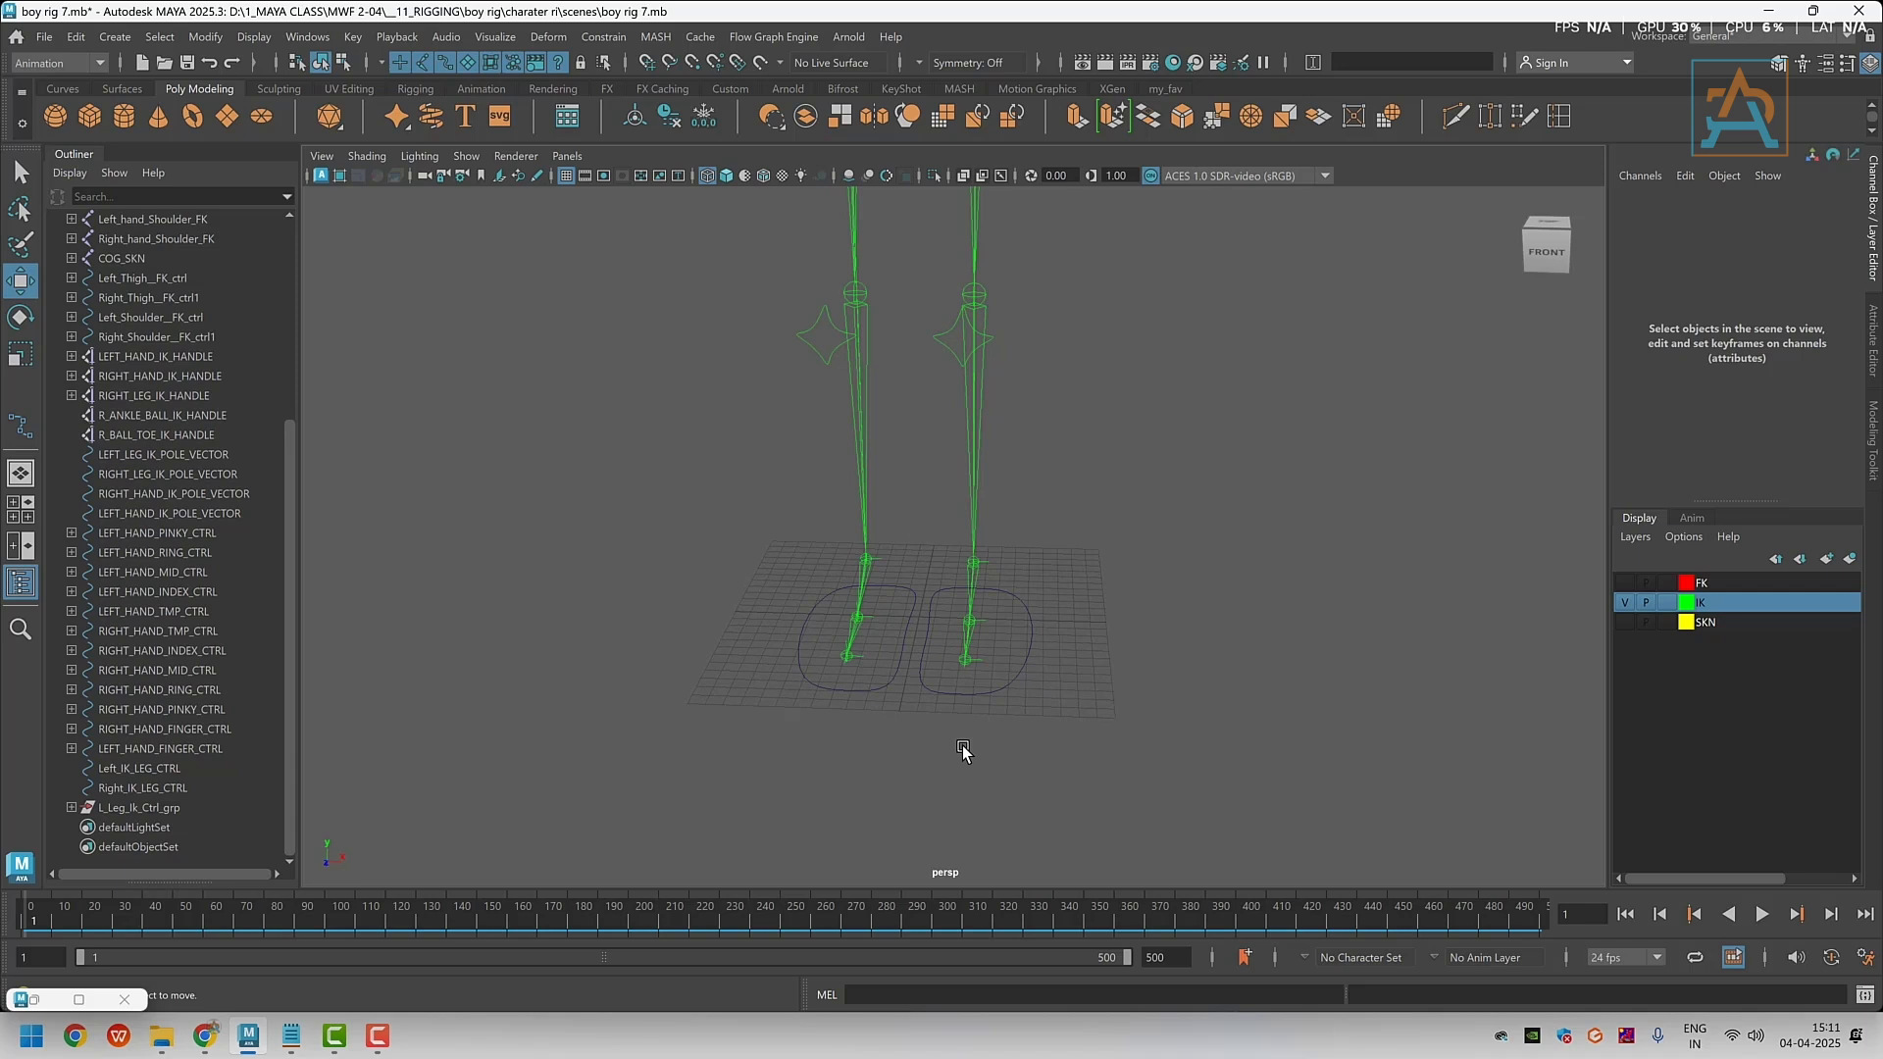
Select the right foot's IK leg control and examine its custom foot attributes and the foot joints
middle_click_drag(802, 710, 836, 718, "alt")
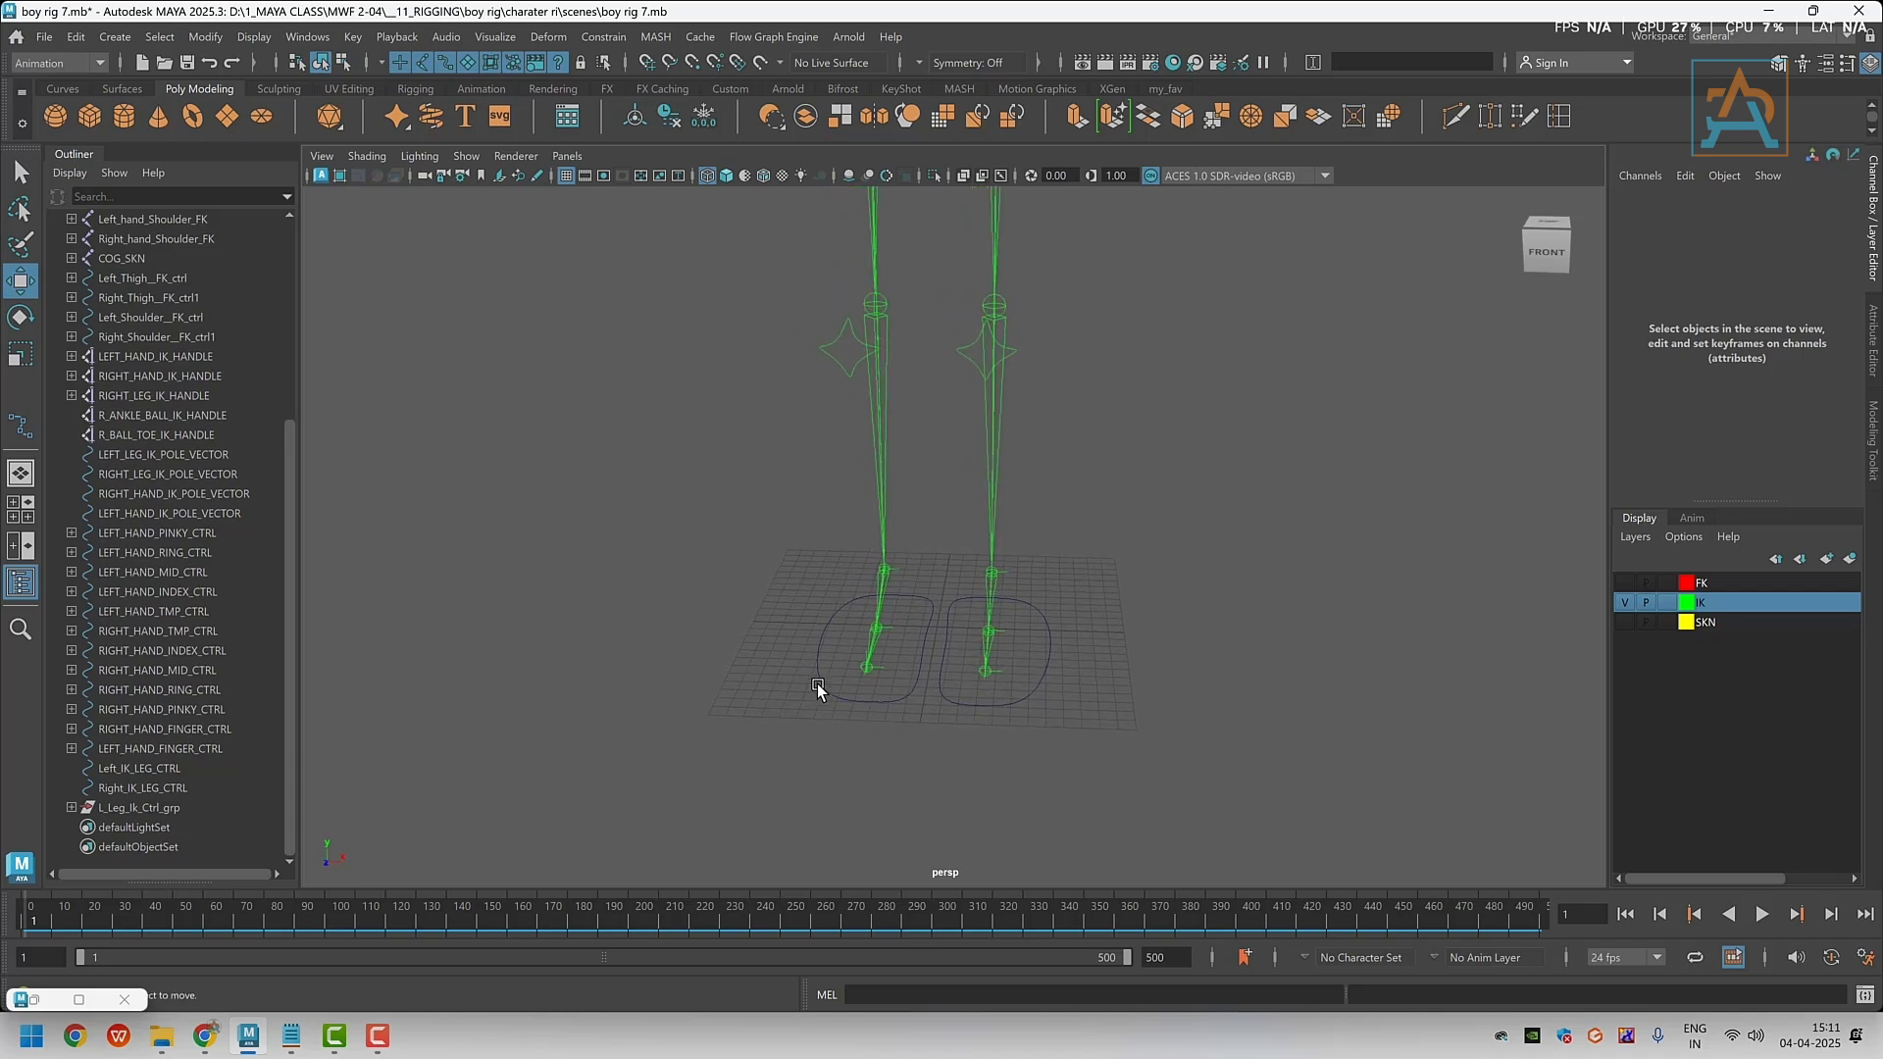
left_click_drag(809, 667, 834, 725)
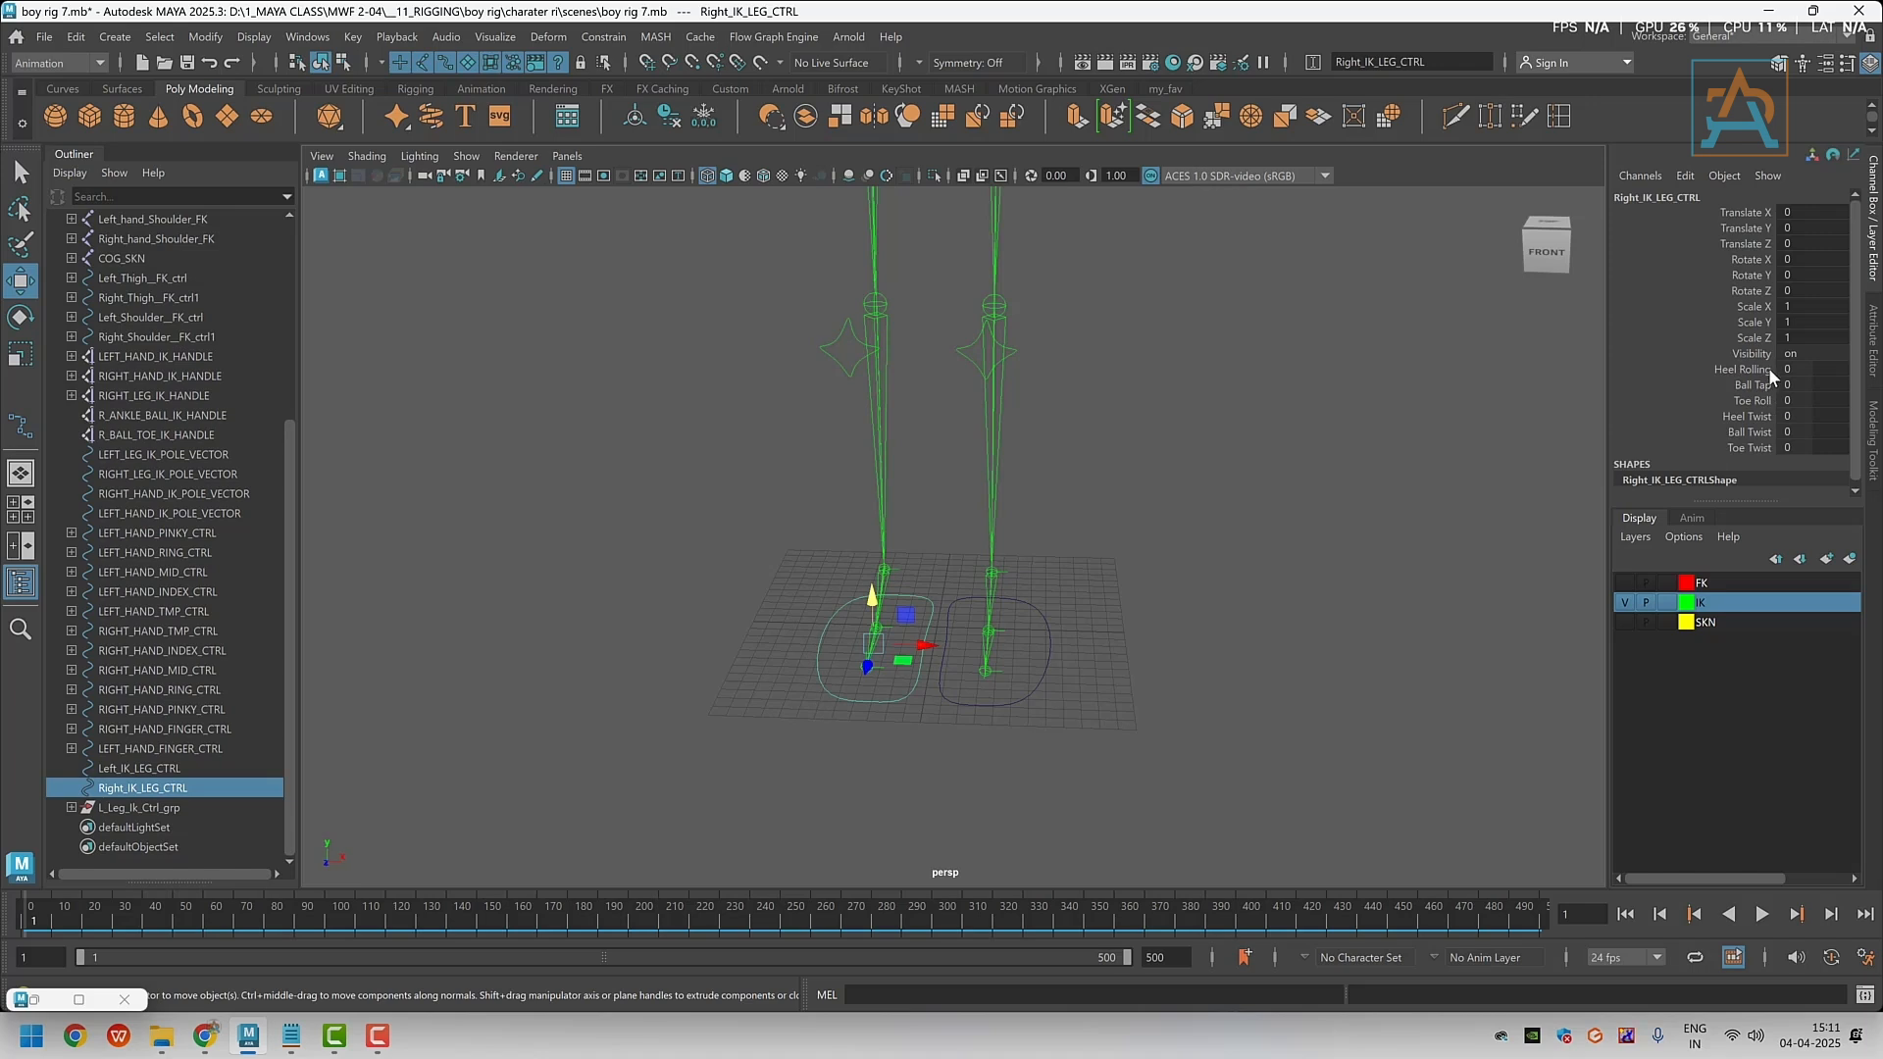
scroll(1769, 370, "down", 1)
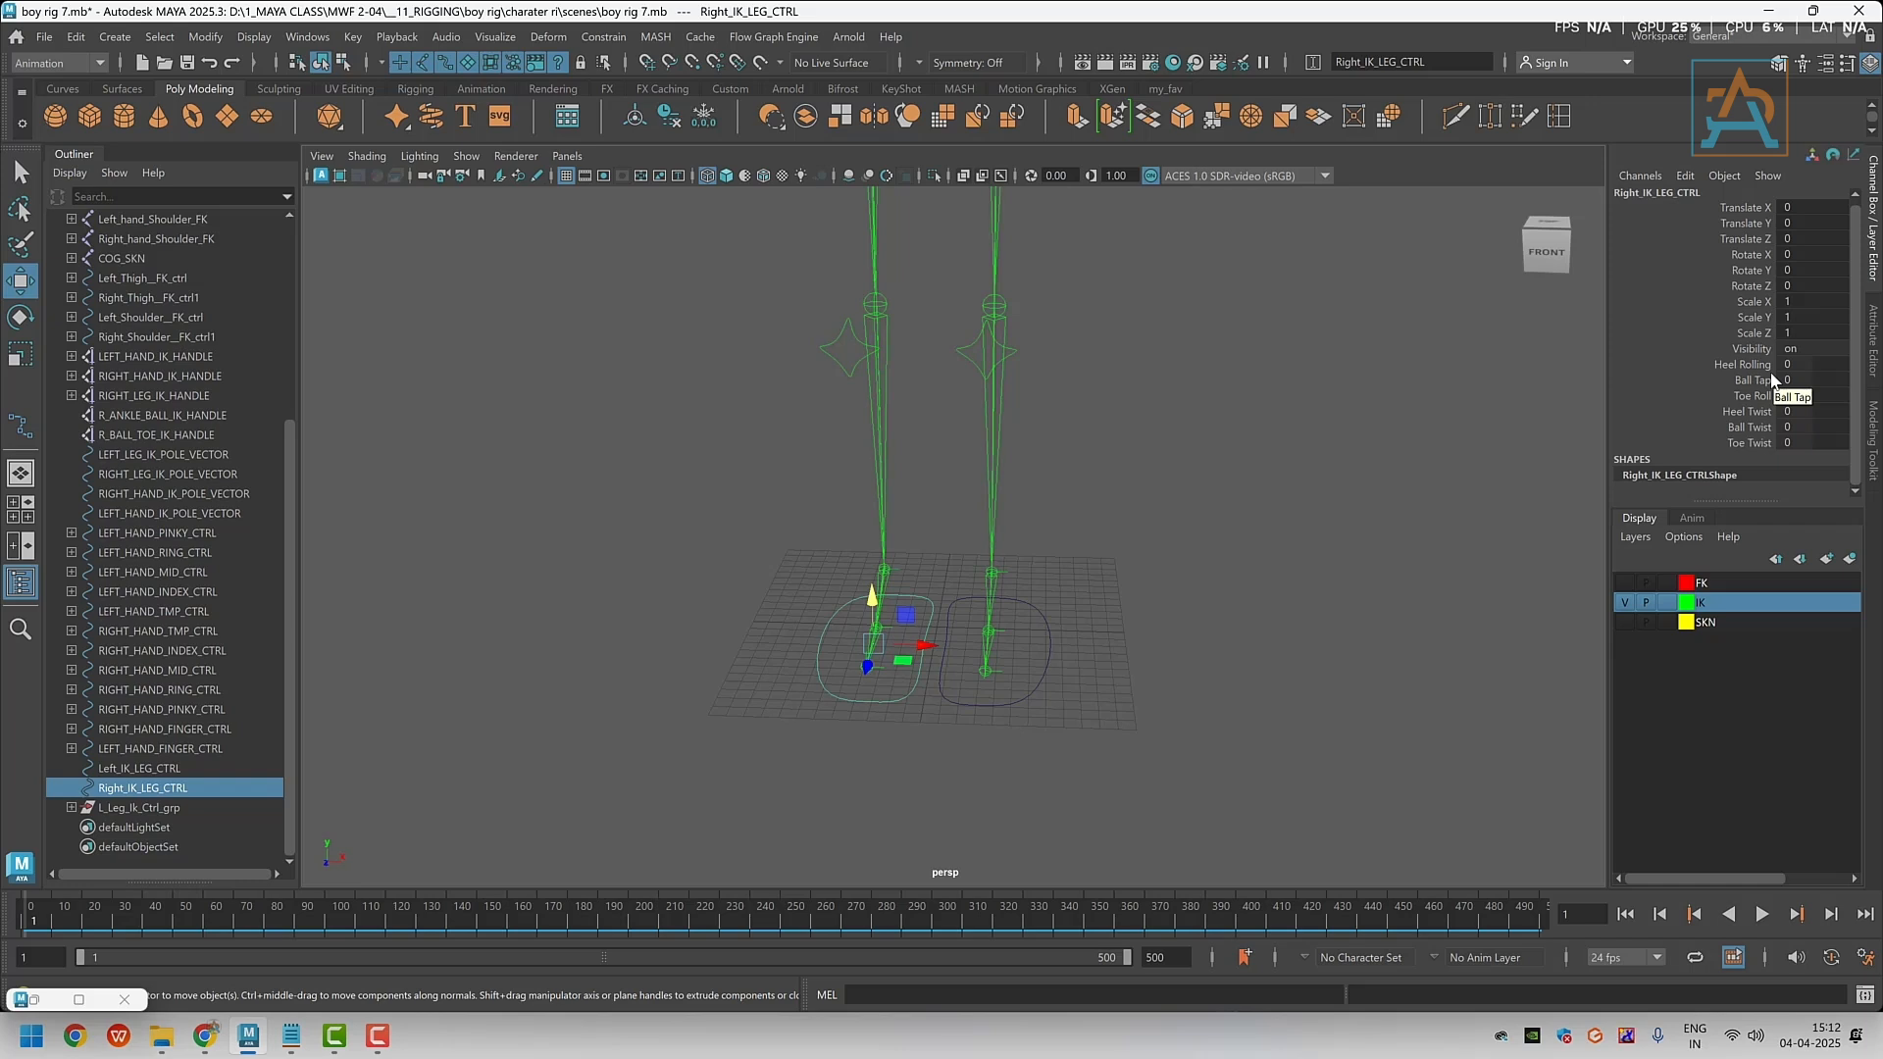
left_click_drag(900, 704, 880, 702, "alt")
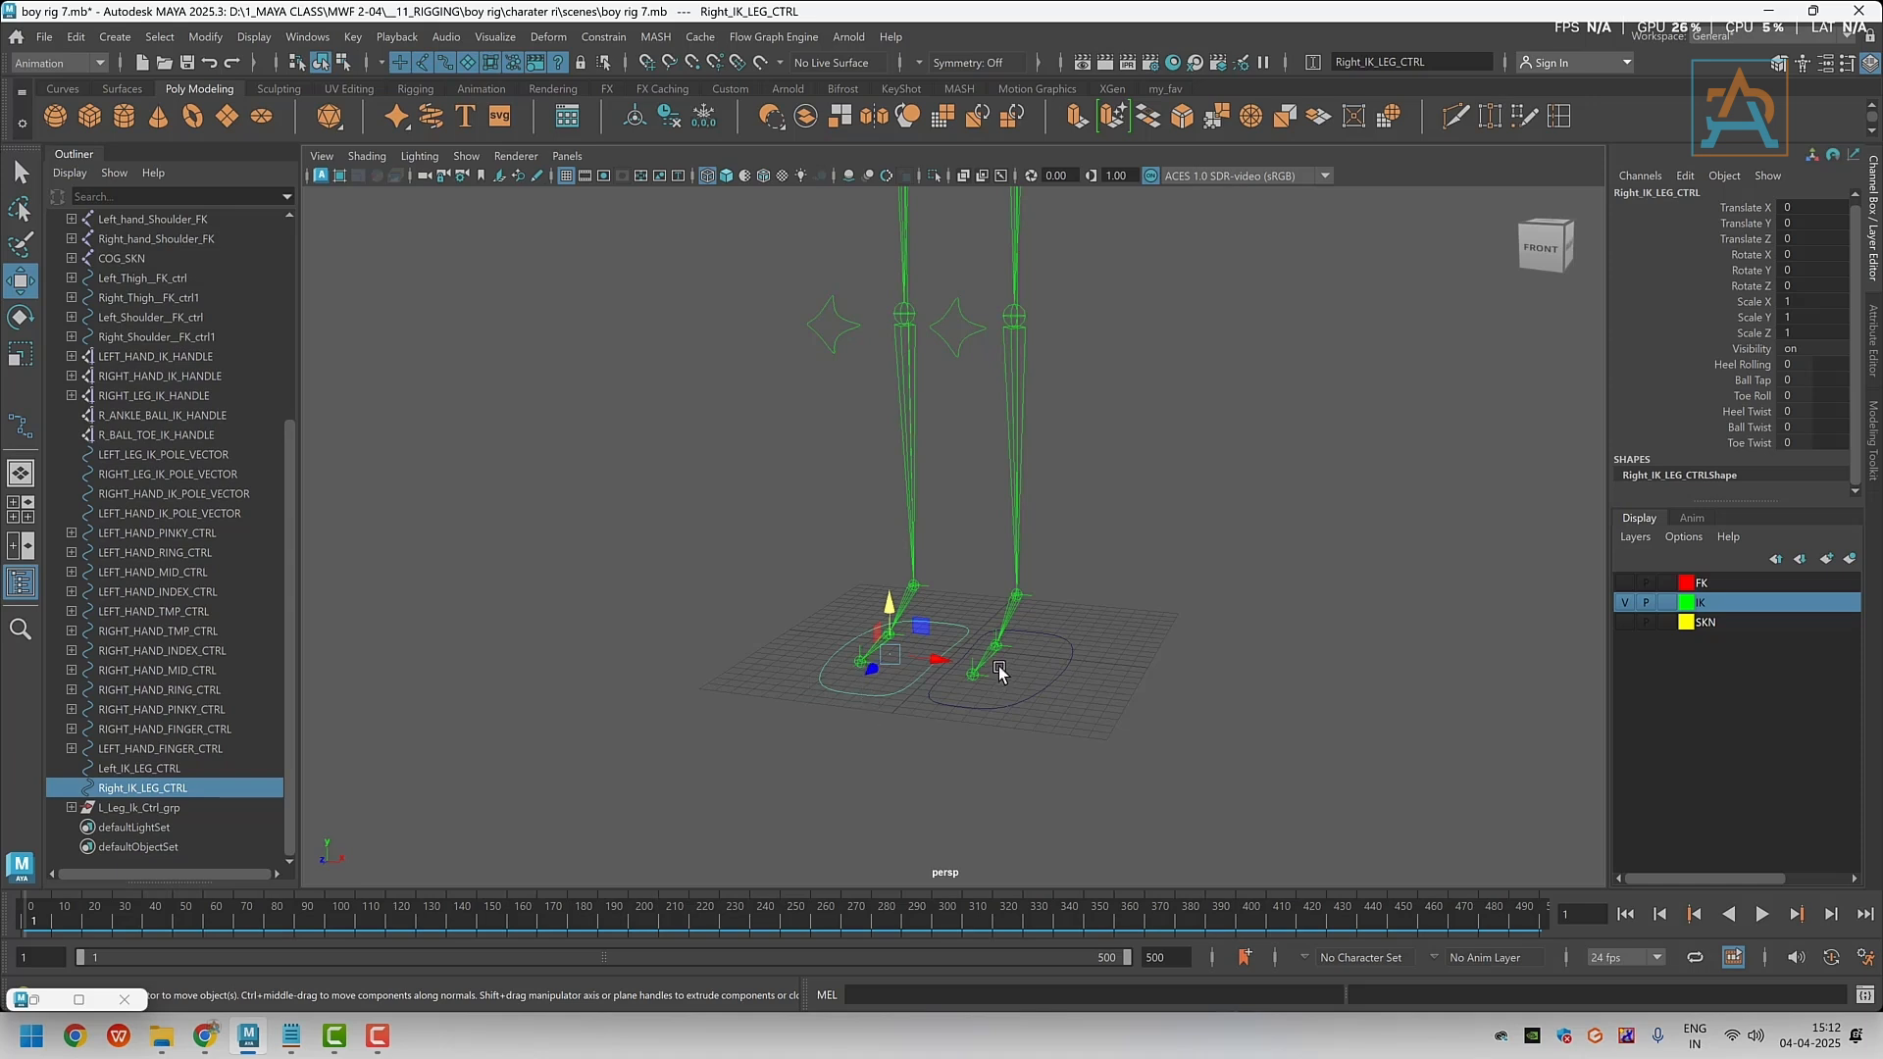
left_click_drag(850, 714, 903, 623, "alt")
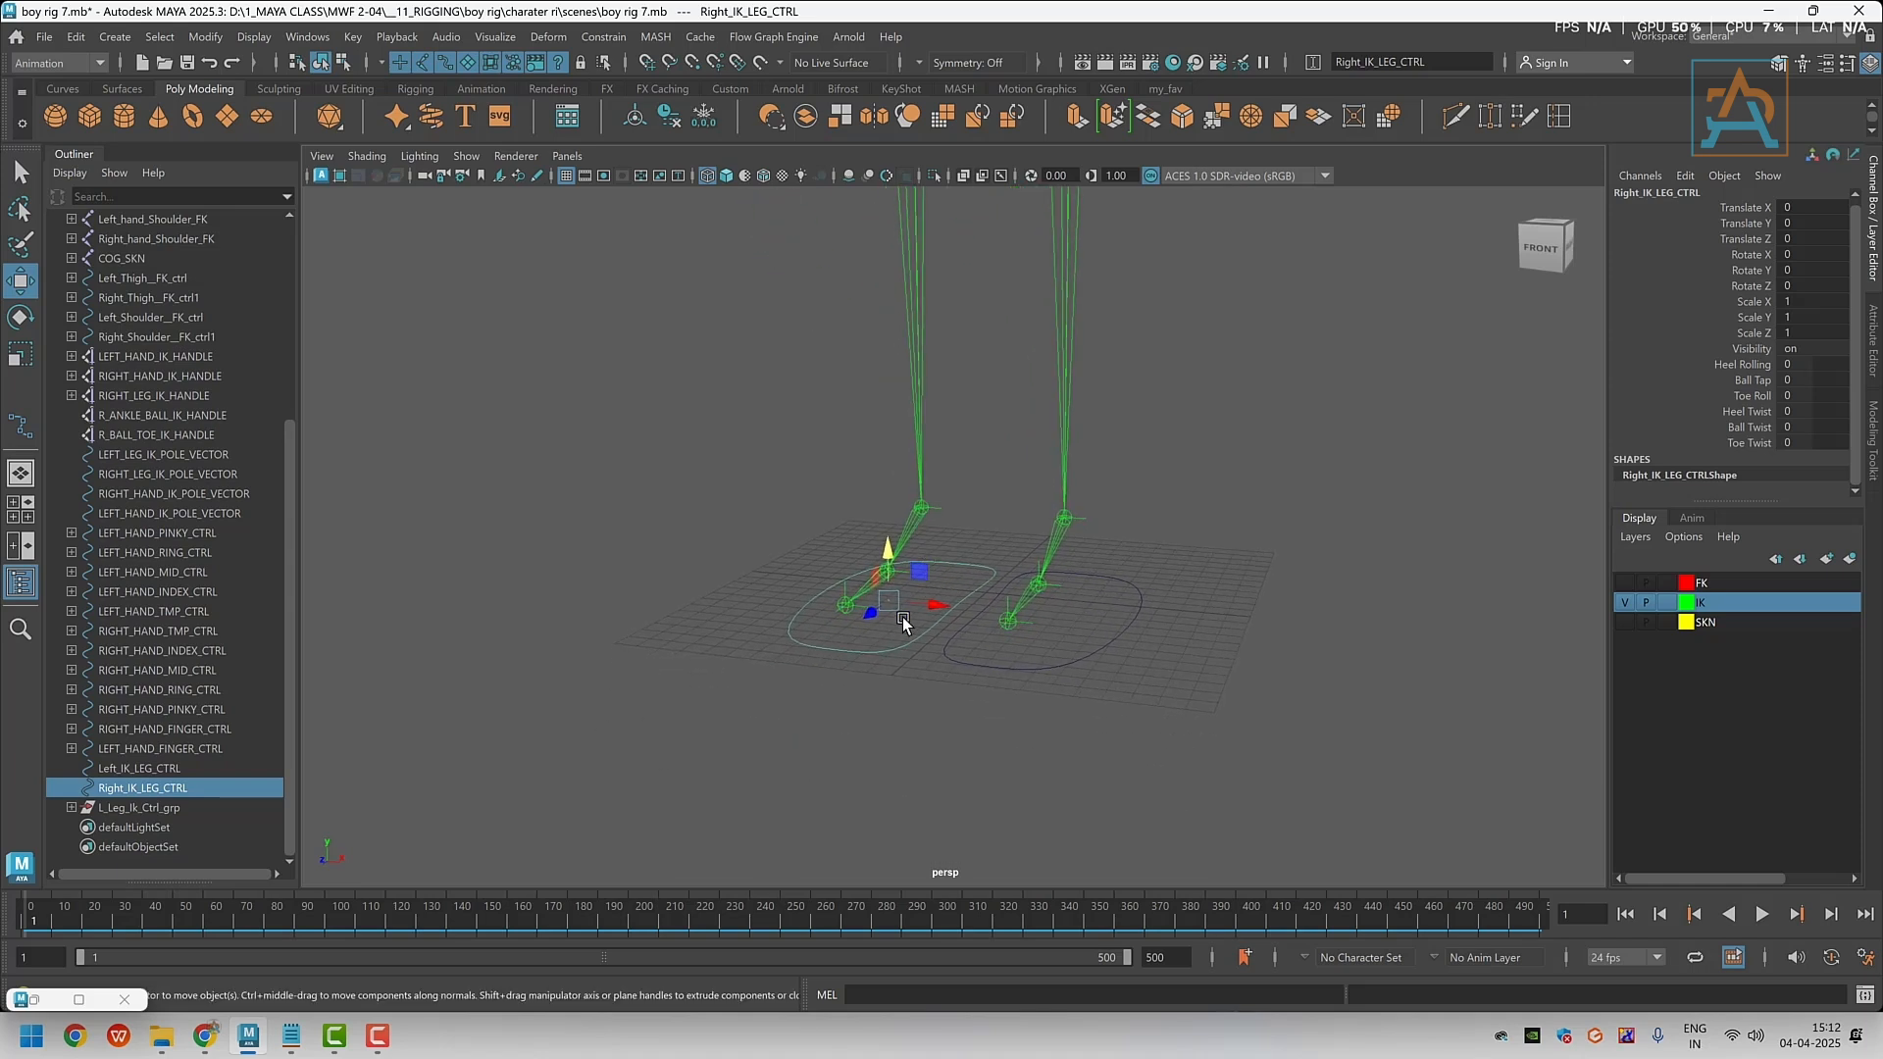
scroll(903, 624, "up", 3)
middle_click_drag(903, 628, 938, 665, "alt")
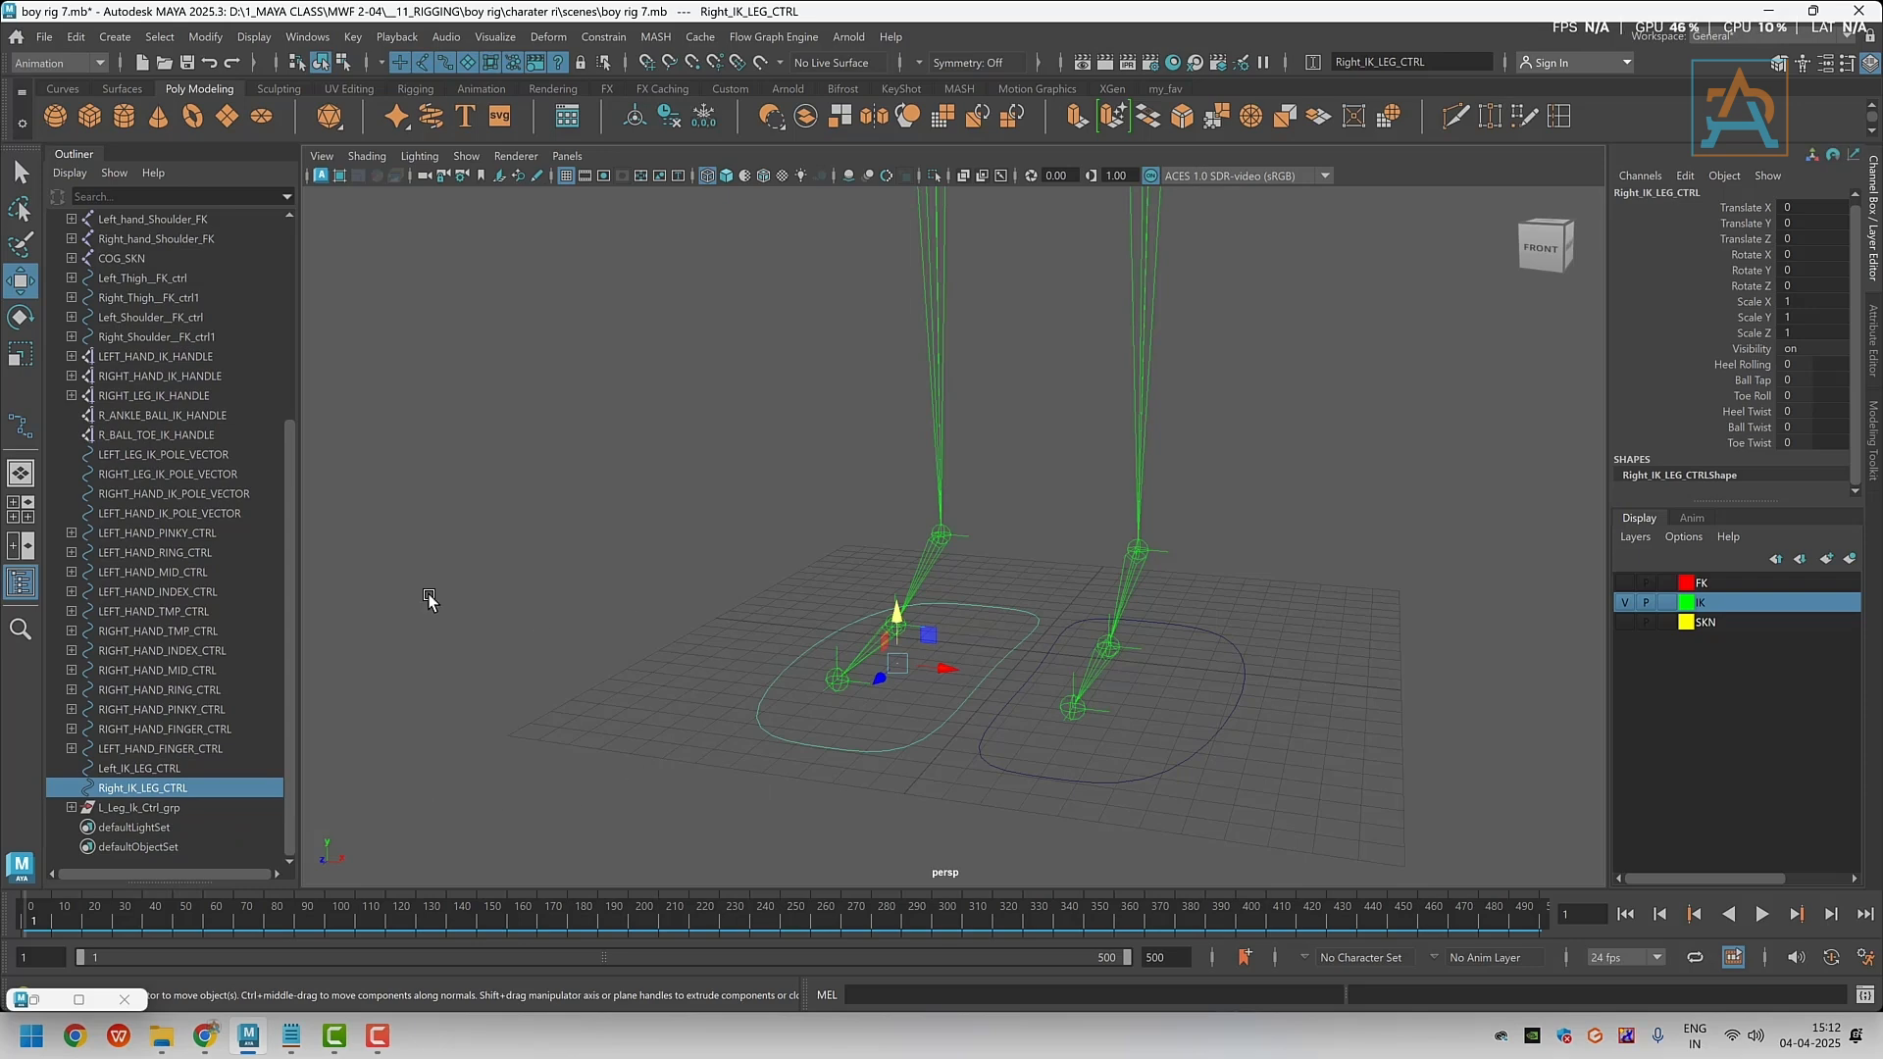
scroll(162, 547, "down", 1)
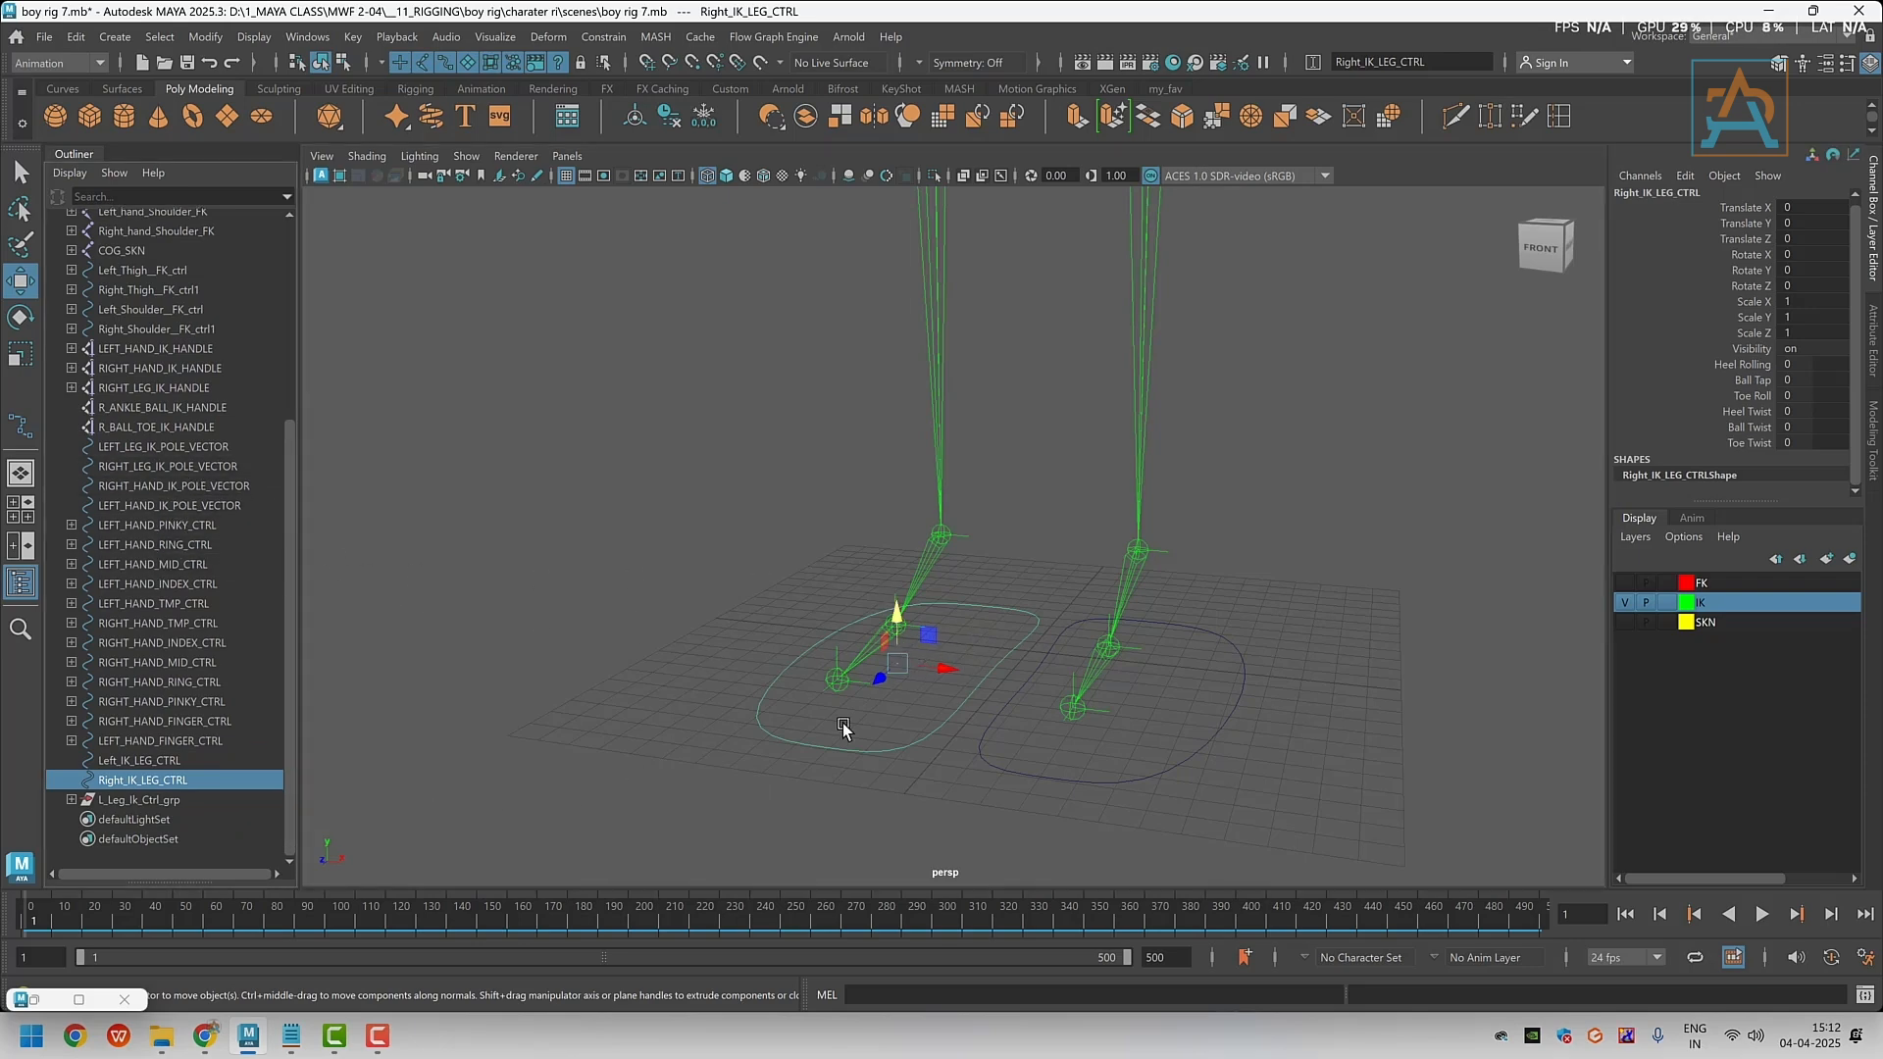
Group R_ANKLE_BALL_IK_HANDLE and R_BALL_TOE_IK_HANDLE together
left_click_drag(843, 726, 787, 760, "alt")
left_click(914, 567)
left_click_drag(915, 566, 862, 641, "alt")
scroll(902, 620, "up", 1)
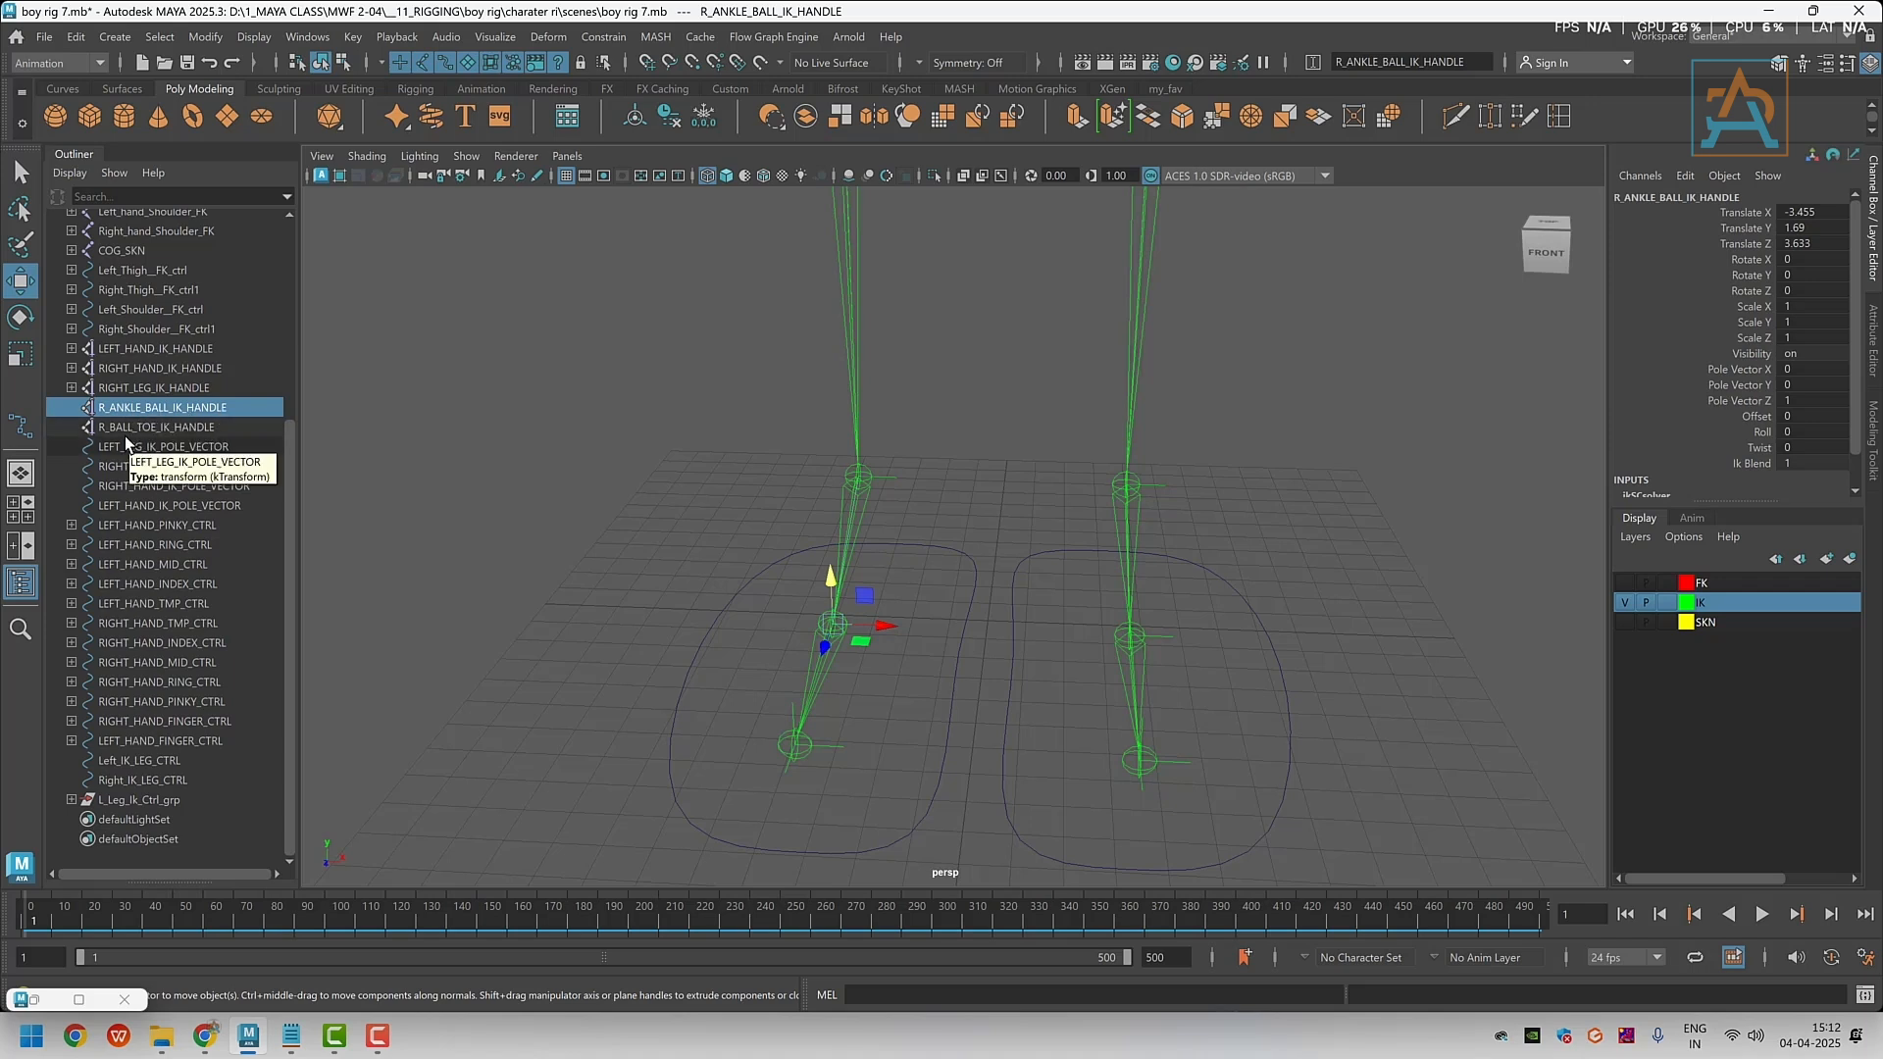
left_click(111, 430, "ctrl")
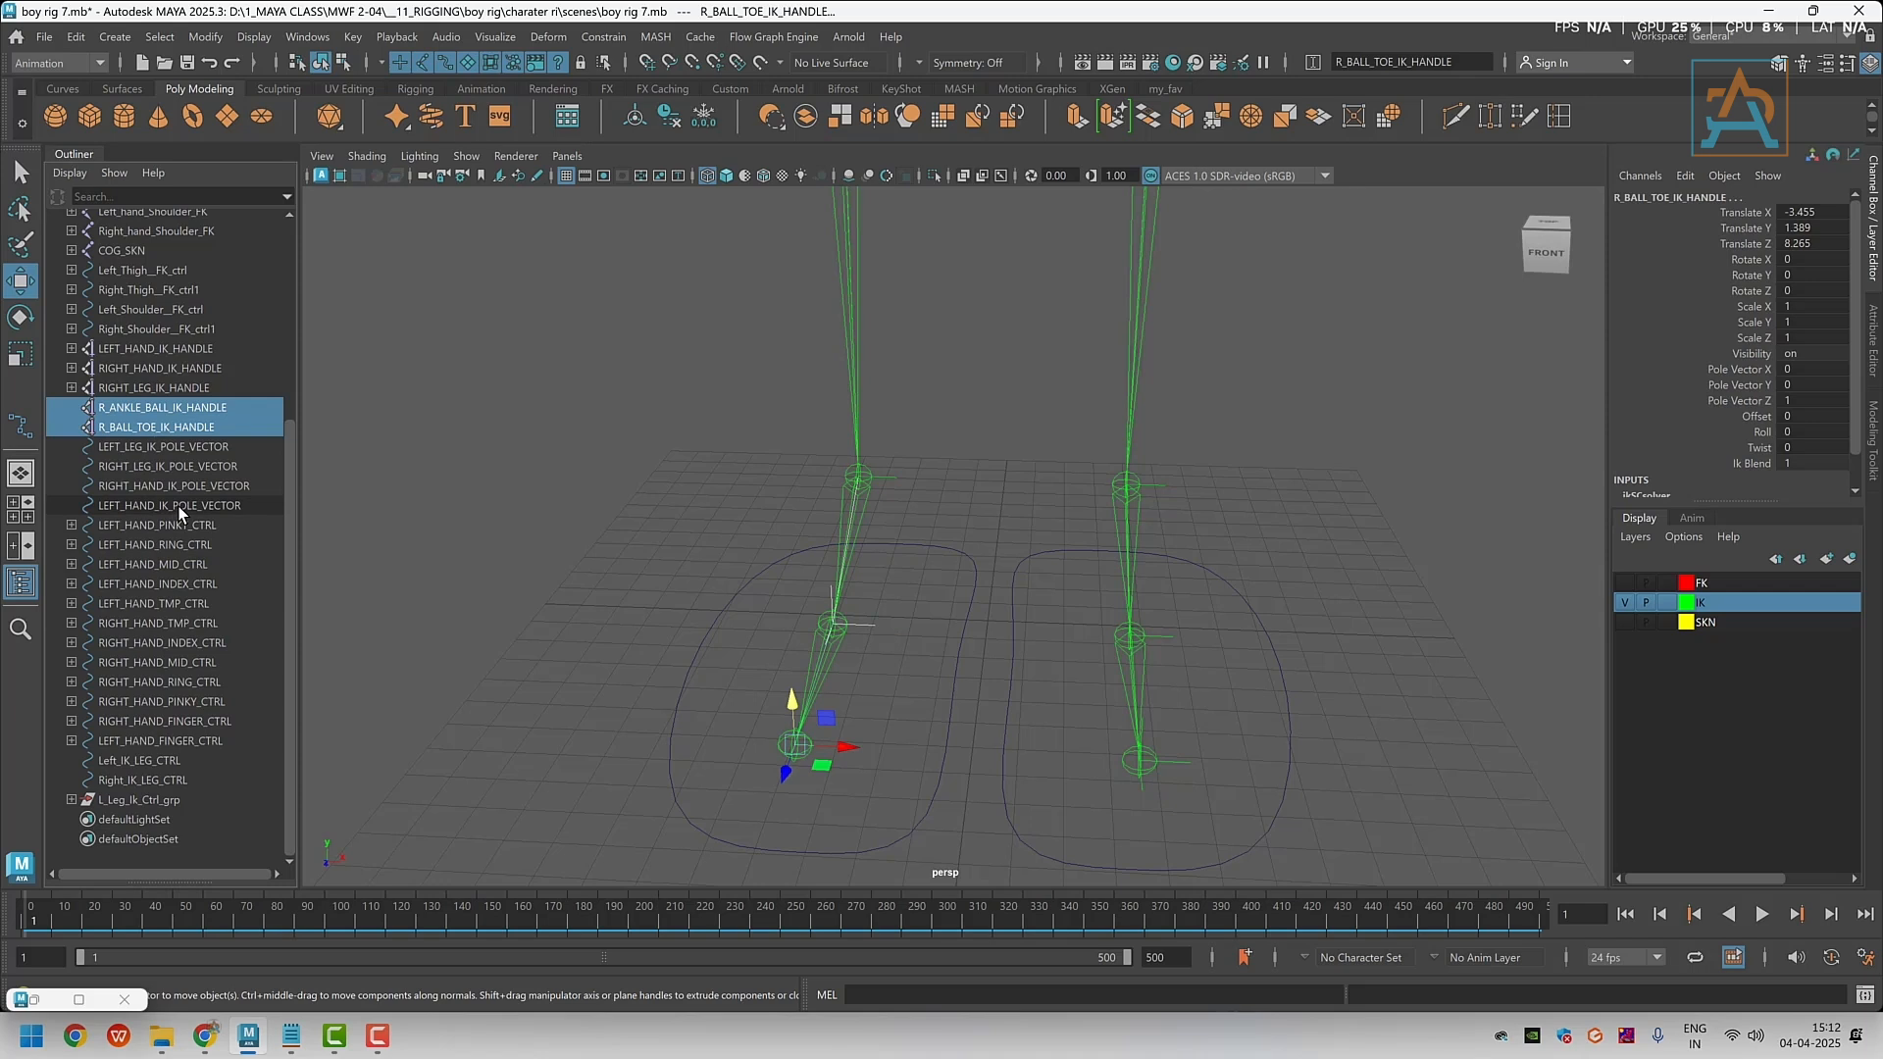
key("ctrl+g")
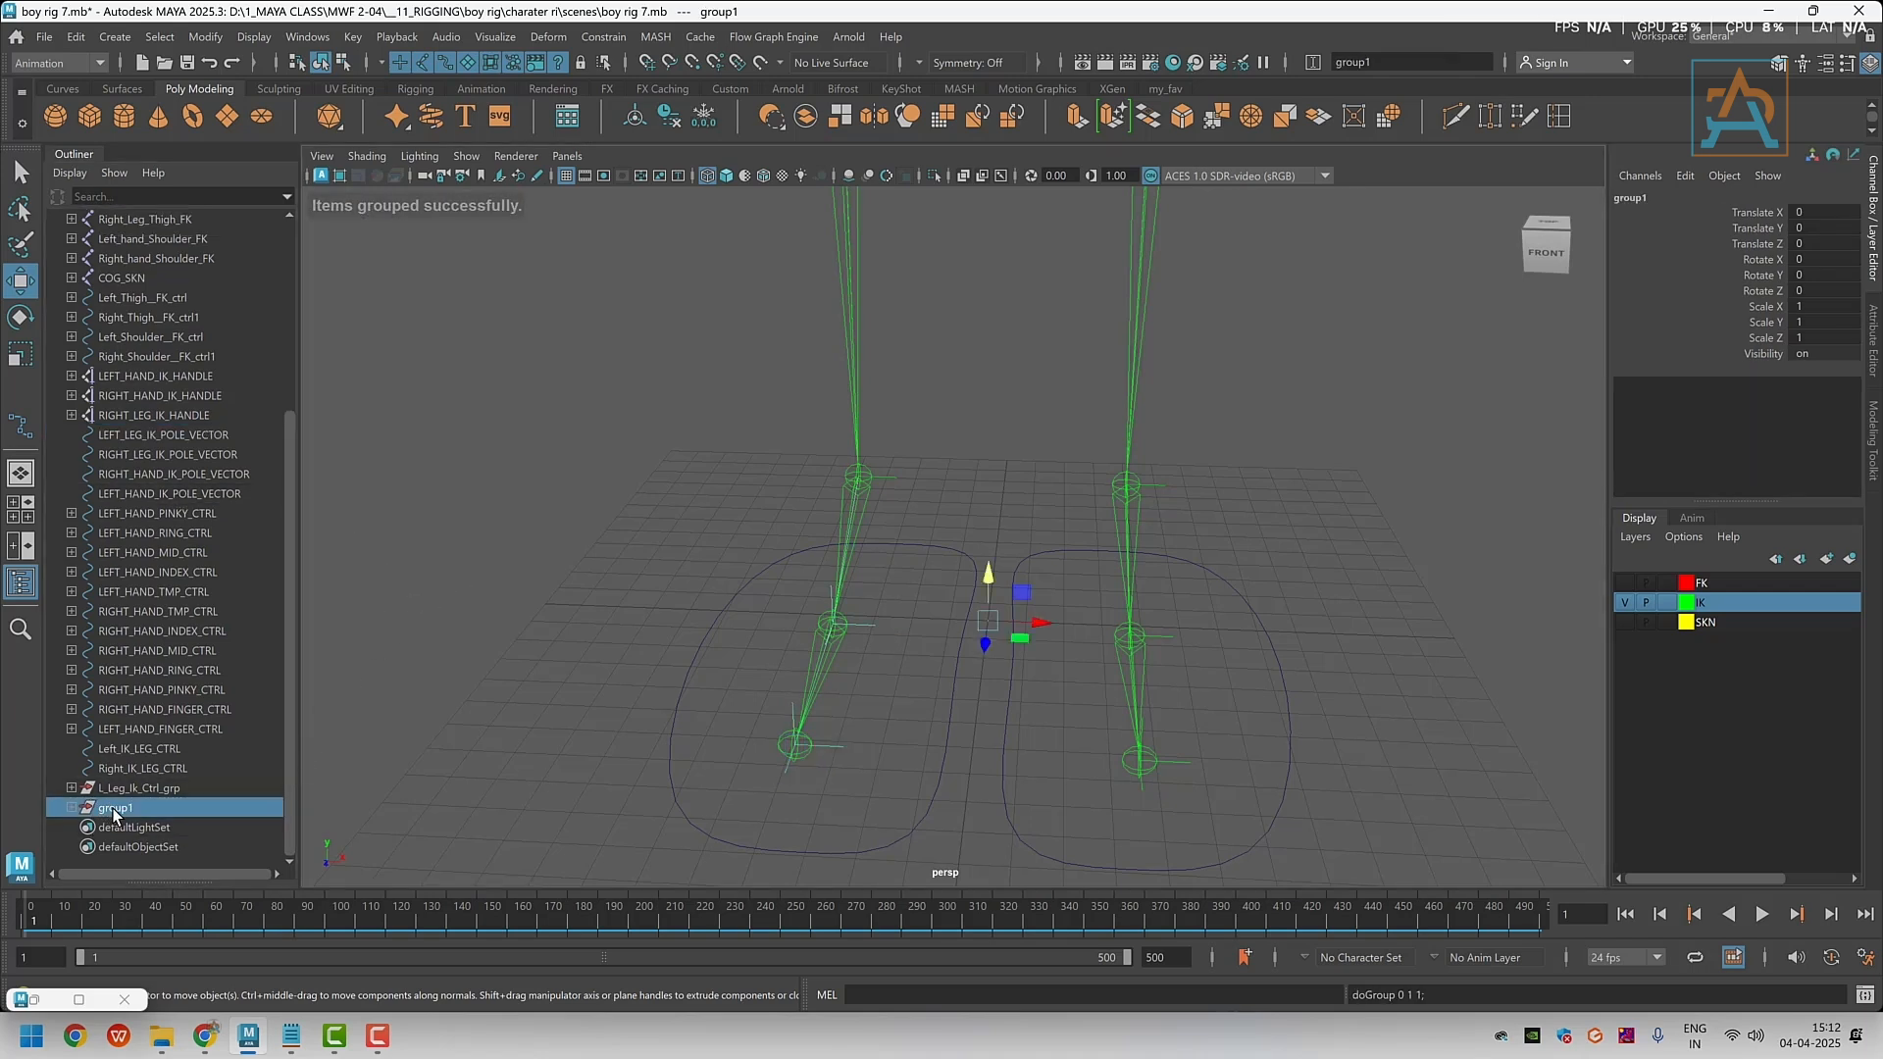
Move the new group's pivot onto the ball joint of the right foot
middle_click_drag(803, 723, 790, 665, "alt")
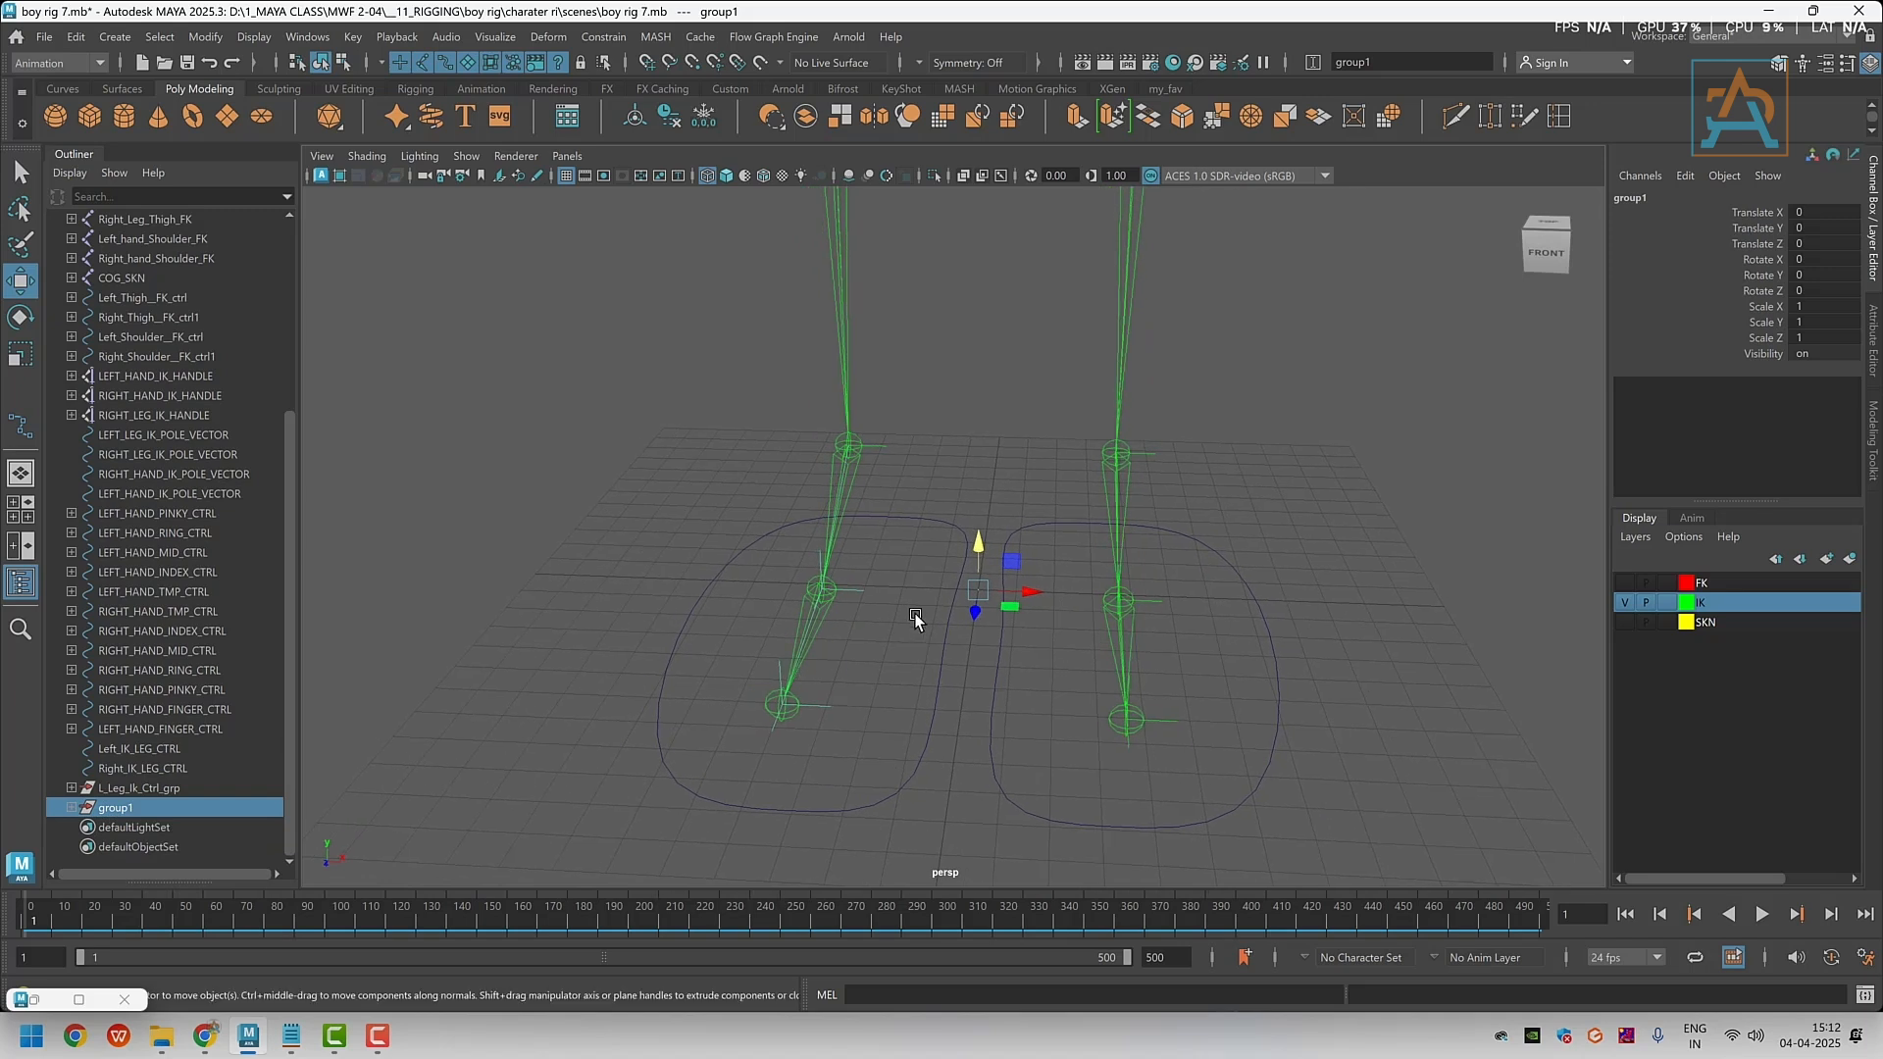
key("d")
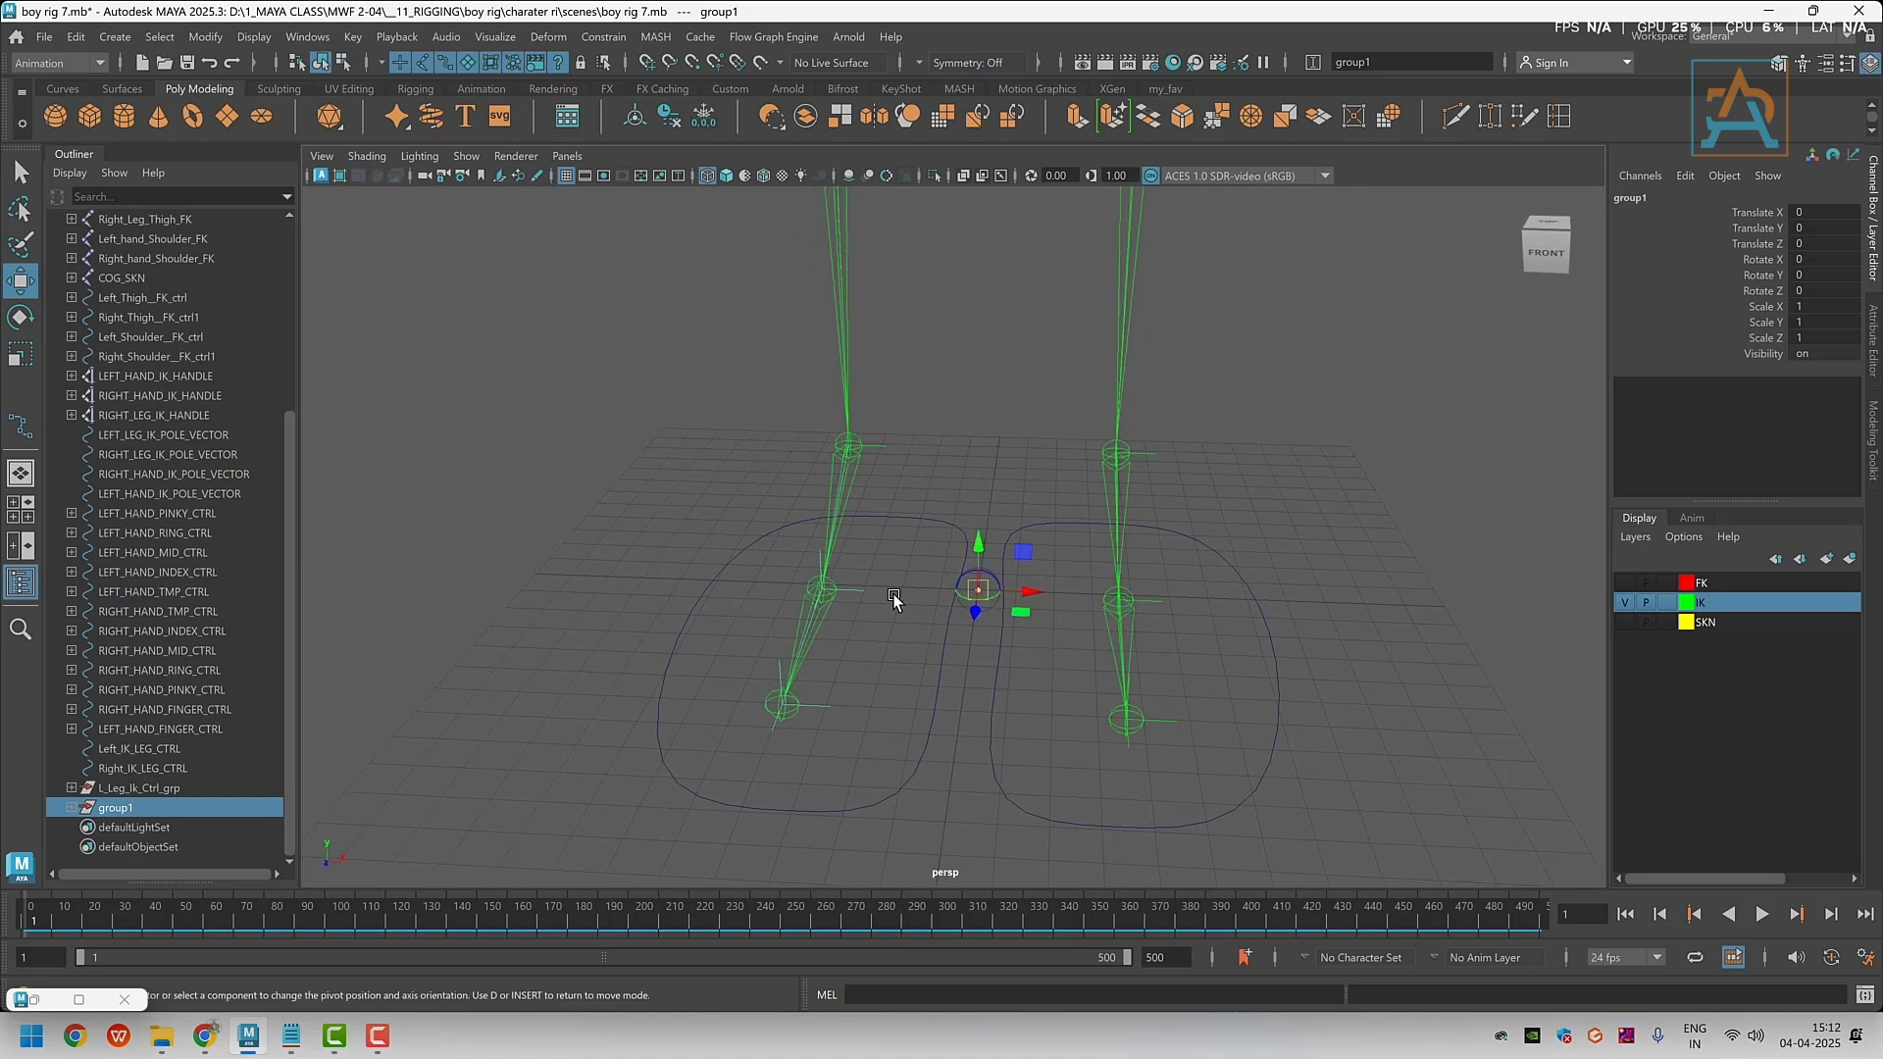
left_click_drag(978, 586, 783, 581)
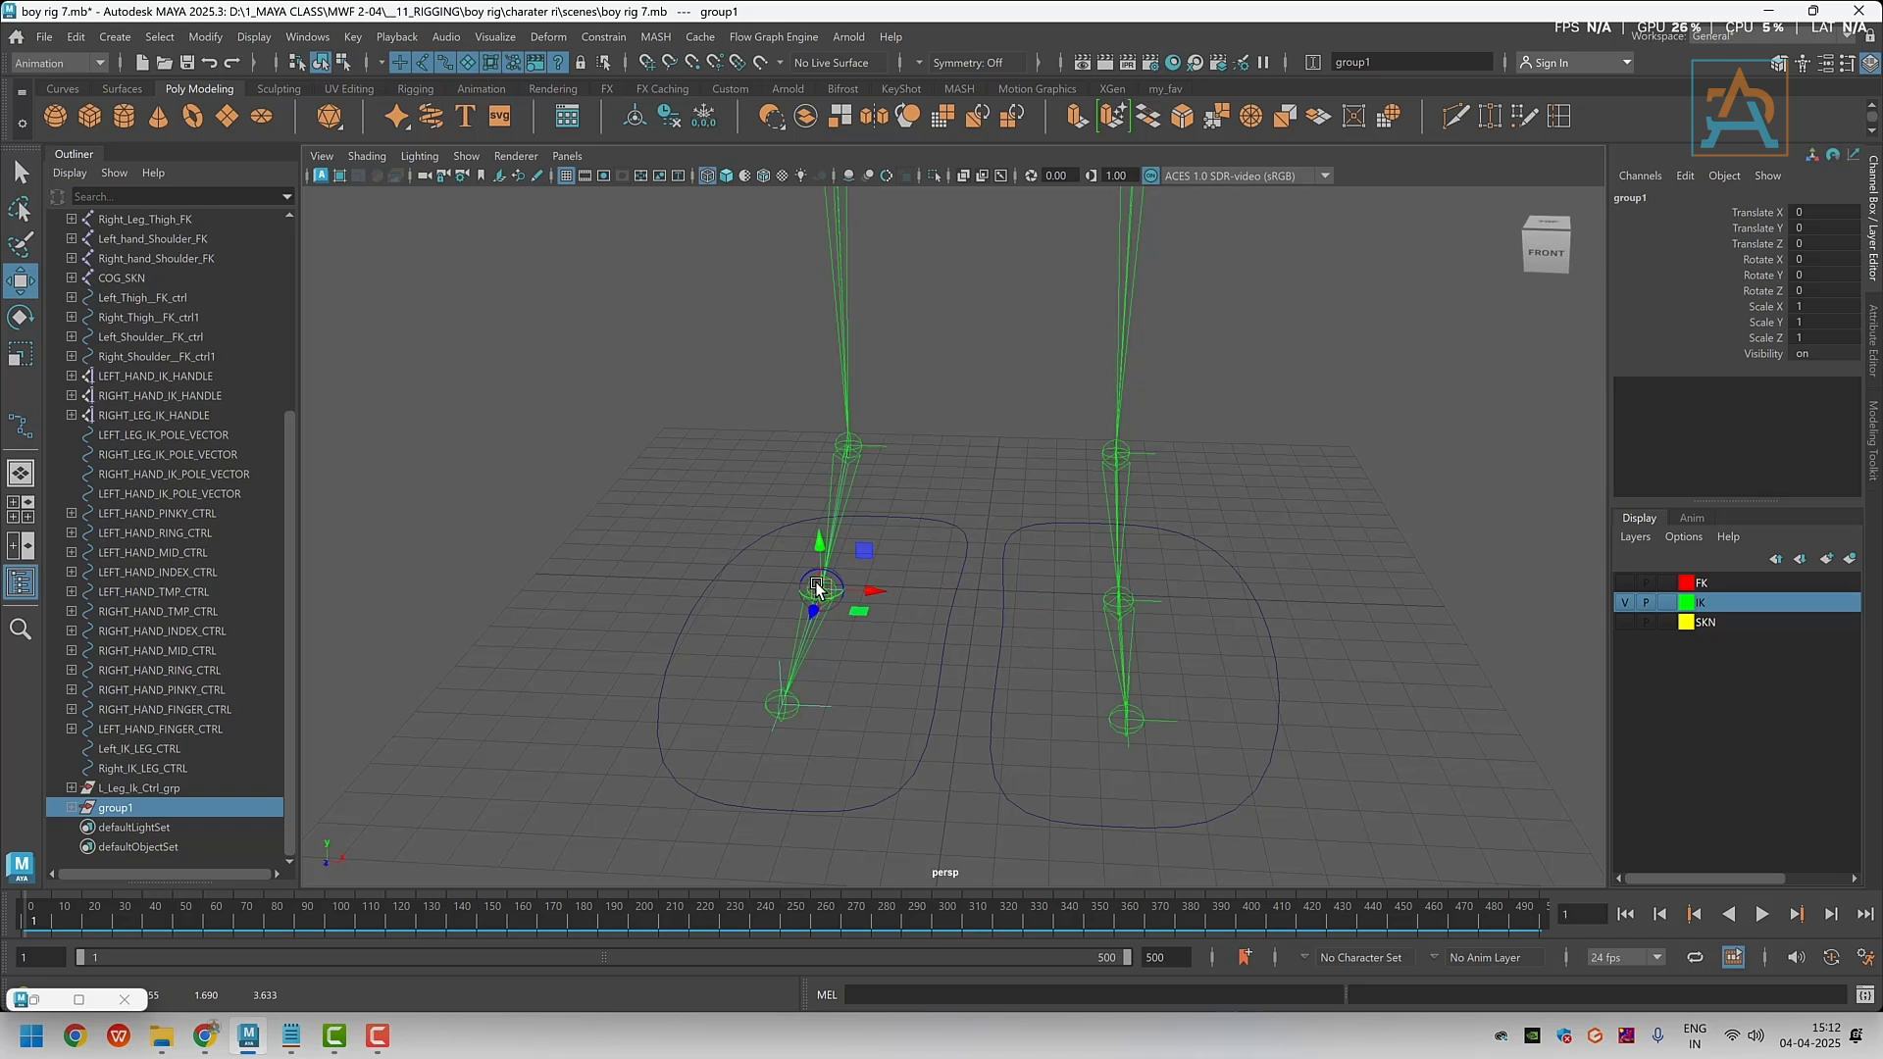
key("d")
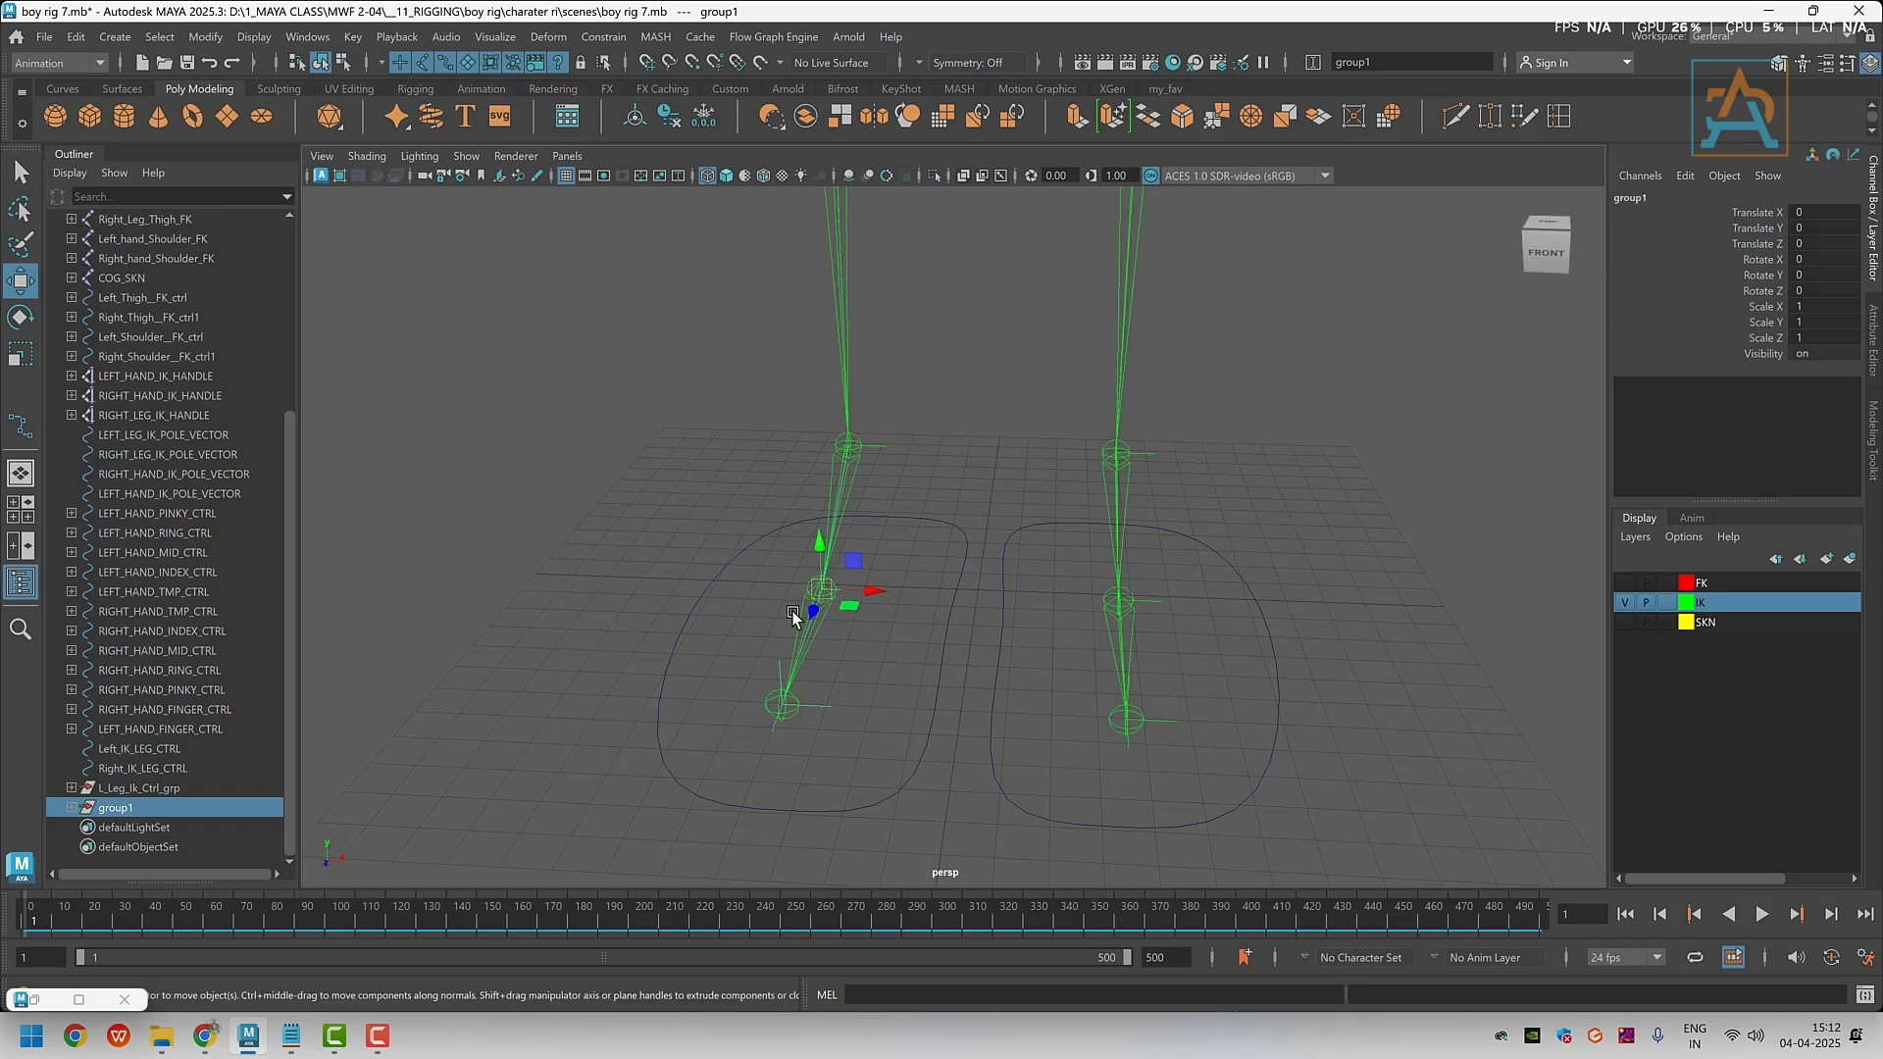
Rename the new group as R_LEG_Ball_Tapping
double_click(112, 809)
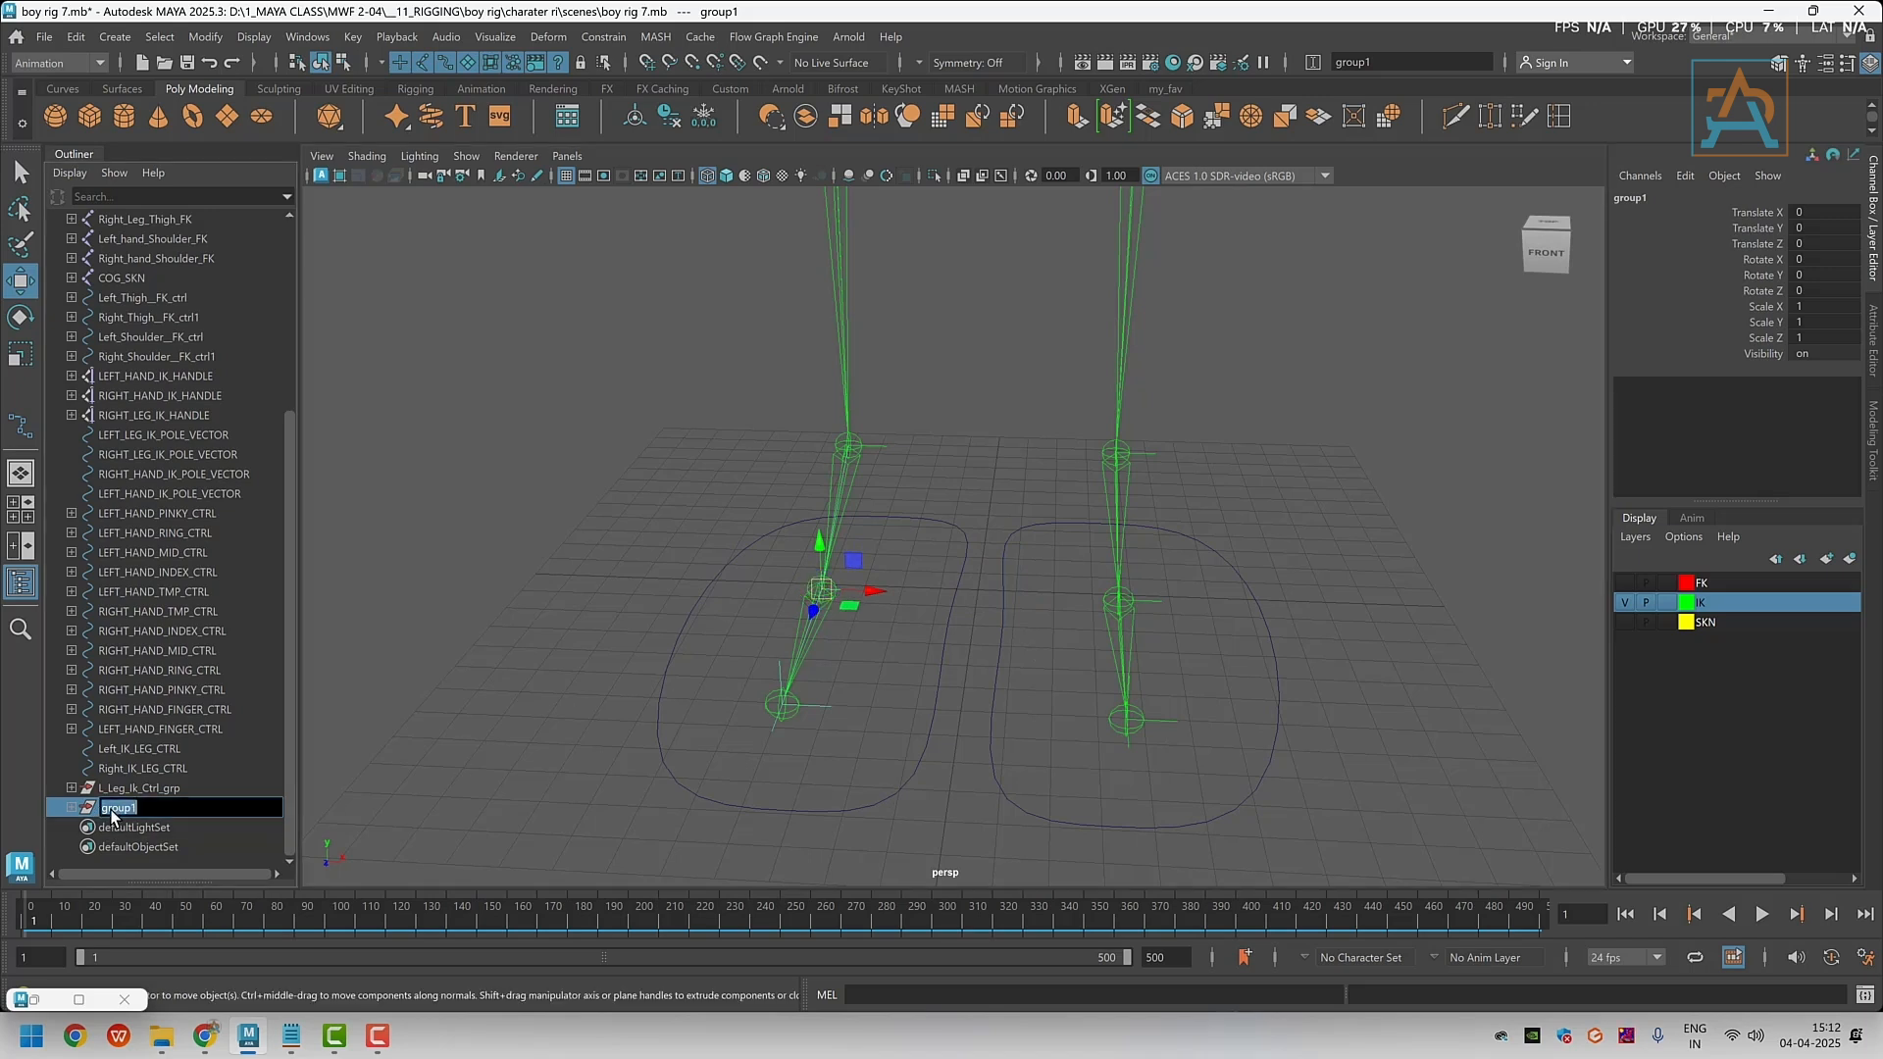
type("R_LEG_Ball_Tapping")
key("Return")
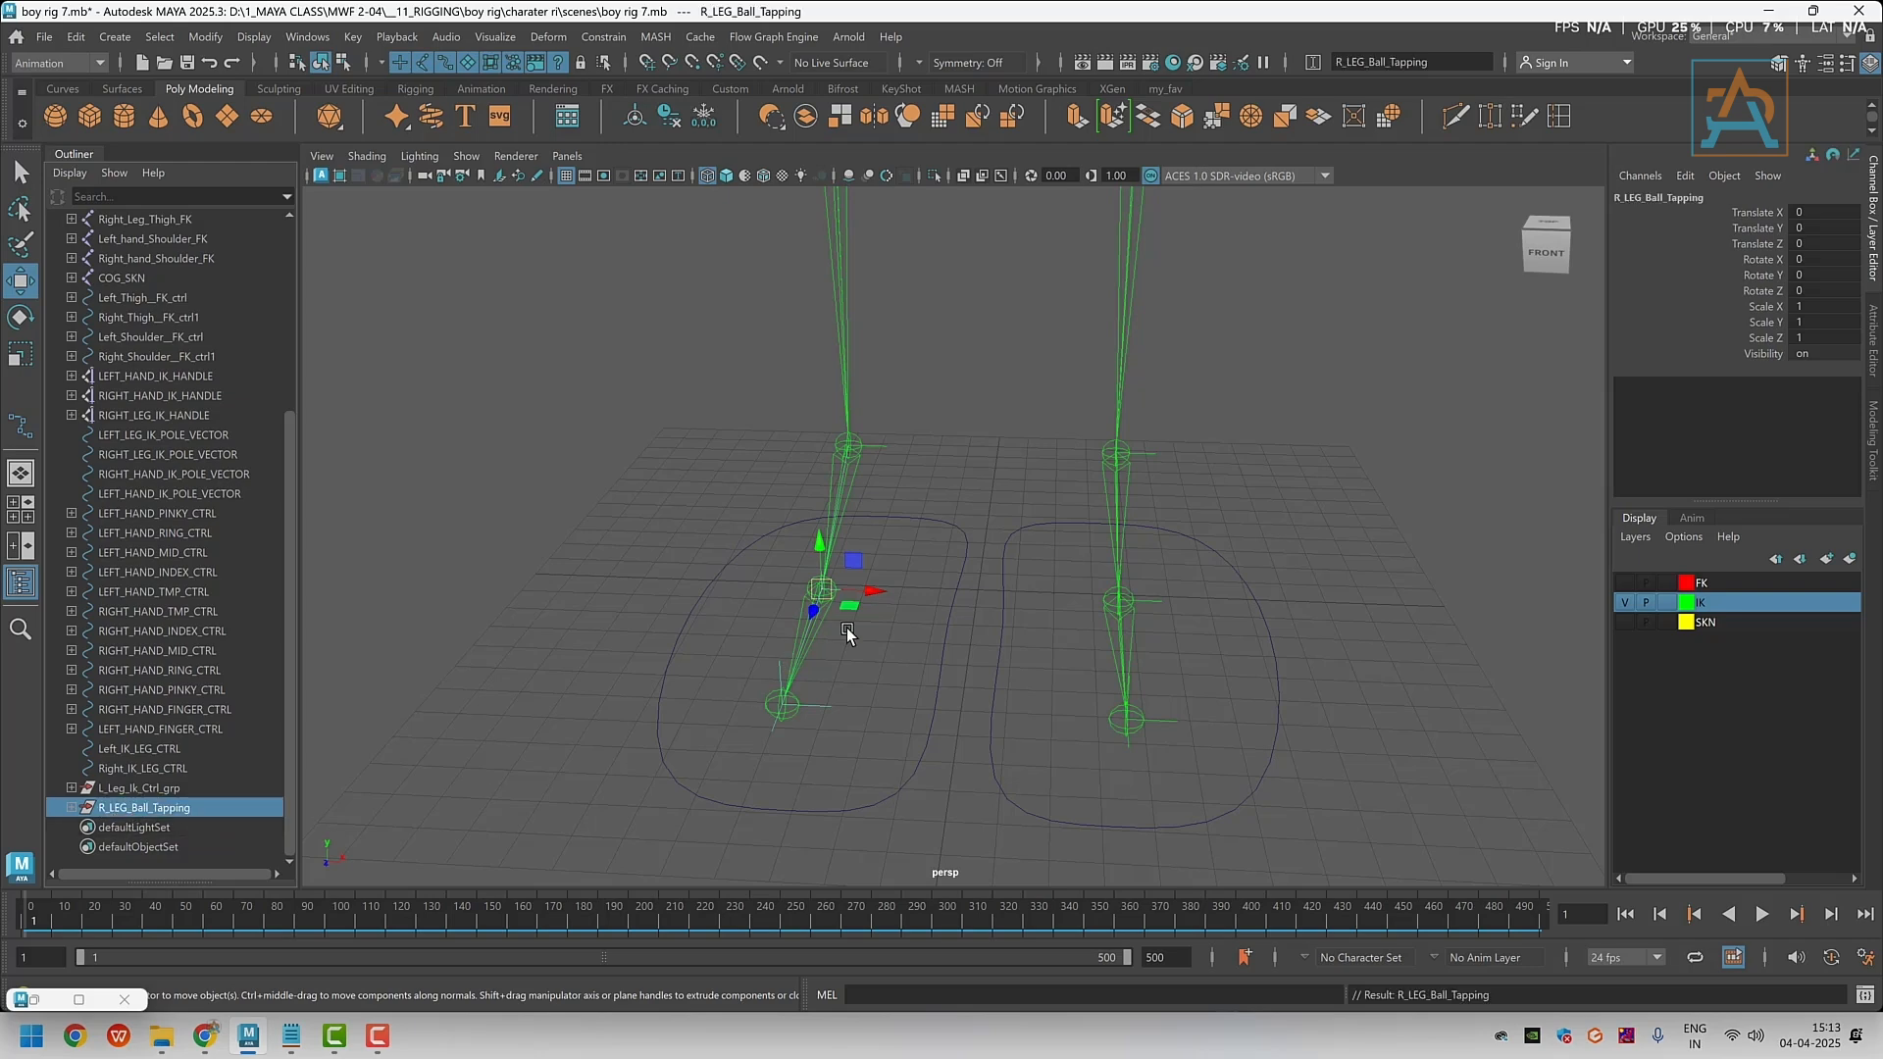
Load Right_IK_LEG_CTRL as the driver and R_LEG_Ball_Tapping as the driven object in the Set Driven Key window
left_click_drag(517, 753, 889, 655, "alt")
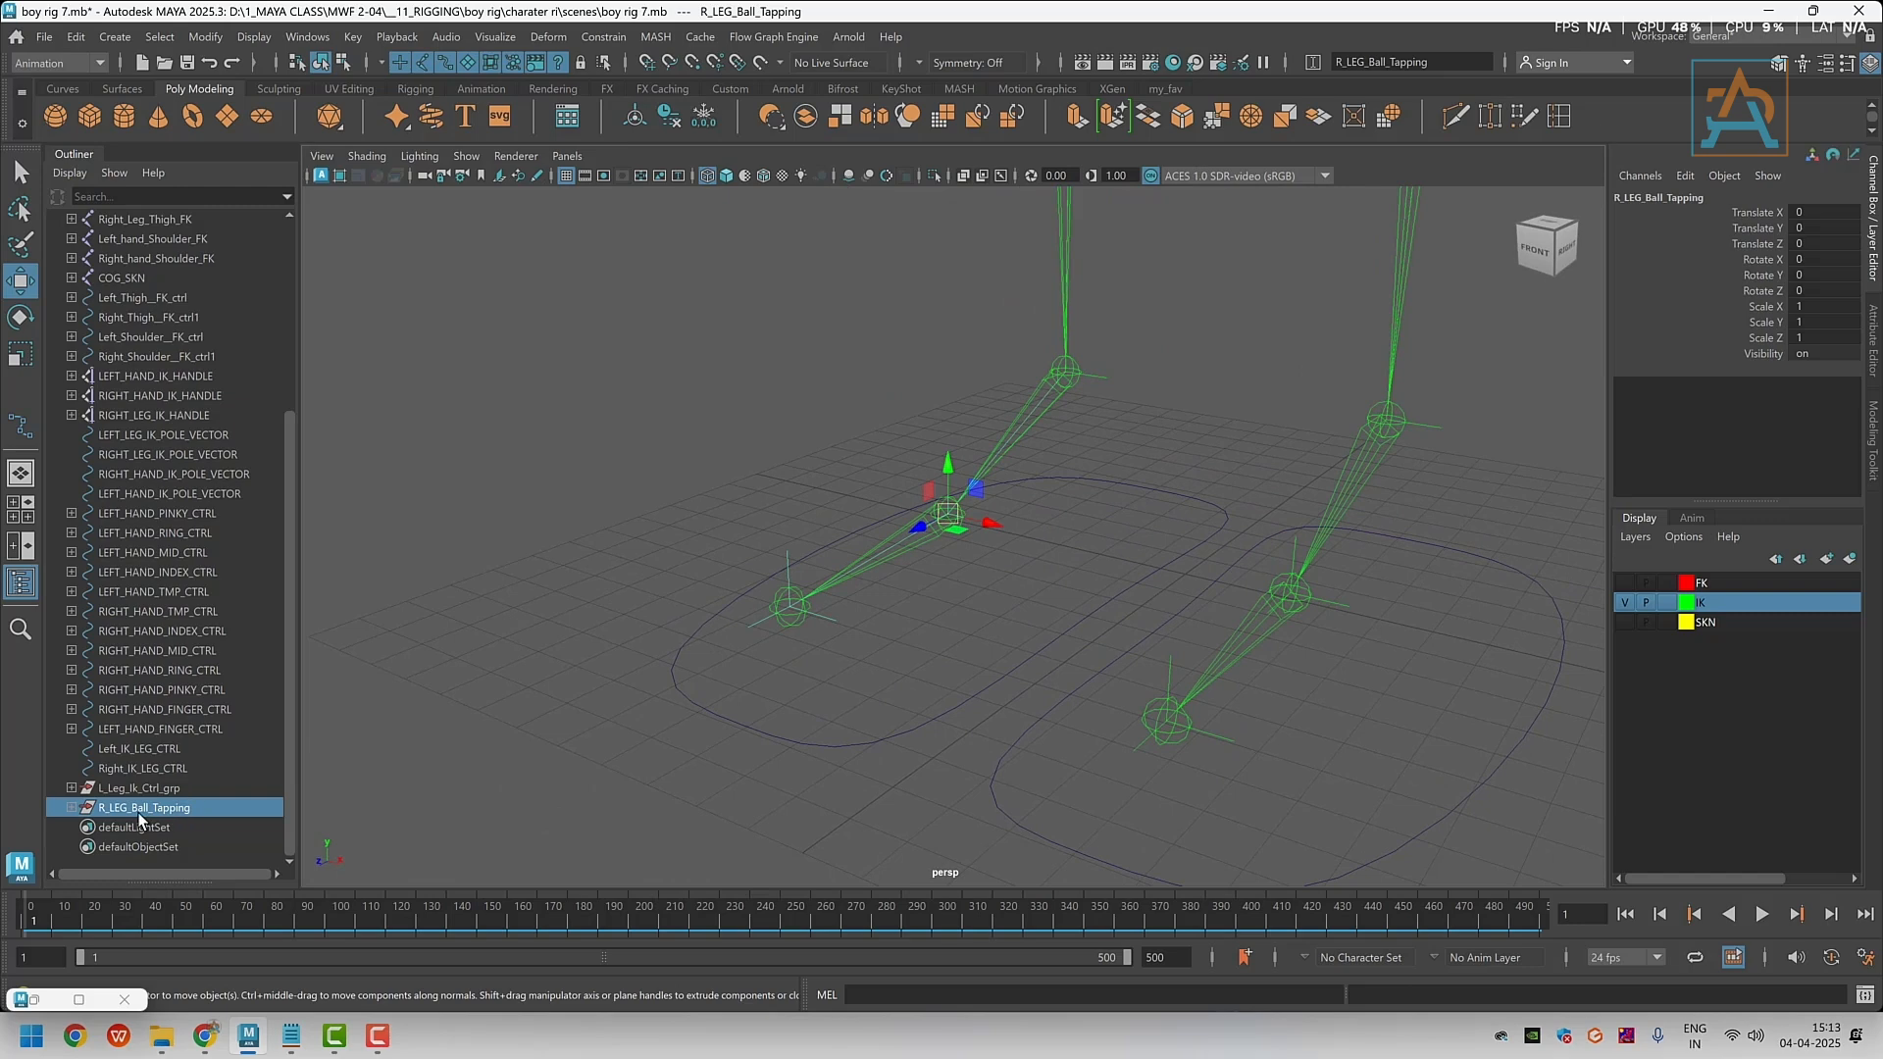
left_click(78, 999)
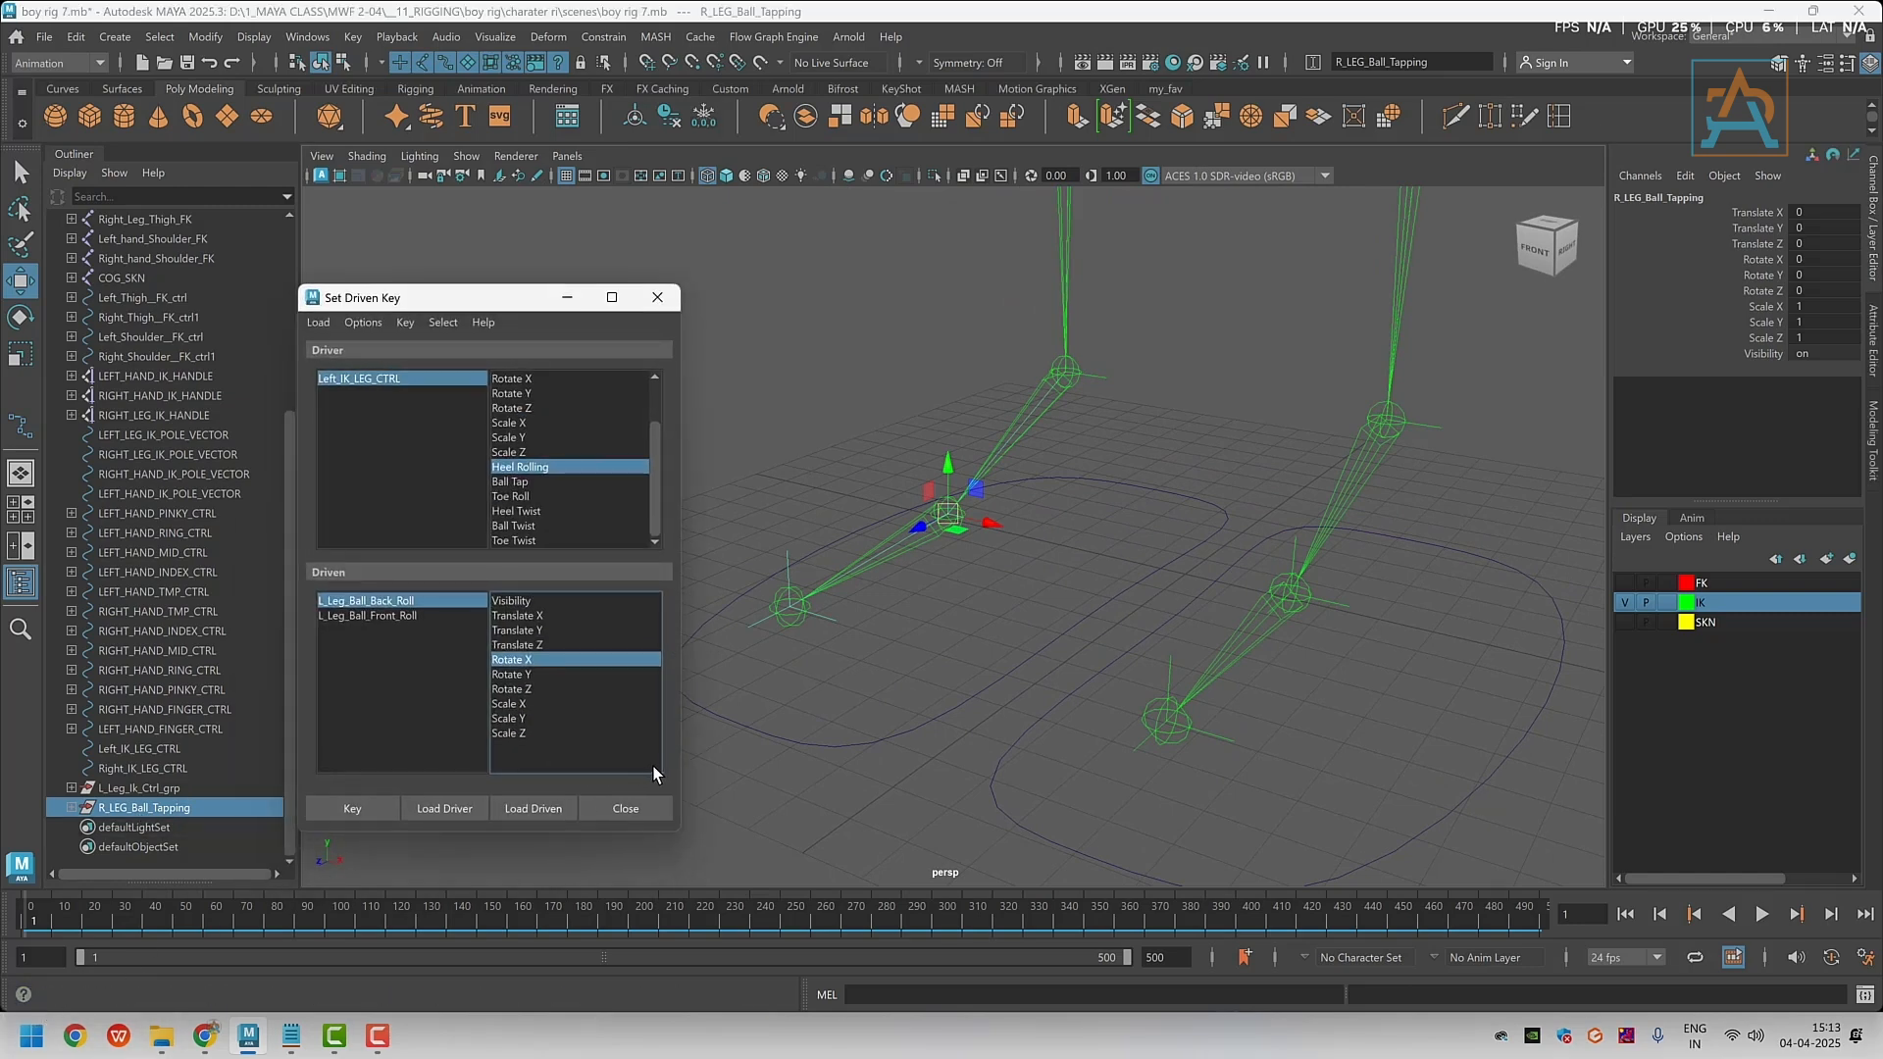
left_click(784, 743)
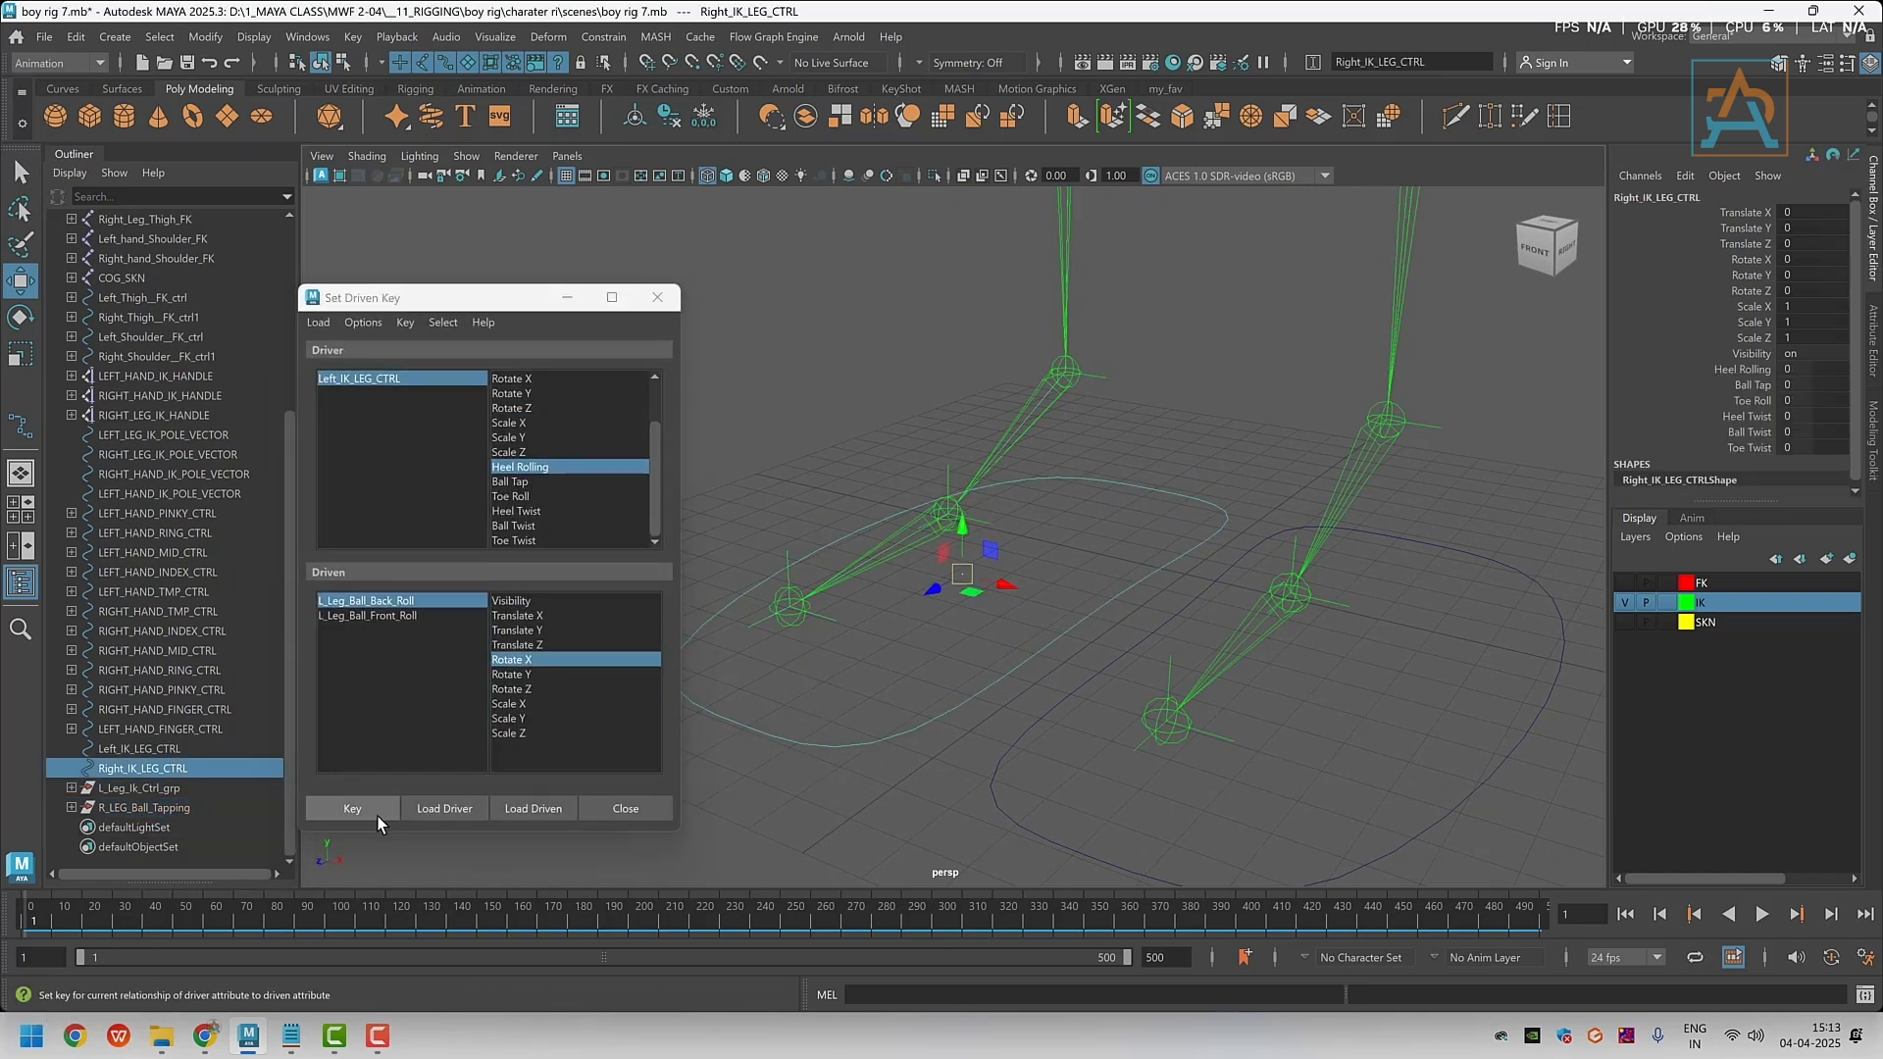
left_click(459, 810)
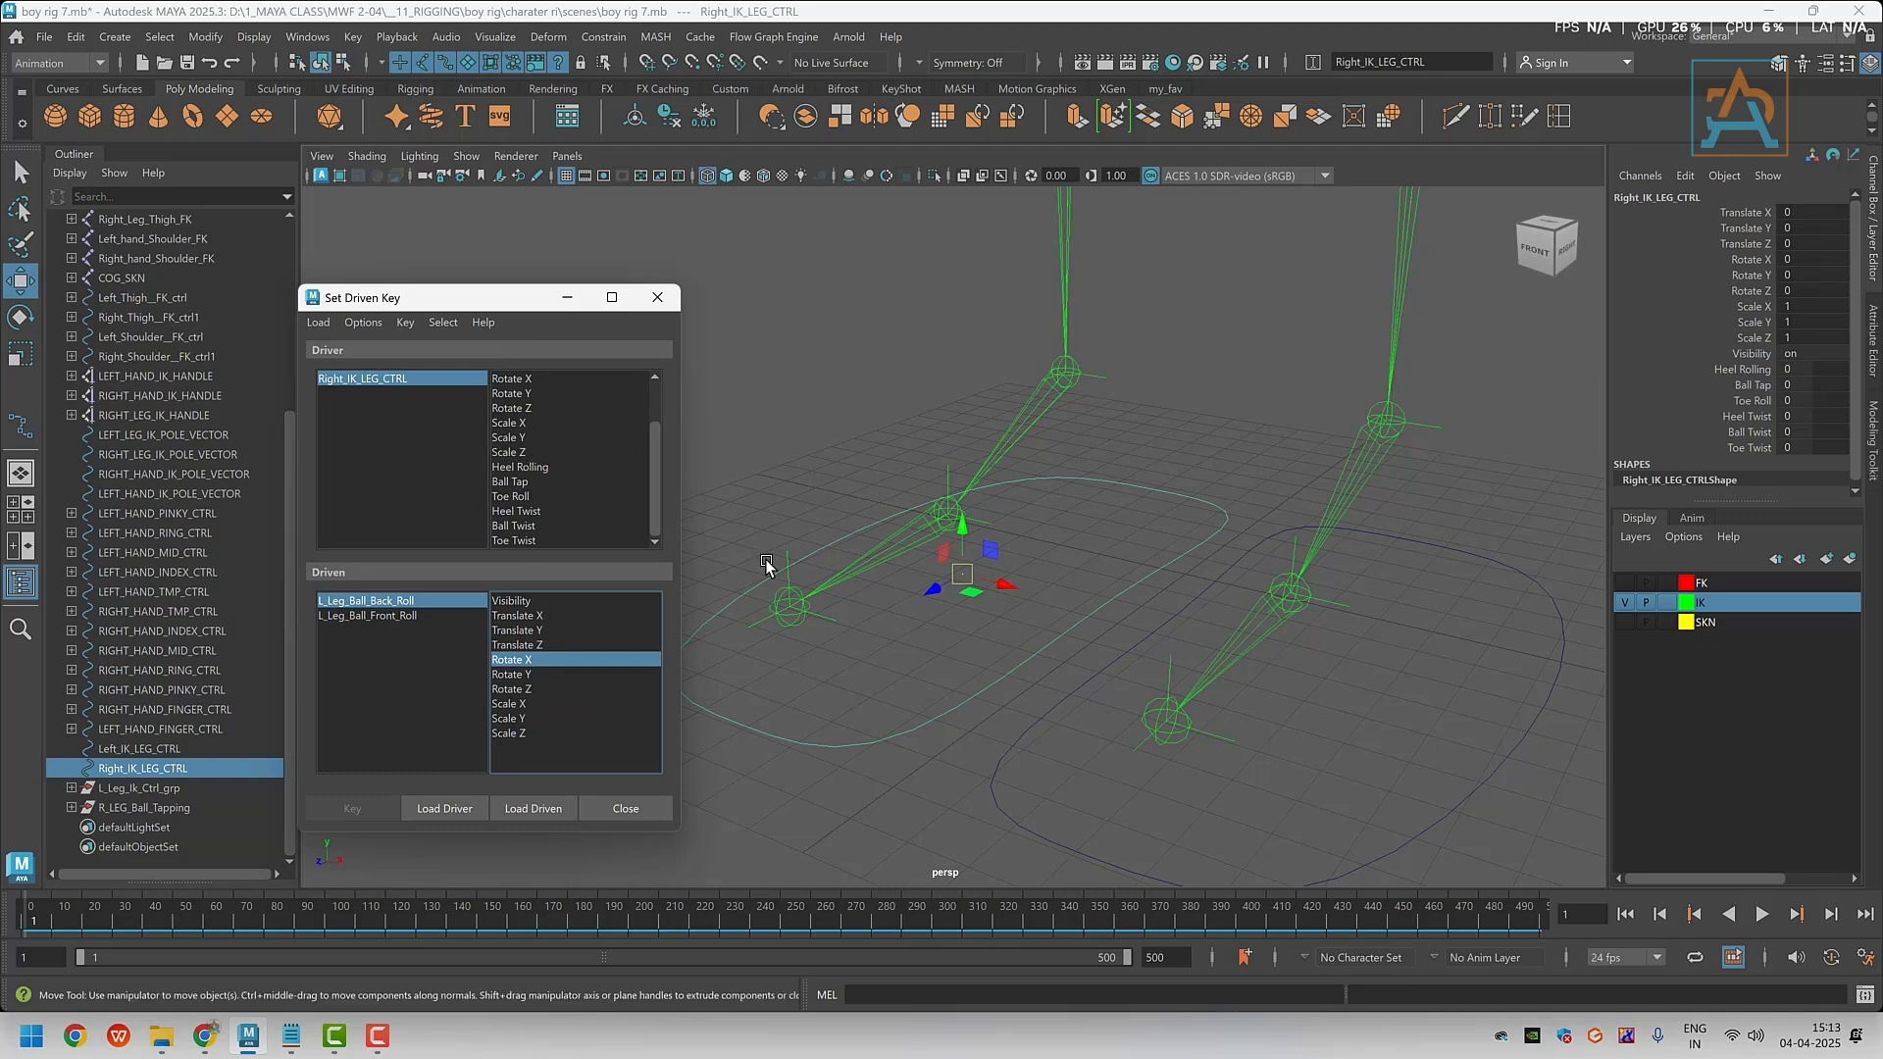
left_click(162, 806)
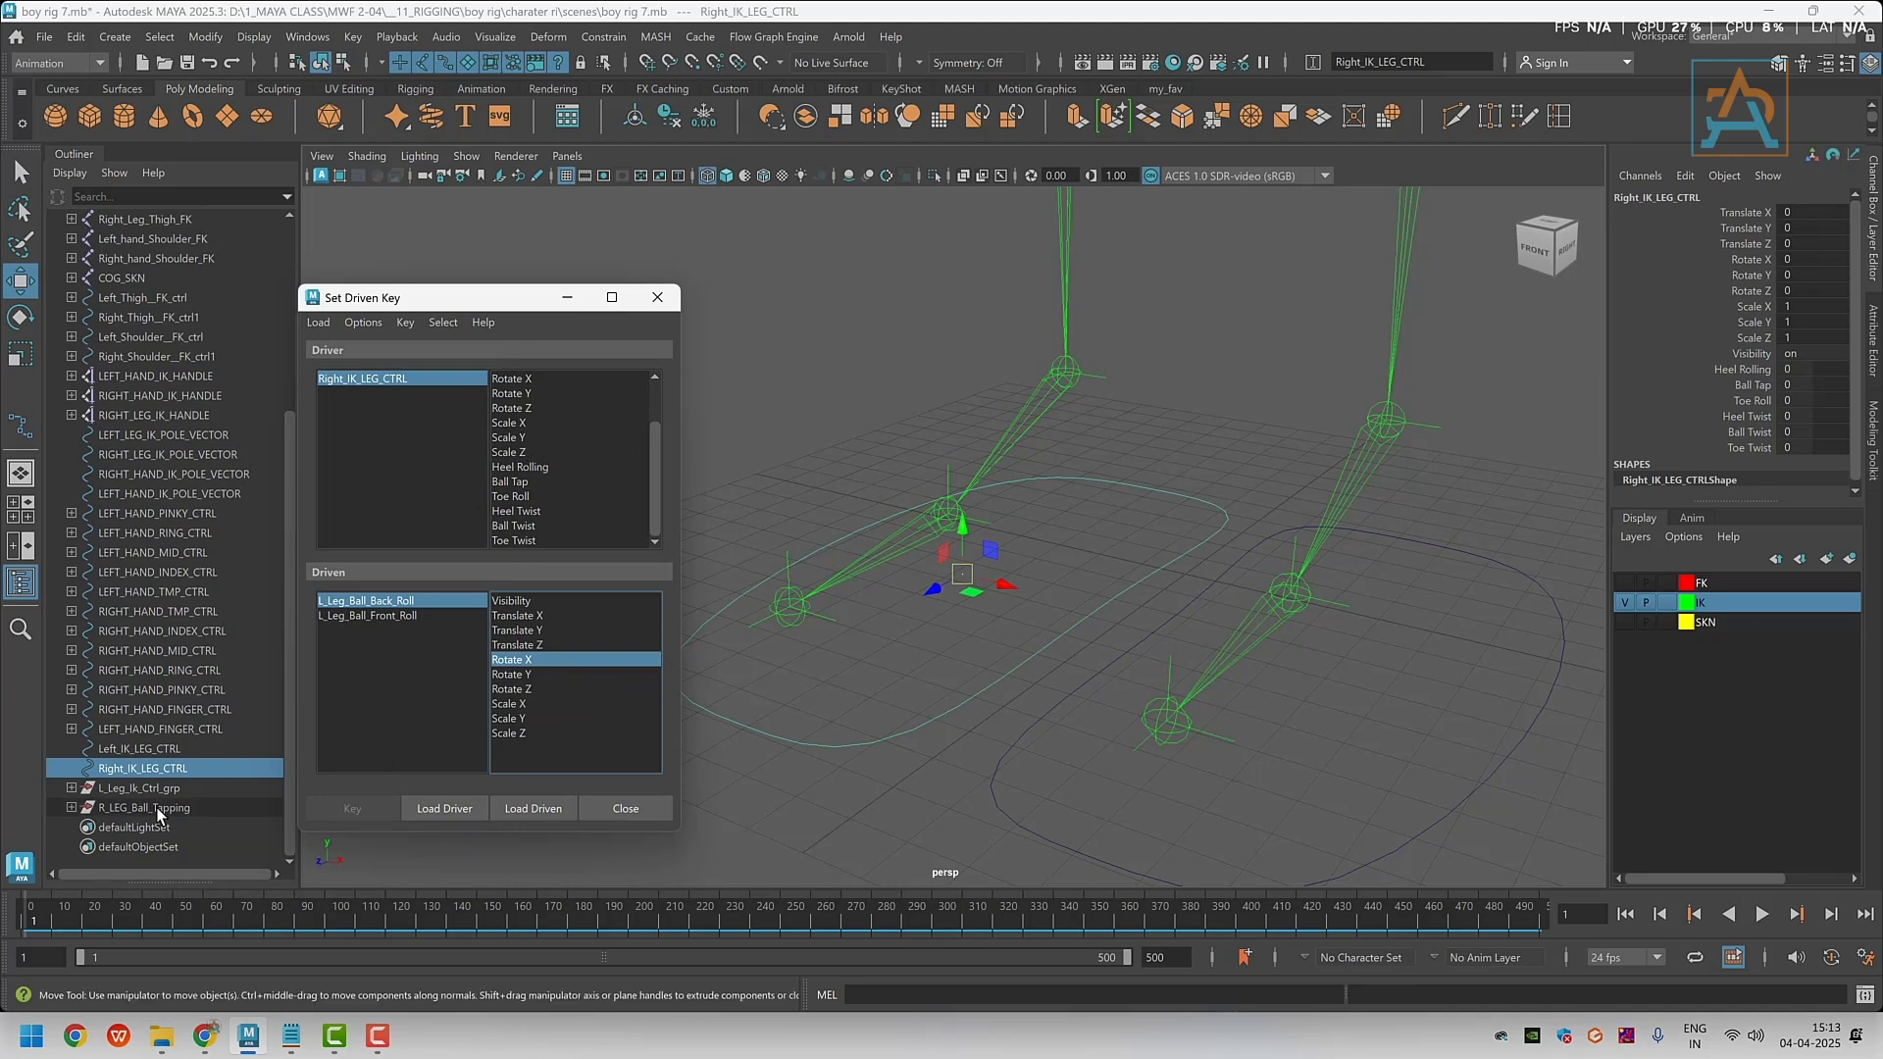
left_click(518, 810)
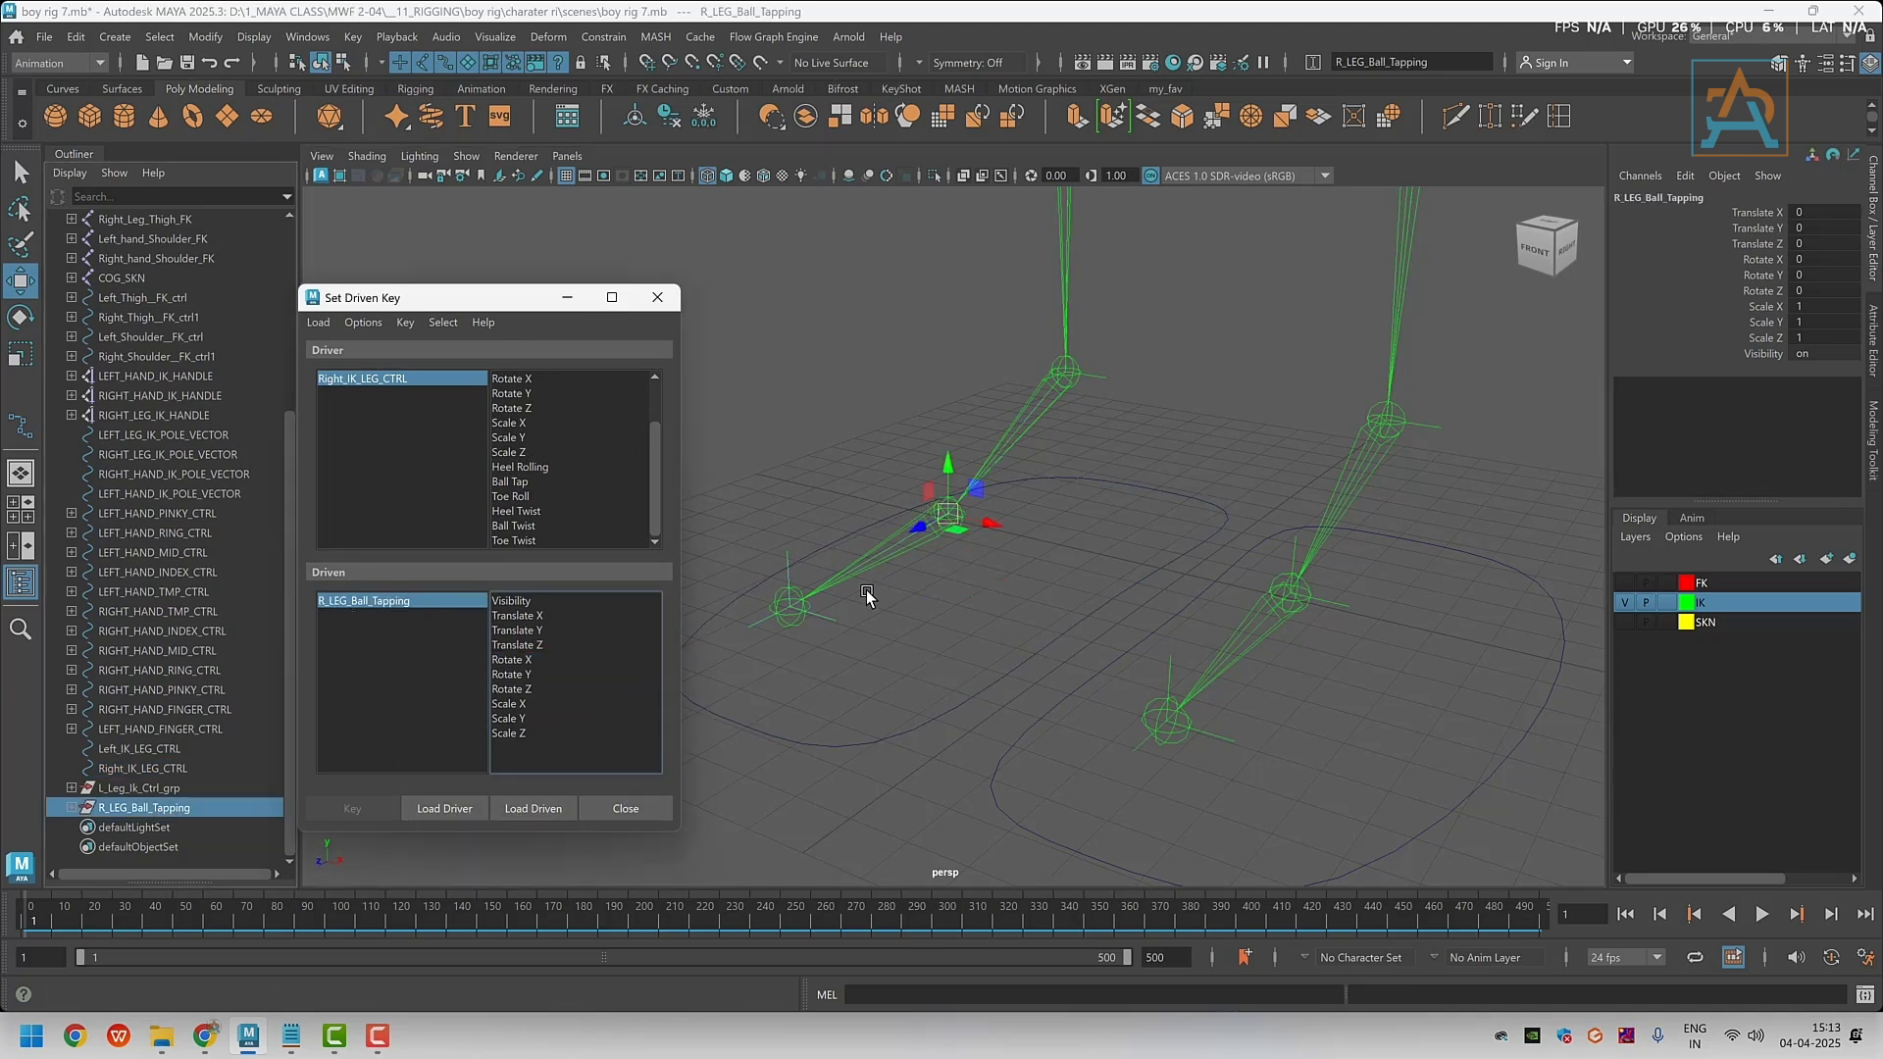
Set a driven key linking the driver's Ball Tap to R_LEG_Ball_Tapping's Rotate X, with both at 0
left_click(346, 381)
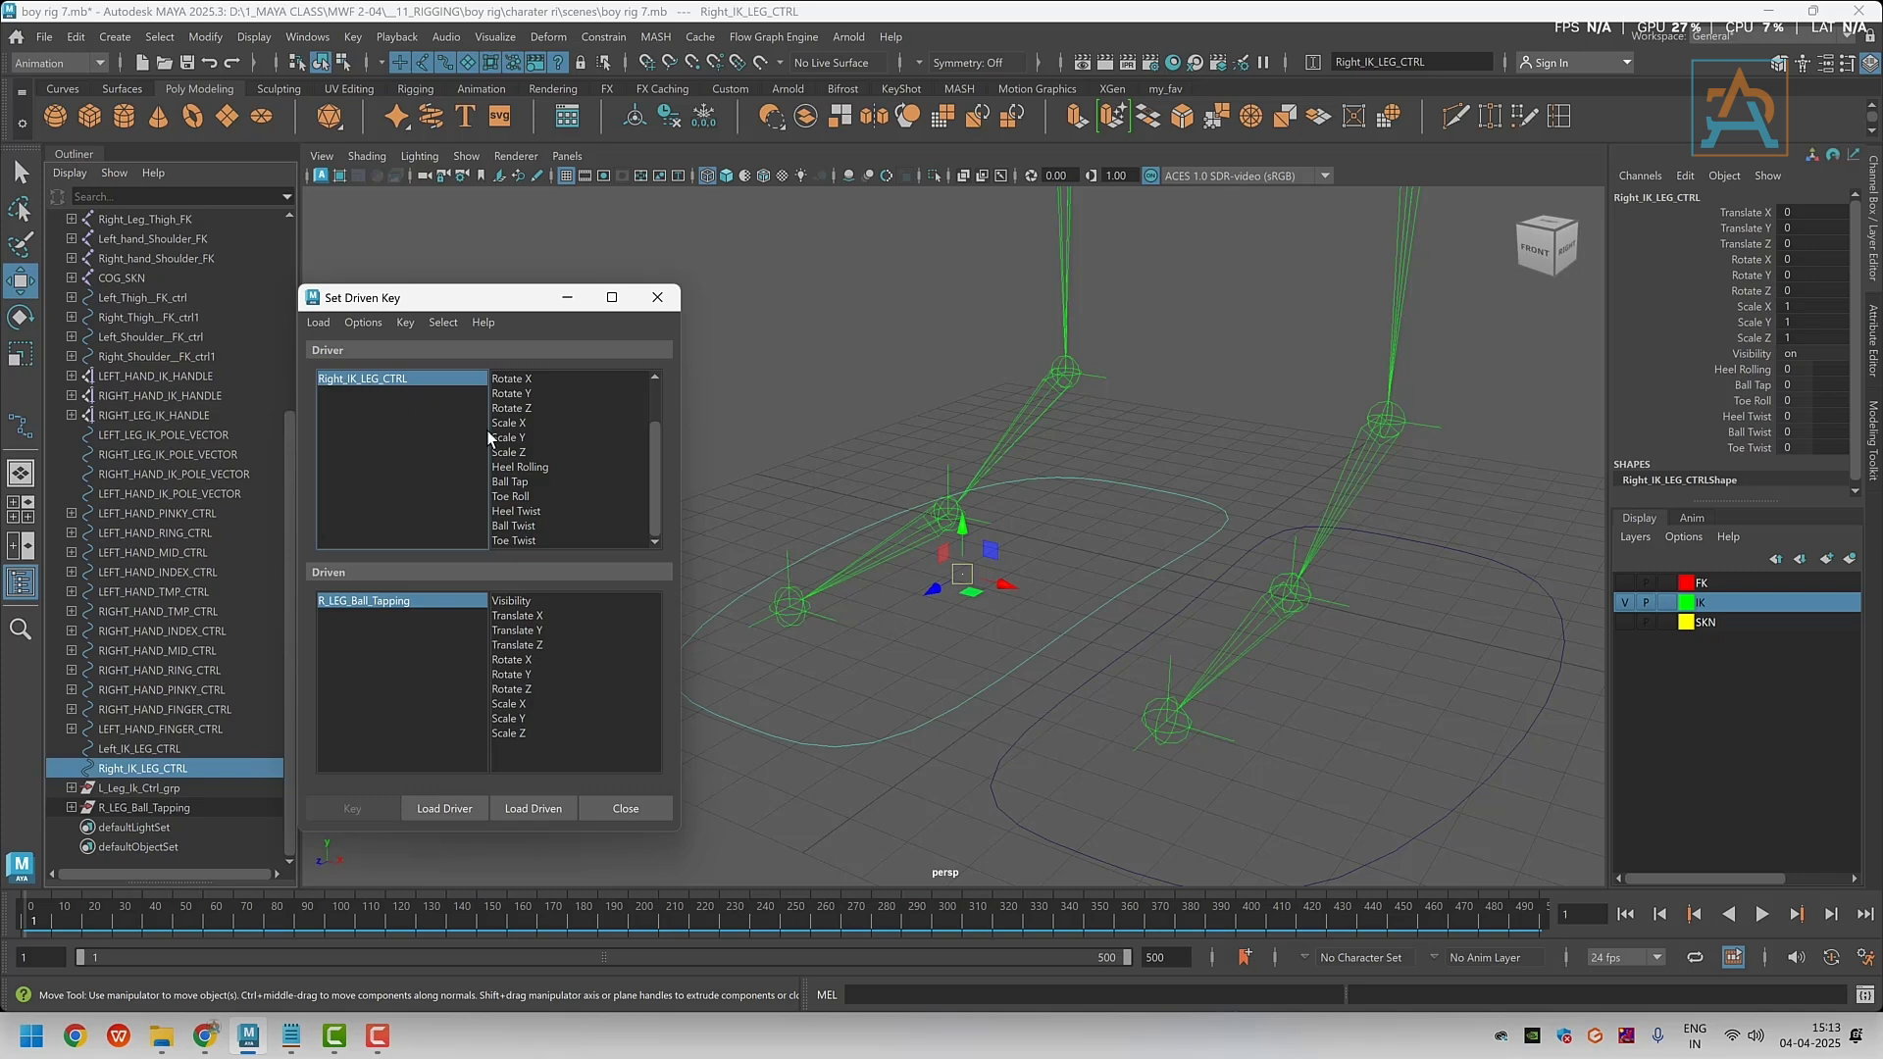
left_click(517, 483)
left_click(357, 598)
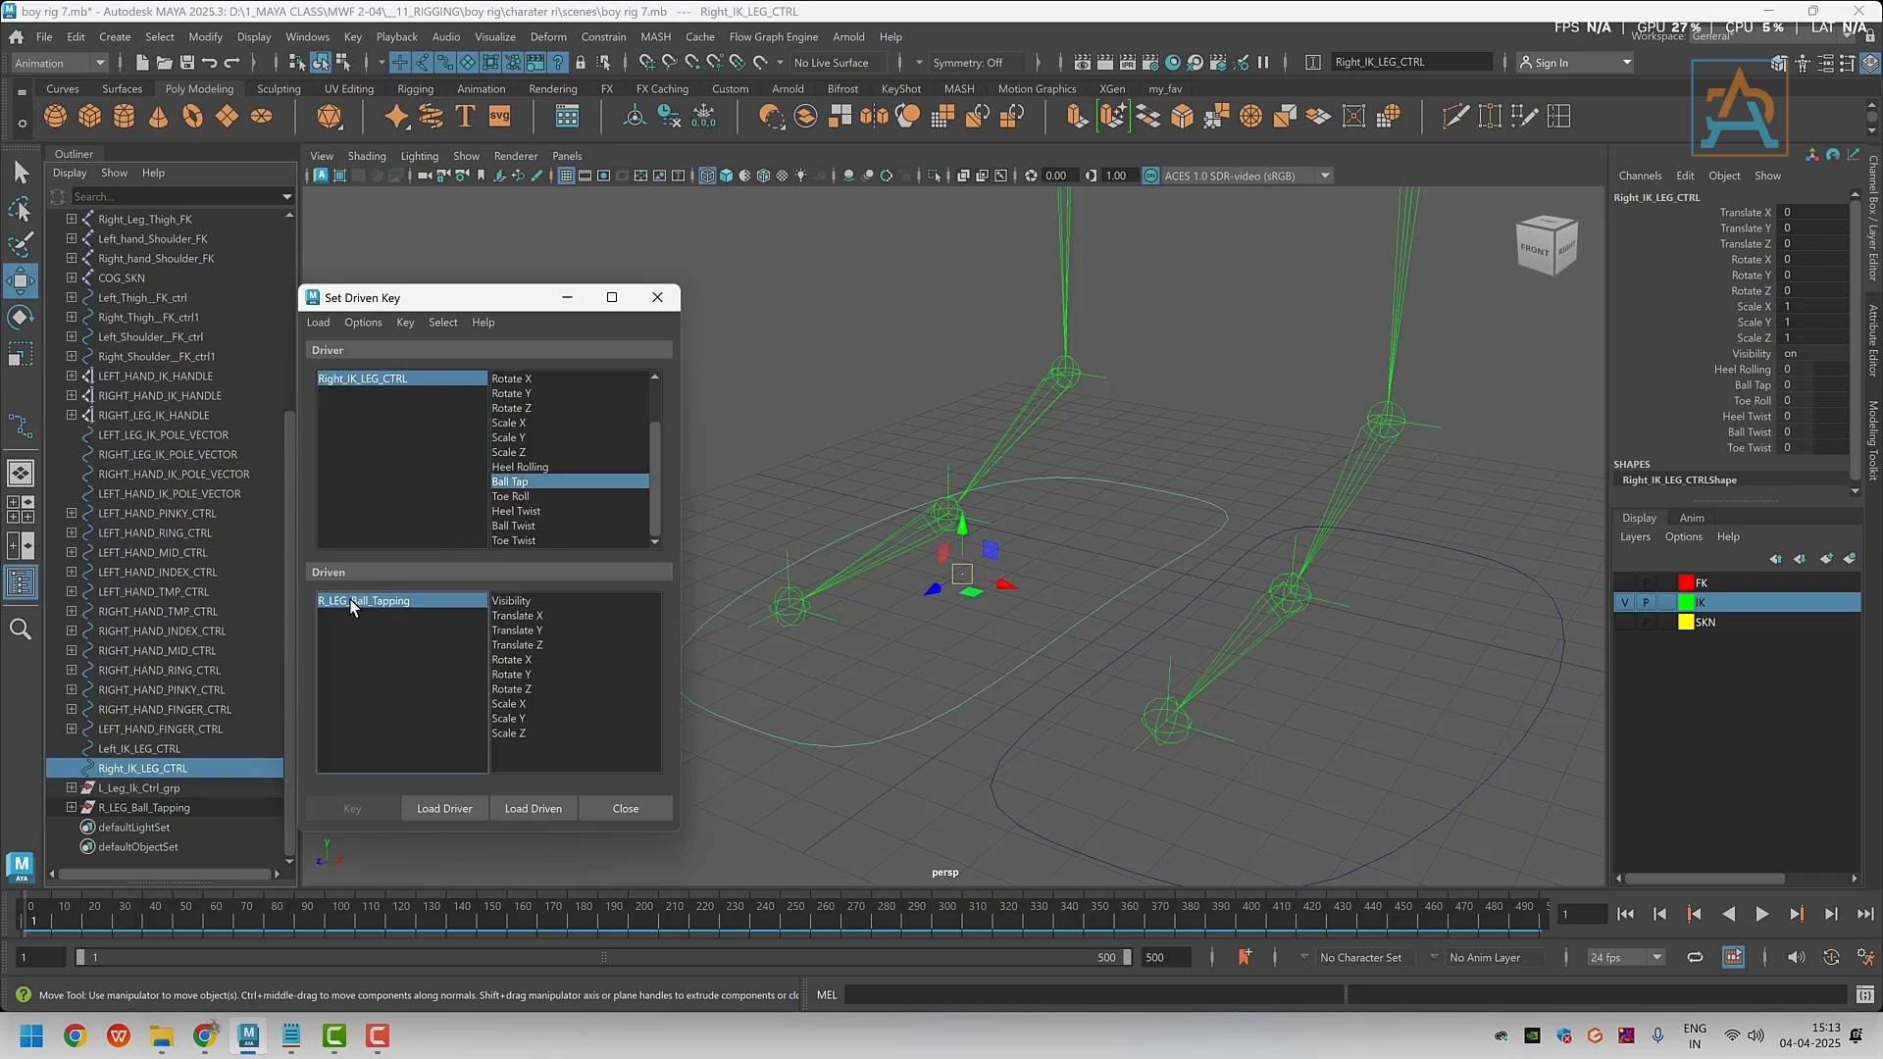
left_click(516, 661)
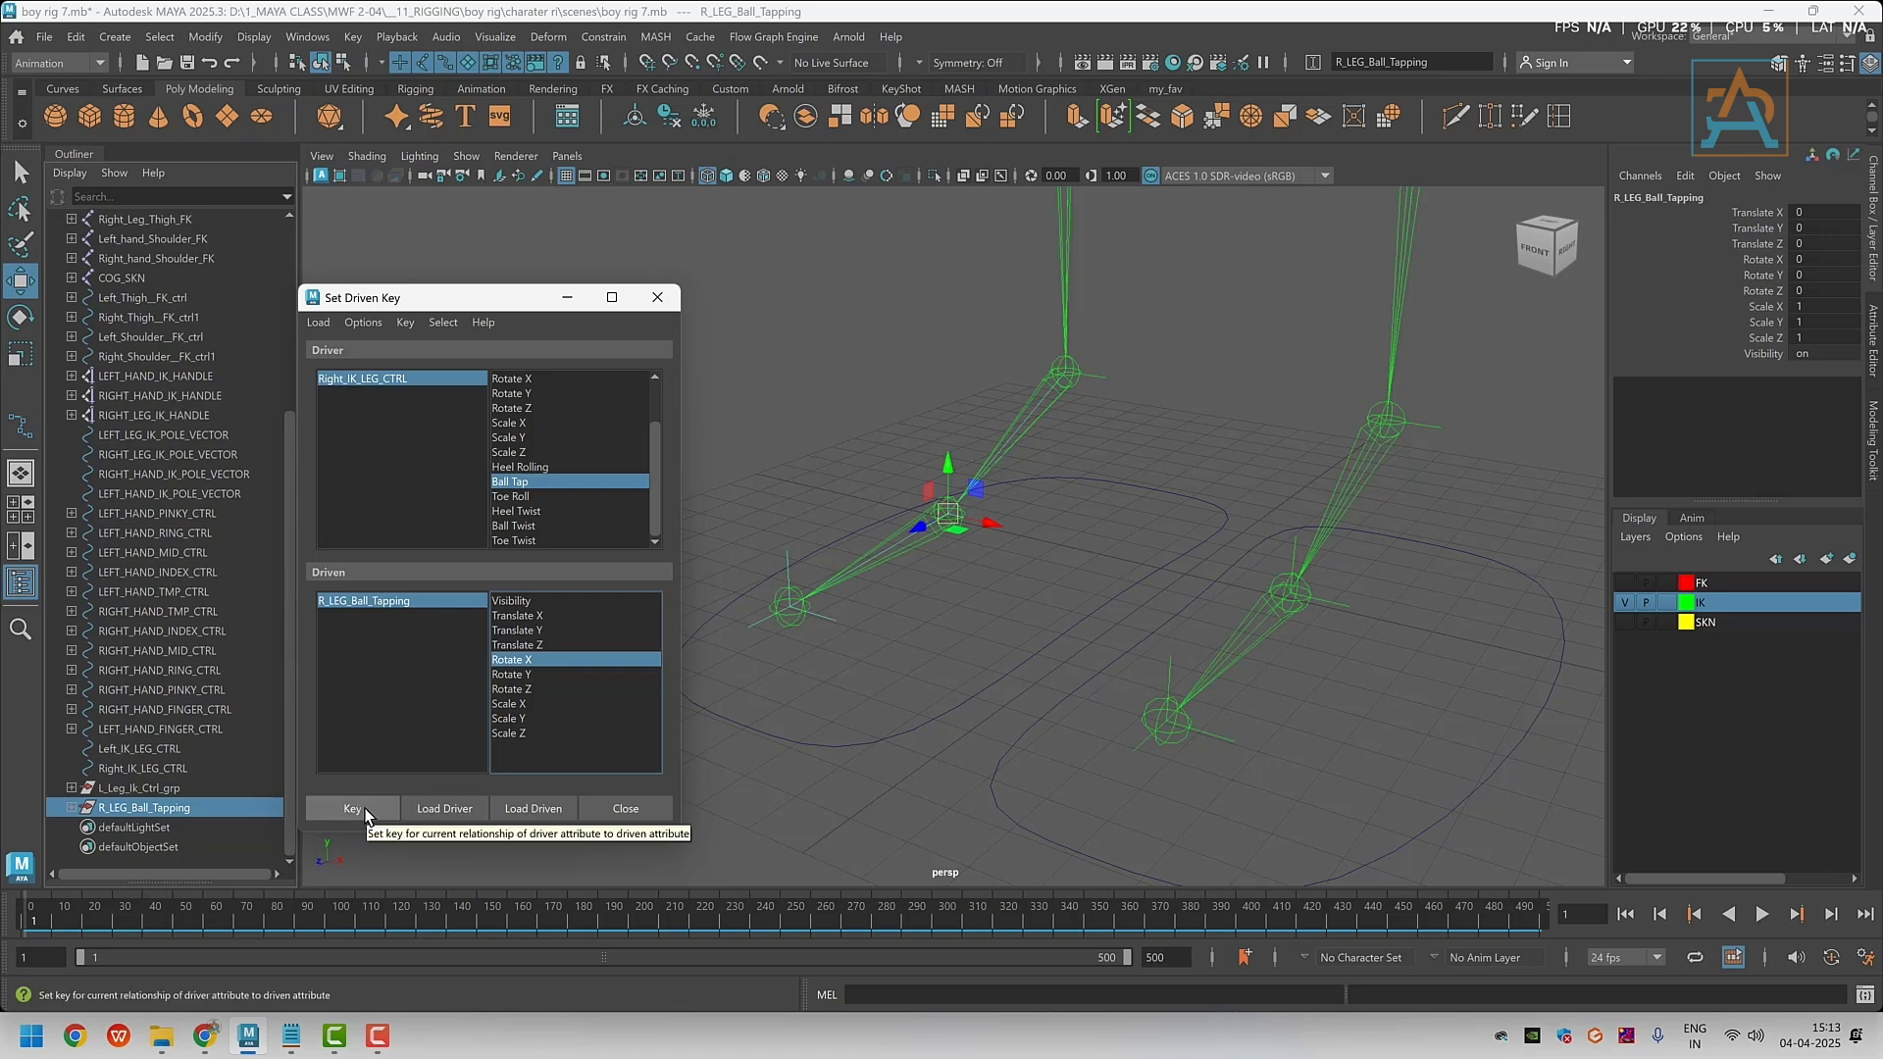
left_click(358, 809)
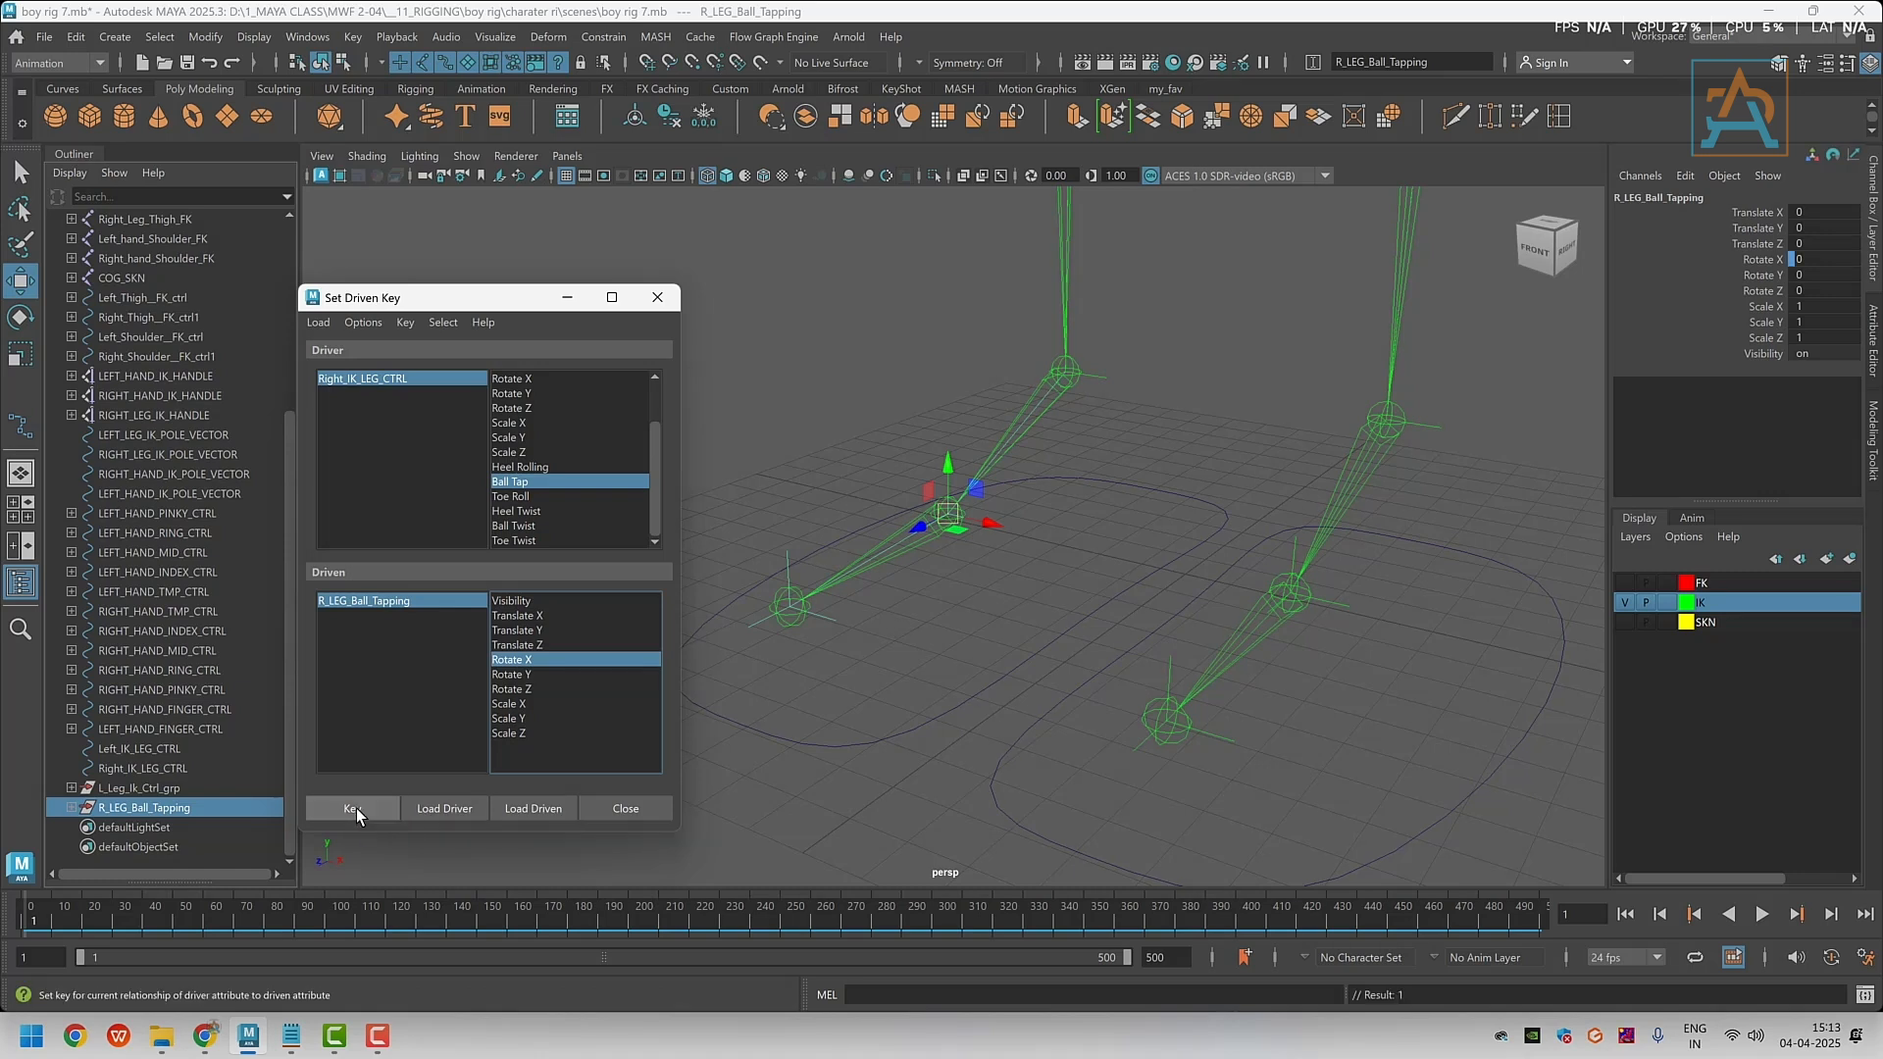
Set Ball Tap on Right_IK_LEG_CTRL to -5 and select the driven R_LEG_Ball_Tapping group
left_click(357, 378)
left_click(525, 484)
left_click(1791, 385)
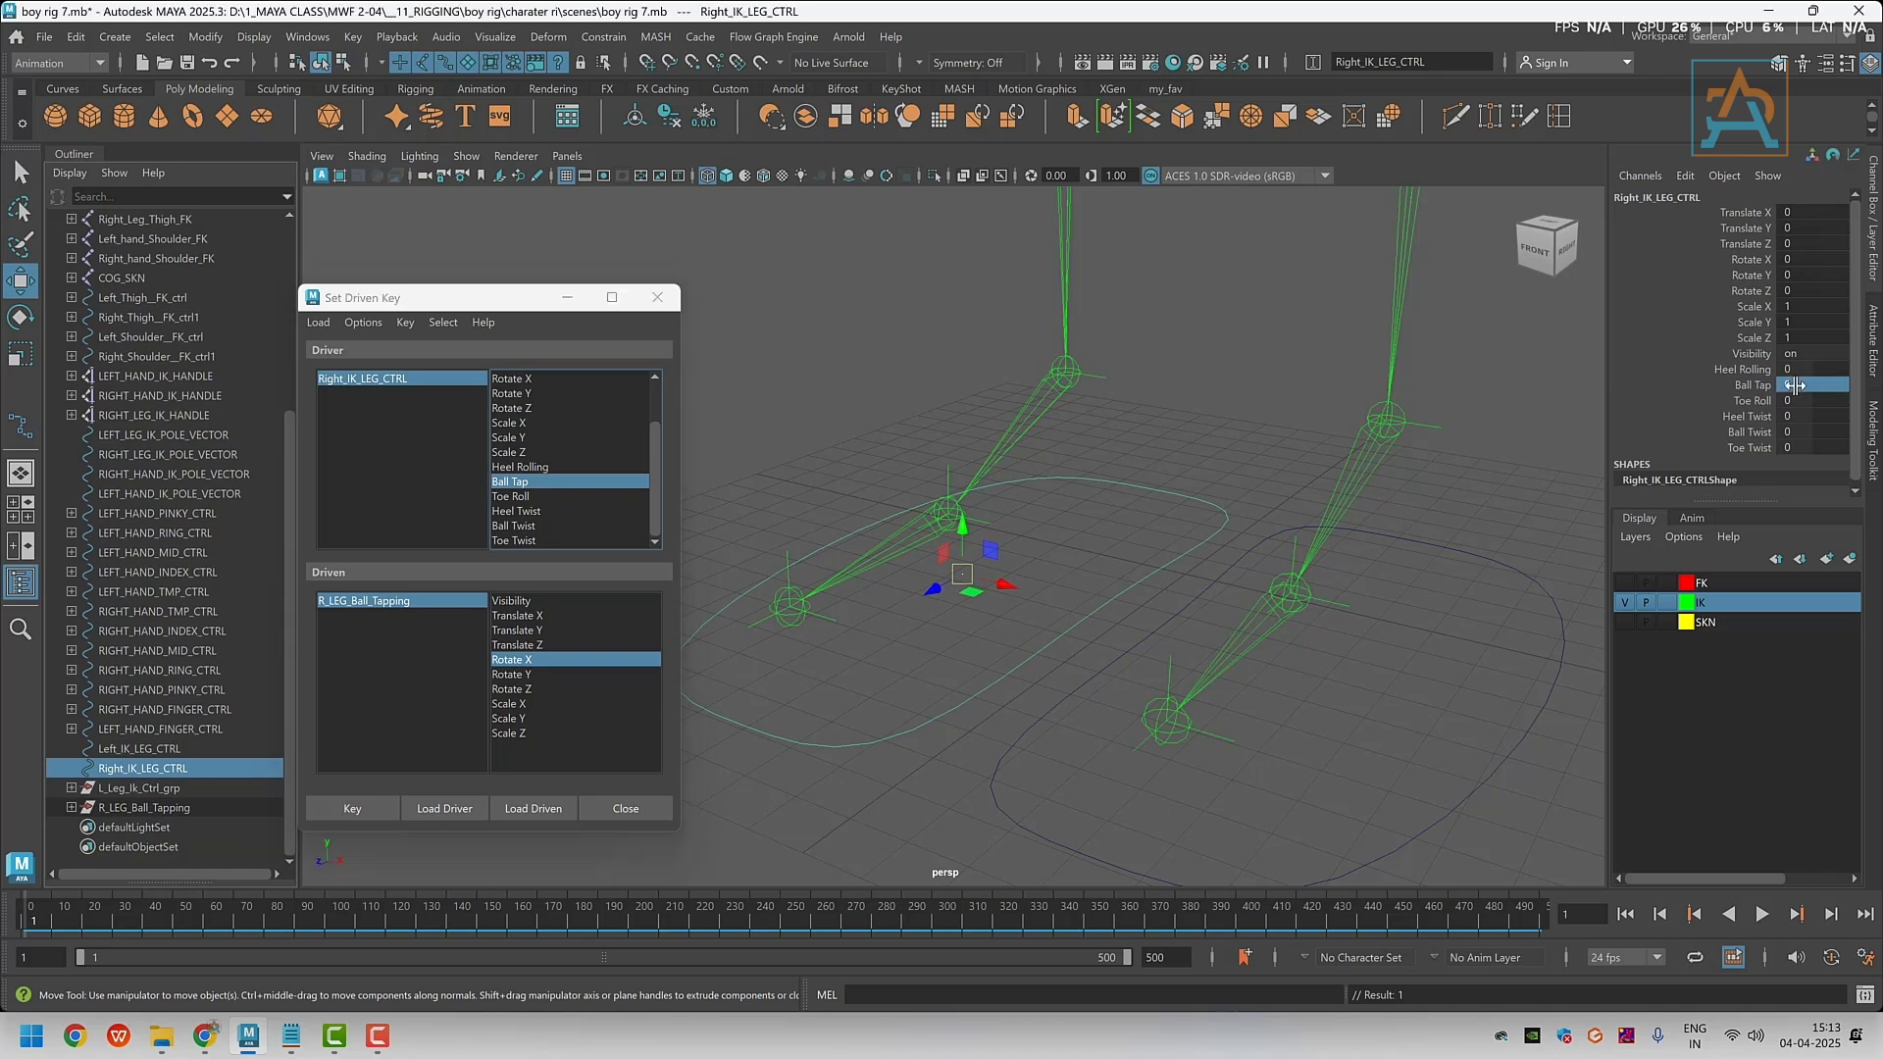
type("-5")
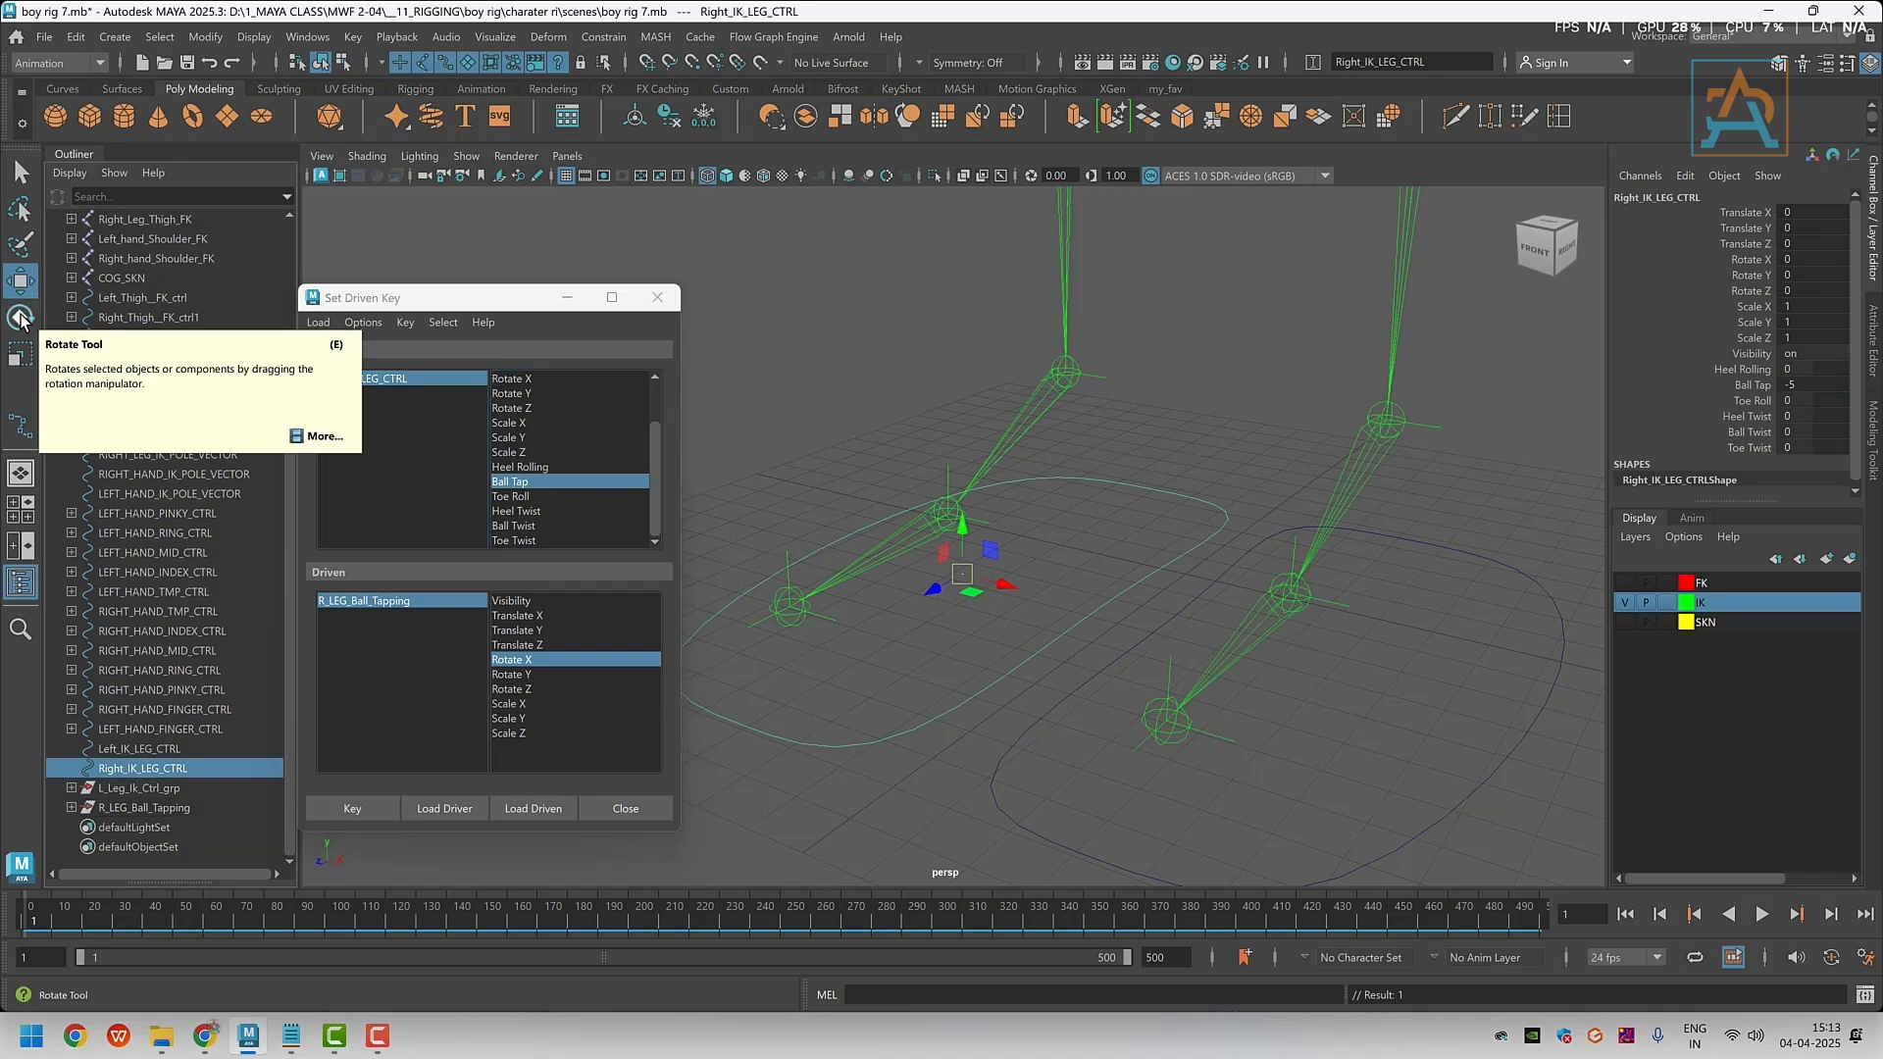
left_click(359, 600)
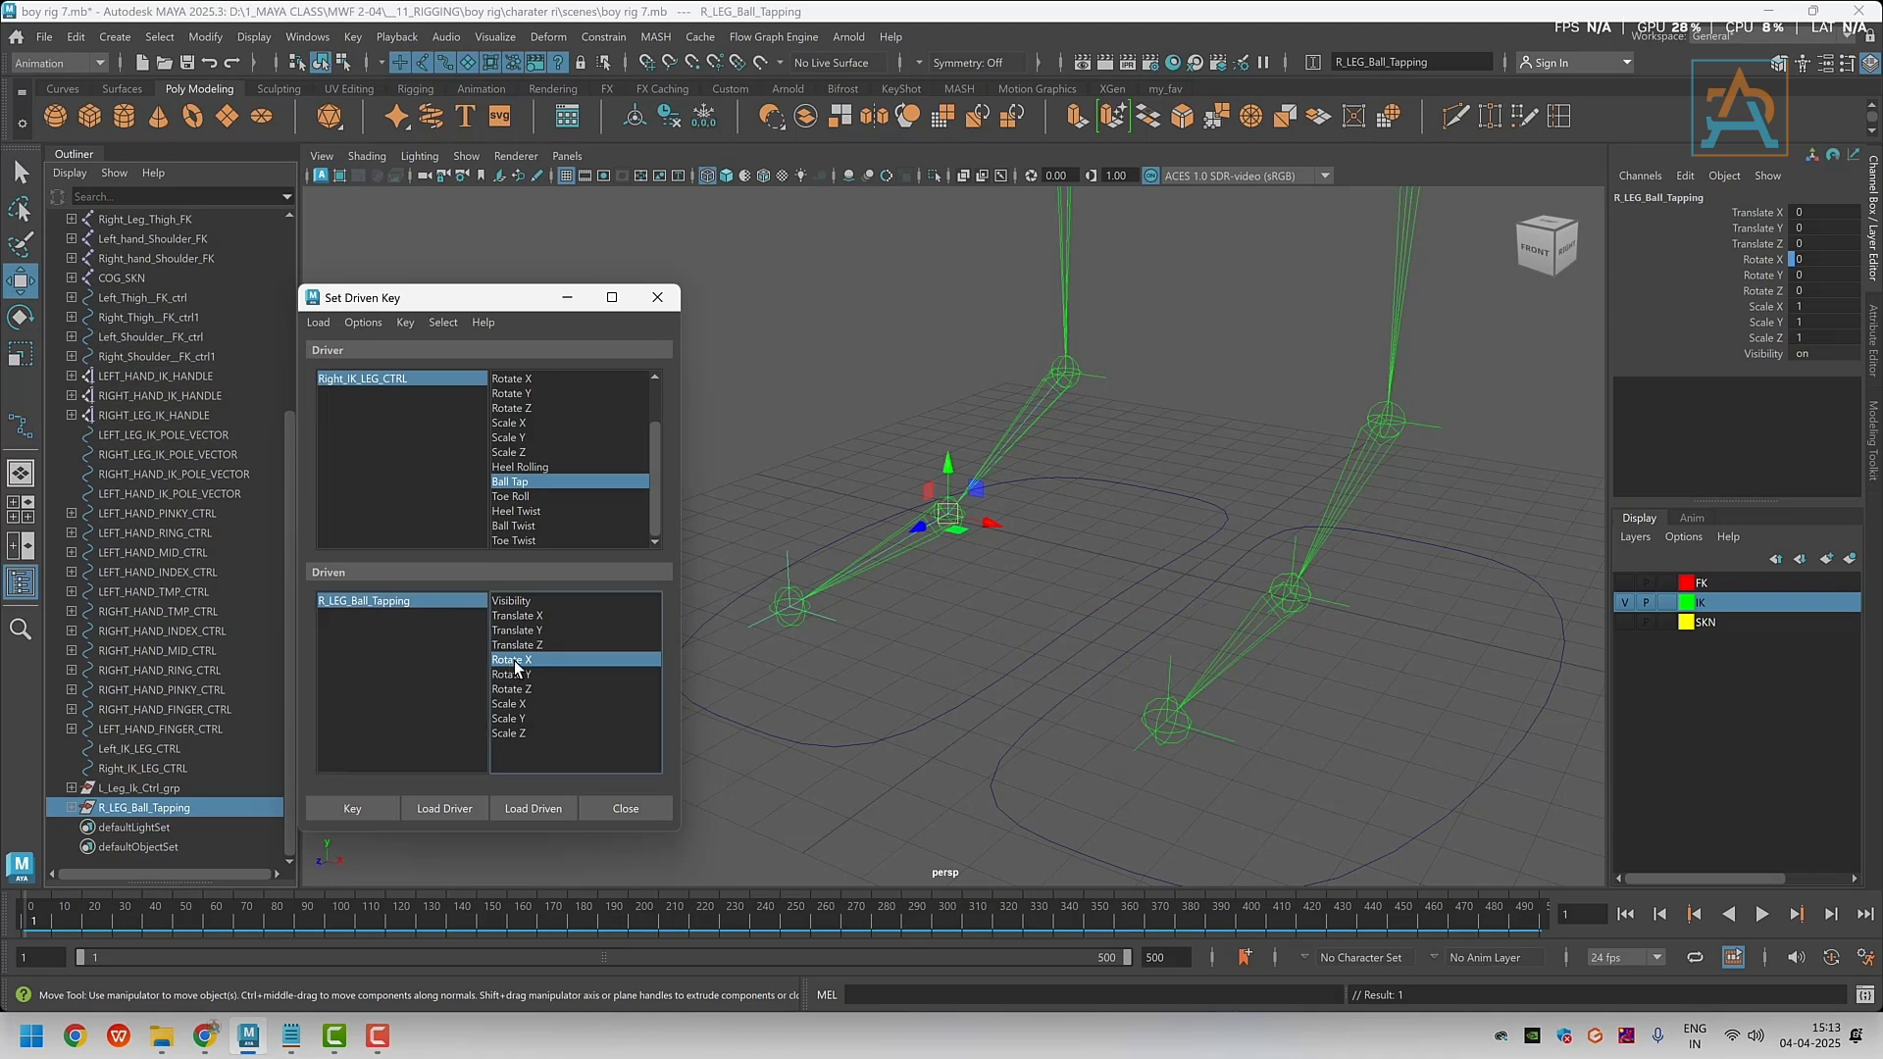
Try rotating the R_LEG_Ball_Tapping group to a Rotate X of -25
key("e")
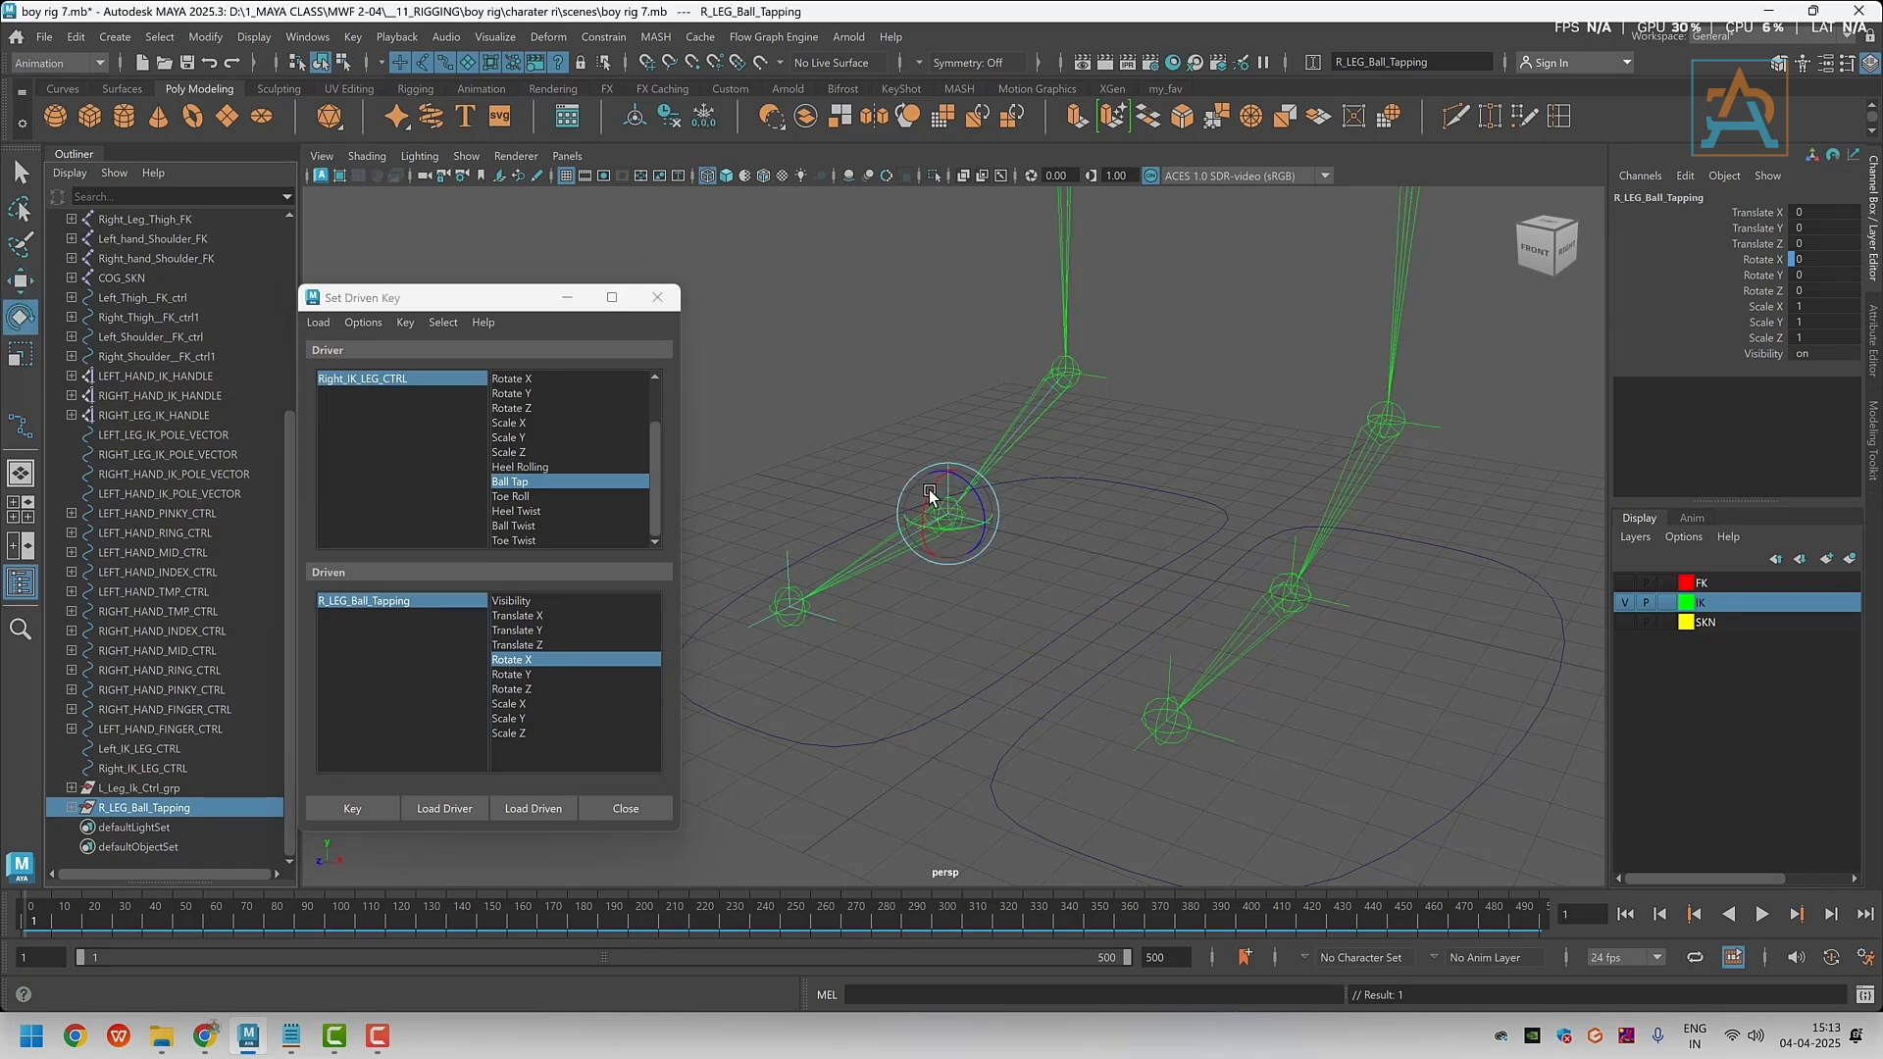
left_click_drag(925, 496, 928, 497)
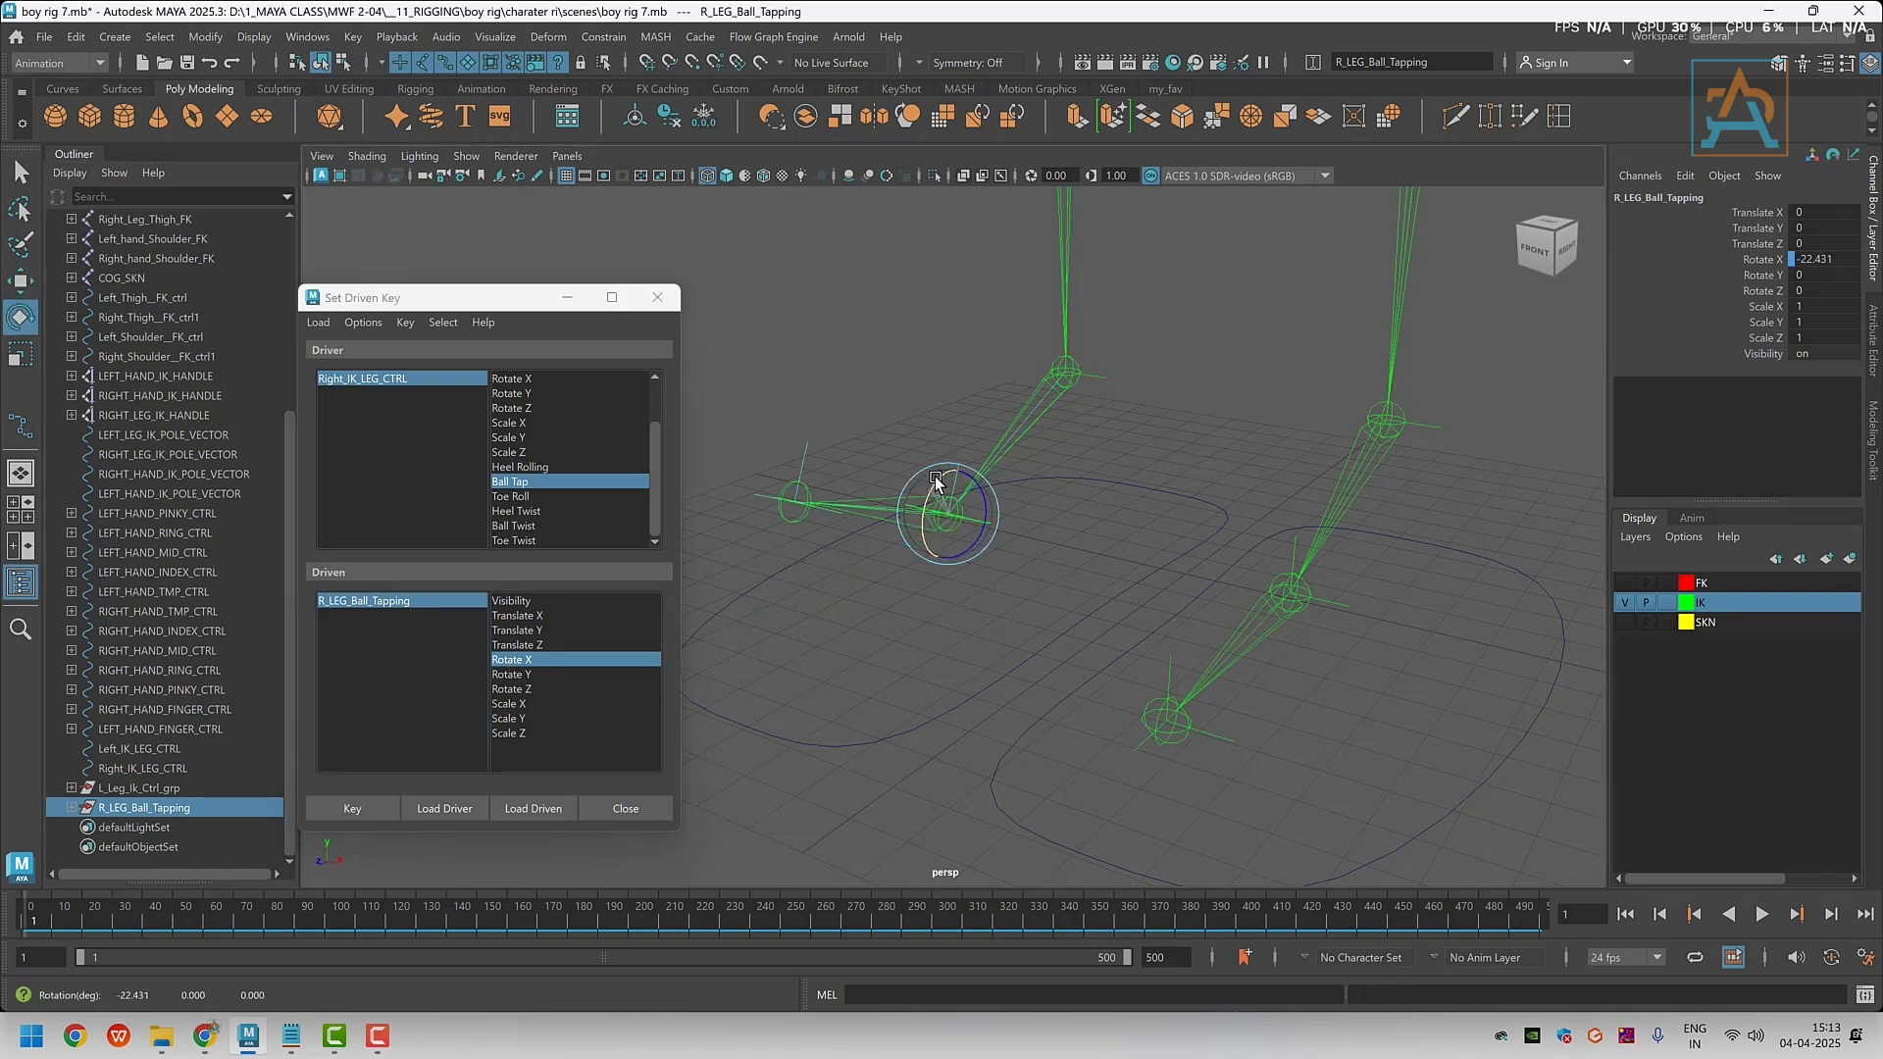
left_click(1820, 256)
type("-25")
key("Return")
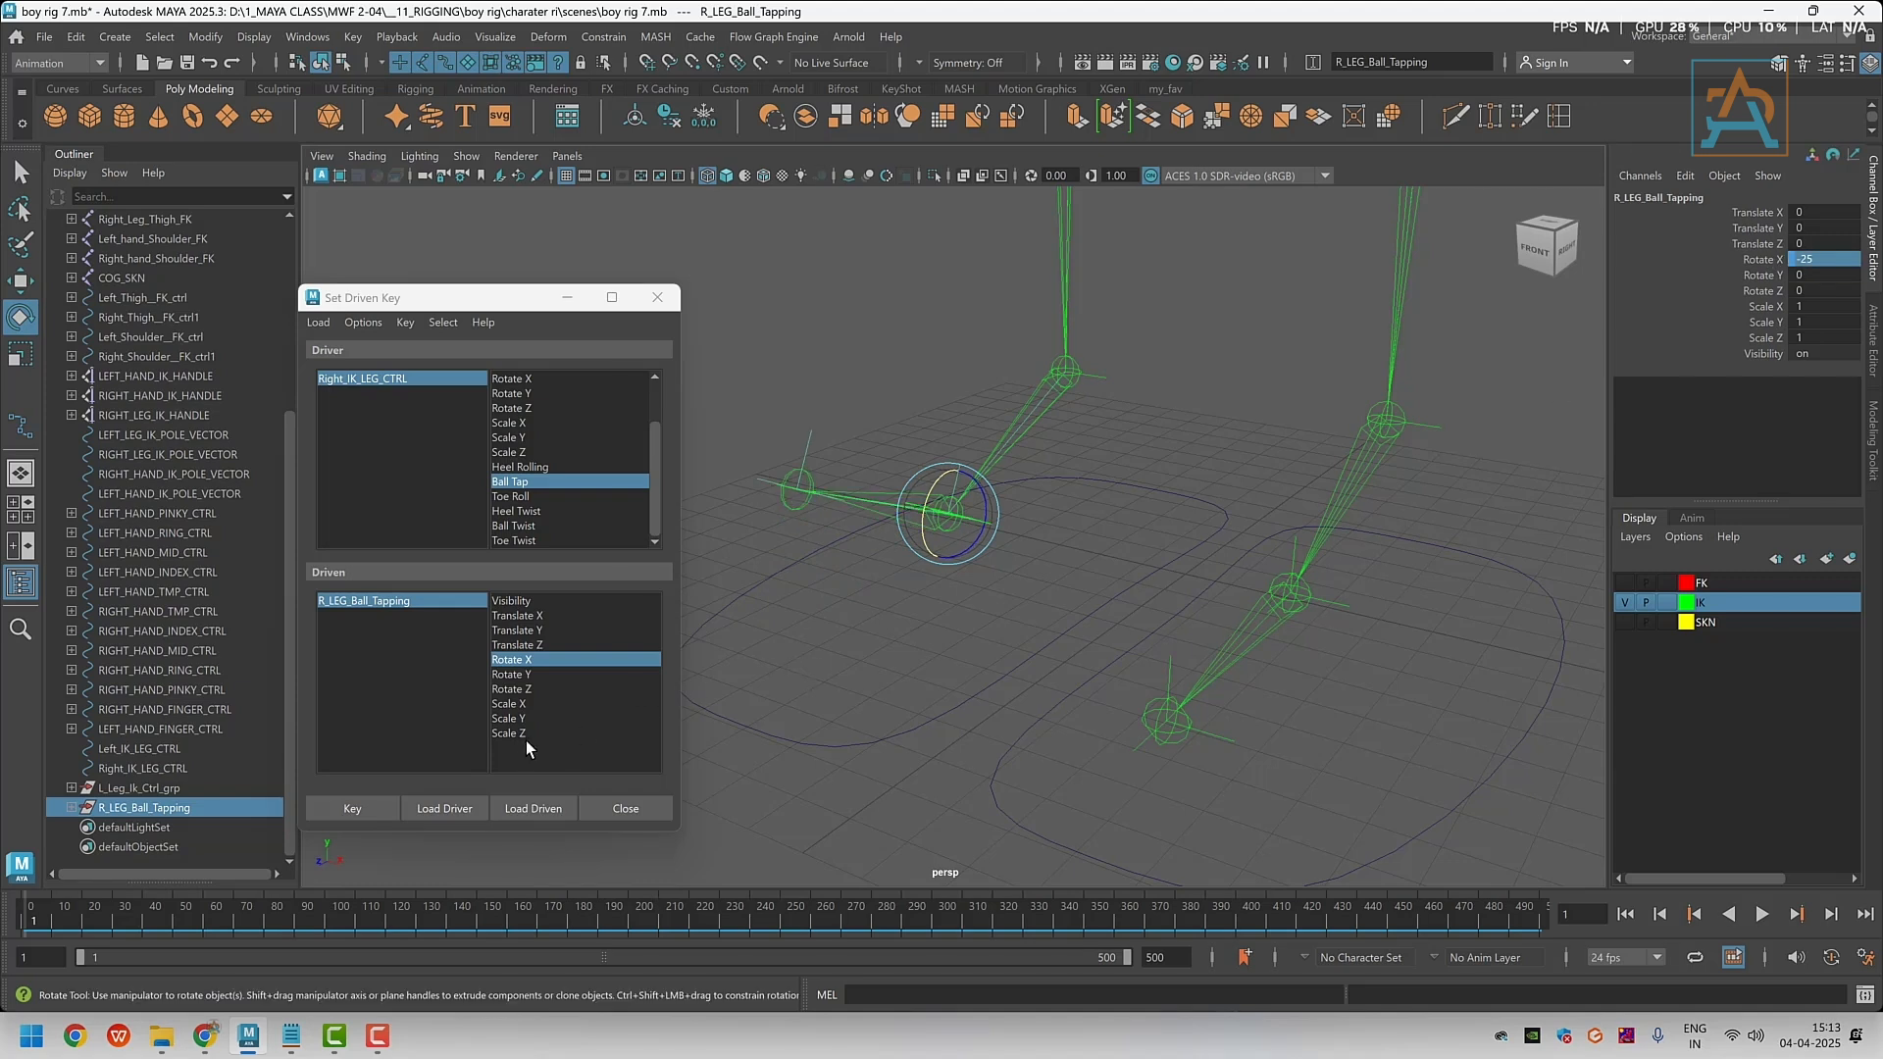
Set R_LEG_Ball_Tapping's Rotate X to 25 and key it against the driver's Ball Tap value
double_click(1809, 259)
type("2")
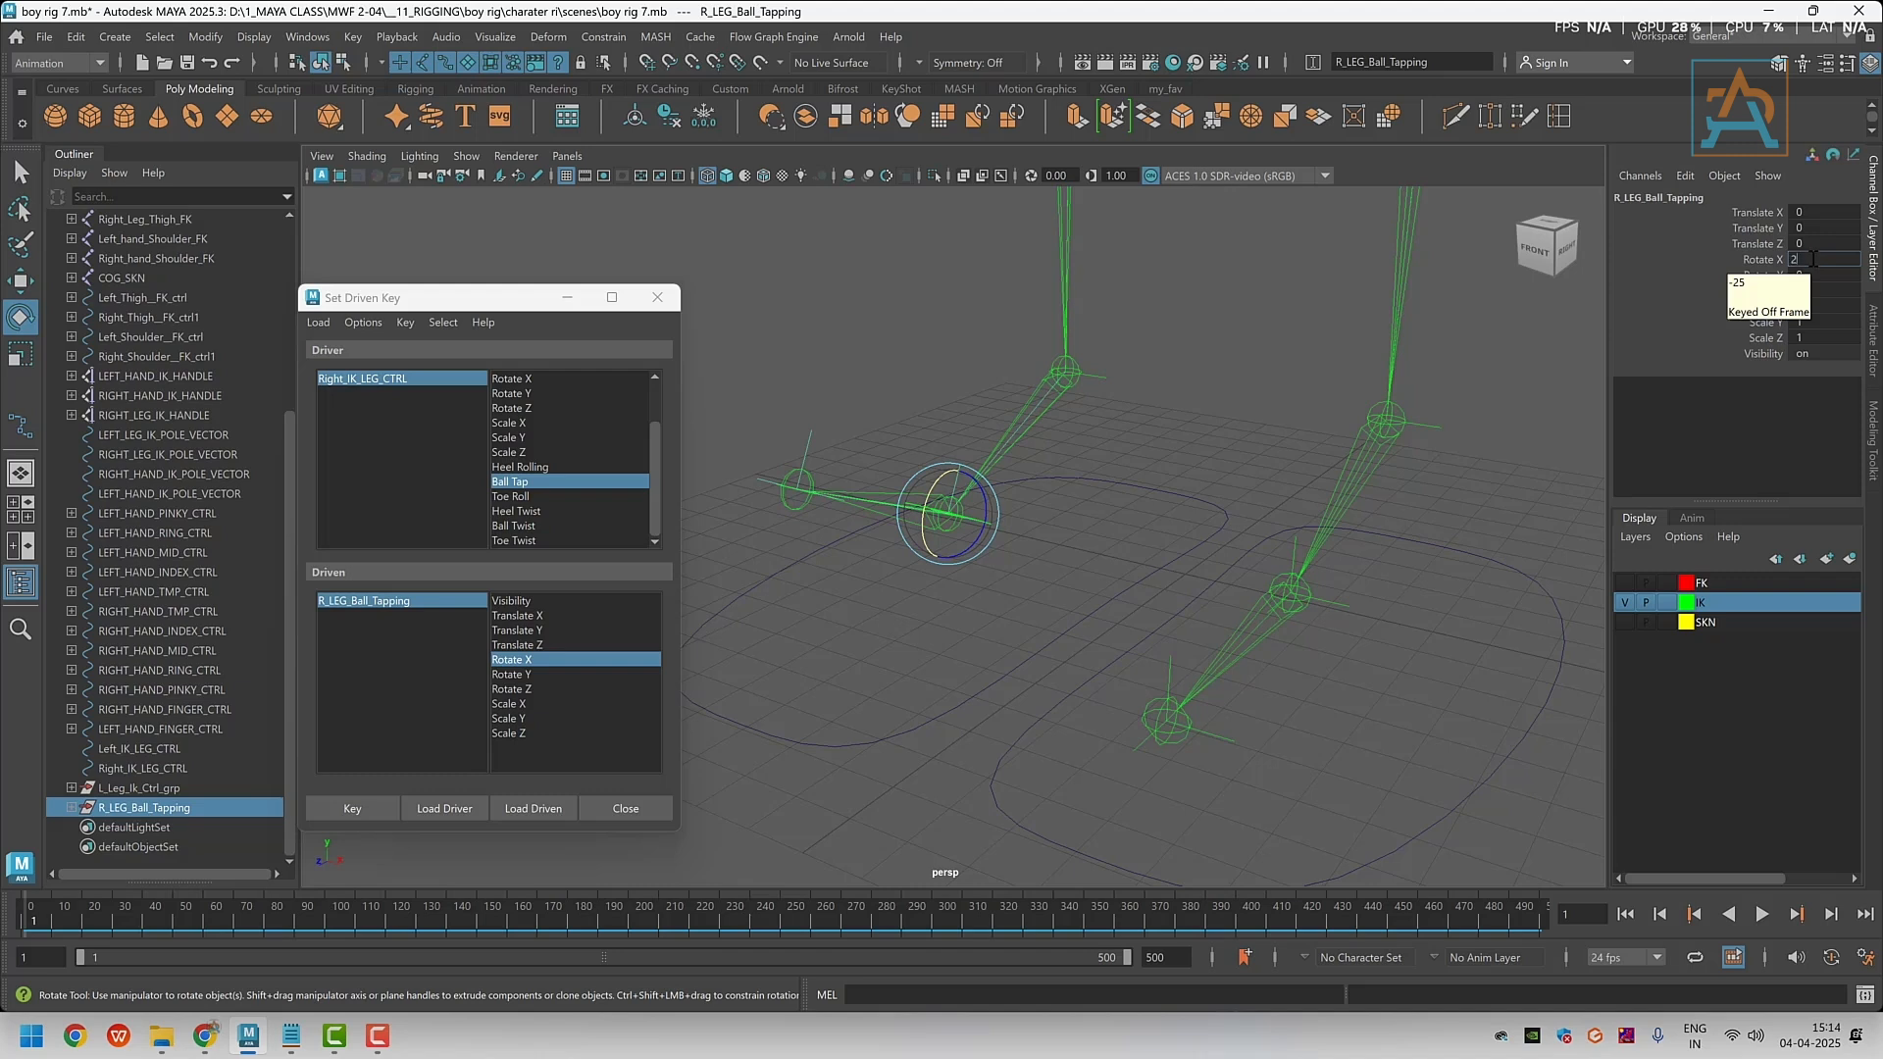
type("5")
key("Return")
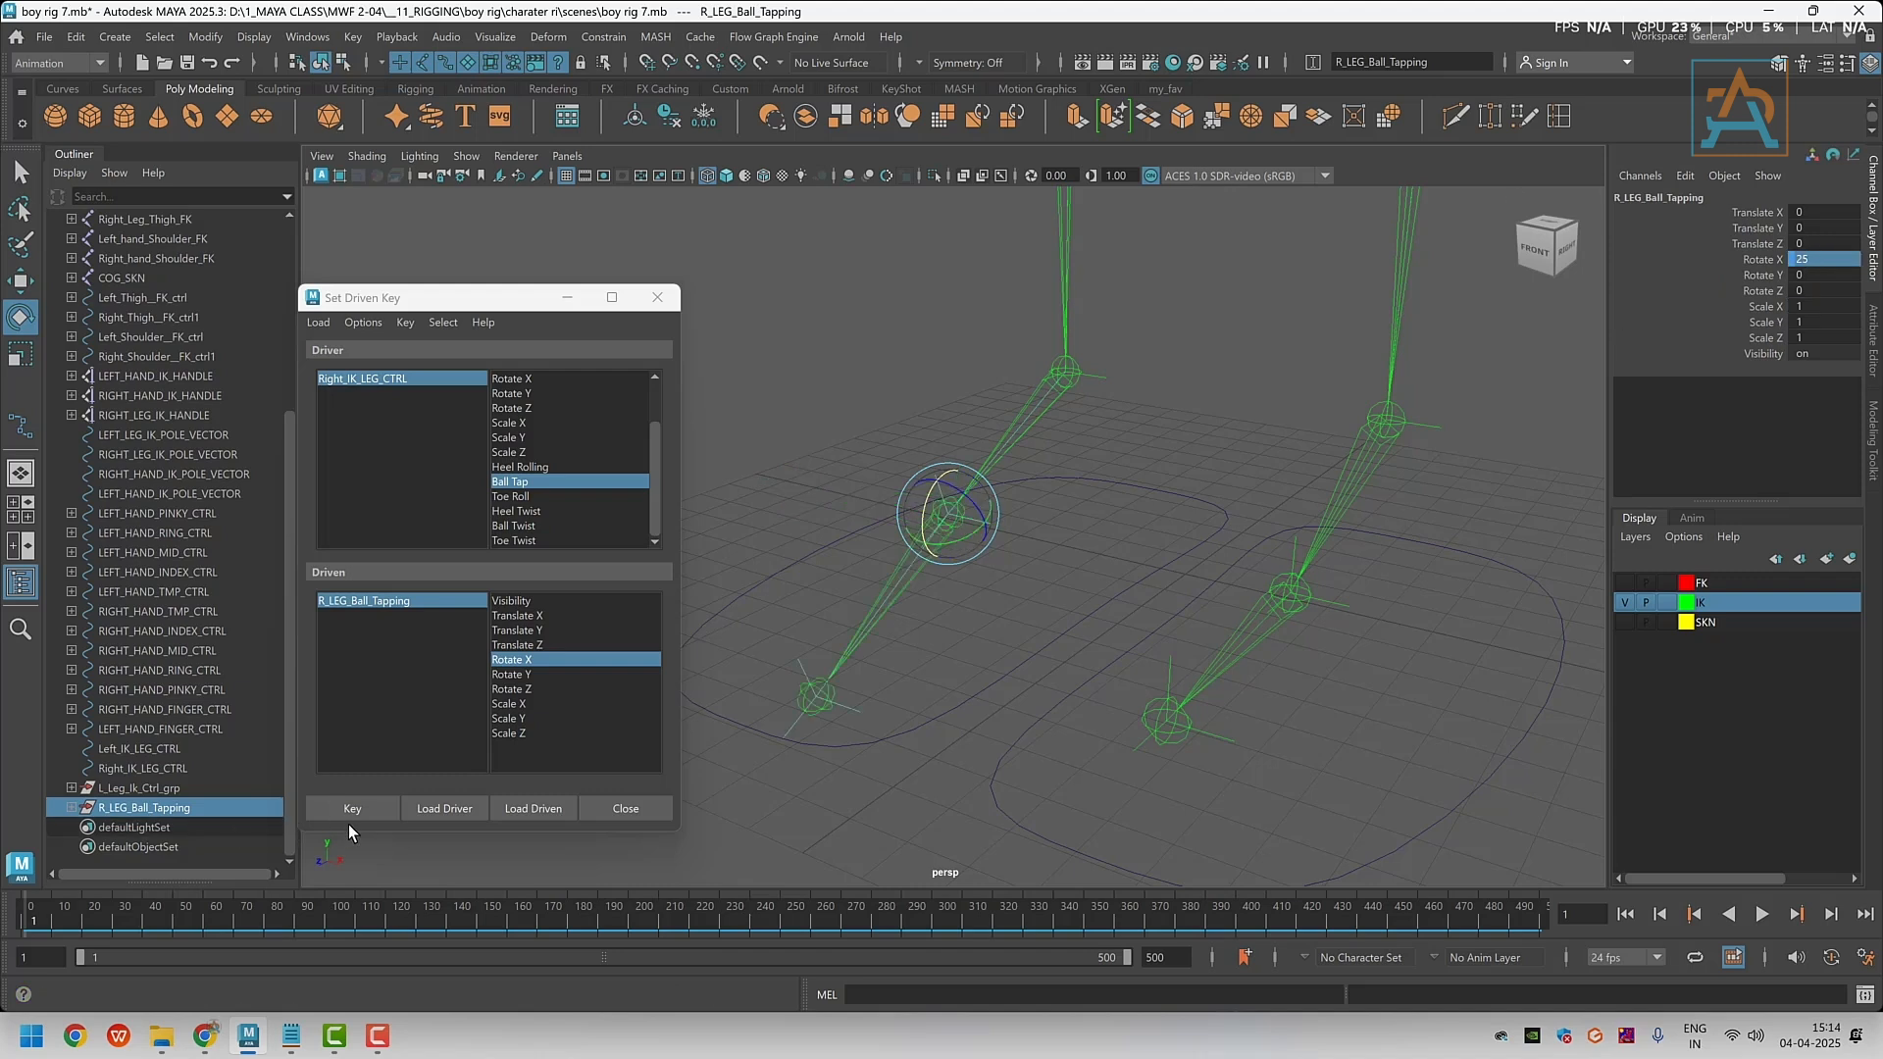
left_click(353, 810)
Set the Ball Tap attribute on the driver Right_IK_LEG_CTRL to 5
left_click(344, 379)
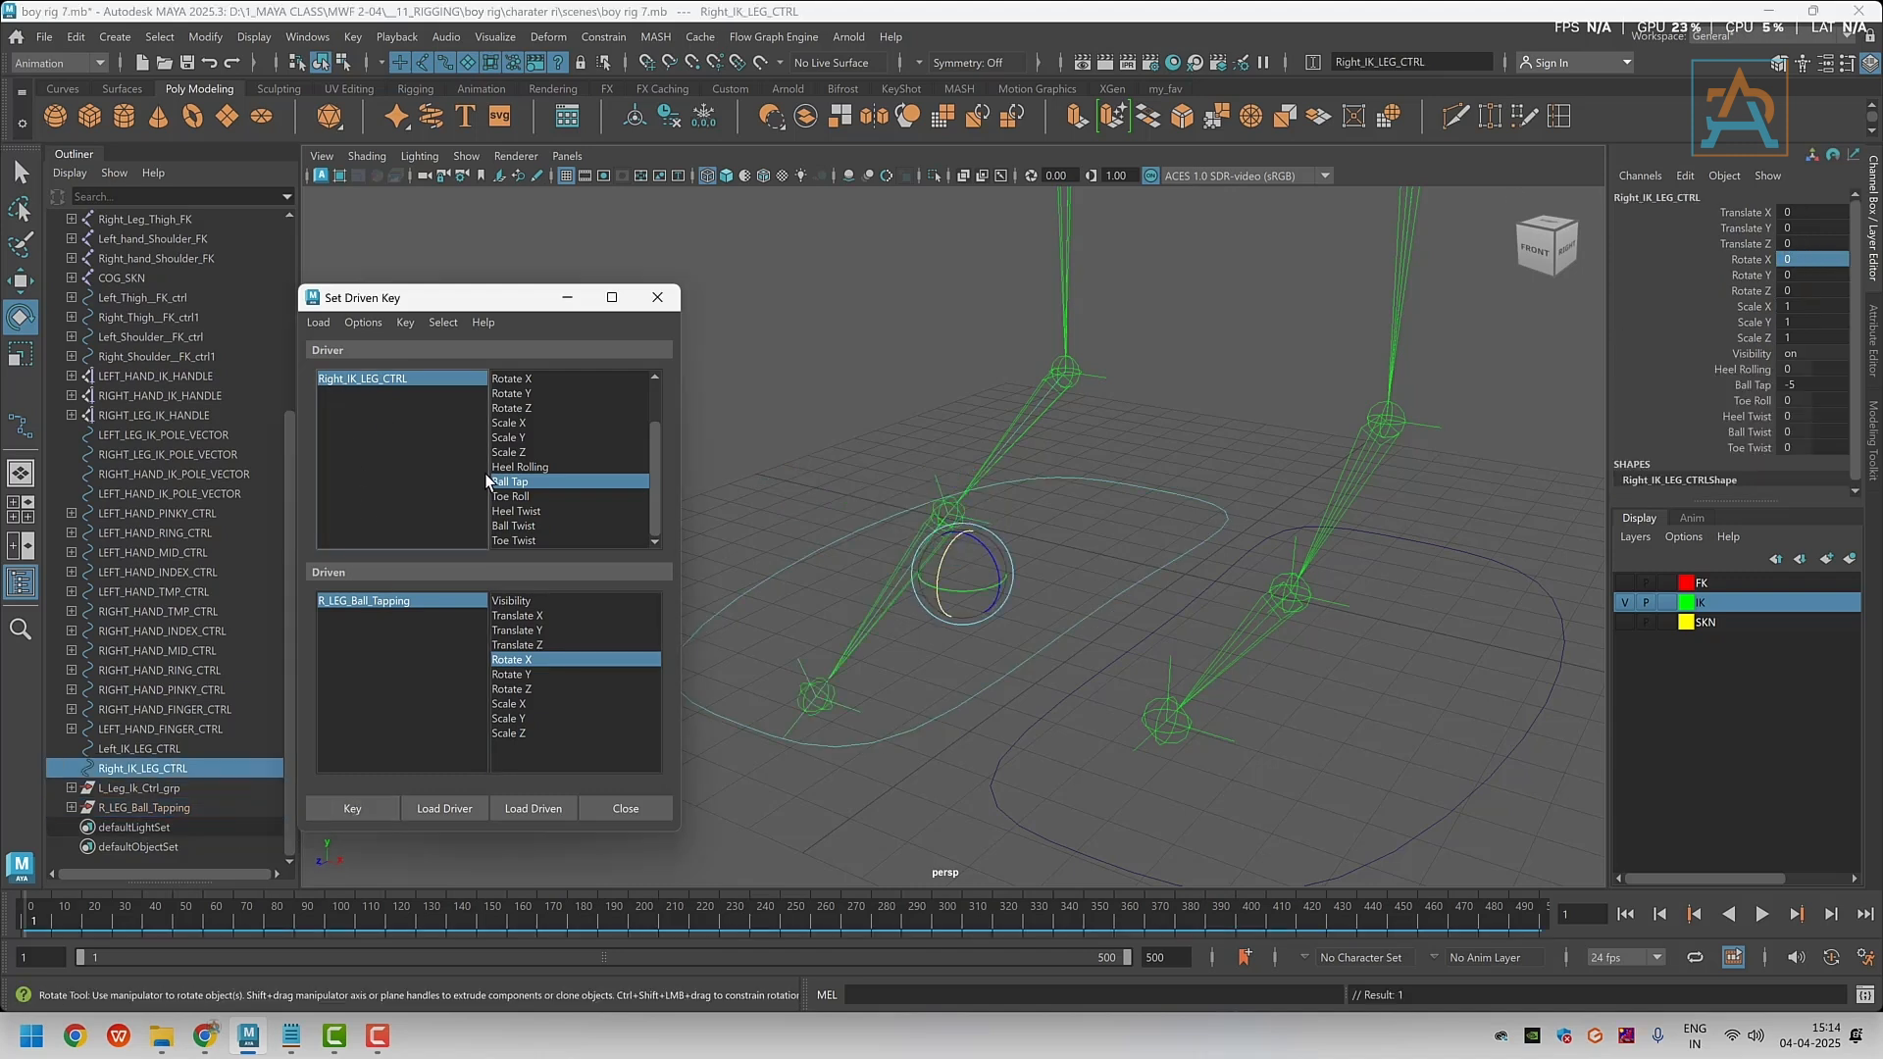
type("5")
key("Return")
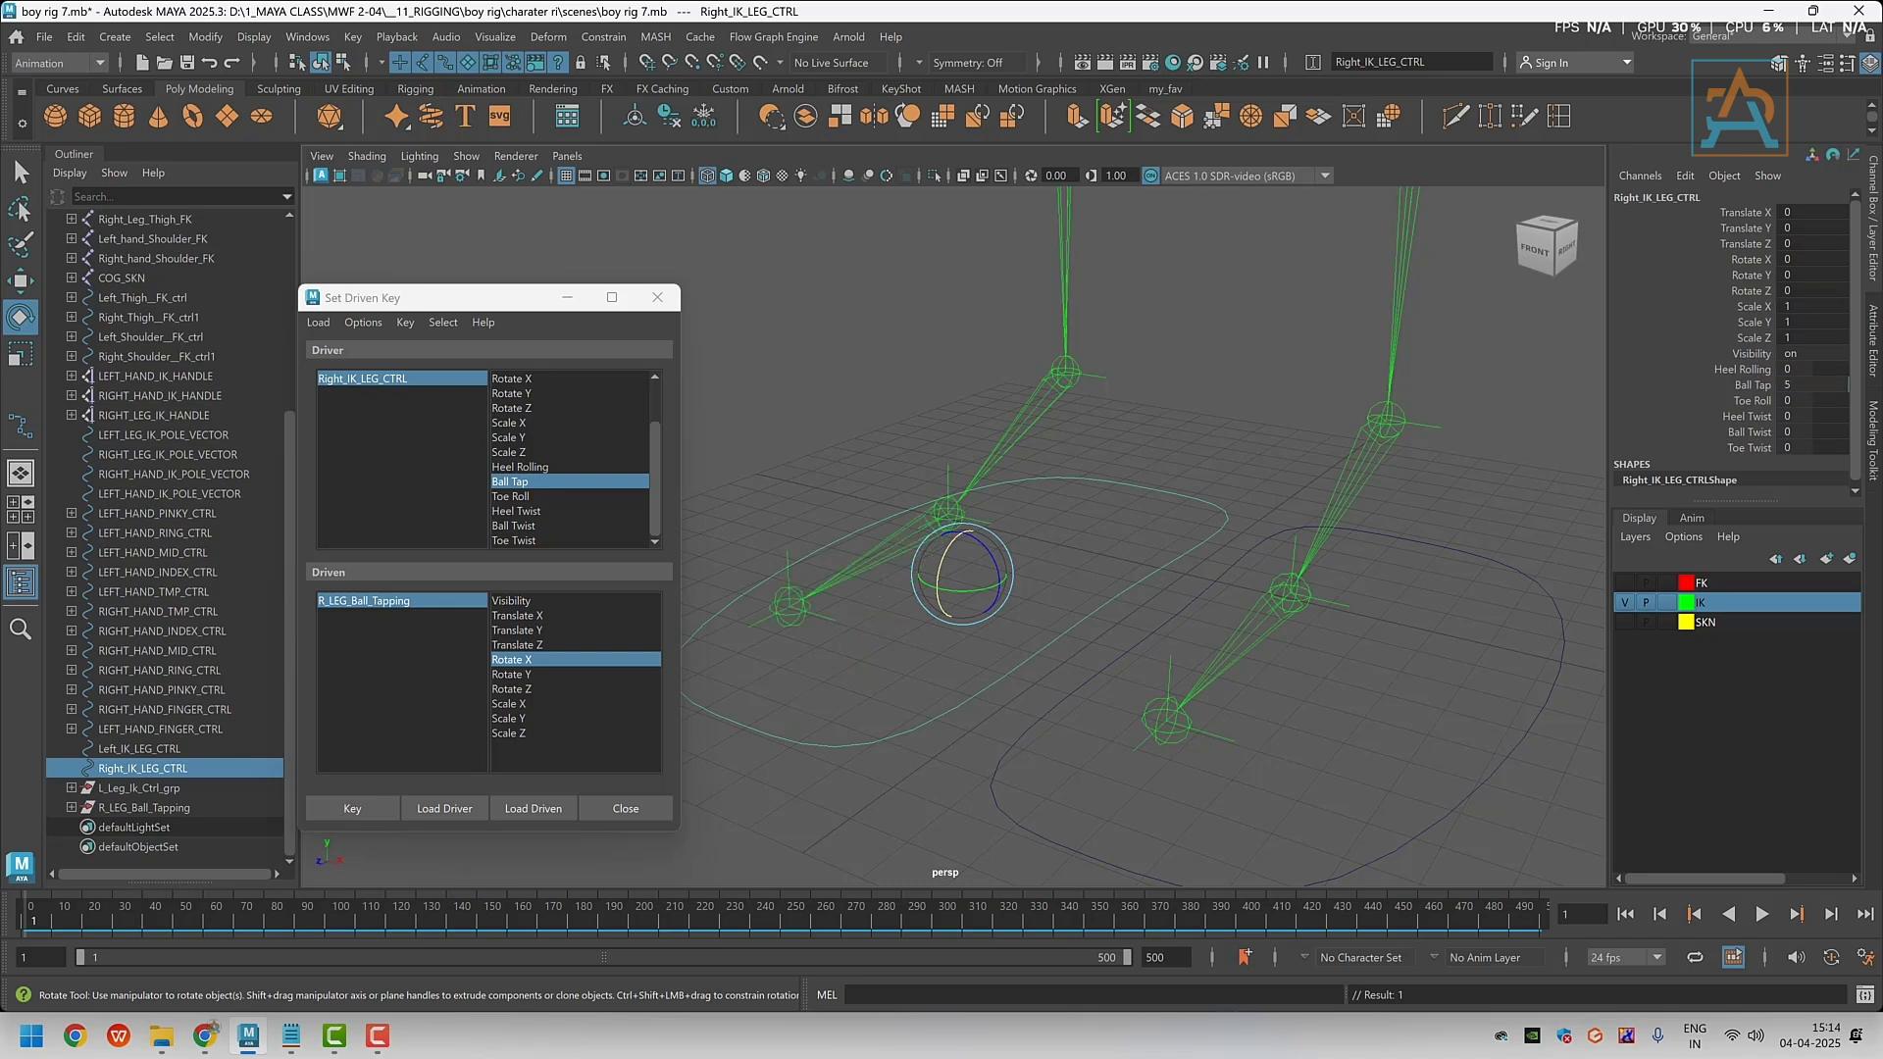
Set the driven R_LEG_Ball_Tapping group's Rotate X to -25 and key it against Ball Tap
left_click(363, 600)
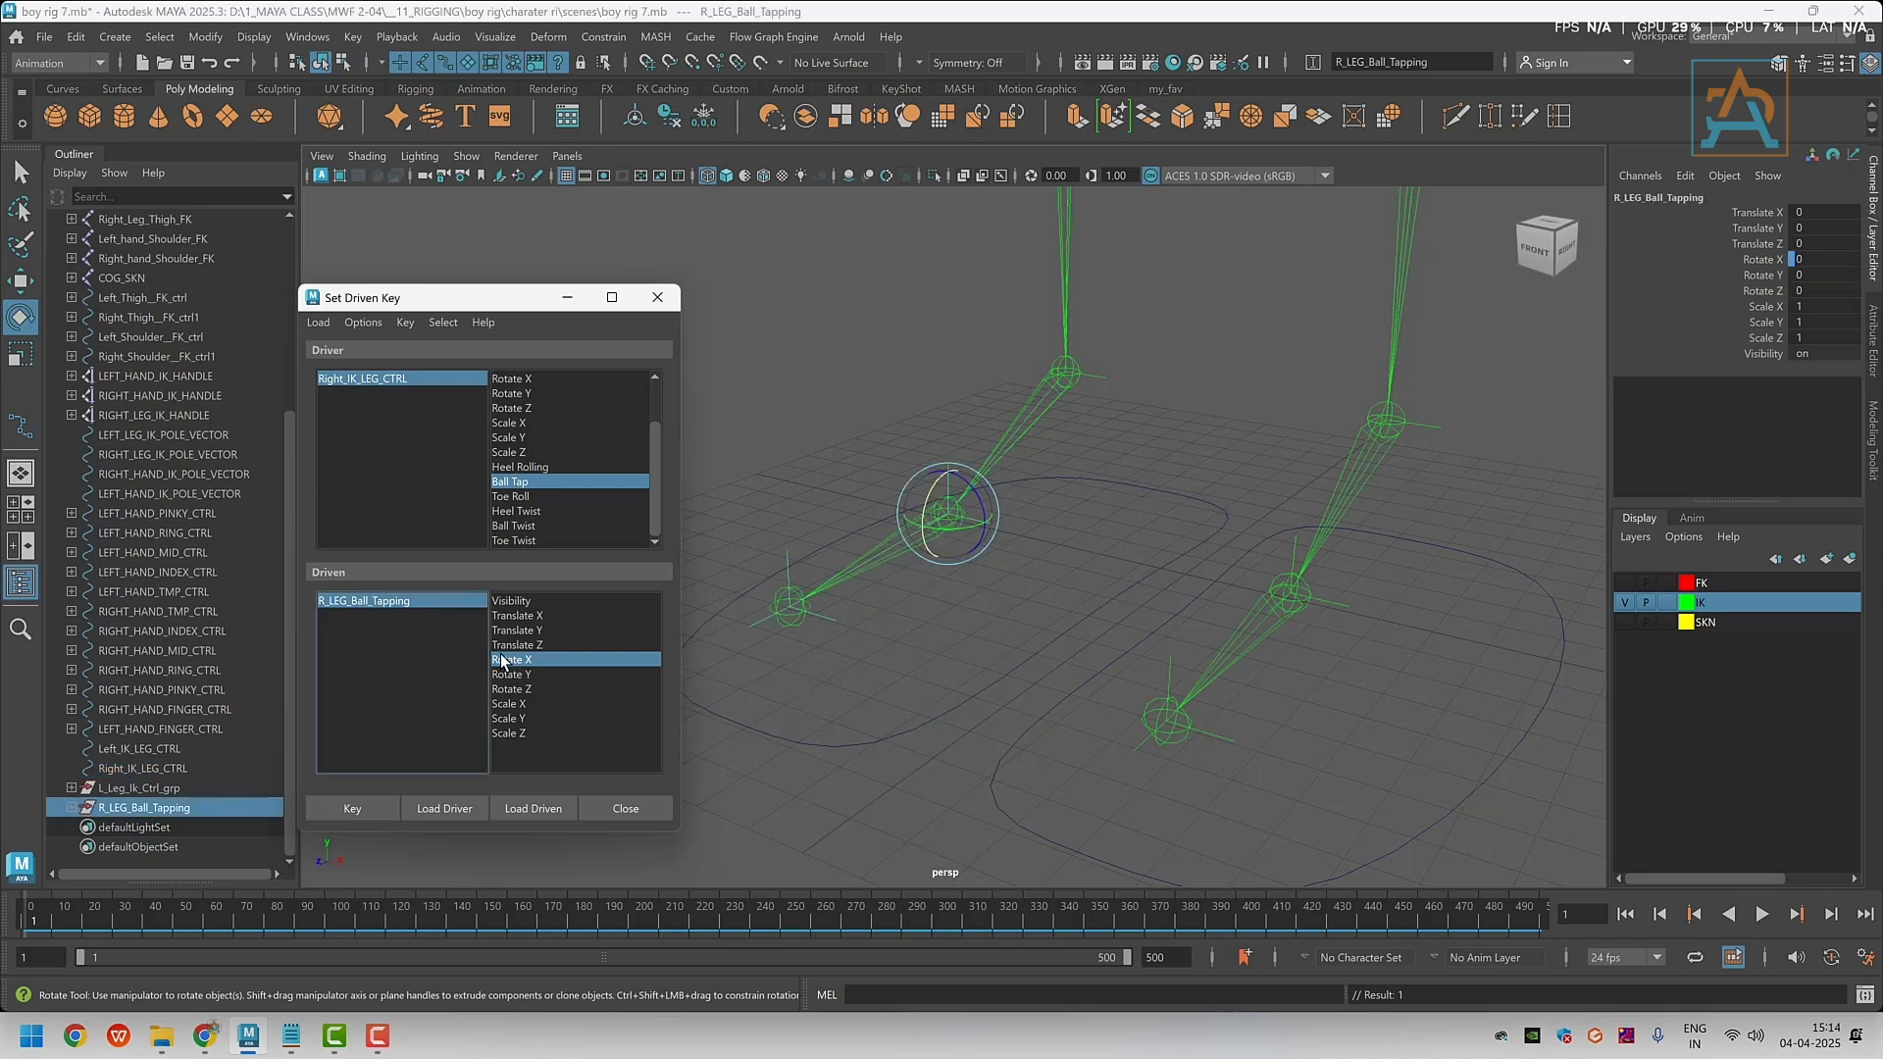
left_click(1819, 259)
type("-15")
key("Return")
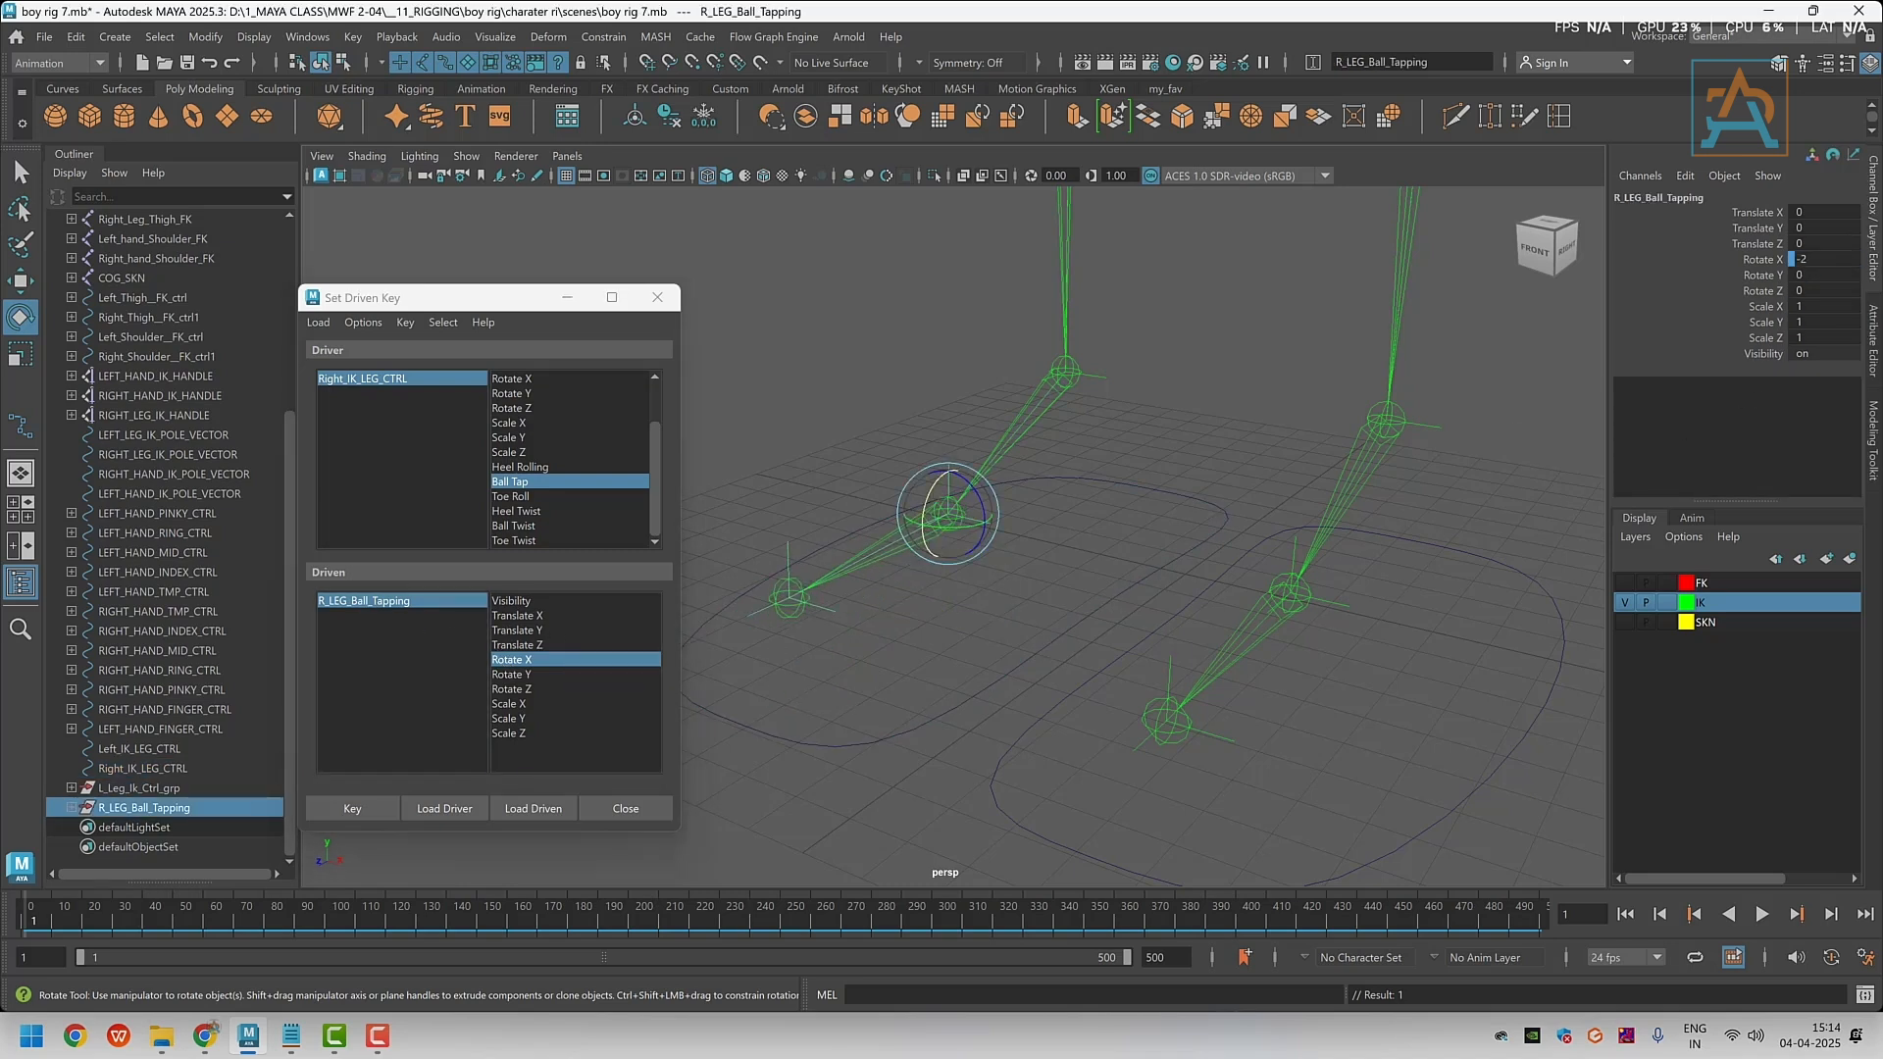
type("-20")
key("Return")
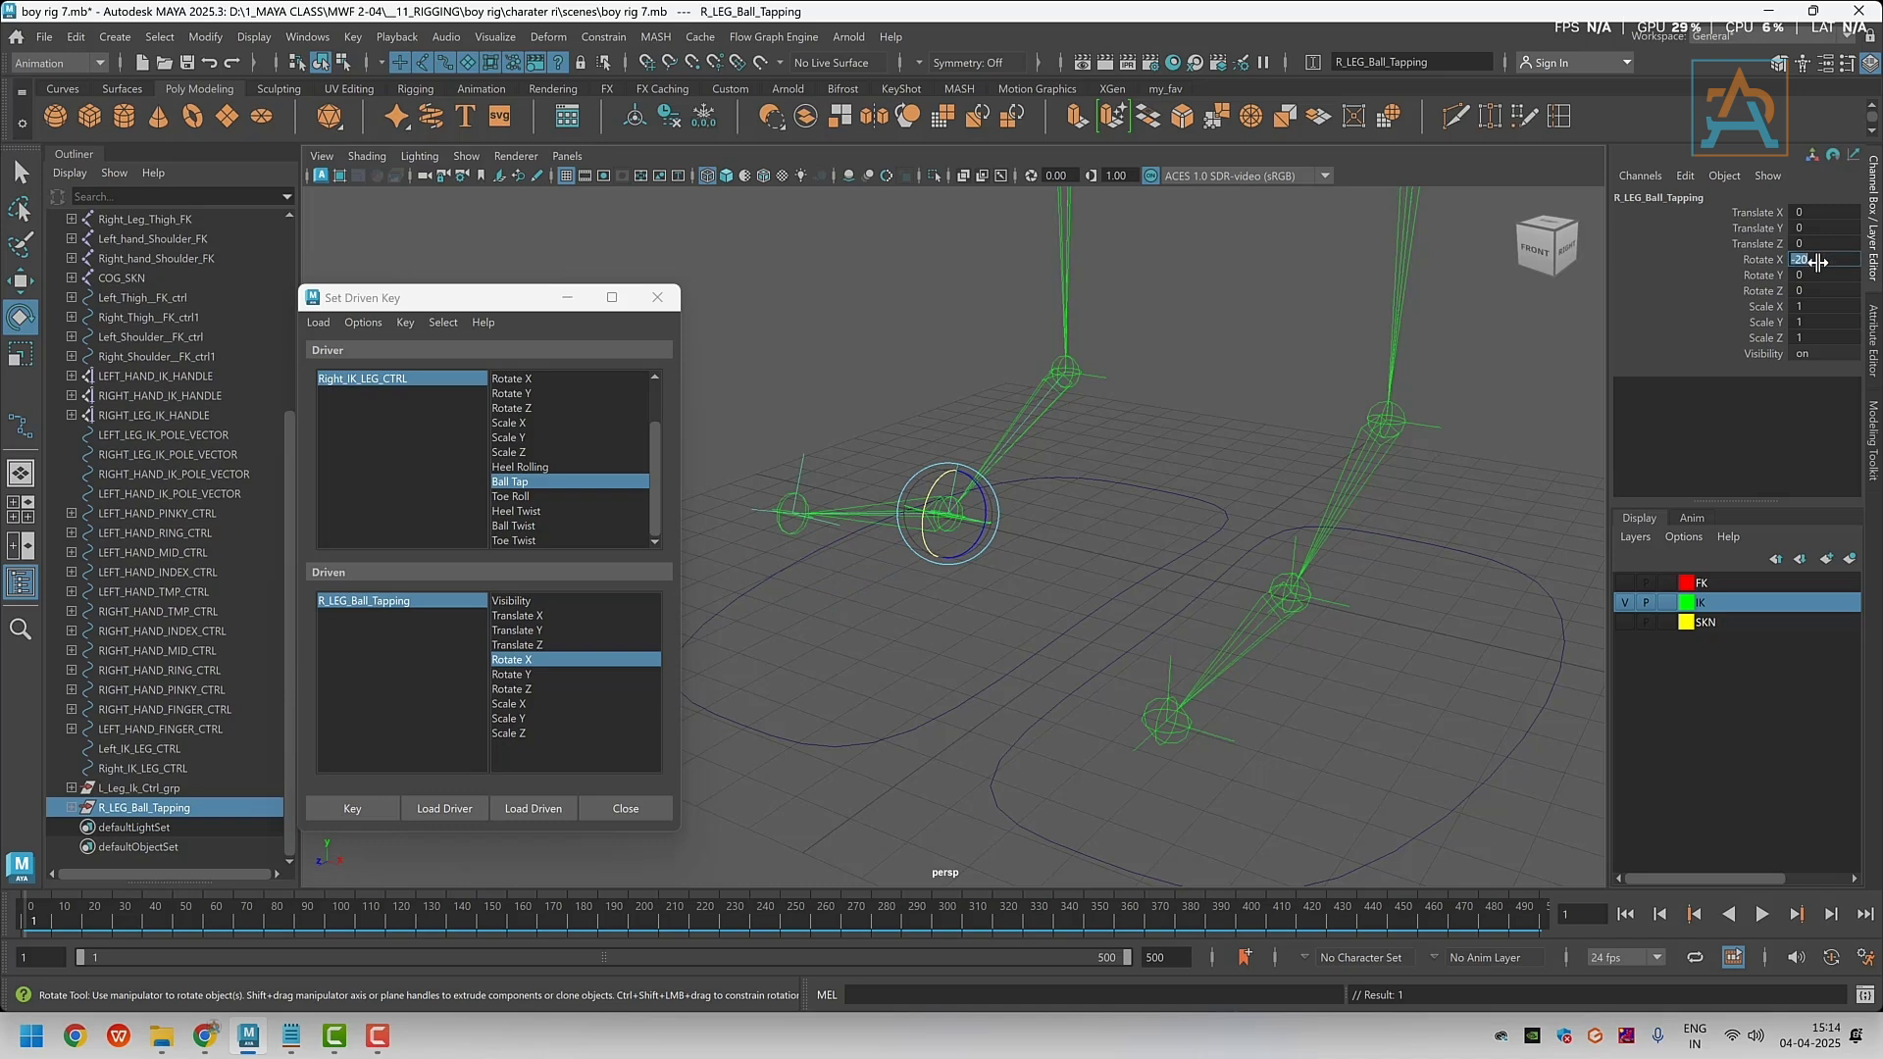
type("-25")
key("Return")
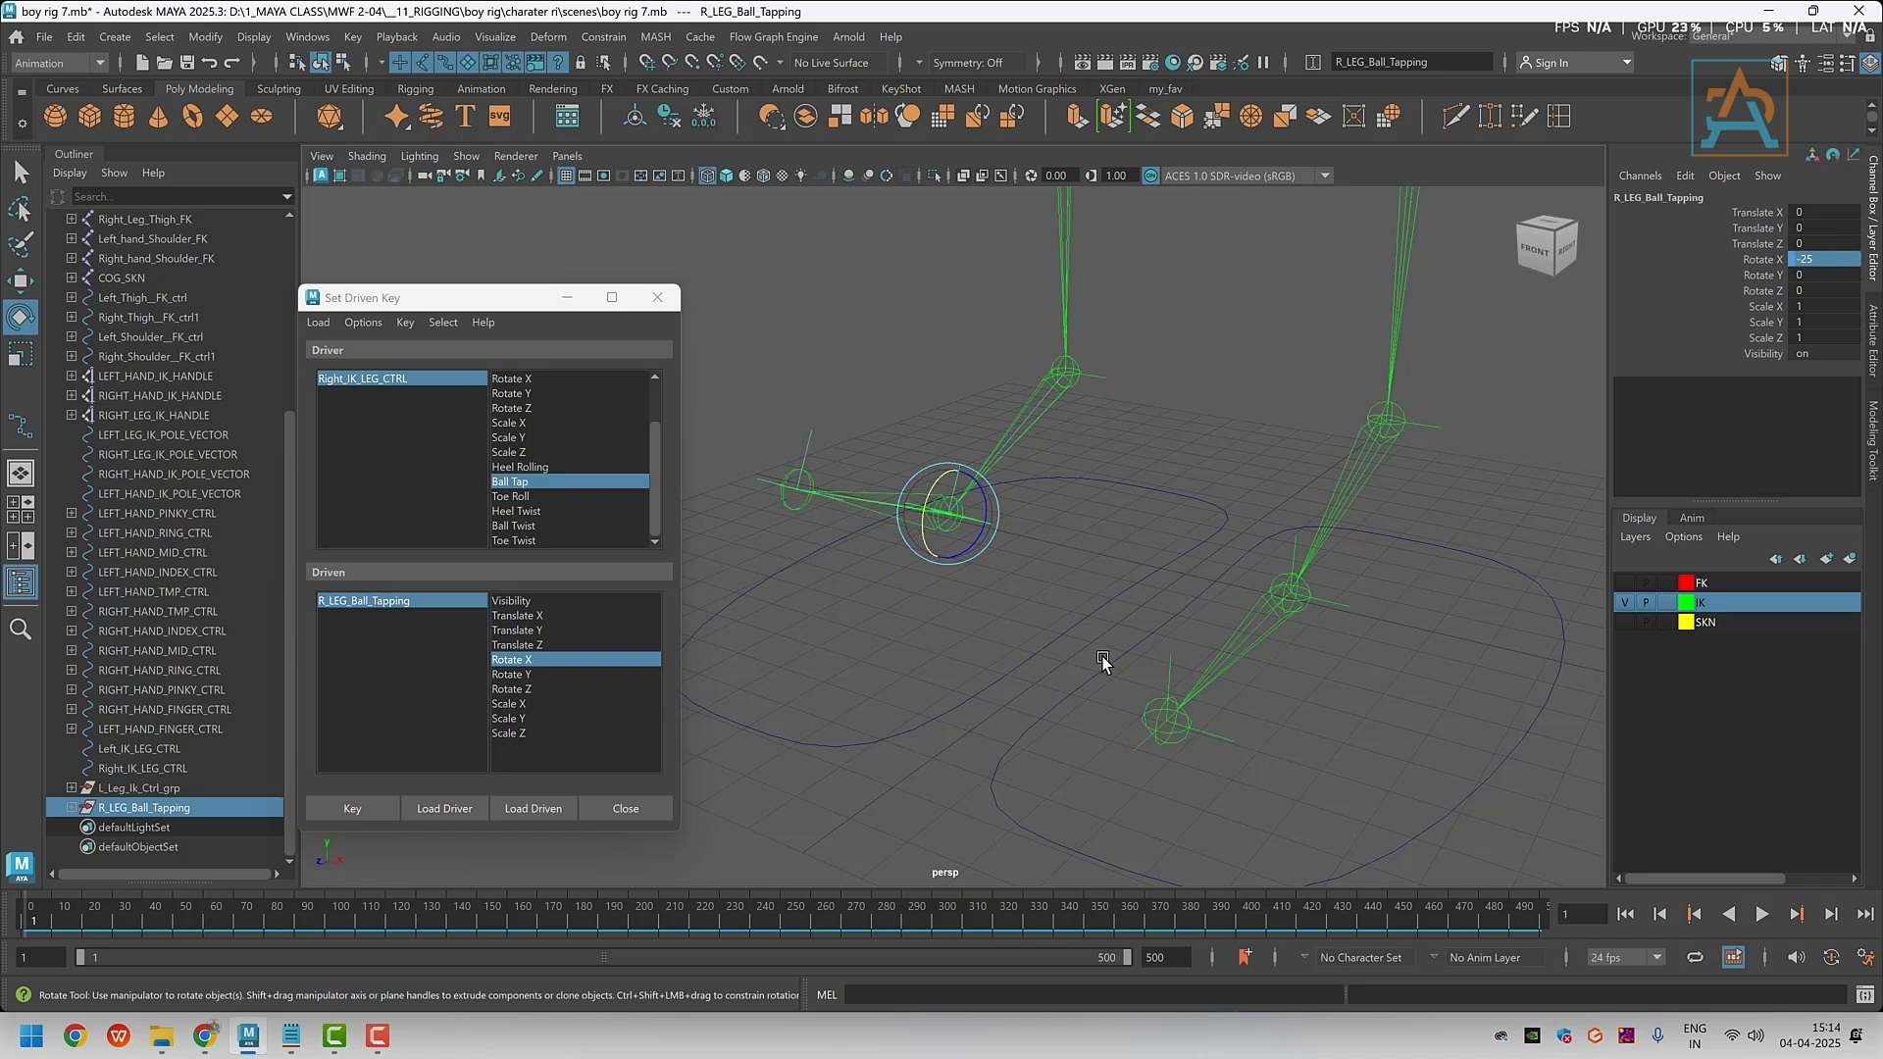
left_click(369, 809)
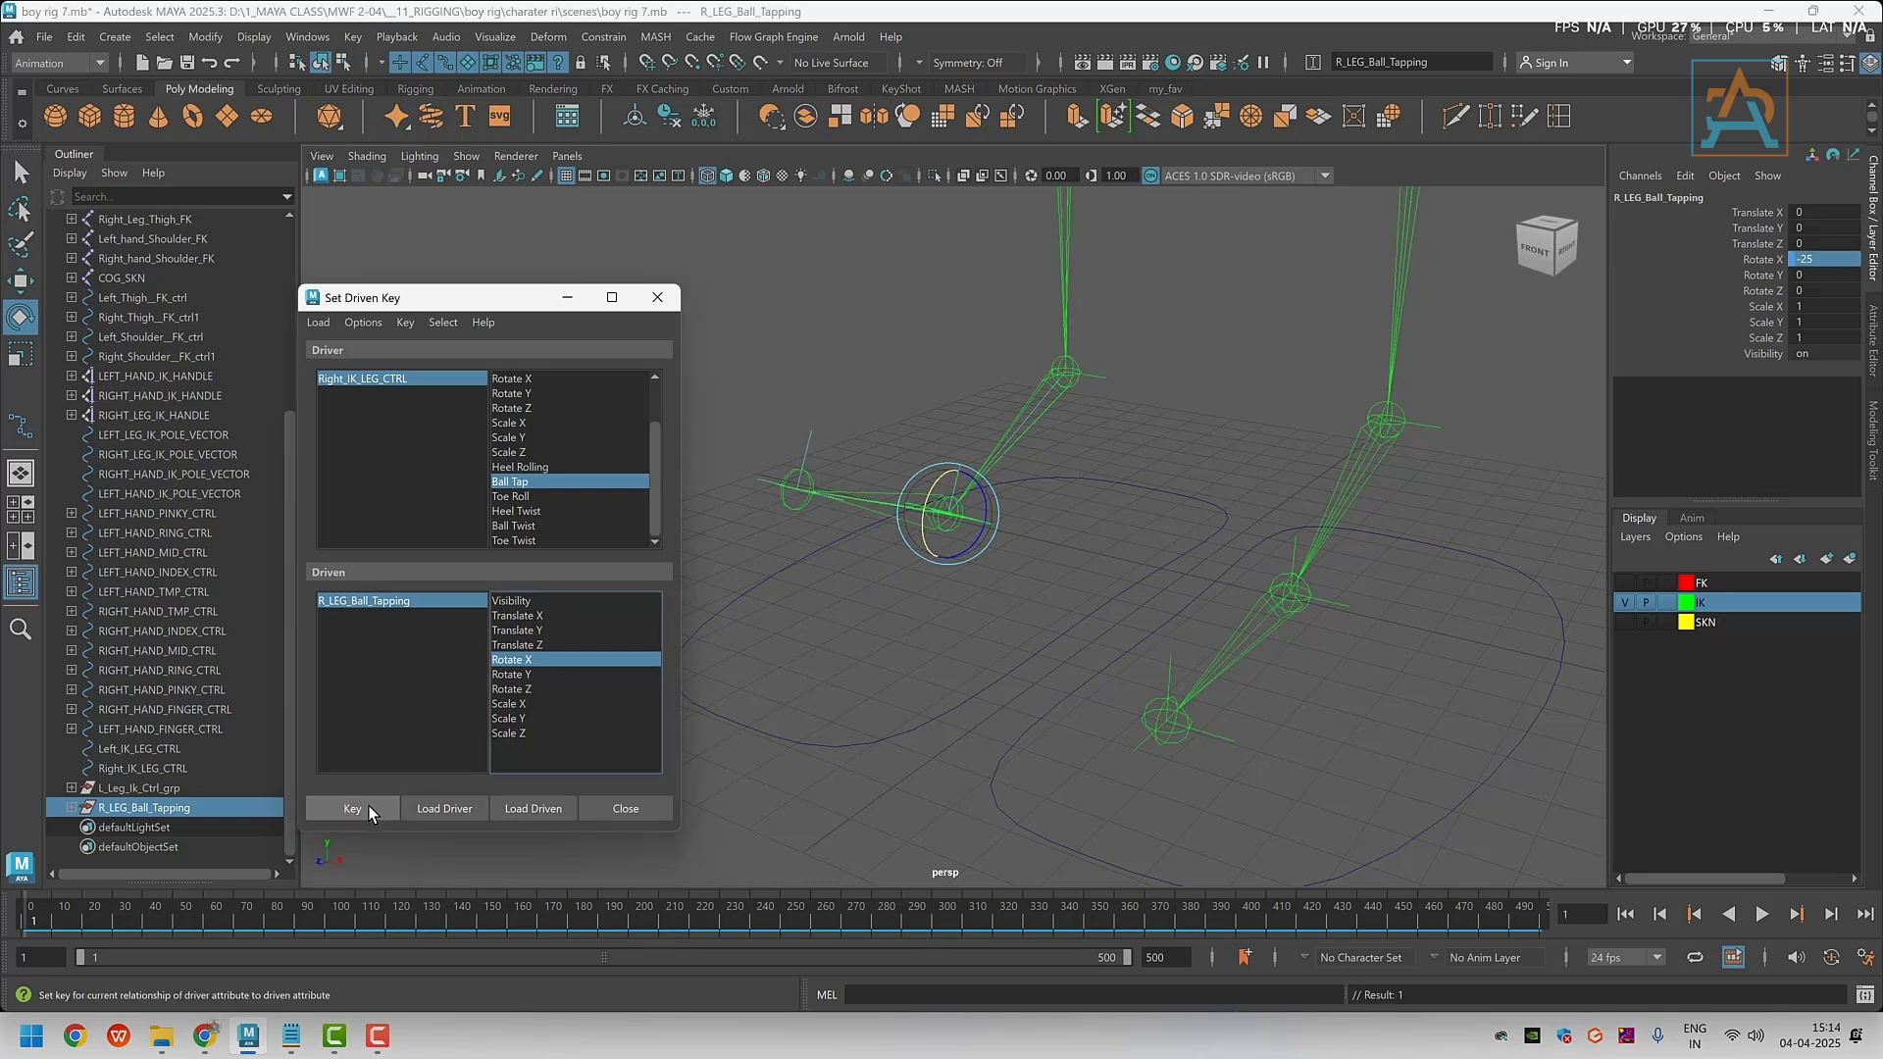
Minimize the Set Driven Key window, test Ball Tap on Right_IK_LEG_CTRL and return it to 0
left_click(567, 297)
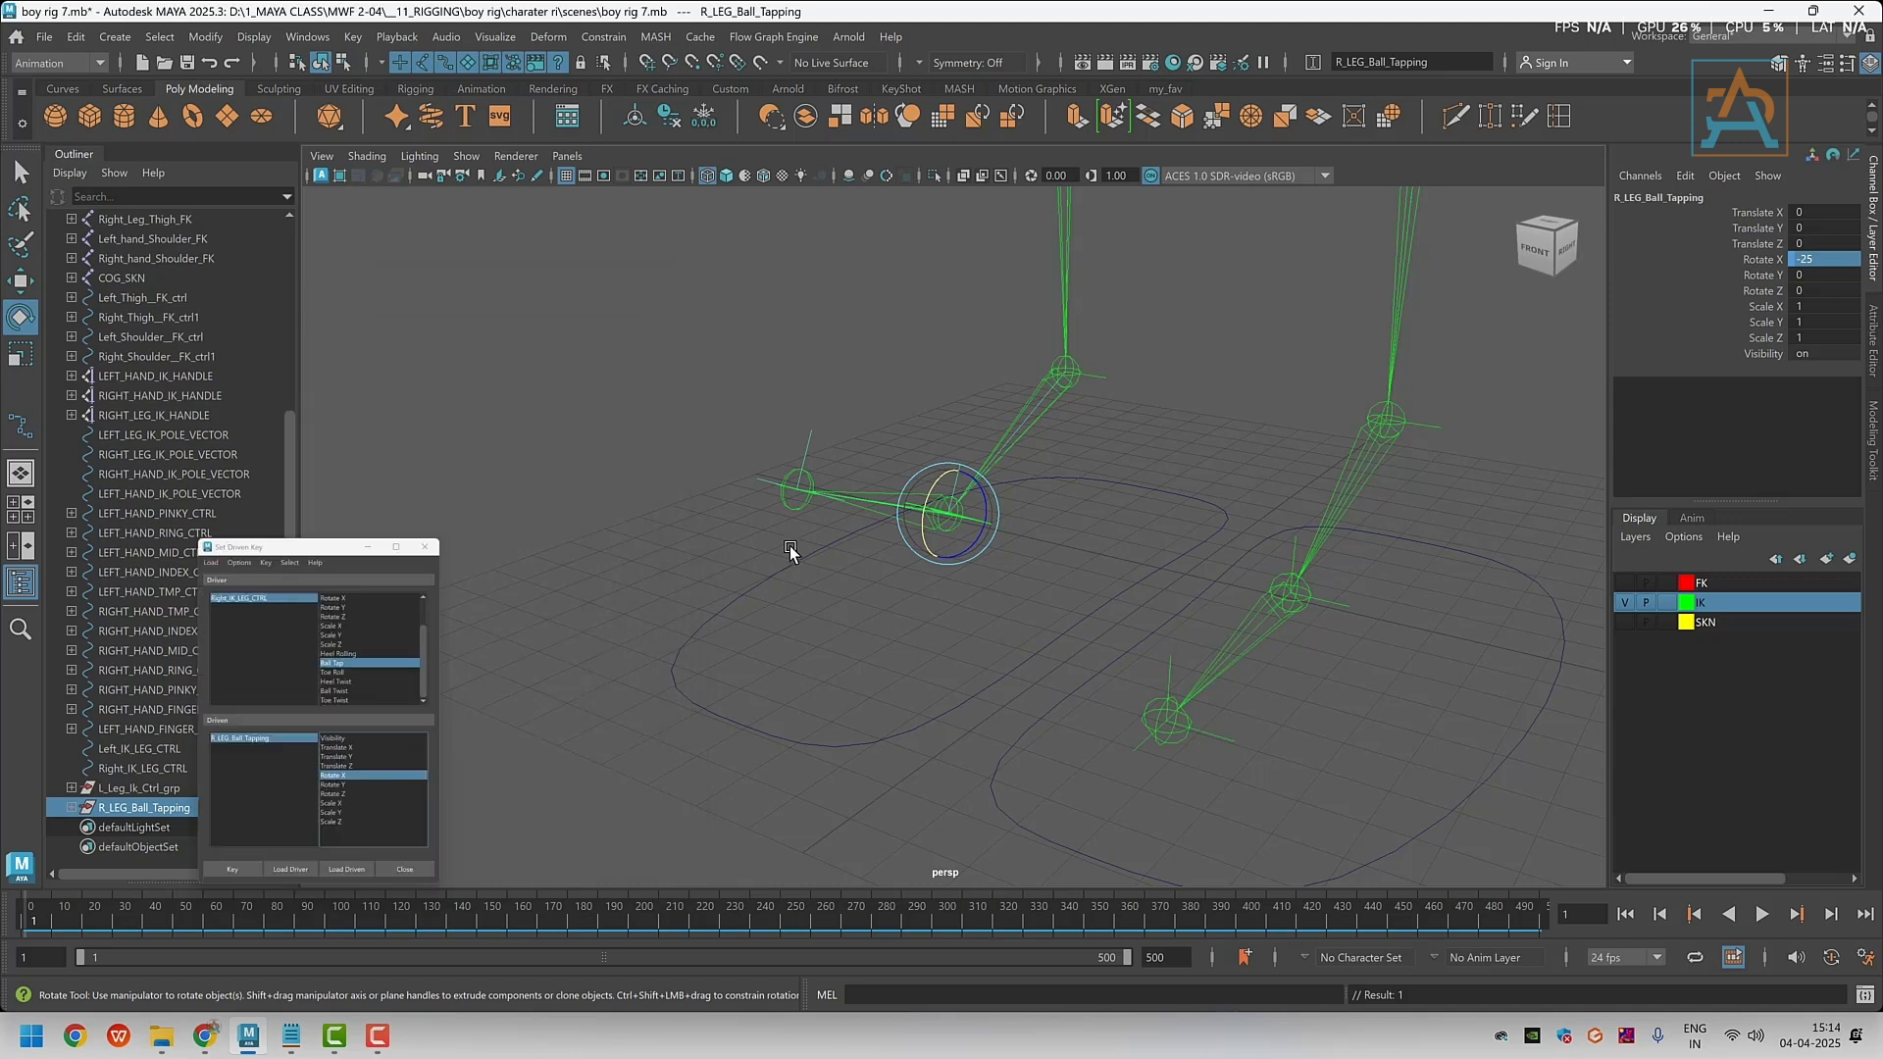
left_click_drag(872, 702, 947, 754)
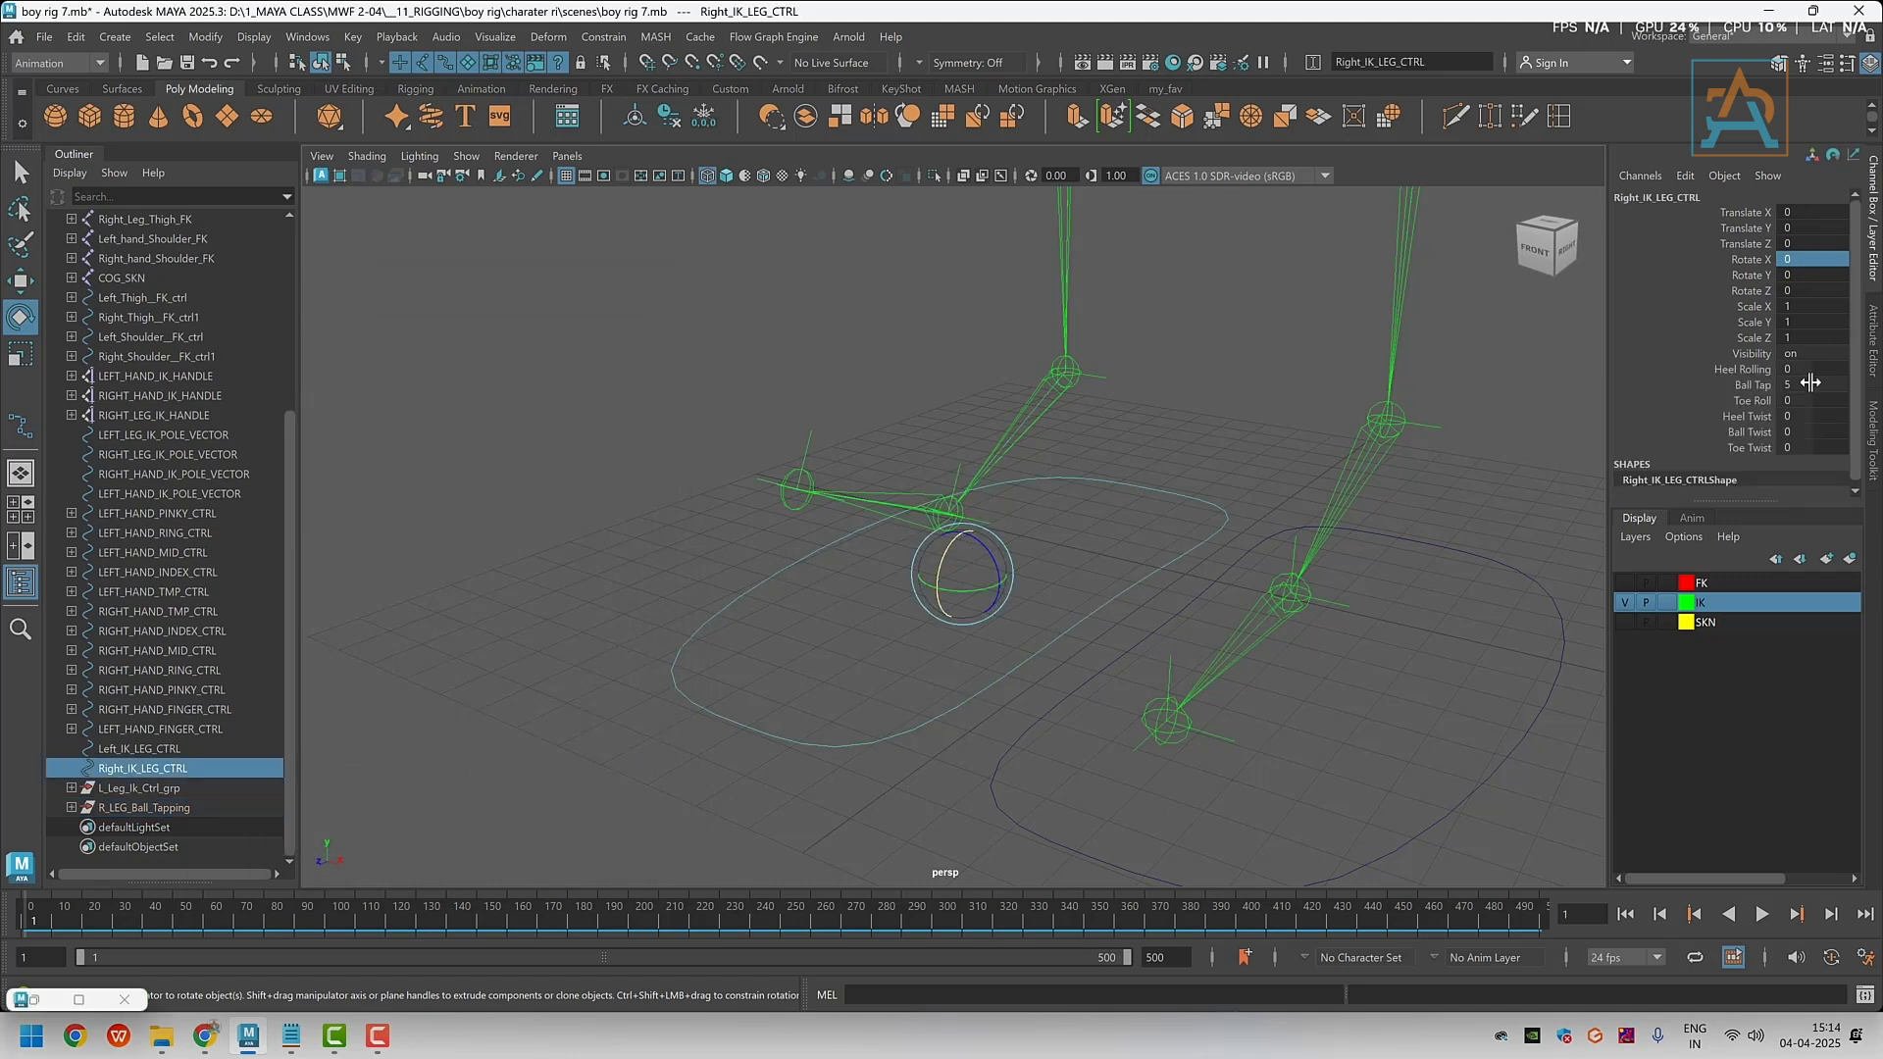
mouse_move(1804, 387)
left_mouse_down()
mouse_move(1765, 387)
mouse_move(1811, 384)
left_mouse_up()
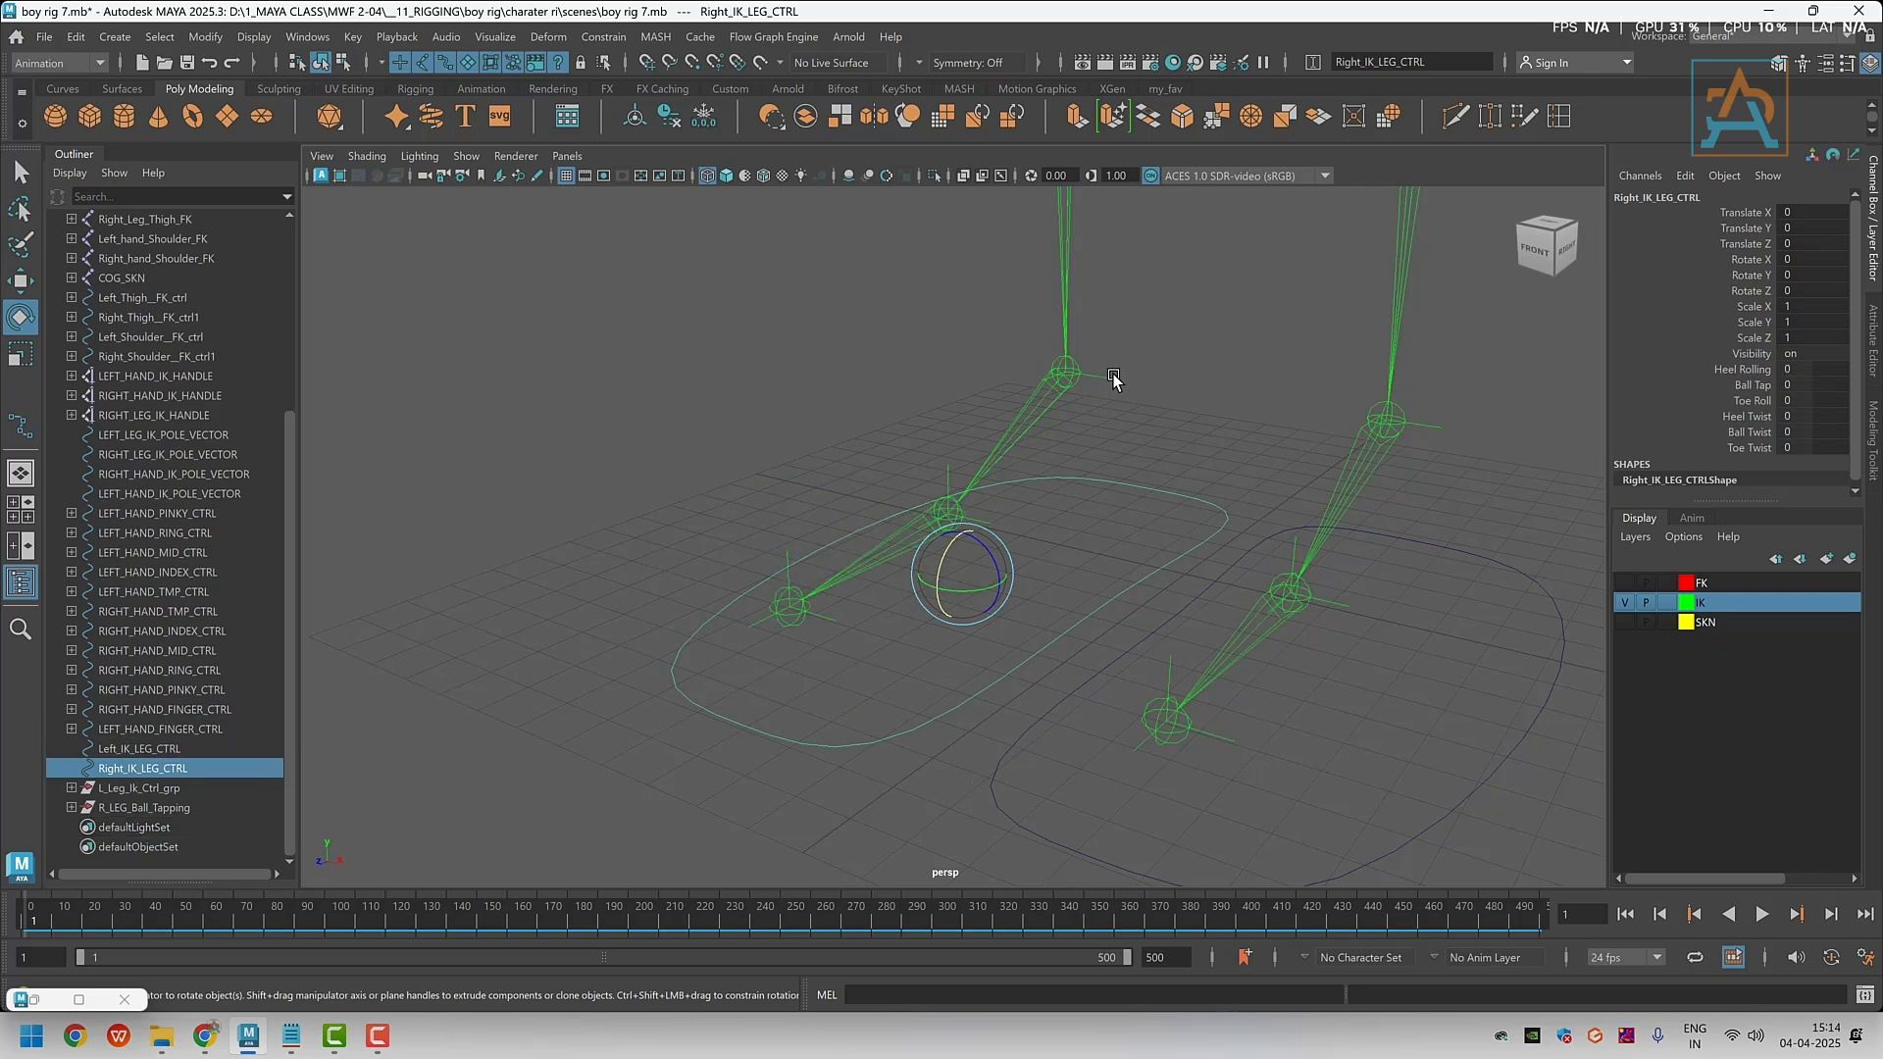
Group RIGHT_LEG_IK_HANDLE together with the R_LEG_Ball_Tapping group
left_click_drag(1138, 418, 1119, 461, "alt")
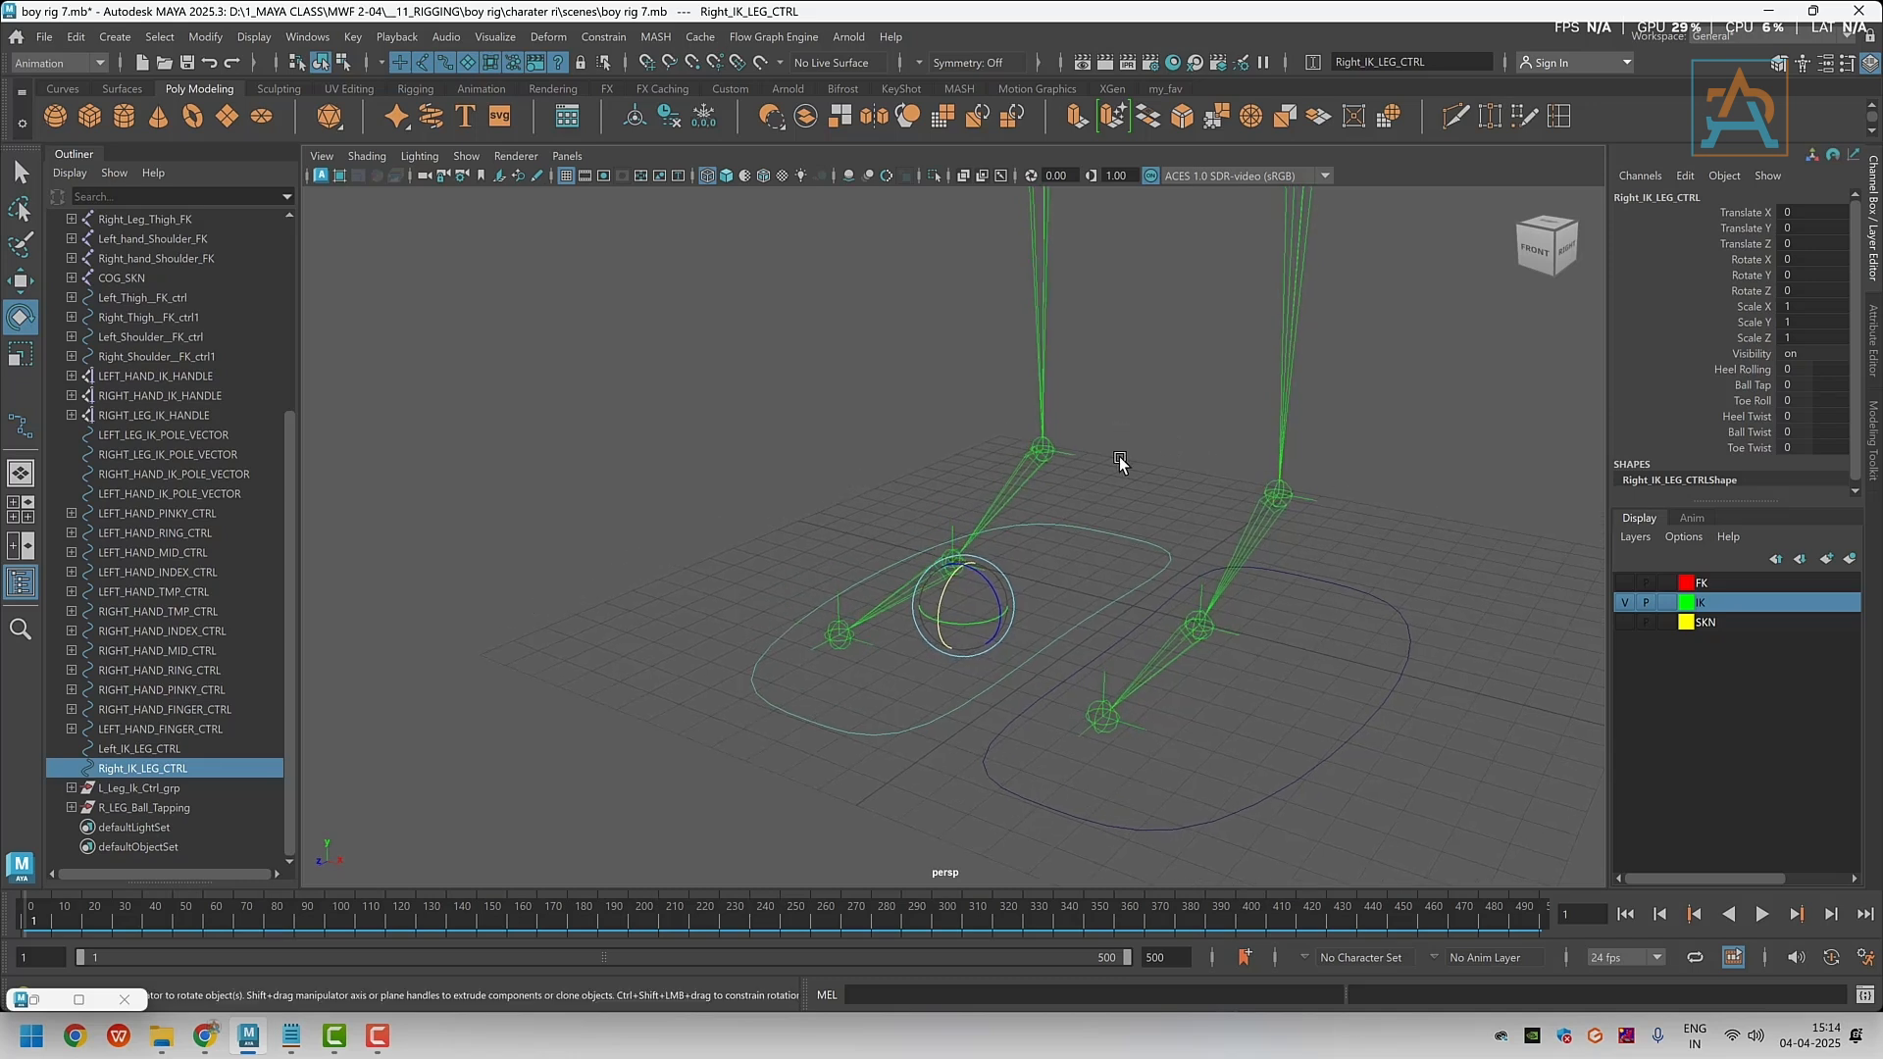
left_click(1065, 467)
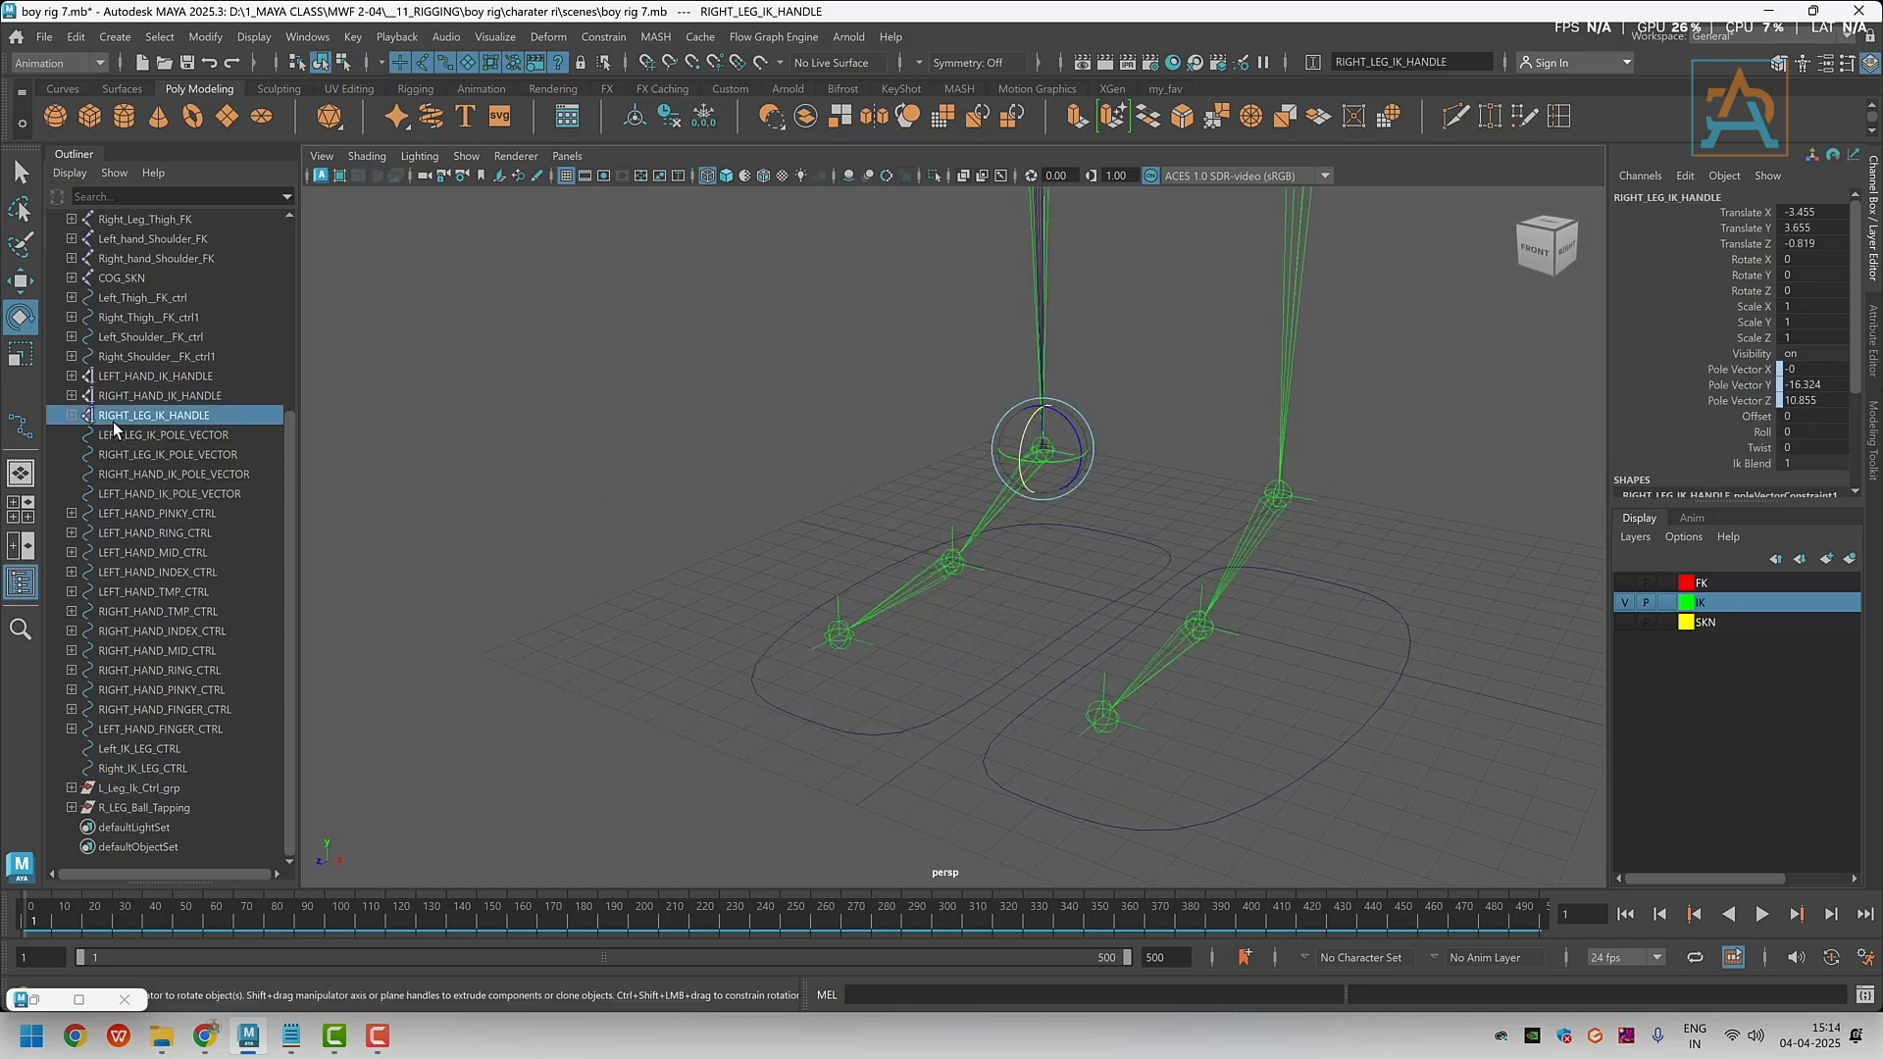
left_click(125, 808, "ctrl")
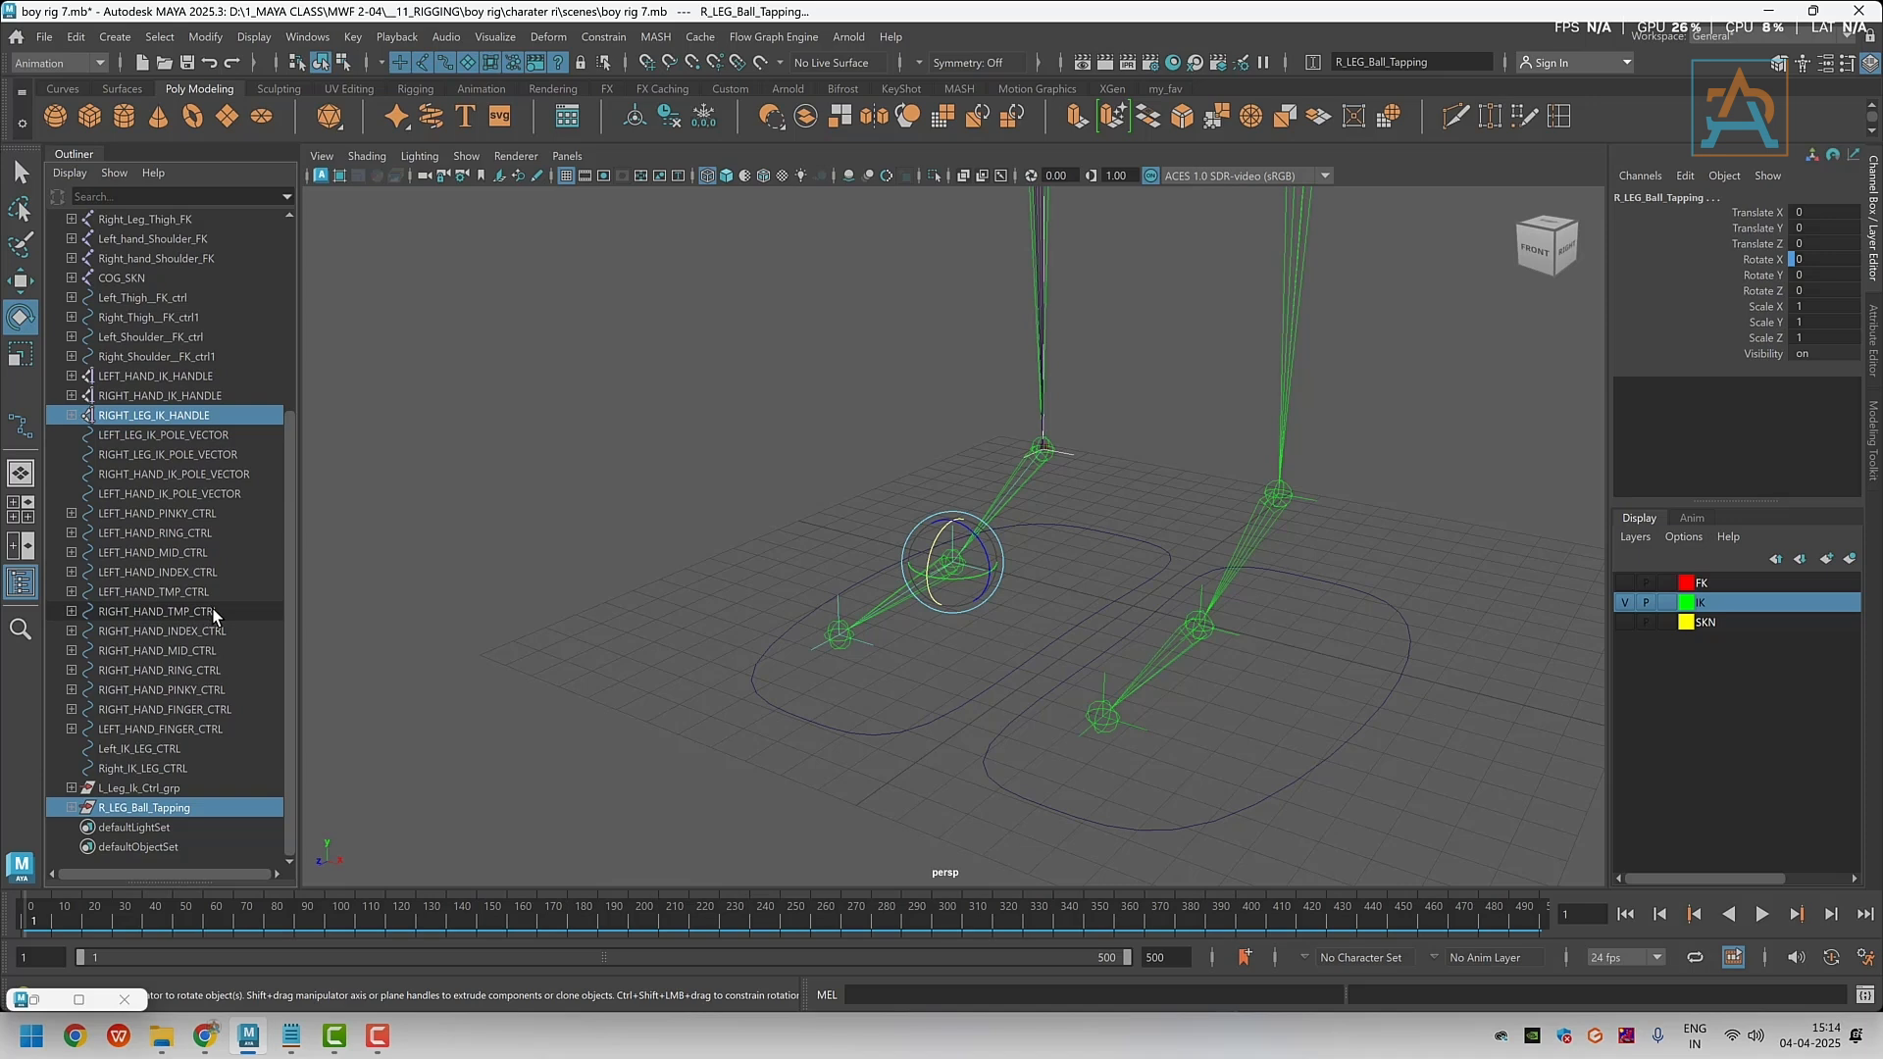
key("ctrl+g")
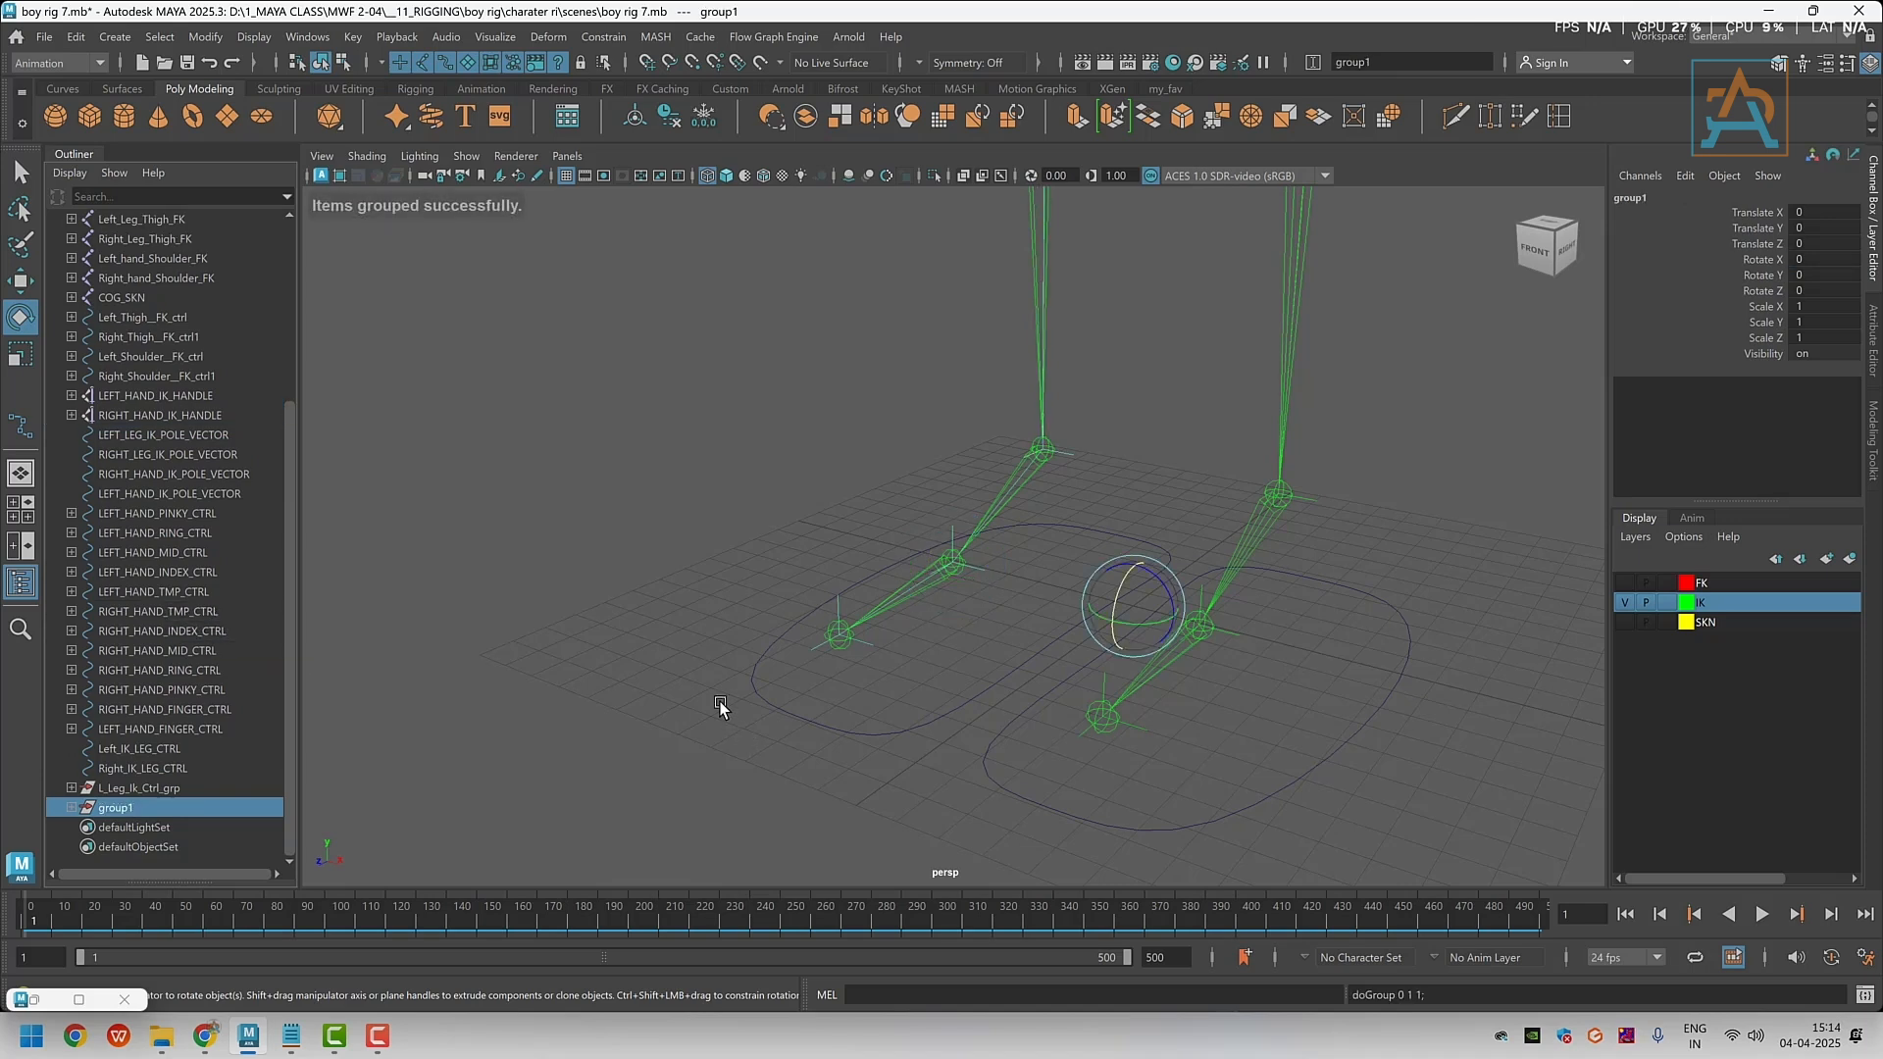
Snap the new group's pivot to the toe-end joint of the right foot
middle_click_drag(908, 715, 952, 692, "alt")
right_click_drag(951, 688, 1006, 706, "alt")
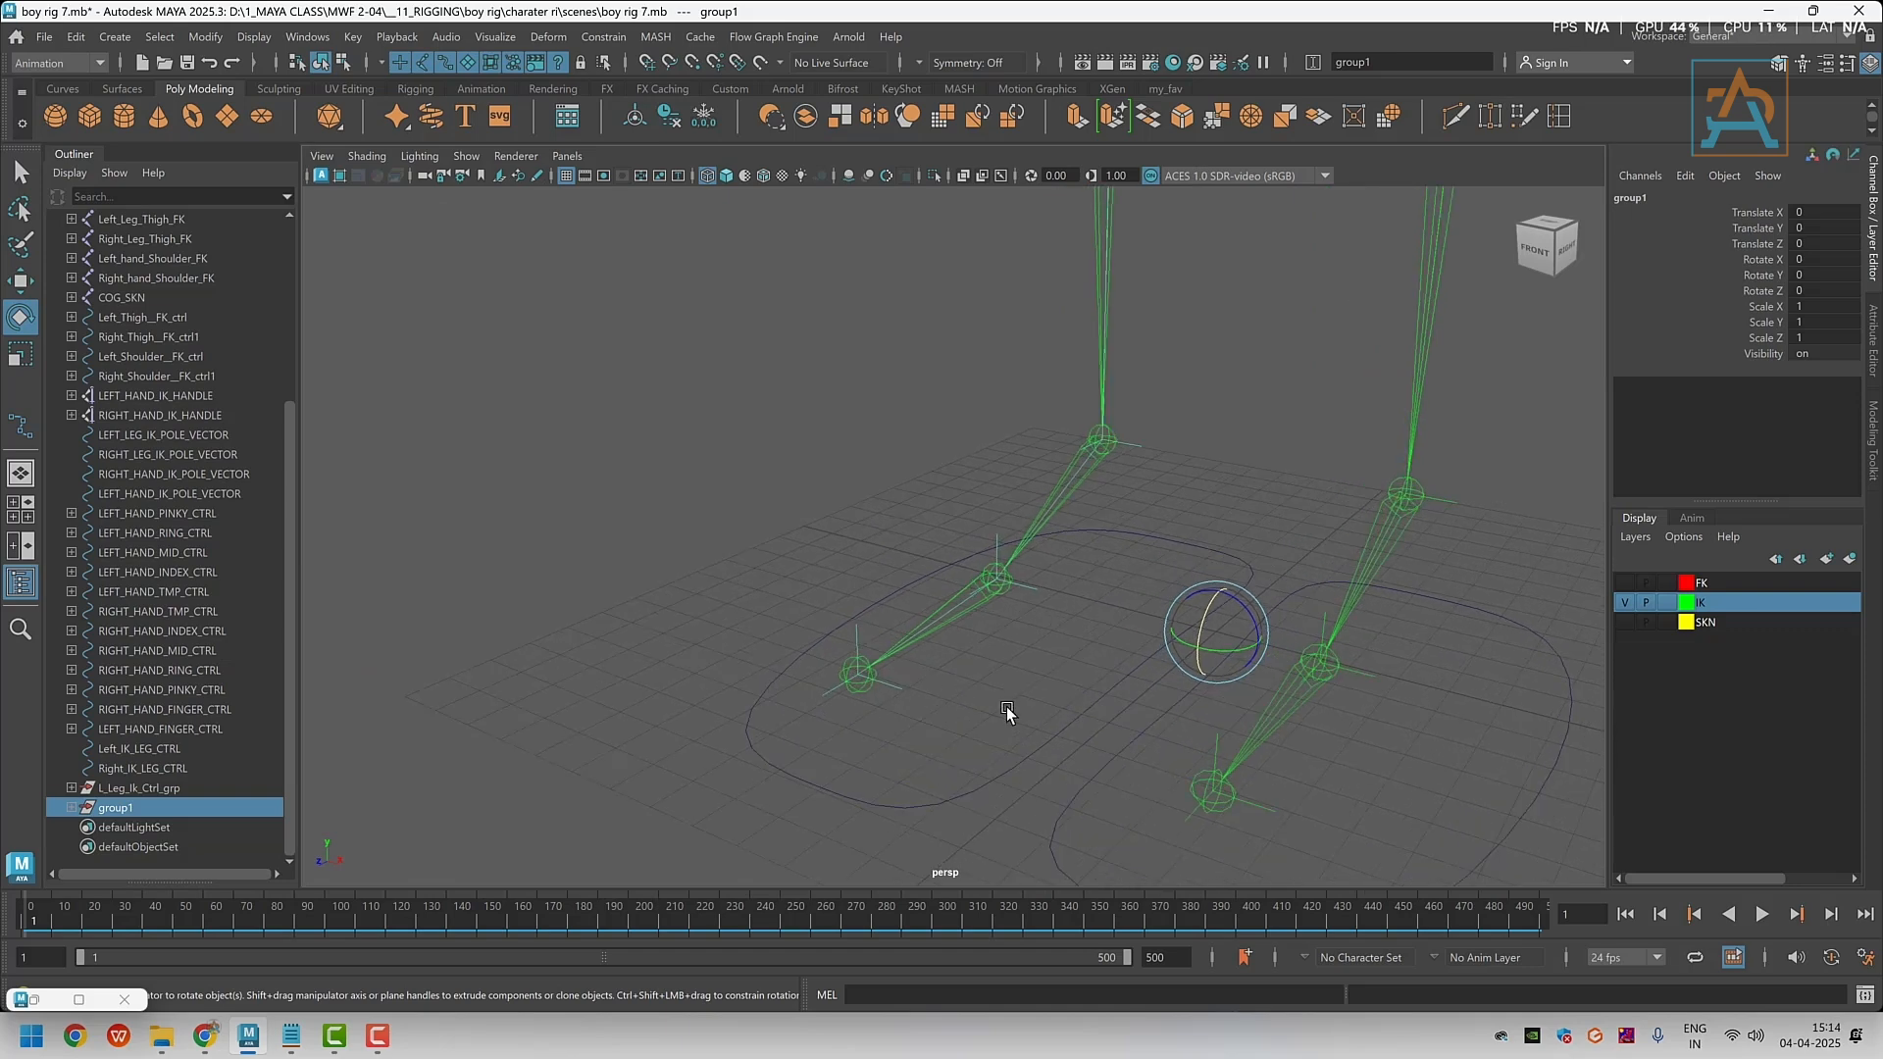
middle_click_drag(983, 619, 939, 550, "alt")
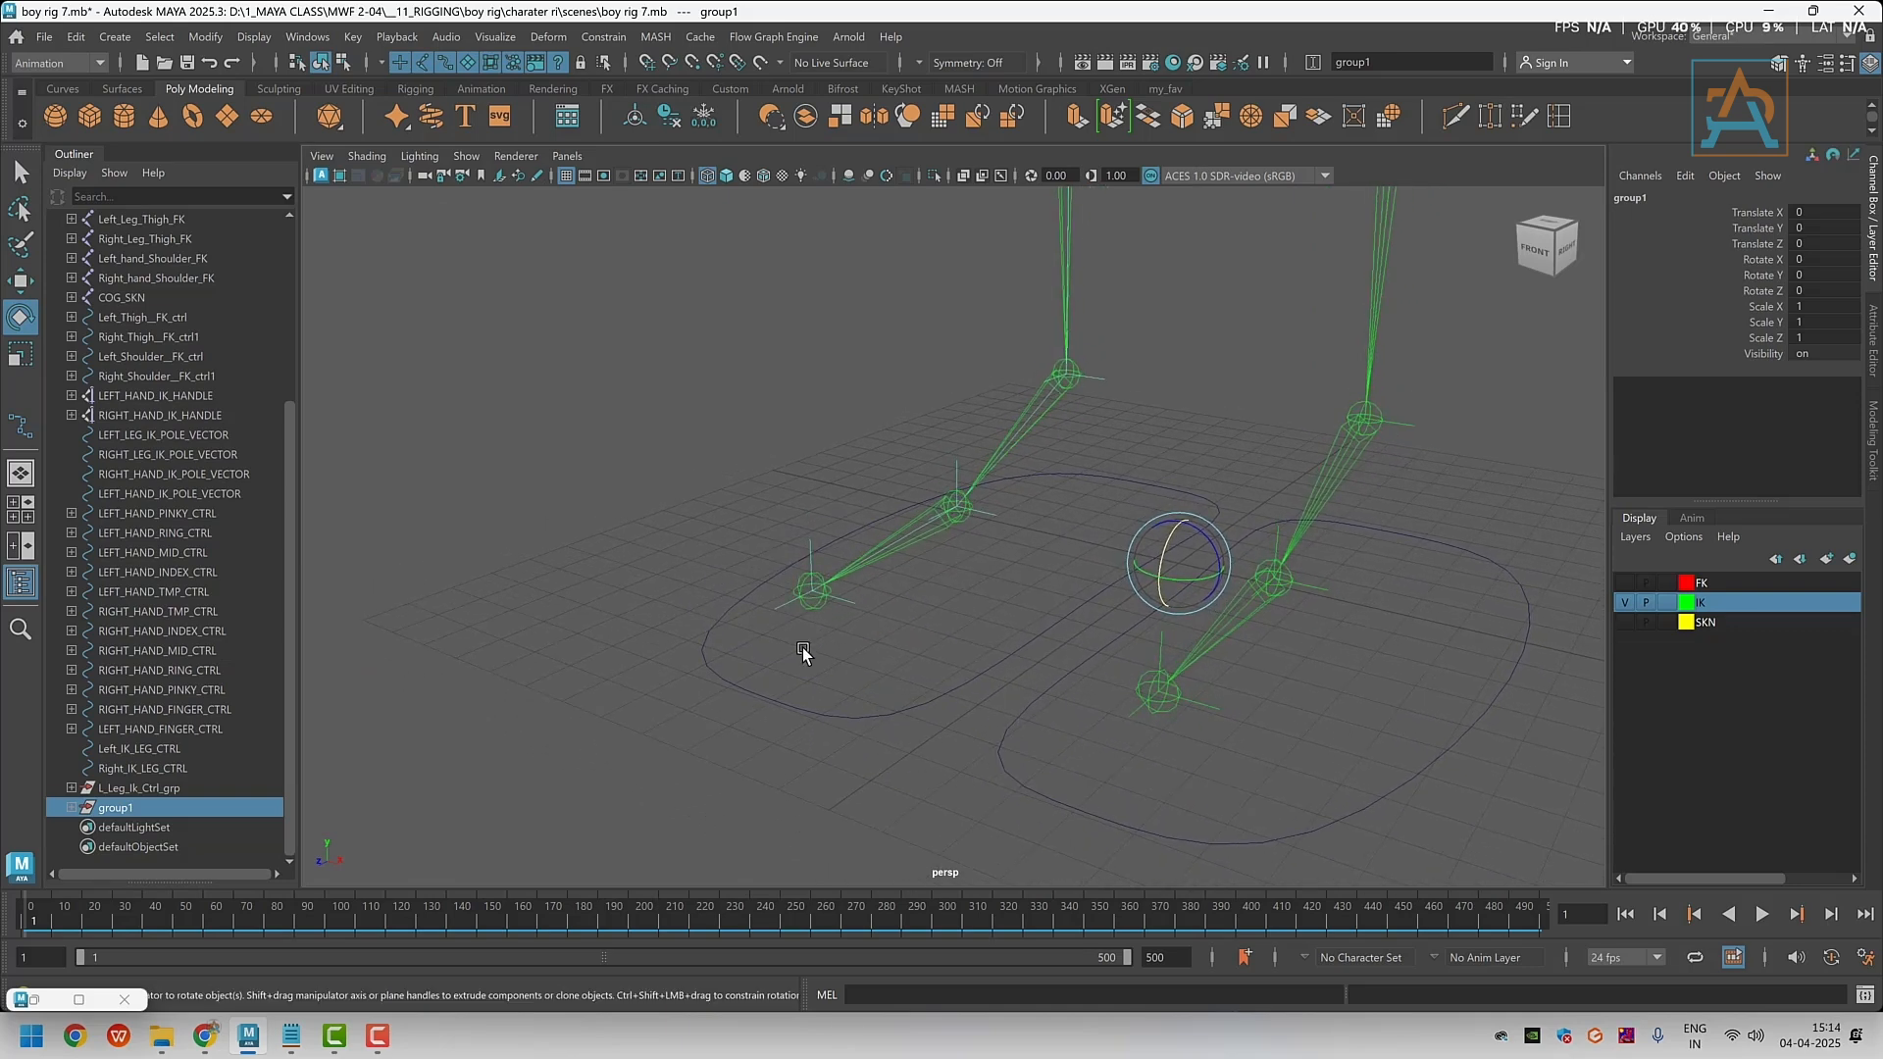
left_click_drag(895, 702, 925, 696, "alt")
middle_click_drag(926, 696, 942, 726, "alt")
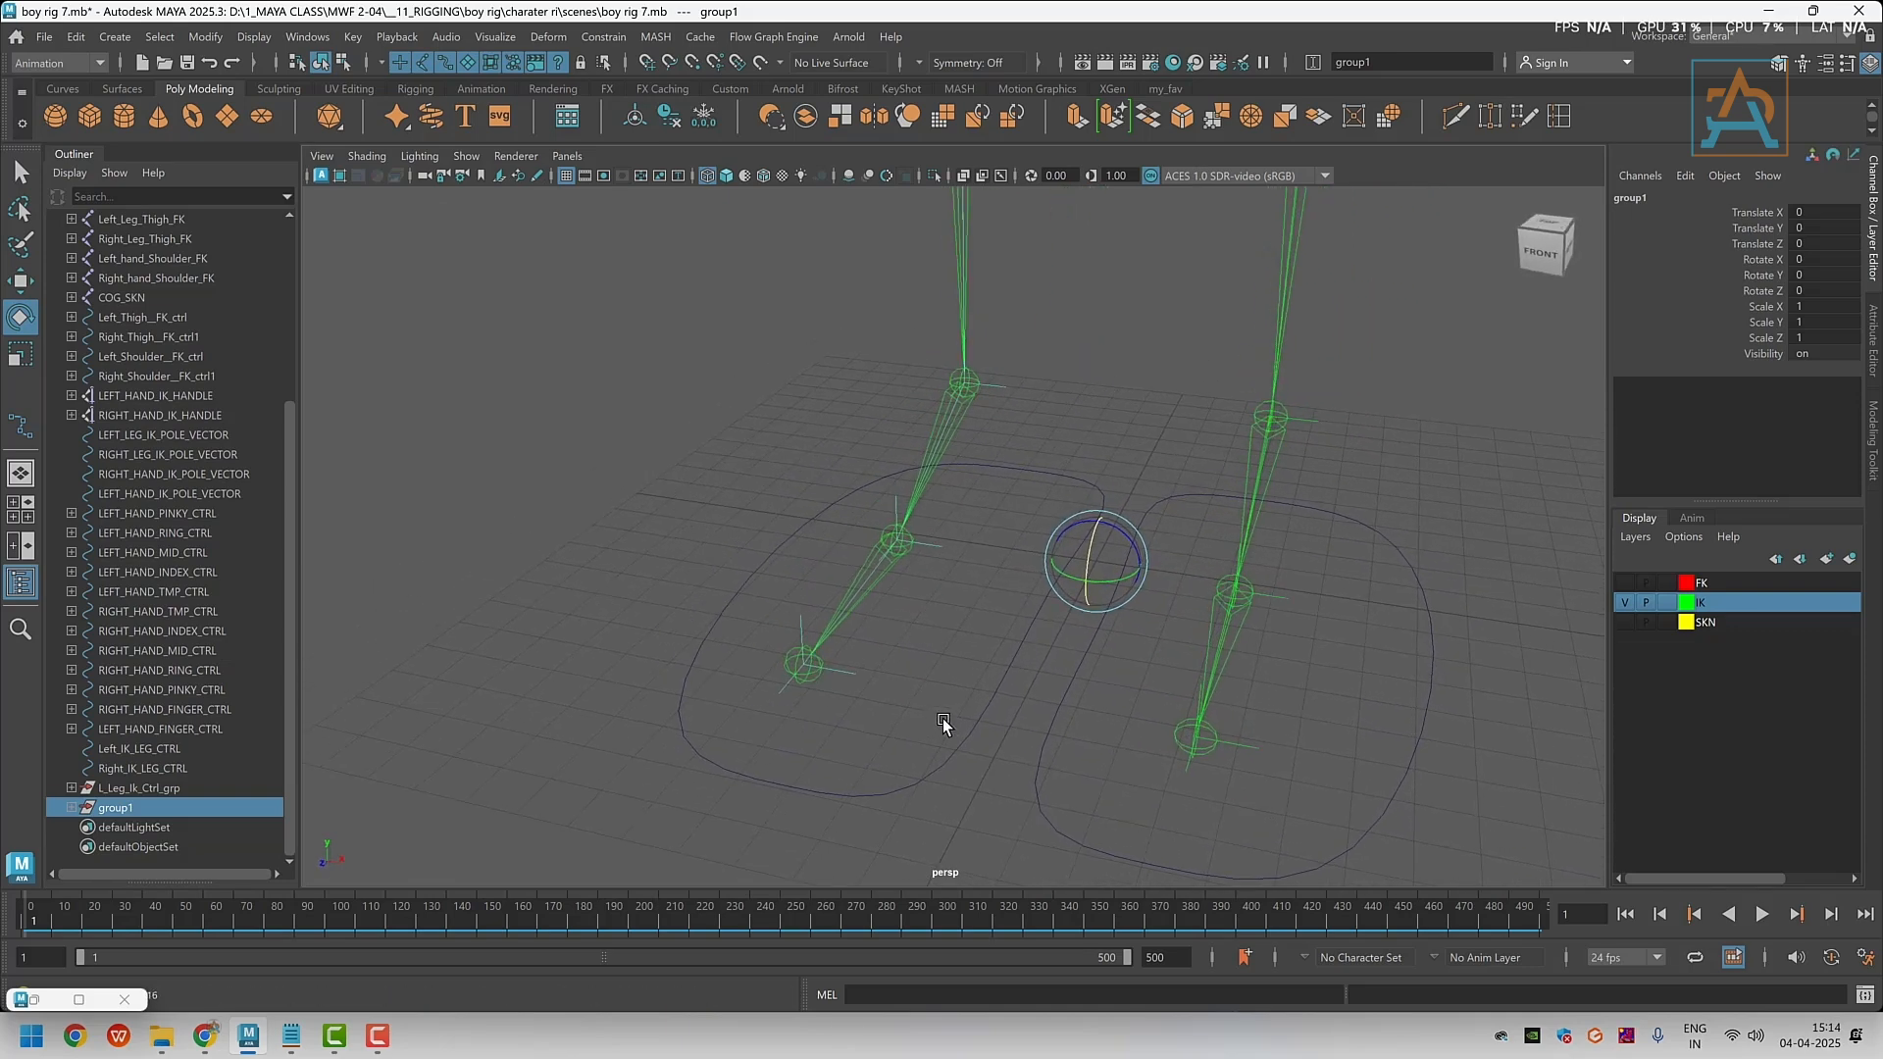
key("d")
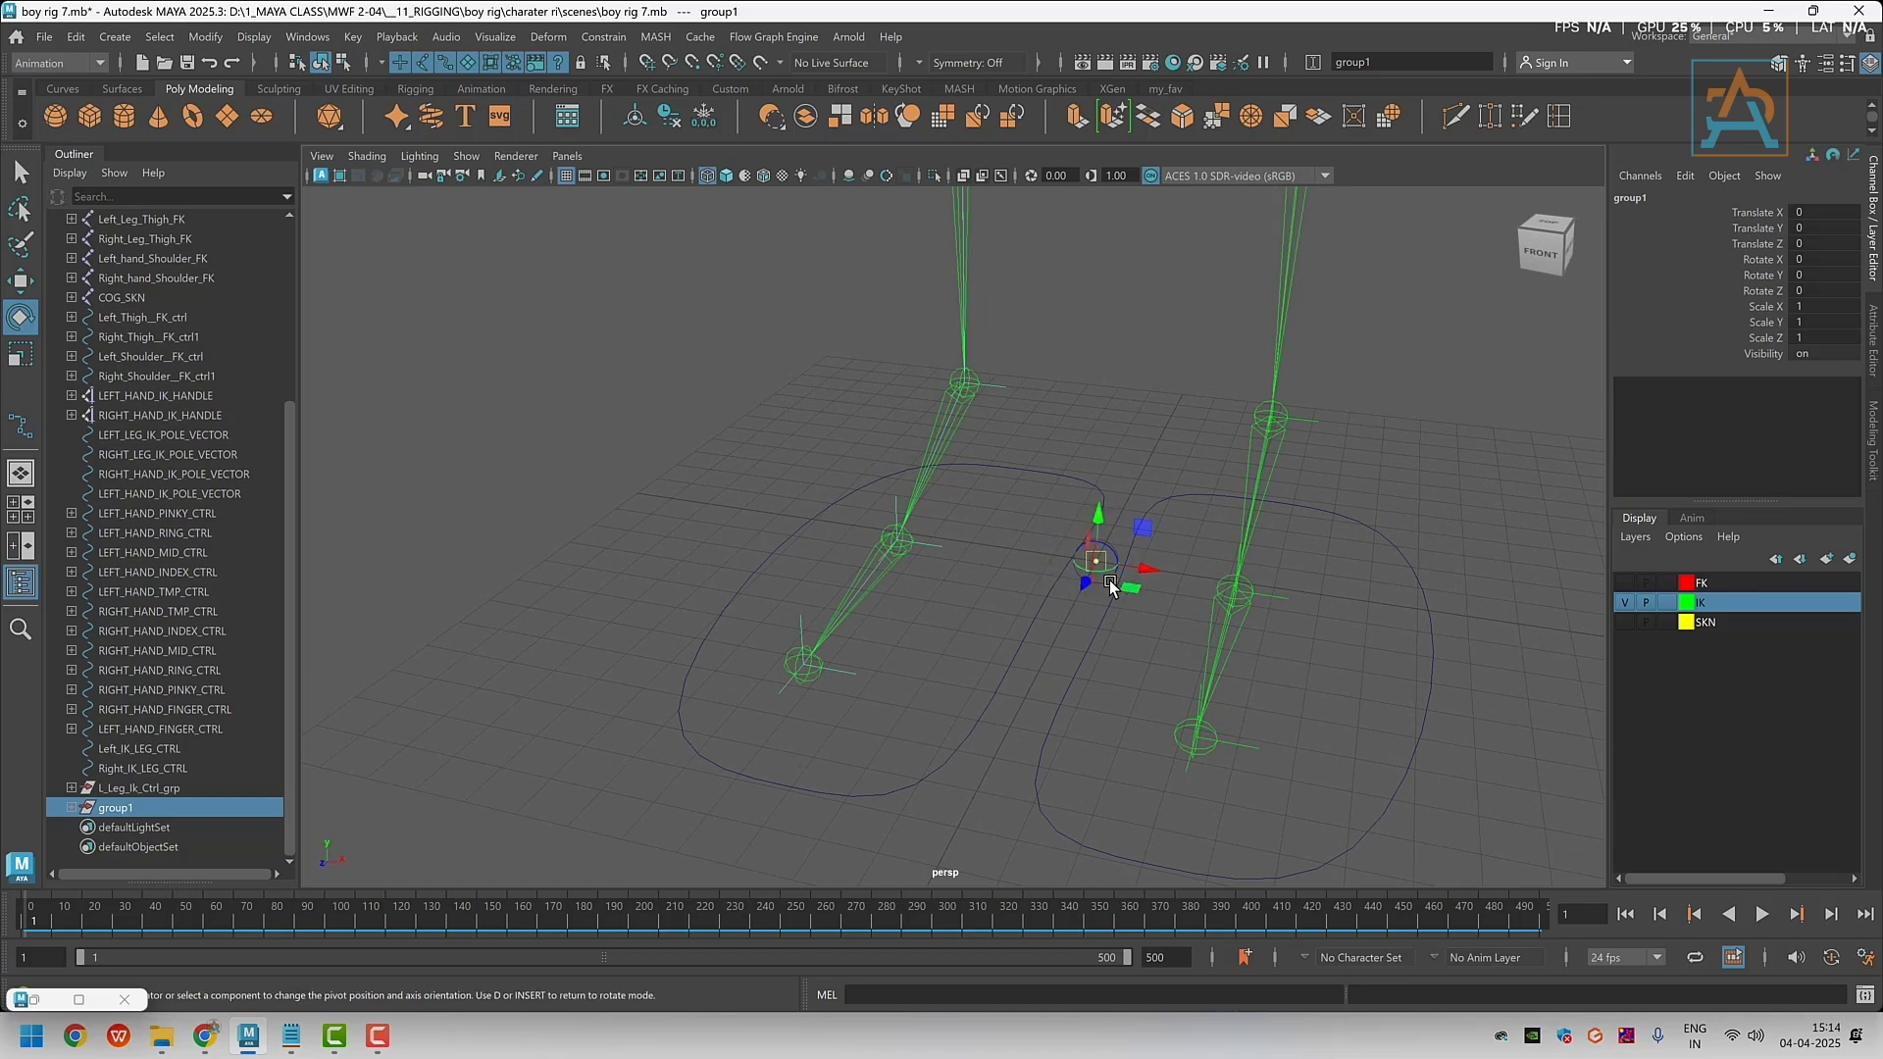
key("v")
left_click_drag(1098, 567, 803, 669)
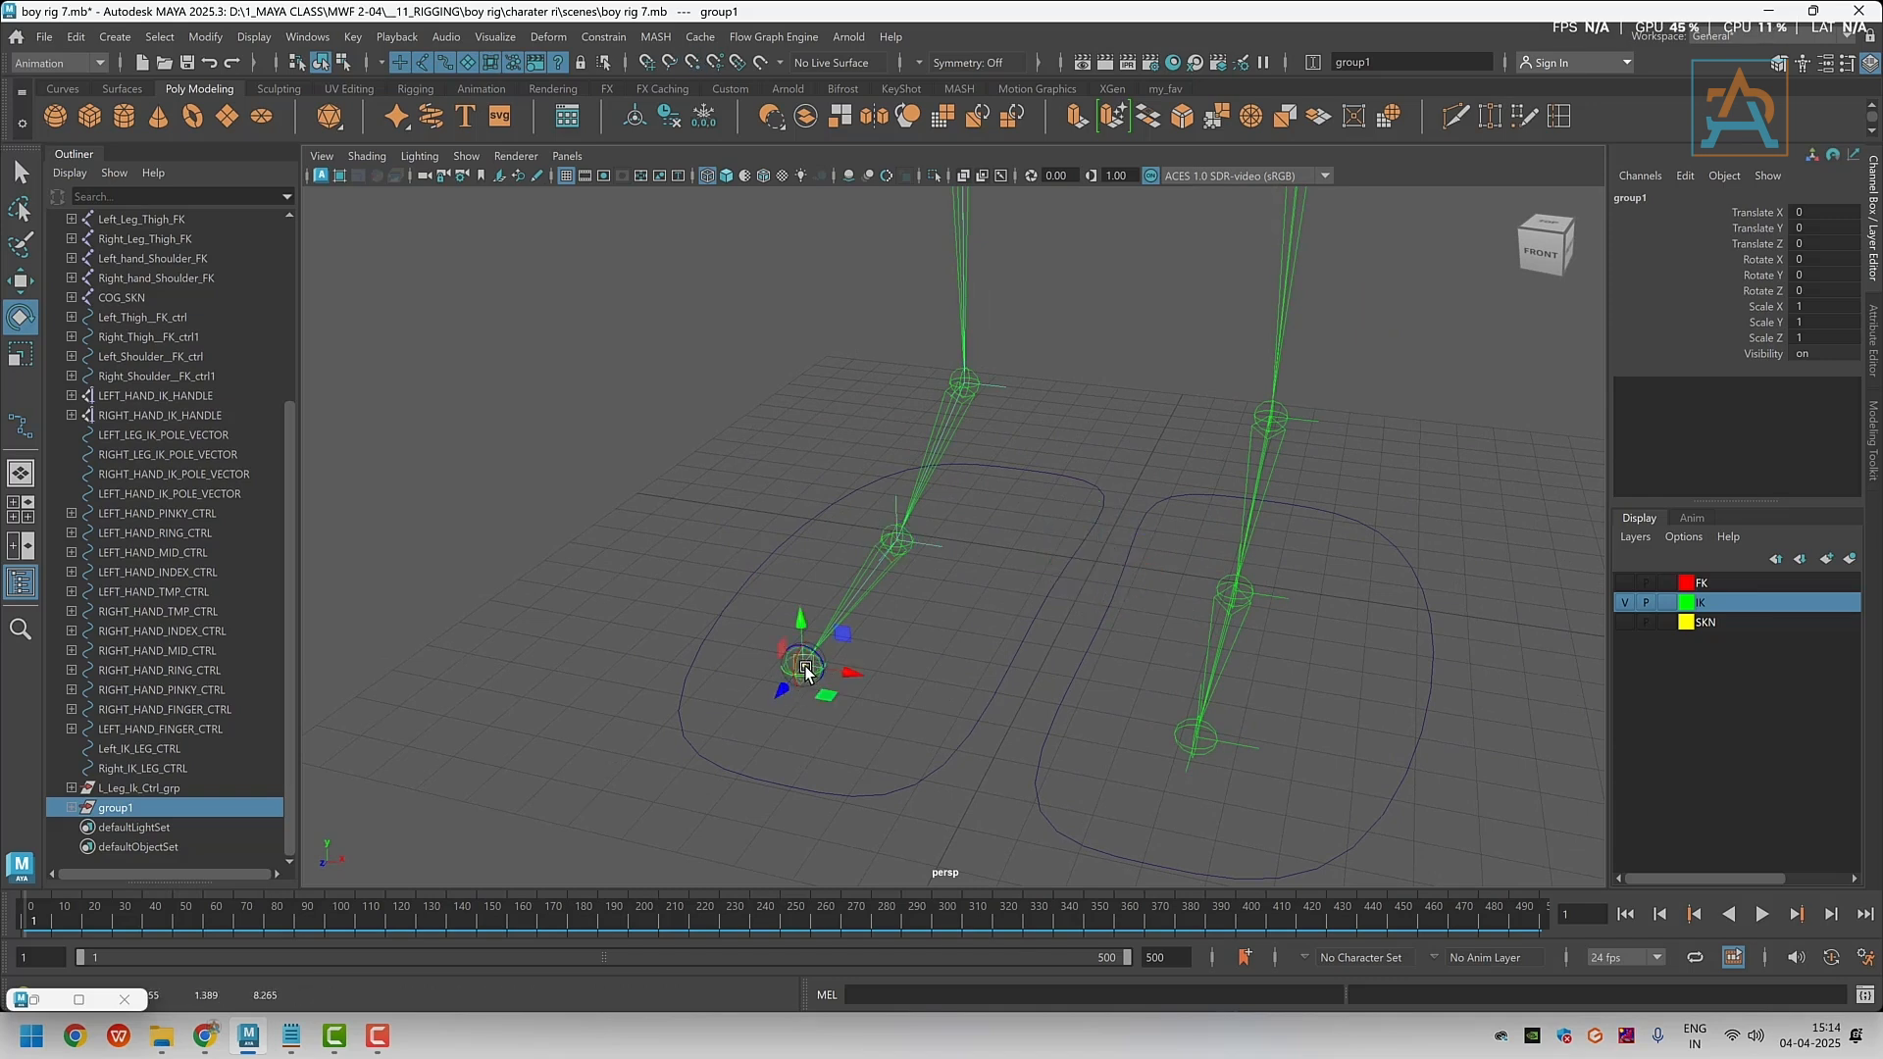
Rename the new group to R_LEG_toe_rolling
double_click(130, 810)
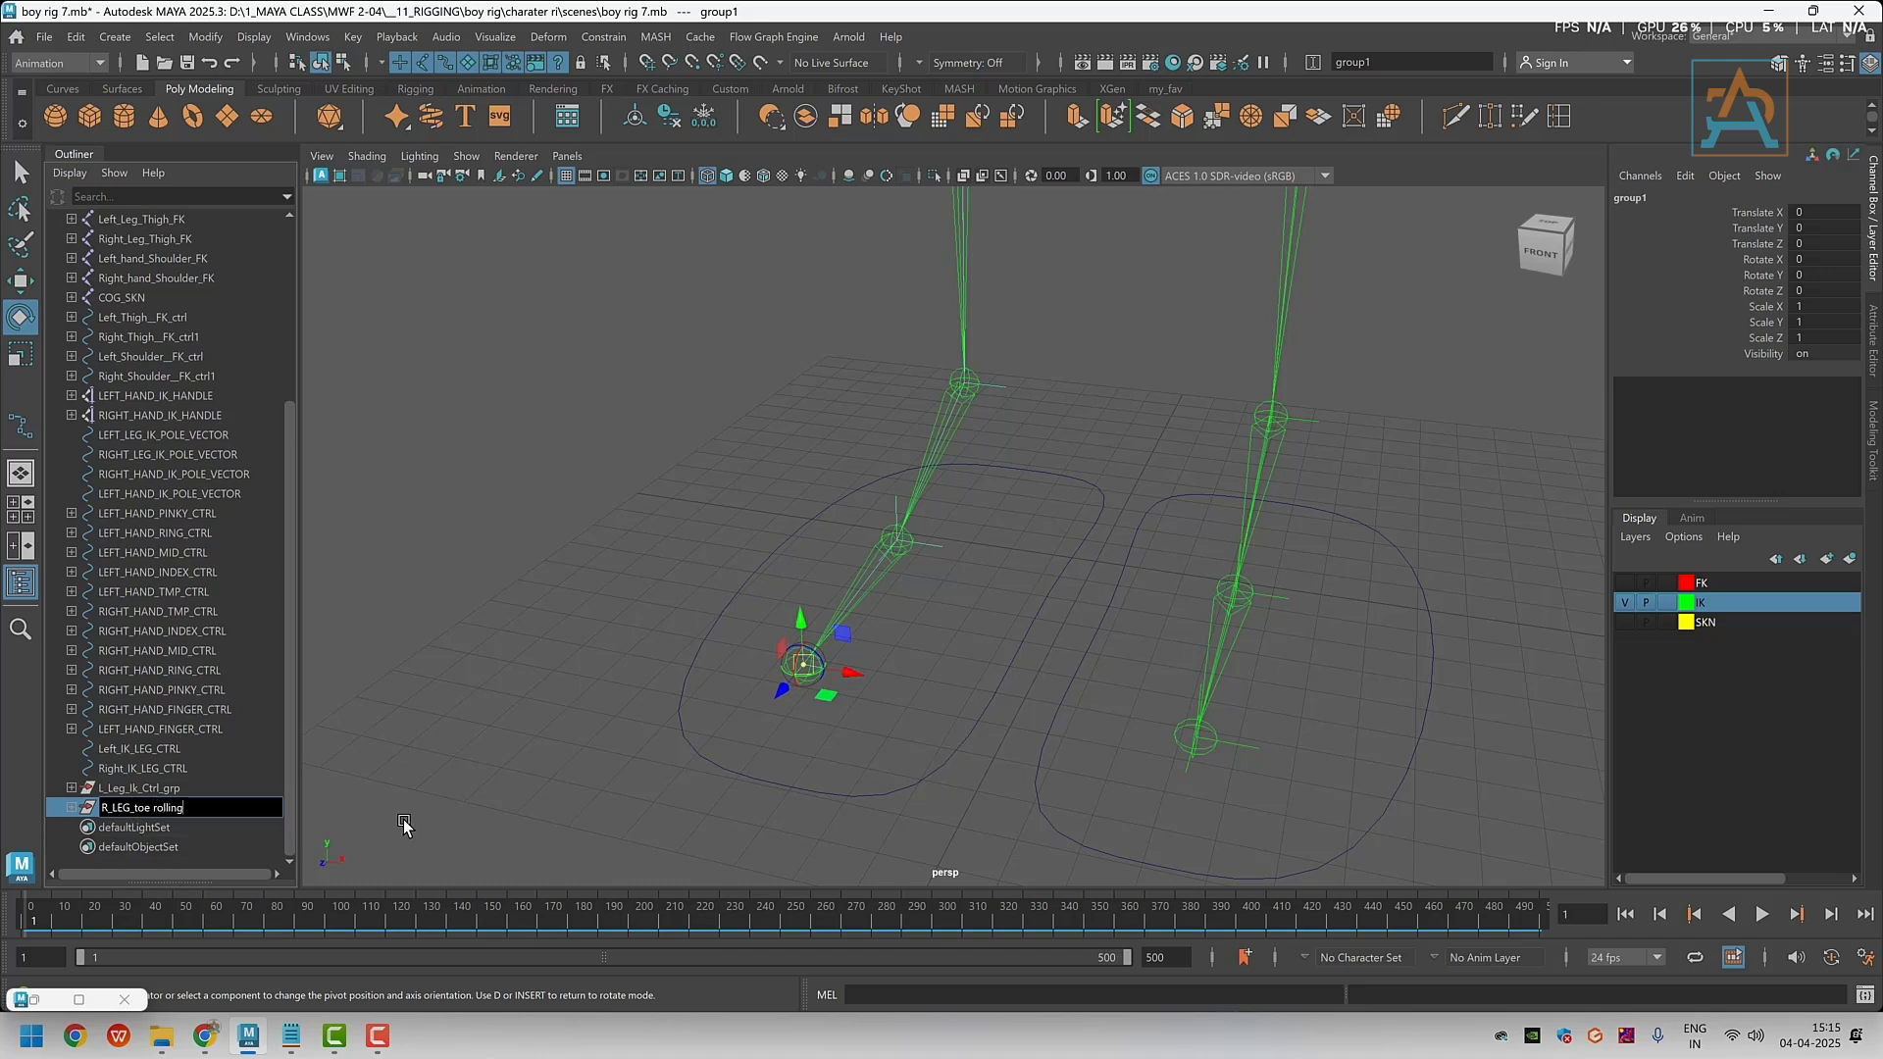
key("Return")
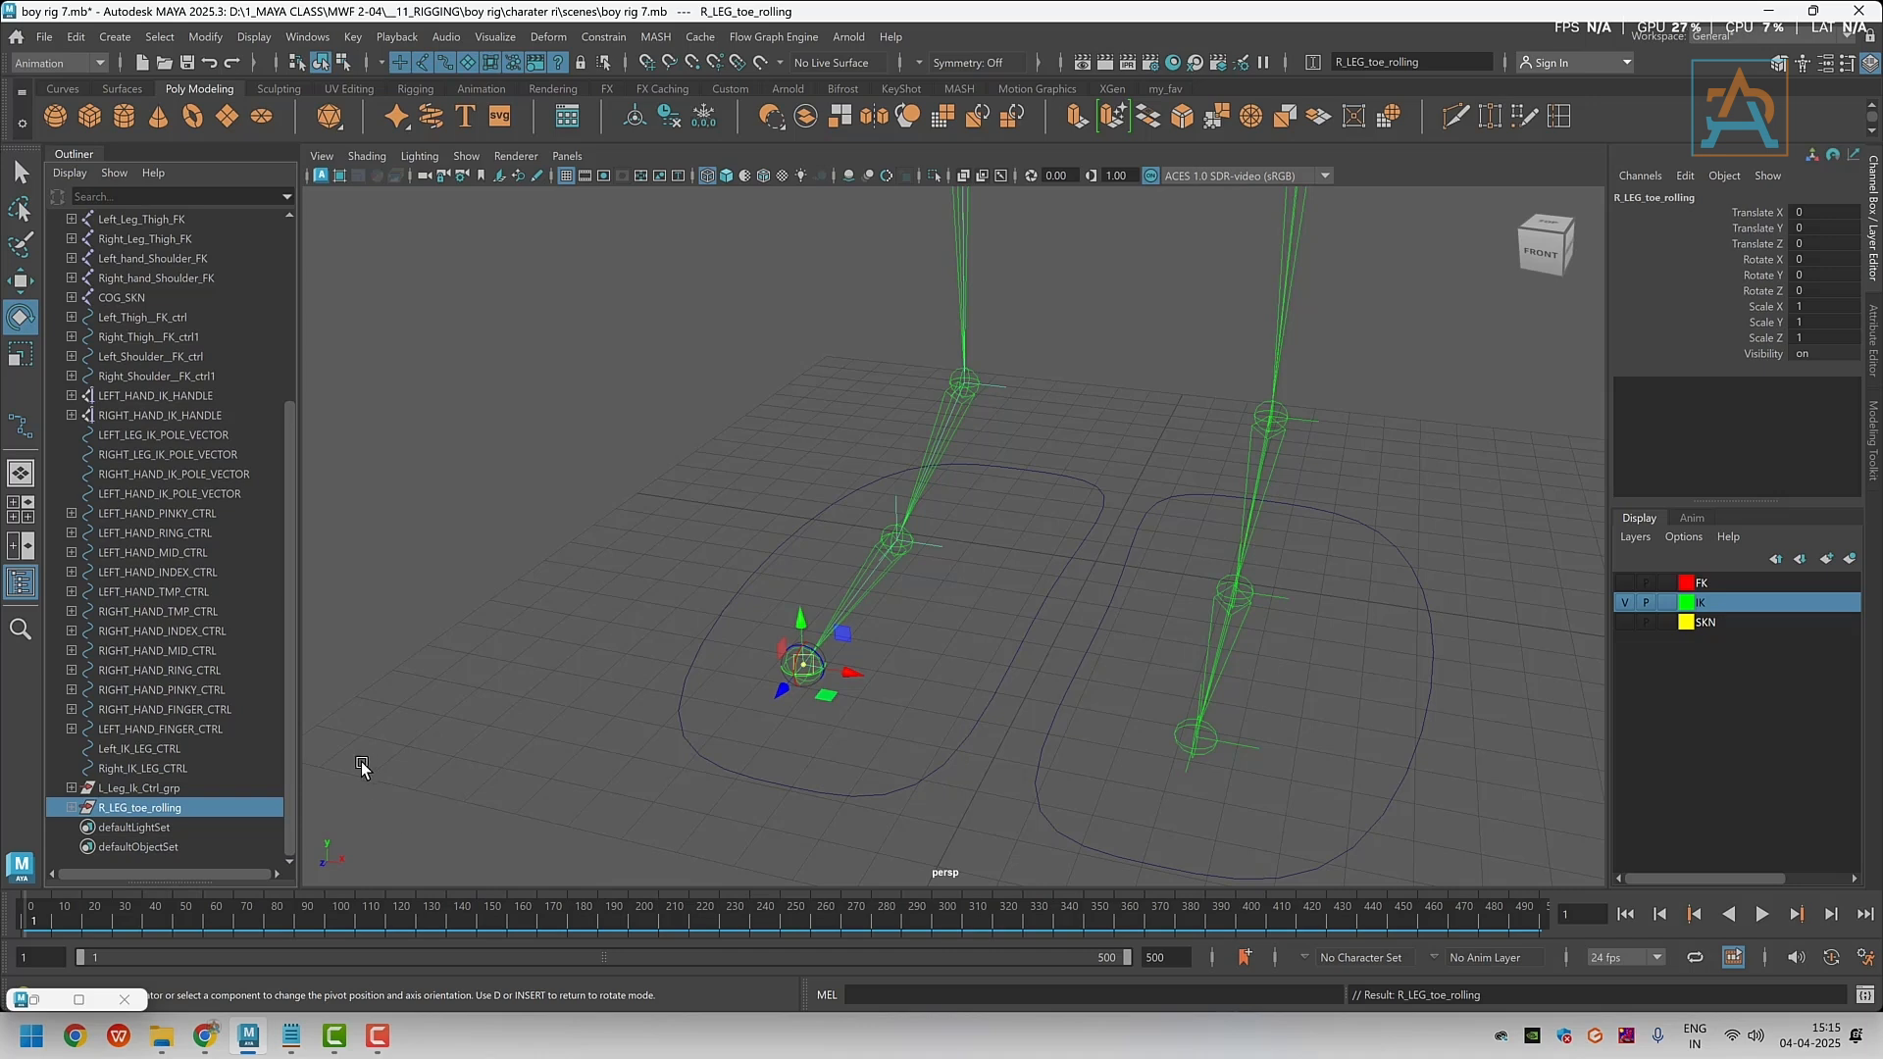
scroll(371, 763, "down", 1)
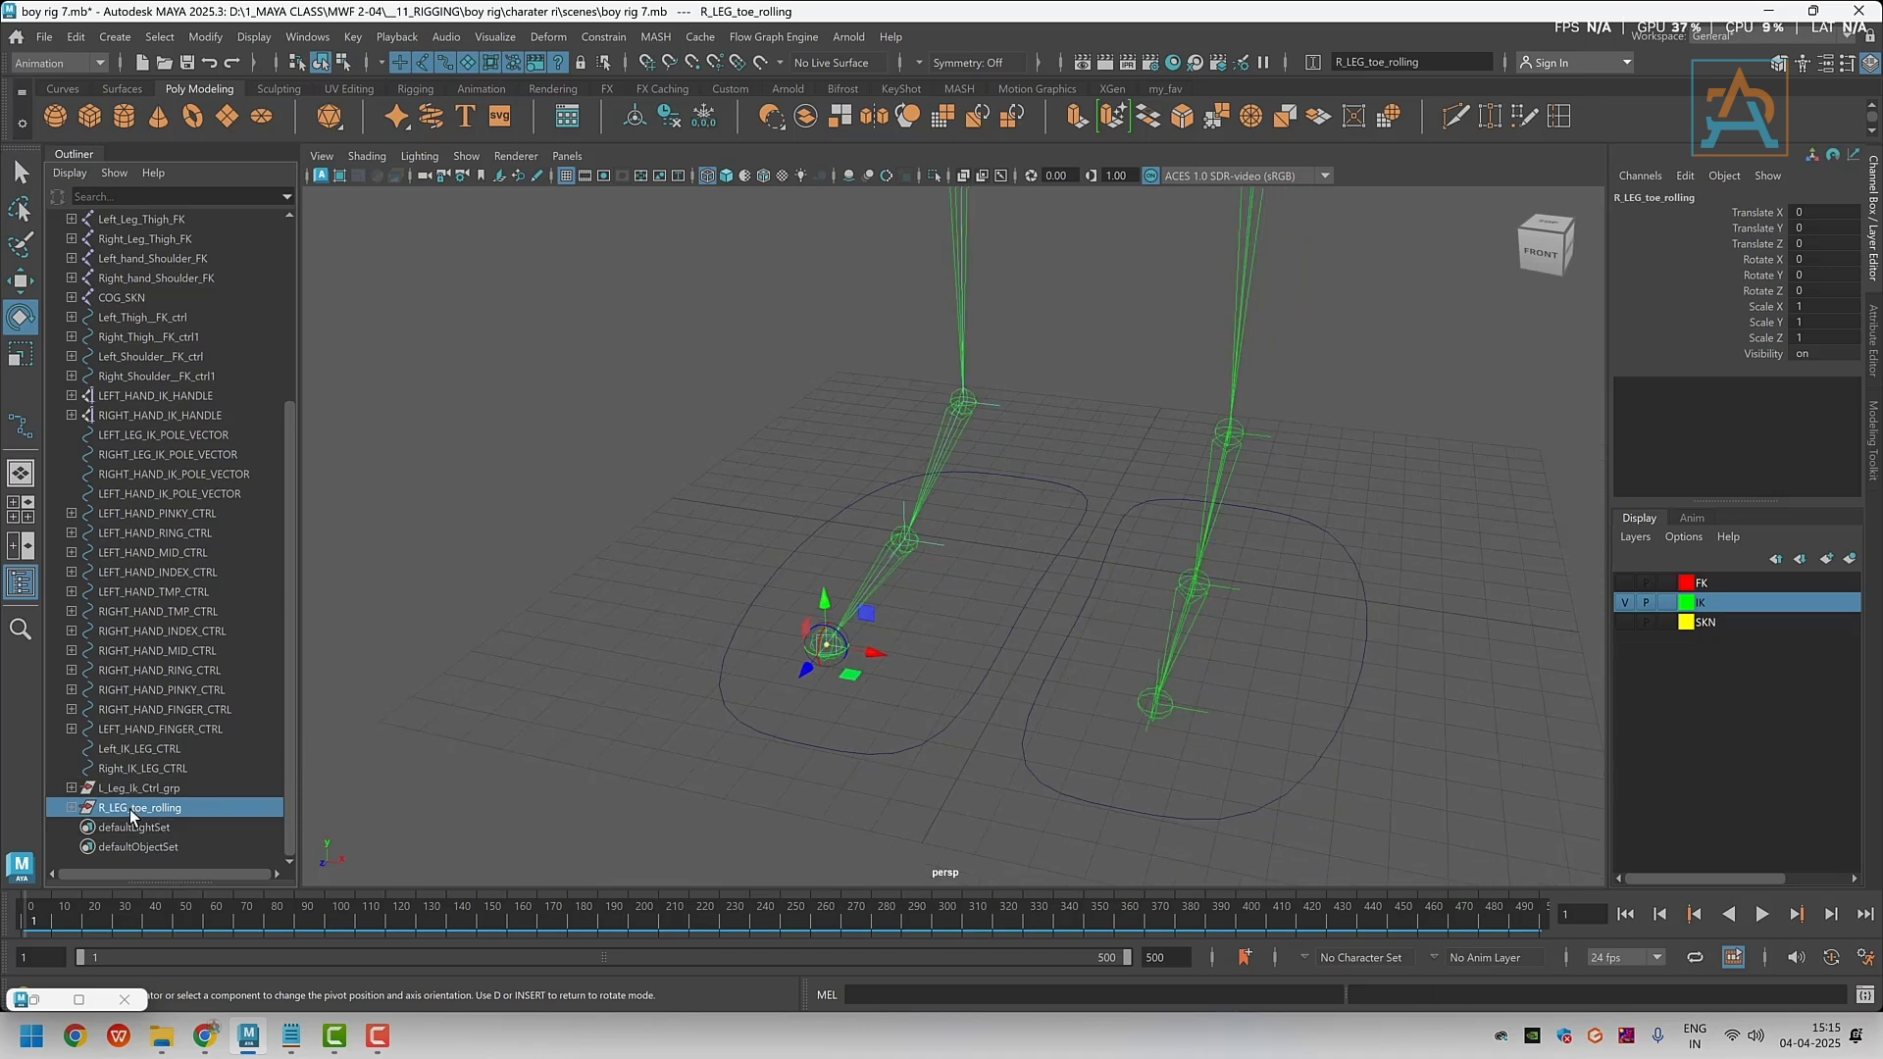
Restore the Set Driven Key window and load Right_IK_LEG_CTRL as driver and R_LEG_toe_rolling as driven
left_click(51, 997)
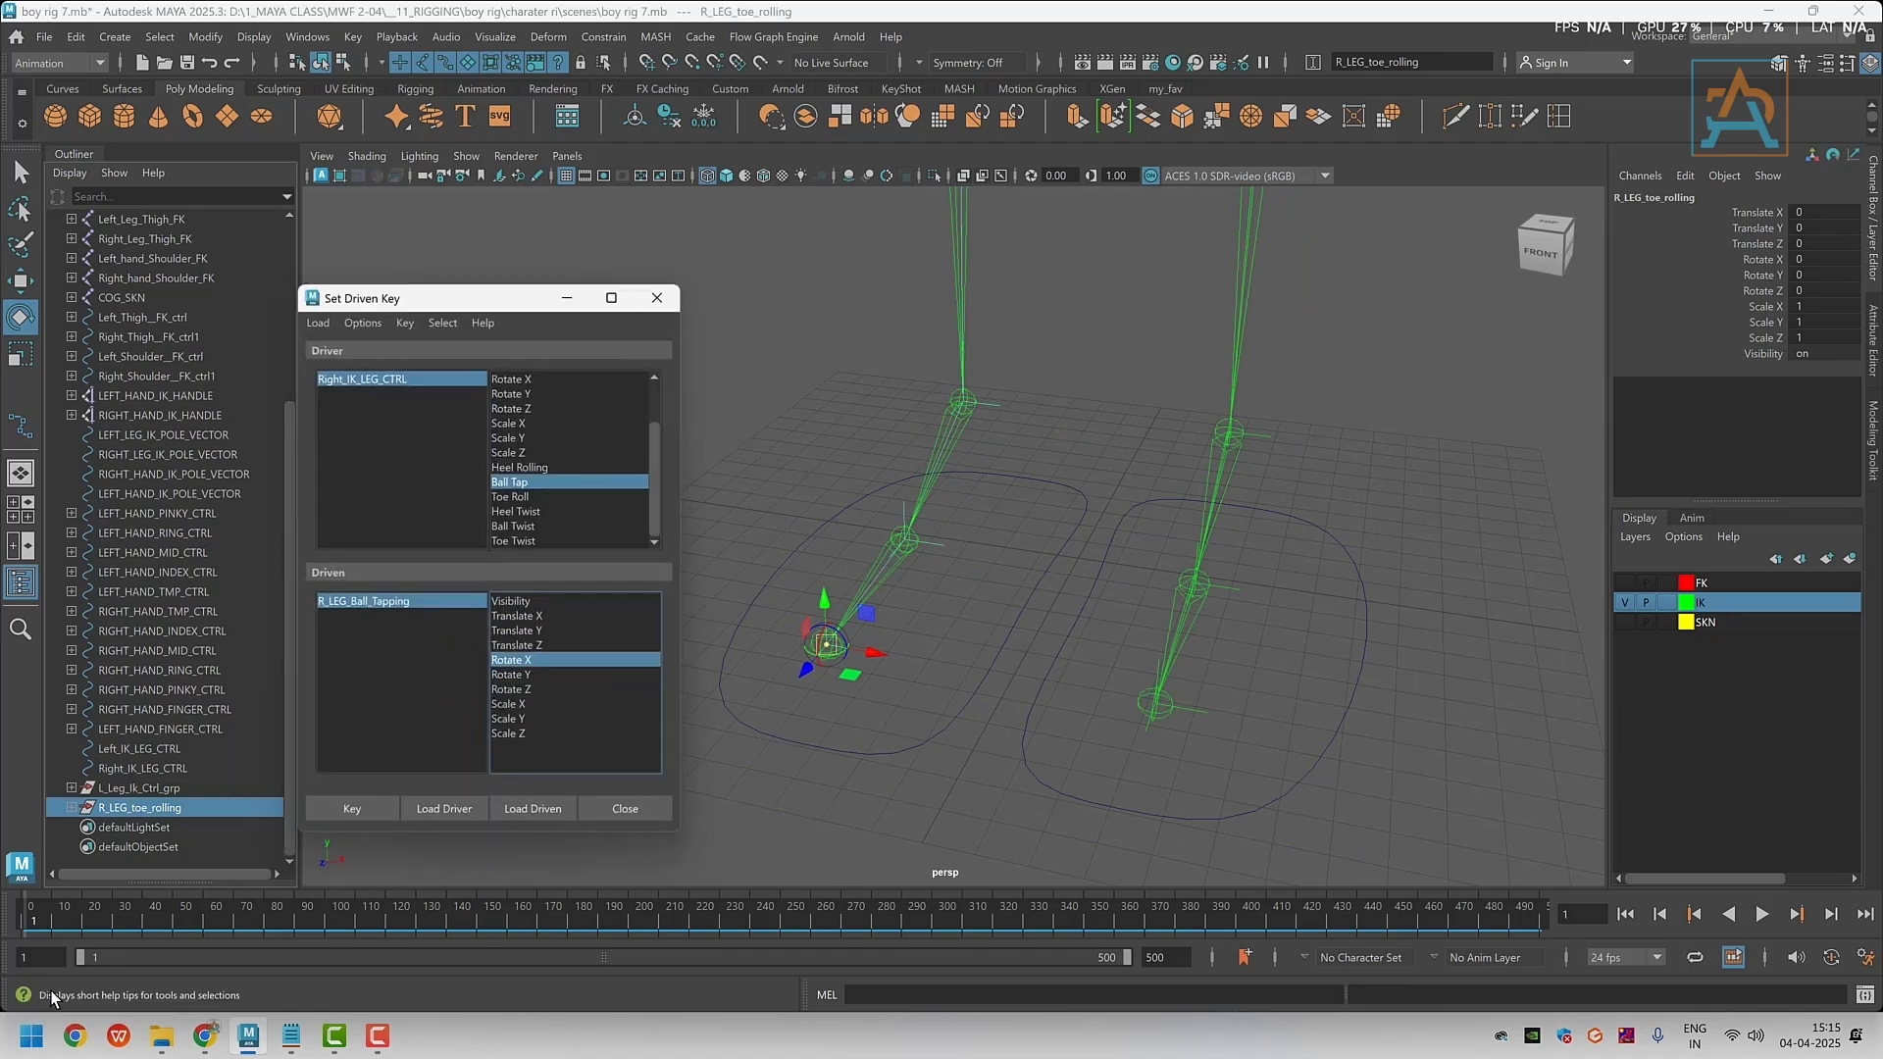
left_click(756, 748)
left_click(424, 810)
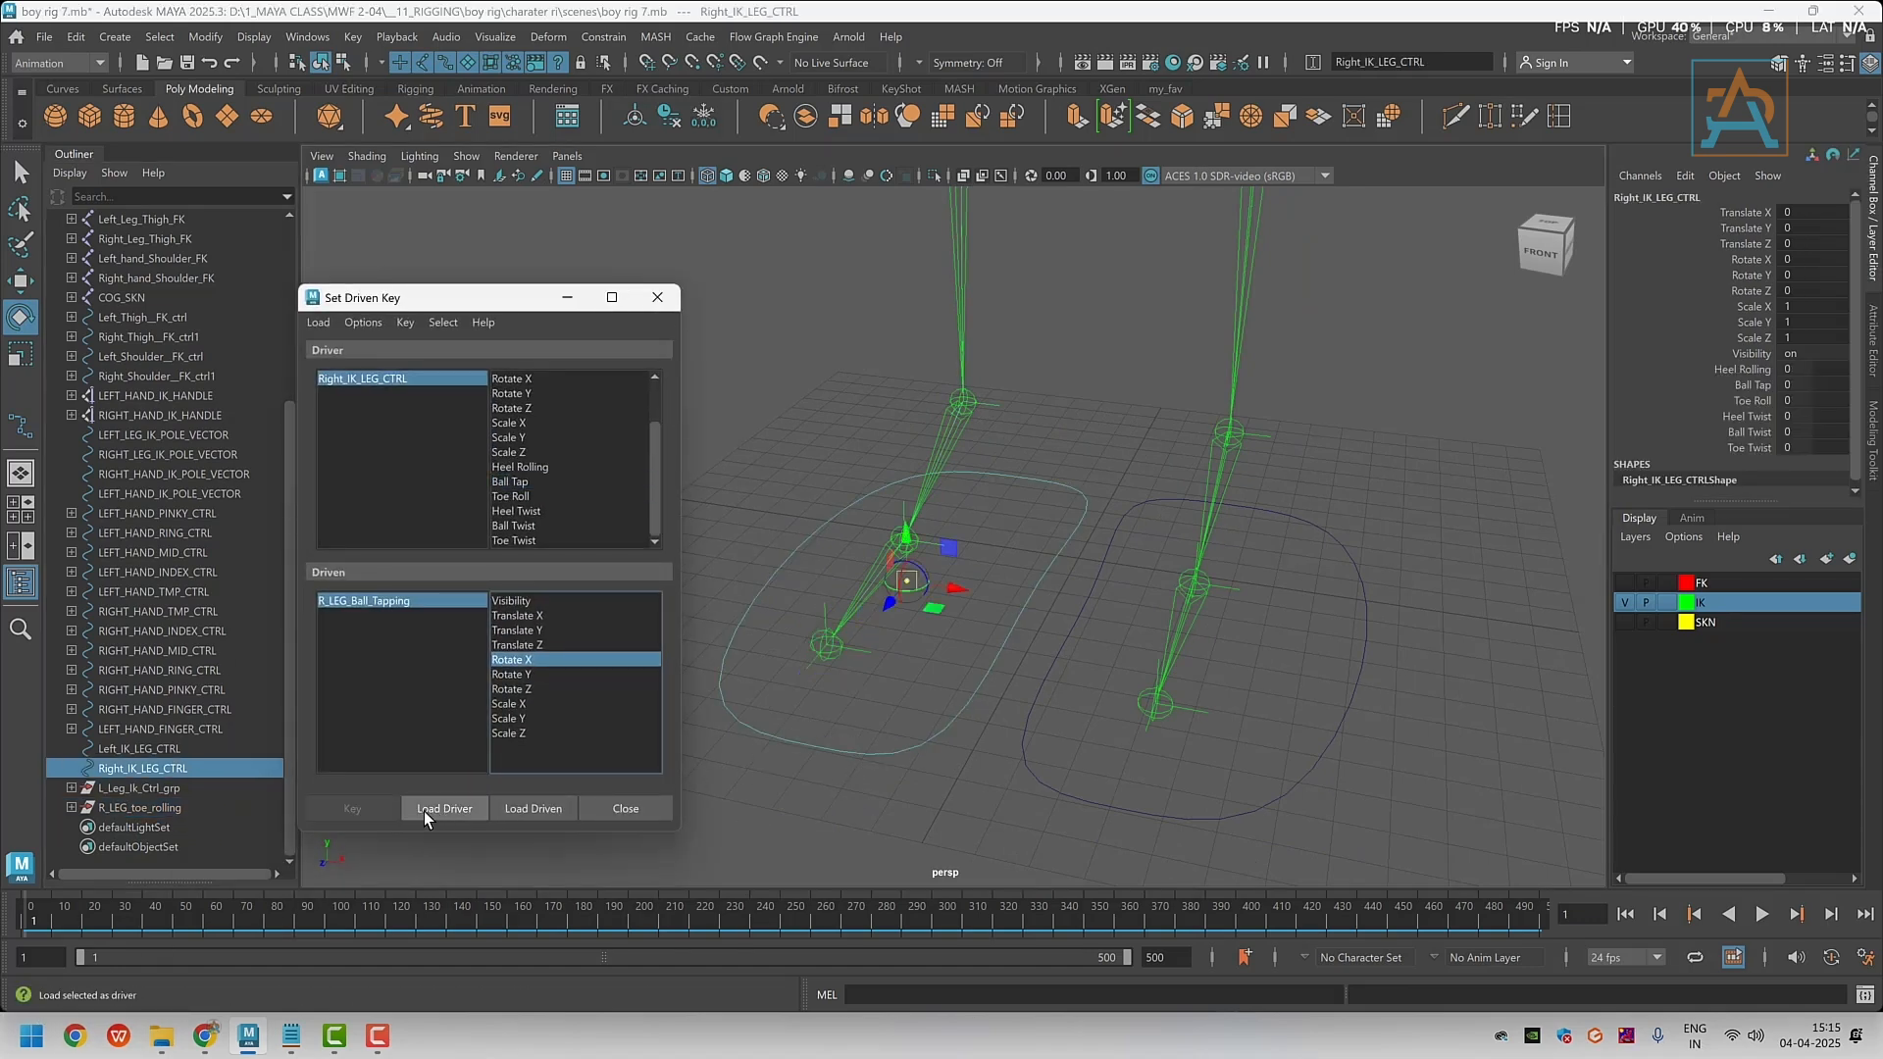
left_click(137, 807)
left_click(532, 806)
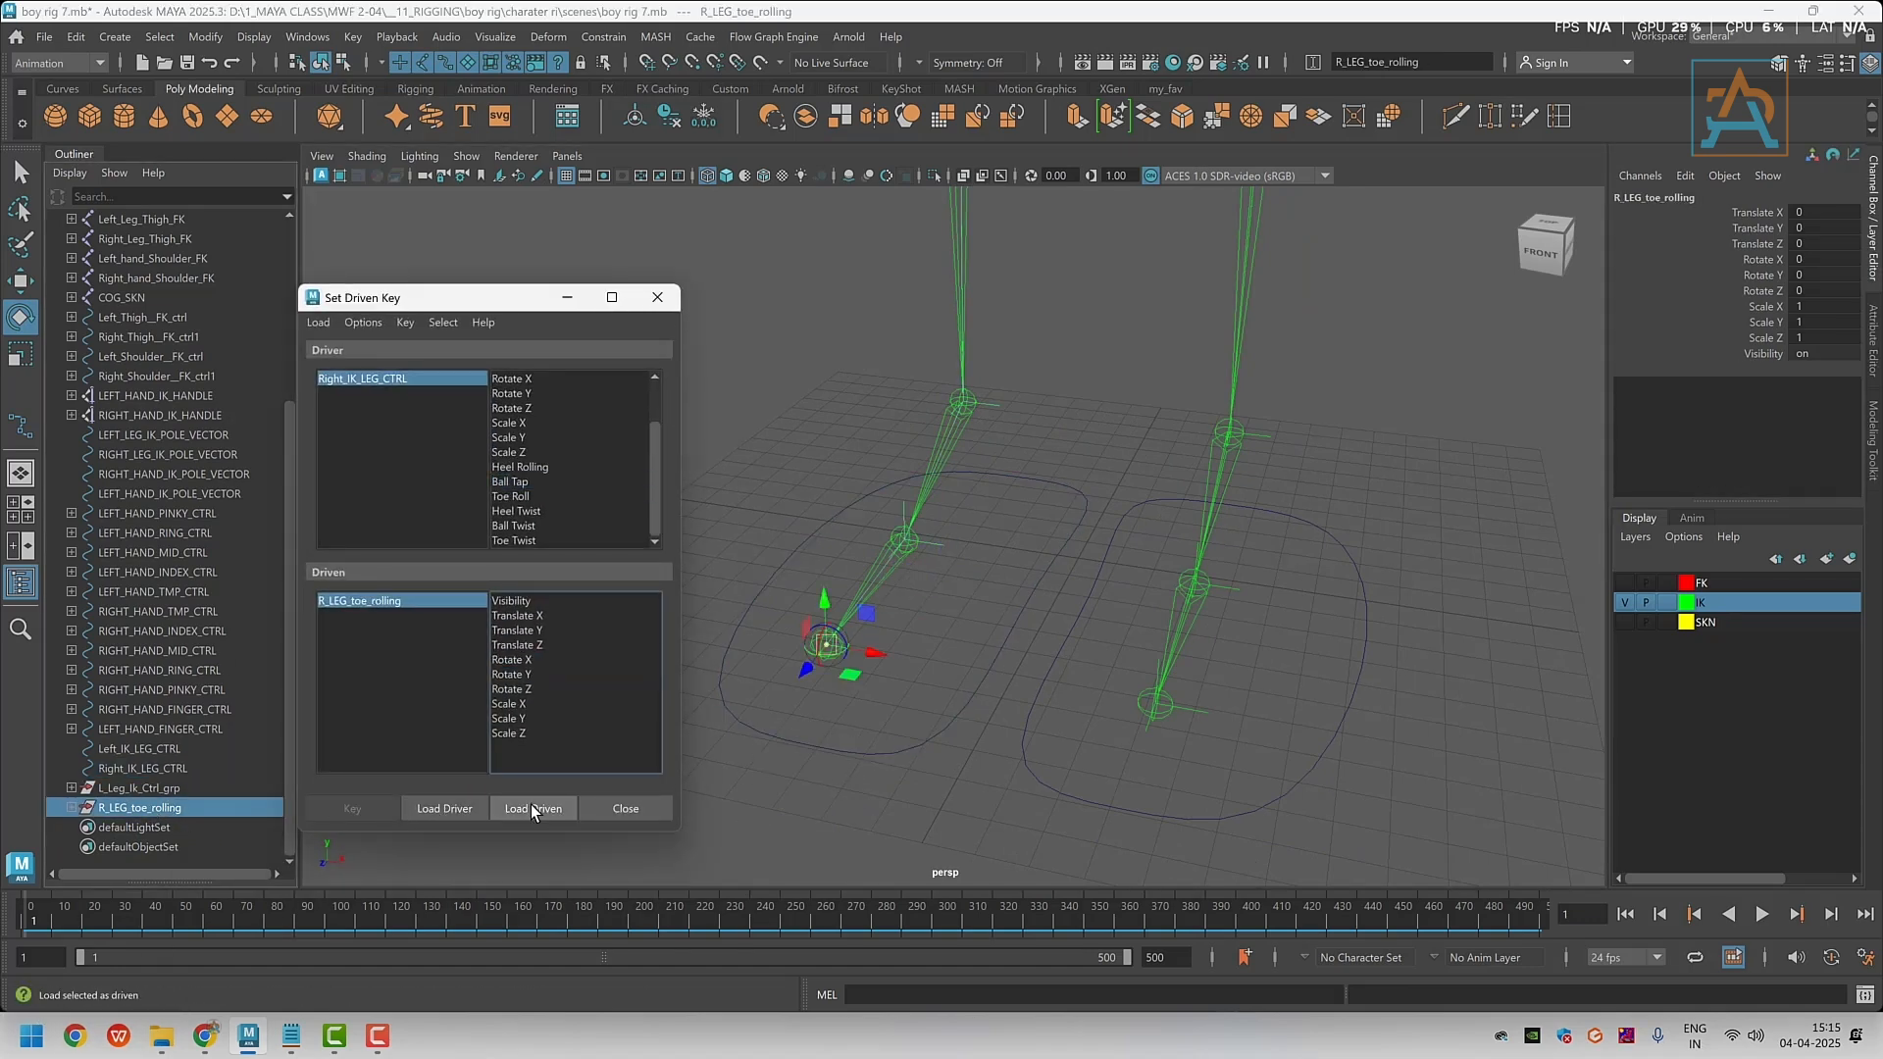
Set a driven key linking the driver's Toe Roll to R_LEG_toe_rolling's Rotate X, with both at 0
left_click(346, 381)
left_click(517, 496)
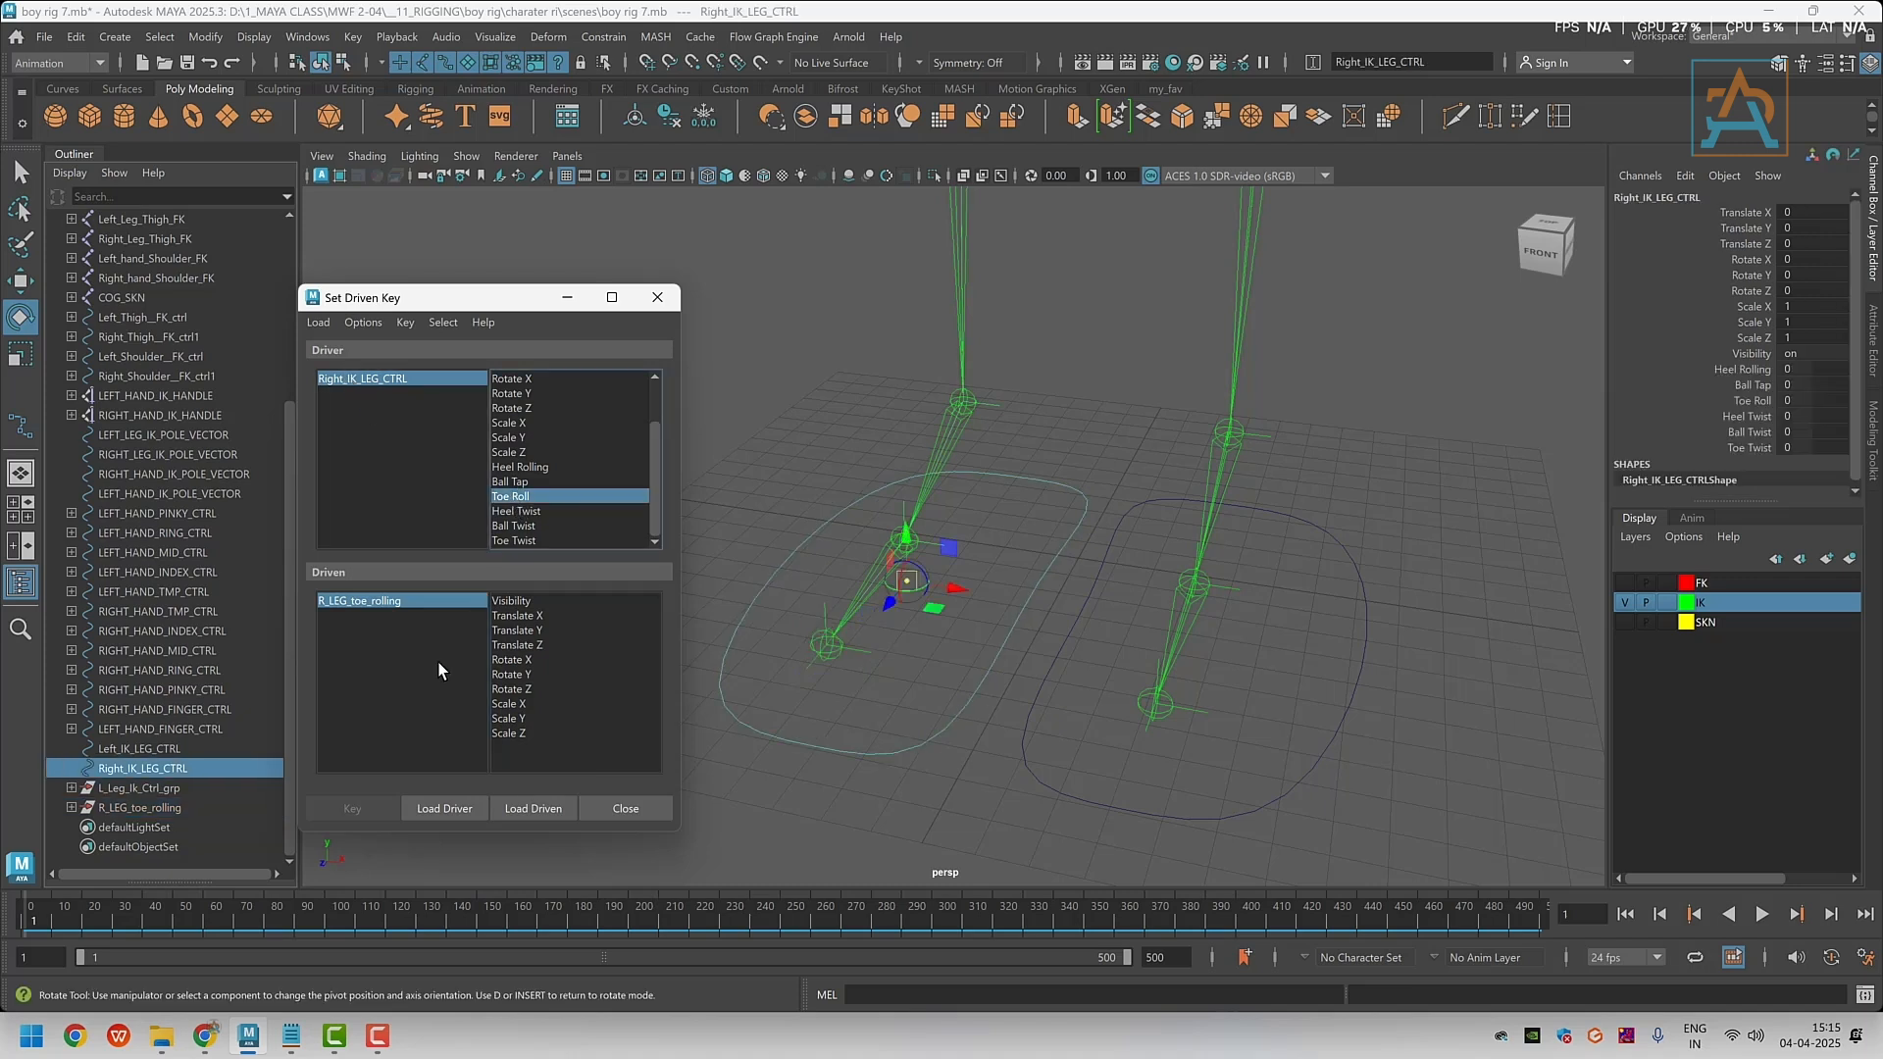
left_click(373, 600)
left_click(511, 659)
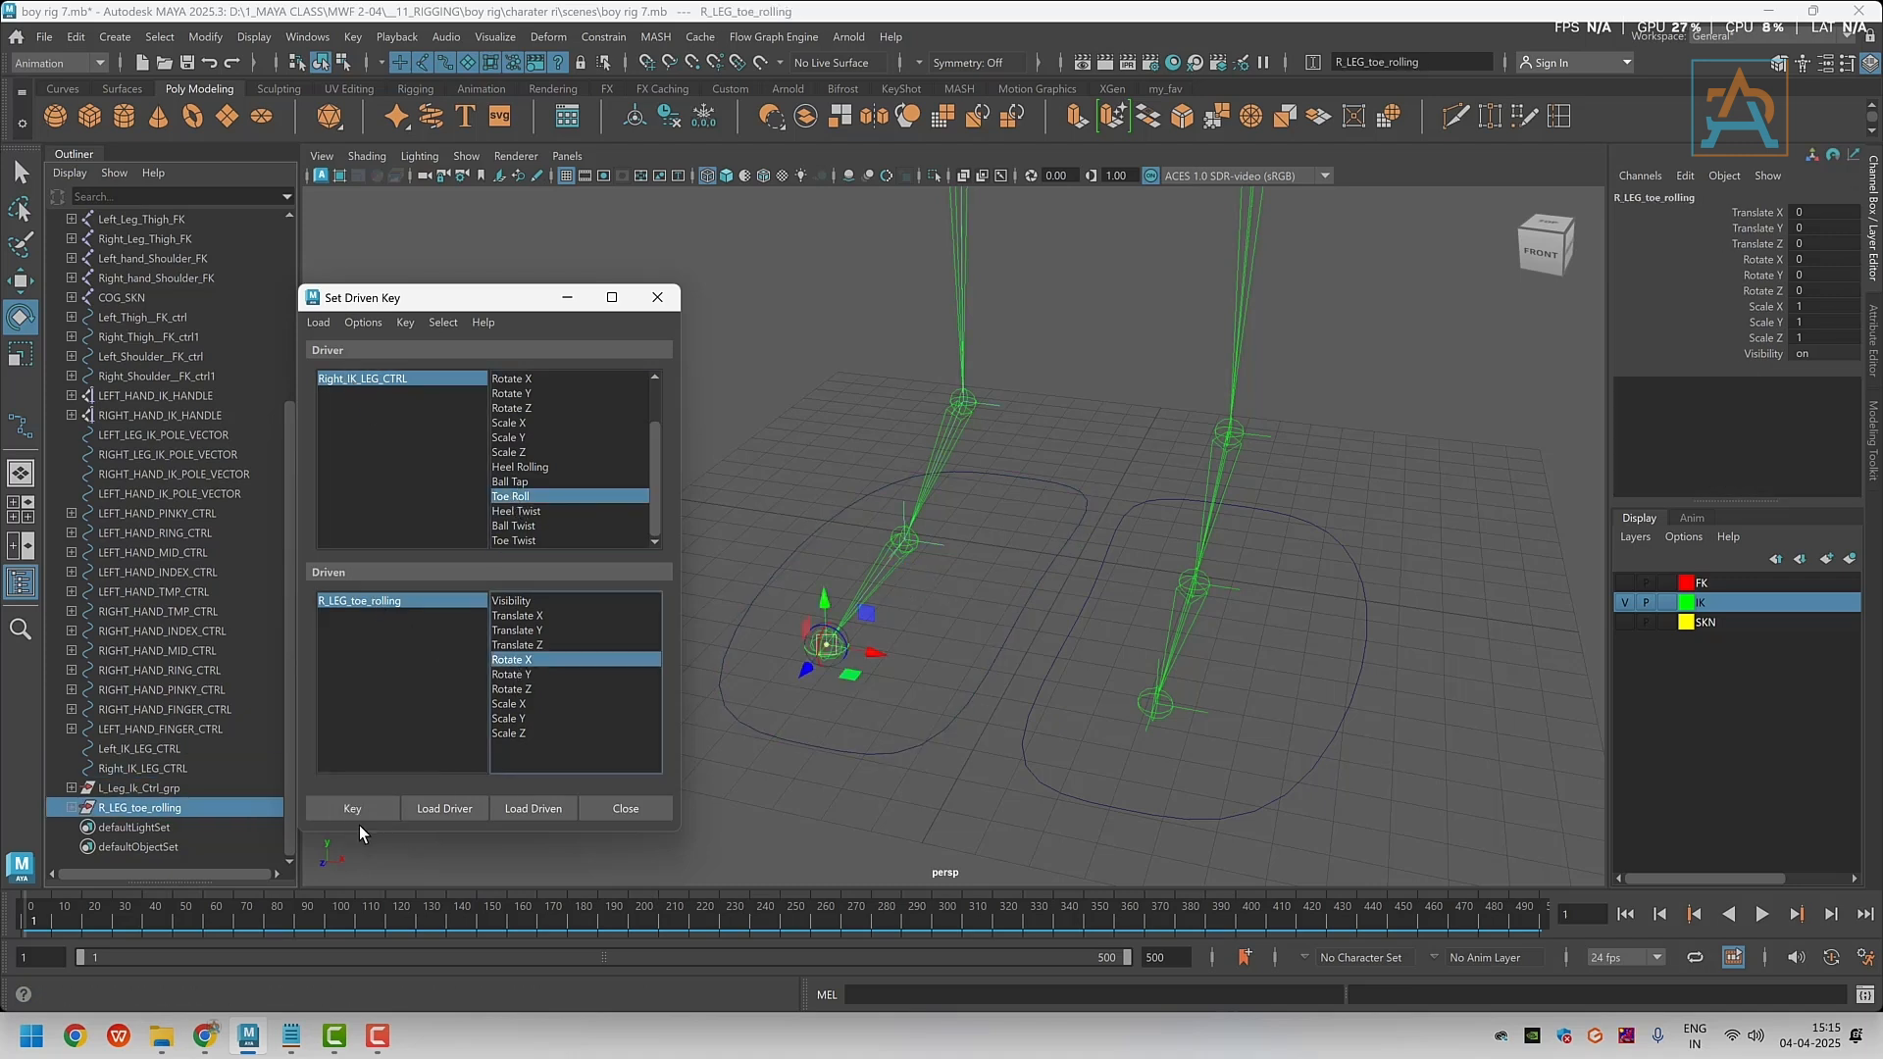
left_click(345, 808)
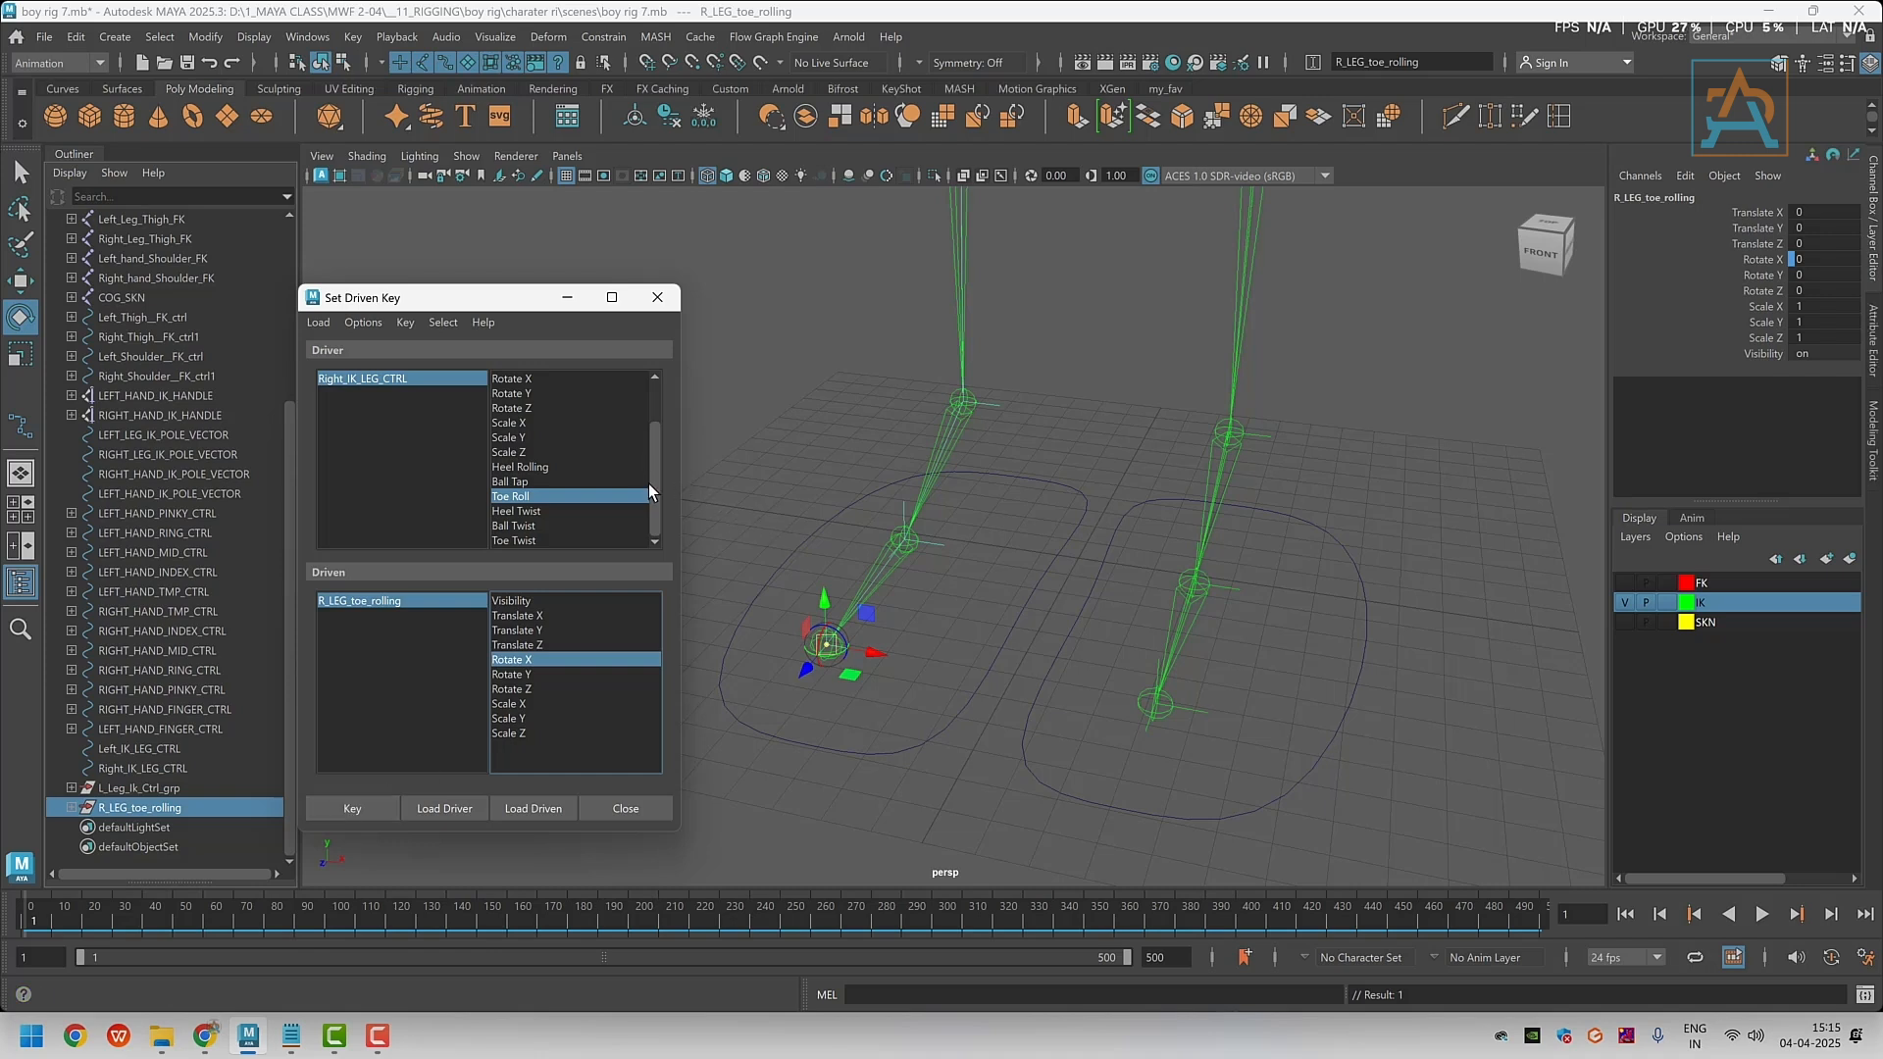
Set the Toe Roll attribute on the driver Right_IK_LEG_CTRL to -5
left_click(351, 379)
left_click(509, 496)
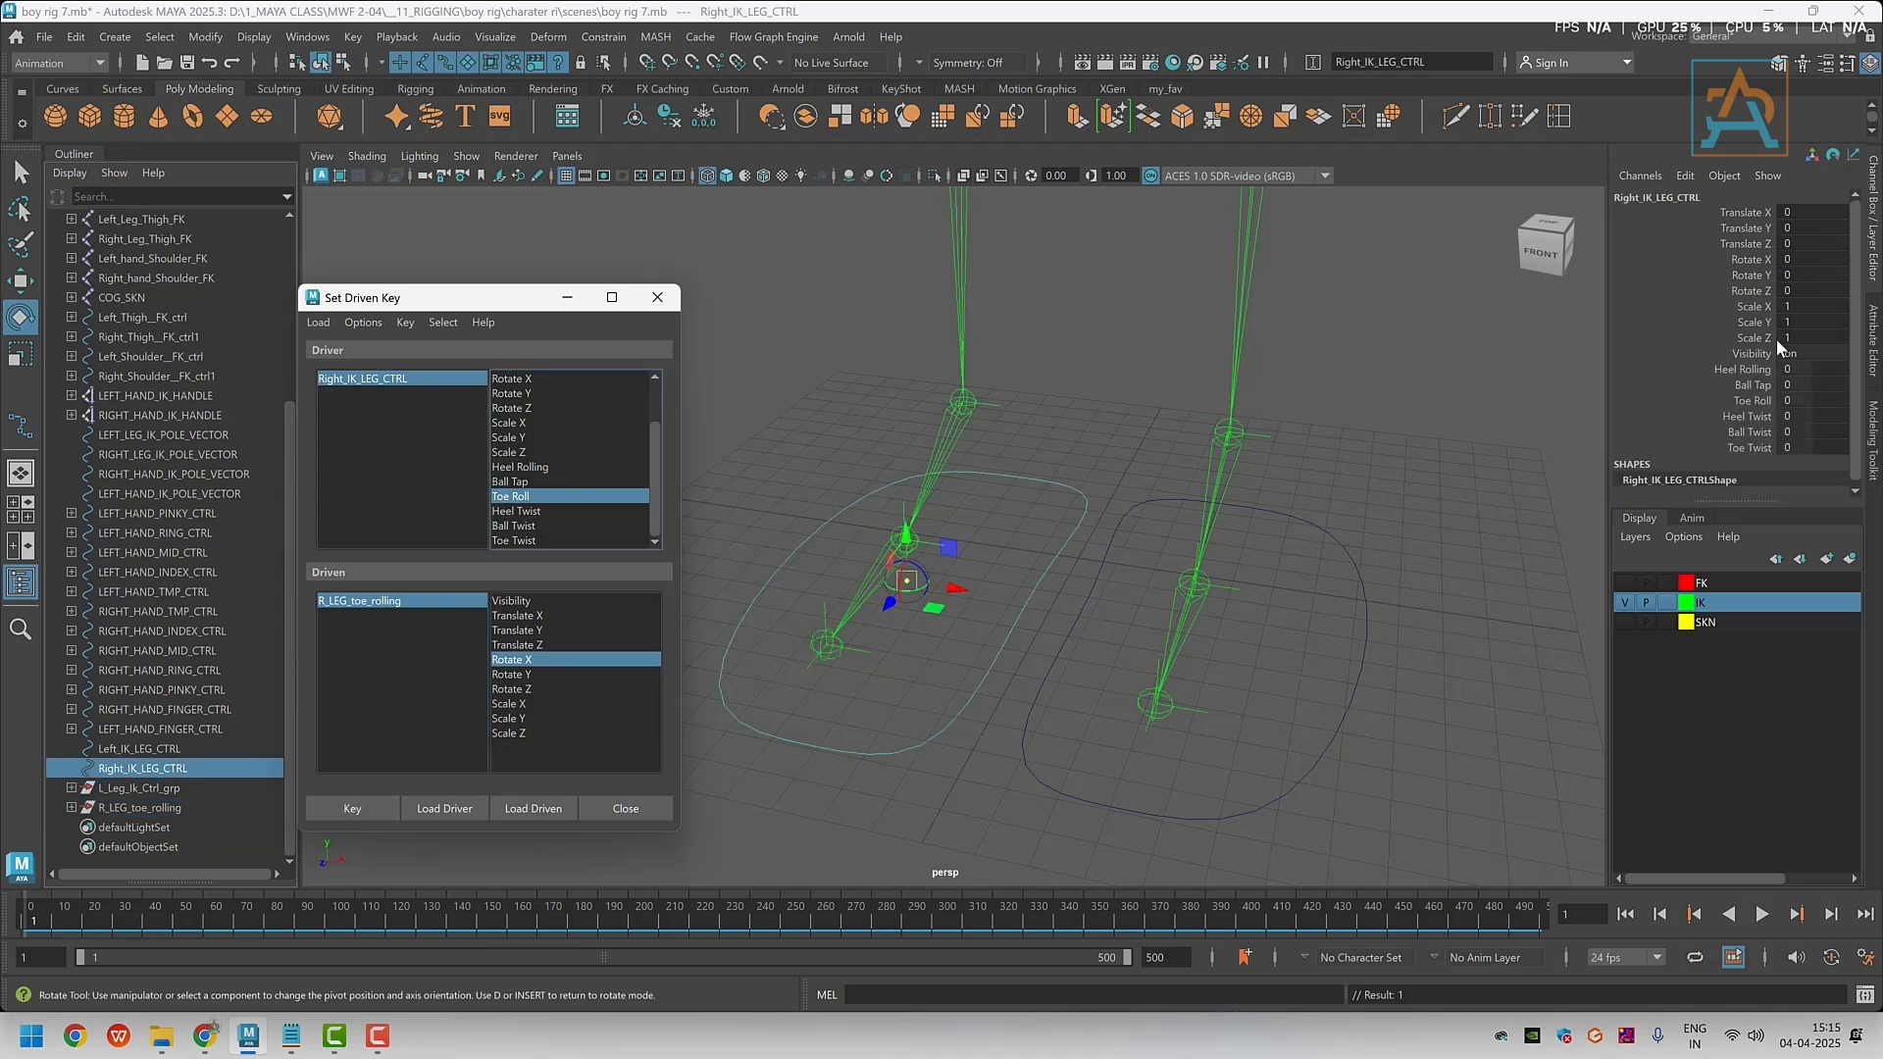
double_click(1794, 400)
type("-5")
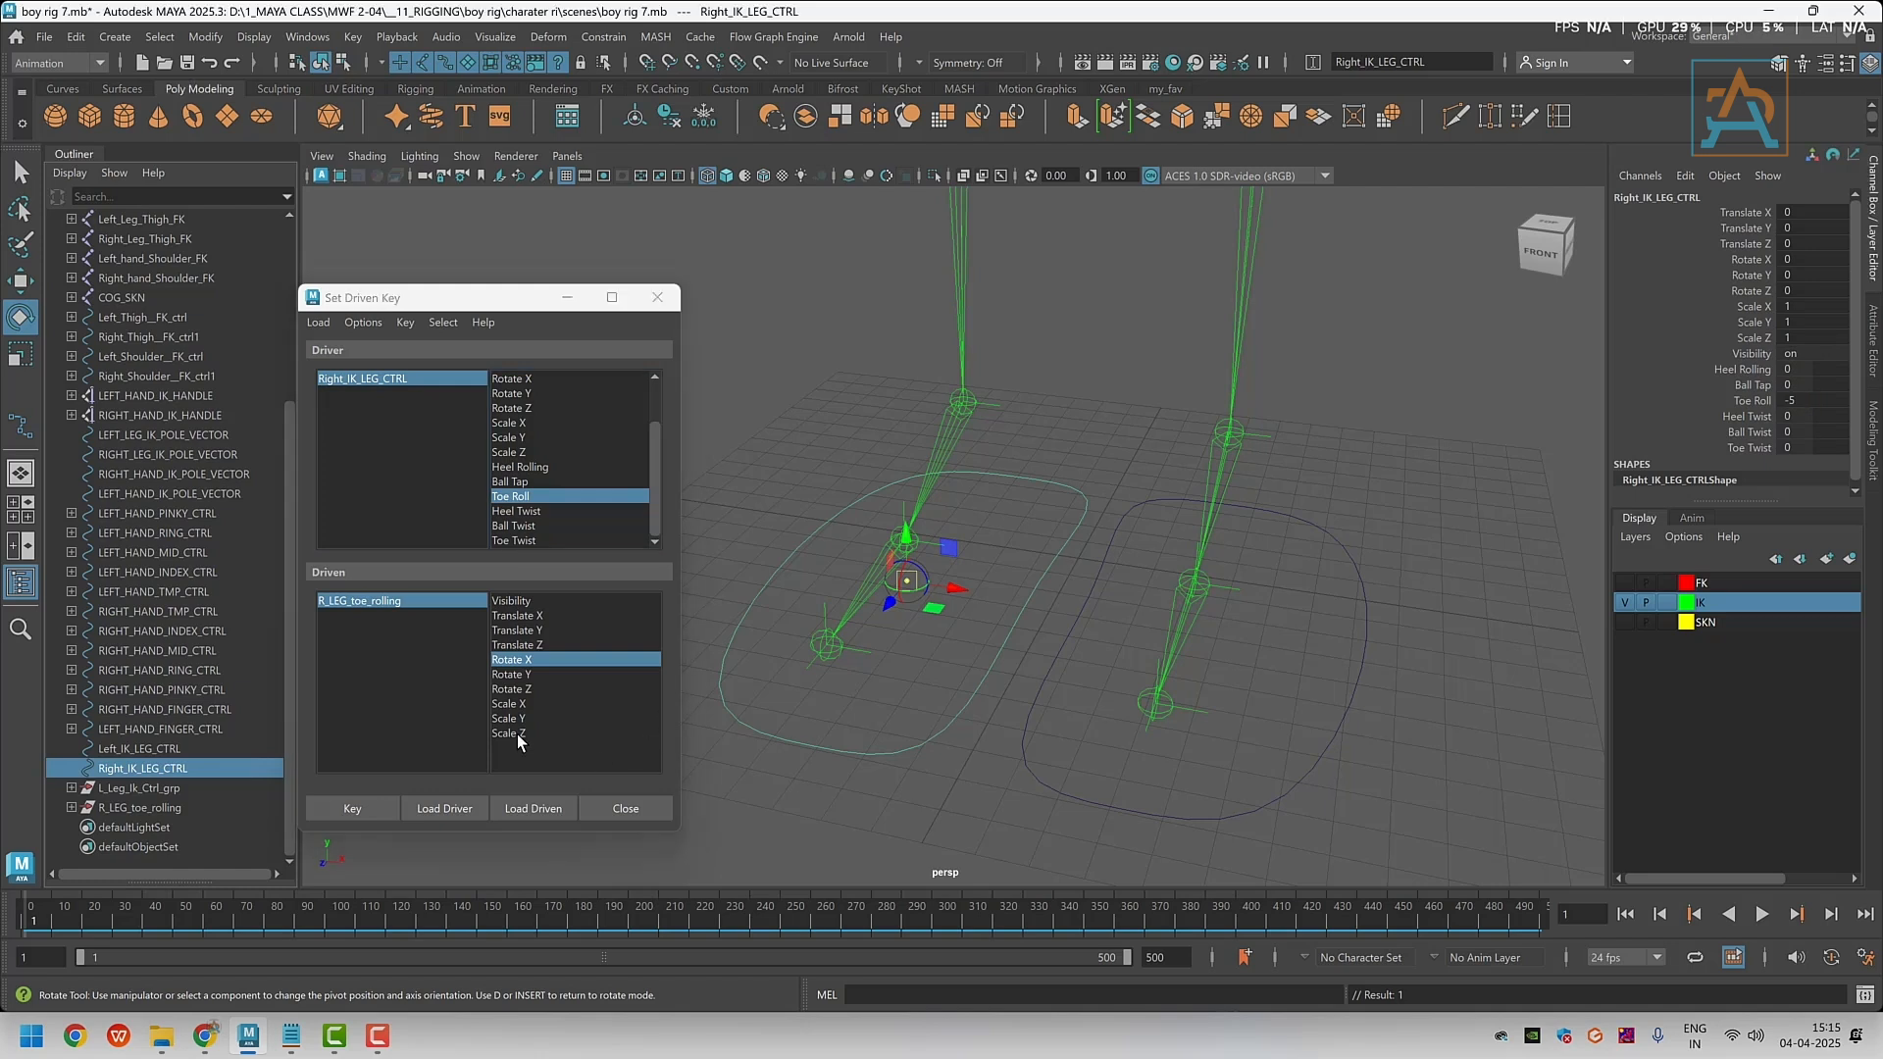
Try out the driven R_LEG_toe_rolling group's rotation in a side view, then set its Rotate X to 35
left_click(362, 600)
left_click(515, 659)
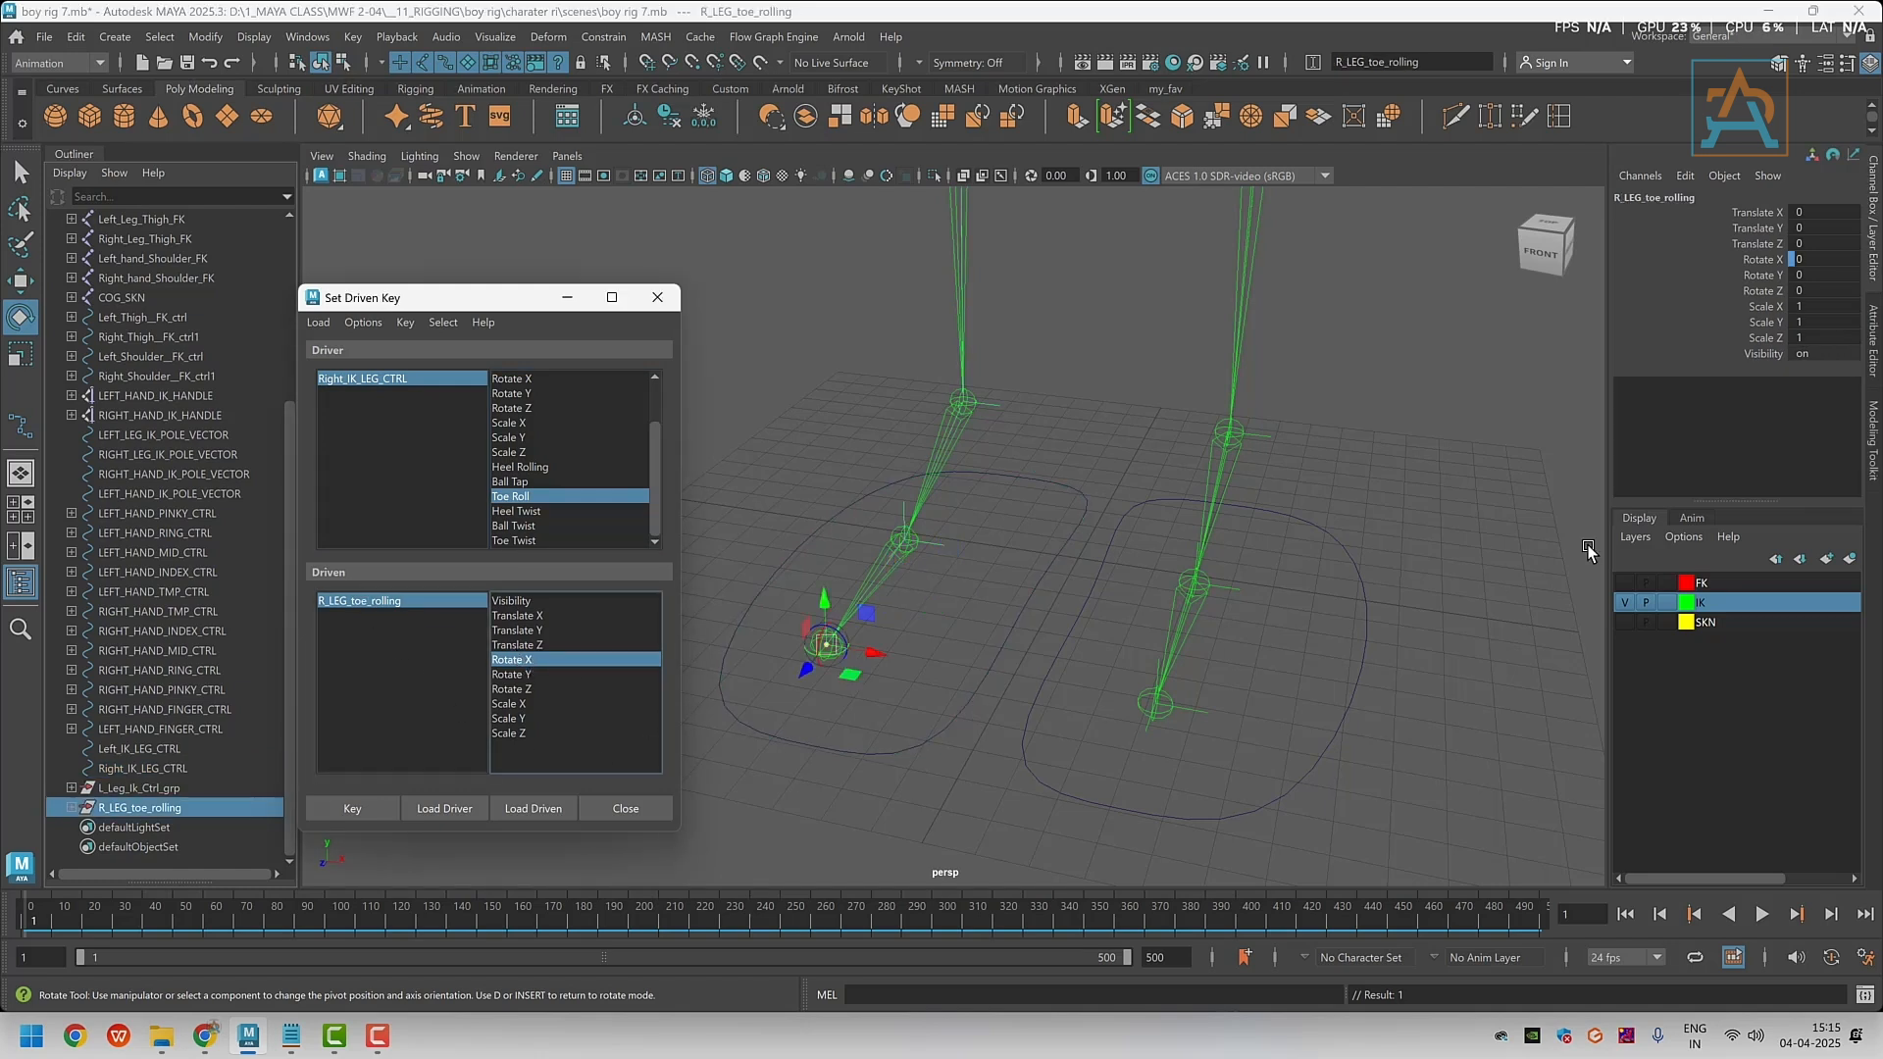
left_click_drag(1798, 252, 1834, 252, "ctrl")
left_click_drag(1078, 490, 1010, 550, "alt")
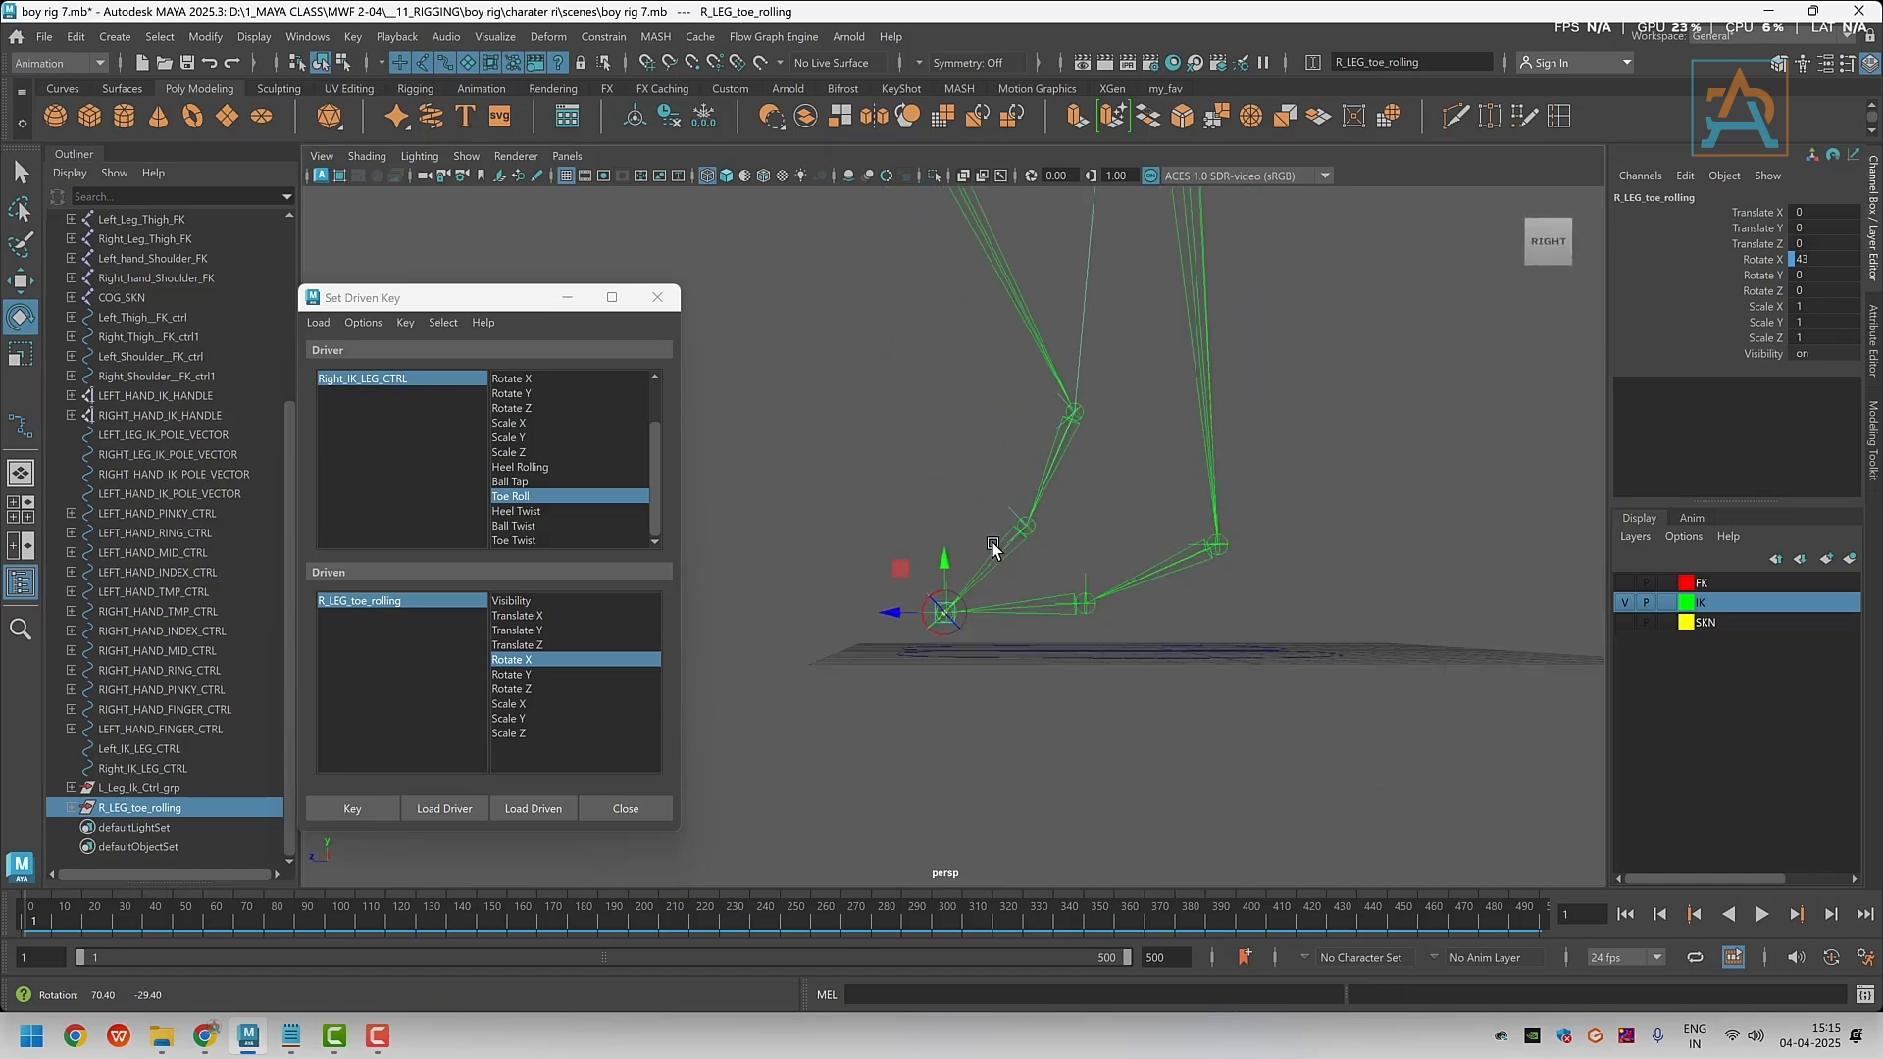
right_click_drag(1010, 550, 1244, 685, "alt")
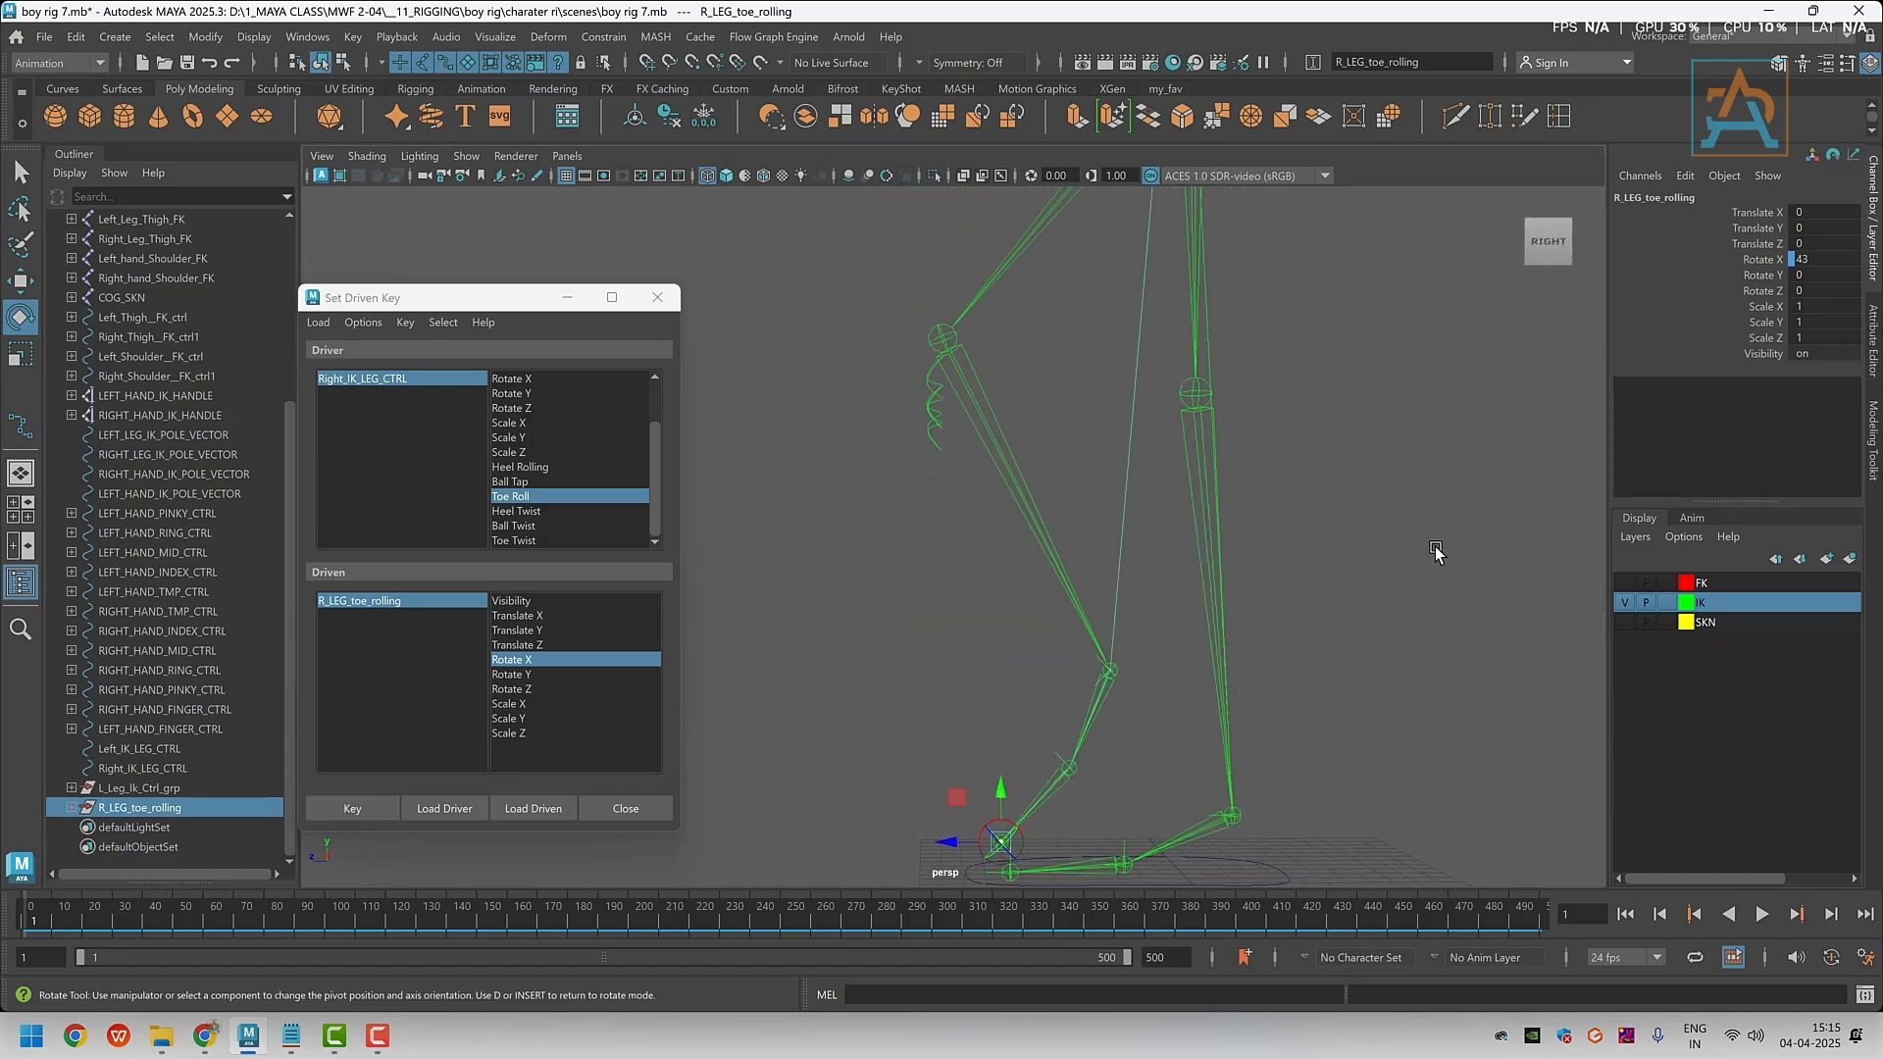
double_click(1819, 260)
type("35")
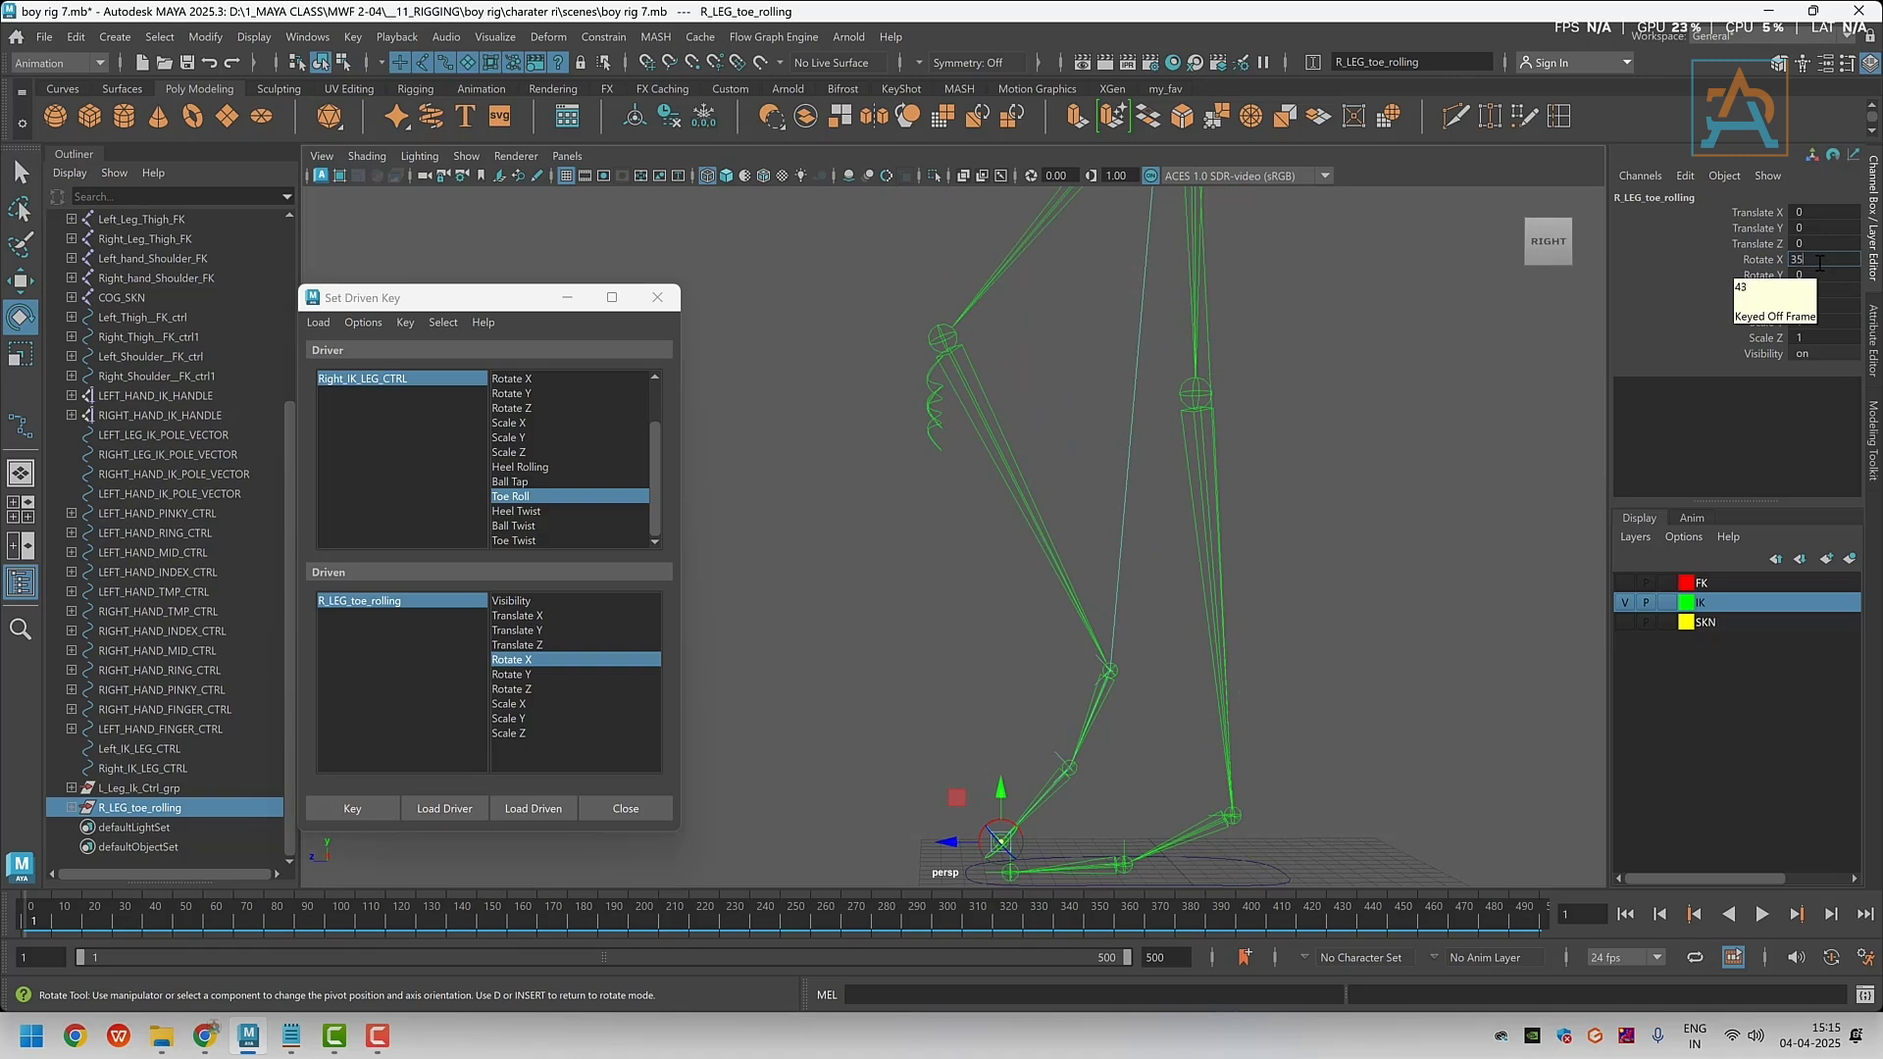
key("Return")
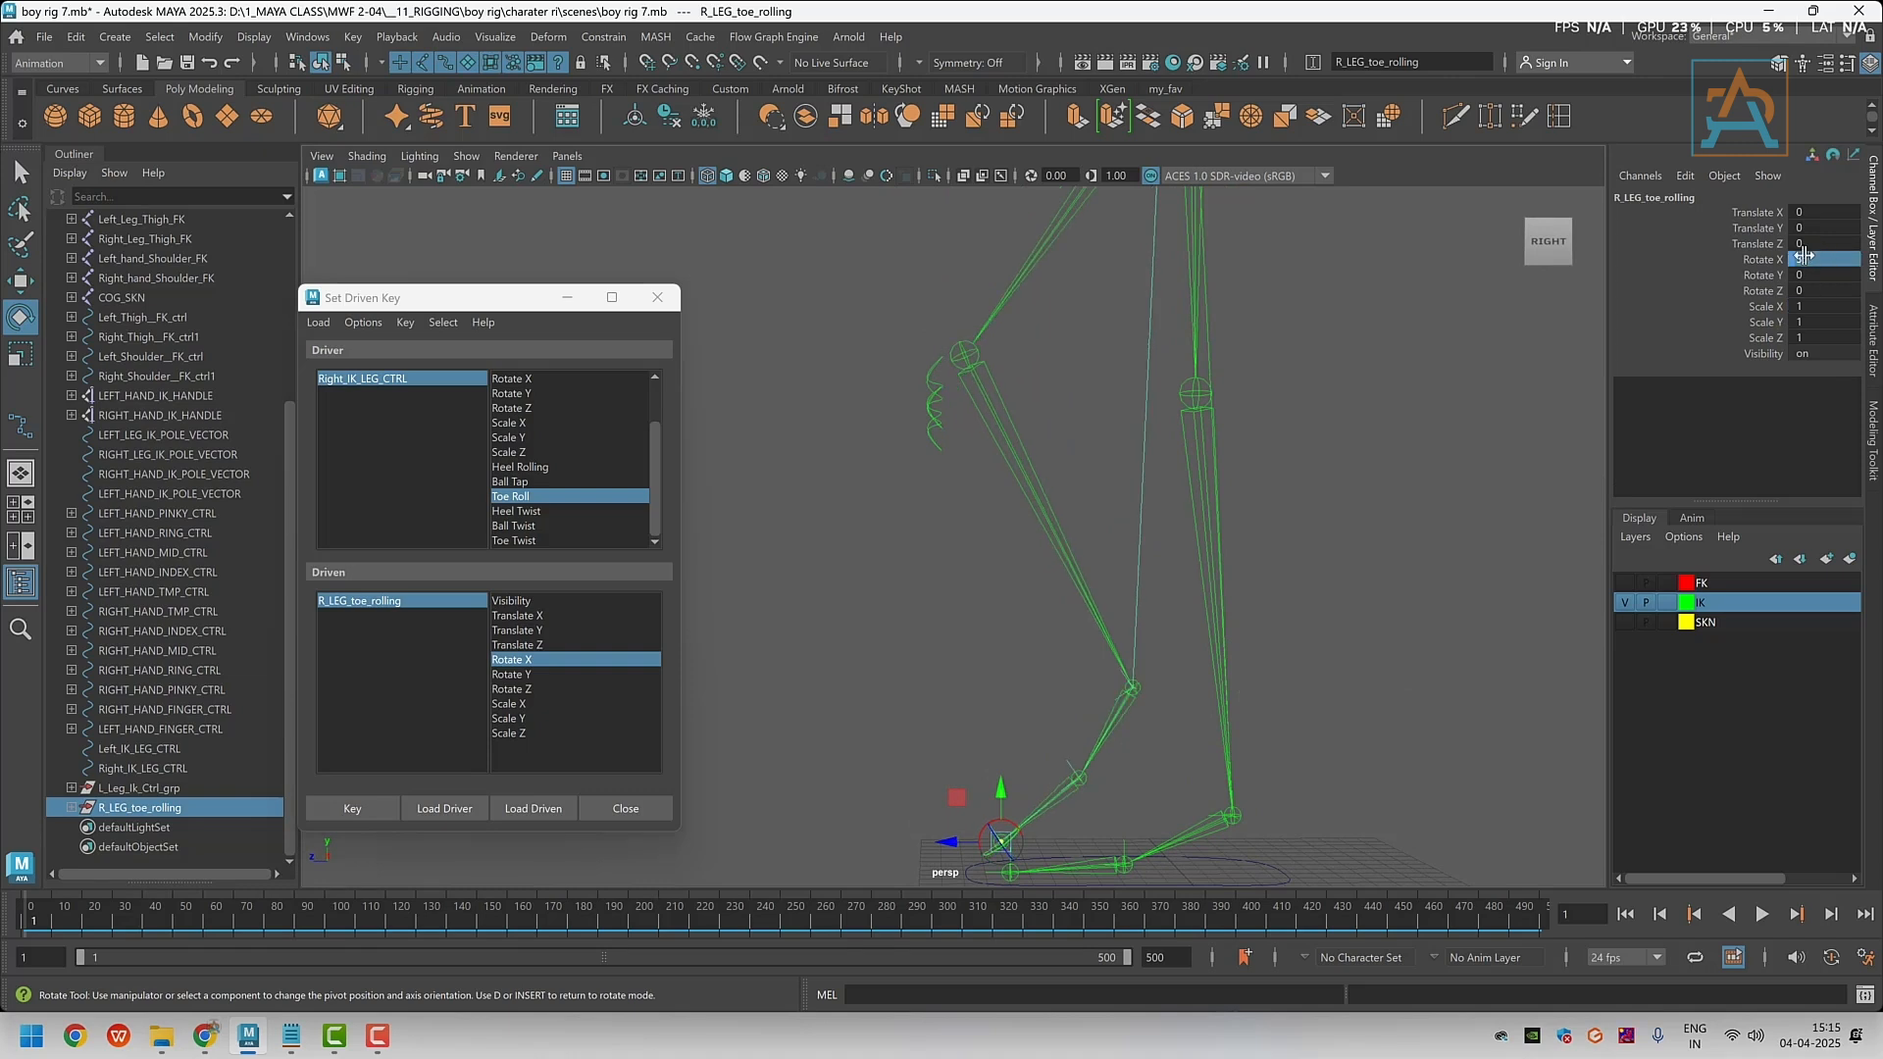
Set R_LEG_toe_rolling's Rotate X to 30 and key it against the driver's Toe Roll of -5
double_click(1804, 258)
type("30")
key("Return")
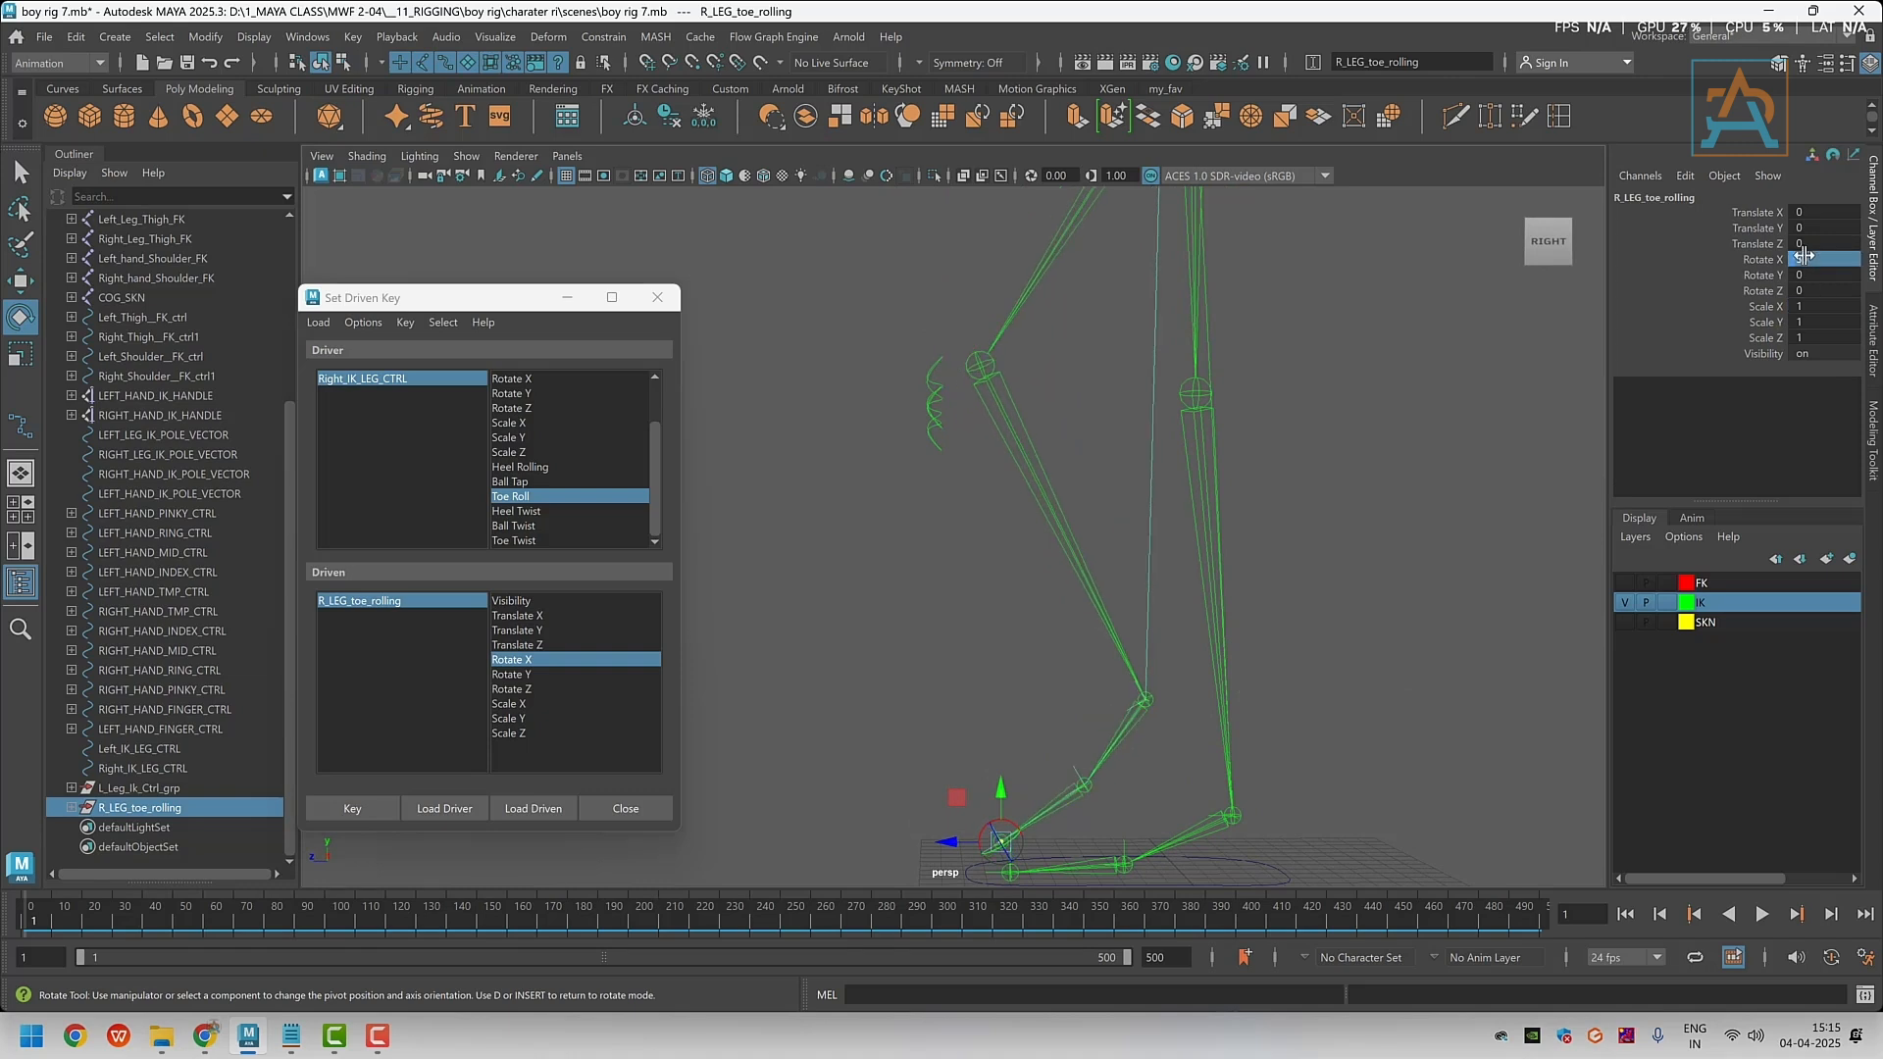
left_click(342, 812)
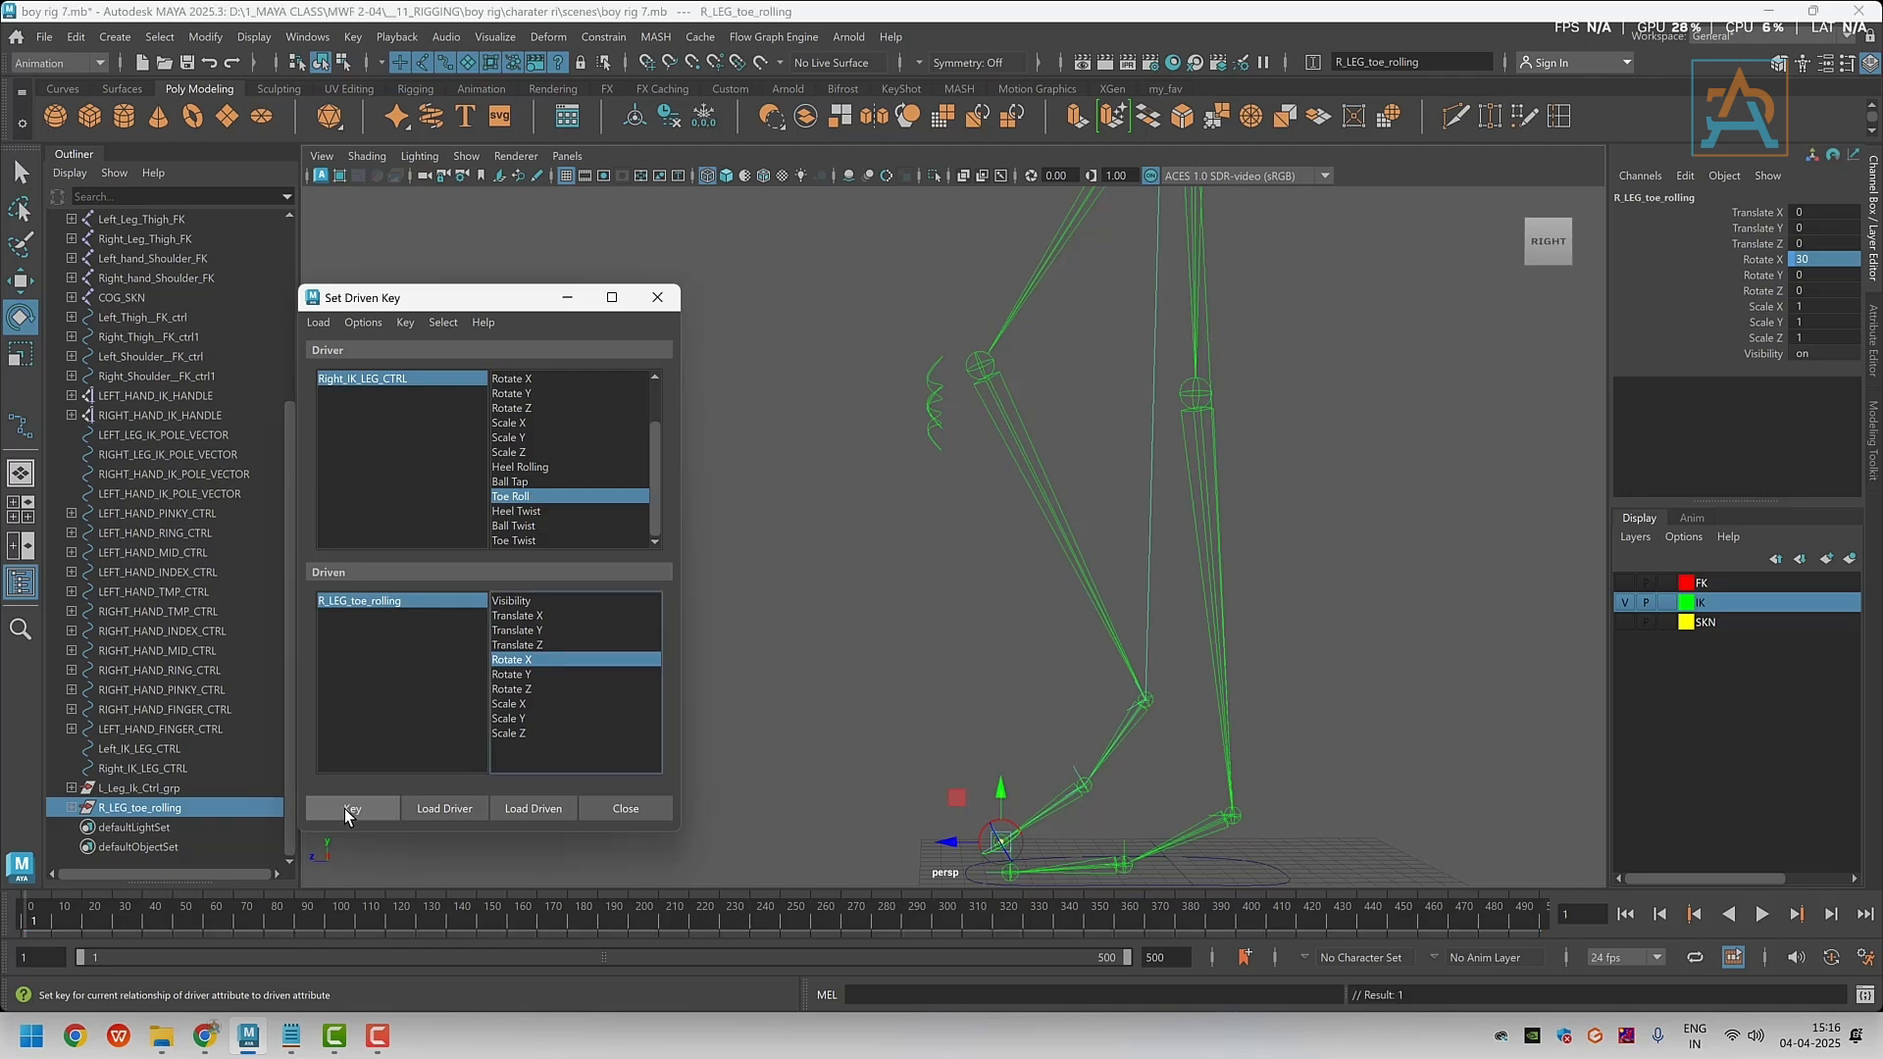
Set the Toe Roll attribute on the driver Right_IK_LEG_CTRL to 5
left_click(348, 380)
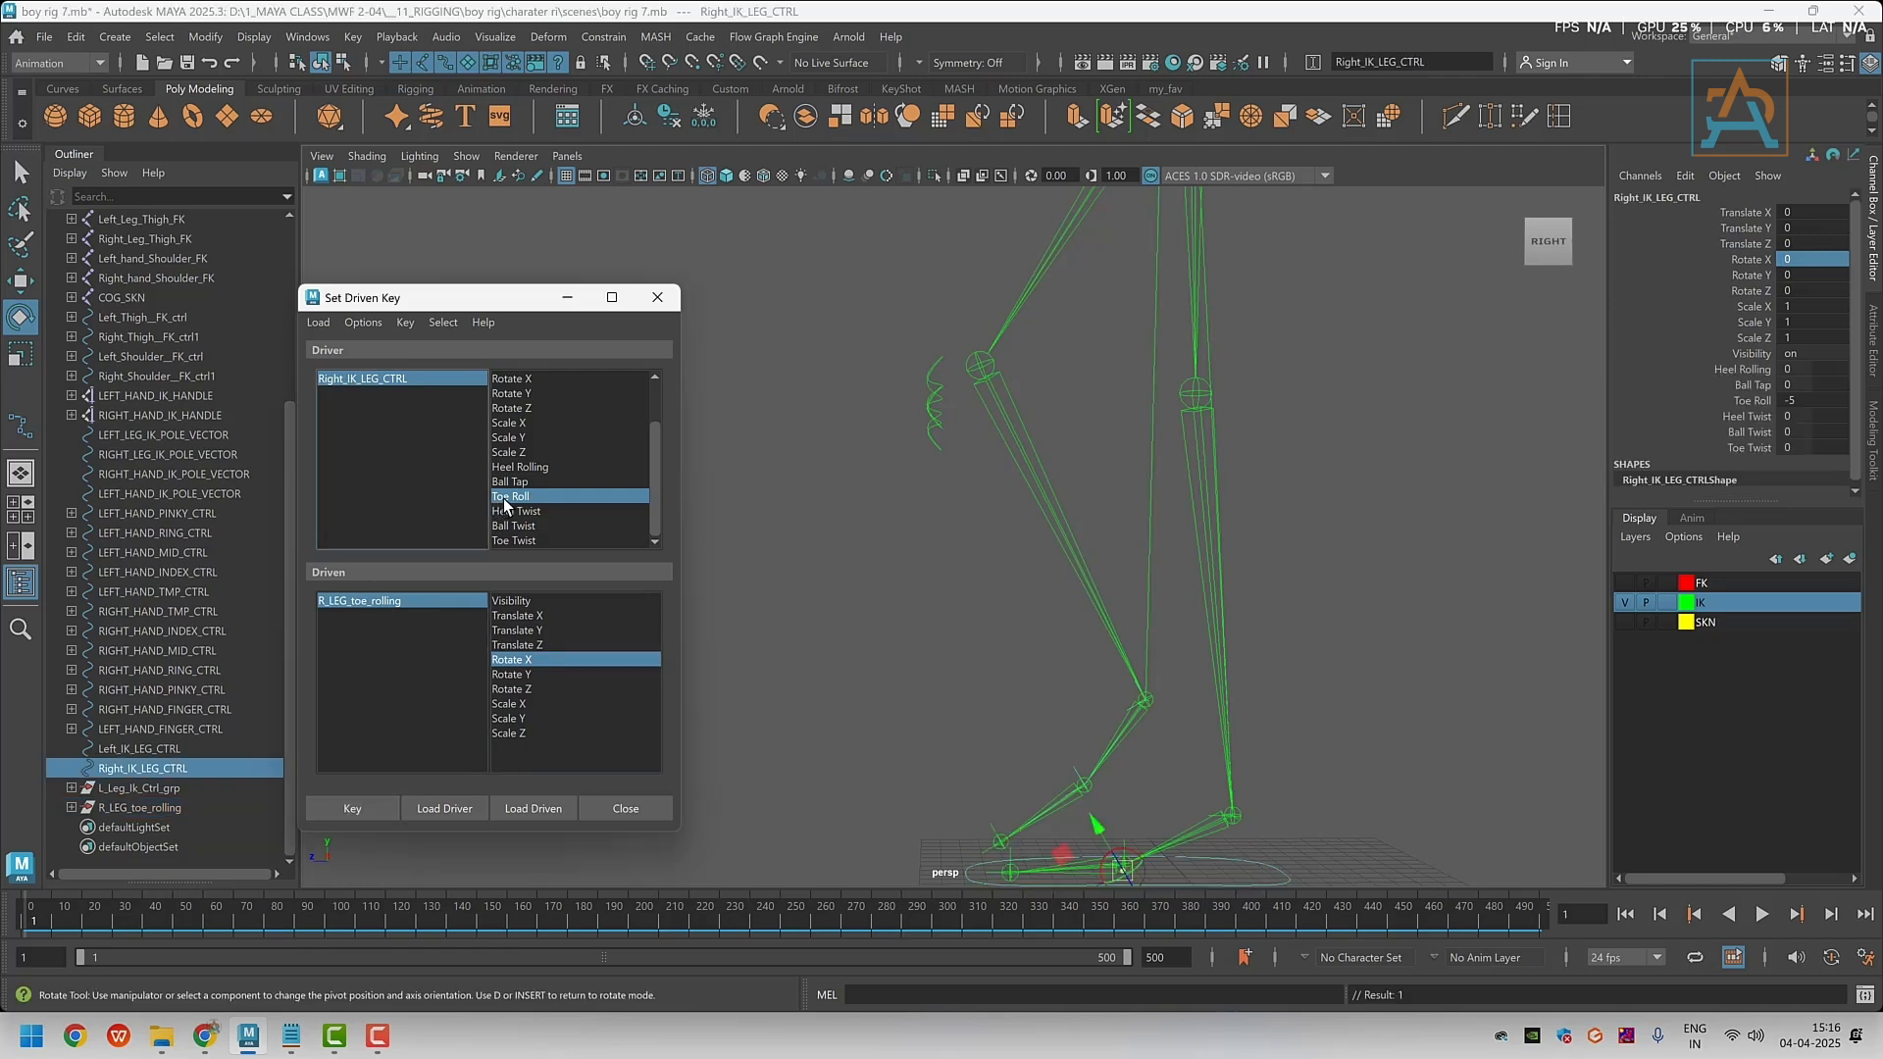
left_click(502, 498)
left_click_drag(1791, 401, 1849, 401)
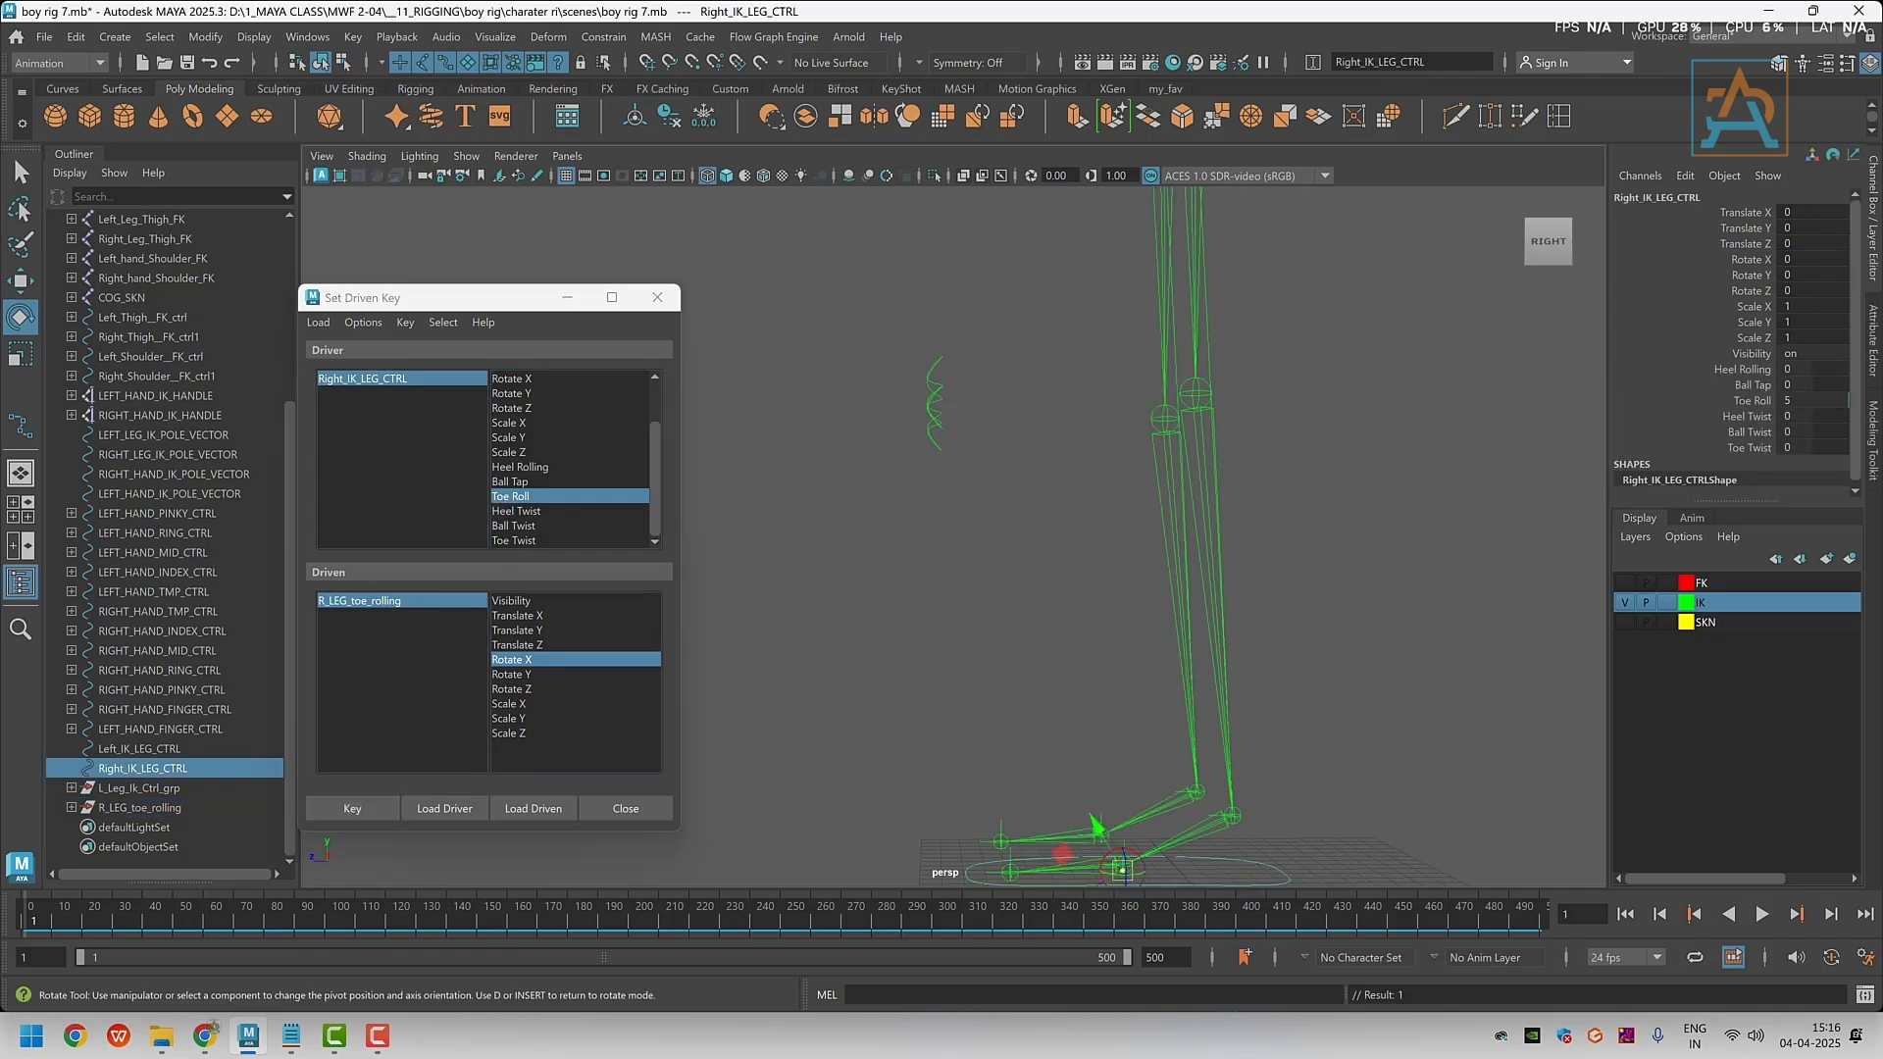
Set the driven R_LEG_toe_rolling group's Rotate X to -10 and key it against the driver's Toe Roll
left_click(328, 601)
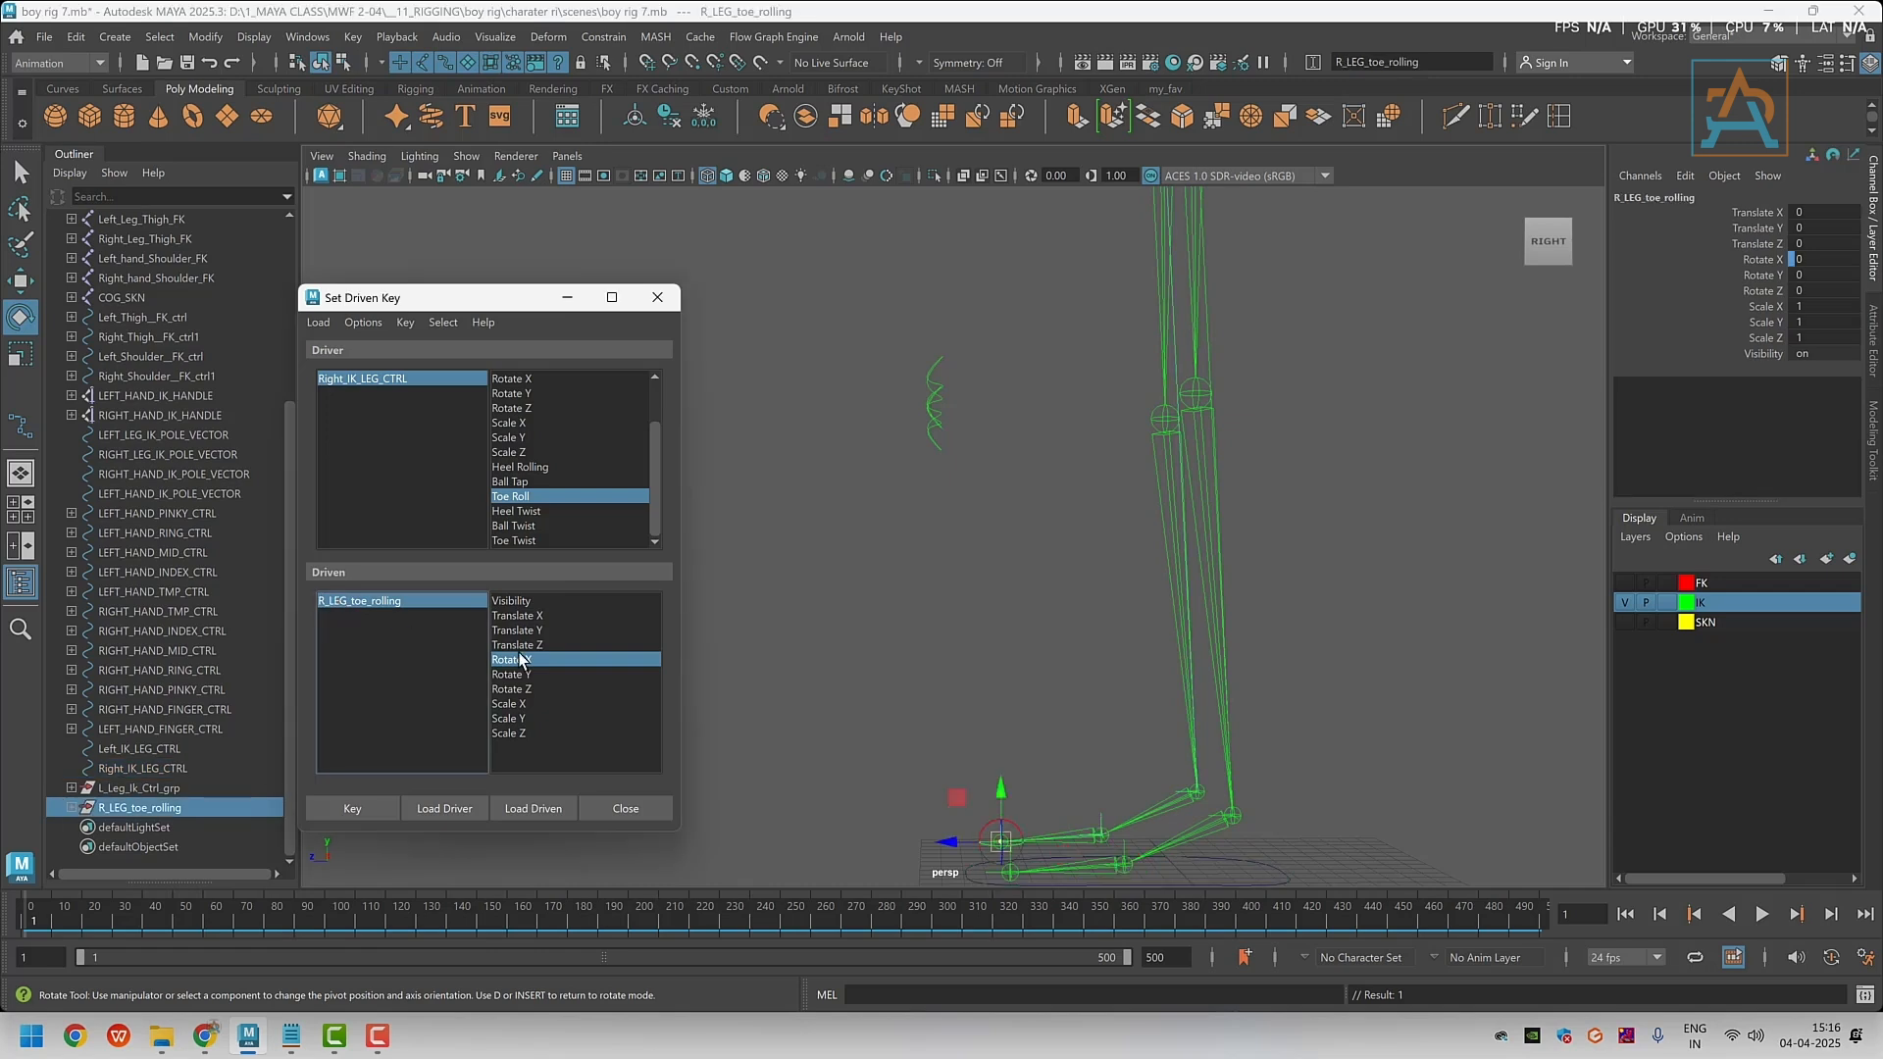
left_click(516, 662)
left_click_drag(1811, 259, 1773, 259)
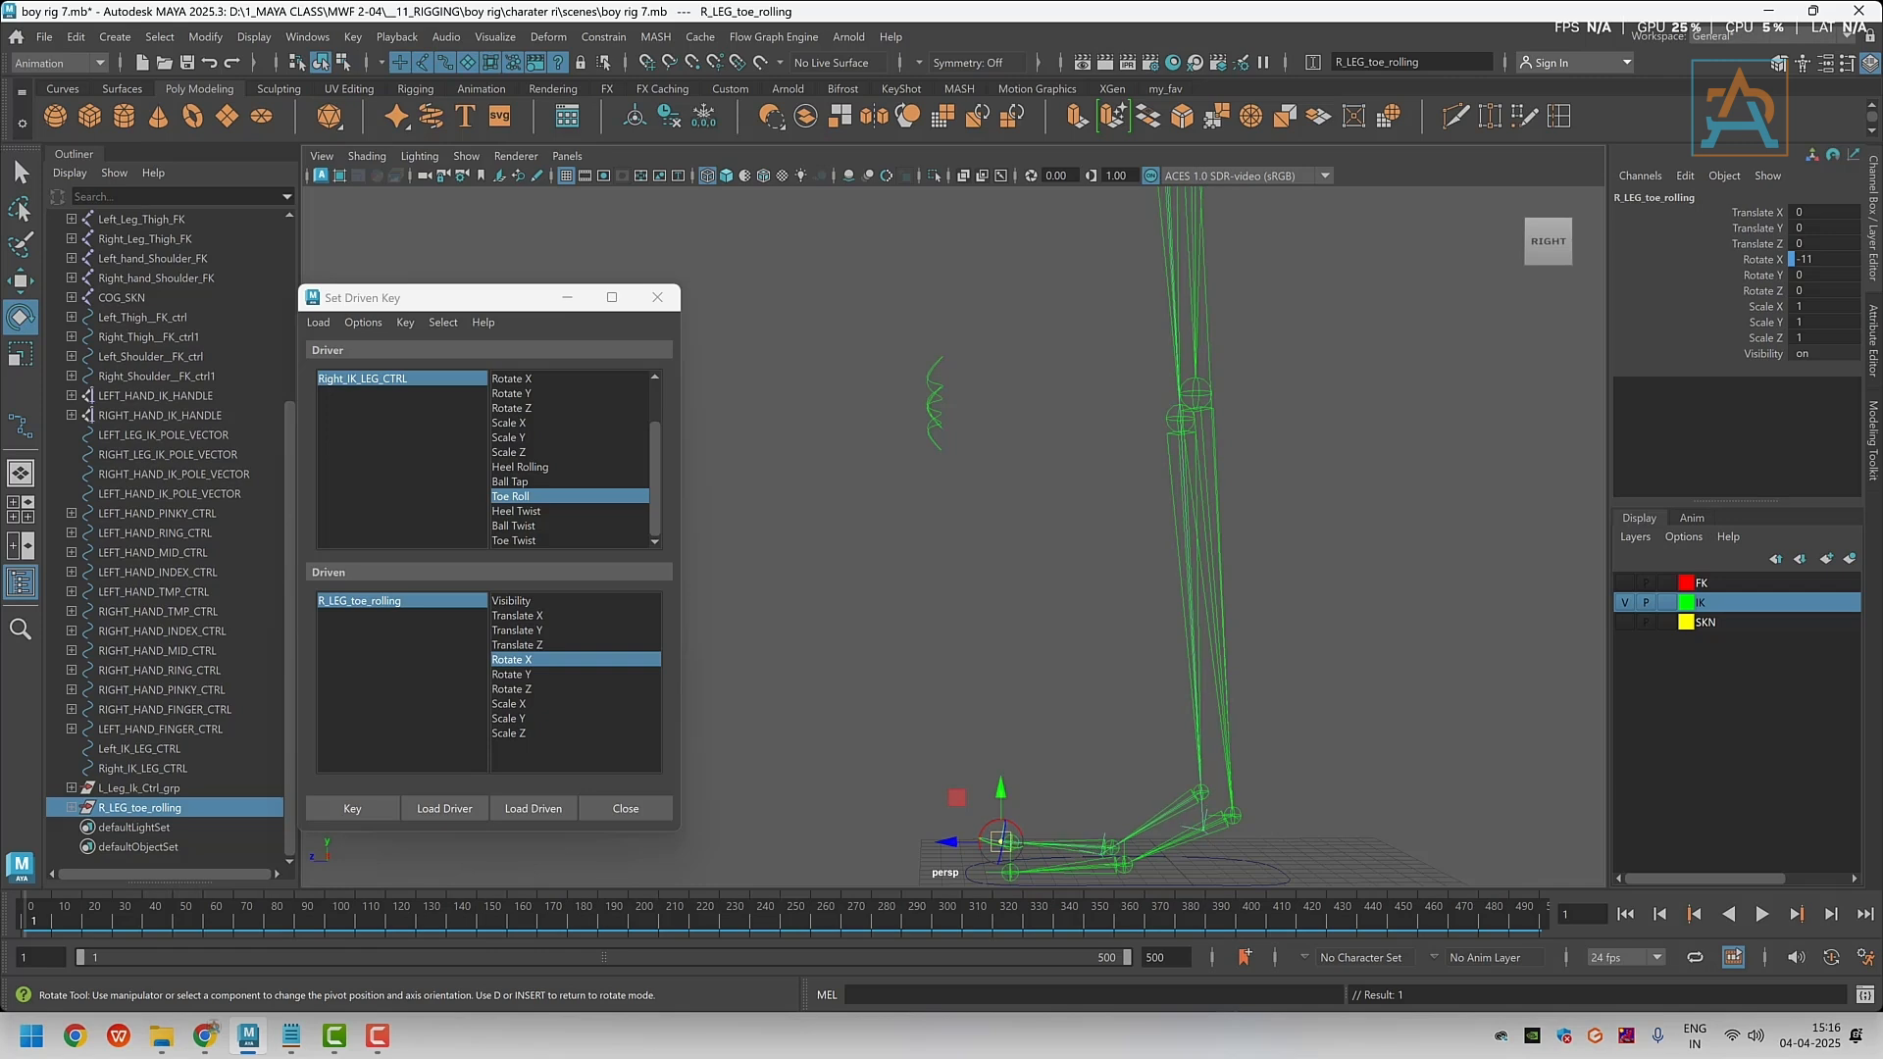
left_click_drag(1773, 259, 1776, 259)
left_click(360, 808)
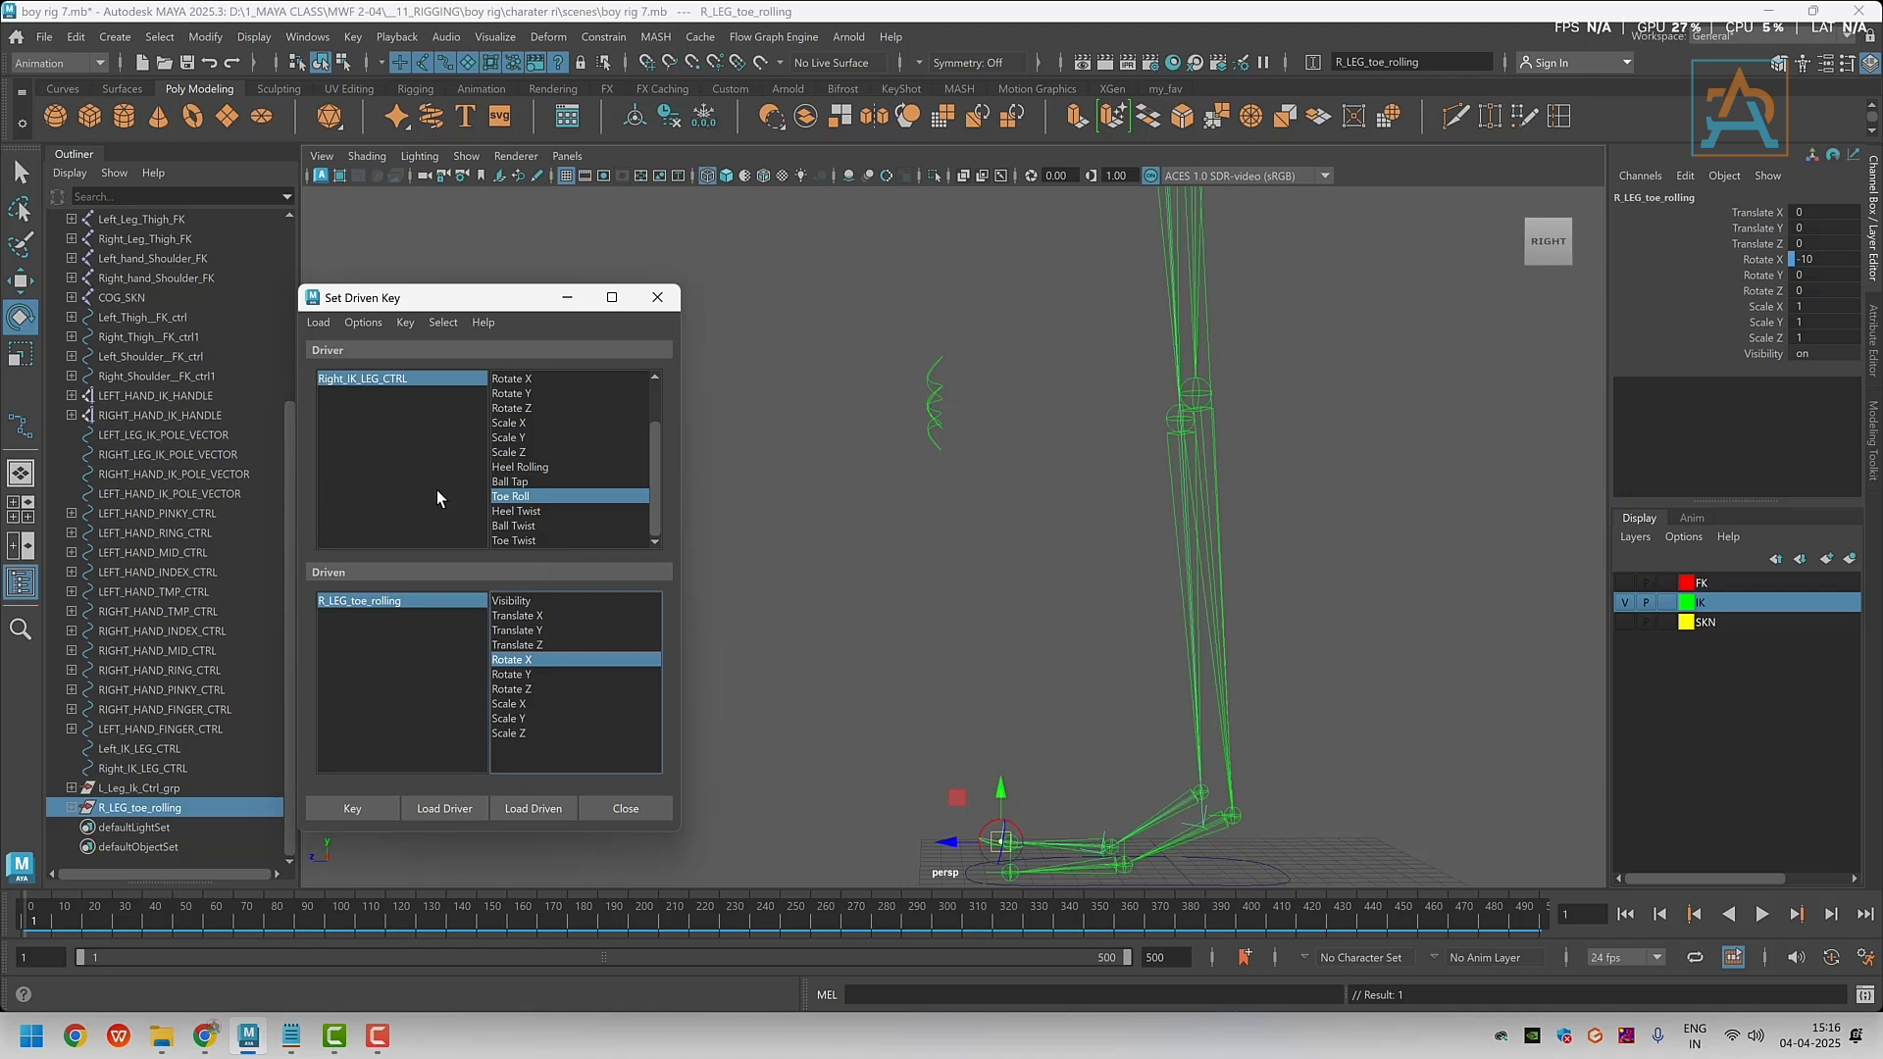
left_click(356, 810)
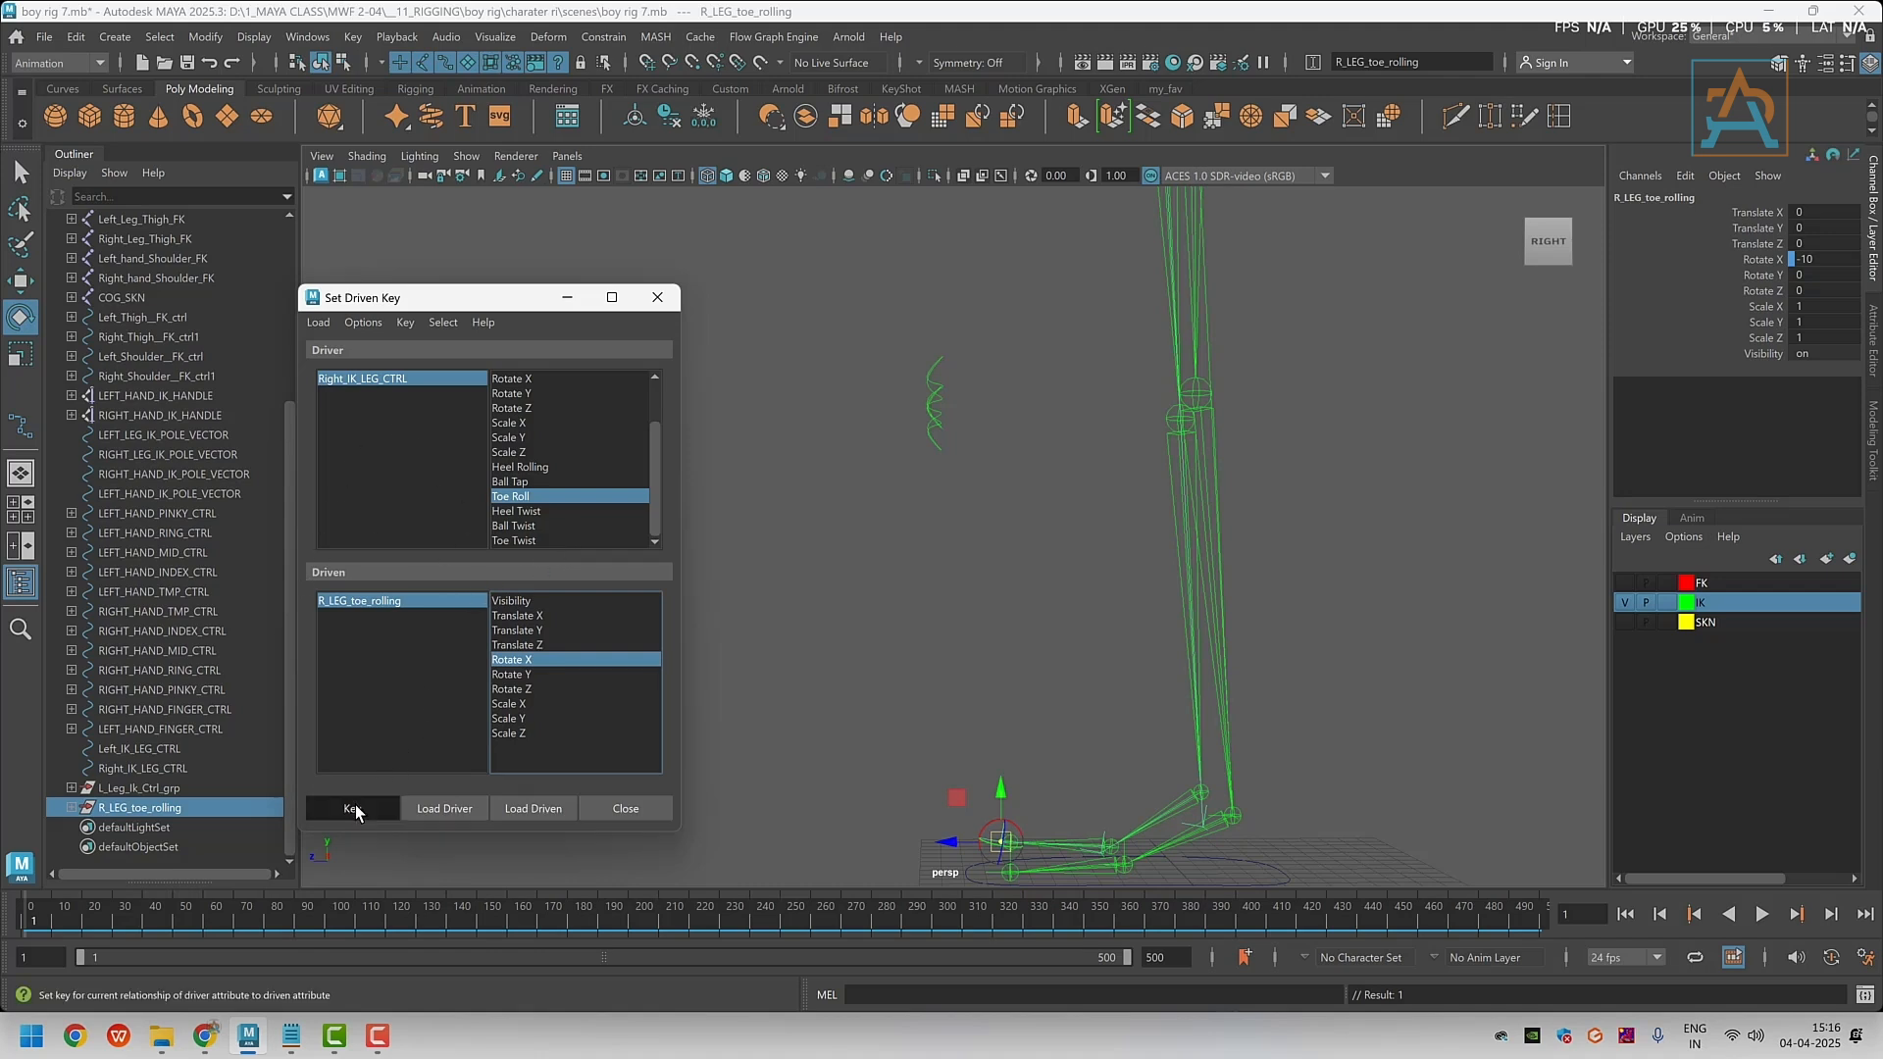
Minimize the Set Driven Key window and reset Toe Roll on Right_IK_LEG_CTRL to 0
left_click(567, 297)
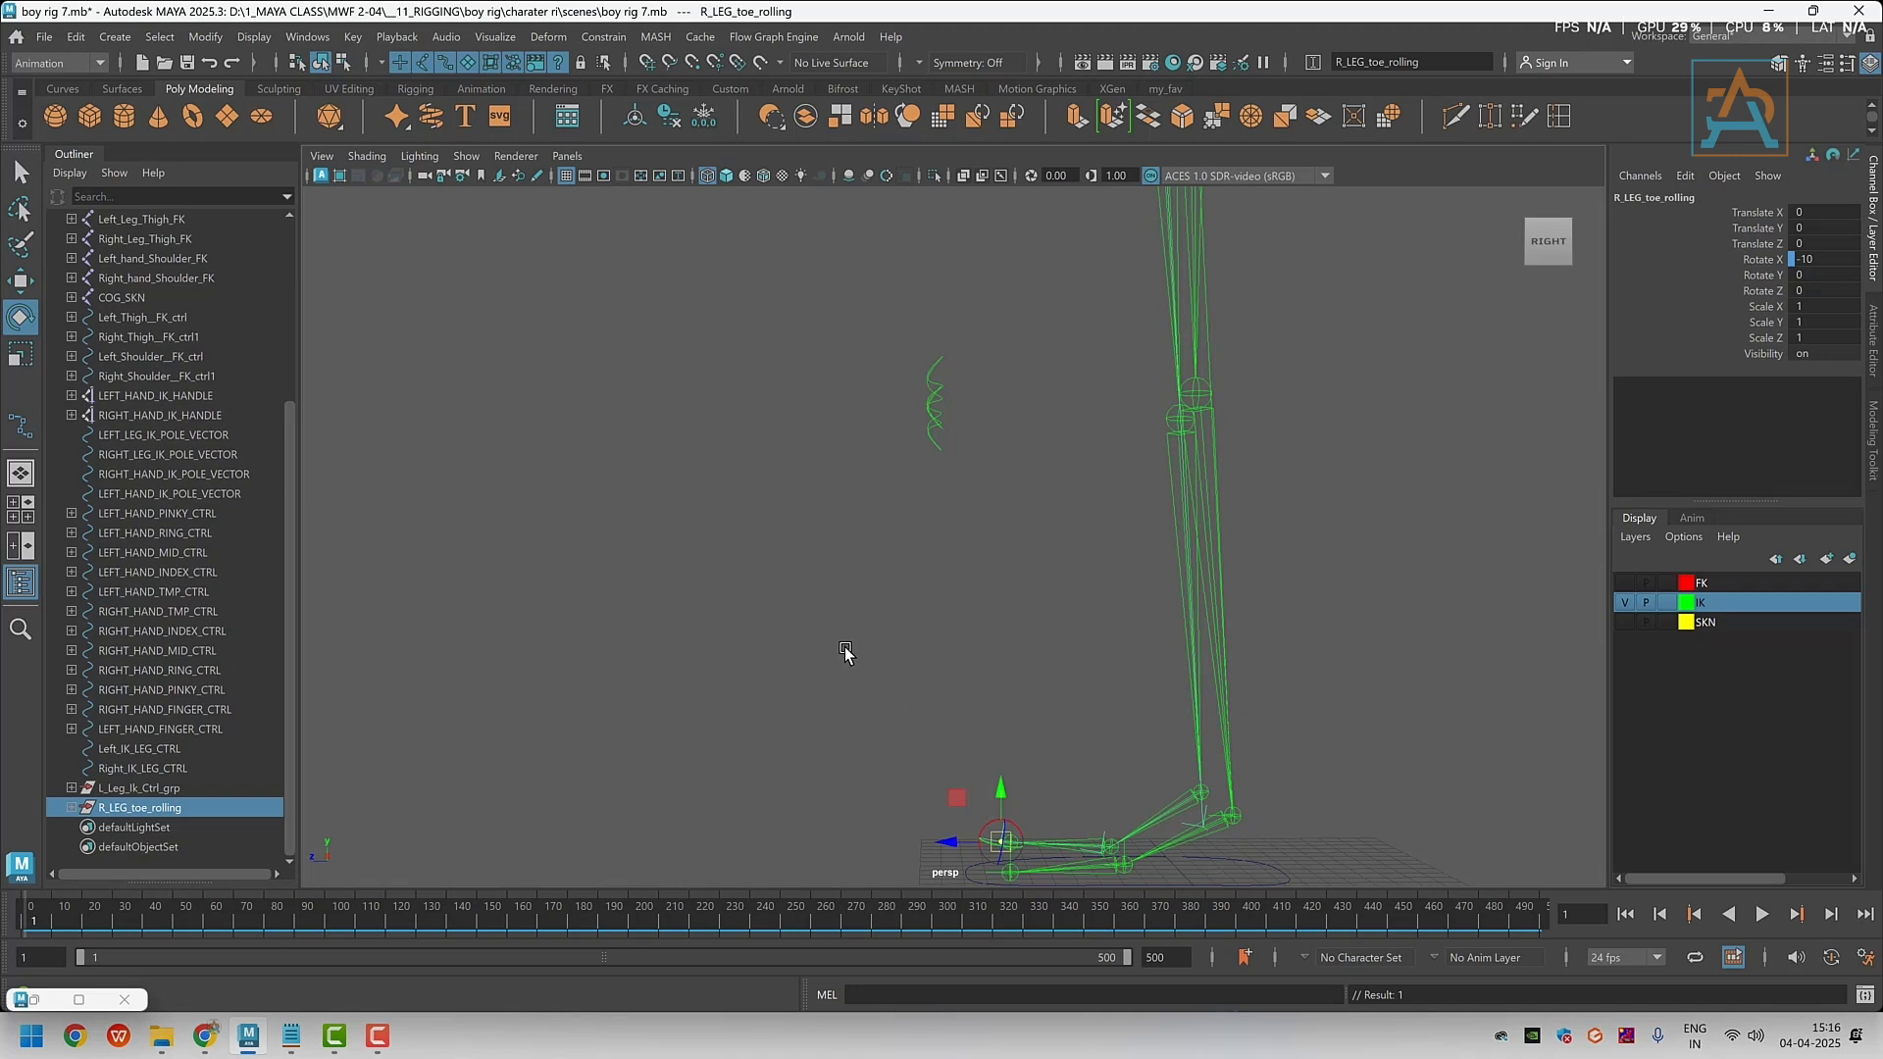
left_click_drag(844, 651, 905, 723, "alt")
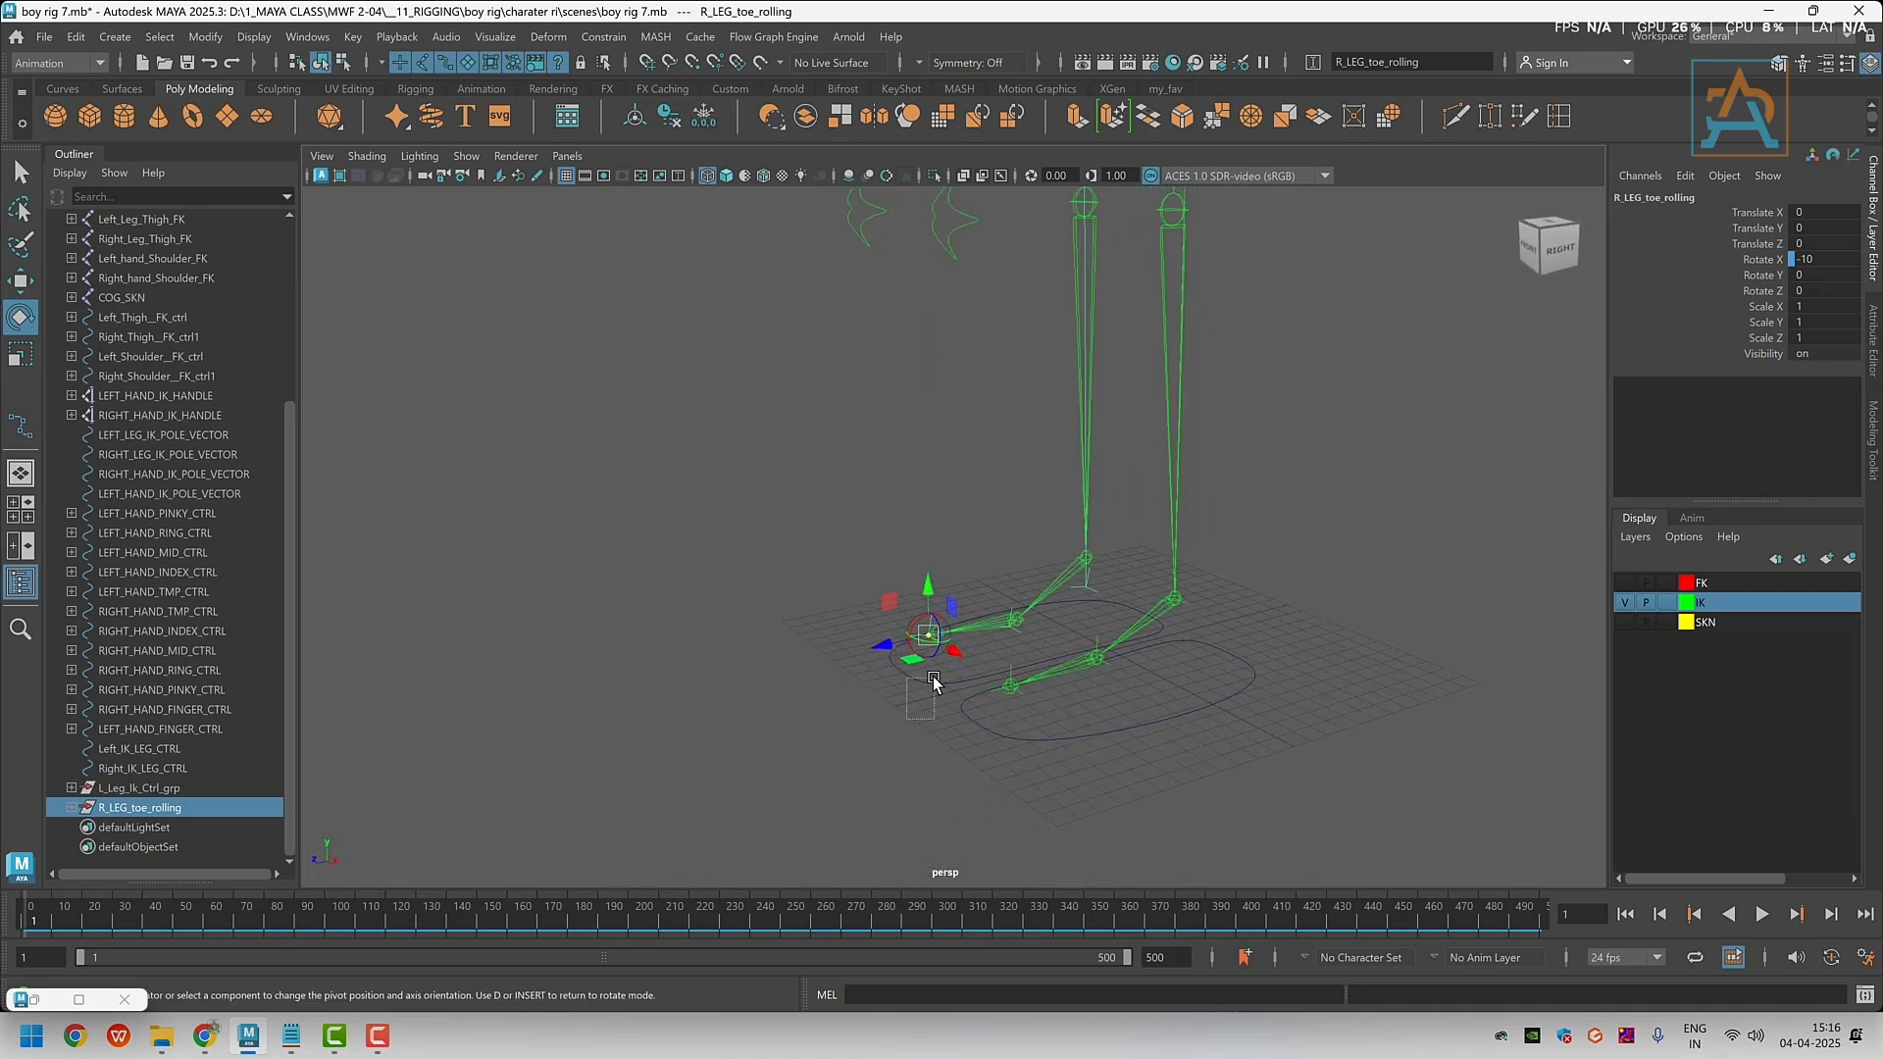
left_click(933, 683)
left_click(1794, 400)
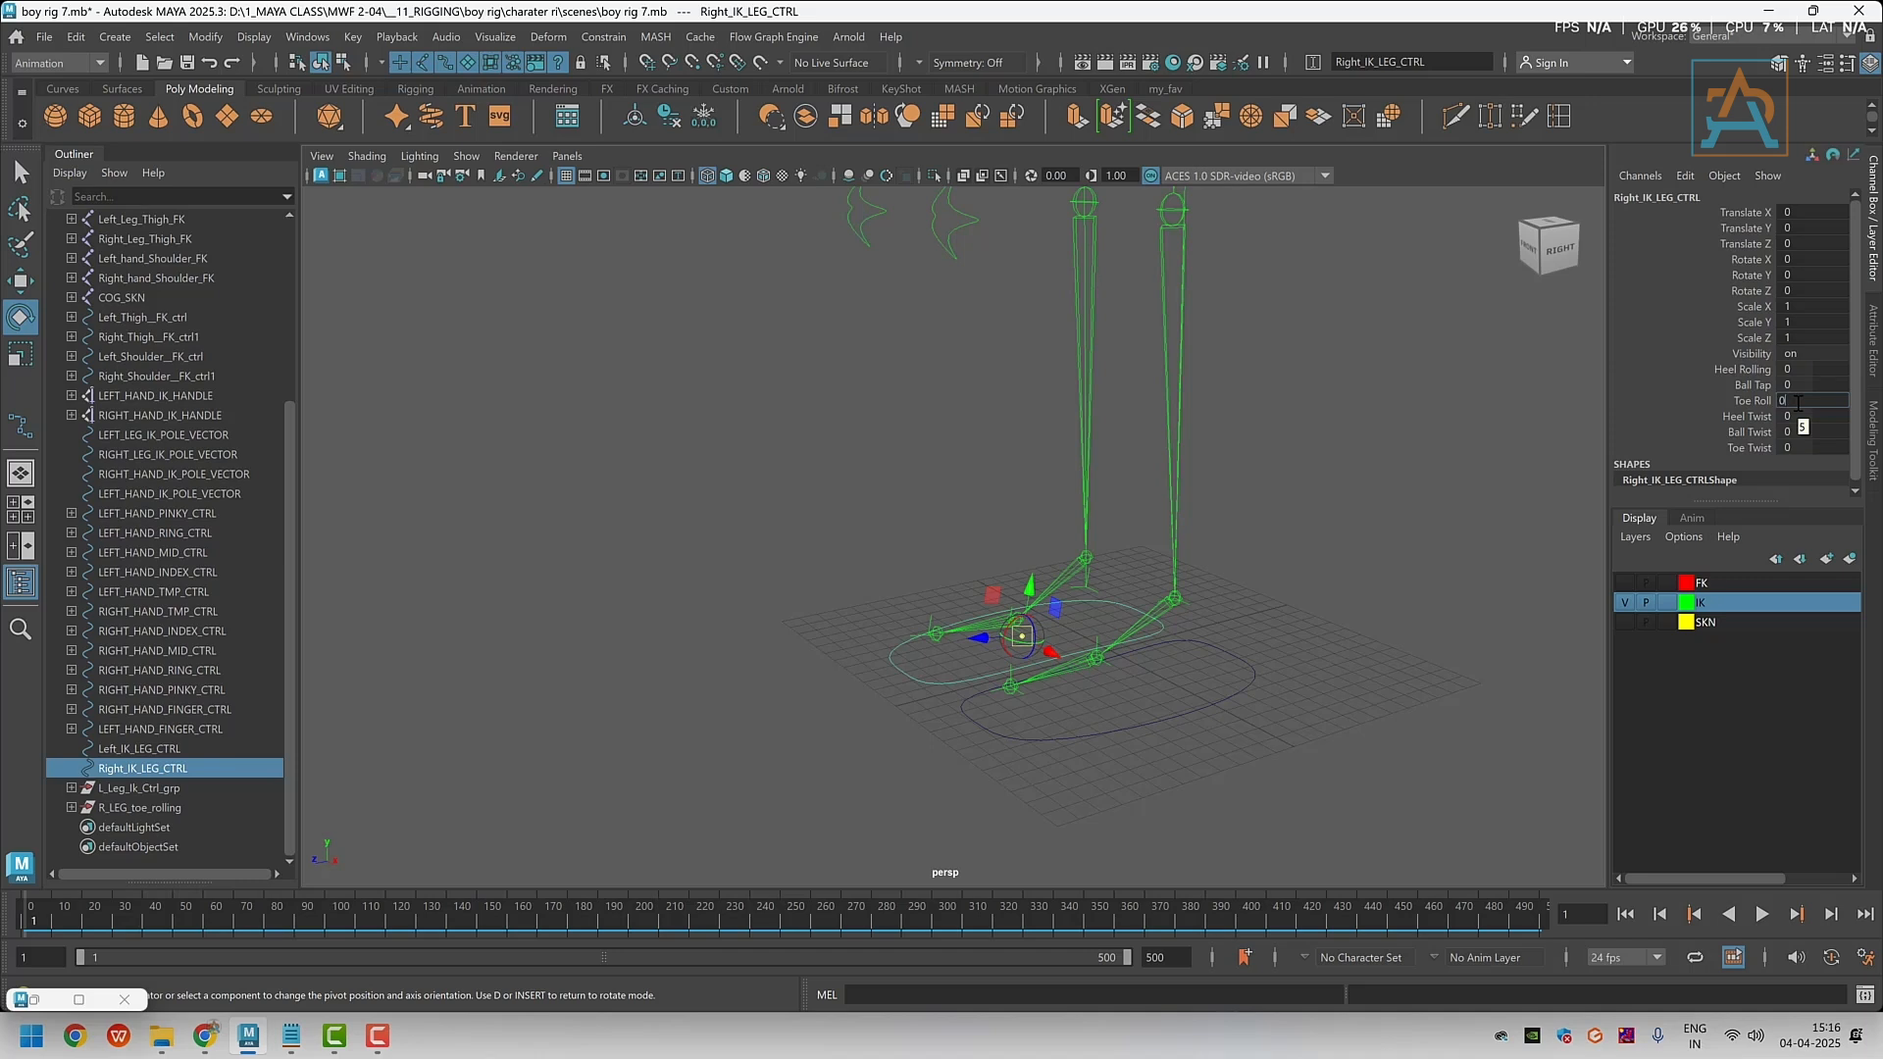
type("0")
key("Return")
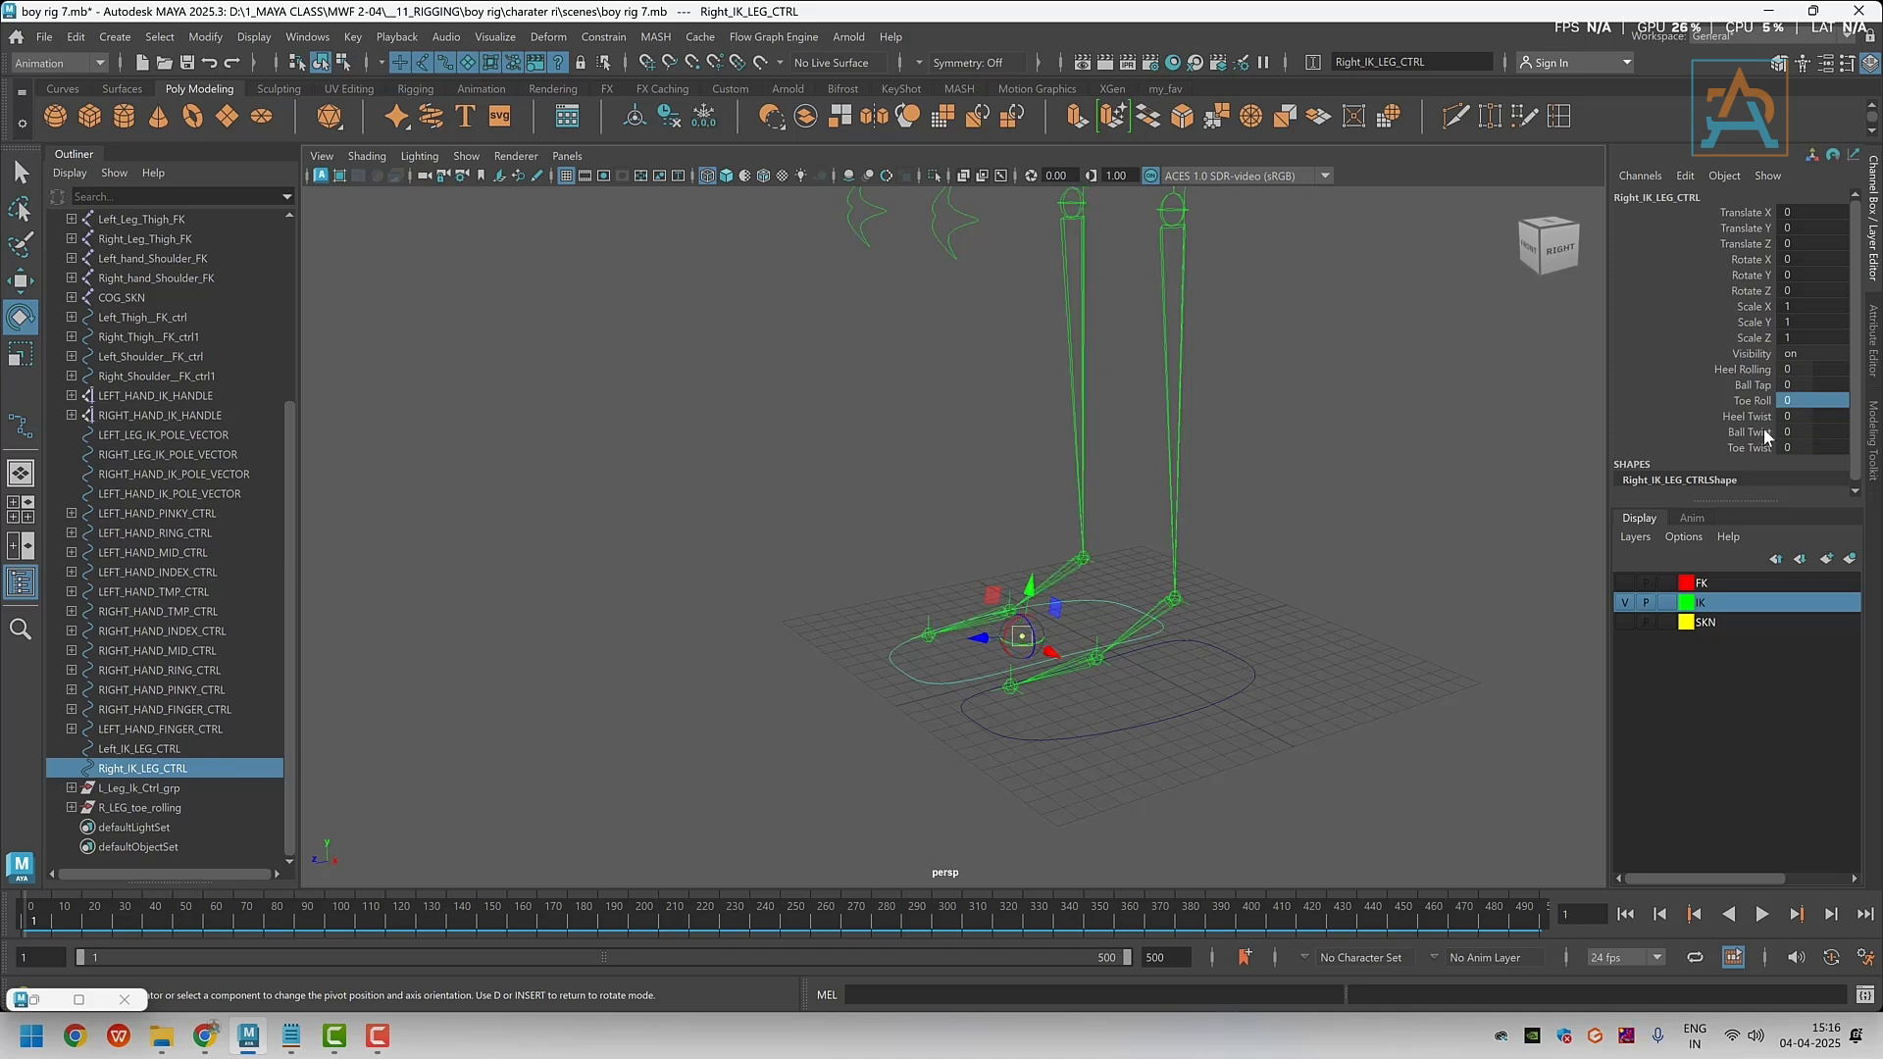
Group R_LEG_toe_rolling under a new parent group and name that group R_LEG_Heel_Twisting
left_click_drag(875, 778, 845, 731, "alt")
left_click(142, 807)
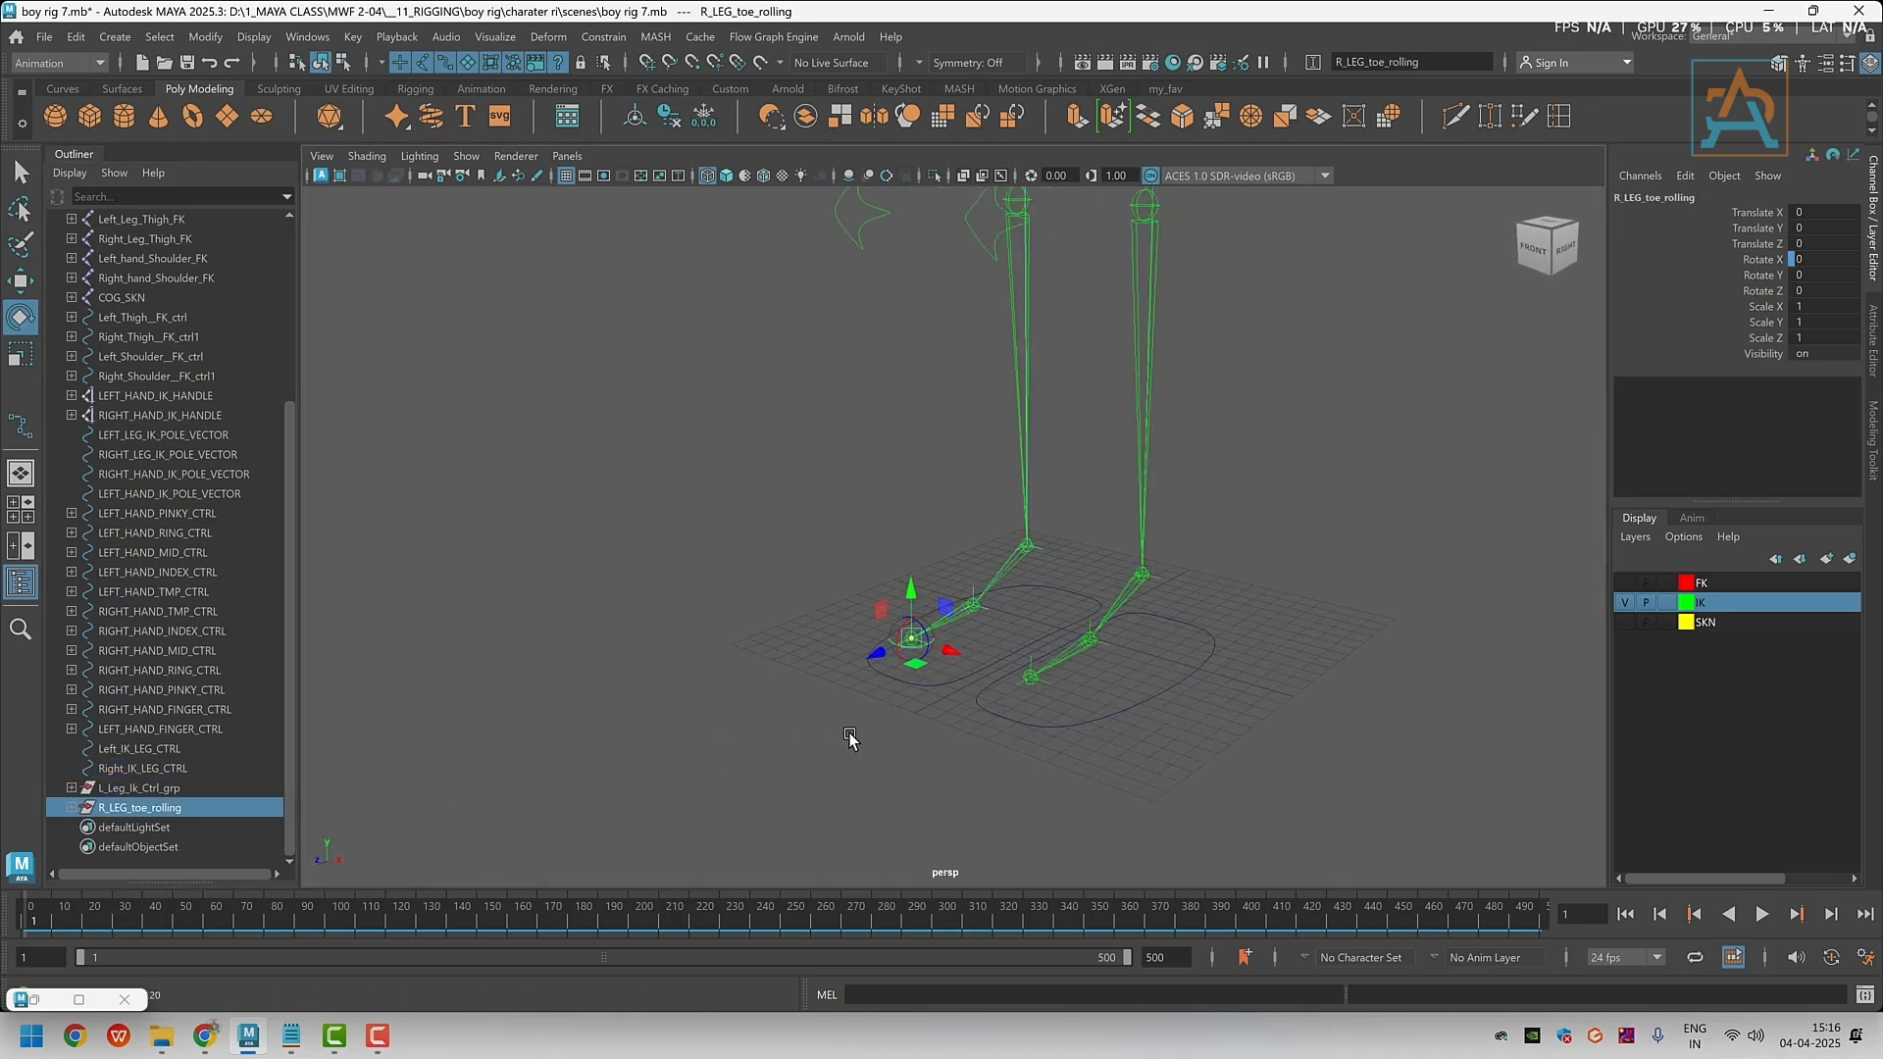
scroll(844, 732, "up", 3)
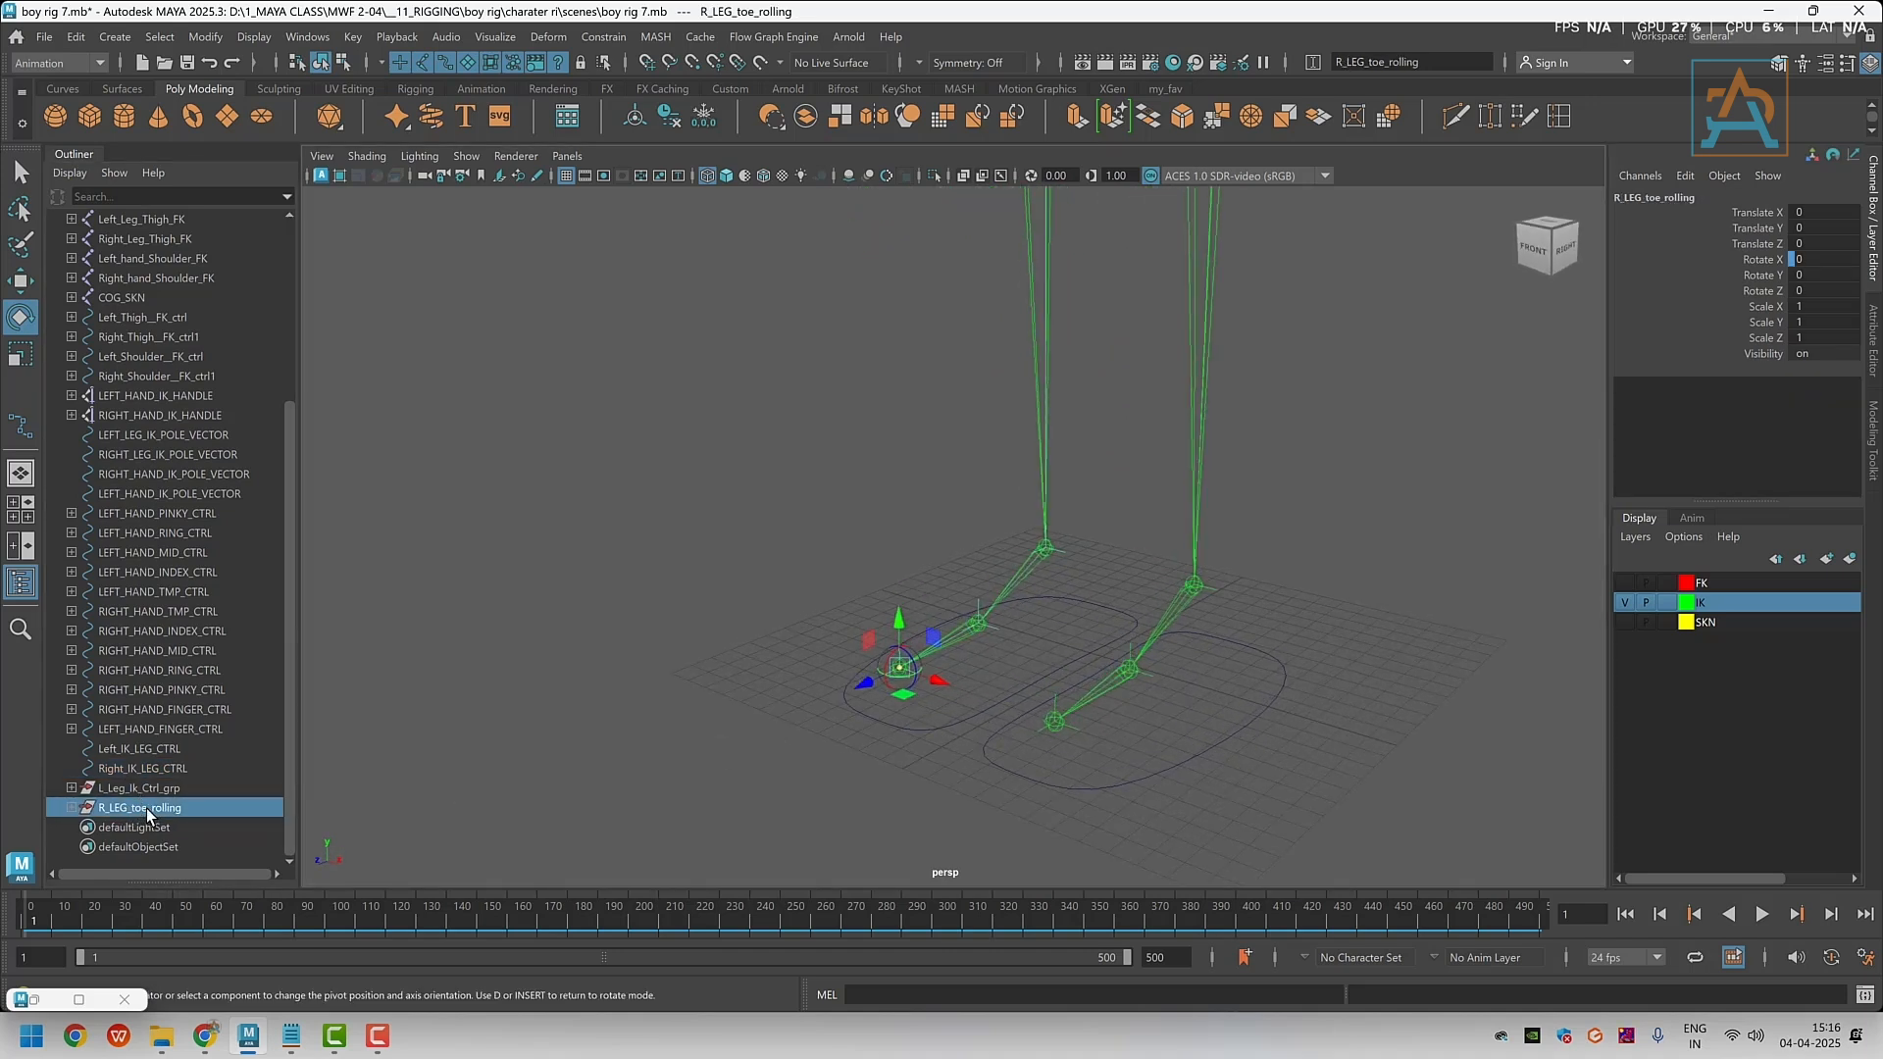
double_click(177, 810)
key("ctrl+c")
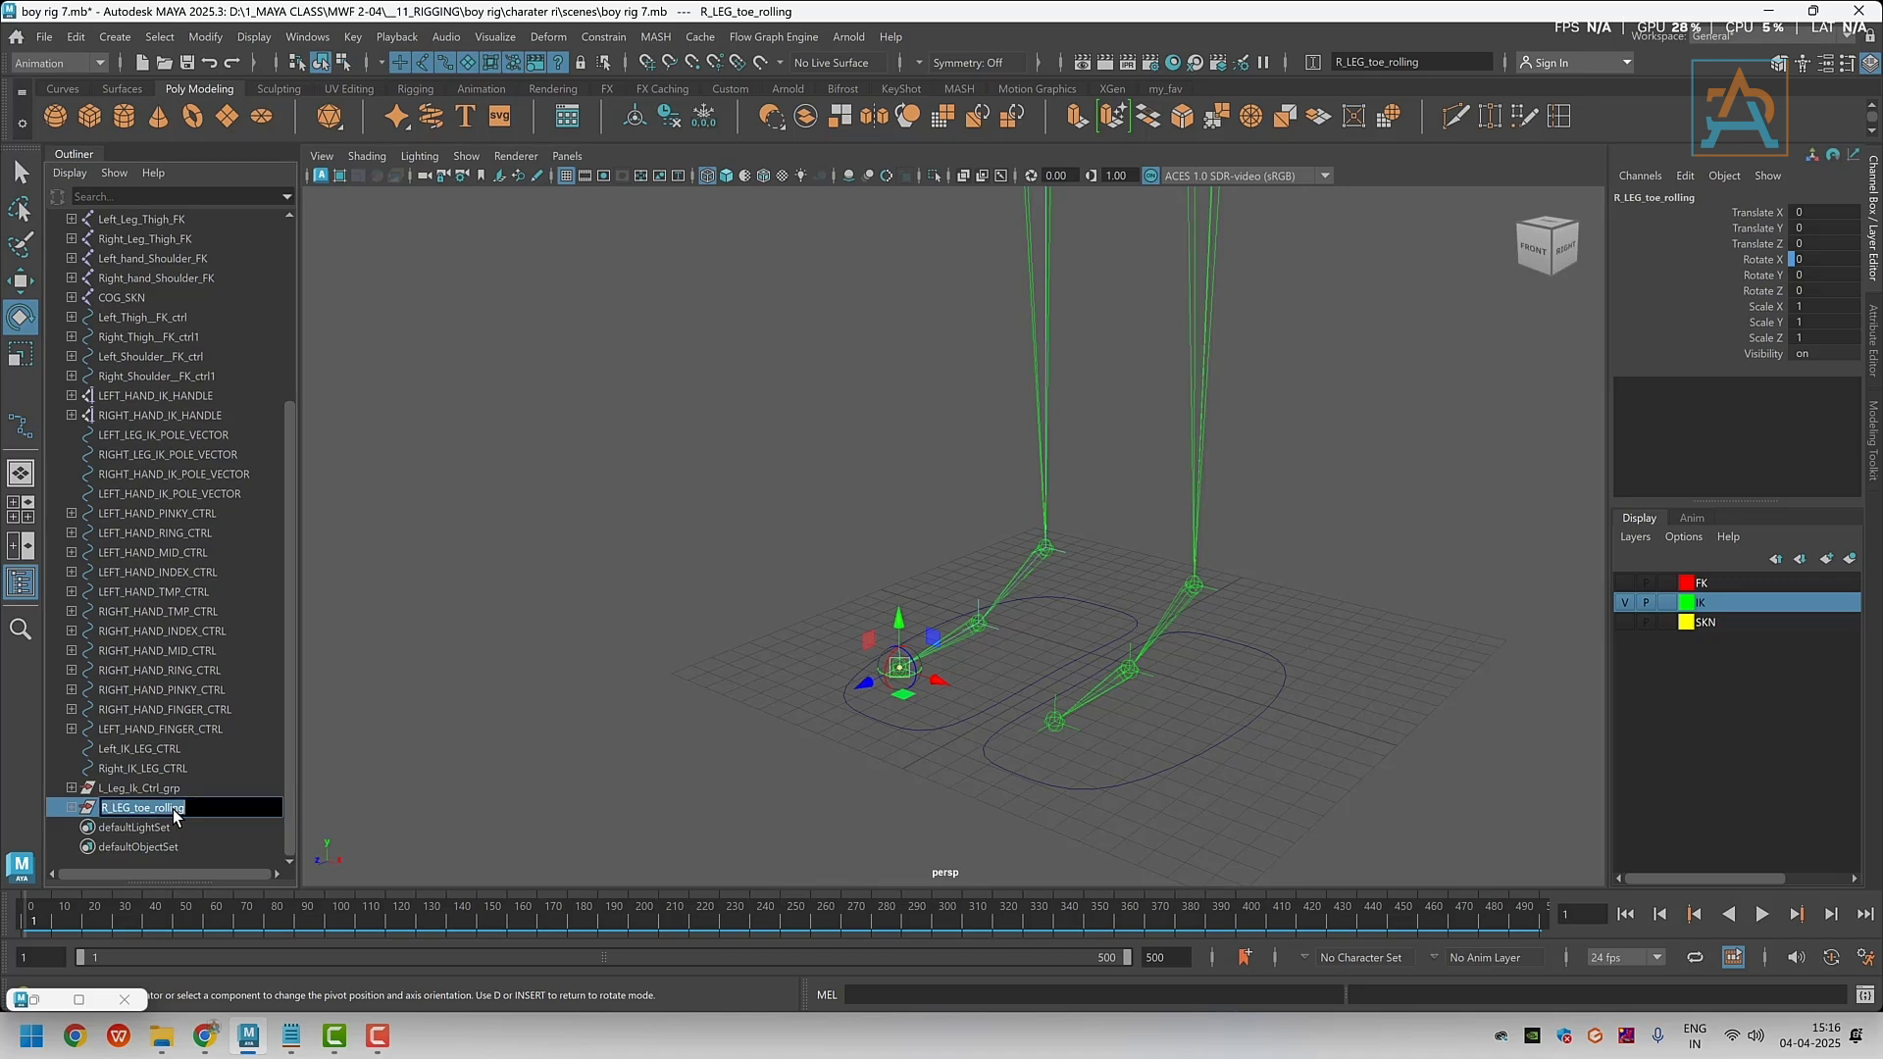
left_click(367, 804)
left_click(125, 806)
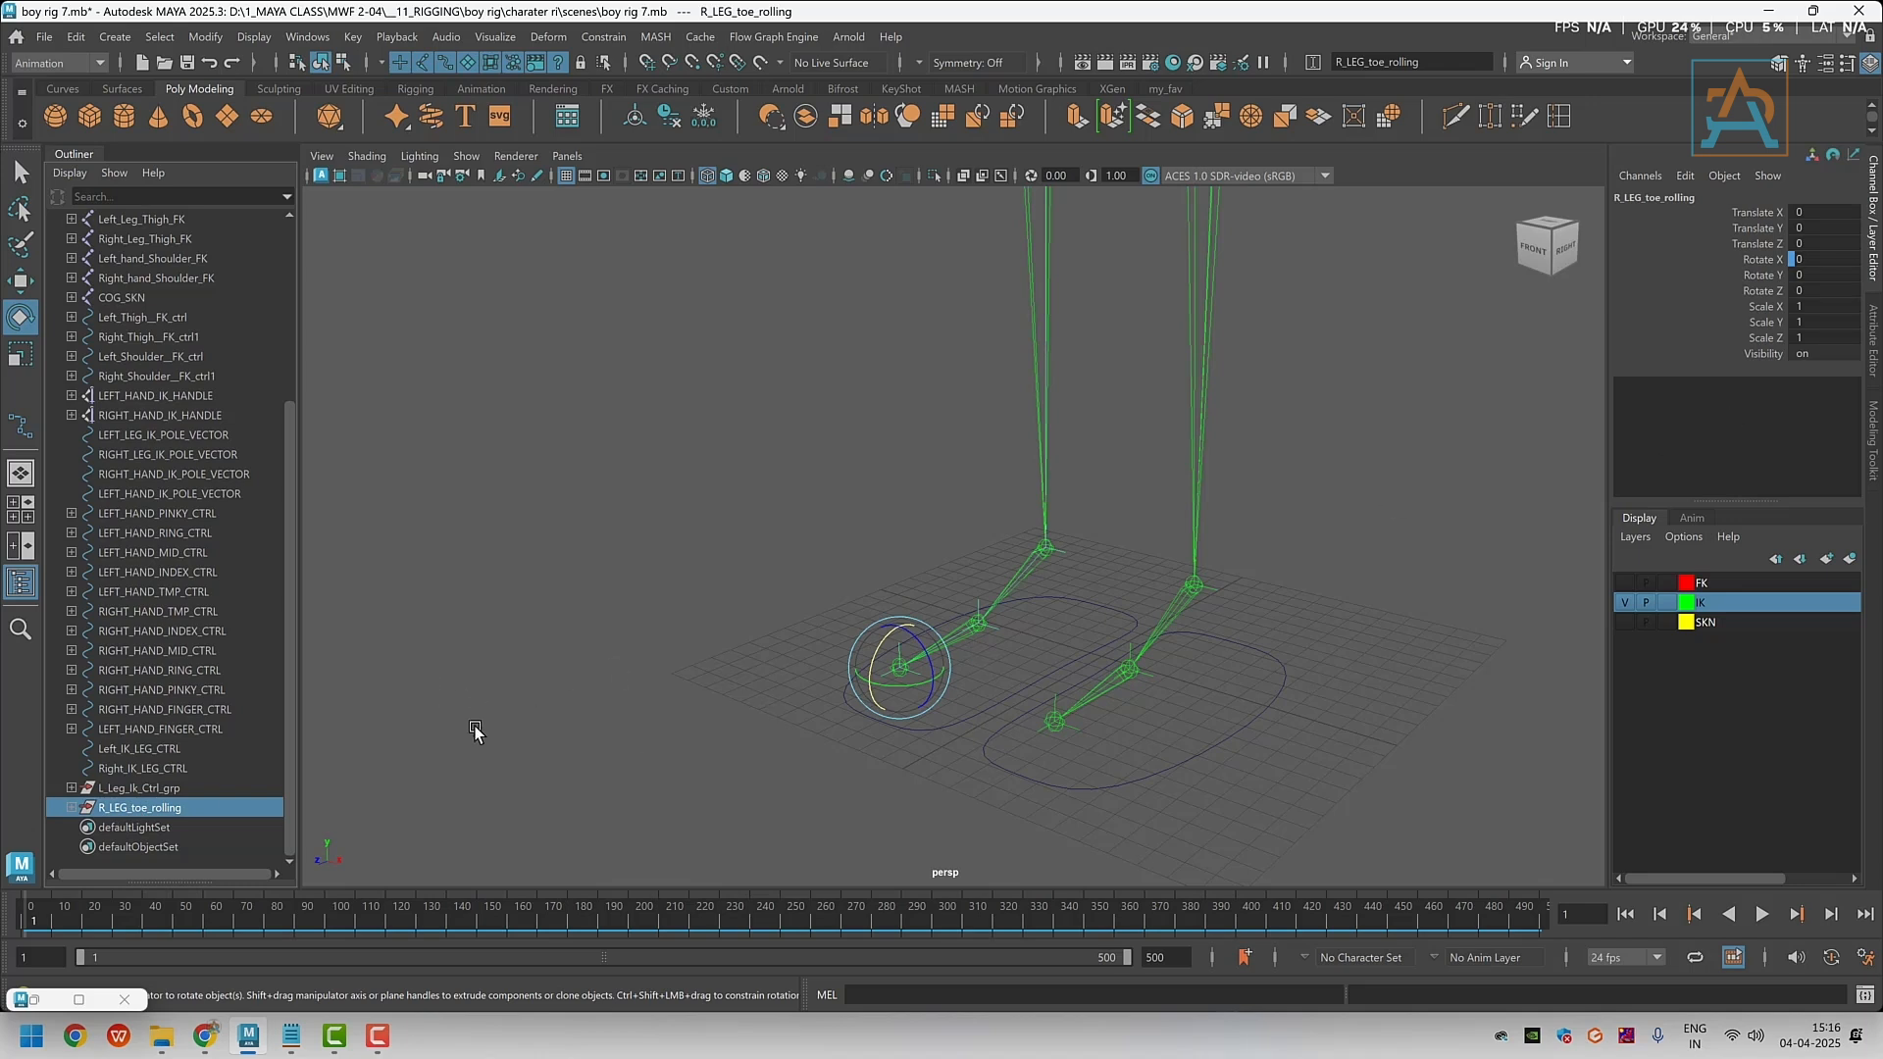
key("ctrl+g")
double_click(119, 809)
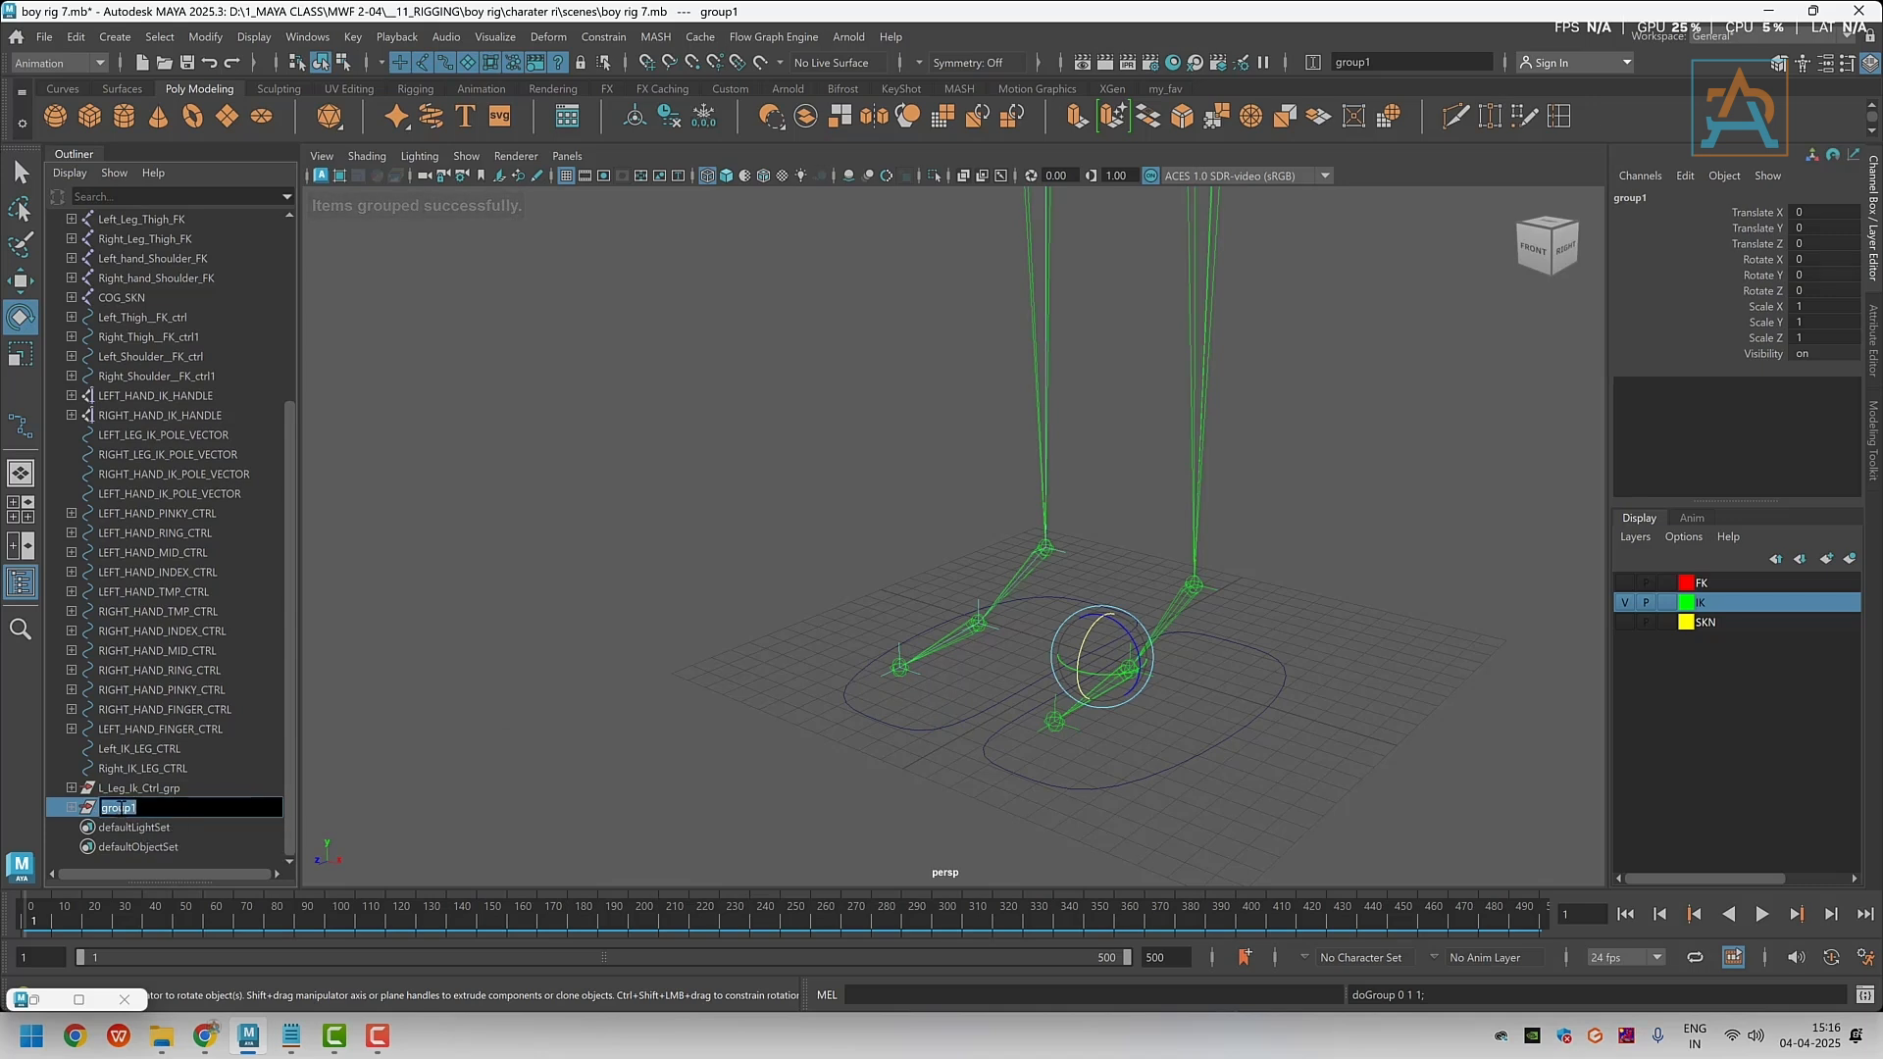
key("ctrl+v")
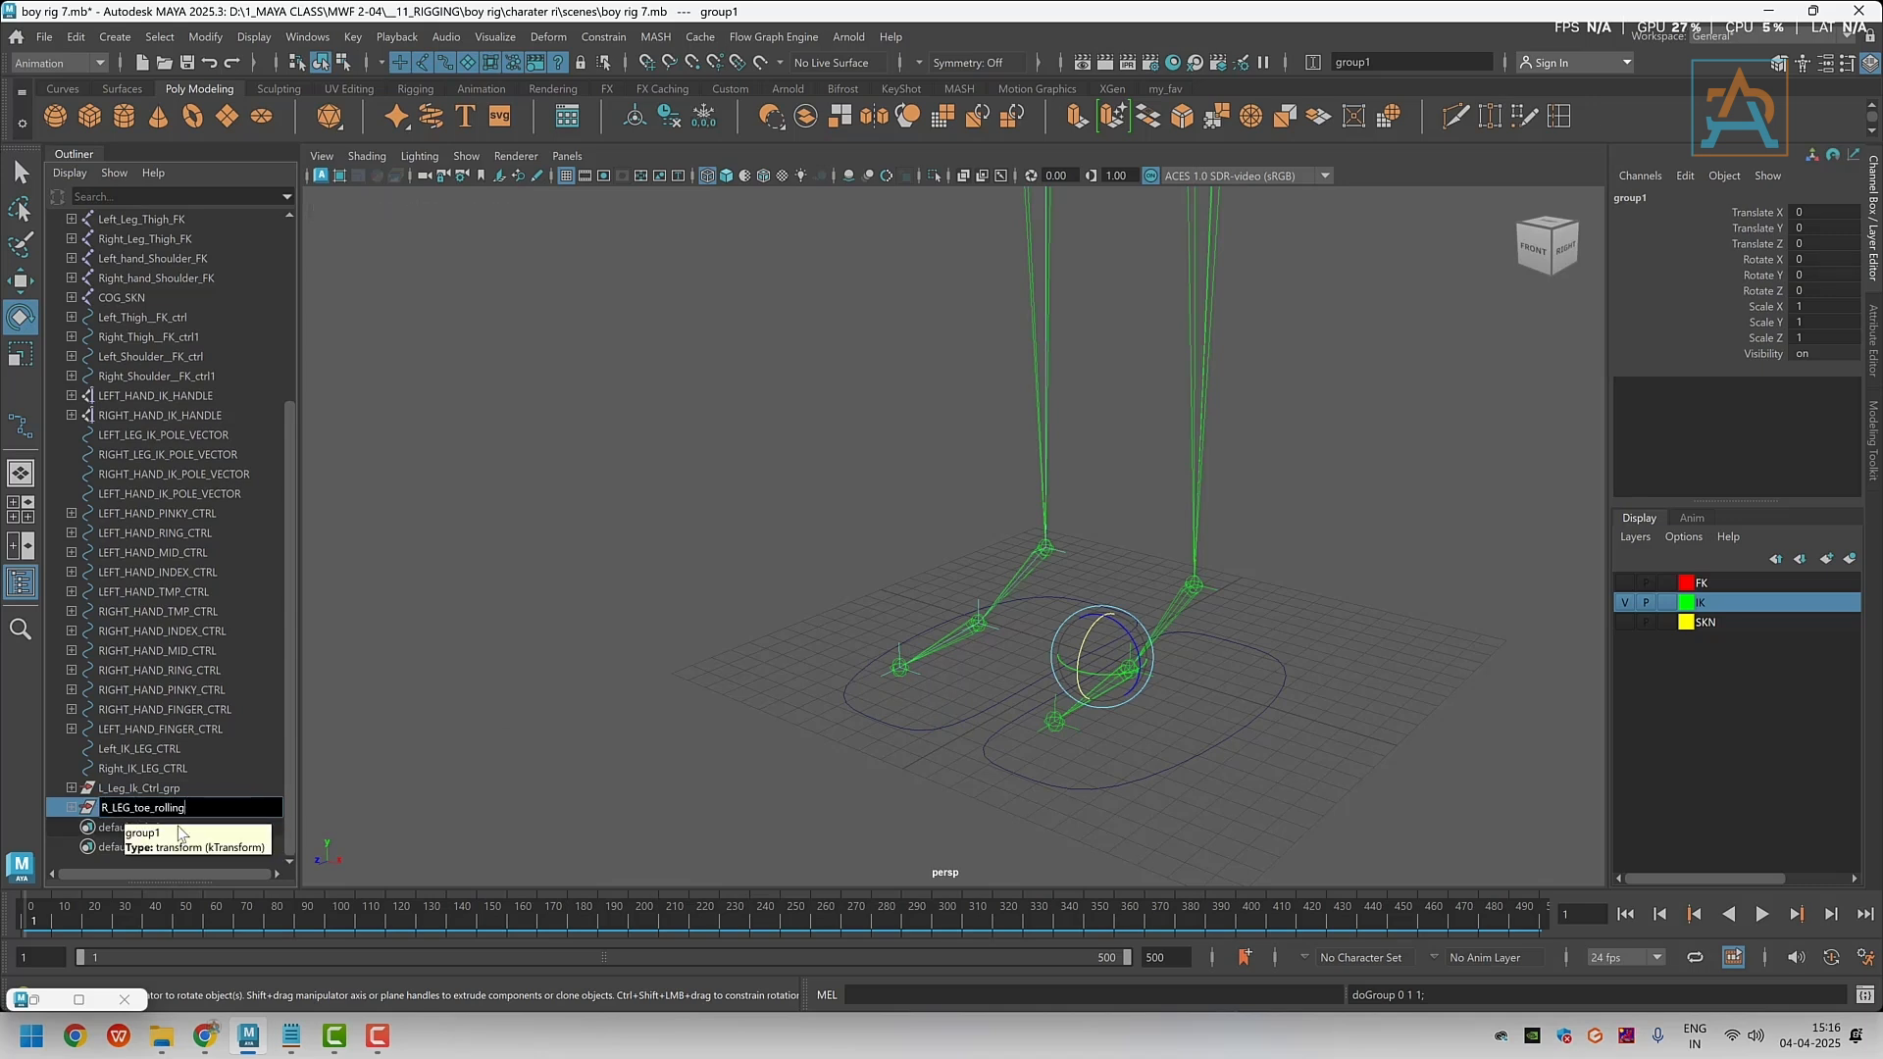
left_click_drag(186, 807, 134, 808)
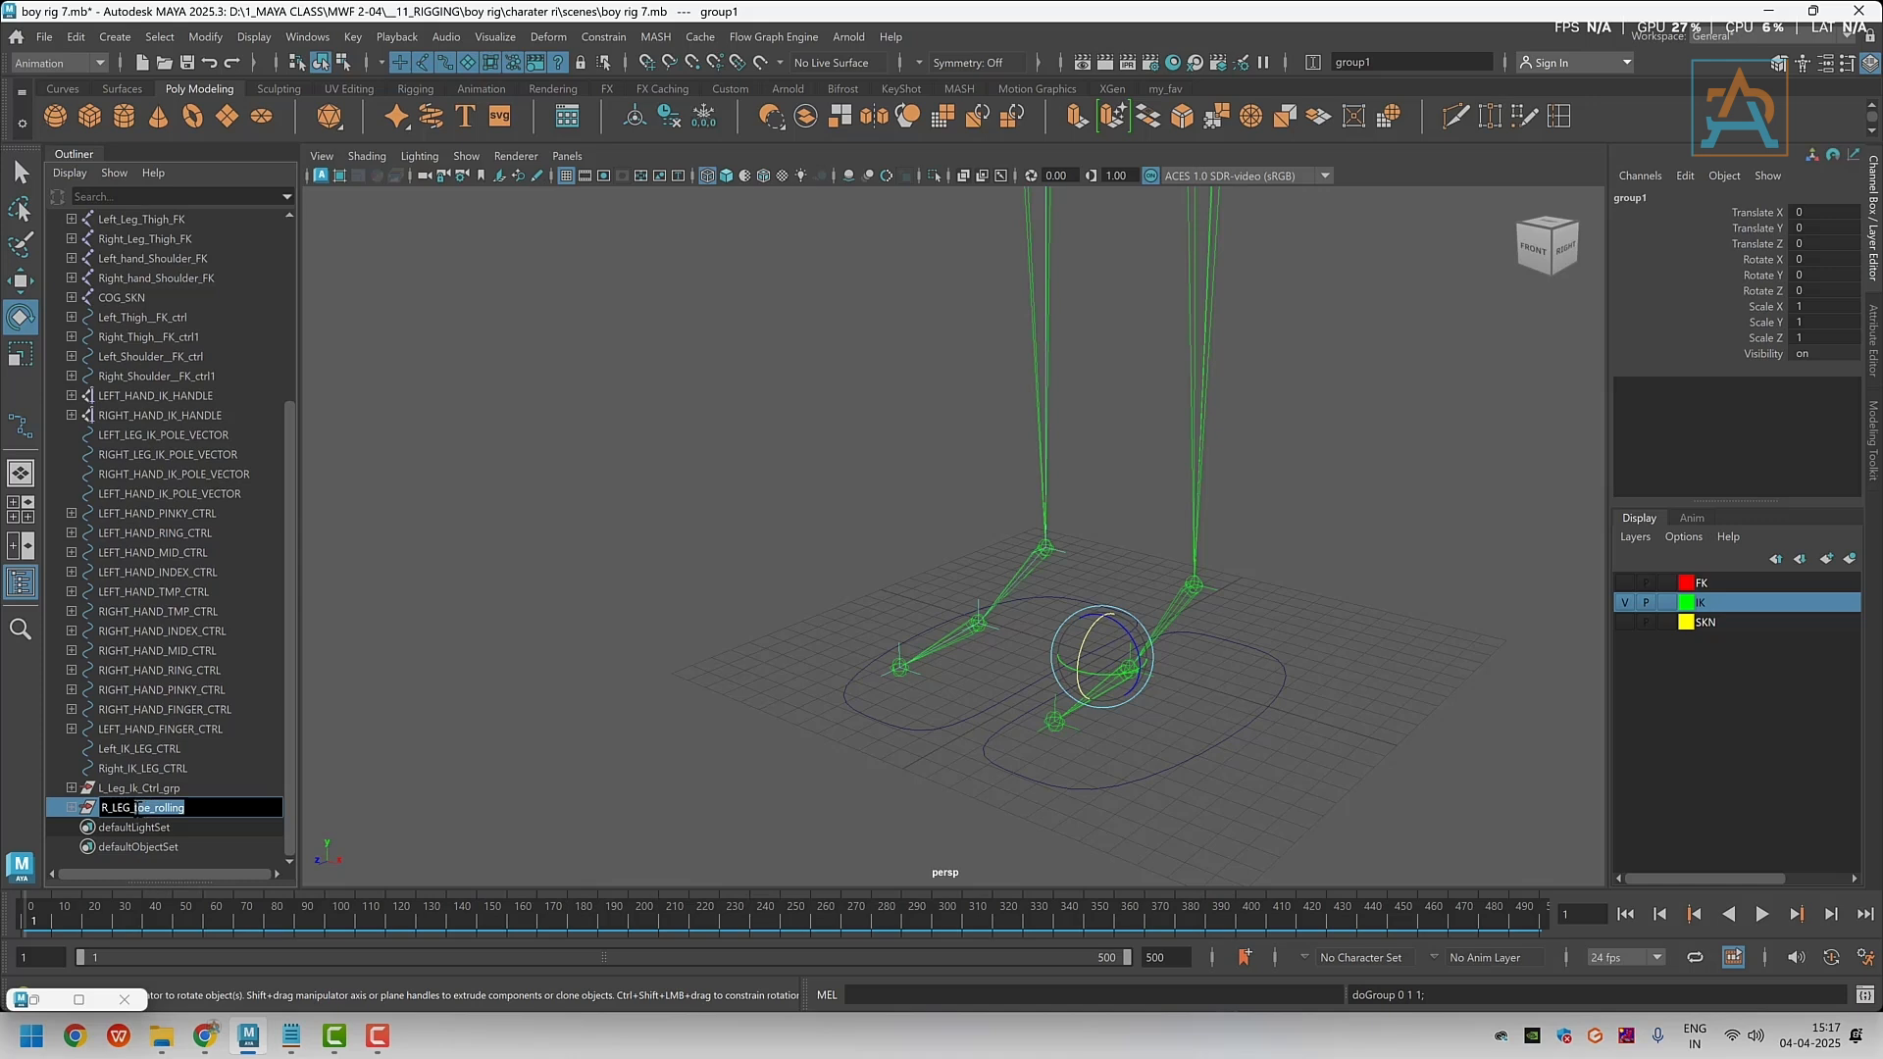
type("Heel_Twis")
key("Return")
Show the hidden character mesh and move R_LEG_Heel_Twisting's pivot to the back of the right shoe's heel at the sole
left_click_drag(863, 686, 1079, 683, "alt")
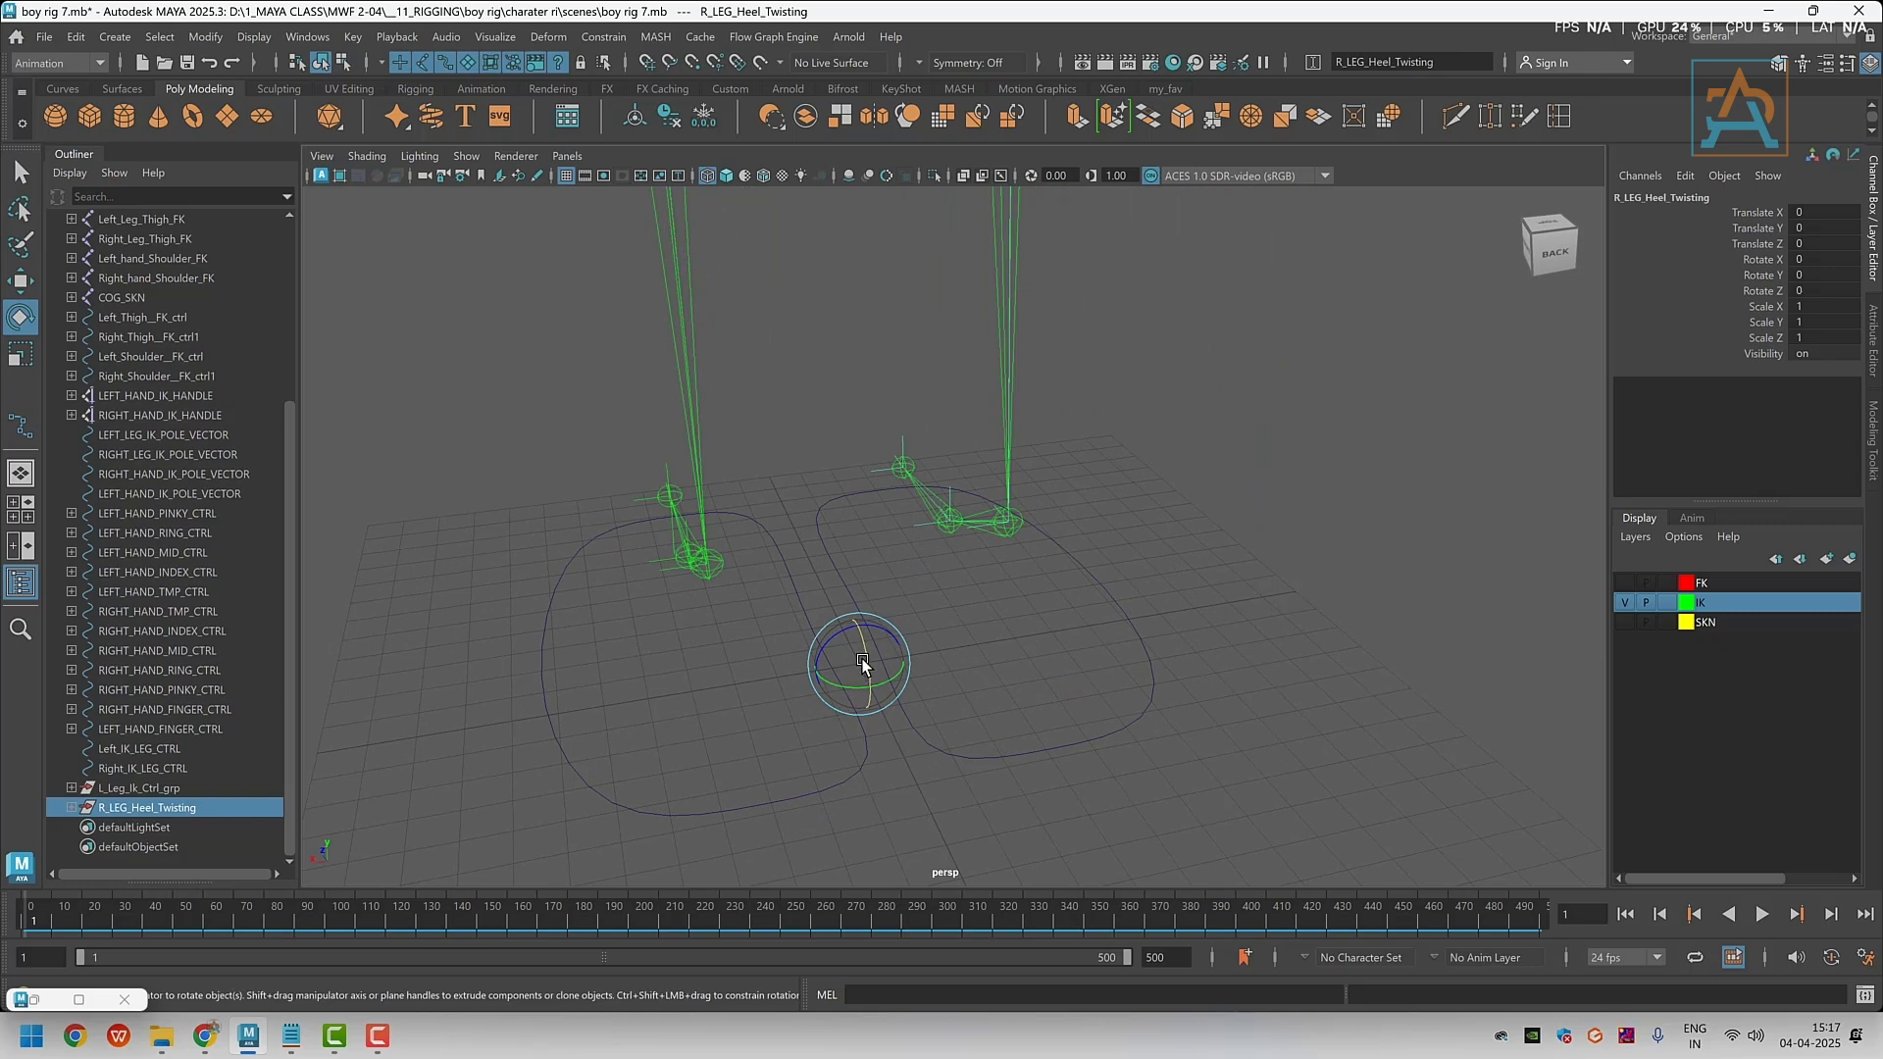
key("ctrl+shift+h")
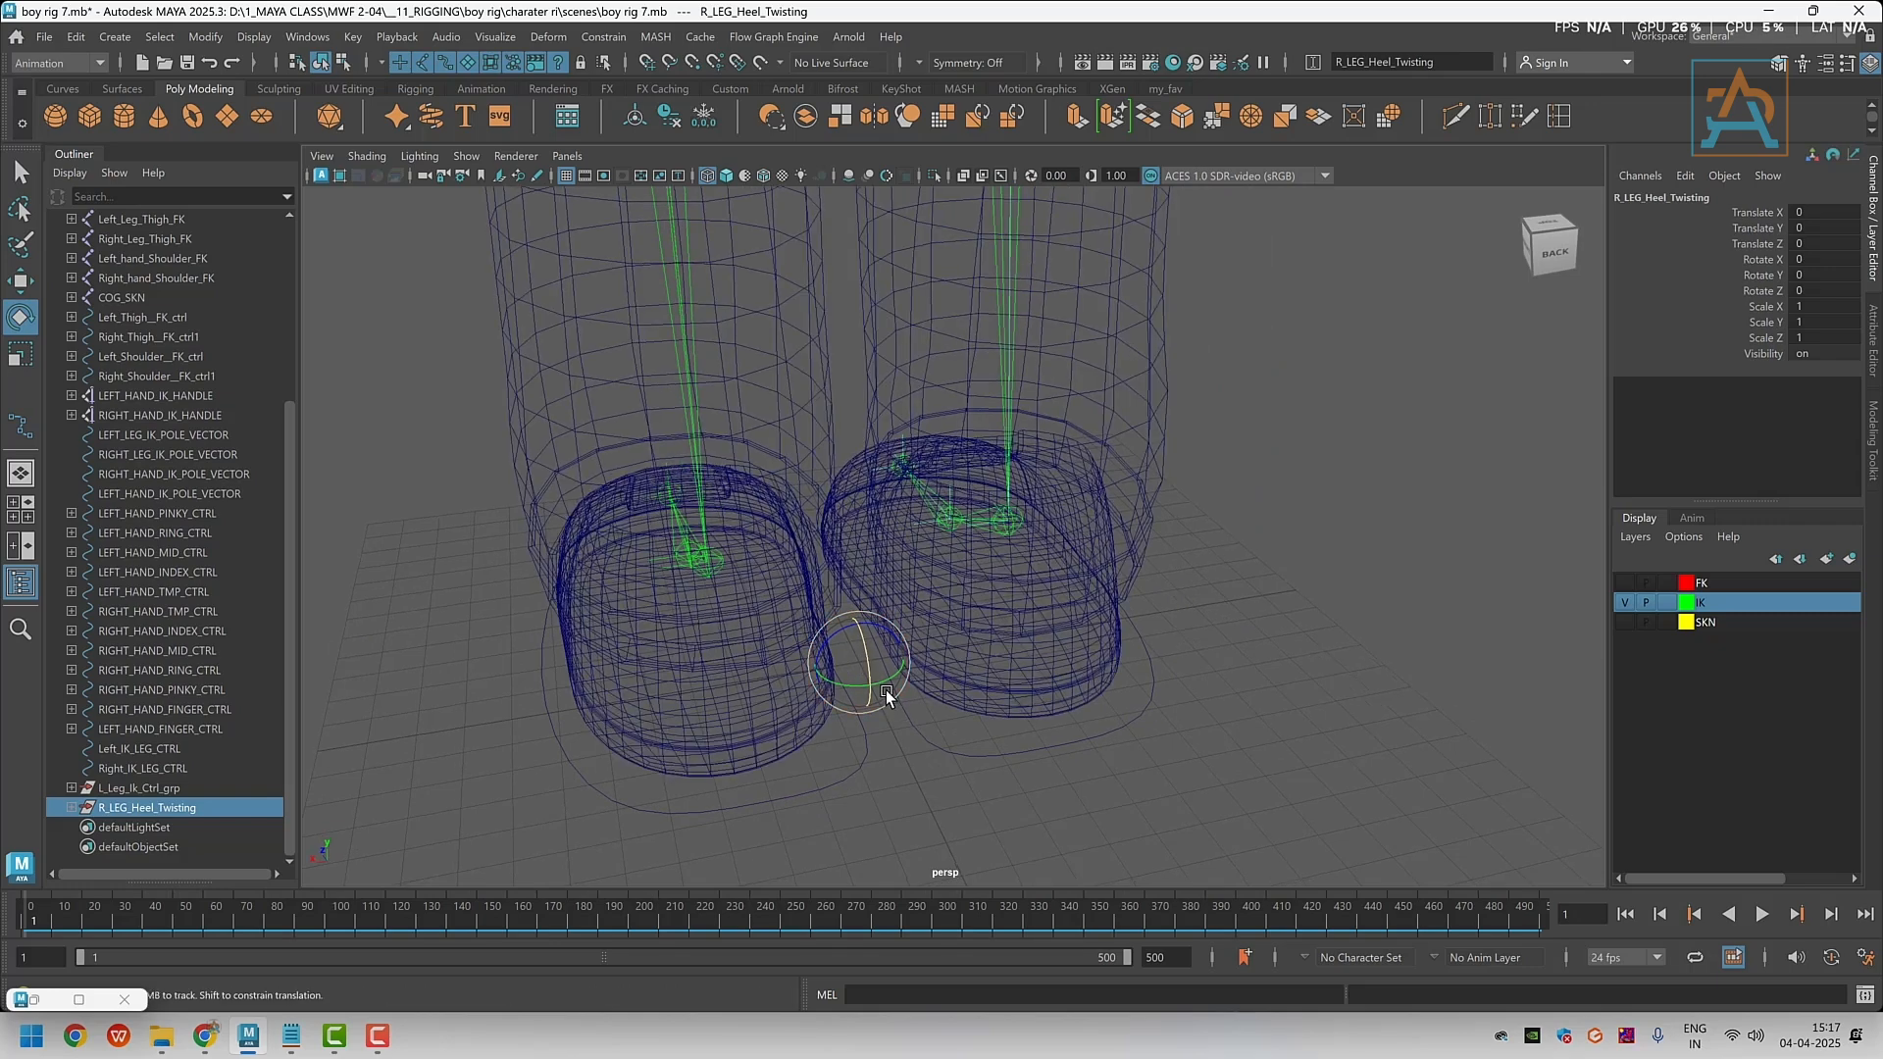
middle_click_drag(886, 694, 863, 615, "alt")
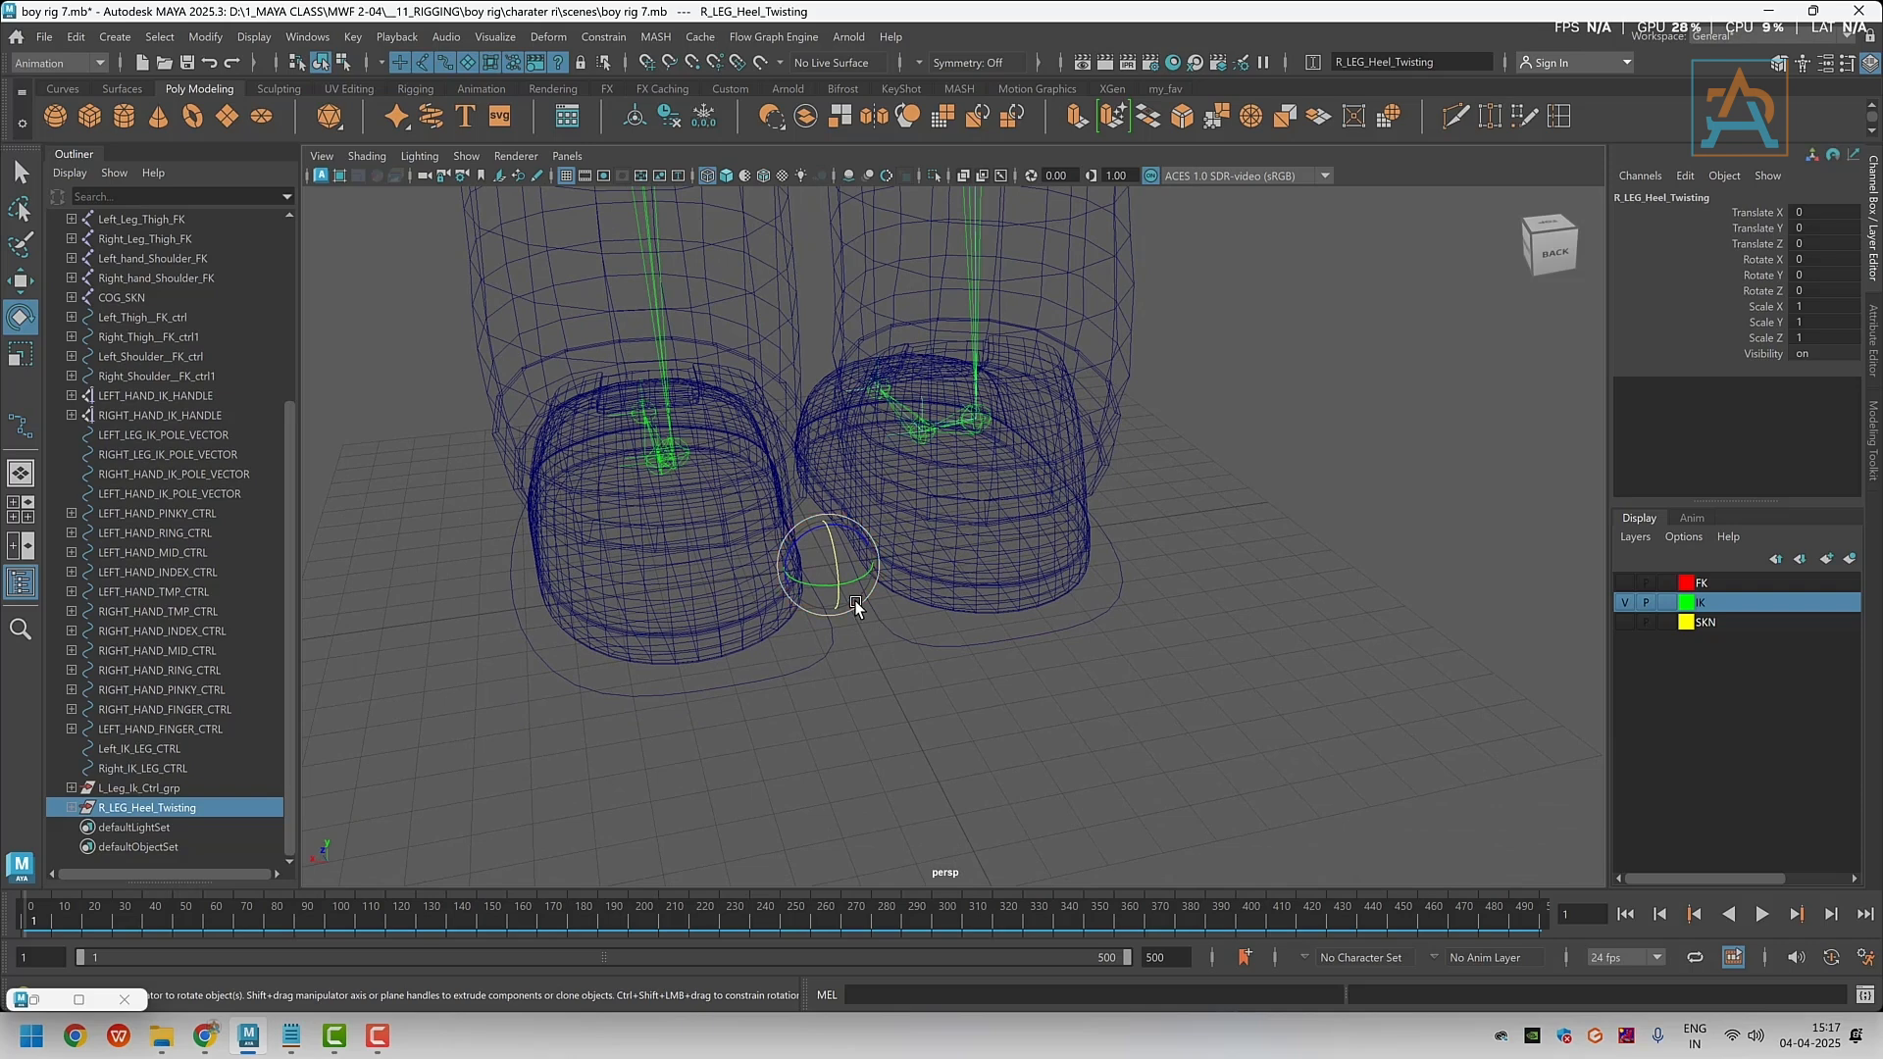
key("d")
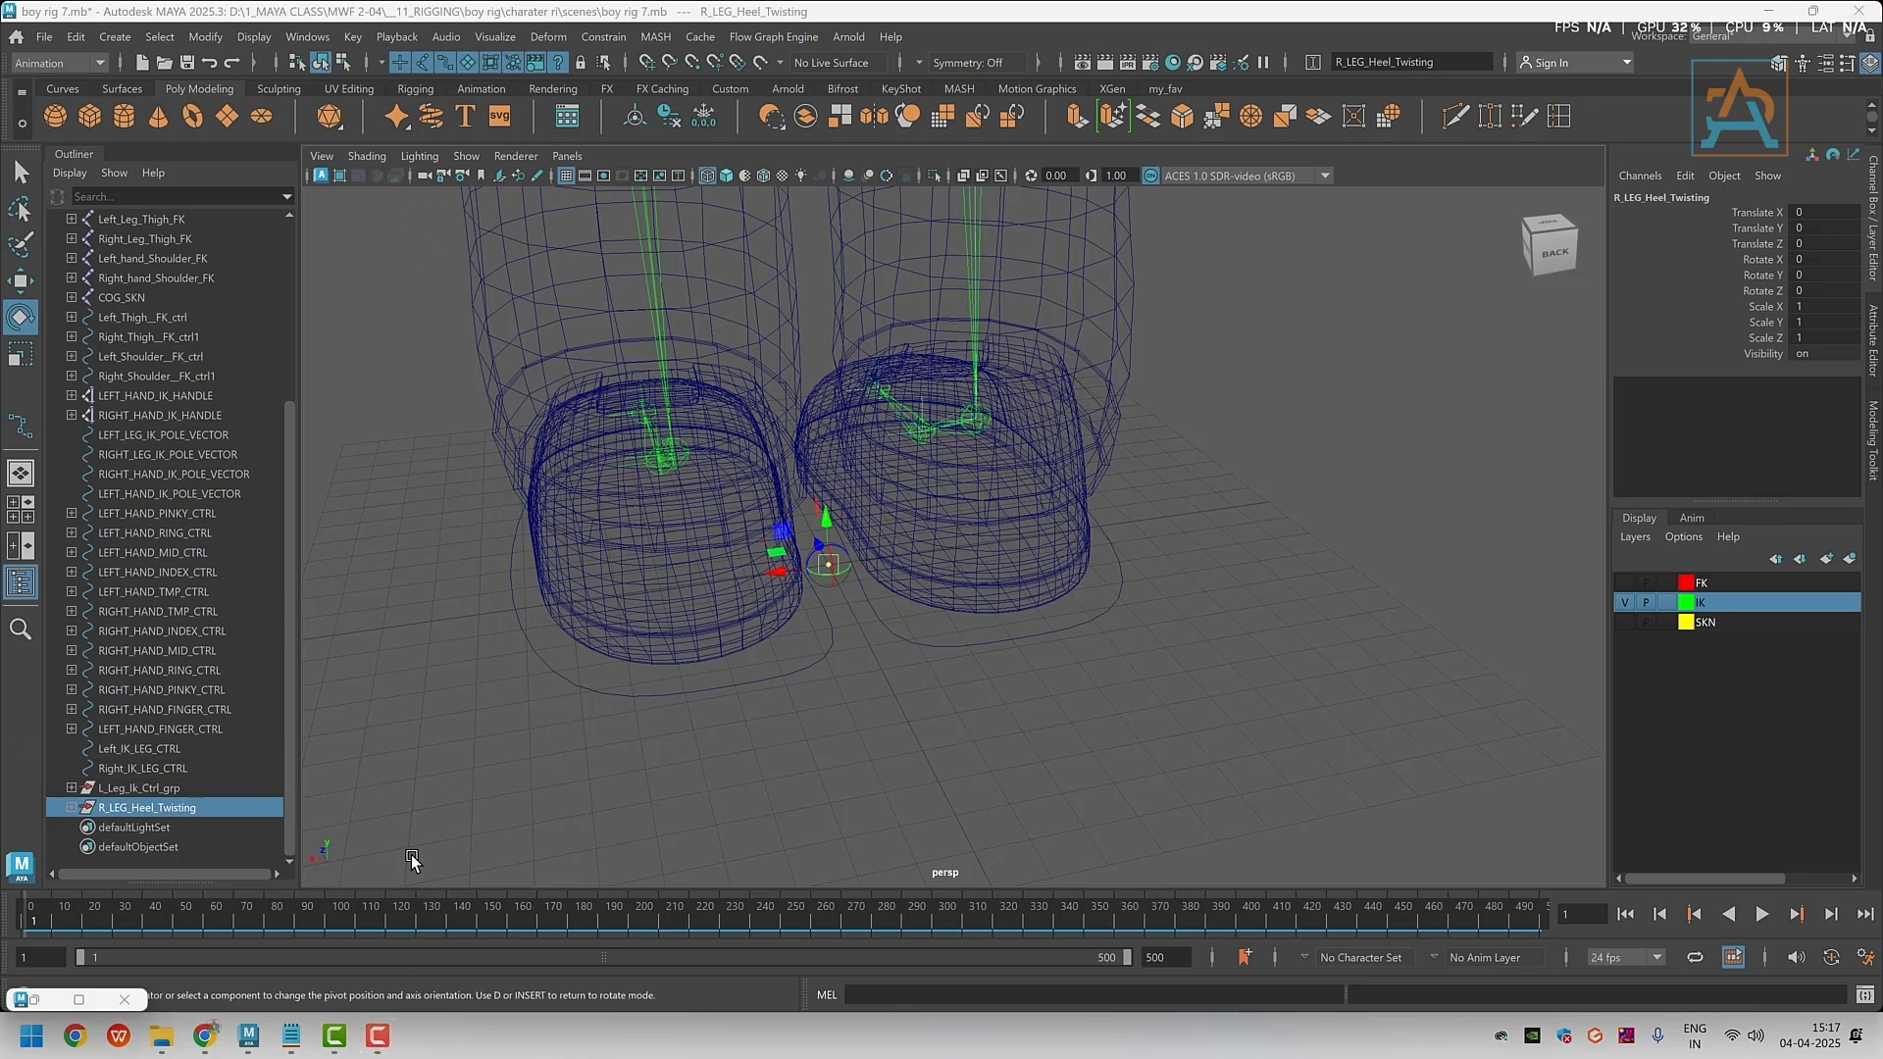
middle_click_drag(892, 656, 909, 704, "alt")
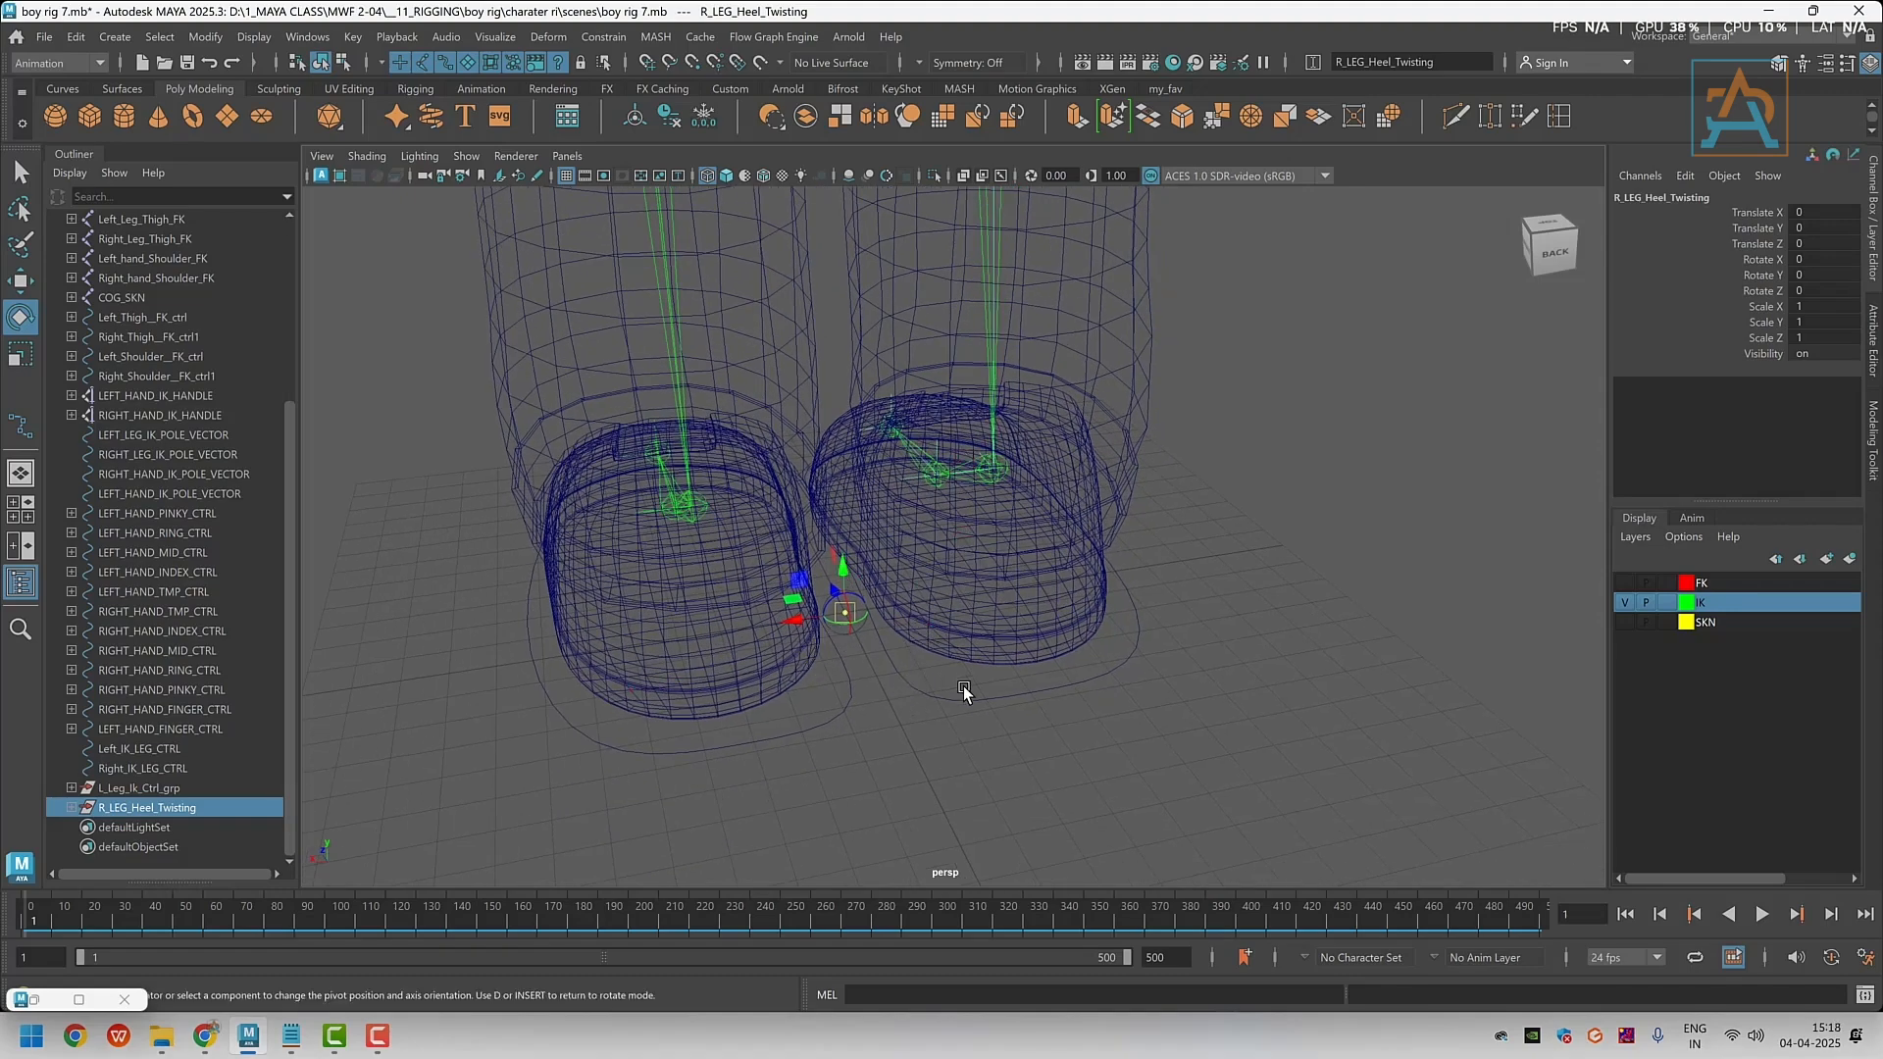
right_click_drag(963, 685, 973, 644, "alt")
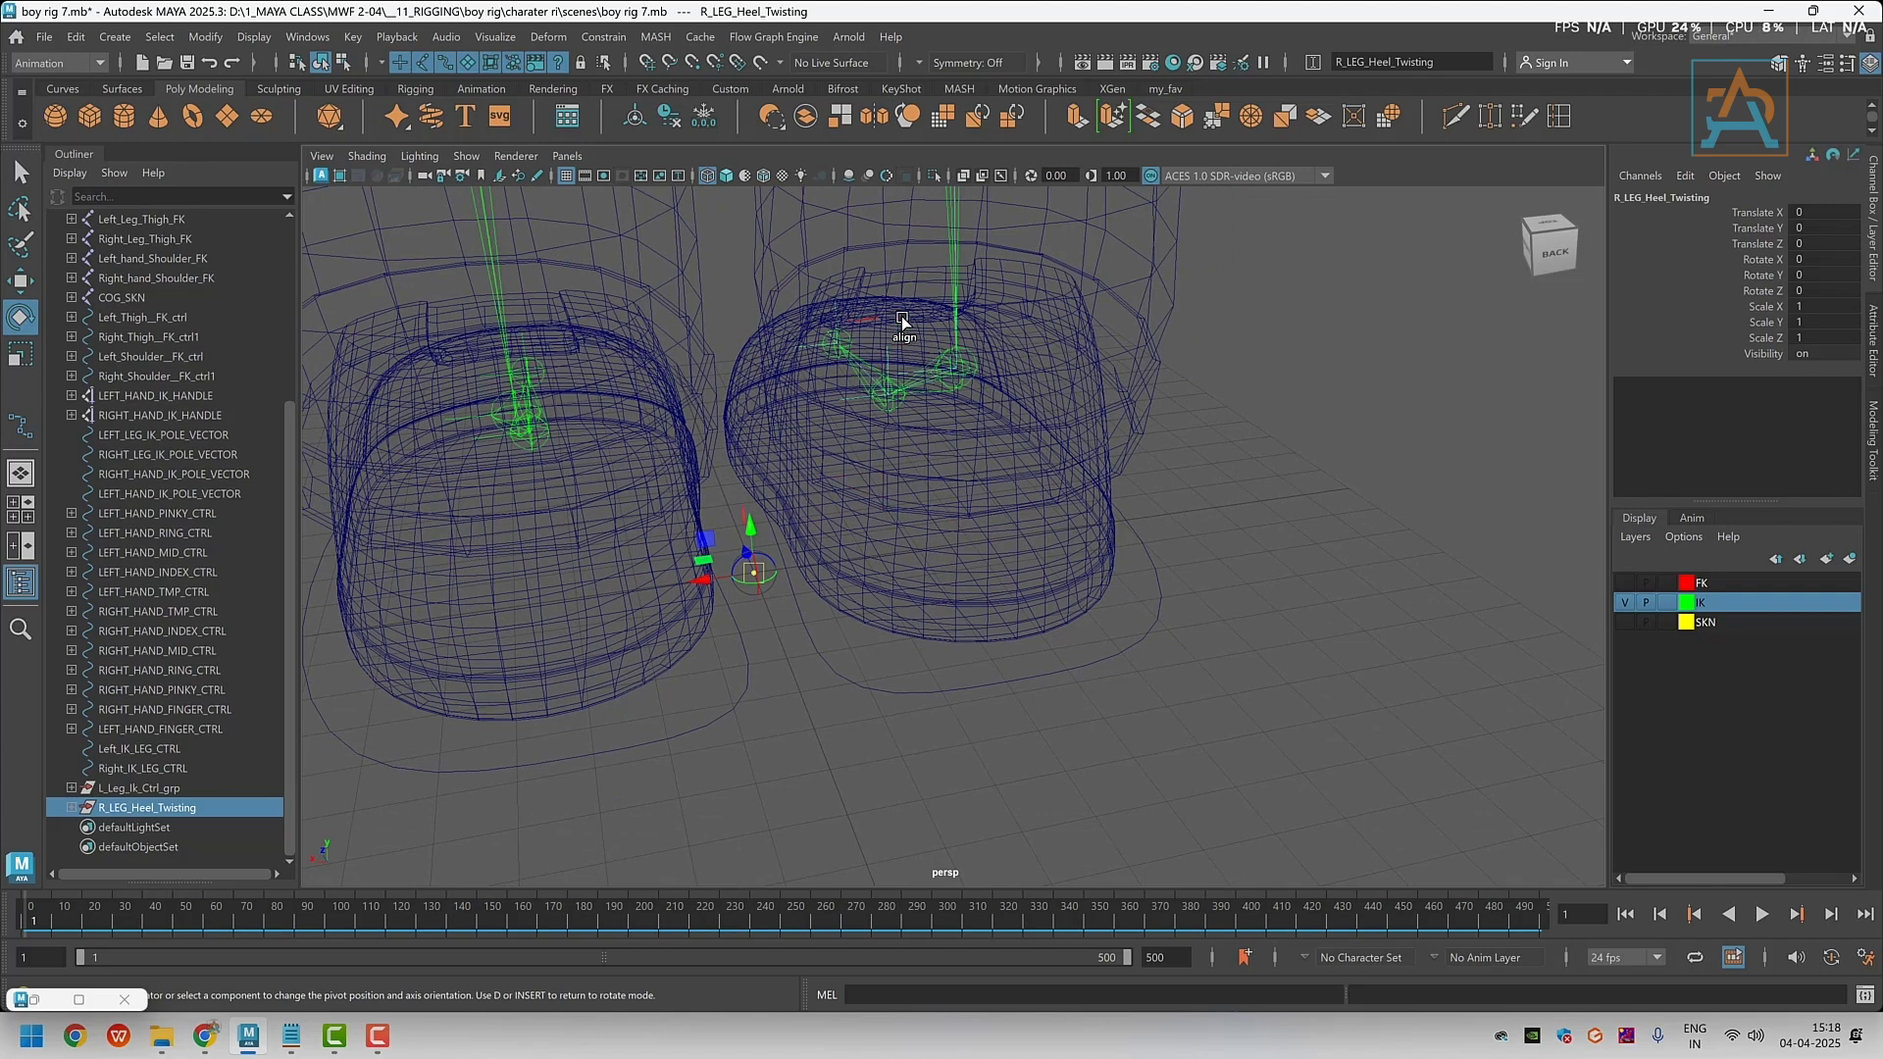
middle_click_drag(1030, 541, 1039, 626, "alt")
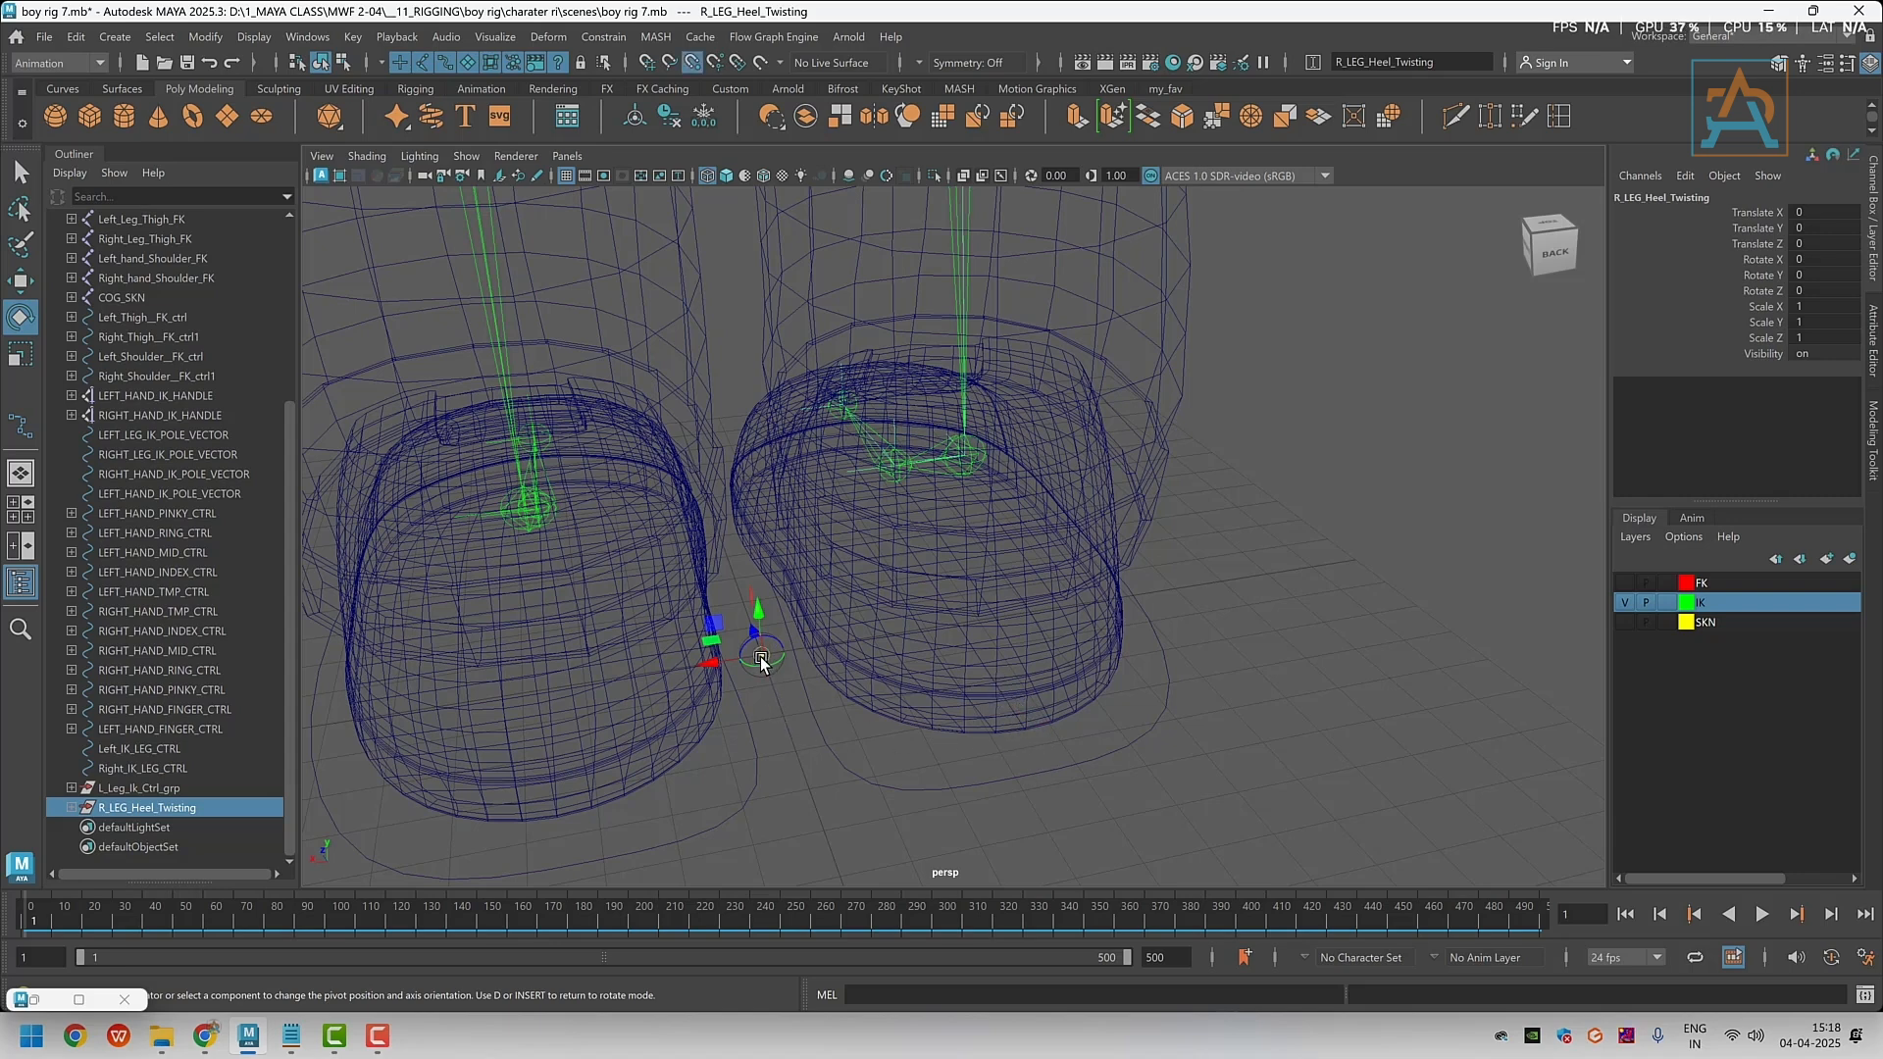
left_click_drag(765, 659, 1023, 737)
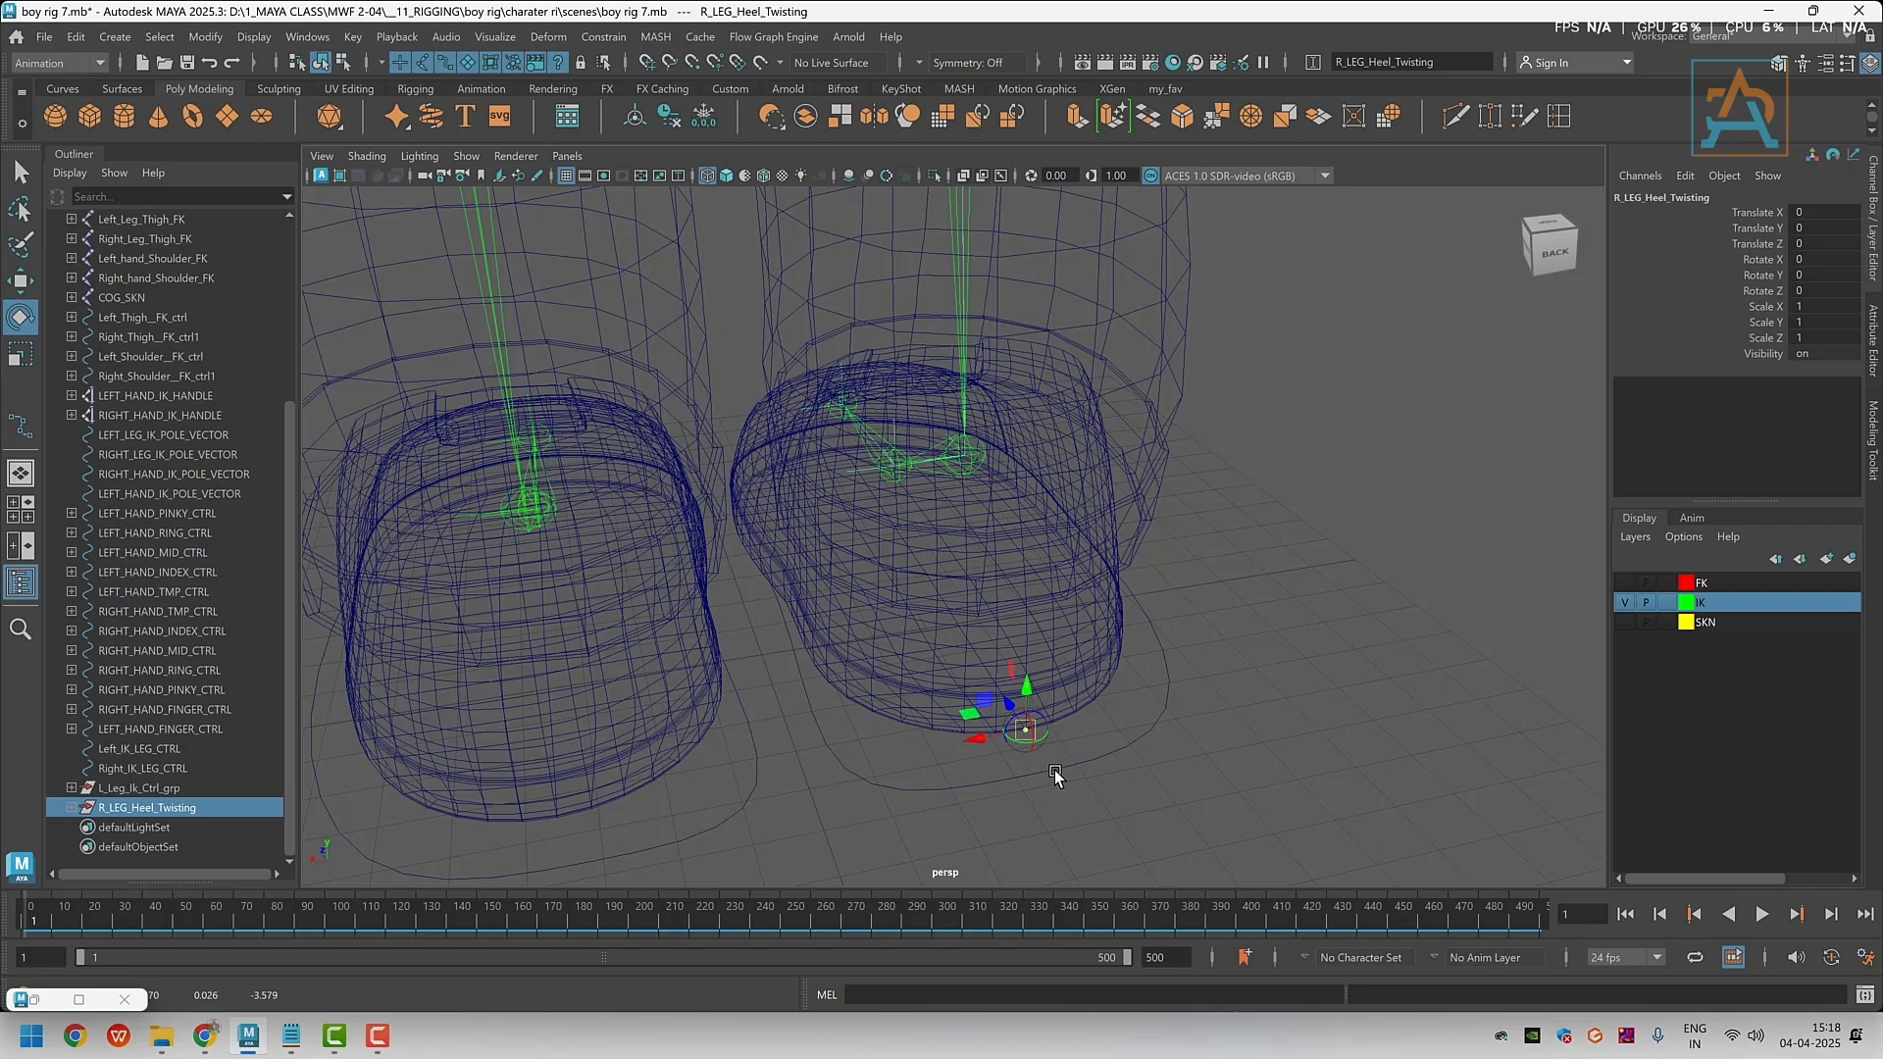
key("e")
Hide the character mesh again so only the leg skeleton and control curves are shown
left_click_drag(1055, 767, 1201, 745, "alt")
key("alt+2")
scroll(1011, 651, "down", 4)
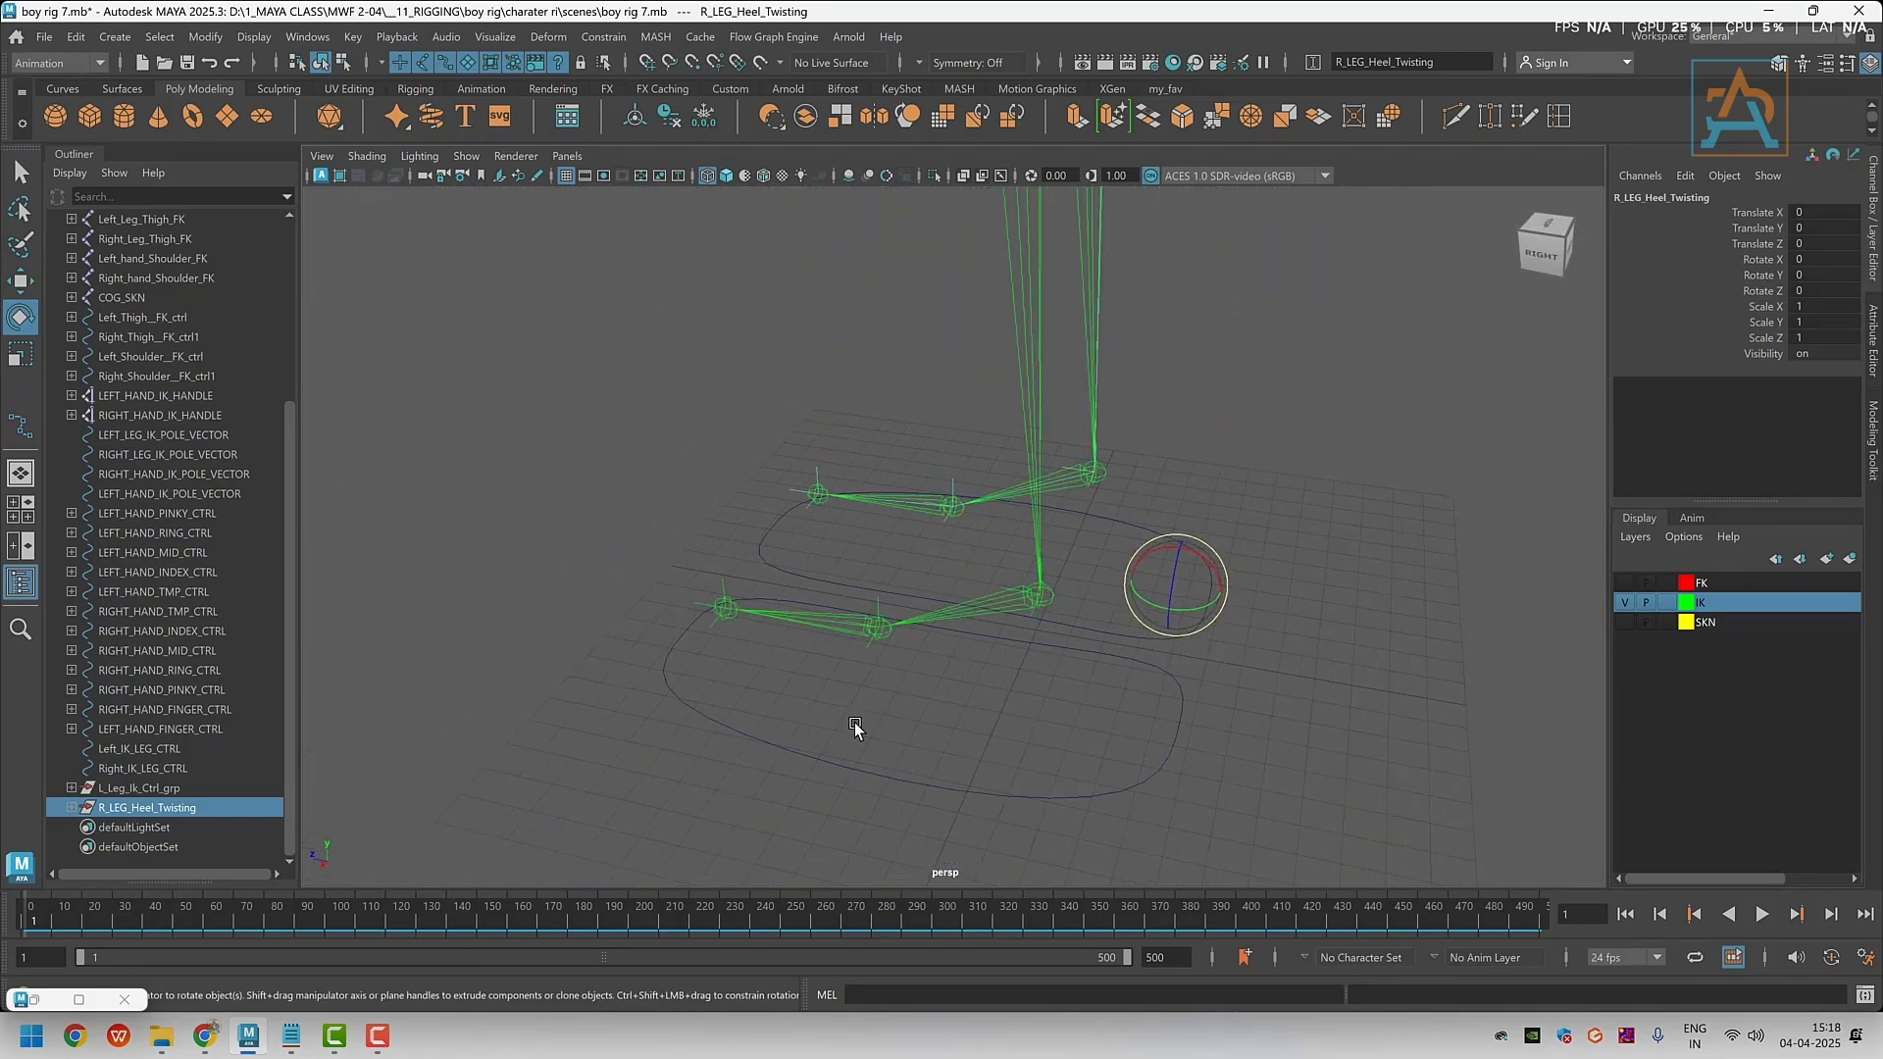
middle_click_drag(838, 716, 828, 747, "alt")
scroll(827, 748, "down", 2)
left_click_drag(824, 751, 879, 748, "alt")
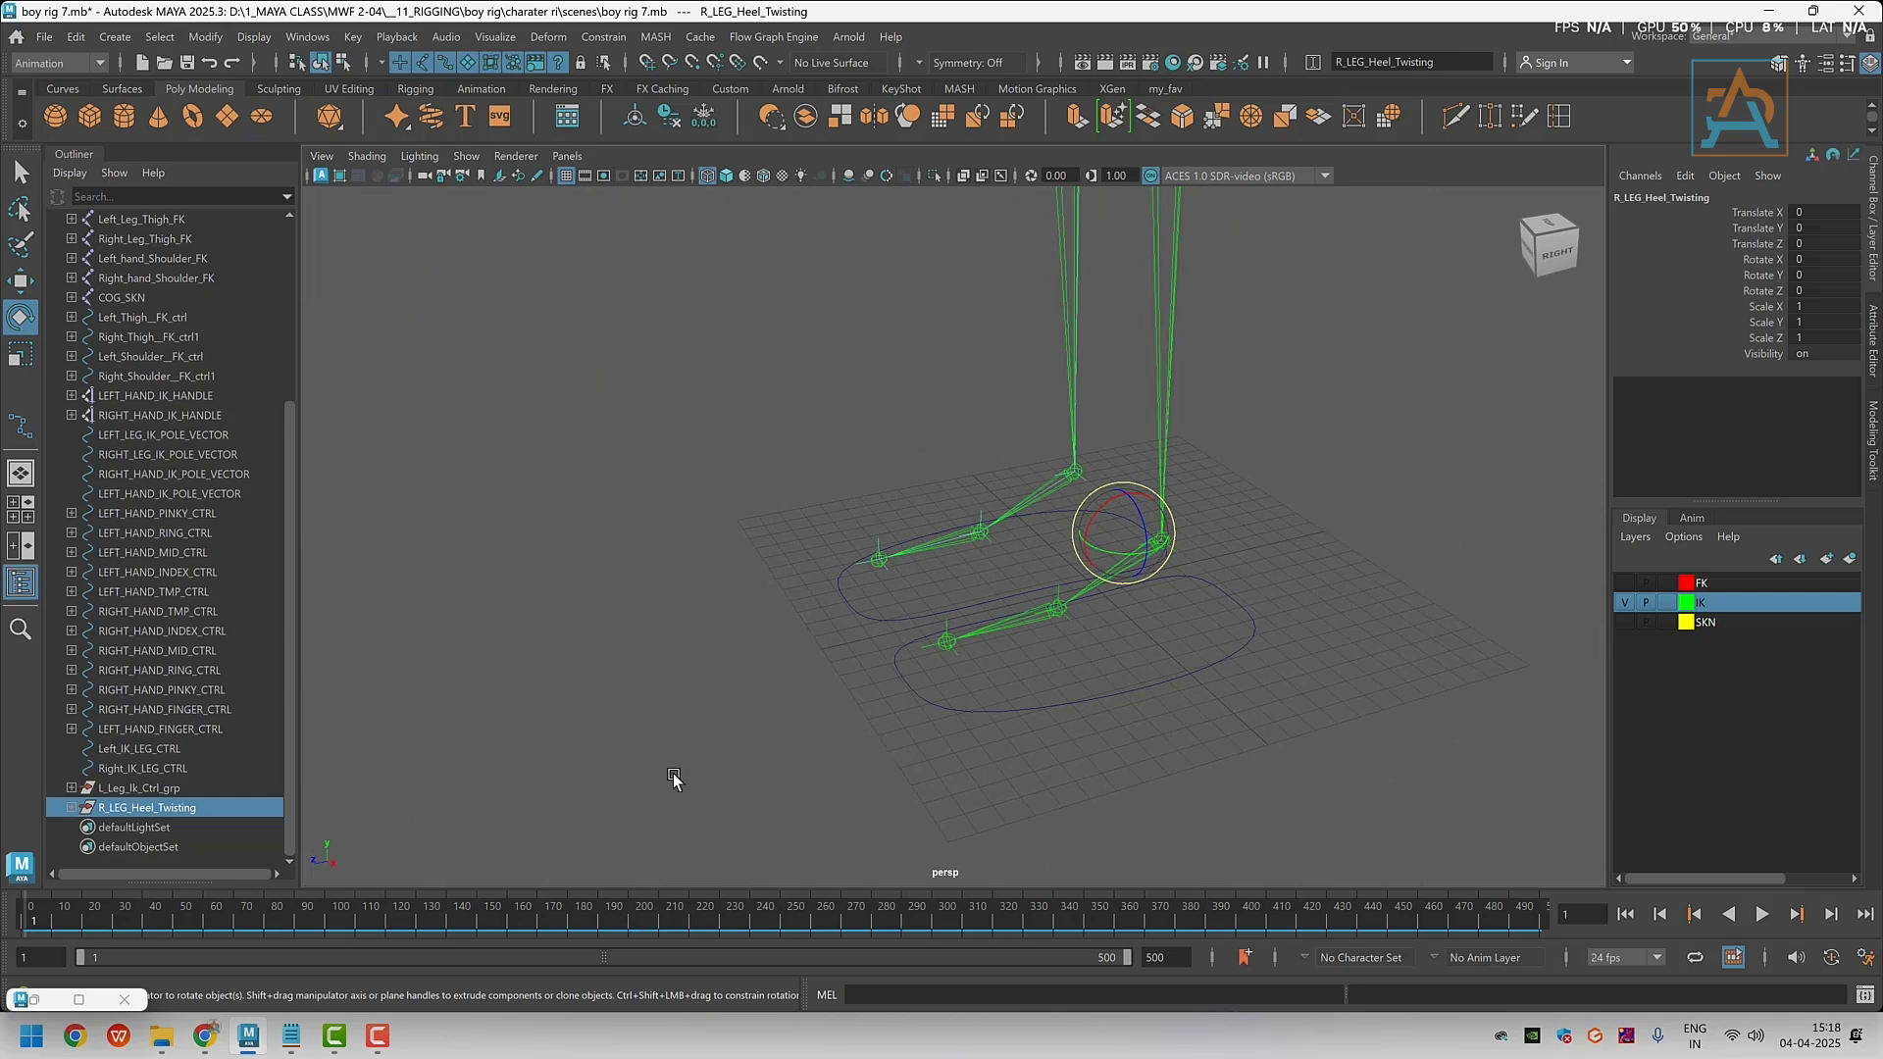
Restore the Set Driven Key window and load Right_IK_LEG_CTRL as driver and R_LEG_Heel_Twisting as driven
left_click(78, 999)
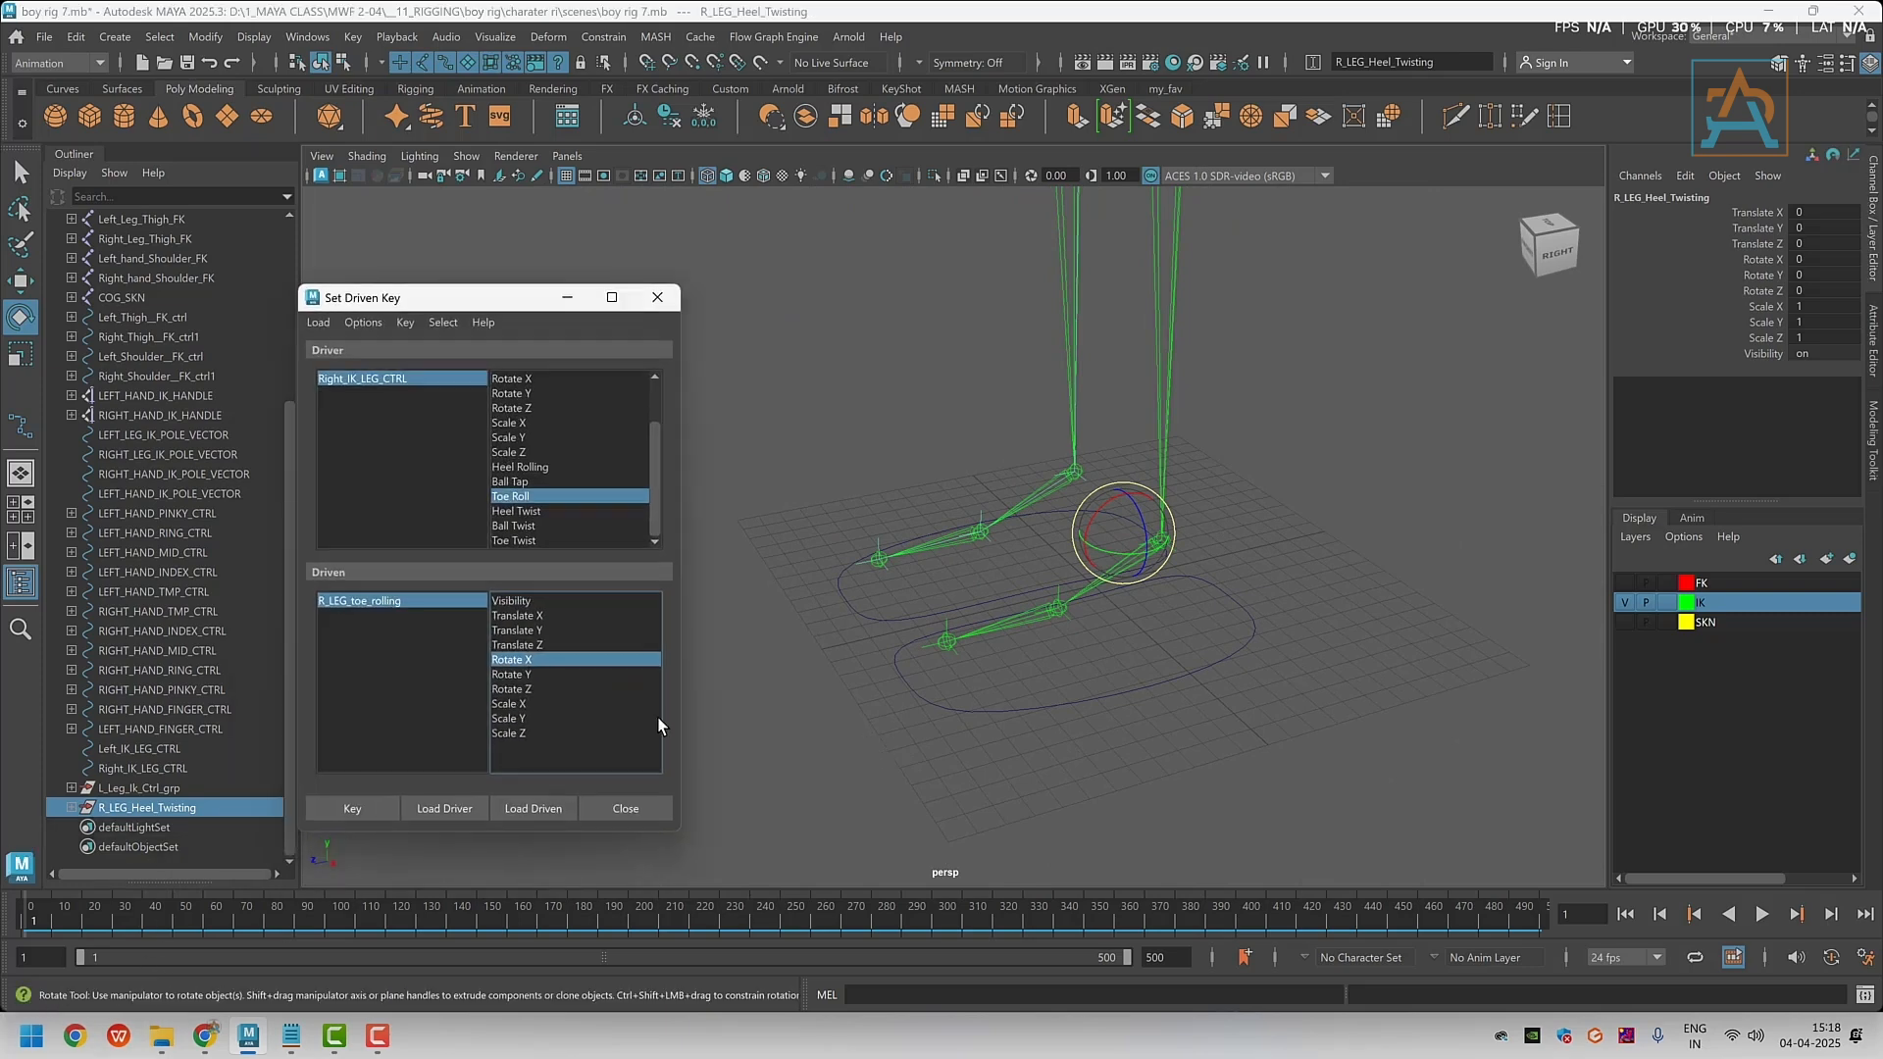
left_click(157, 749)
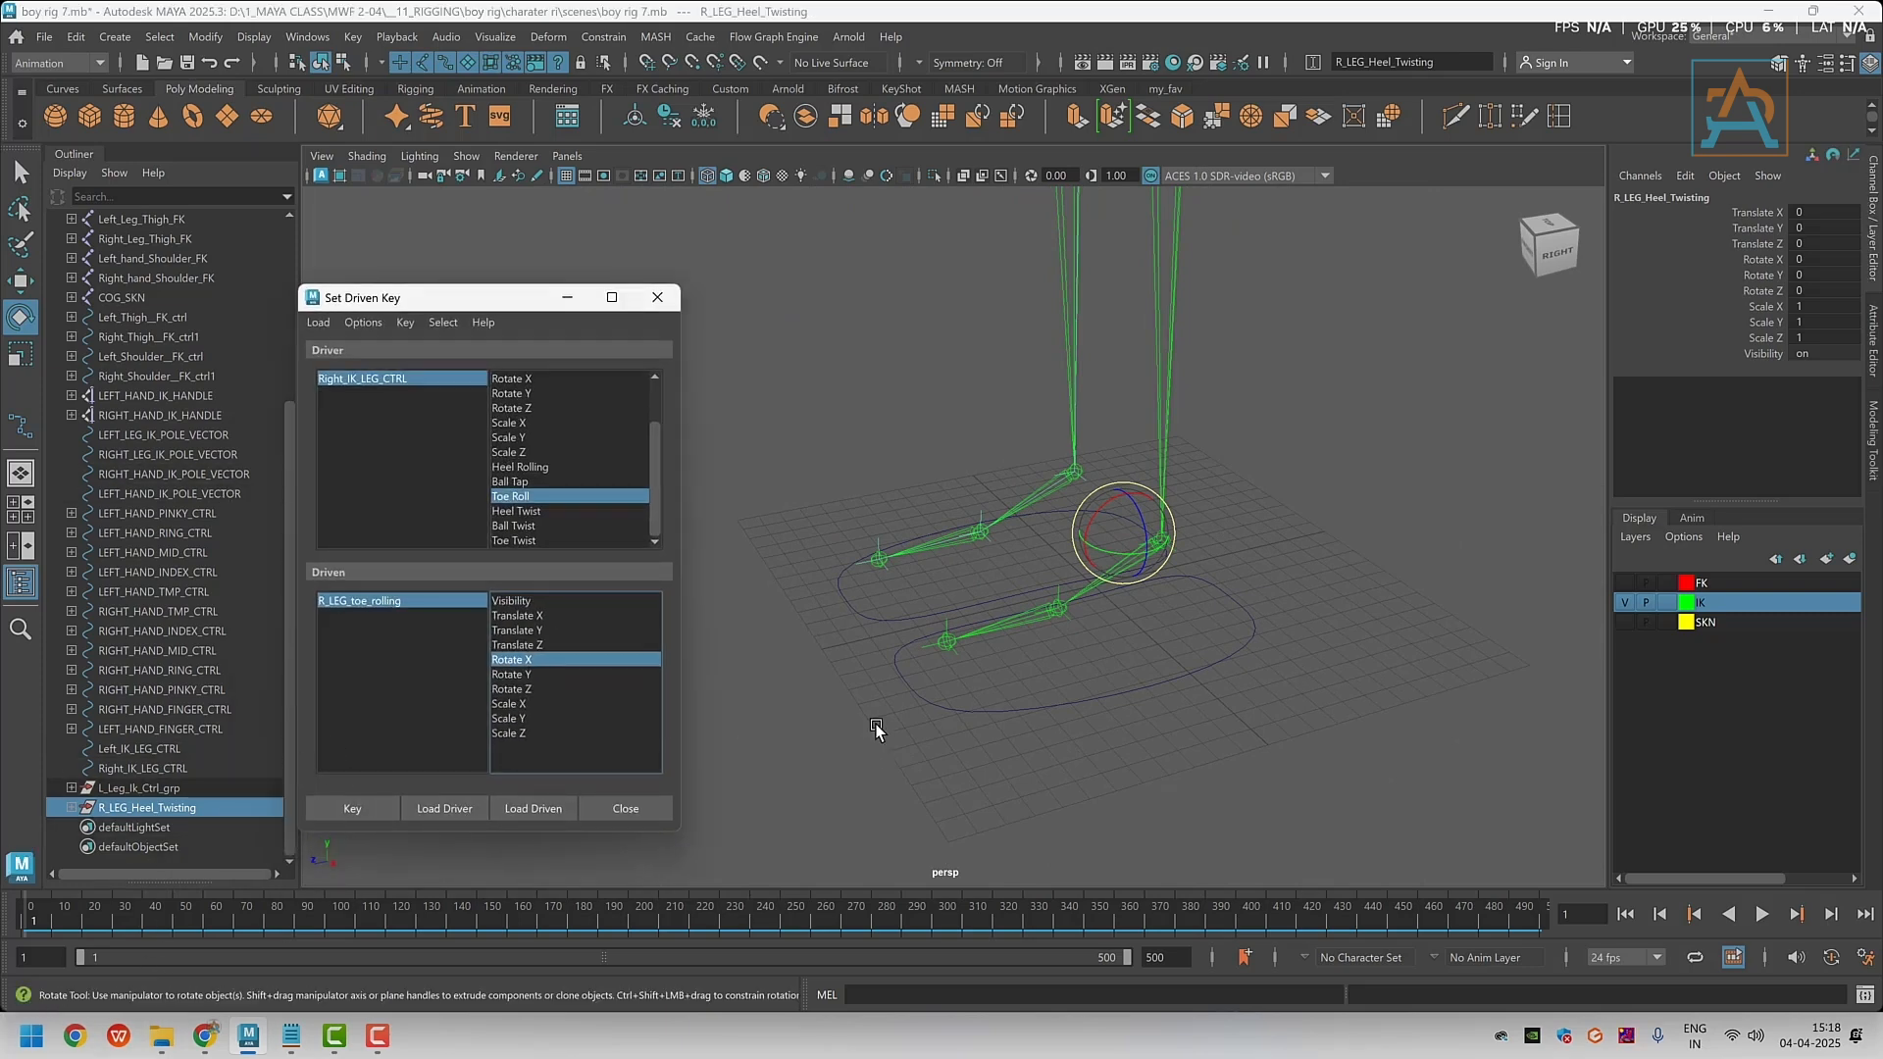
left_click_drag(938, 769, 1012, 753, "alt")
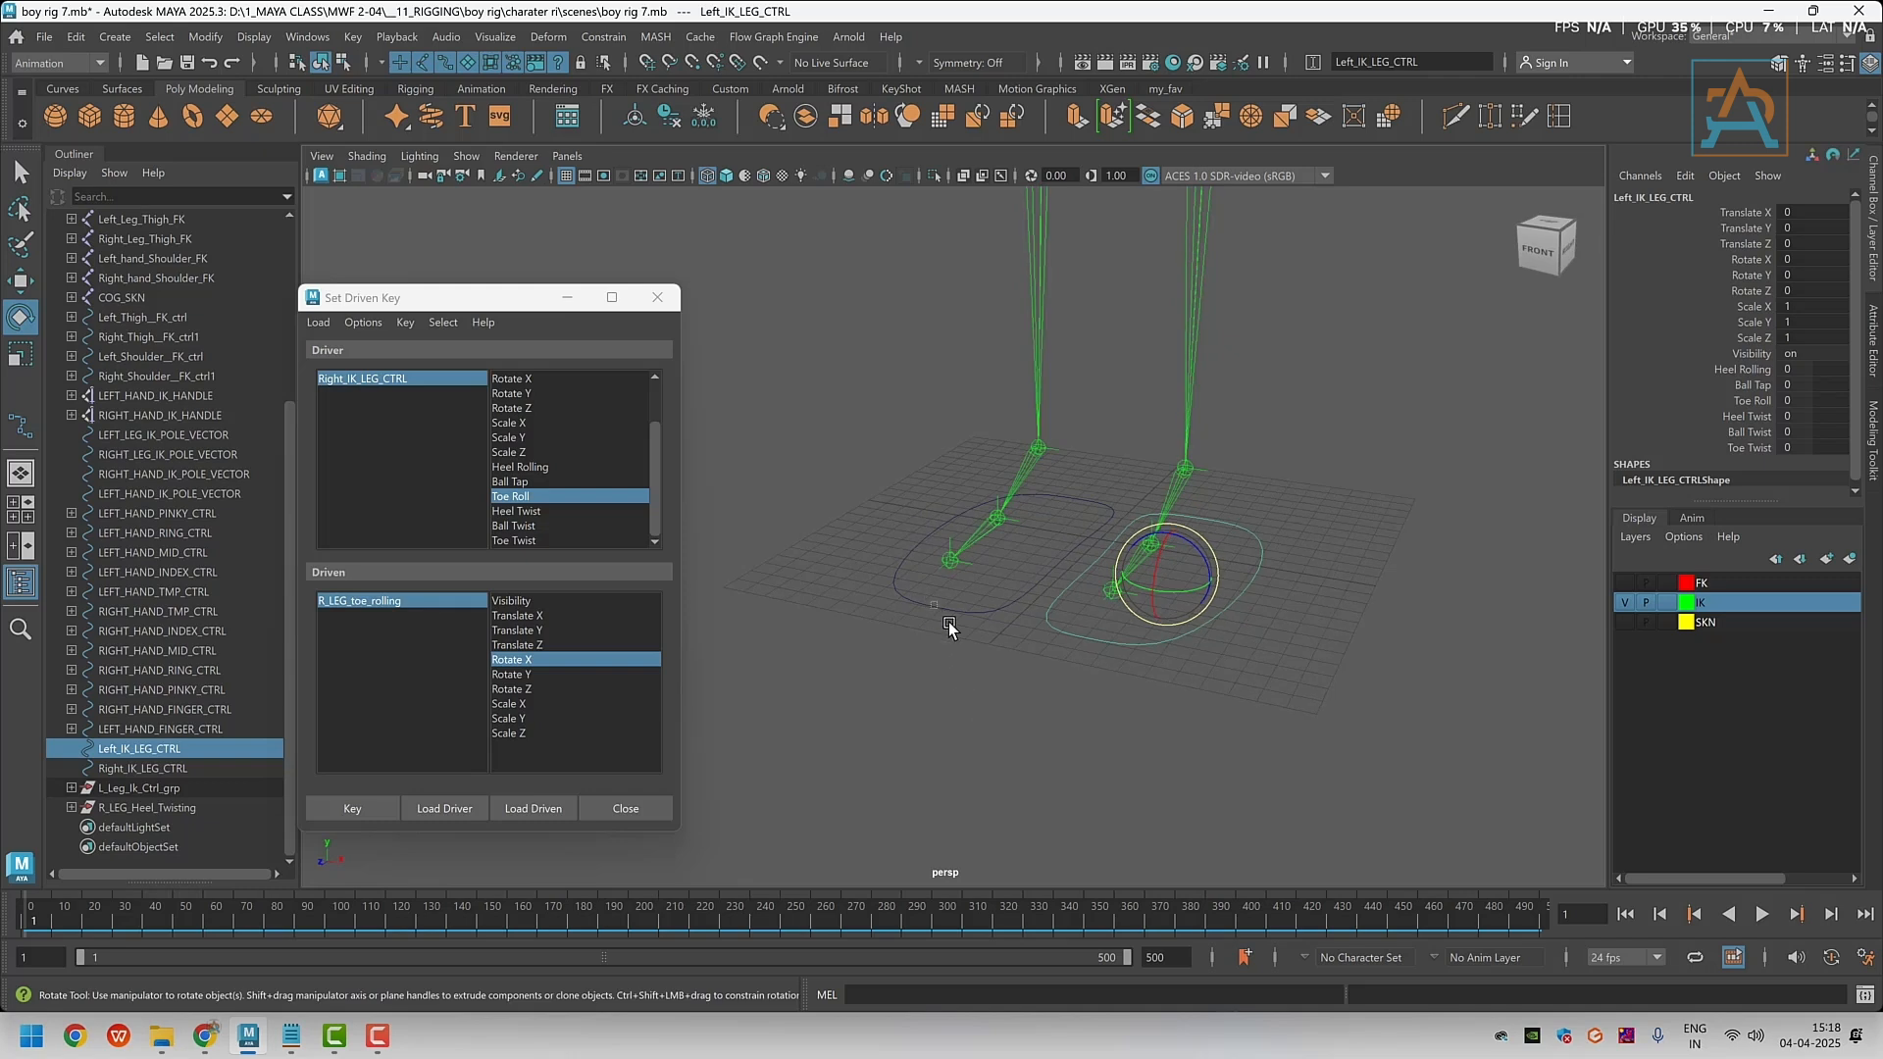
left_click(949, 626)
middle_click_drag(940, 684, 955, 726, "alt")
left_click(441, 808)
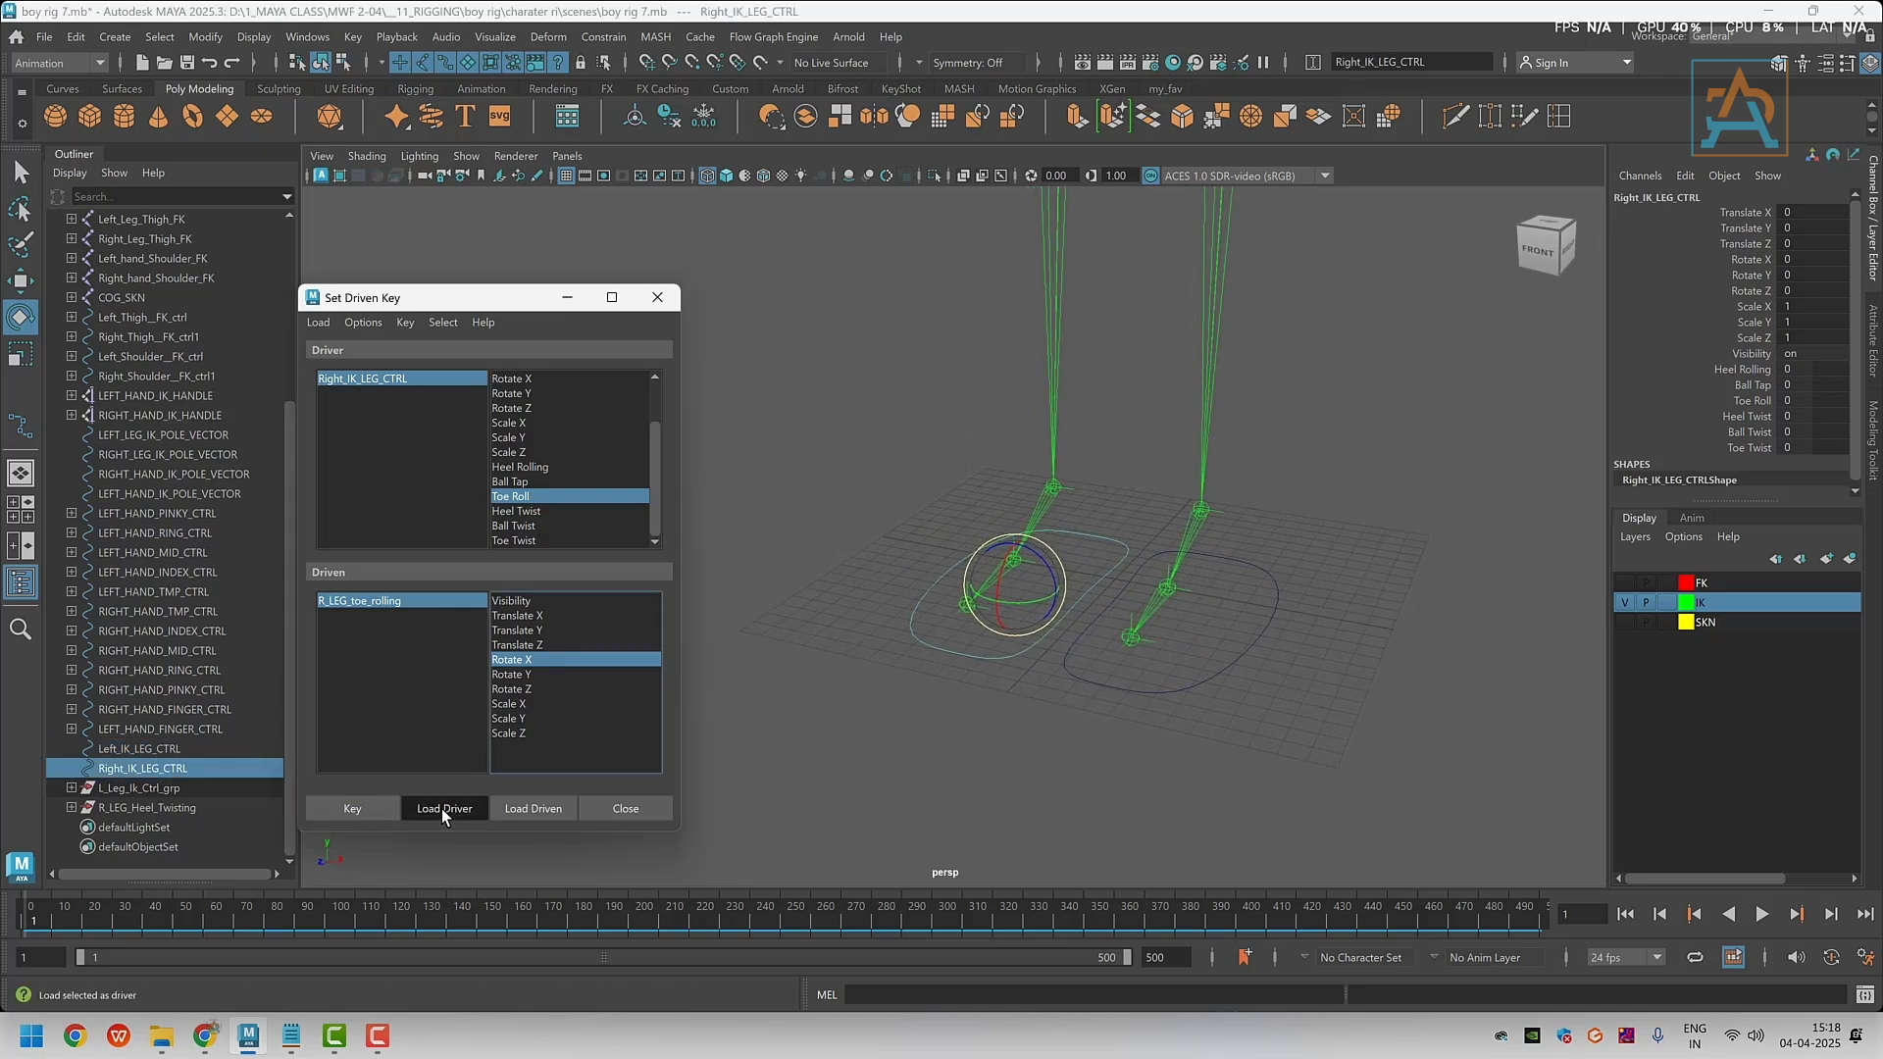
left_click(120, 808)
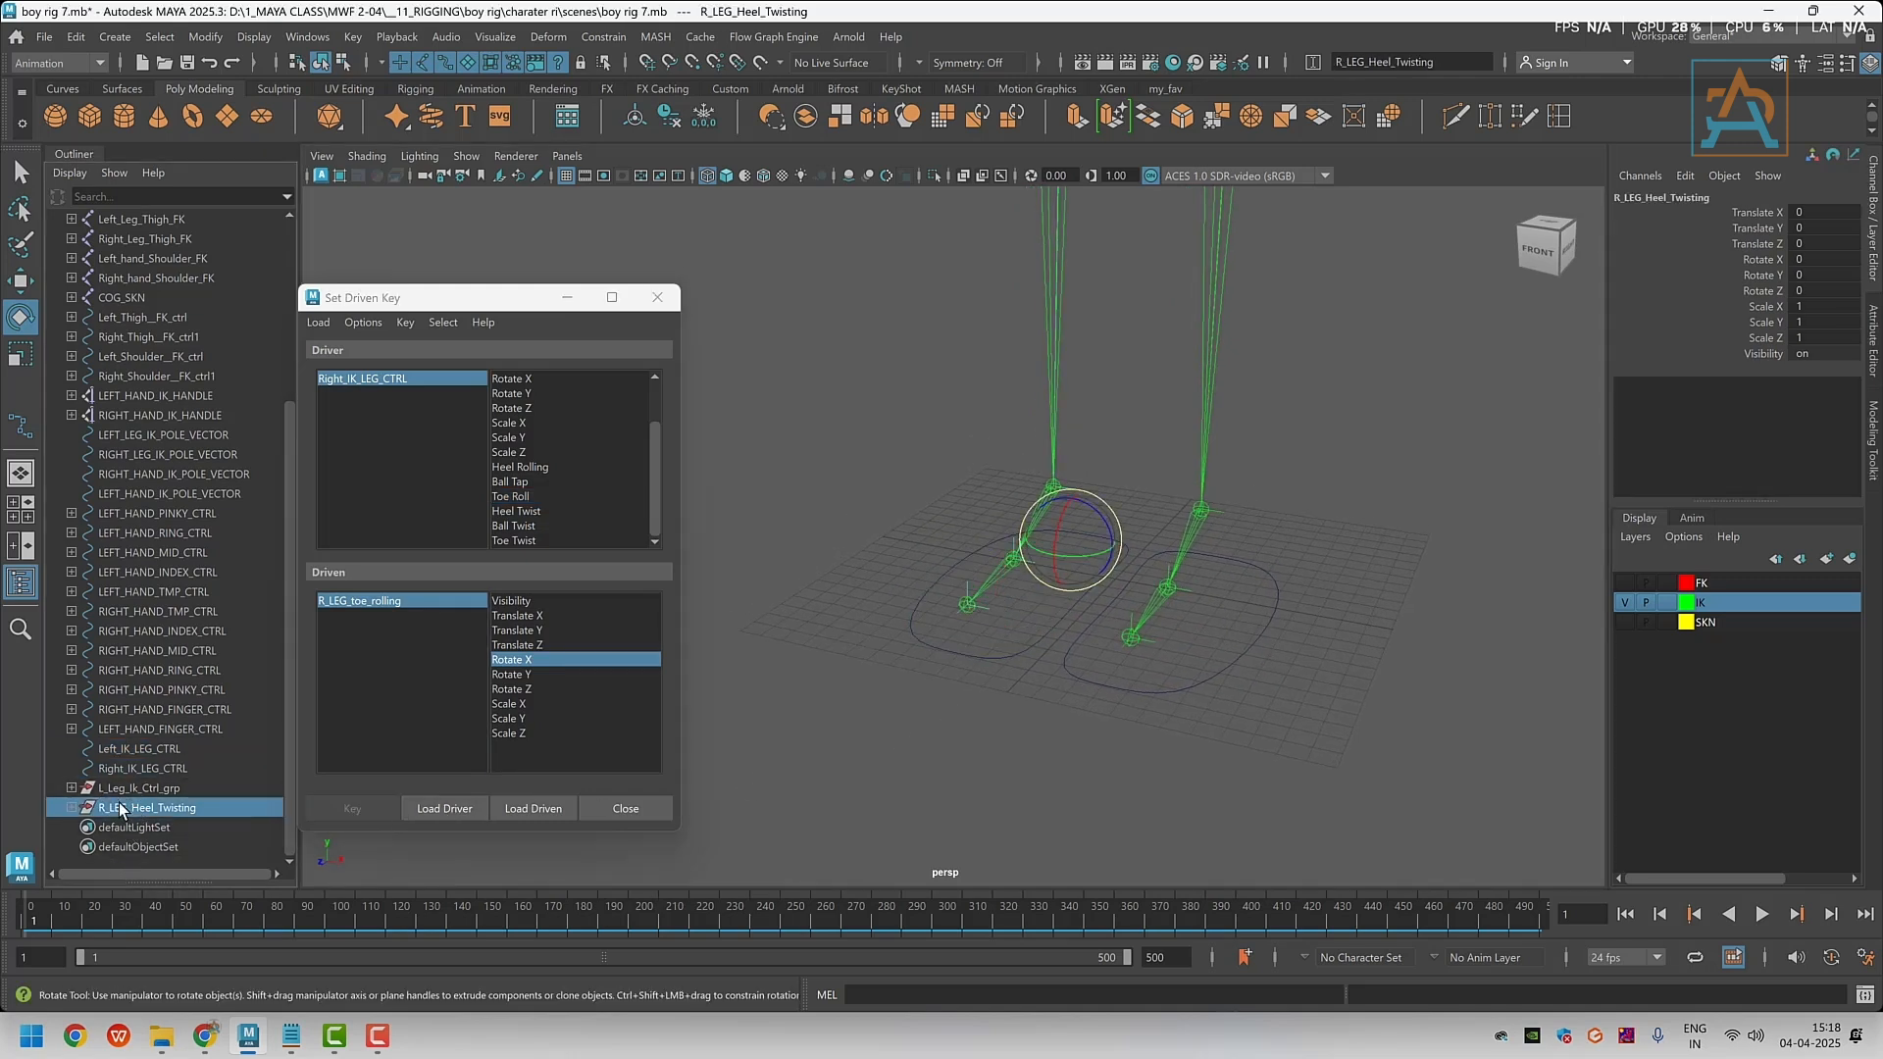
left_click(523, 810)
left_click(343, 379)
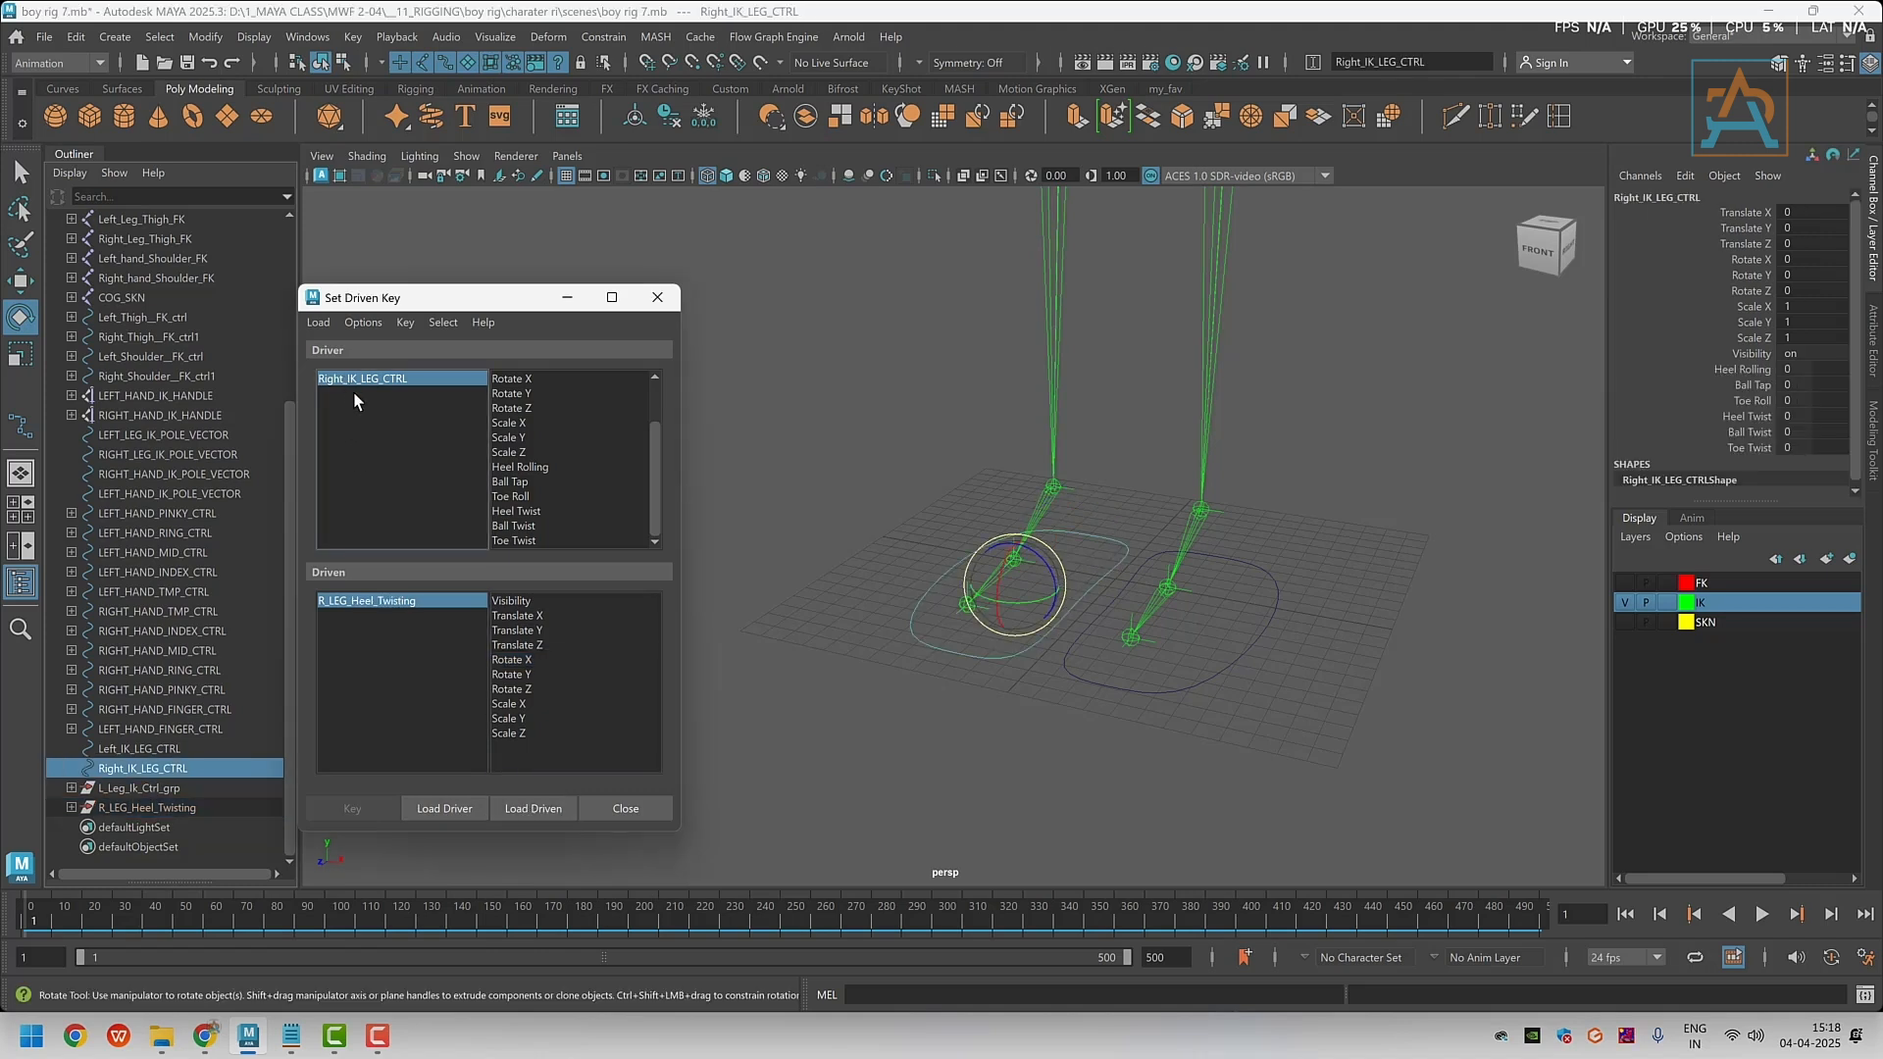
Key R_LEG_Heel_Twisting's Rotate Y at 0 against Right_IK_LEG_CTRL's Heel Twist at 0
left_click(516, 511)
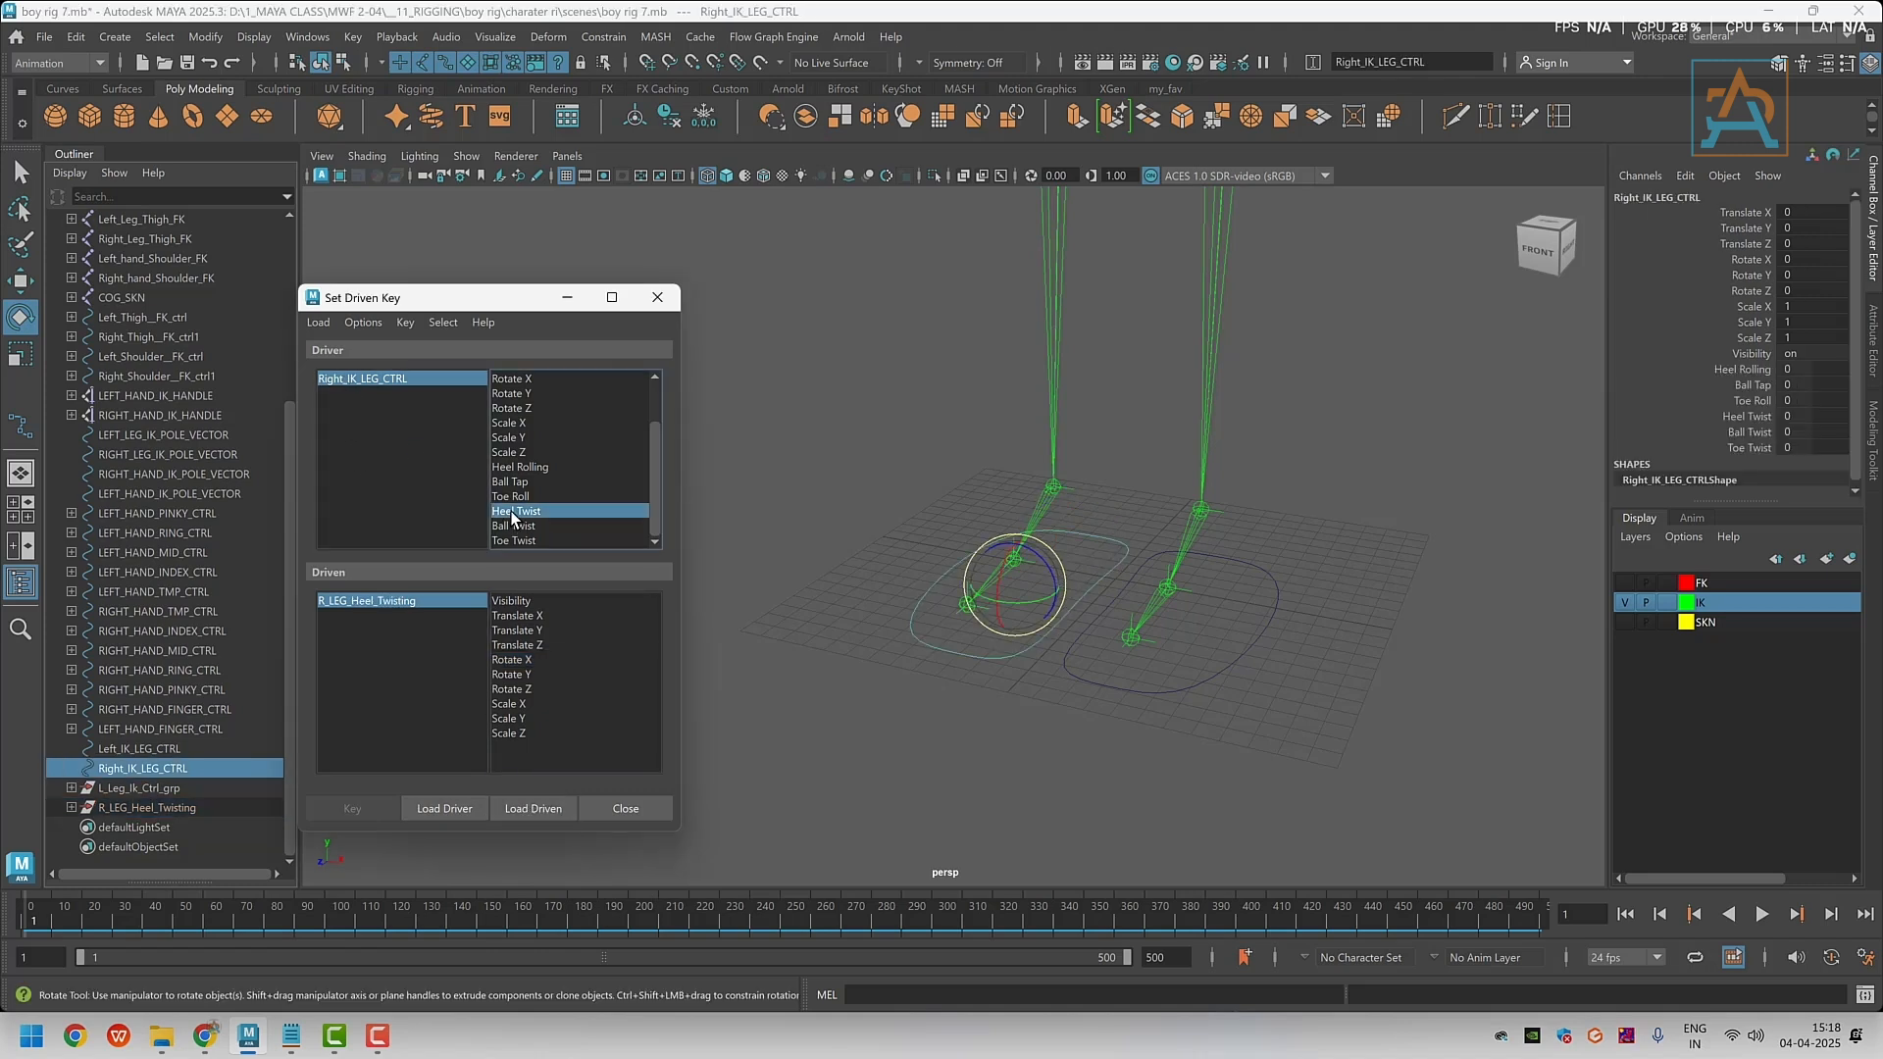
left_click(358, 602)
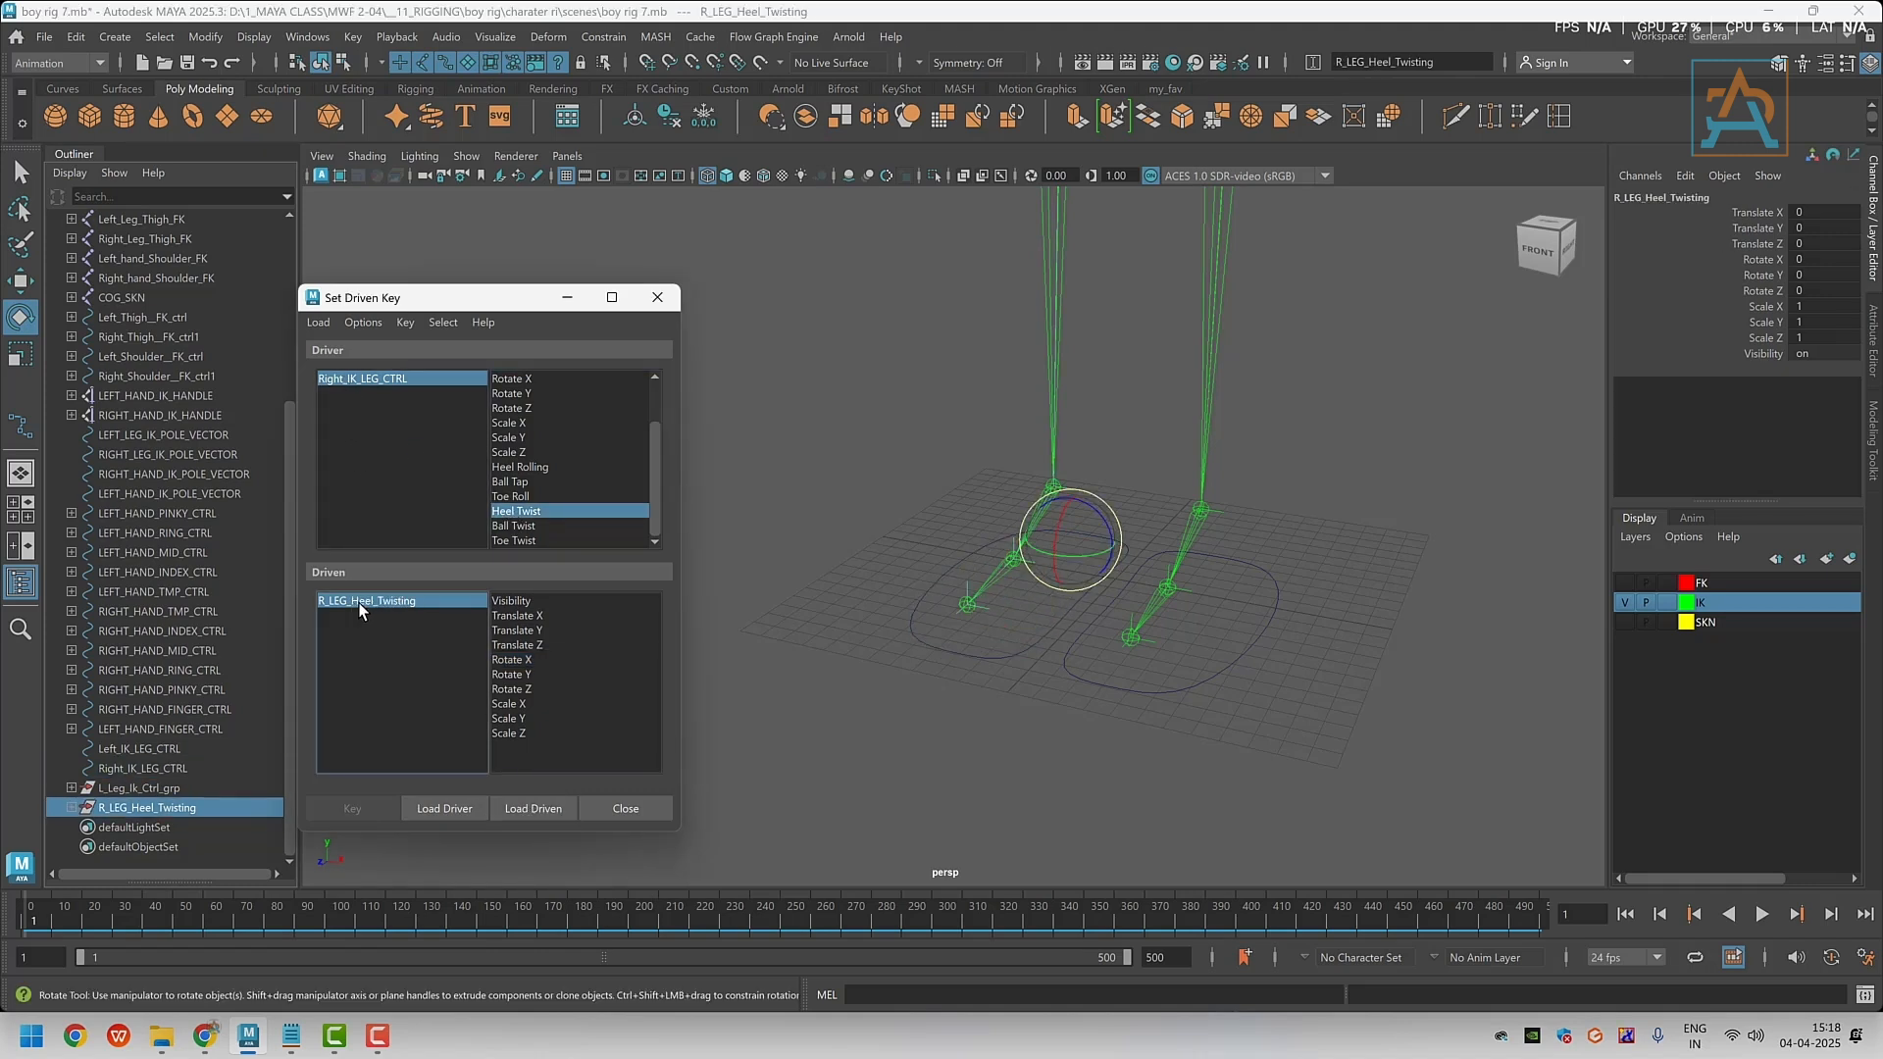
left_click(512, 675)
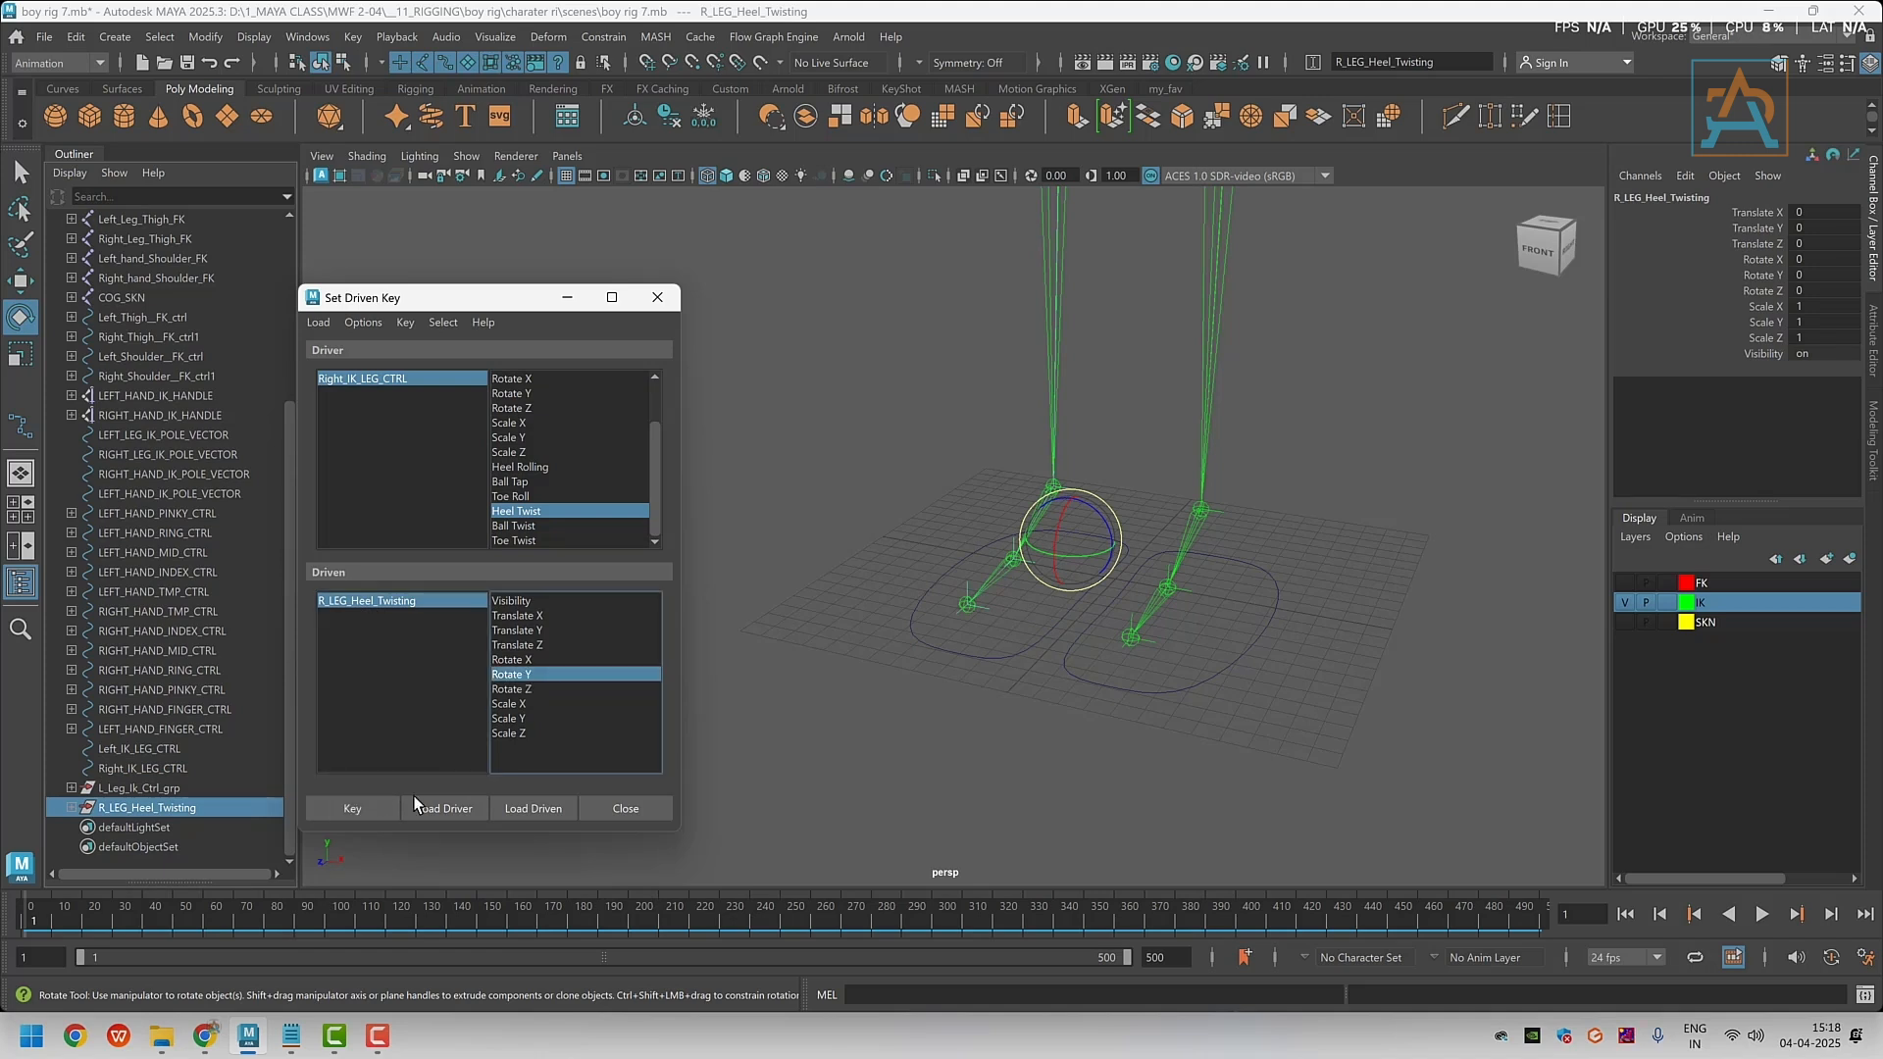
left_click(353, 812)
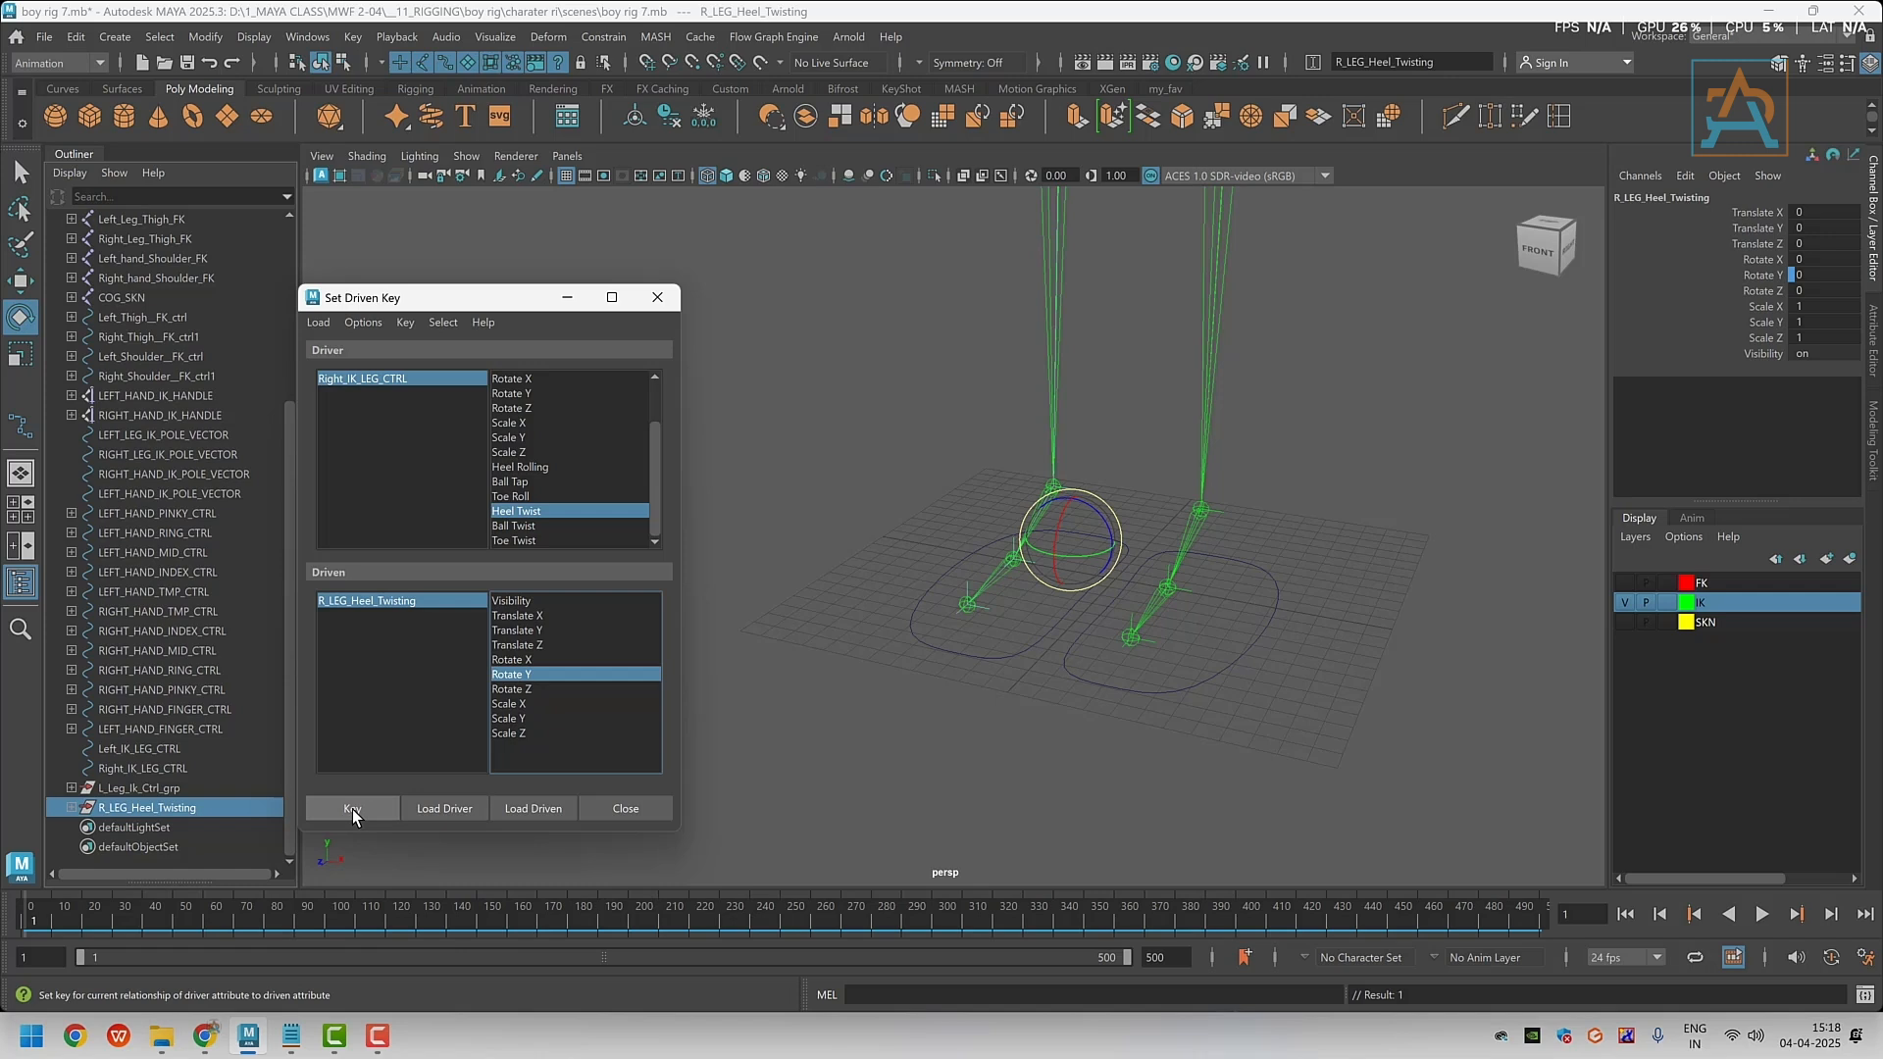
Set Right_IK_LEG_CTRL's Heel Twist to -5 and R_LEG_Heel_Twisting's Rotate Y to -20, and key the relationship
left_click(355, 377)
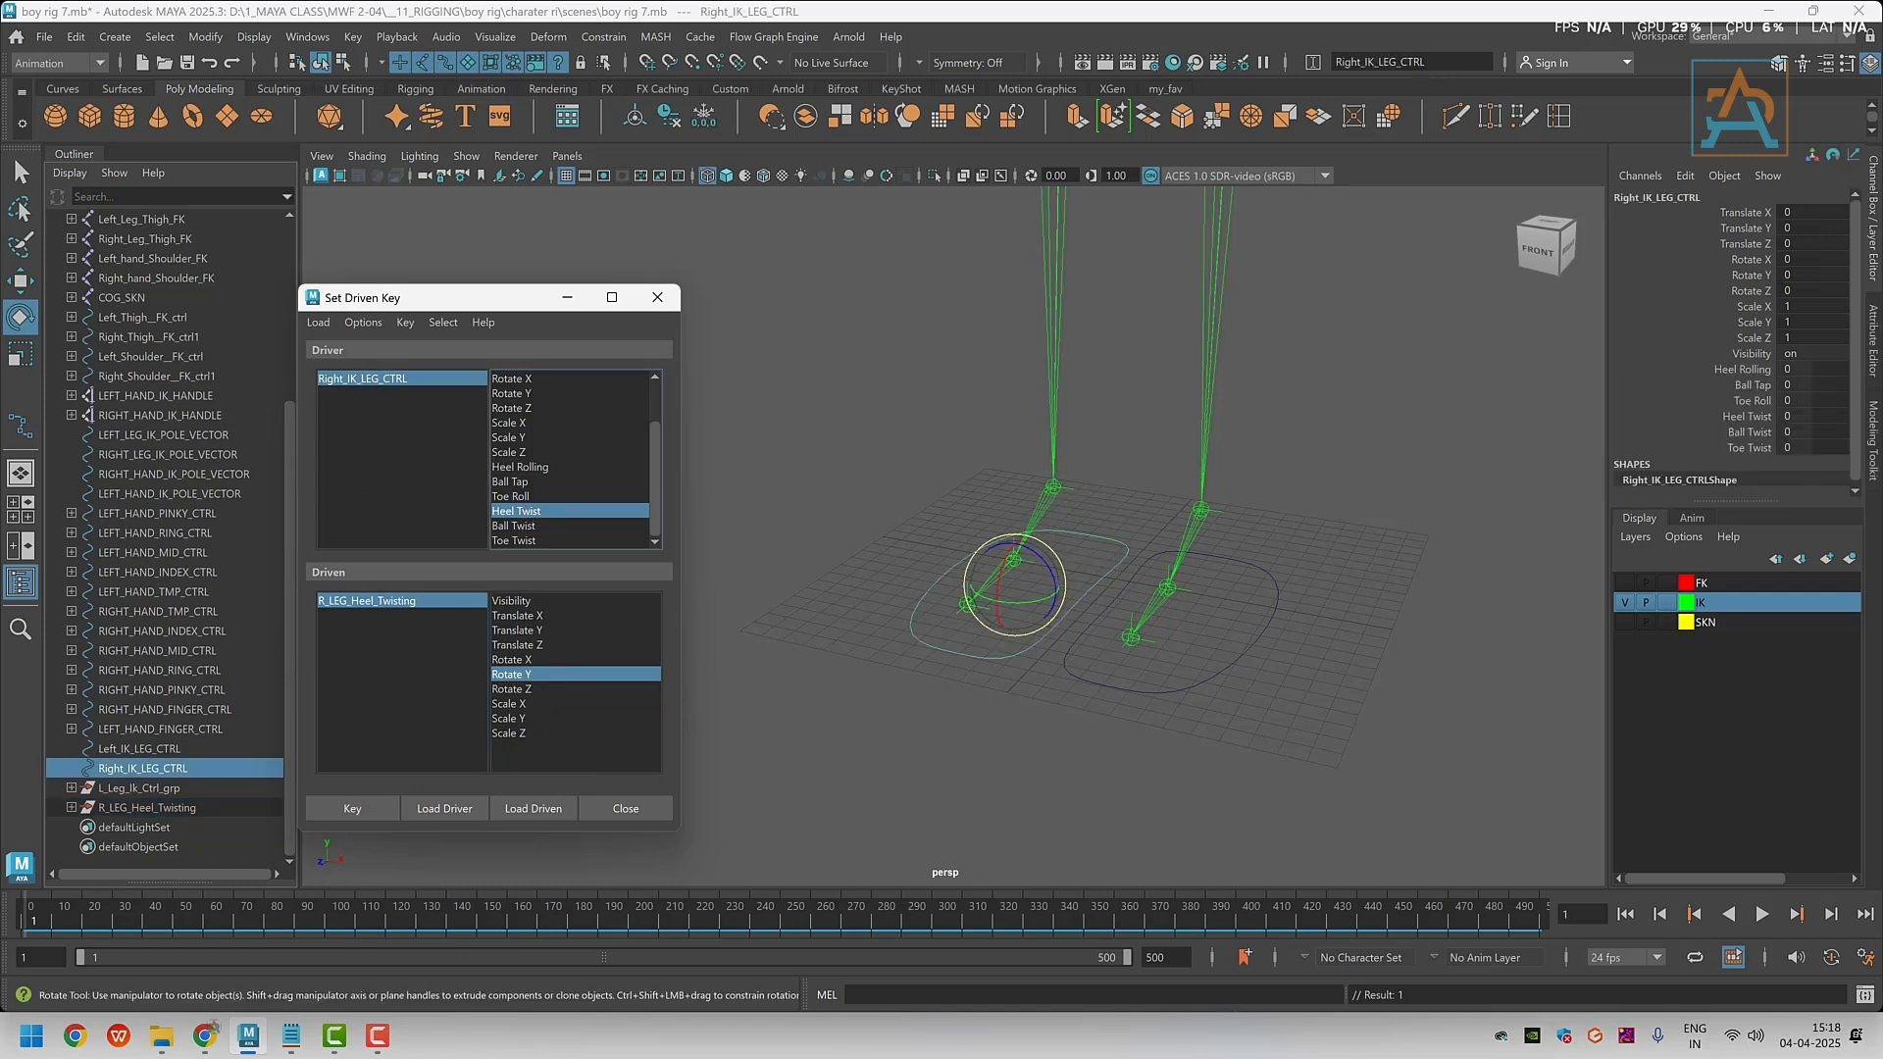
left_click(1801, 416)
type("-5")
key("Return")
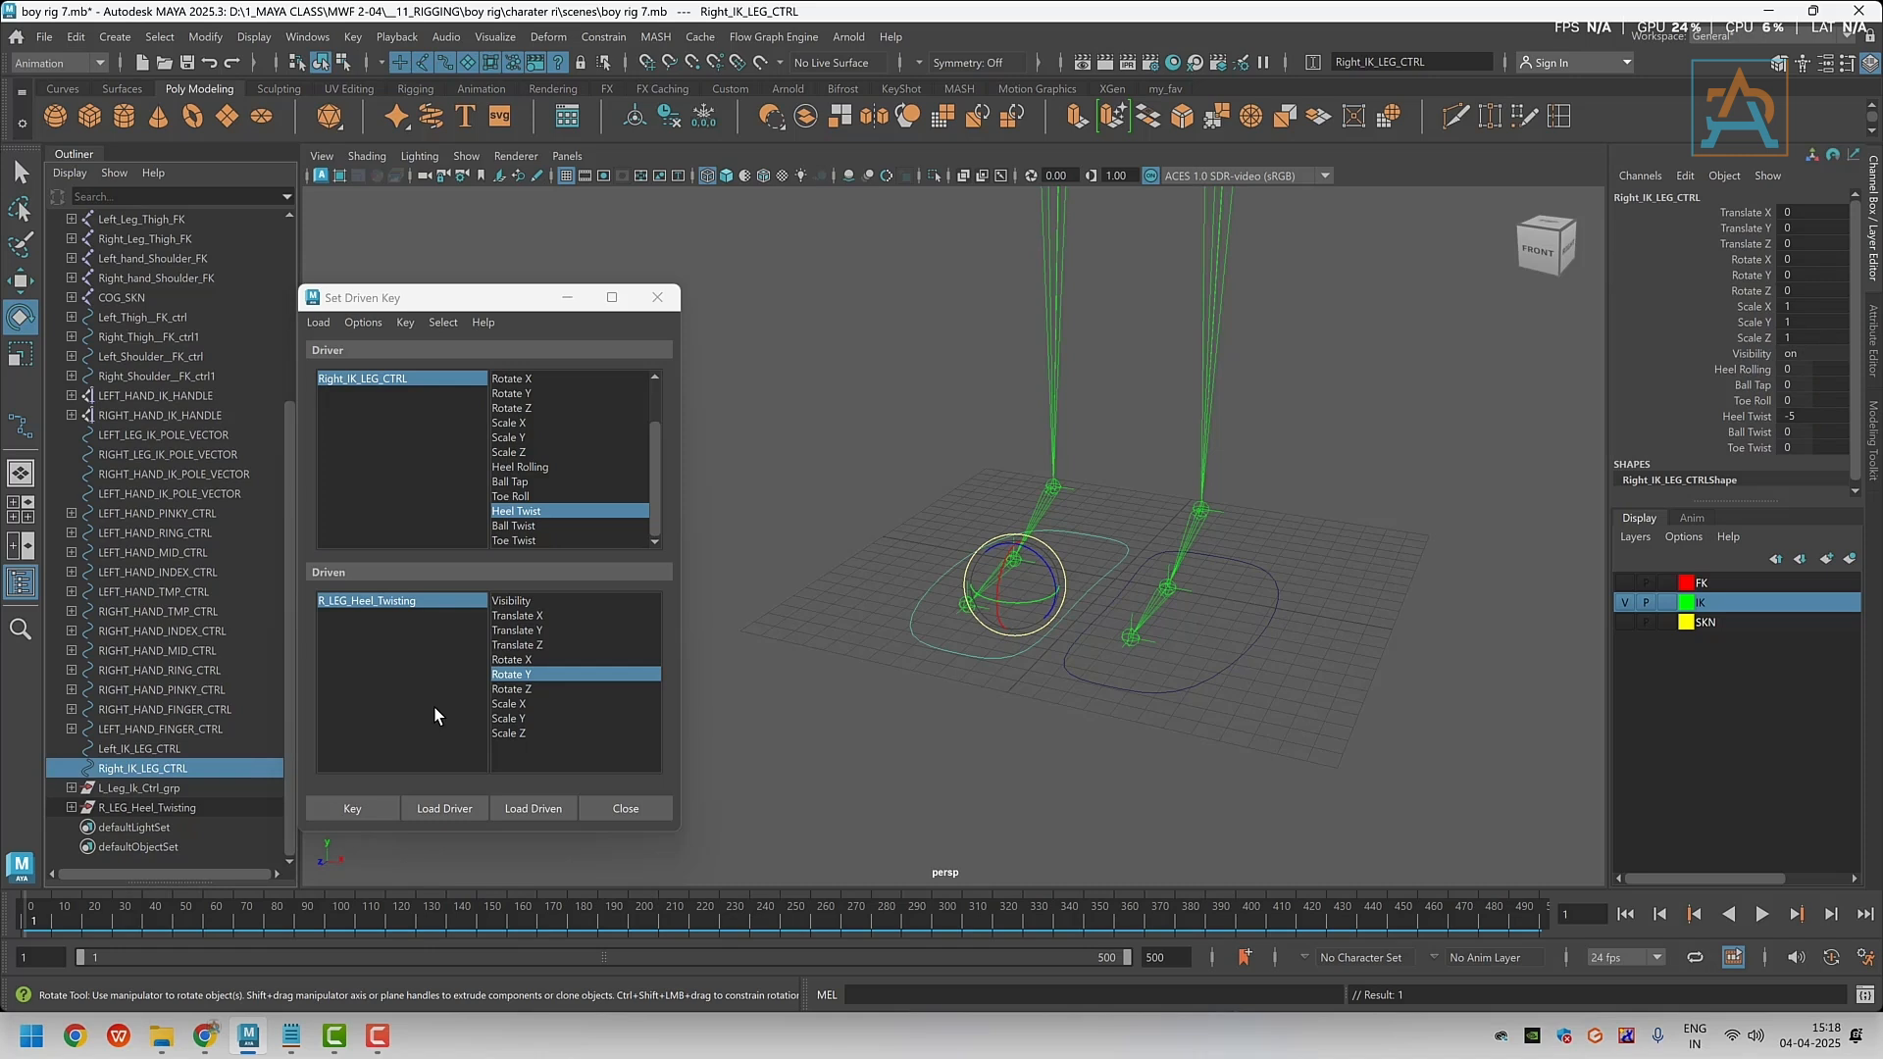
left_click(357, 600)
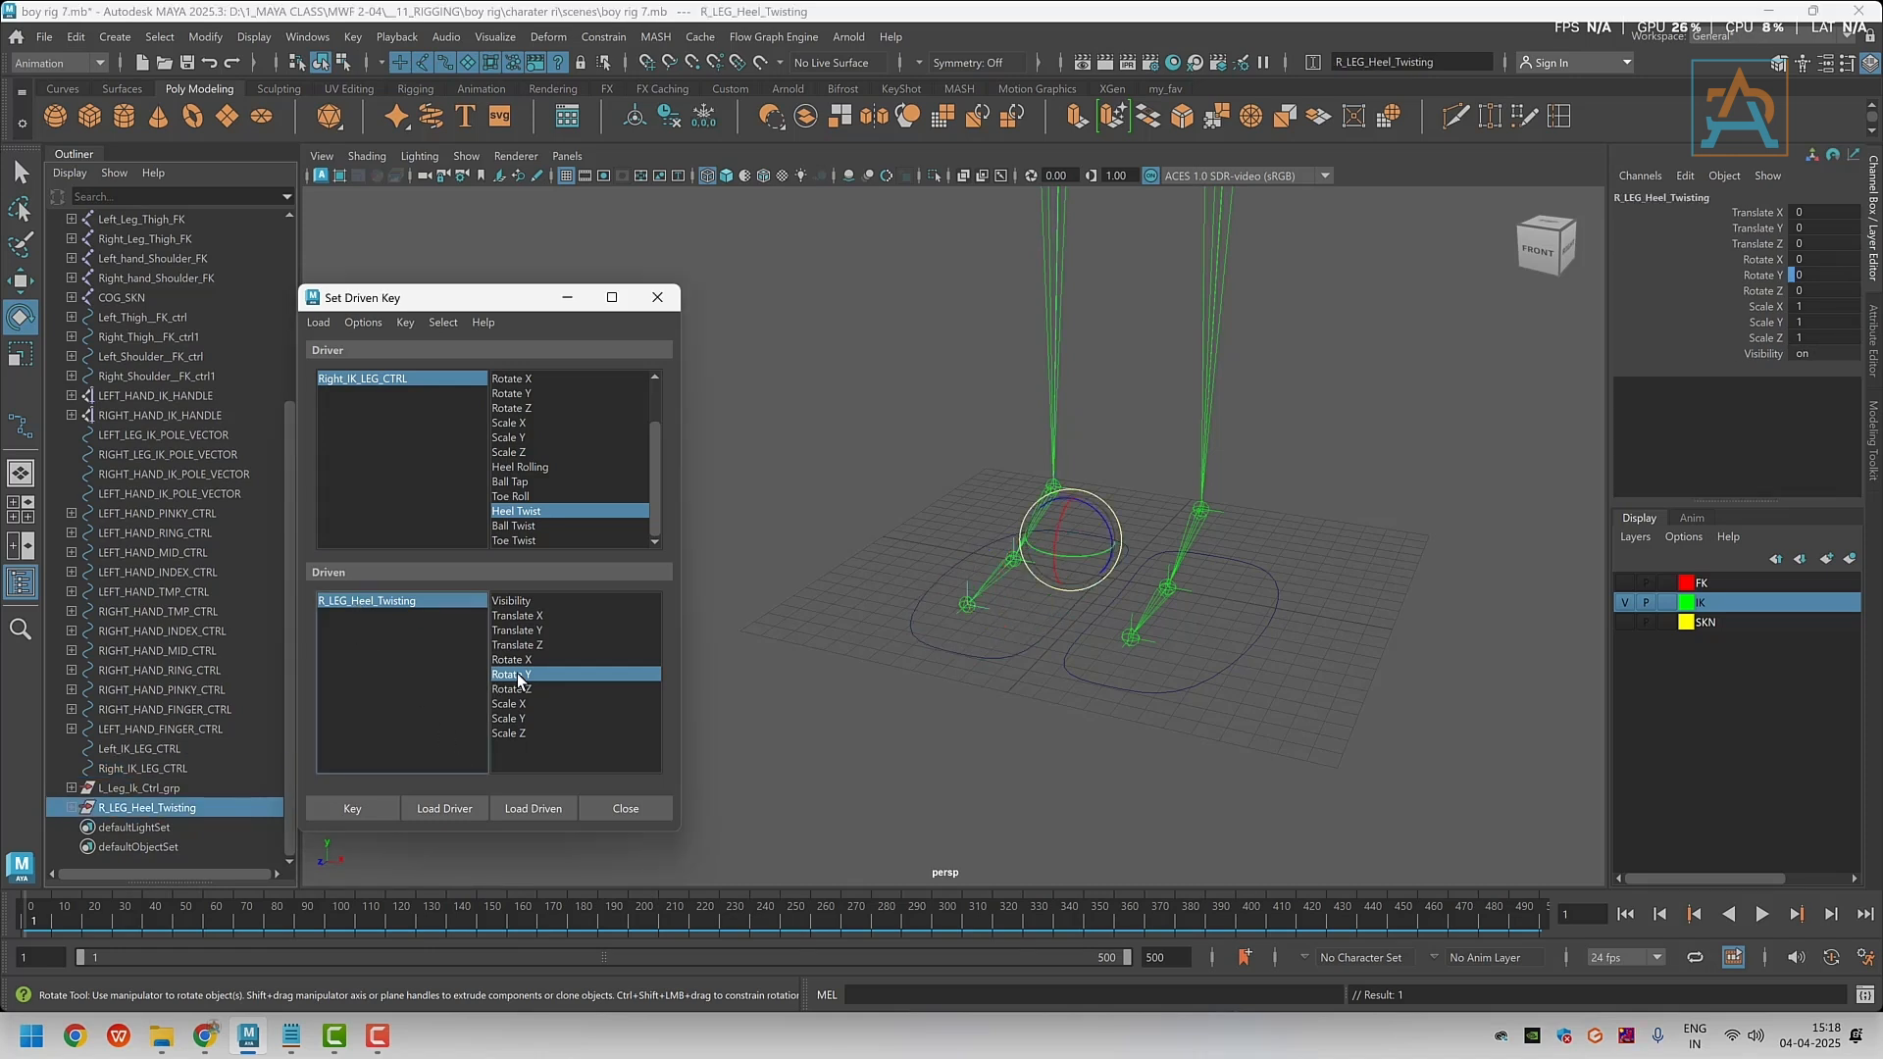
left_click_drag(1093, 560, 1079, 549)
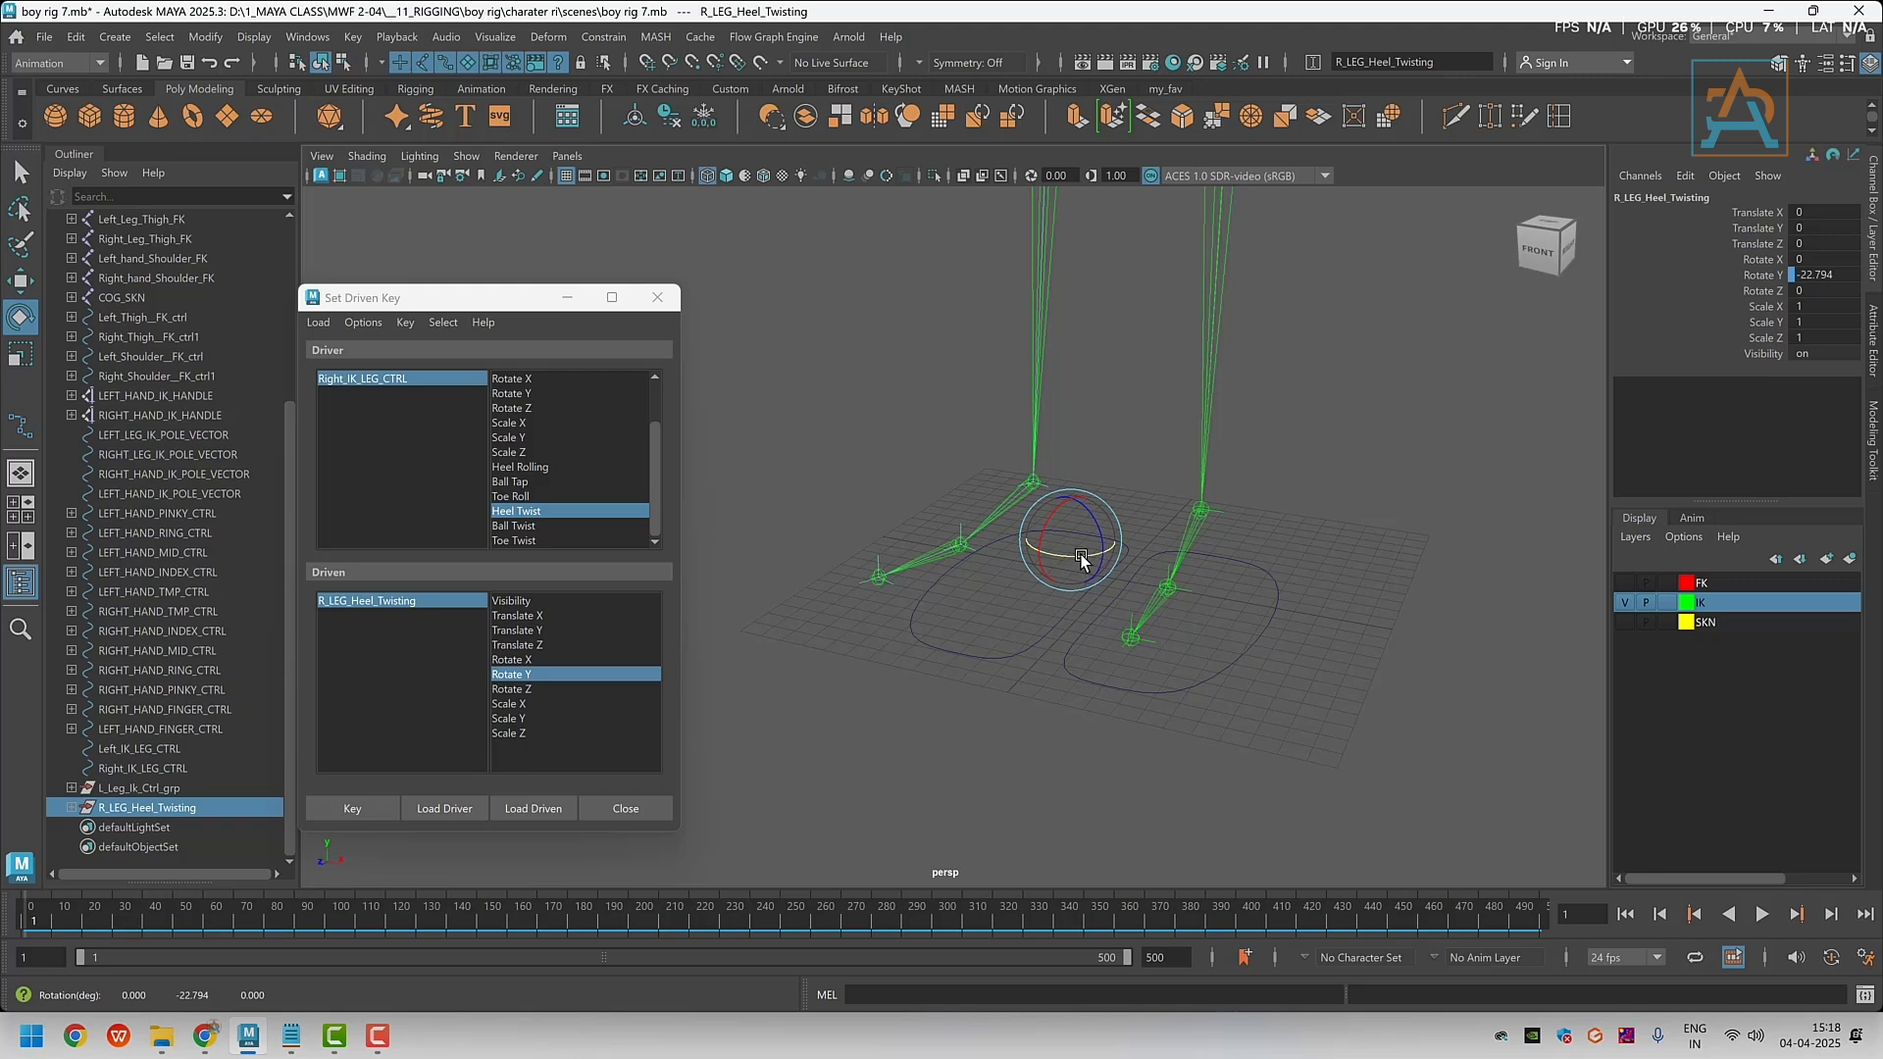
left_click(1822, 277)
type("-20")
key("Return")
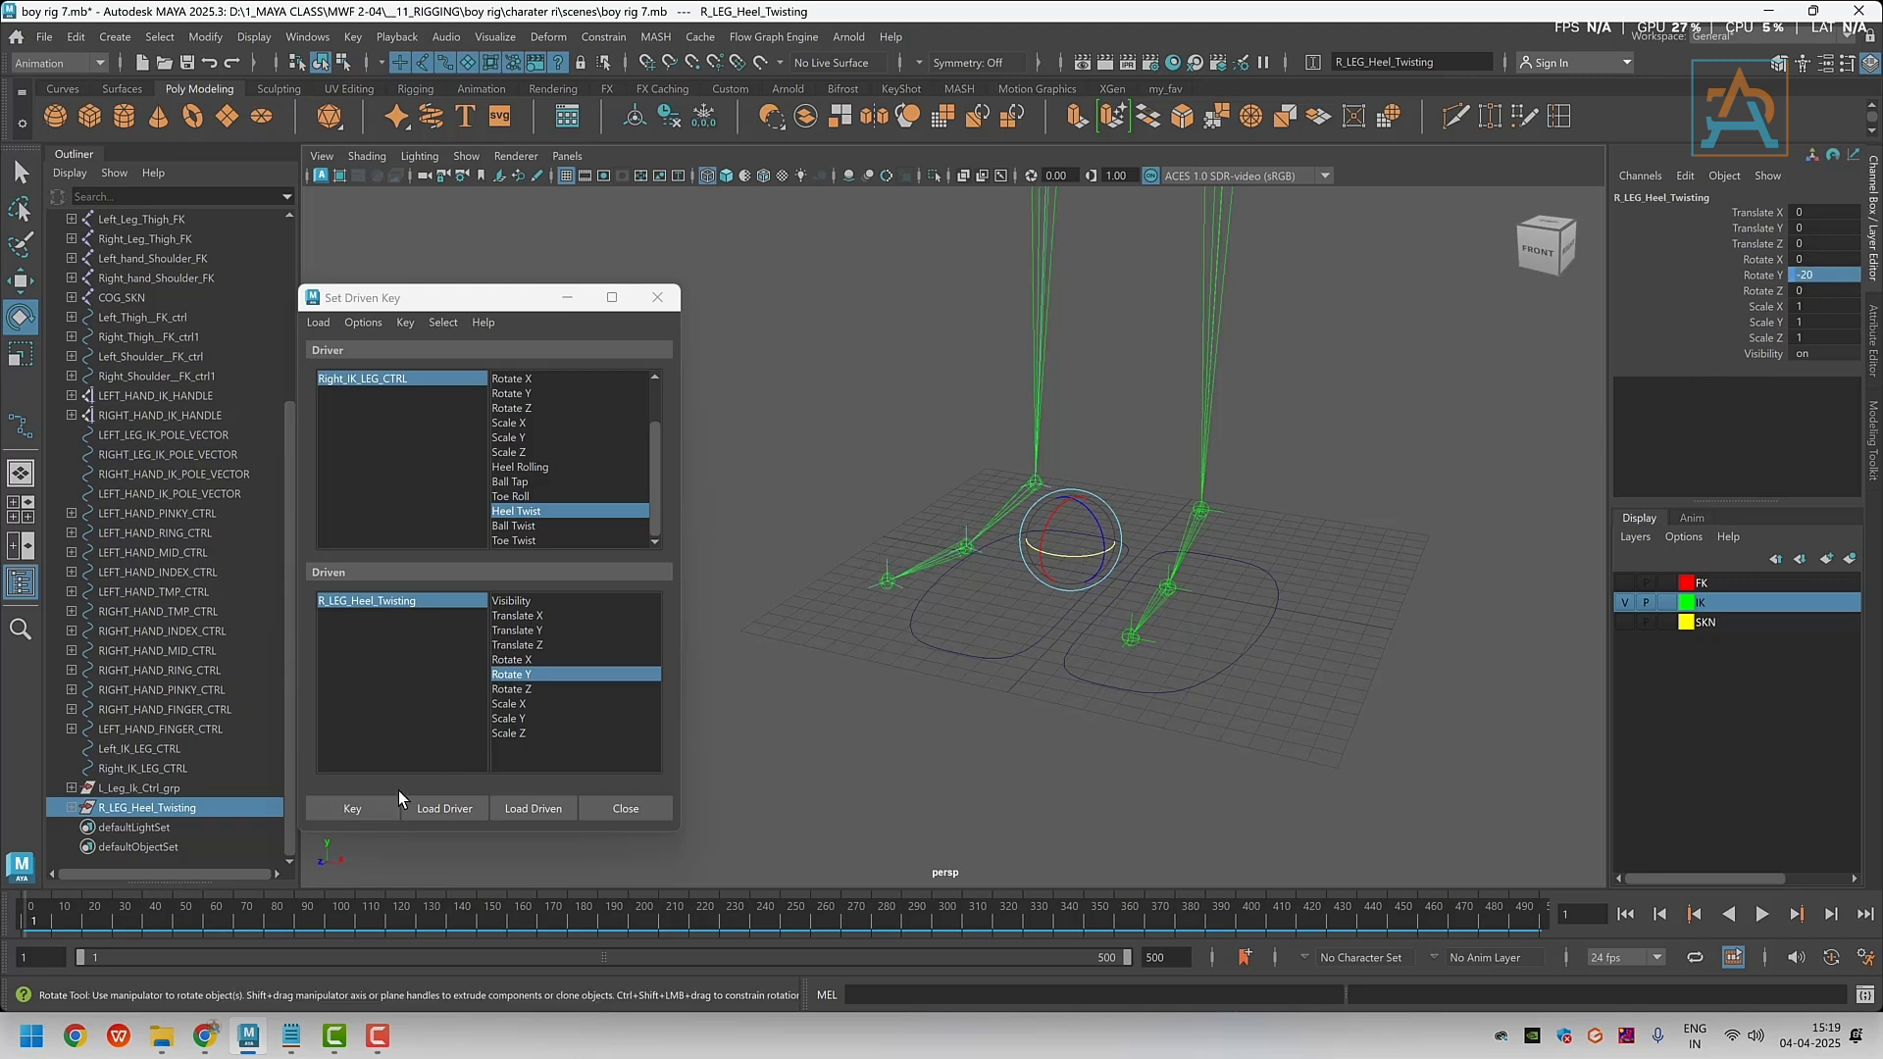
left_click(373, 810)
Set Right_IK_LEG_CTRL's Heel Twist to 5 and R_LEG_Heel_Twisting's Rotate Y to 20, and key the relationship
left_click(349, 380)
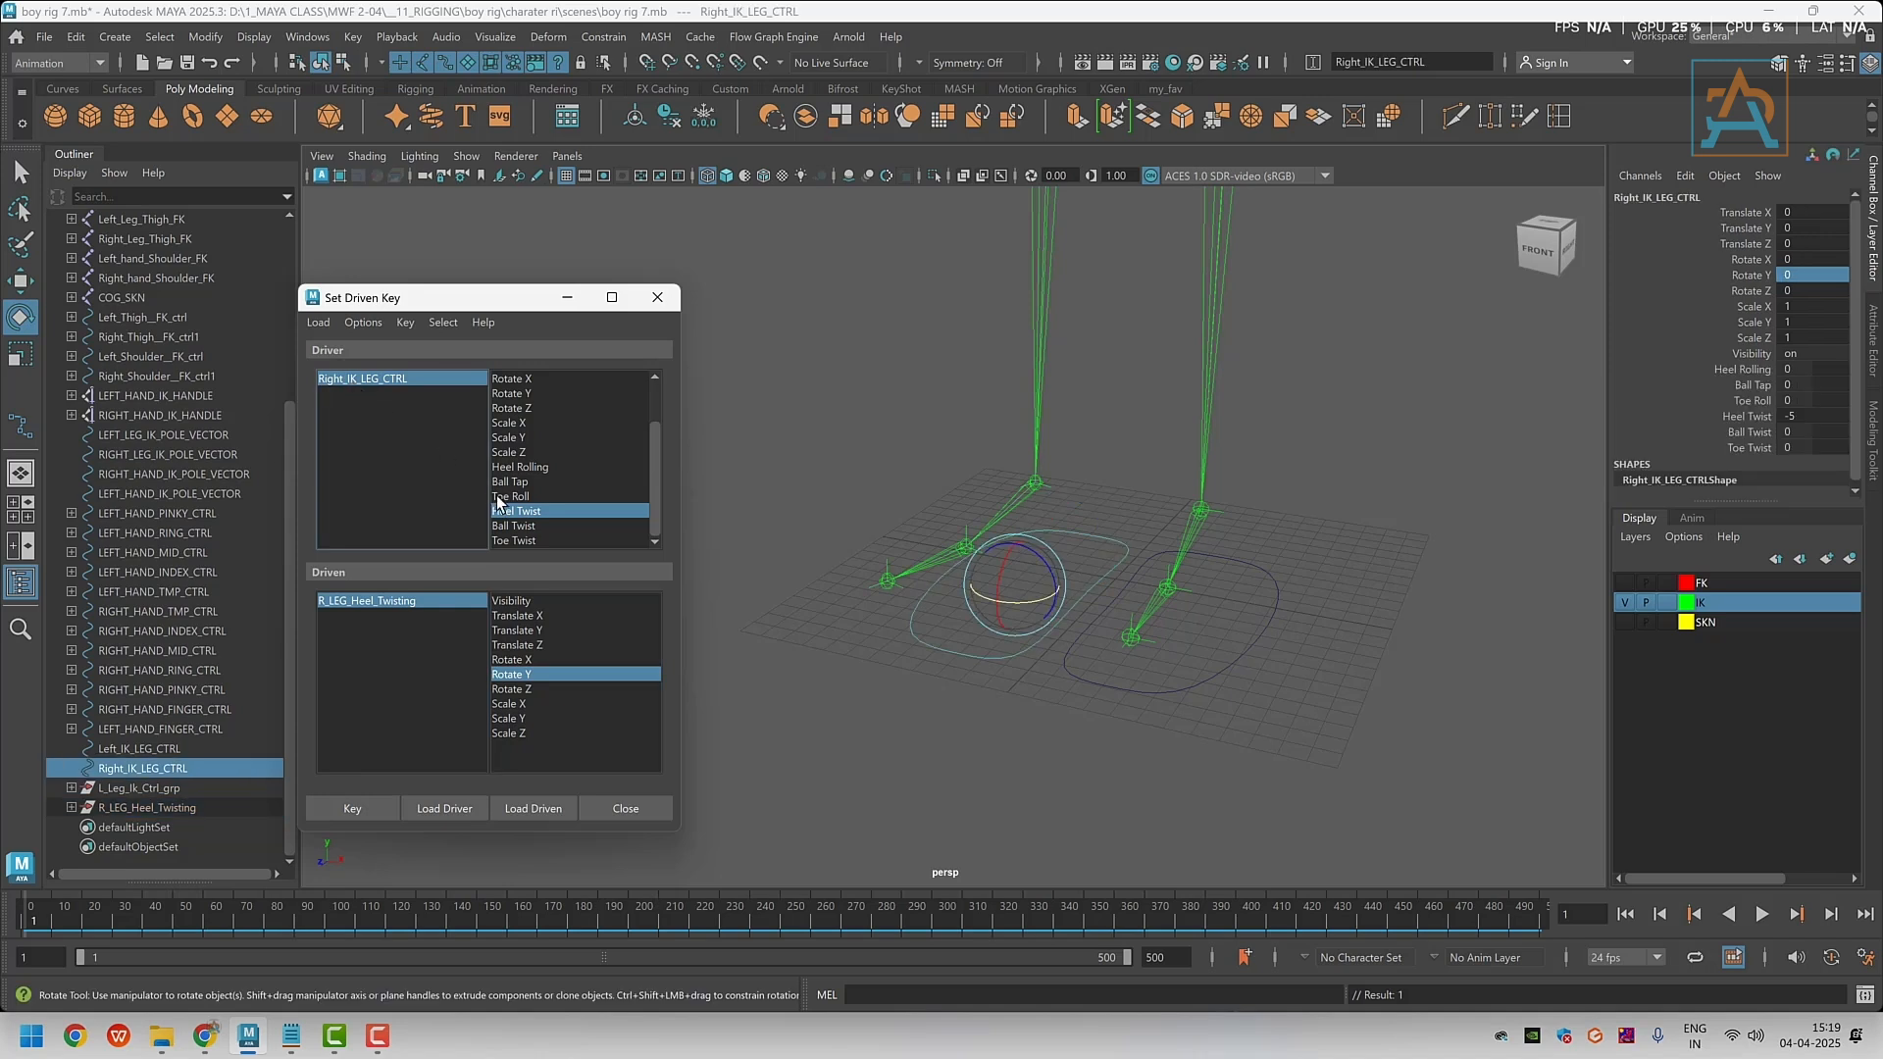
left_click_drag(1794, 416, 1809, 416)
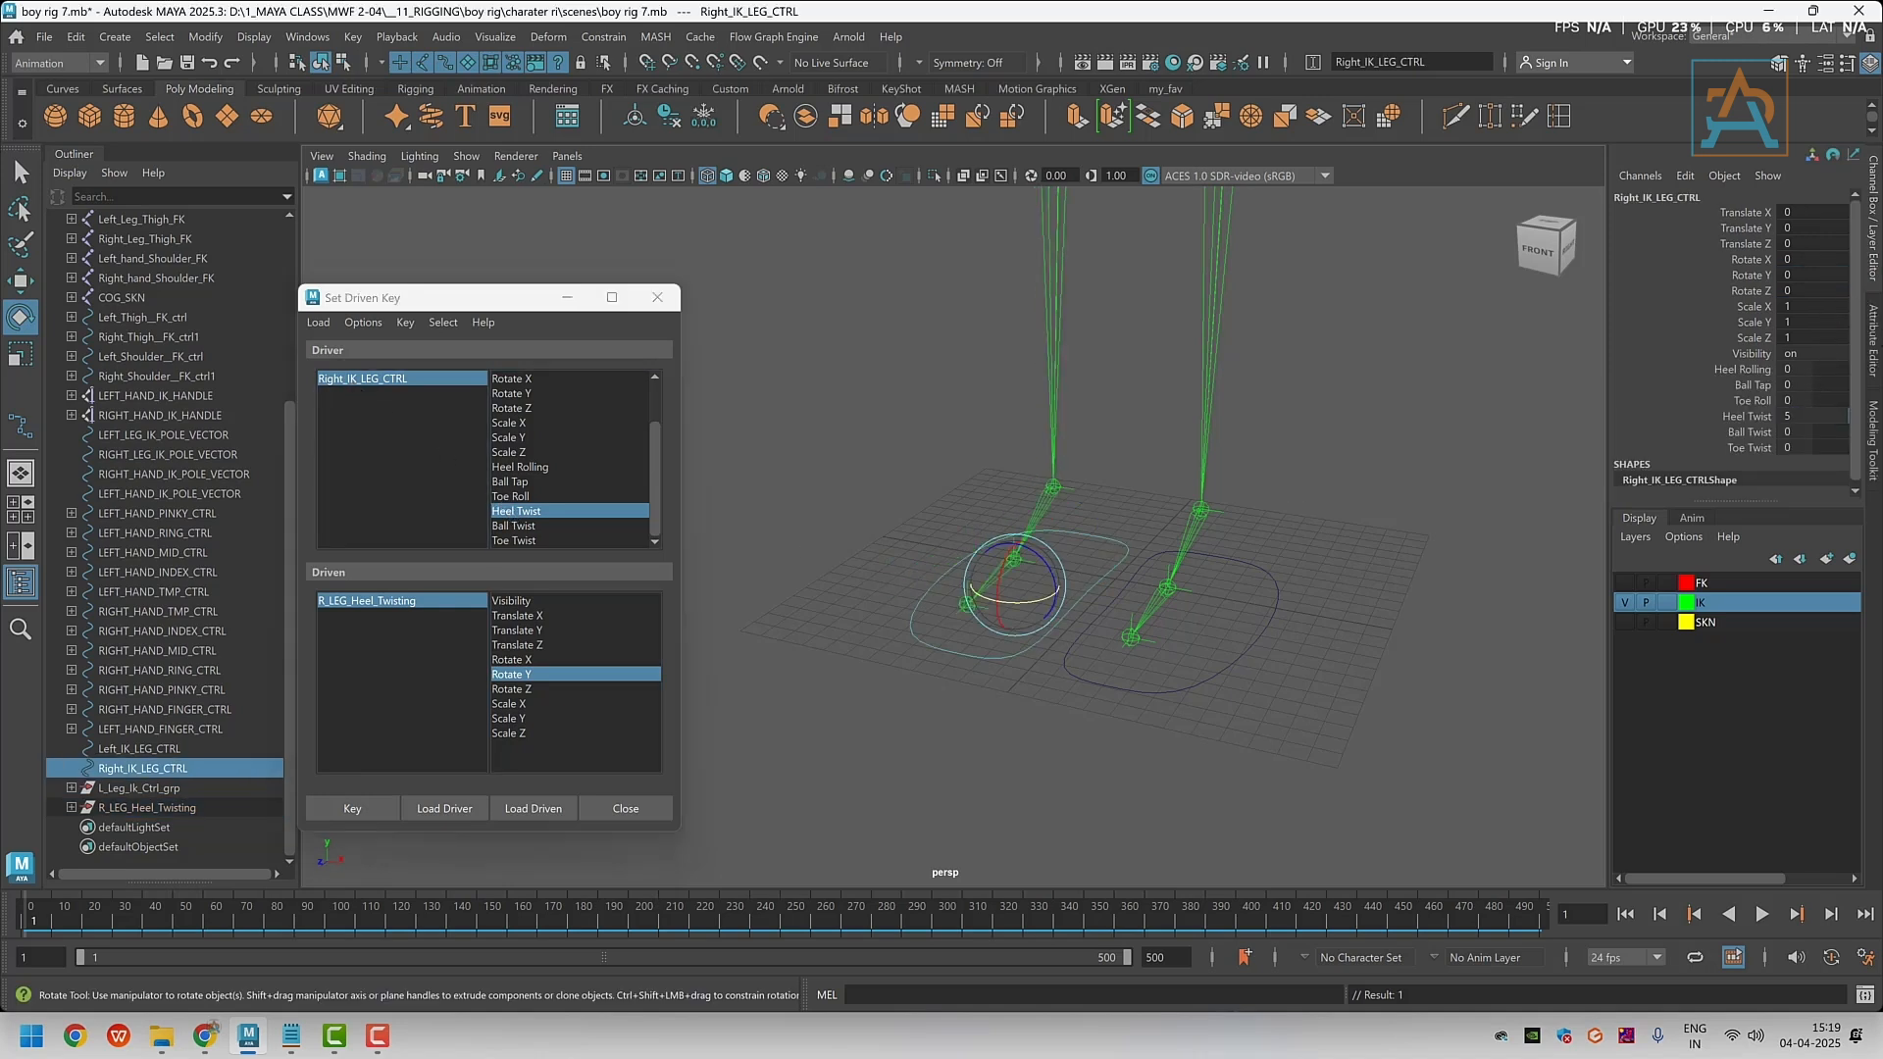
left_click(407, 601)
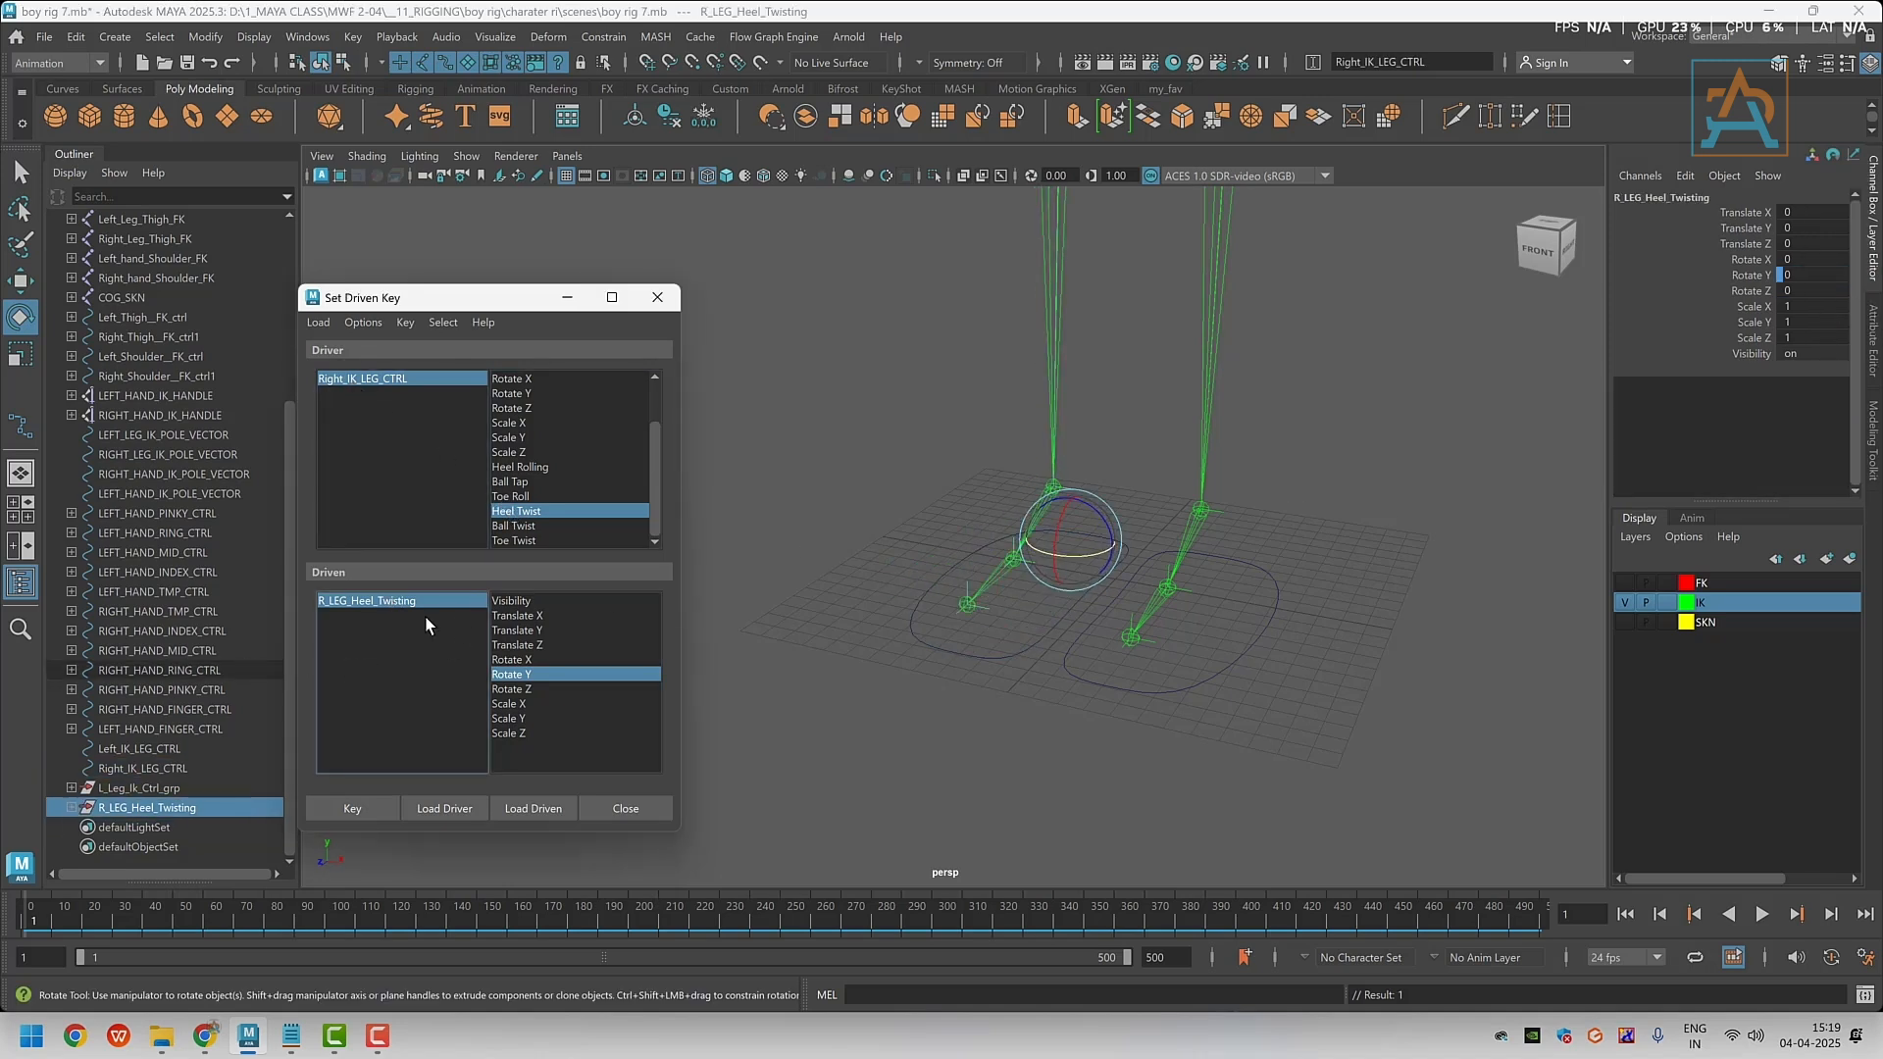
left_click(512, 674)
left_click(1816, 276)
type("2")
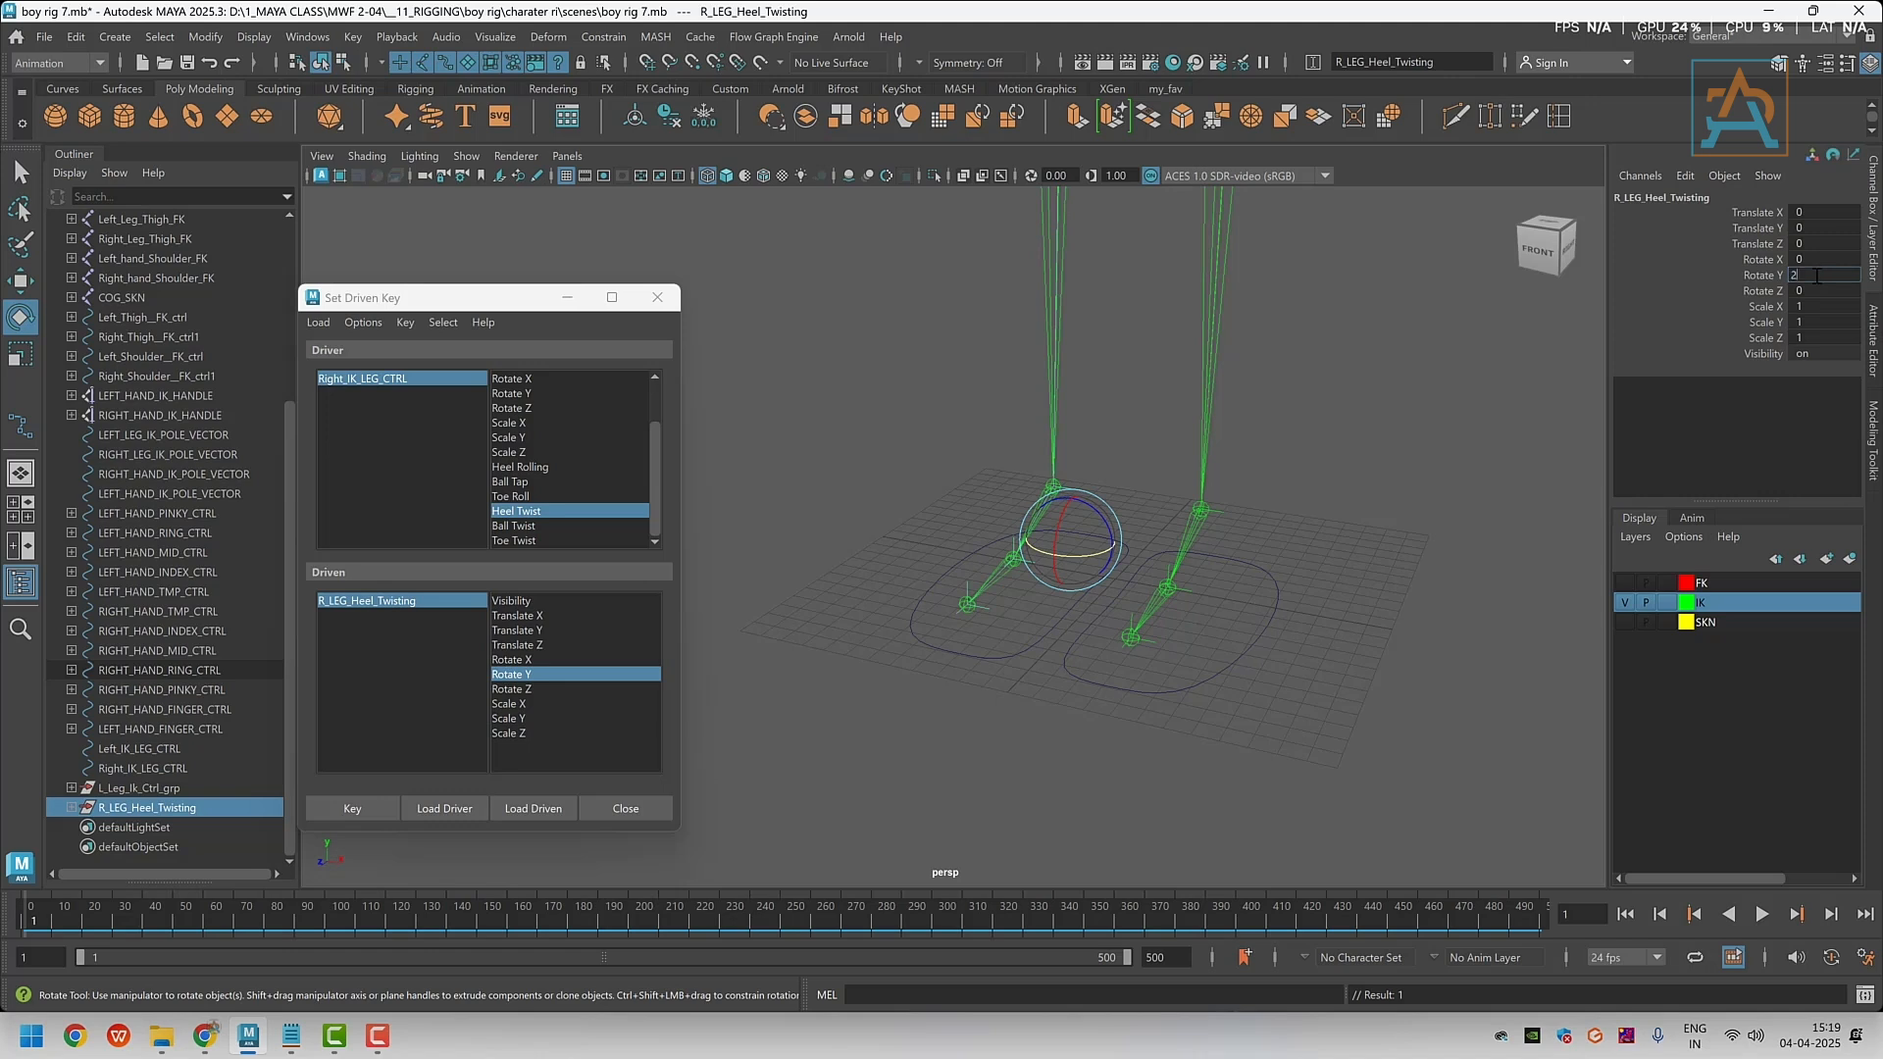
type("0")
key("Return")
left_click(373, 808)
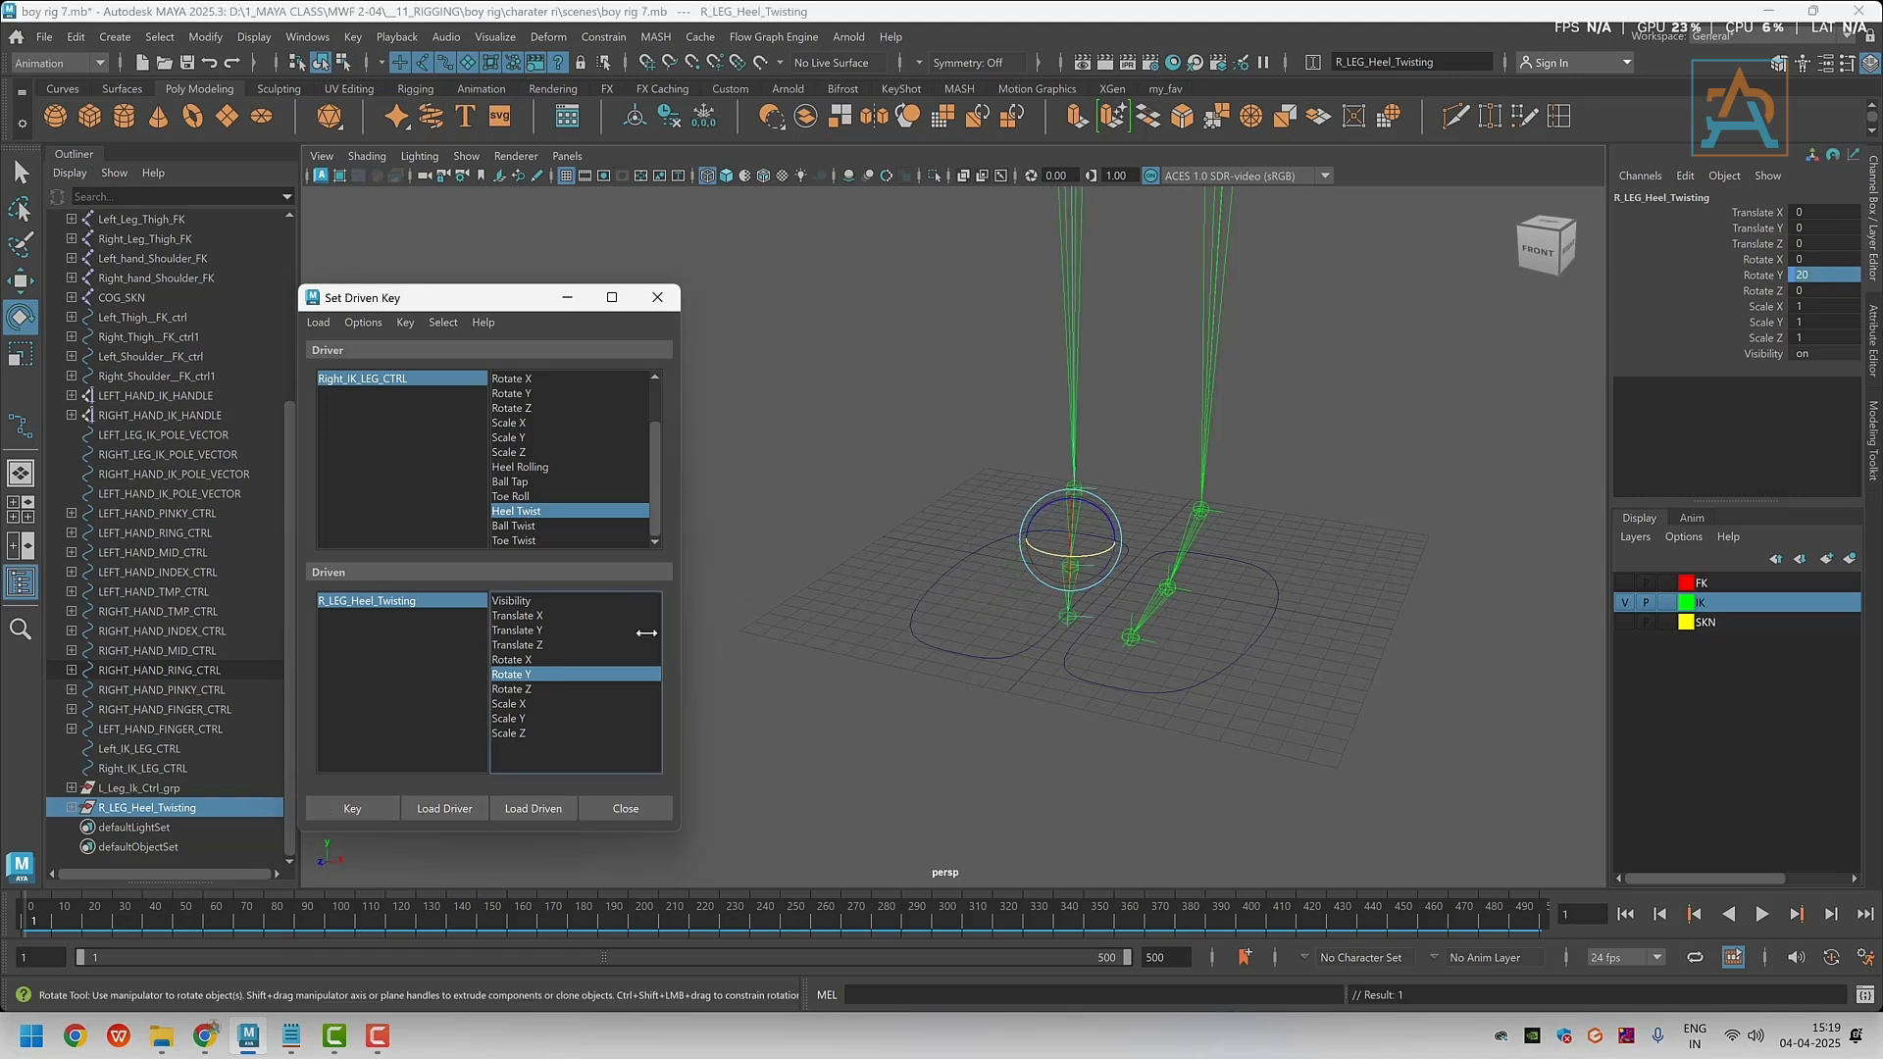
Reset Heel Twist on Right_IK_LEG_CTRL to 0
left_click_drag(963, 622, 988, 673)
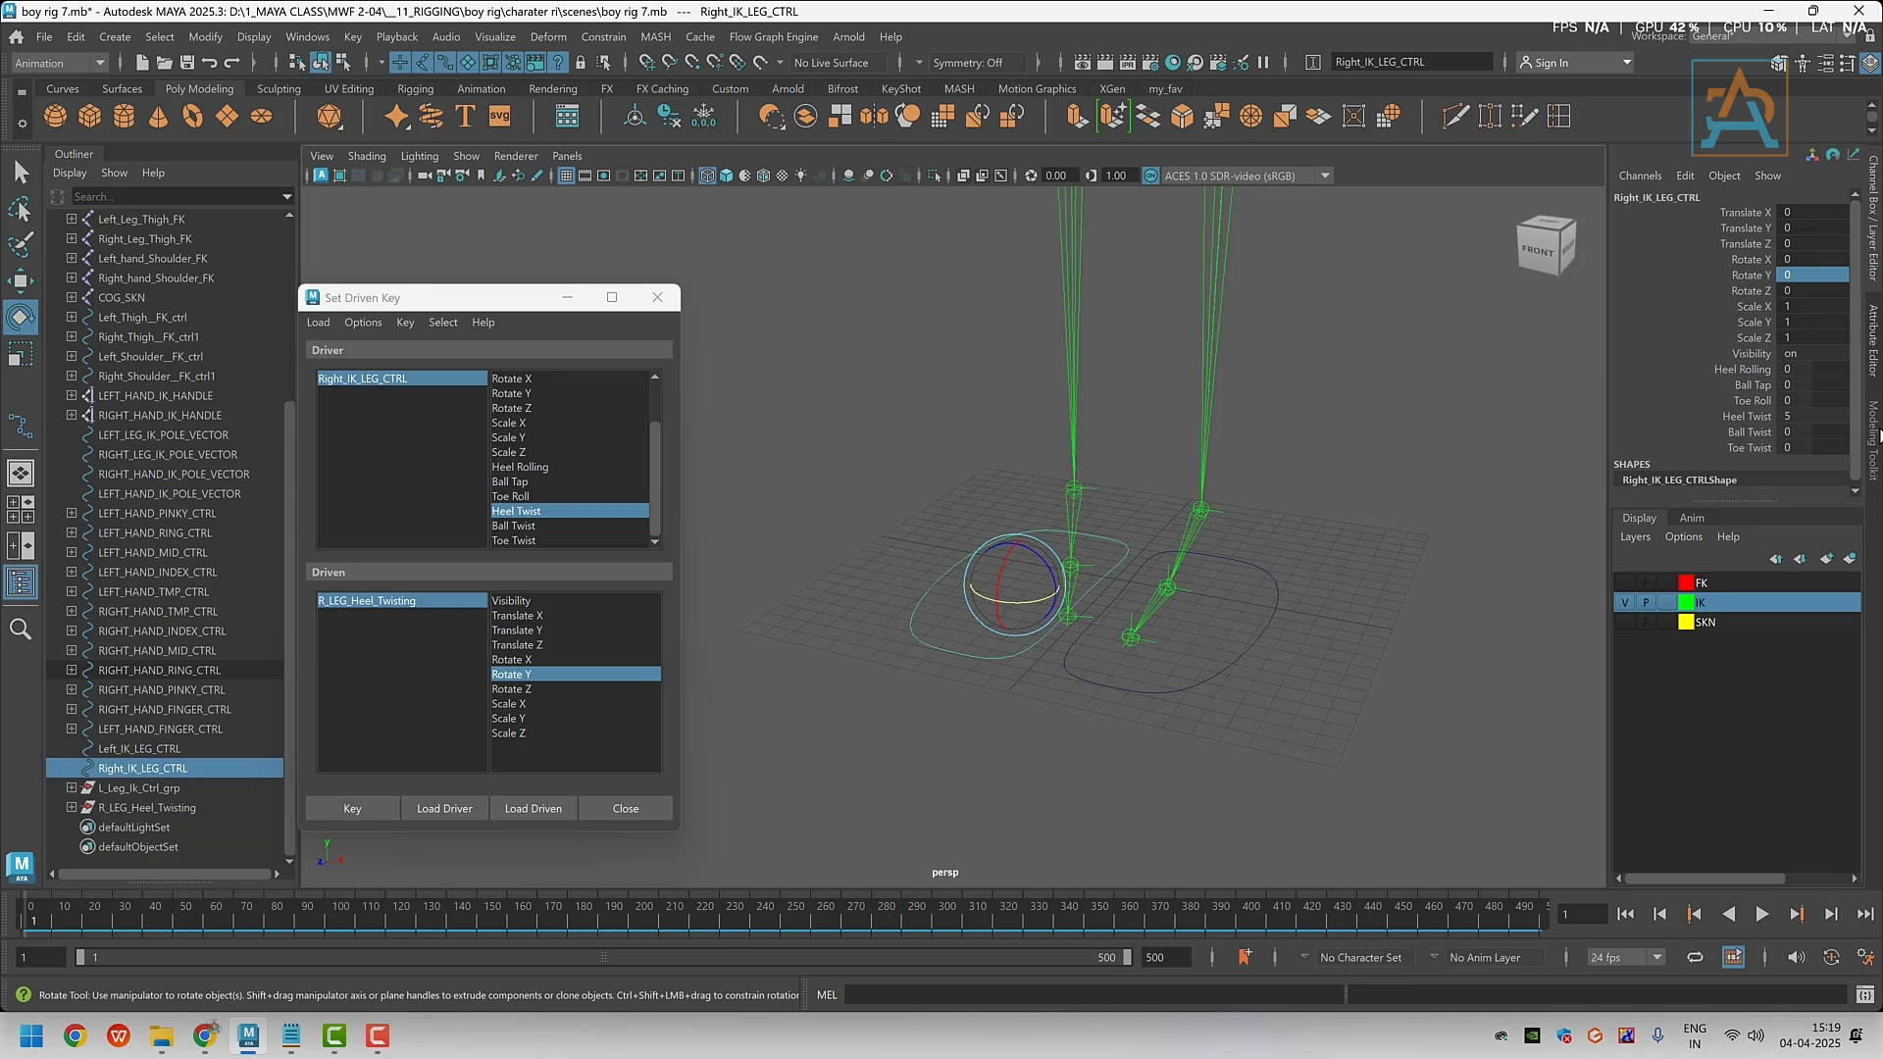
left_click(1809, 414)
key("Return")
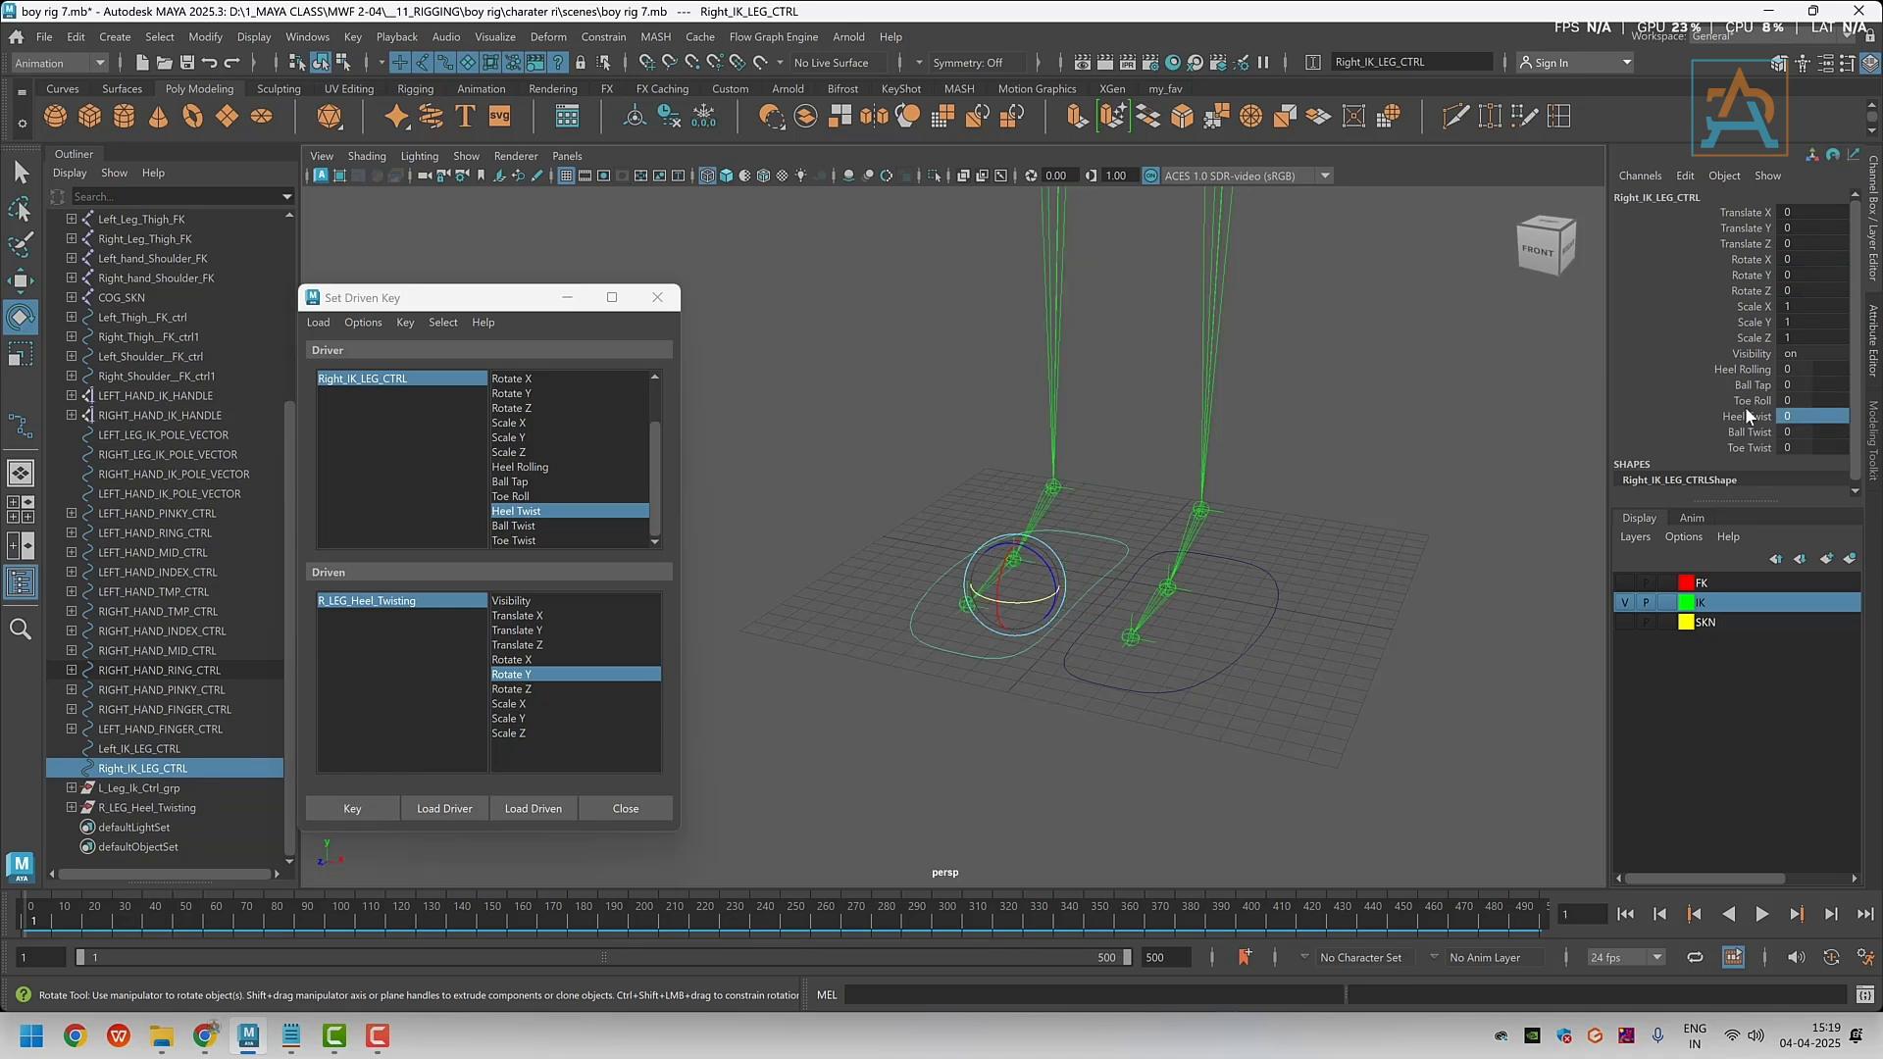
Copy the name of the R_LEG_Heel_Twisting group and minimize the Set Driven Key window
double_click(161, 809)
key("ctrl+c")
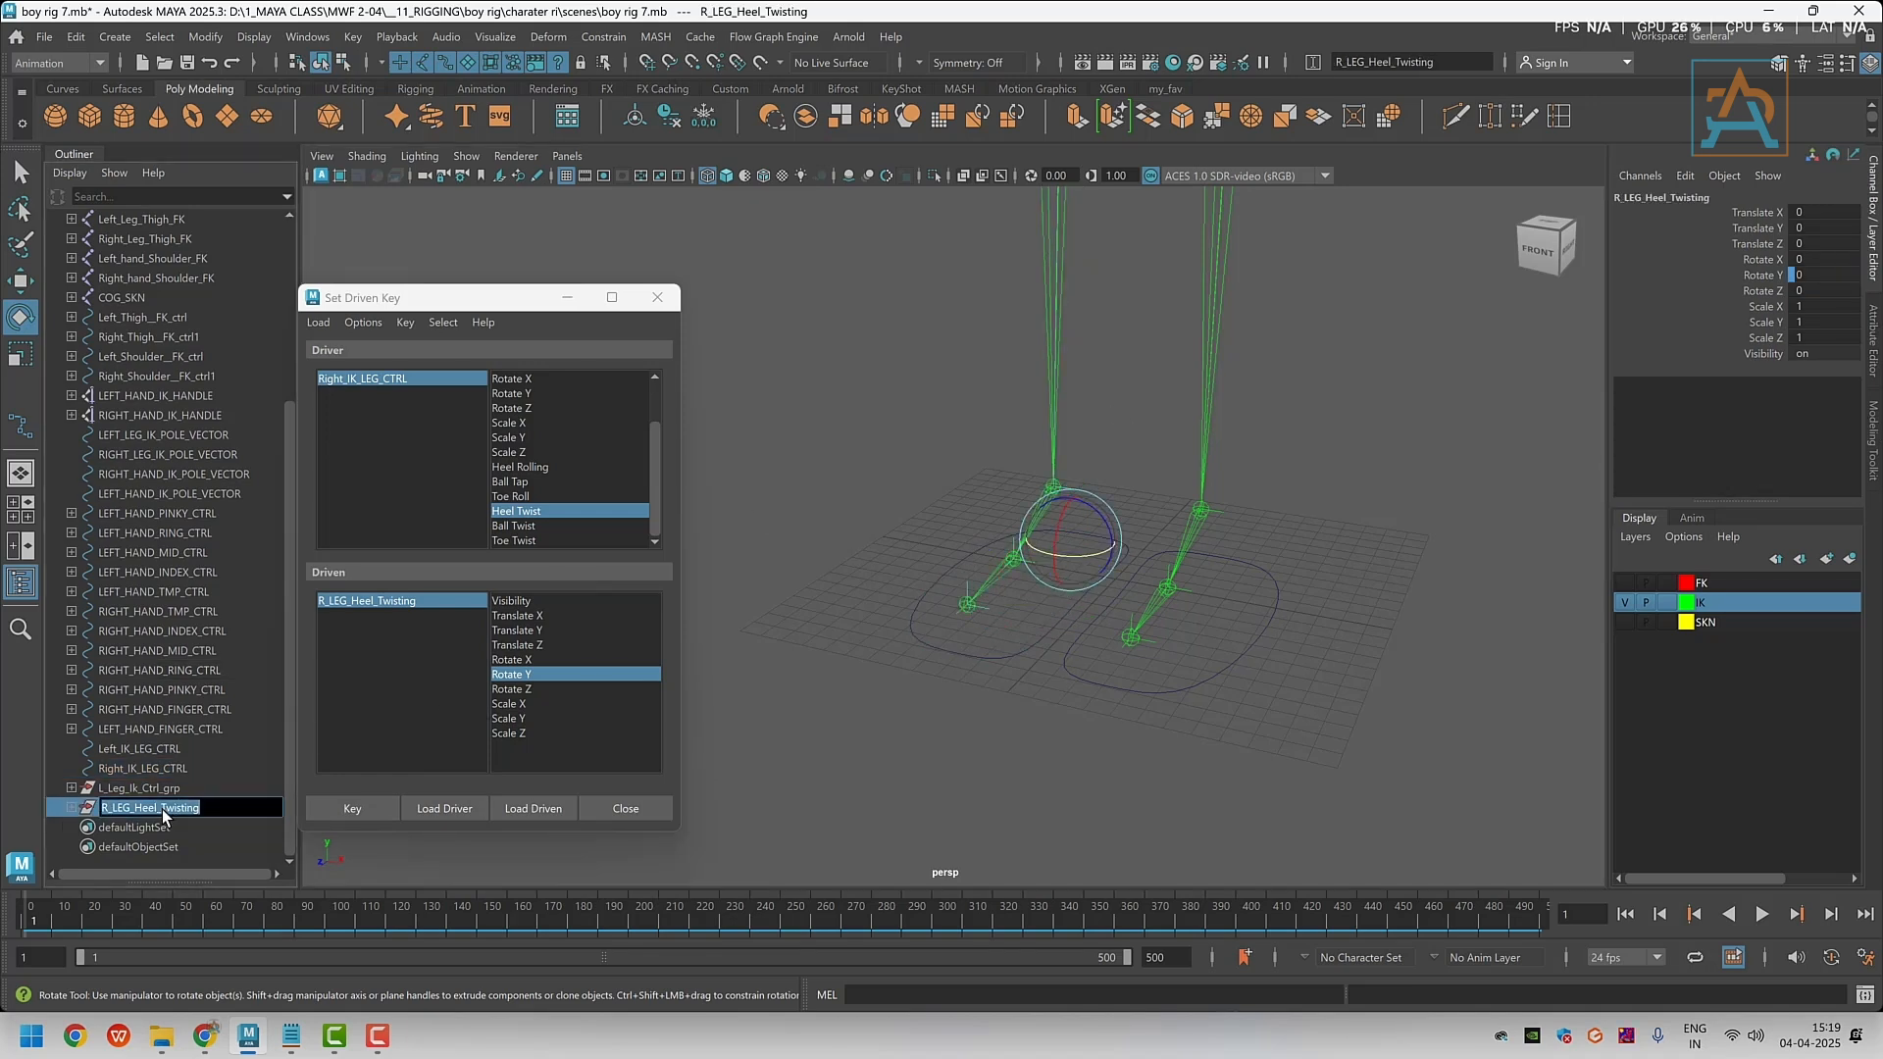
left_click(379, 867)
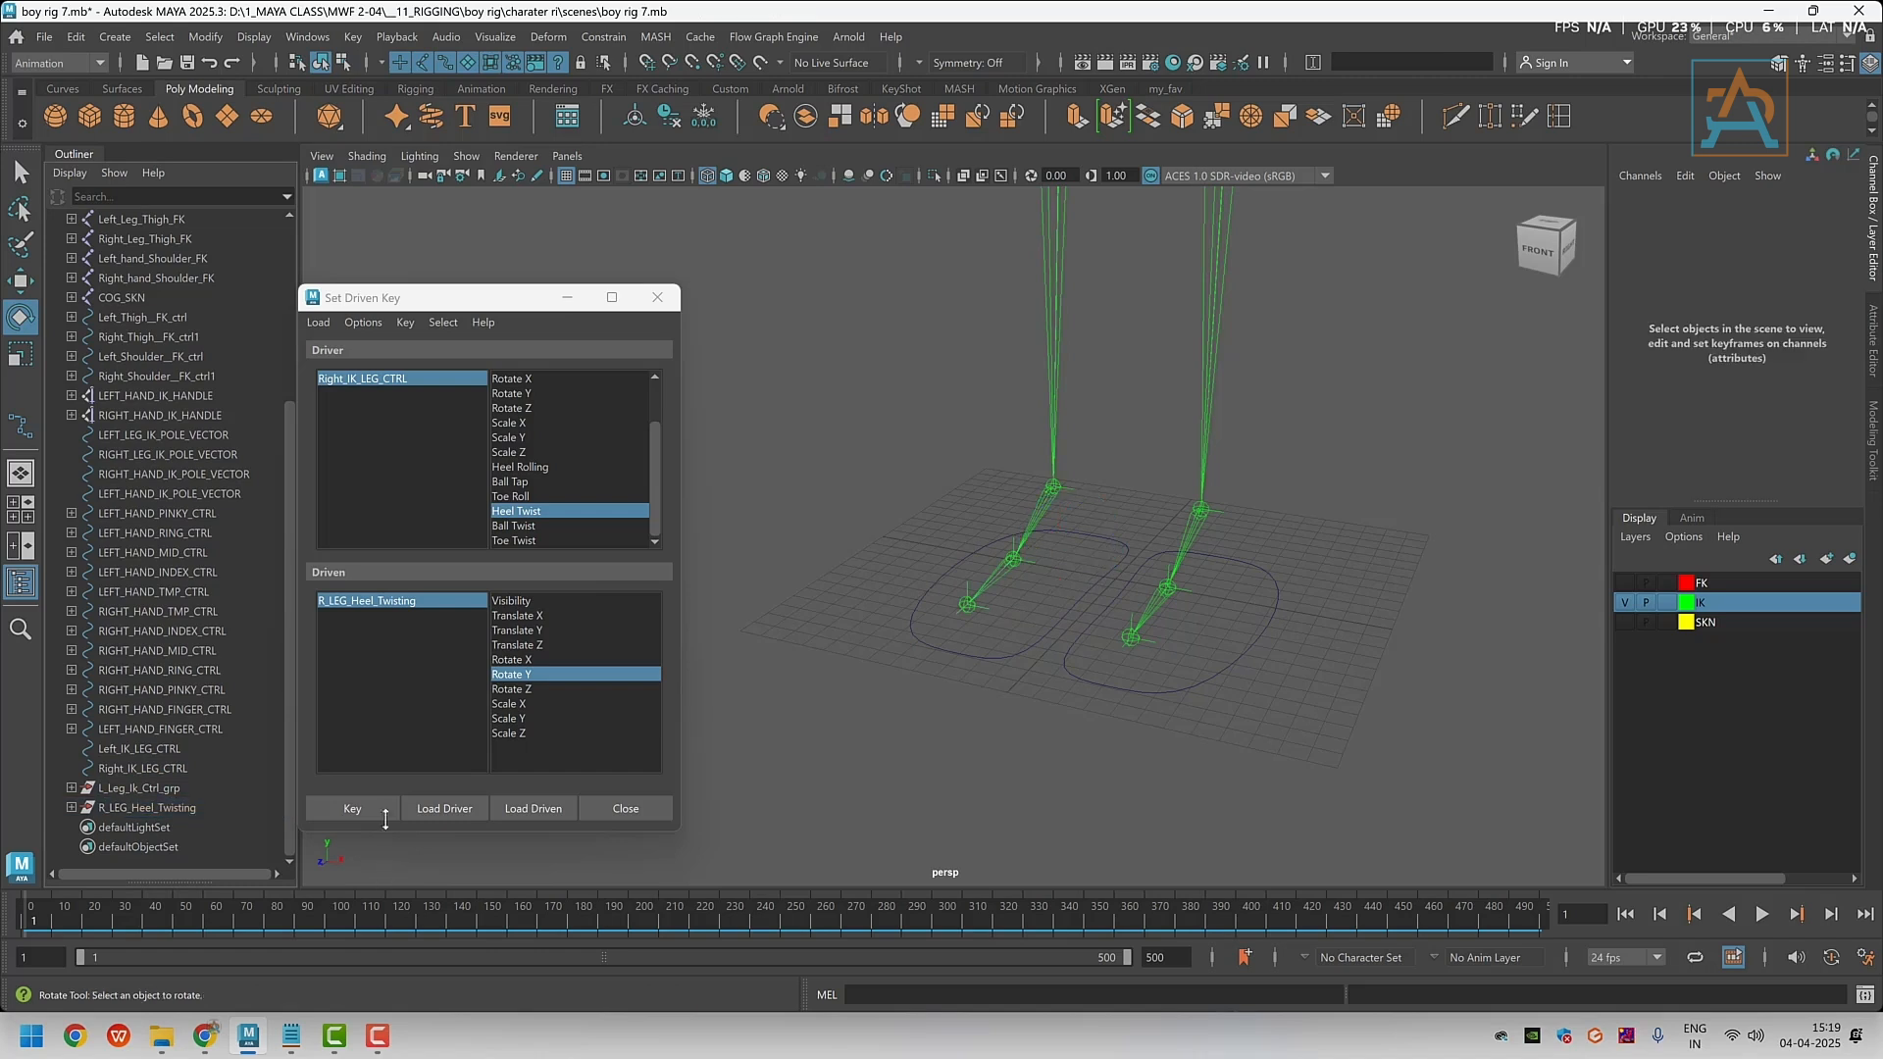
left_click(567, 297)
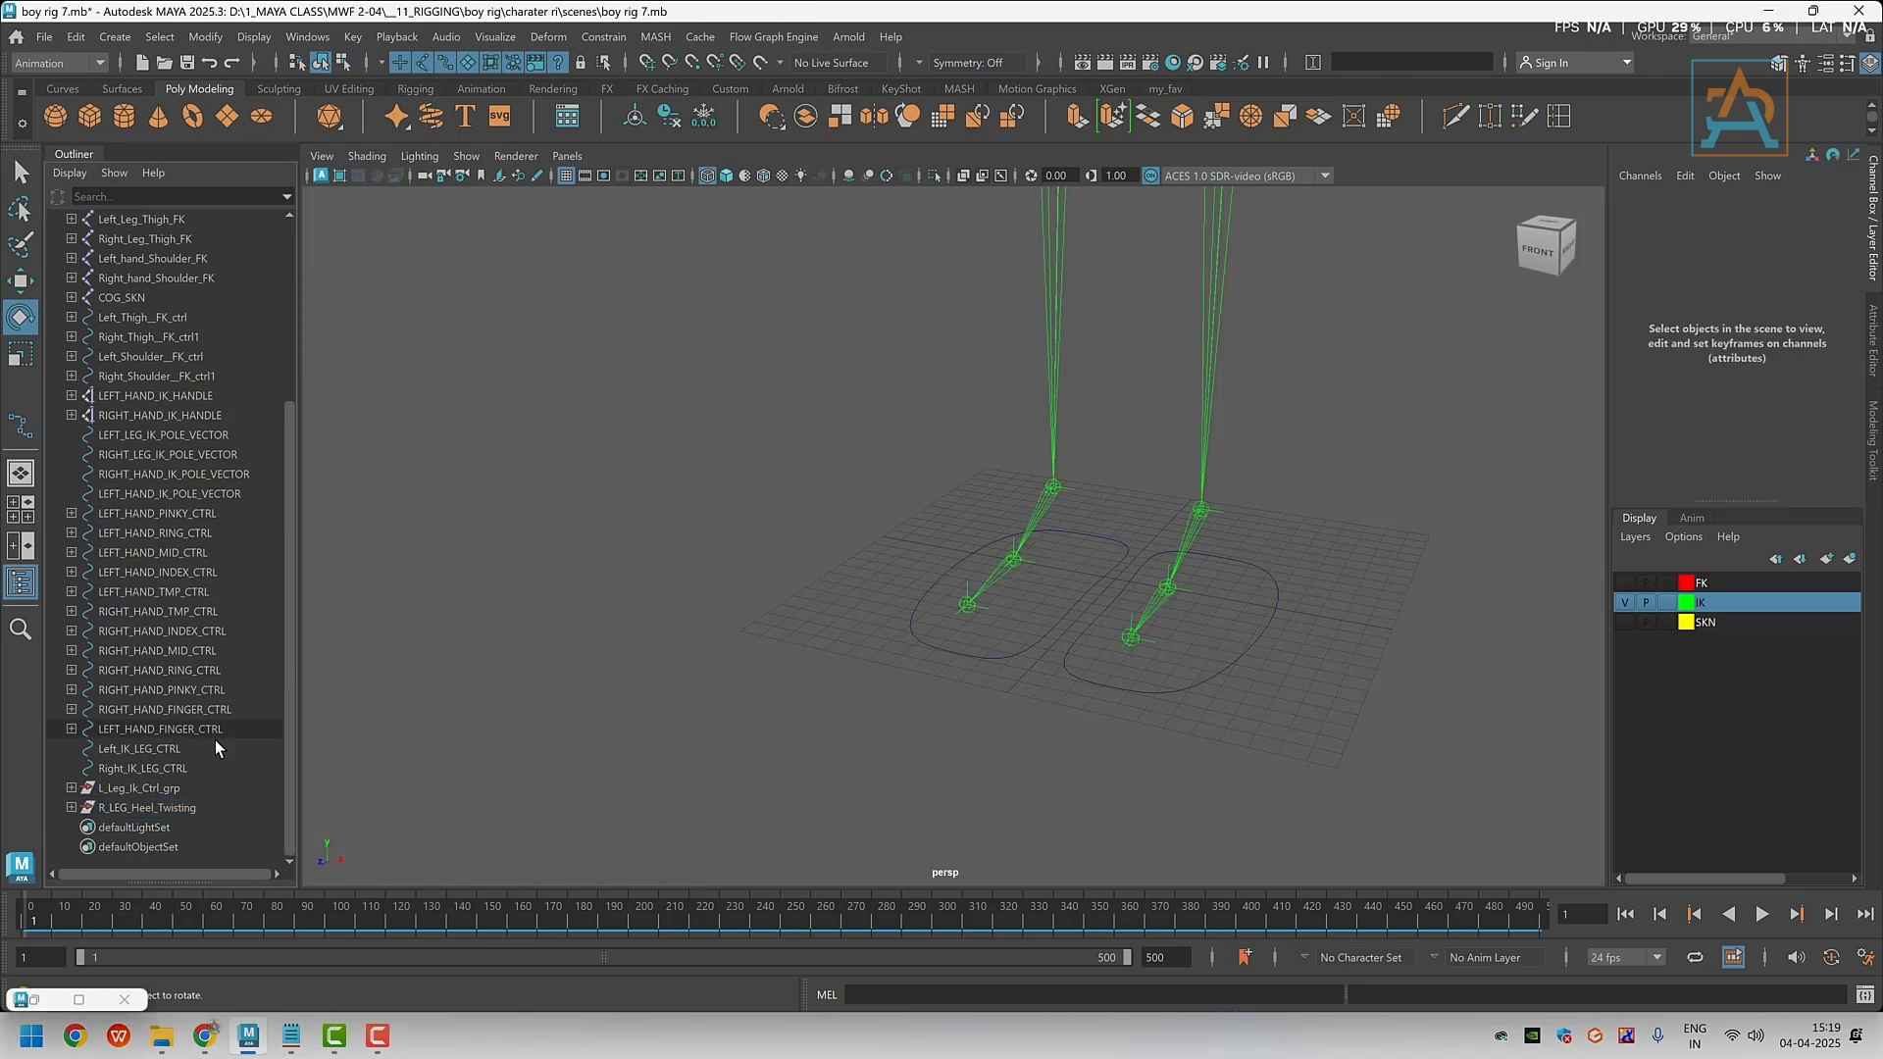
Group R_LEG_Heel_Twisting under a new parent group and name that group R_LEG_Ball_Twisting
left_click(981, 654)
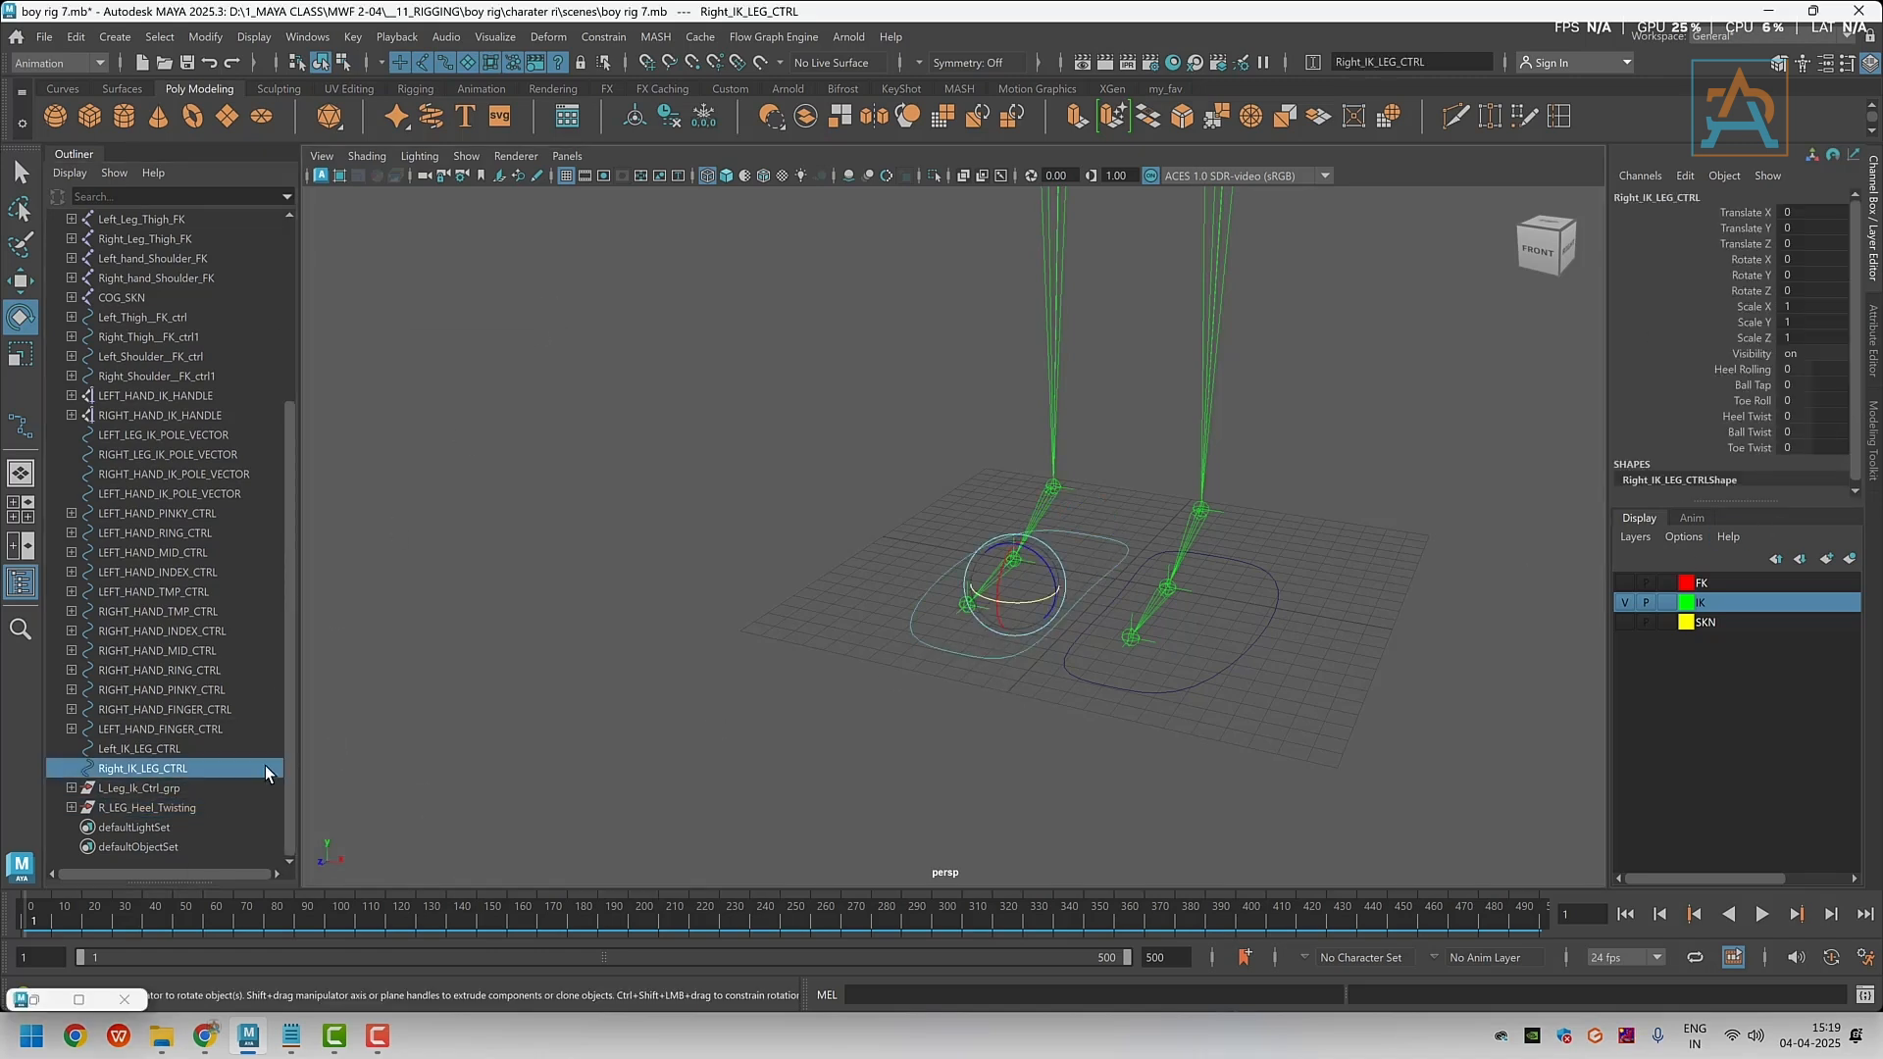
left_click(149, 807)
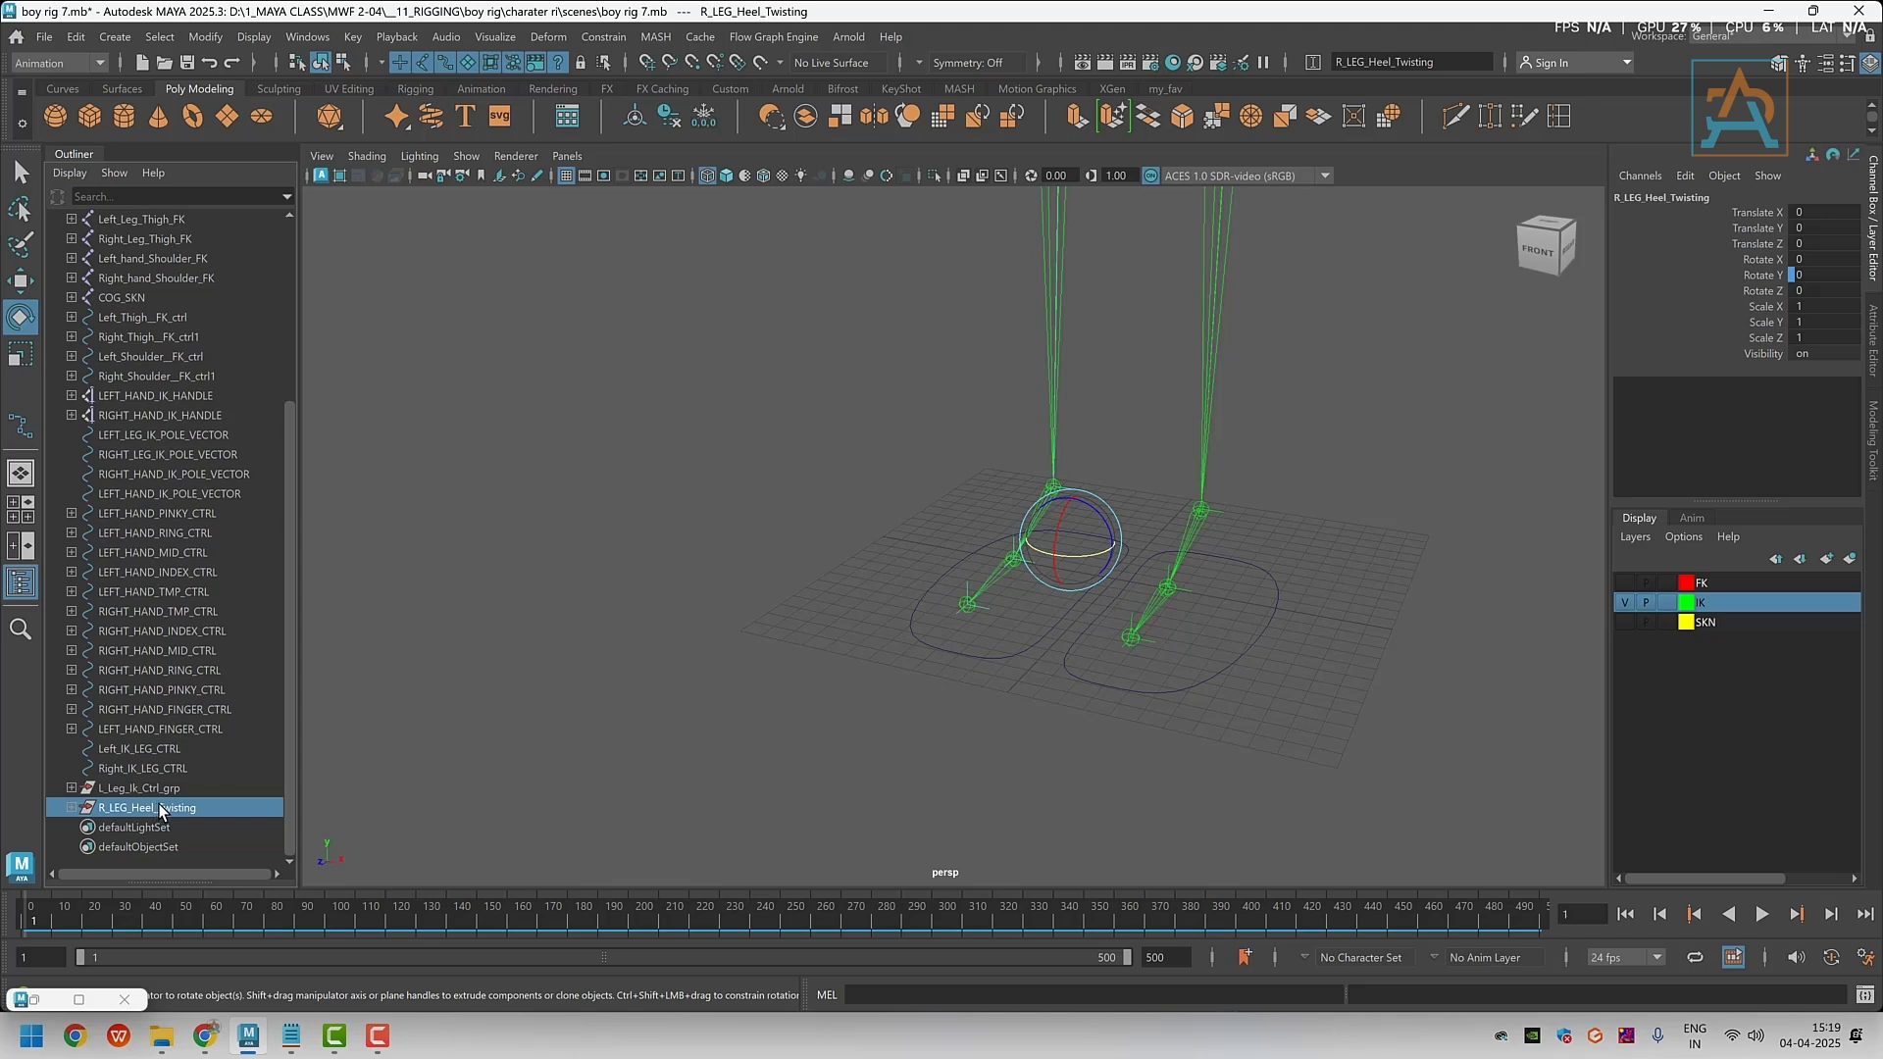
key("ctrl+g")
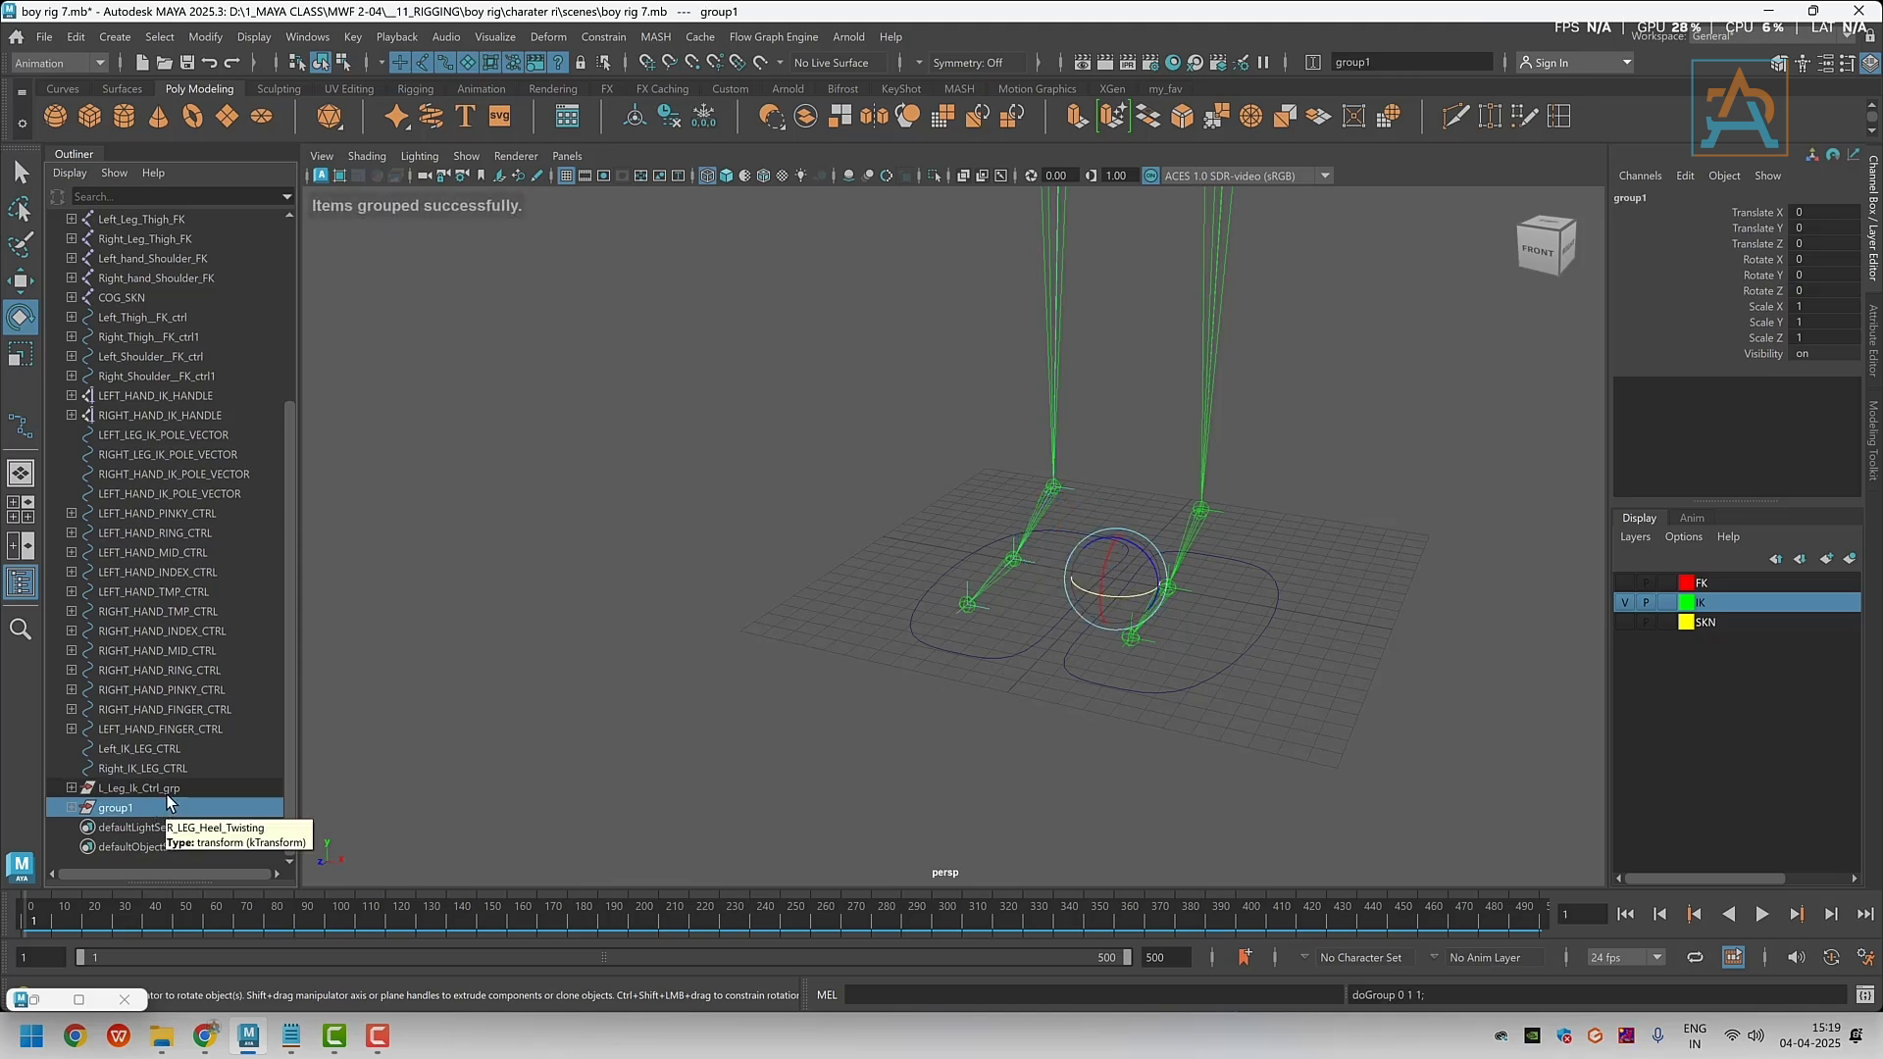
double_click(123, 810)
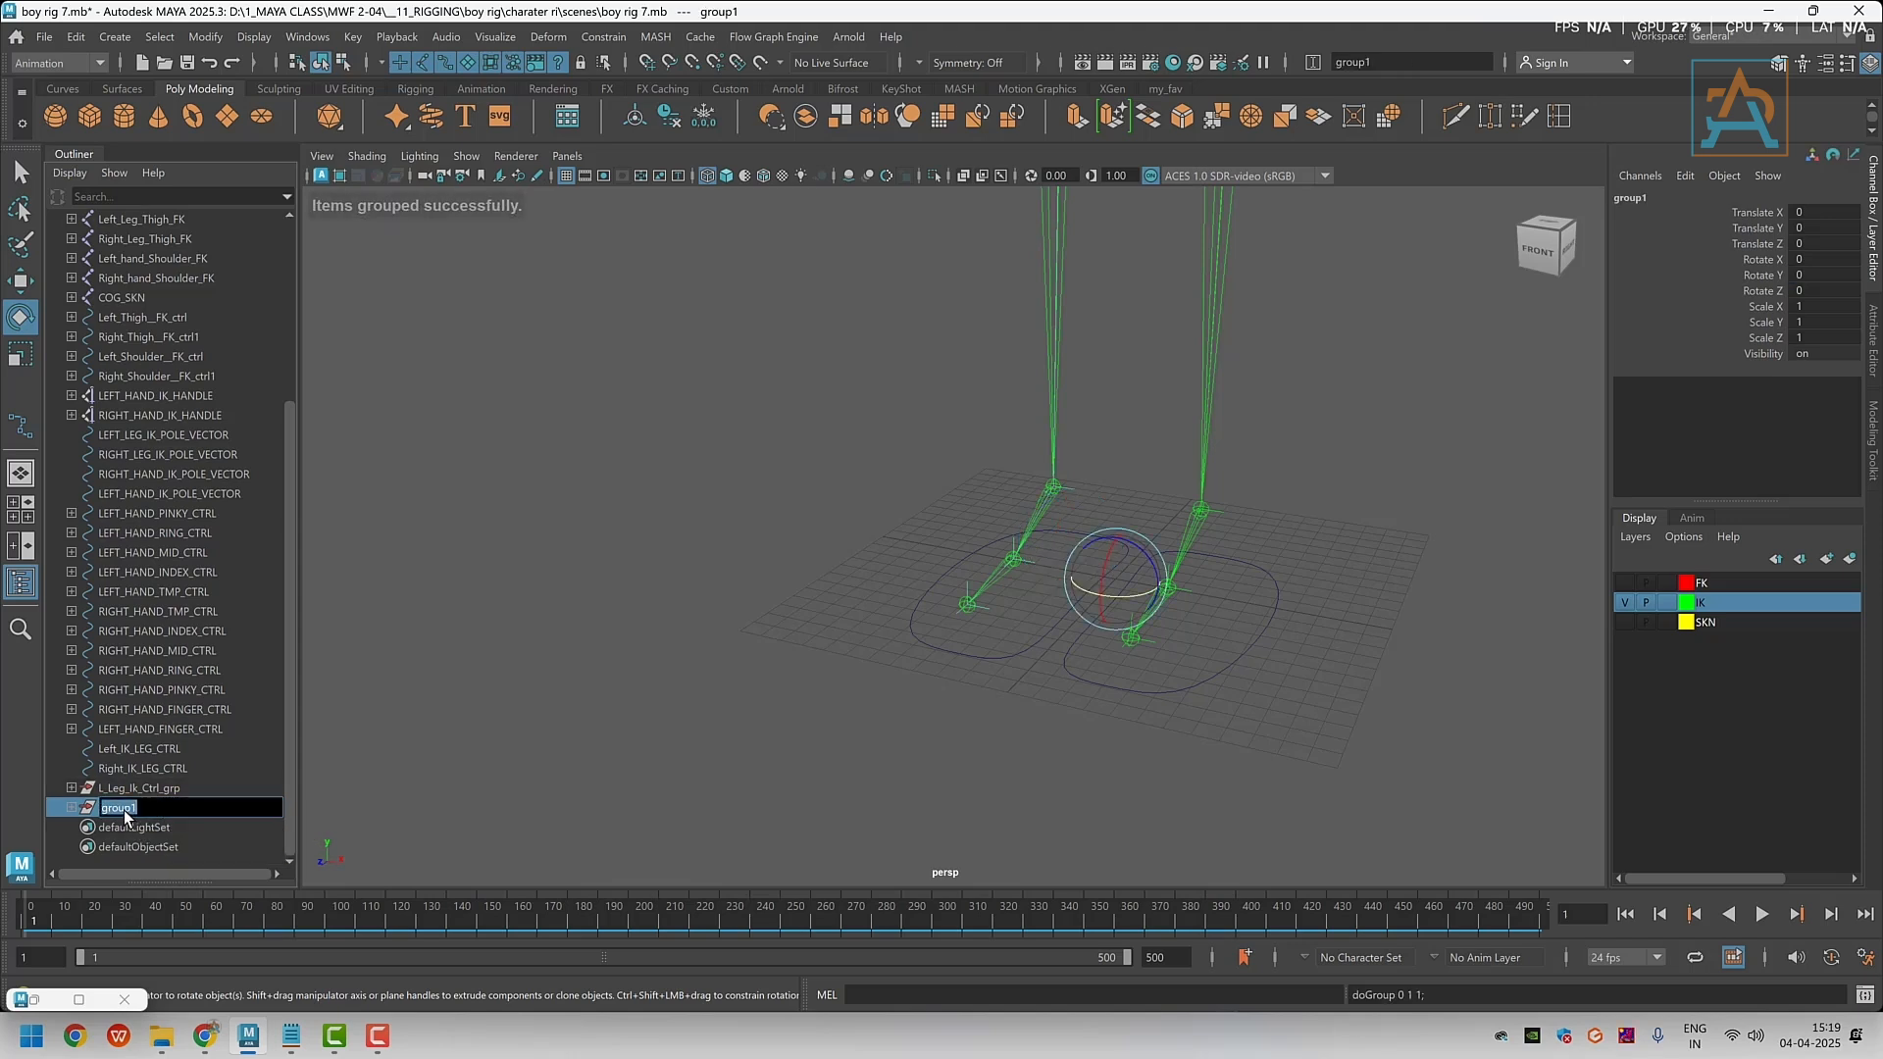
key("ctrl+v")
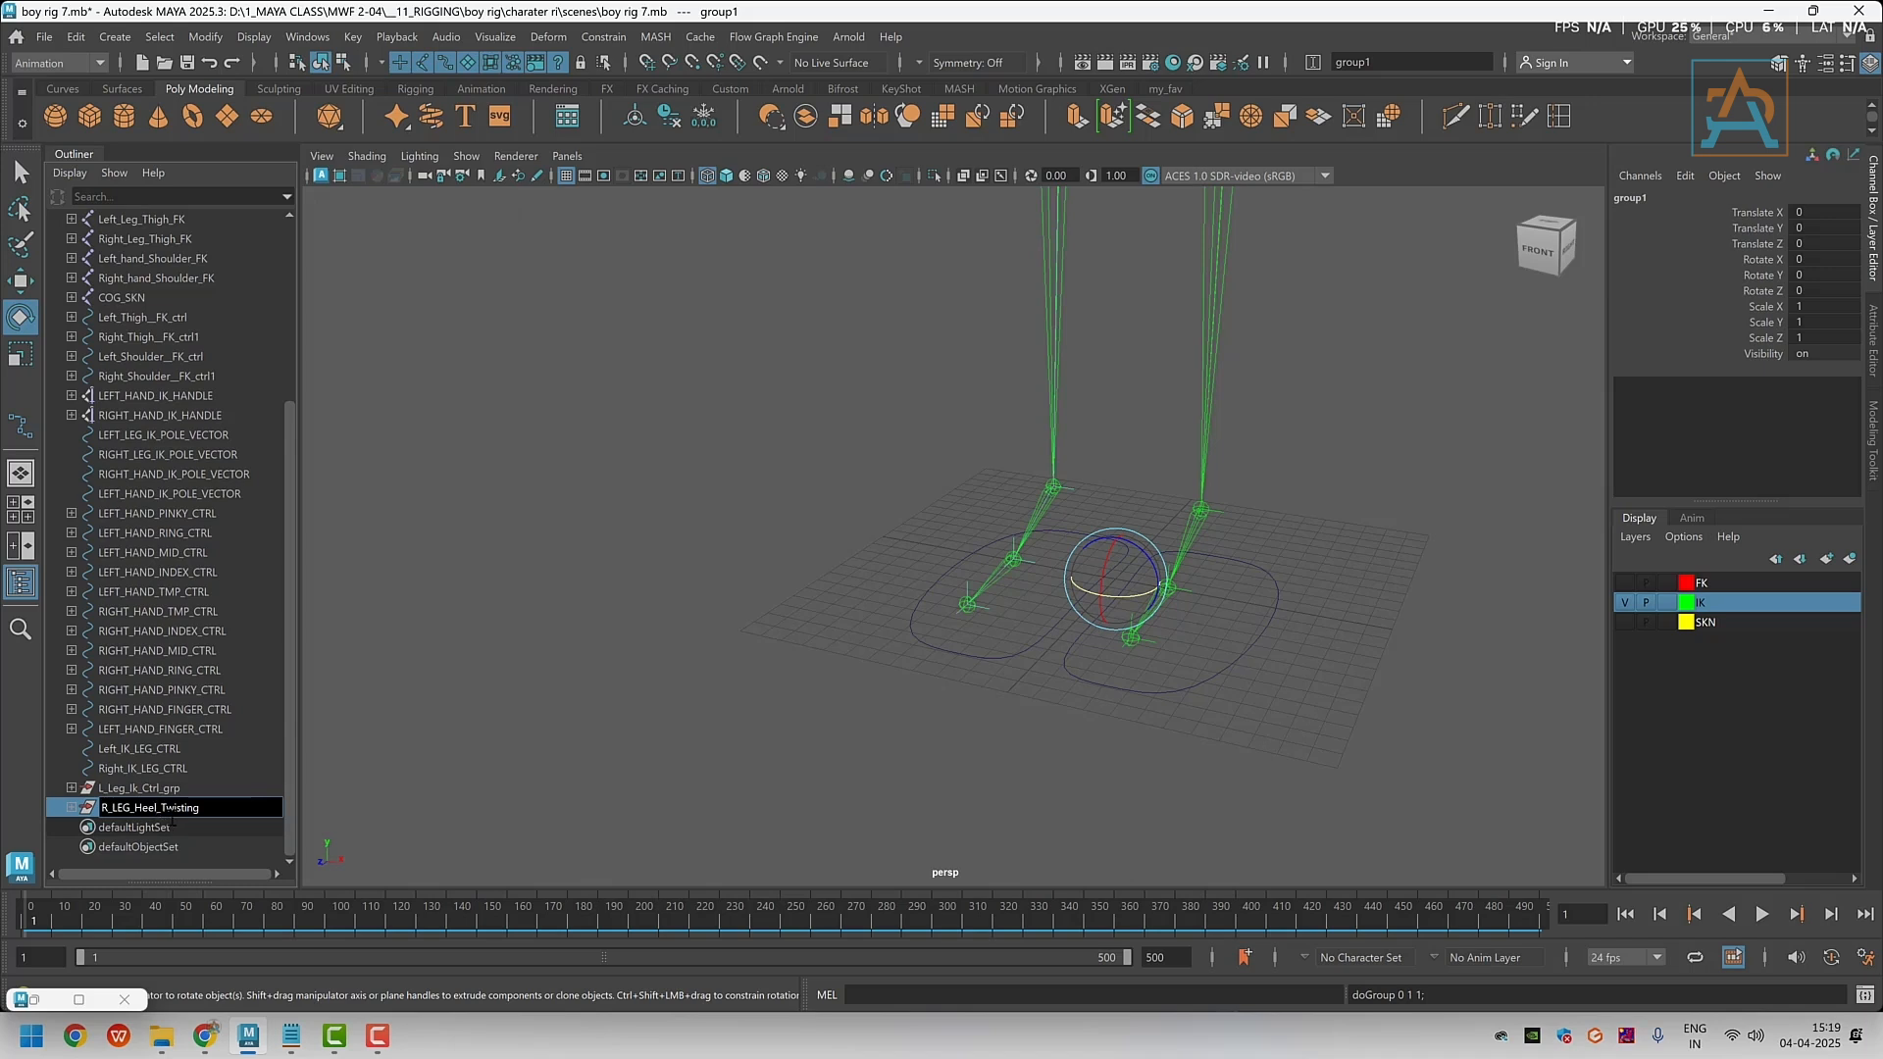
key("BackSpace")
key("BackSpace")
key("BackSpace")
key("BackSpace")
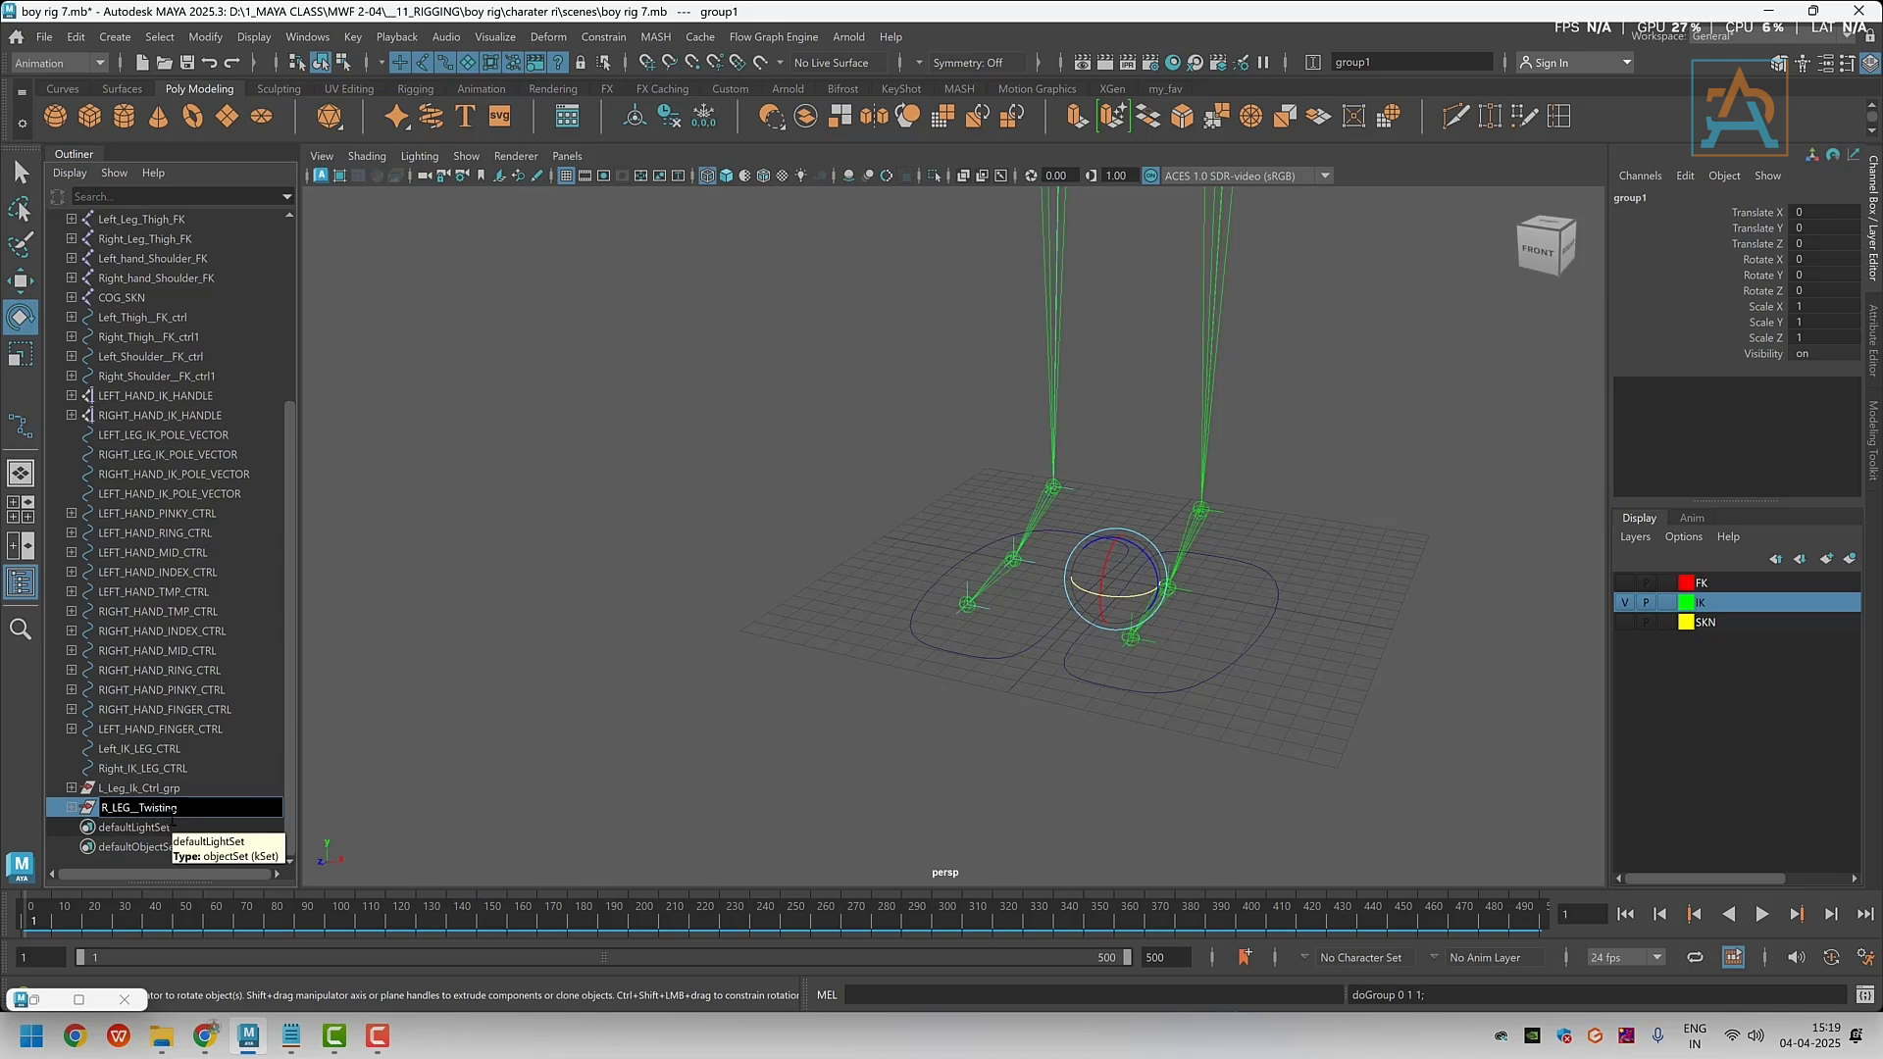
type("Ball")
key("Return")
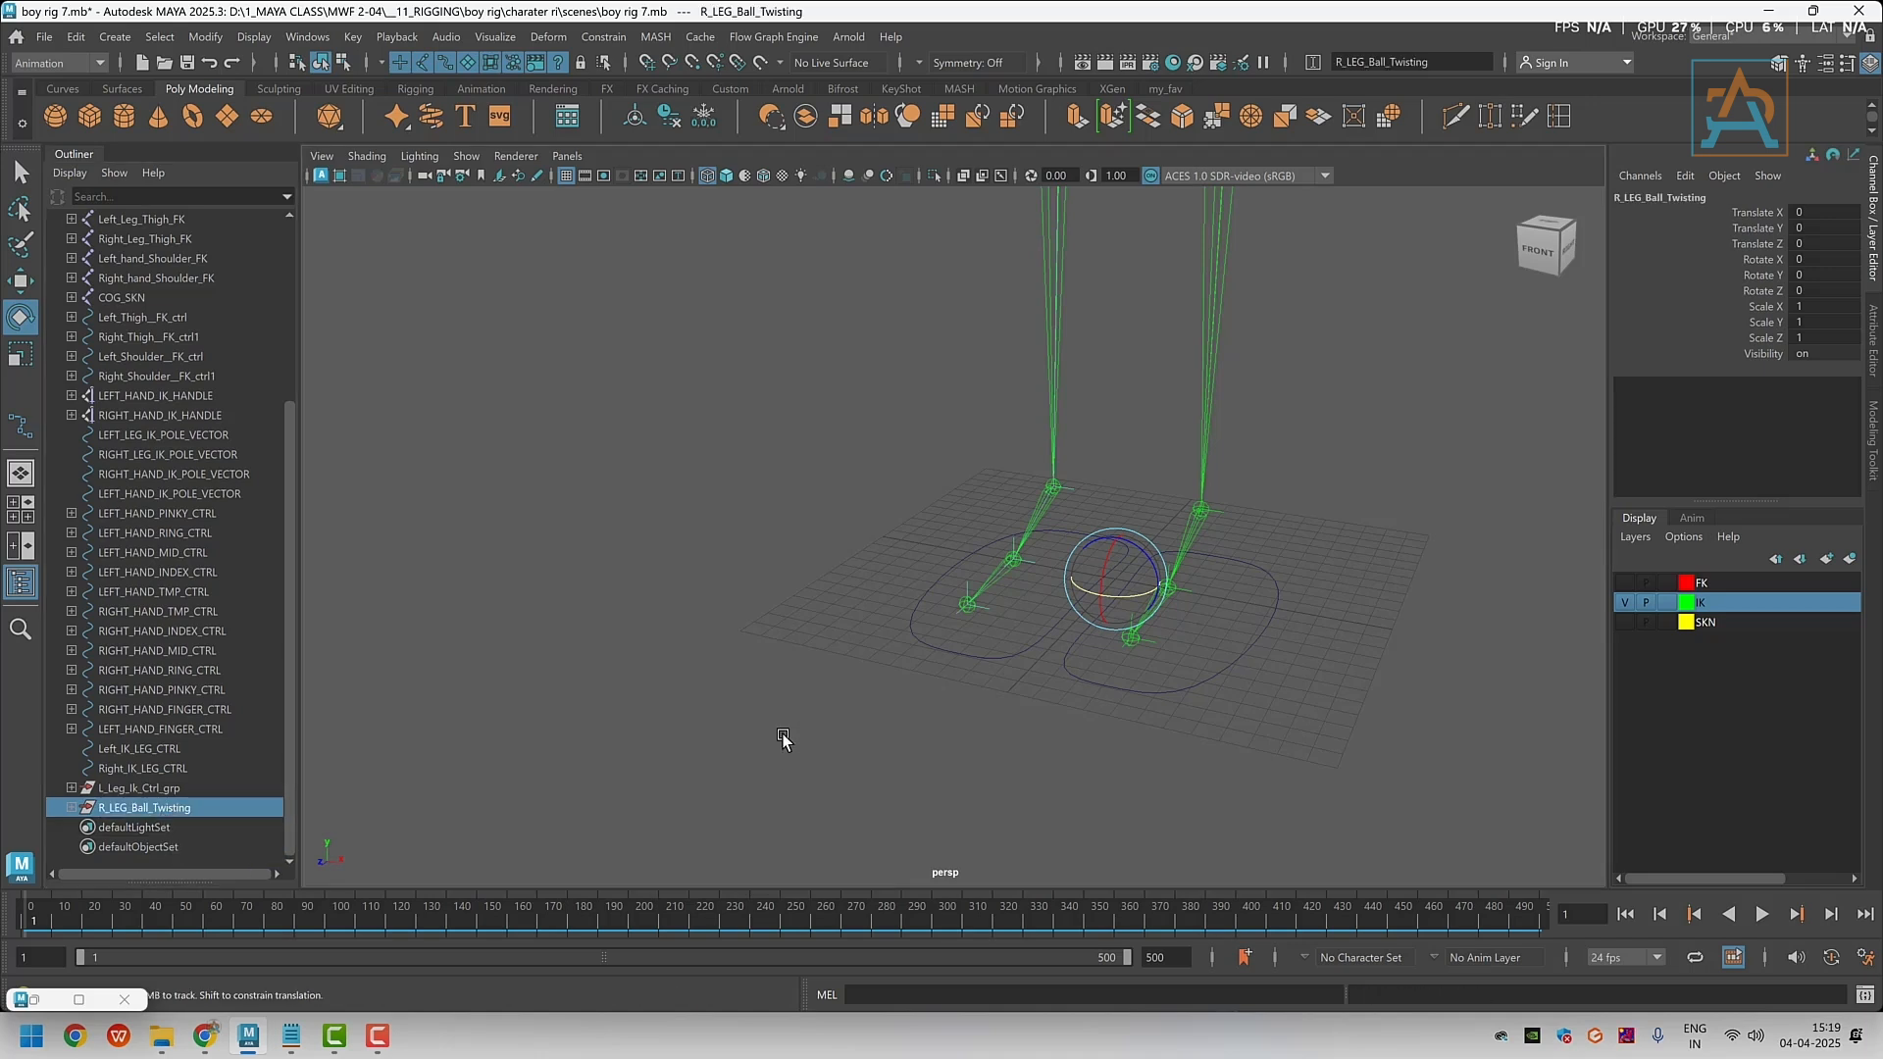
Snap R_LEG_Ball_Twisting's pivot to the ball joint of the right foot
middle_click_drag(1150, 603, 1076, 630, "alt")
scroll(1020, 623, "up", 3)
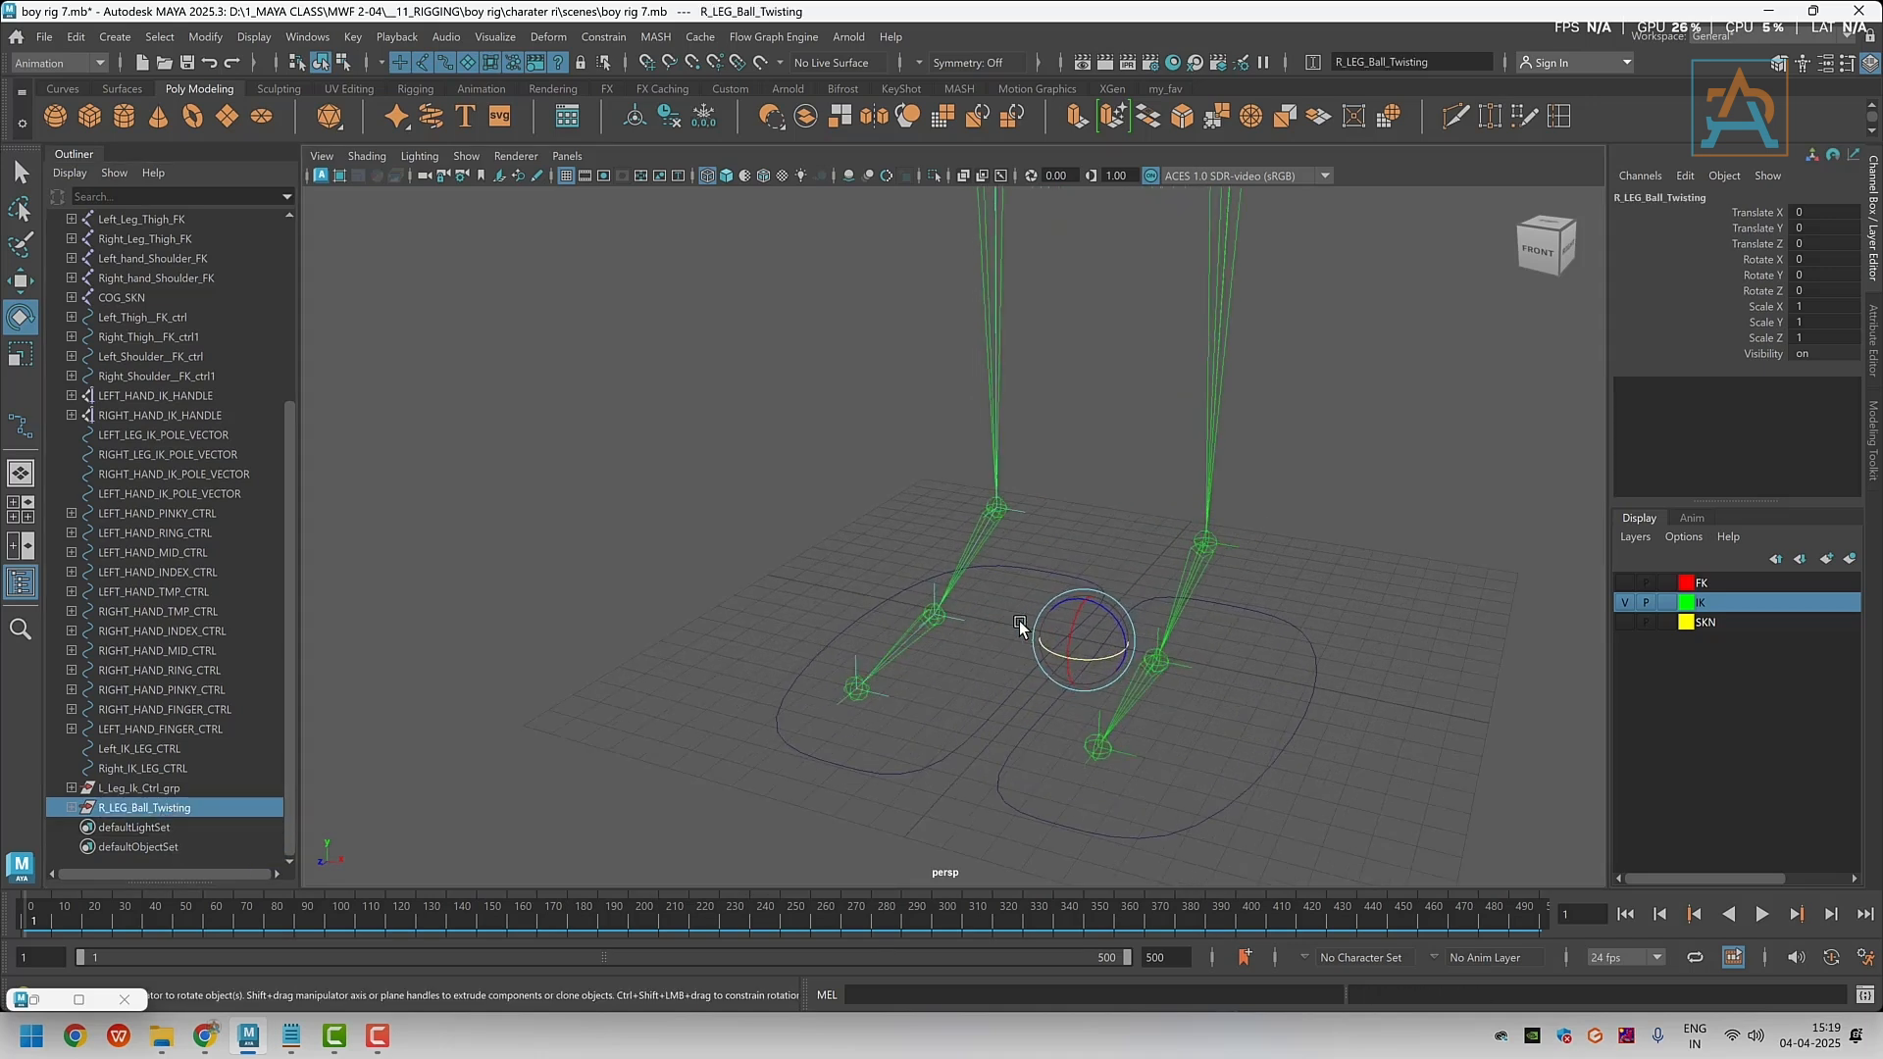
key("d")
key("v")
left_click_drag(1082, 641, 915, 619)
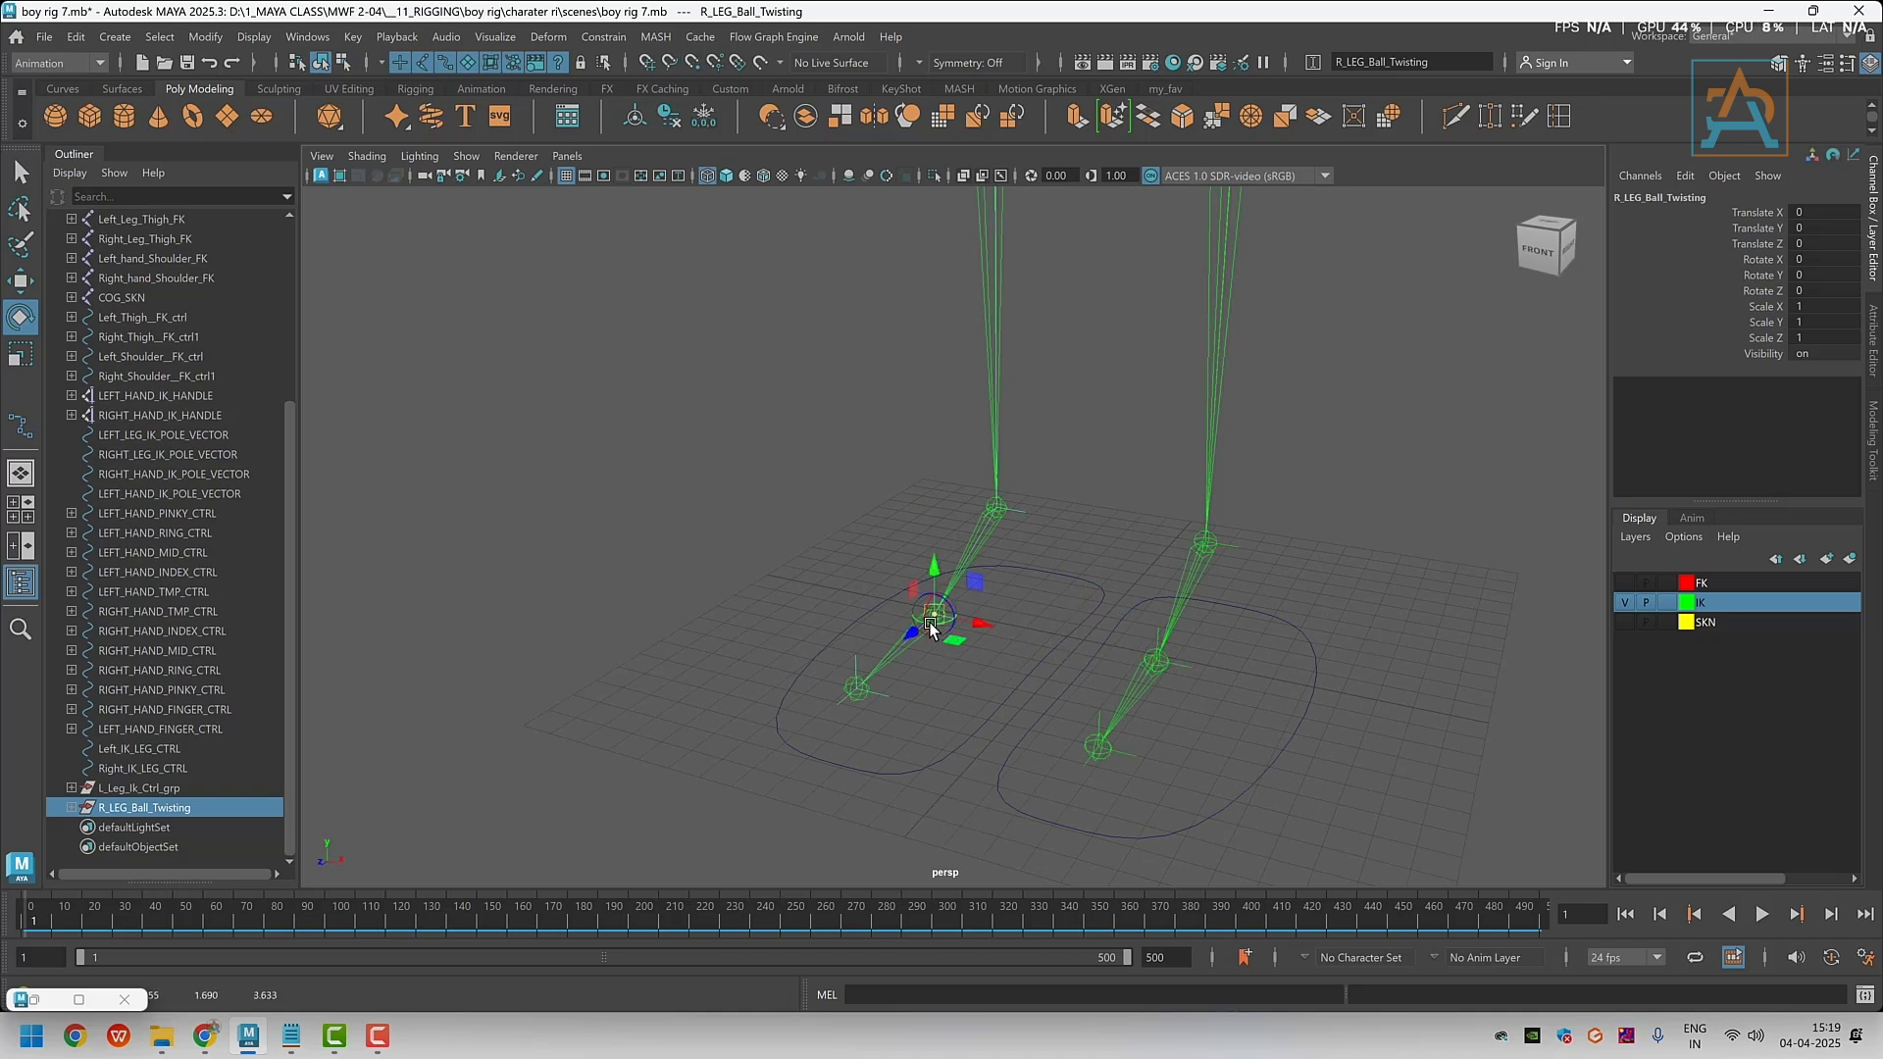
key("d")
middle_click_drag(898, 716, 890, 629, "alt")
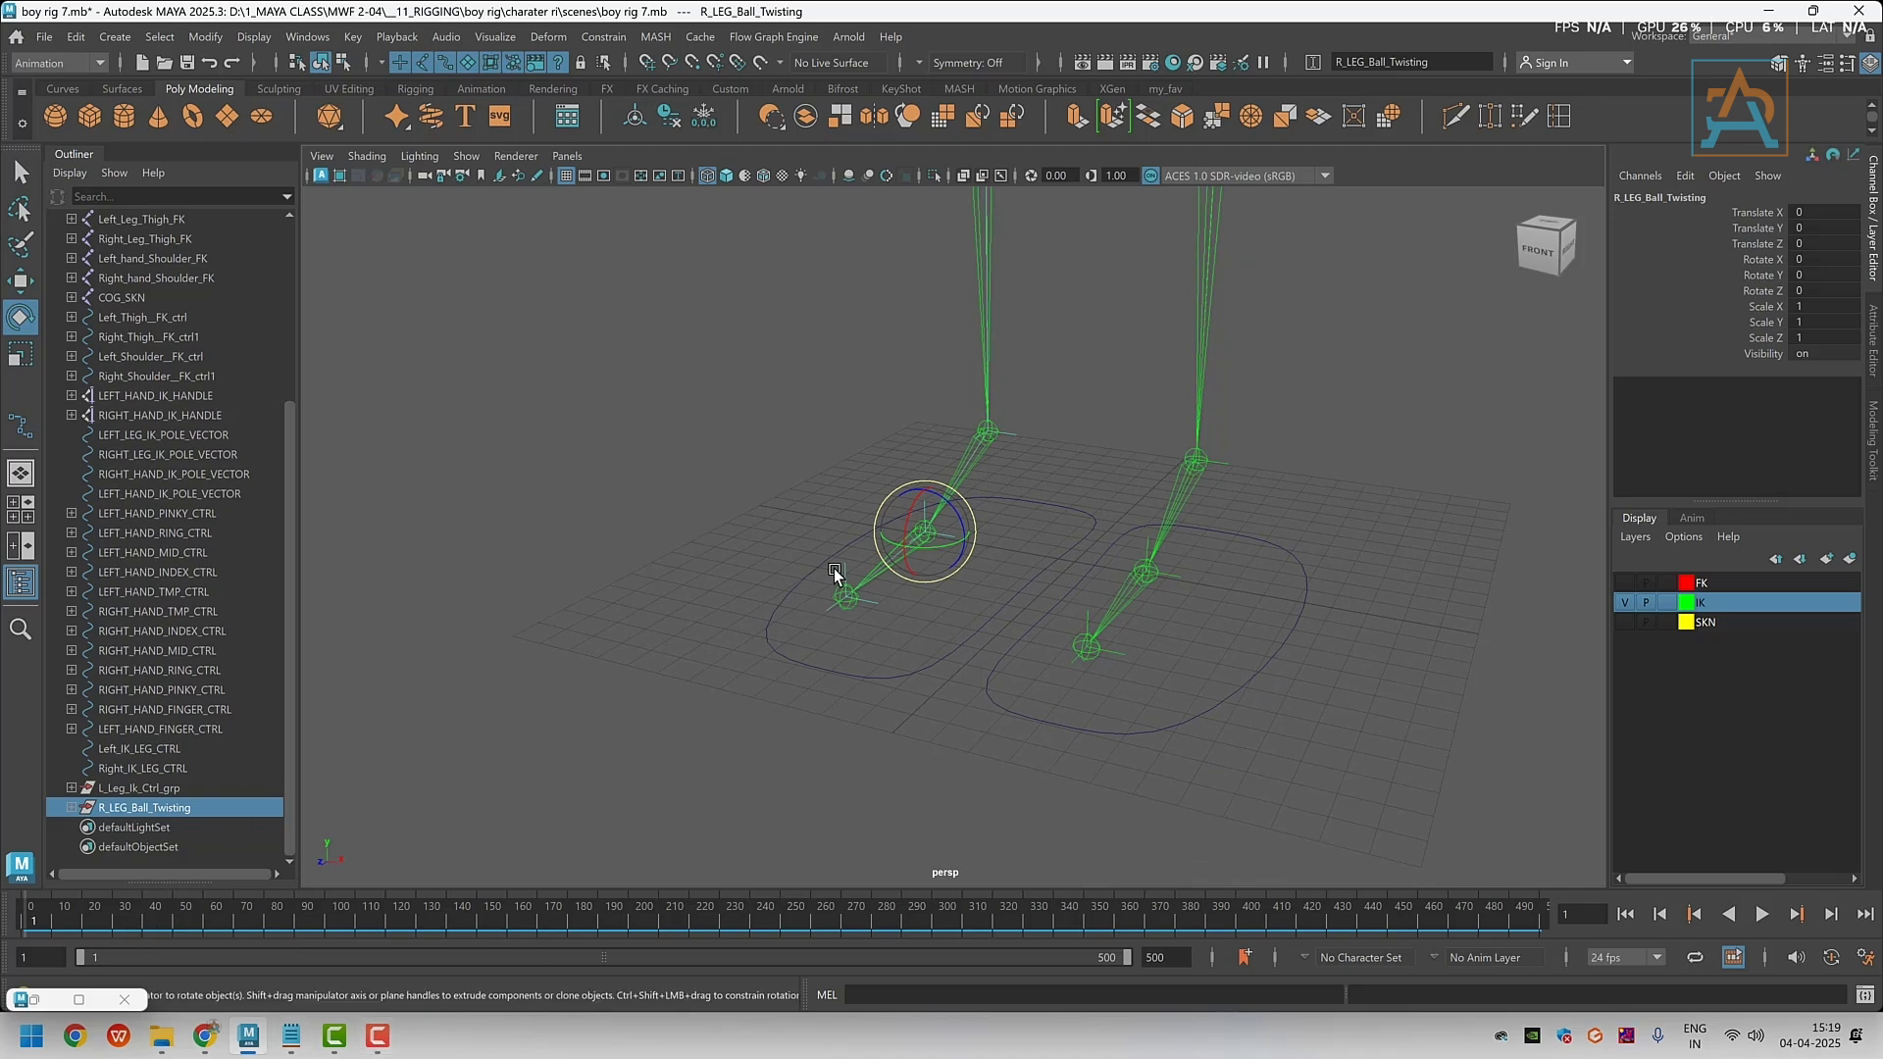
middle_click_drag(833, 676, 784, 684, "alt")
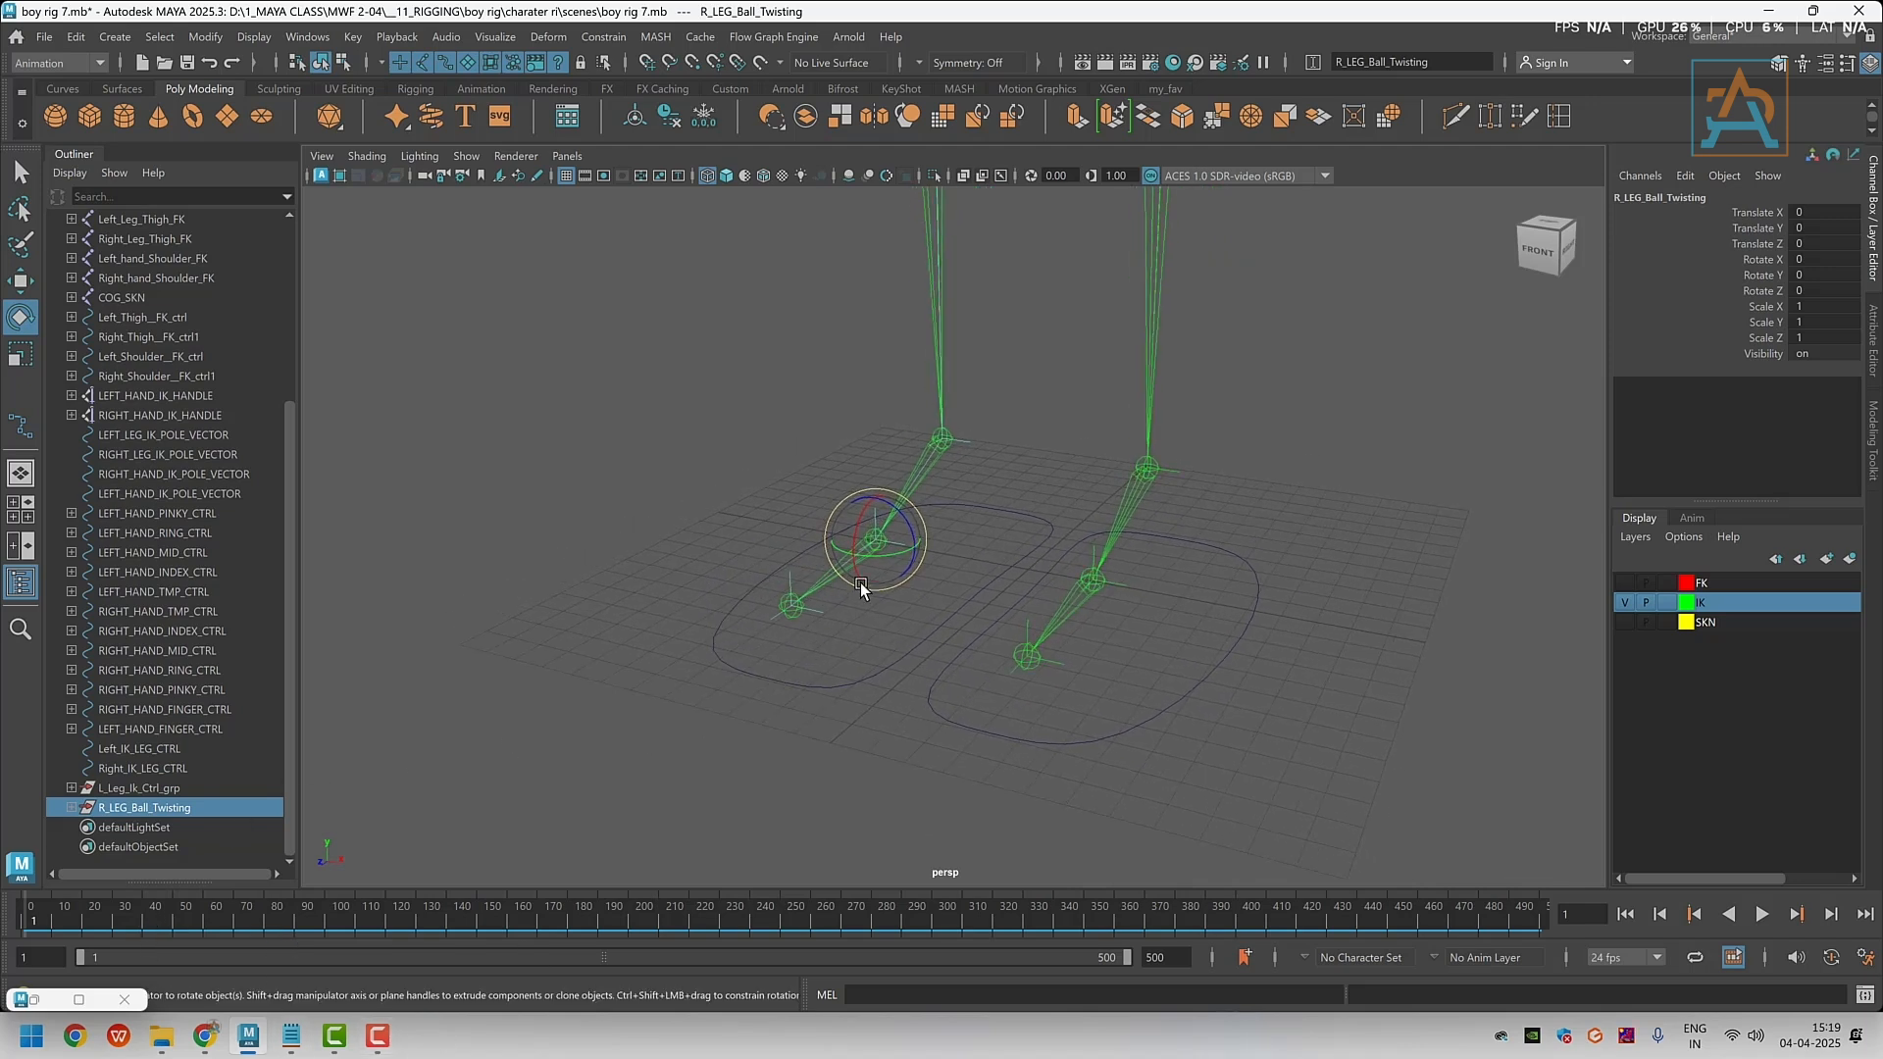
middle_click_drag(638, 664, 958, 651, "alt")
Restore the Set Driven Key window and load Right_IK_LEG_CTRL as driver and R_LEG_Ball_Twisting as driven
left_click(78, 999)
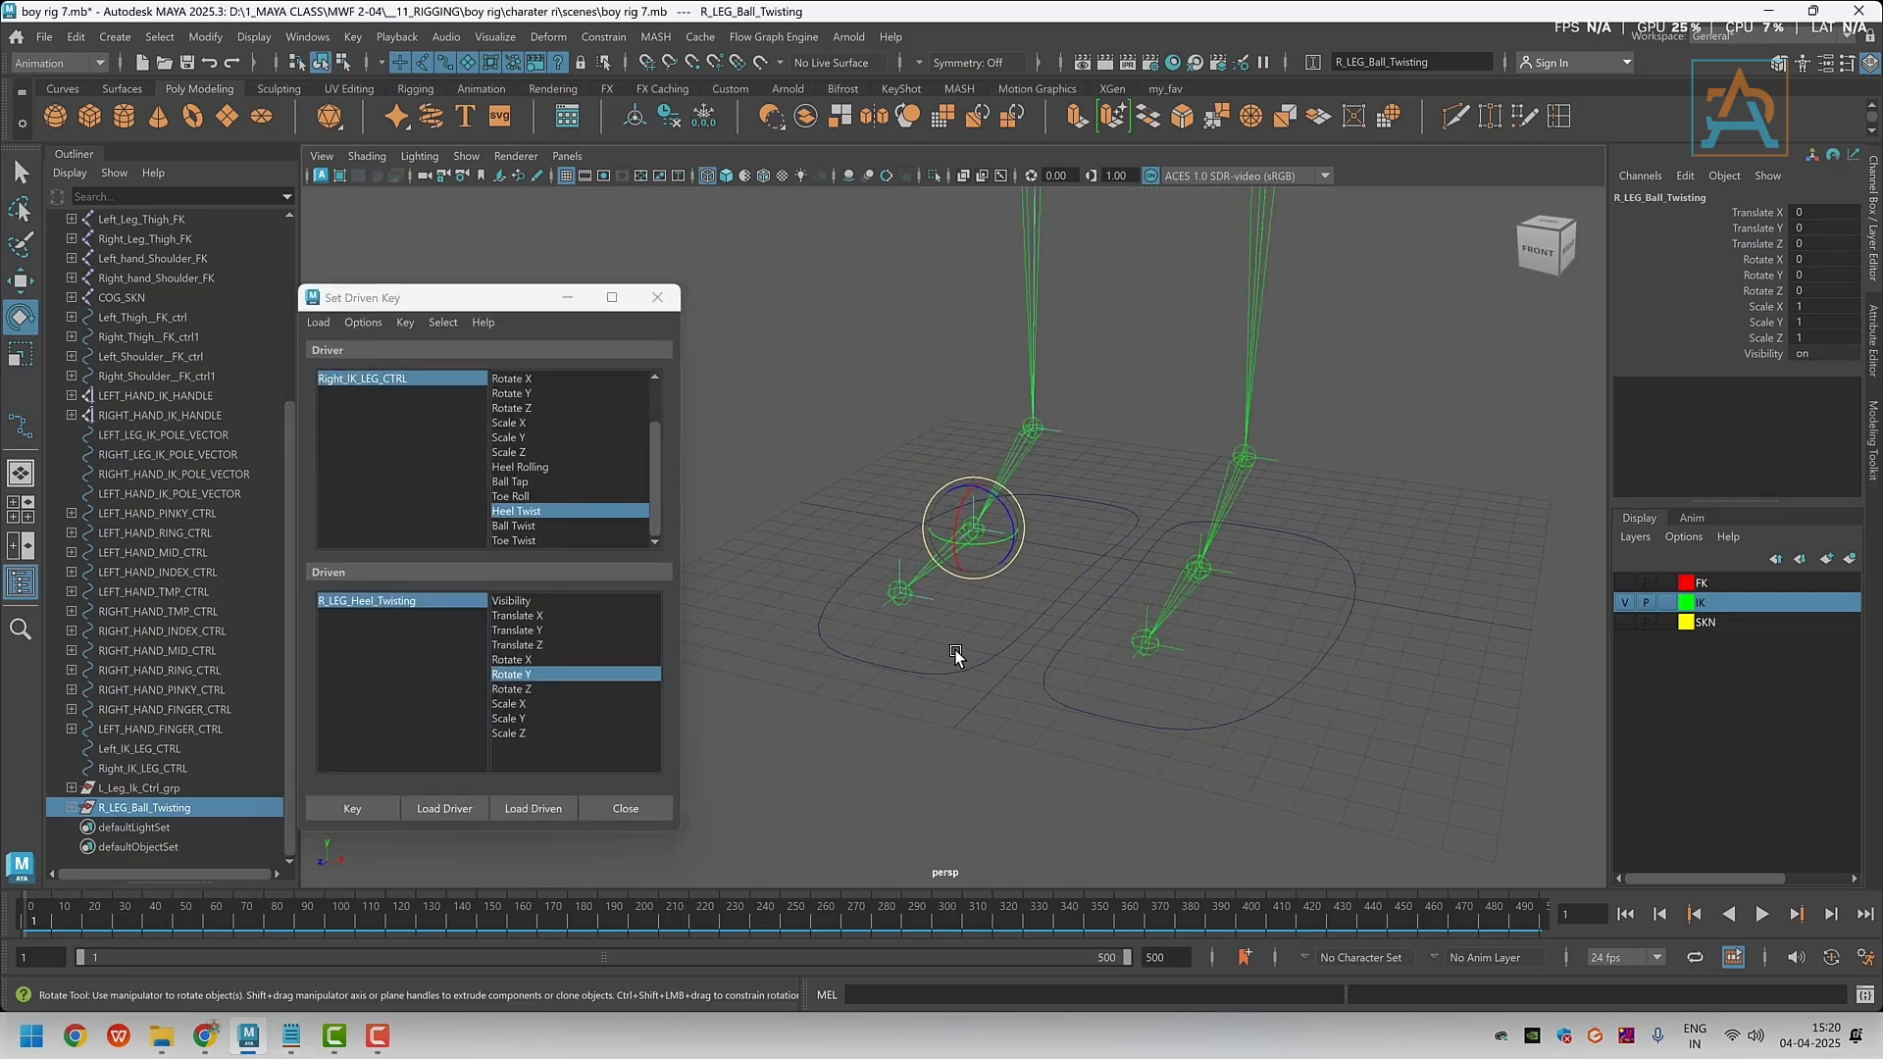
left_click(958, 666)
left_click(422, 810)
left_click(142, 807)
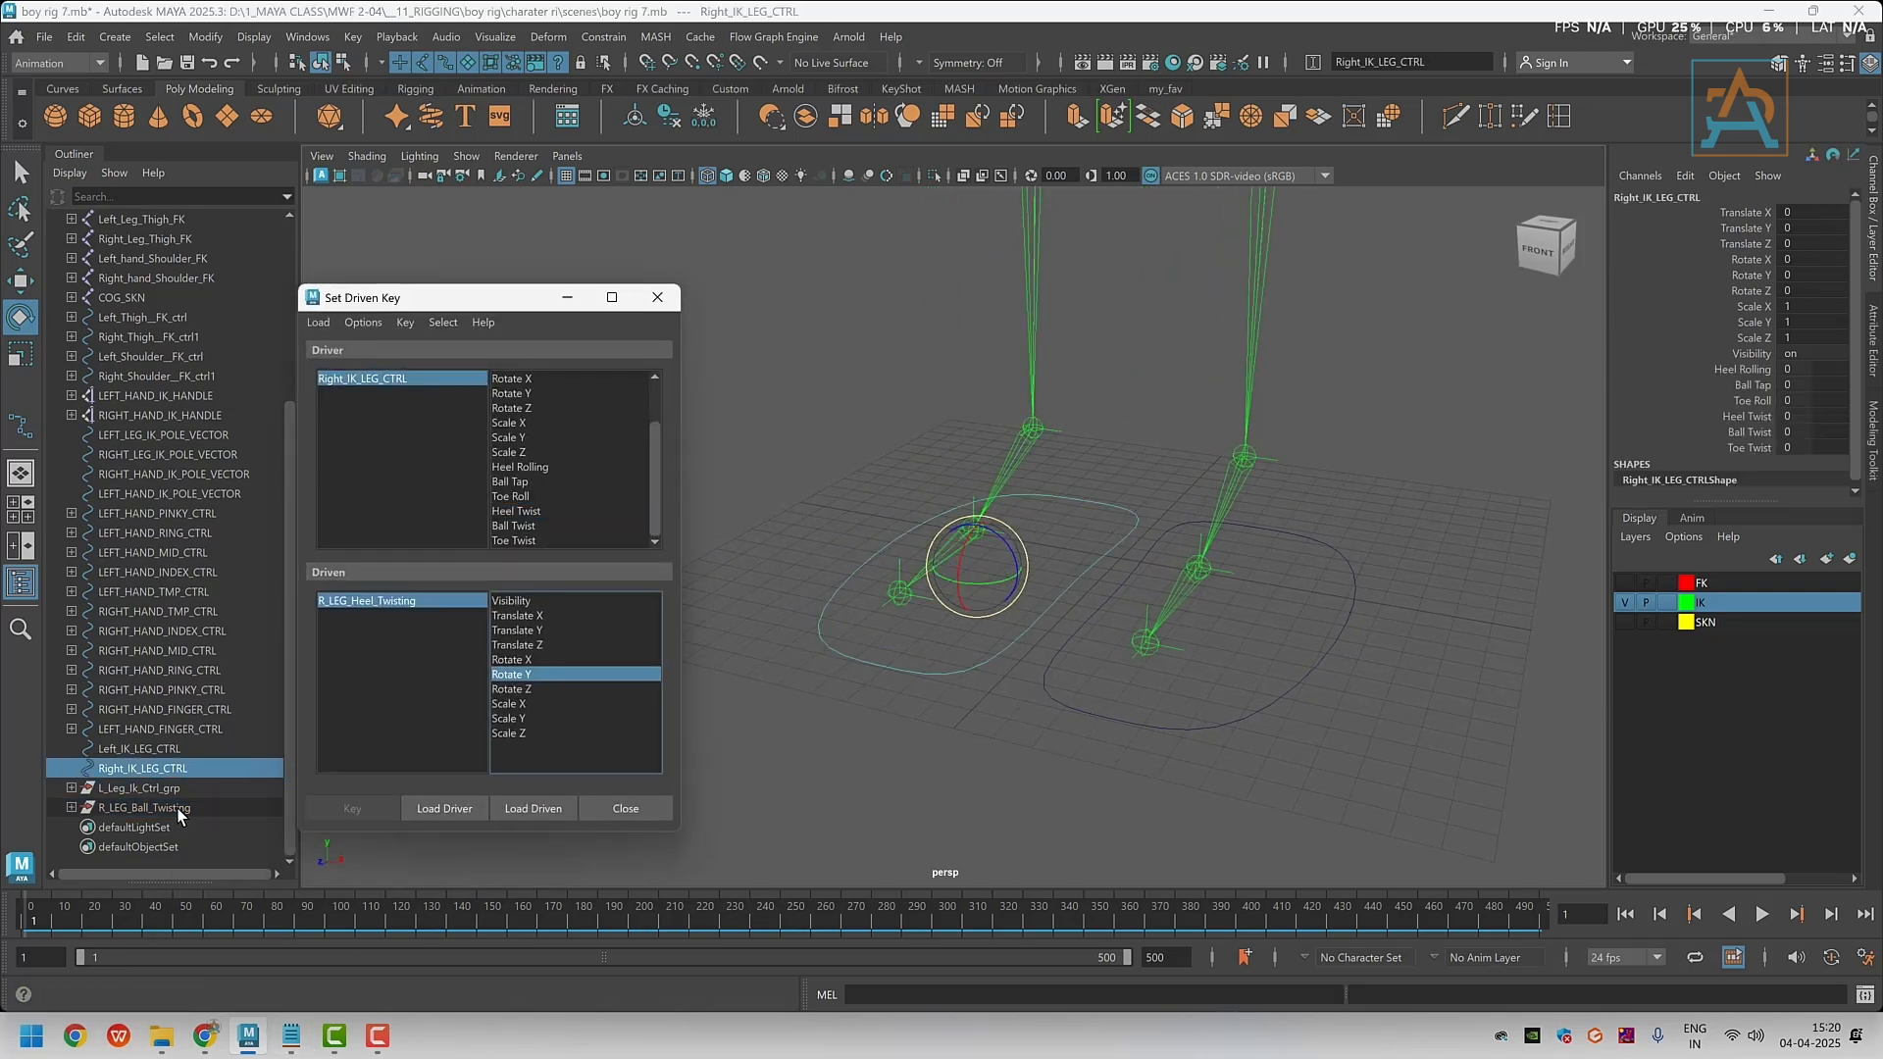
left_click(510, 808)
Set a driven key linking Ball Twist on Right_IK_LEG_CTRL to Rotate Y of R_LEG_Ball_Twisting, with both values at 0
left_click(355, 380)
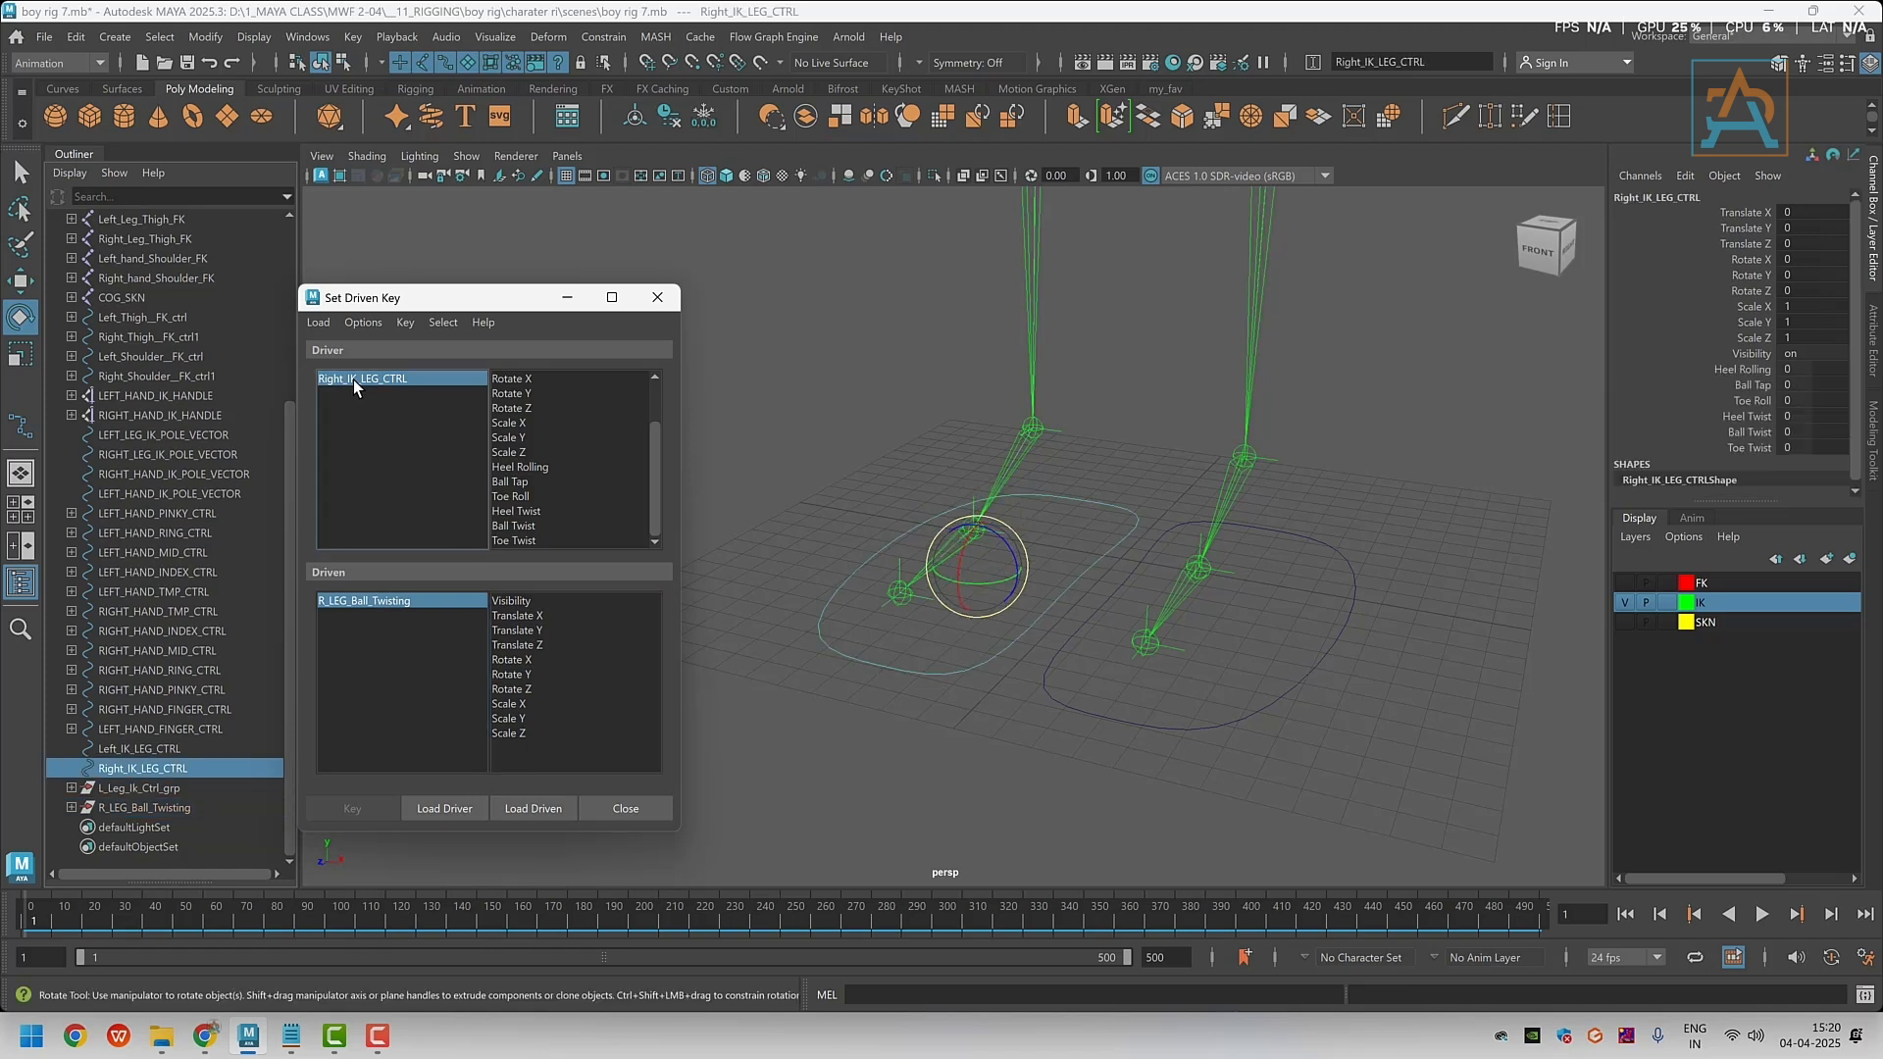
left_click(520, 527)
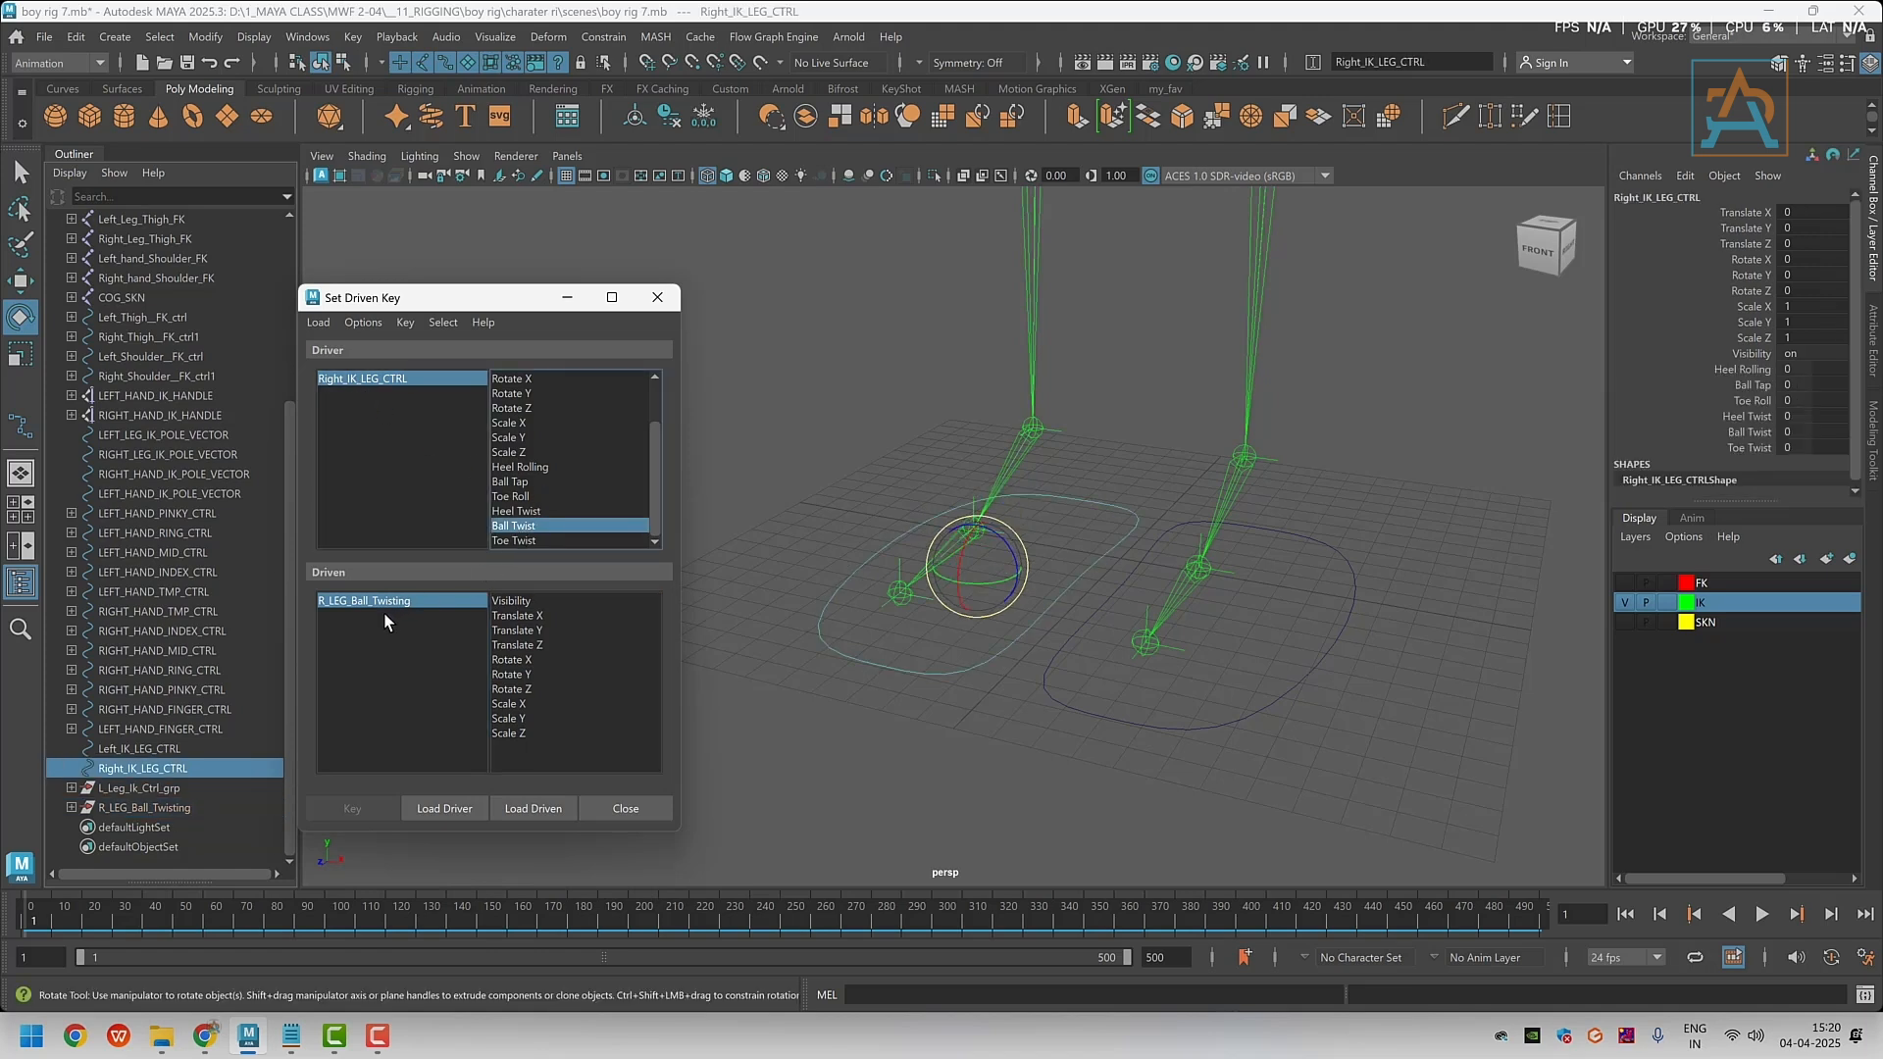
left_click(359, 602)
left_click(510, 674)
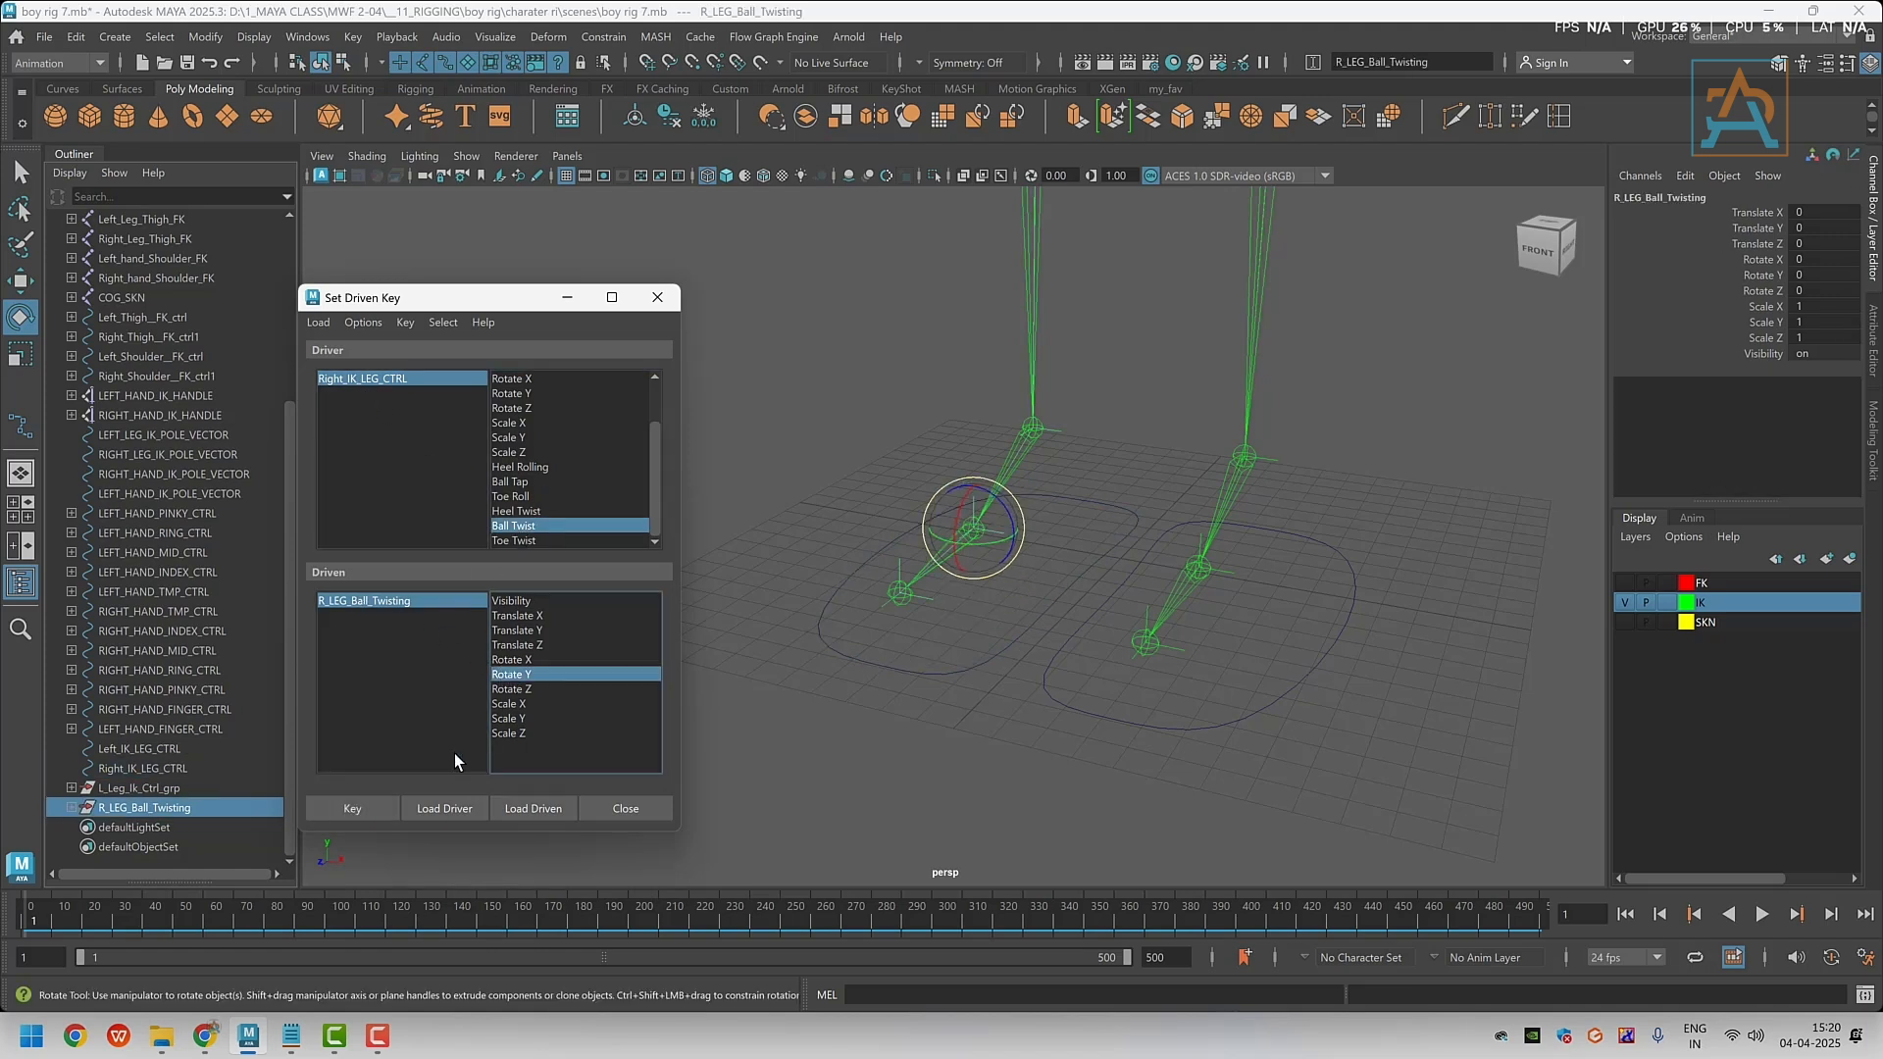
left_click(352, 808)
Set Ball Twist on Right_IK_LEG_CTRL to -5 and Rotate Y of R_LEG_Ball_Twisting to -20, and key this driven pose
left_click(359, 380)
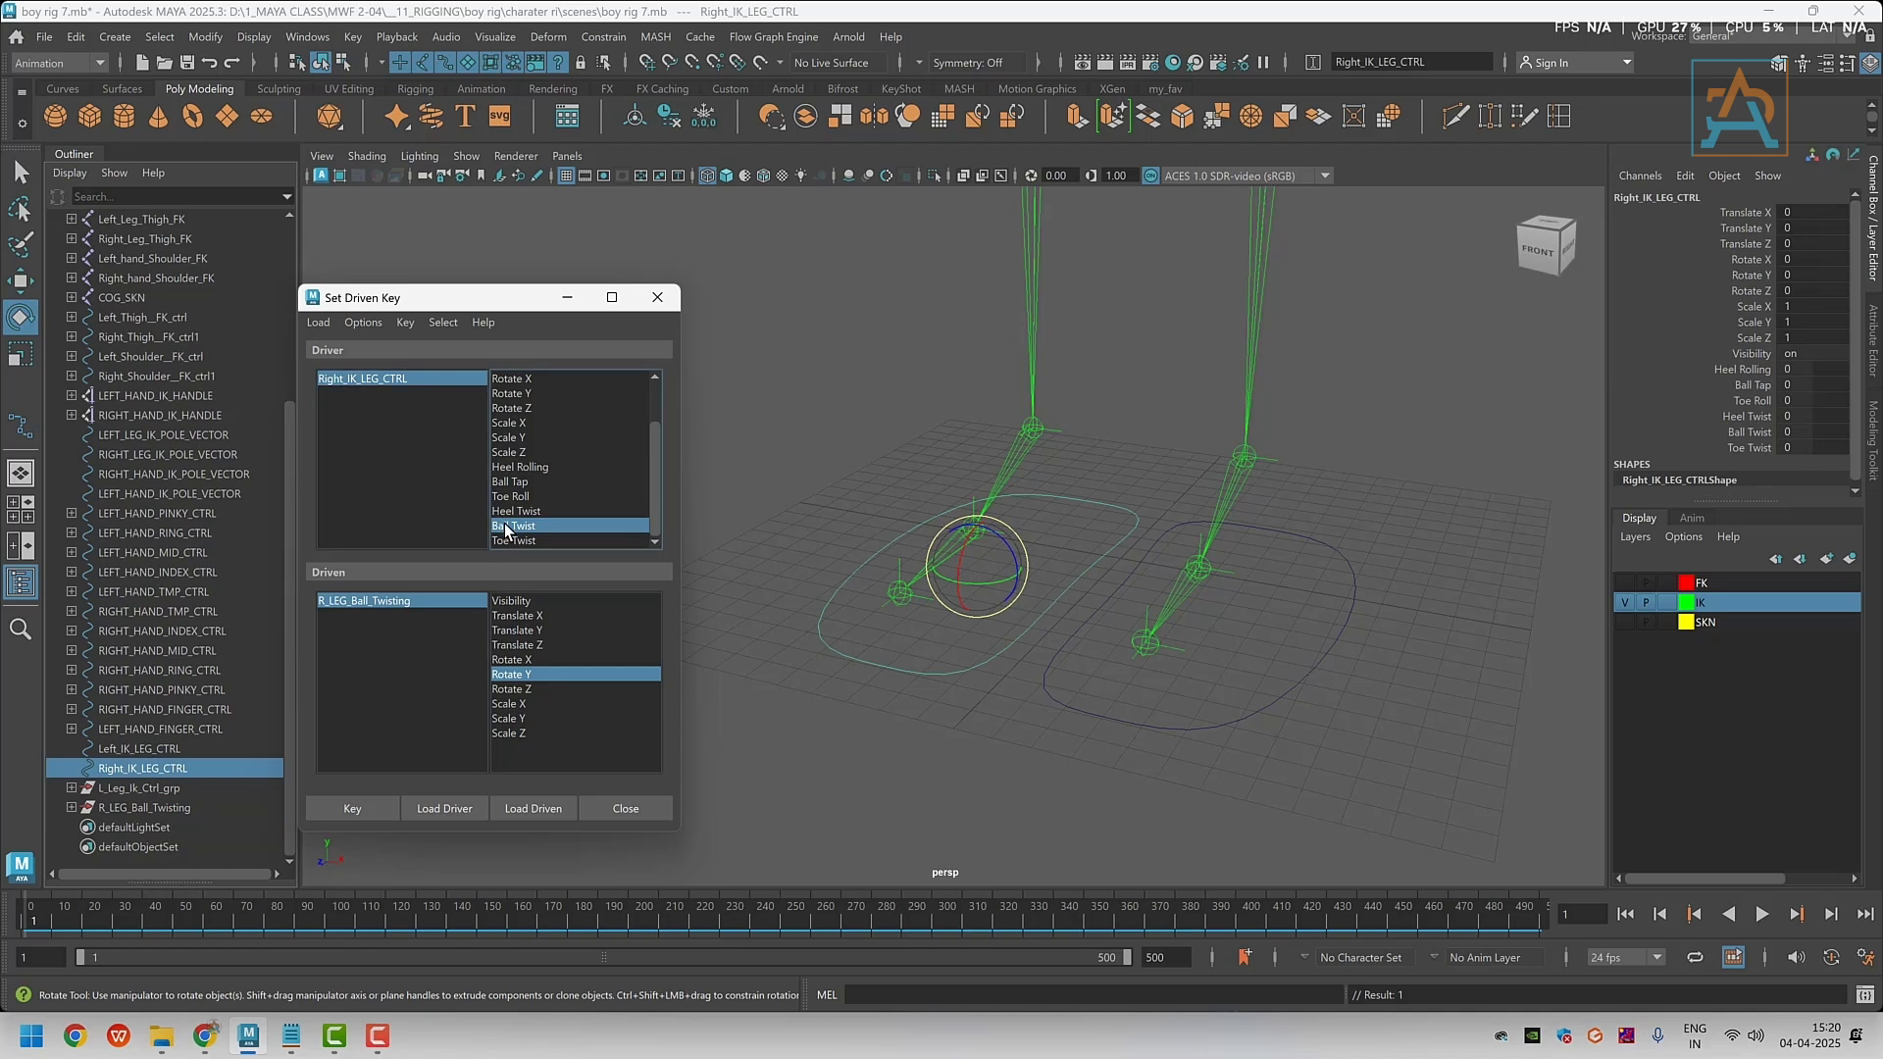
left_click_drag(1791, 438, 1734, 440)
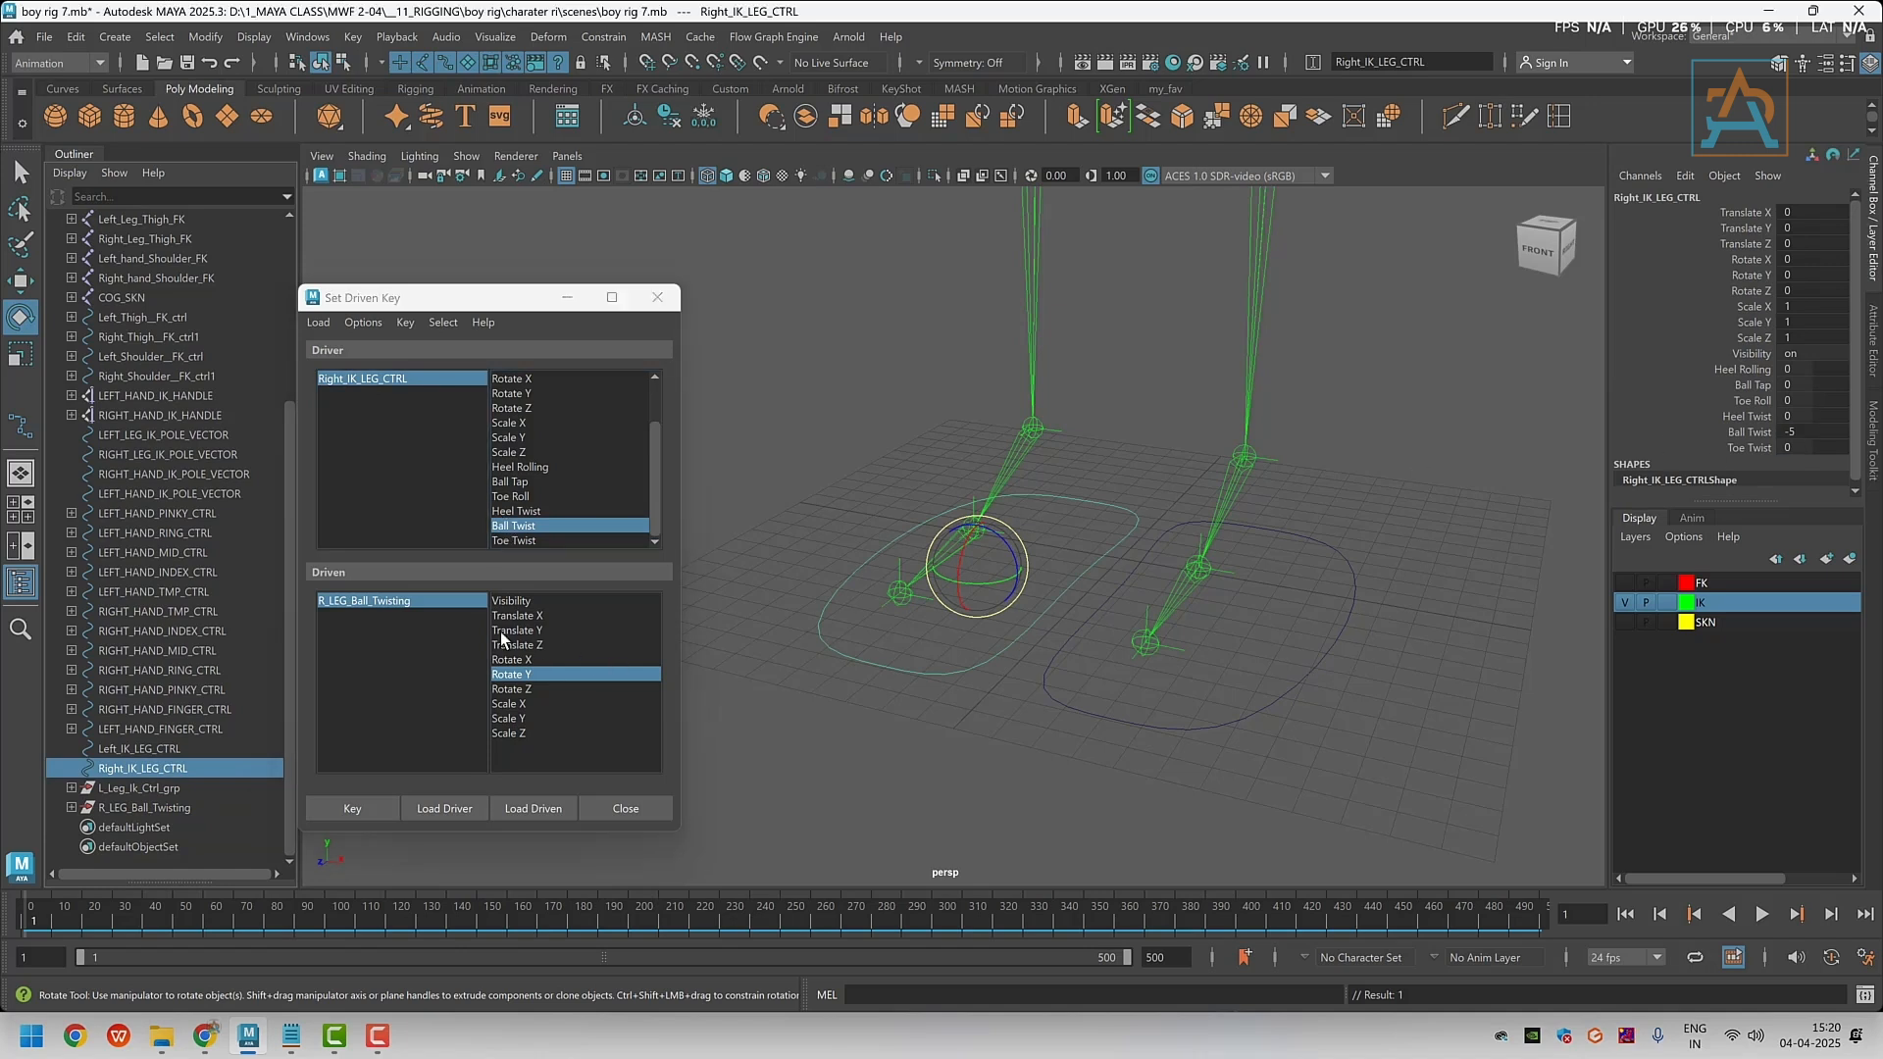
left_click(415, 604)
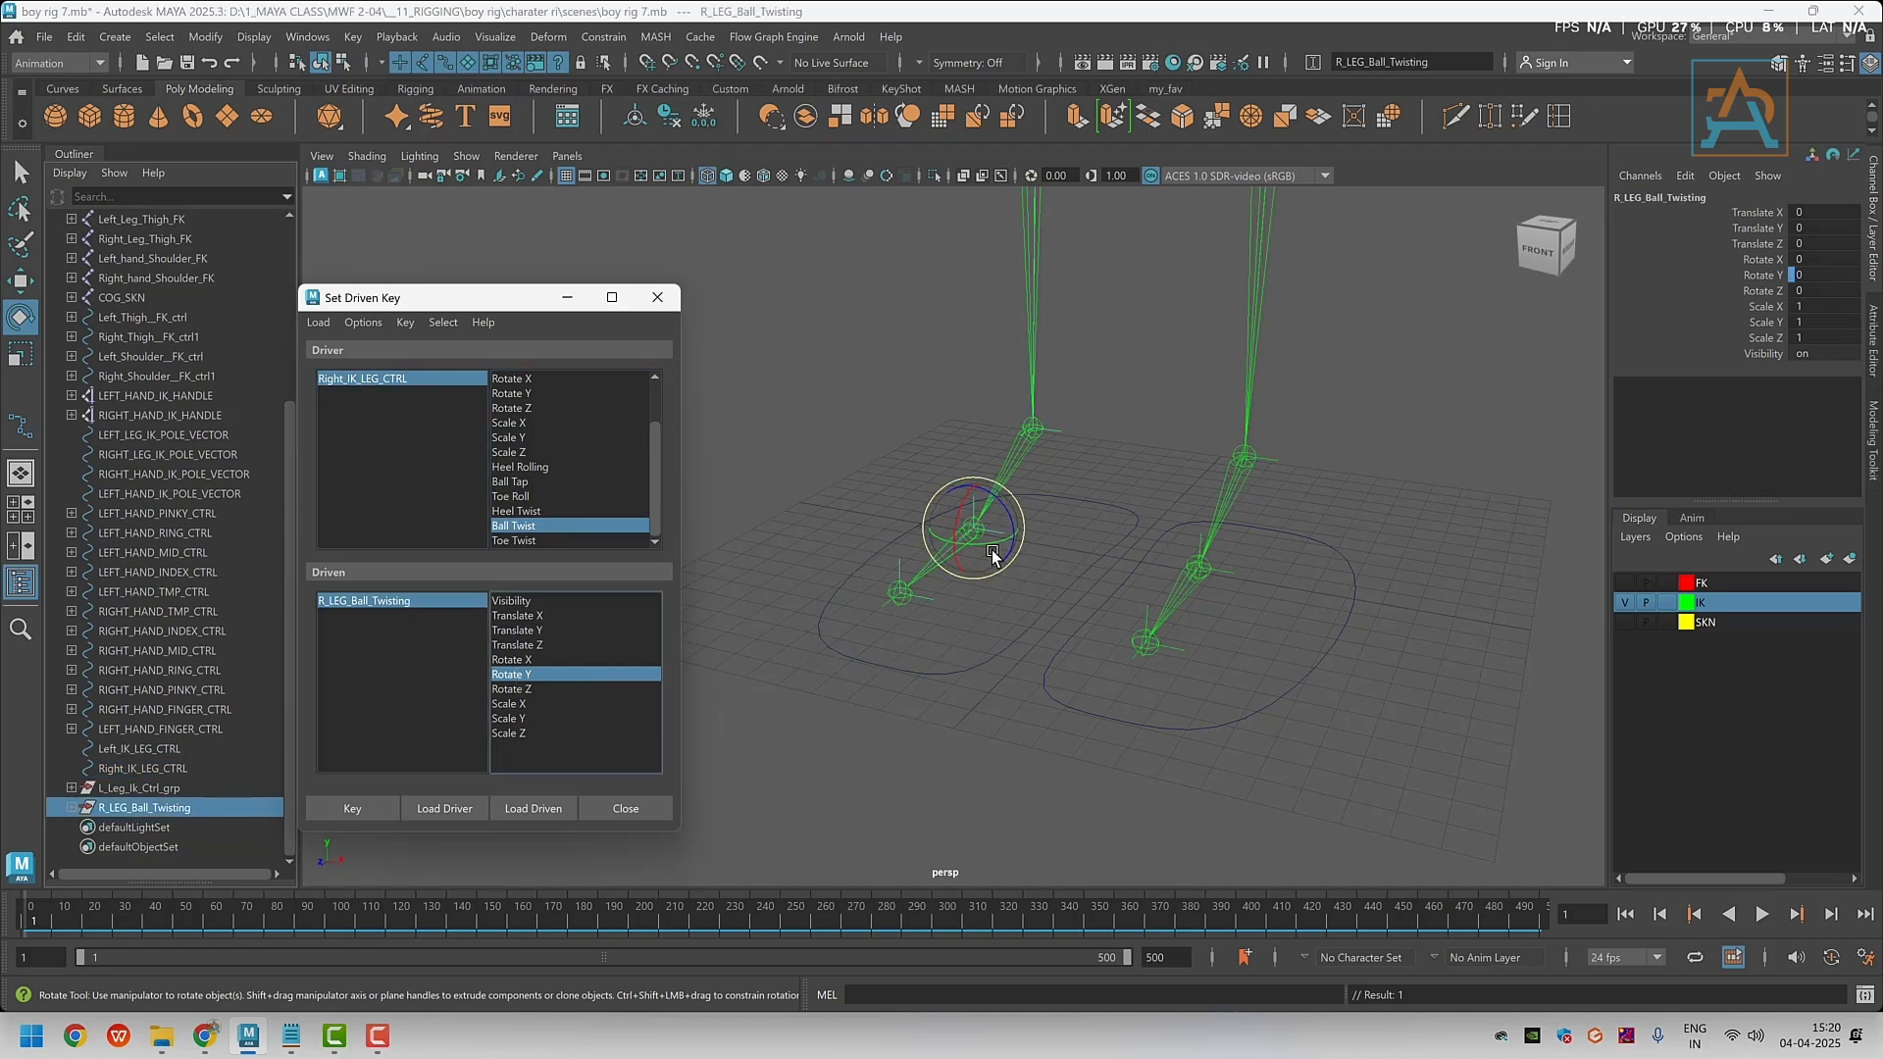
left_click_drag(992, 546, 1286, 495)
double_click(1830, 274)
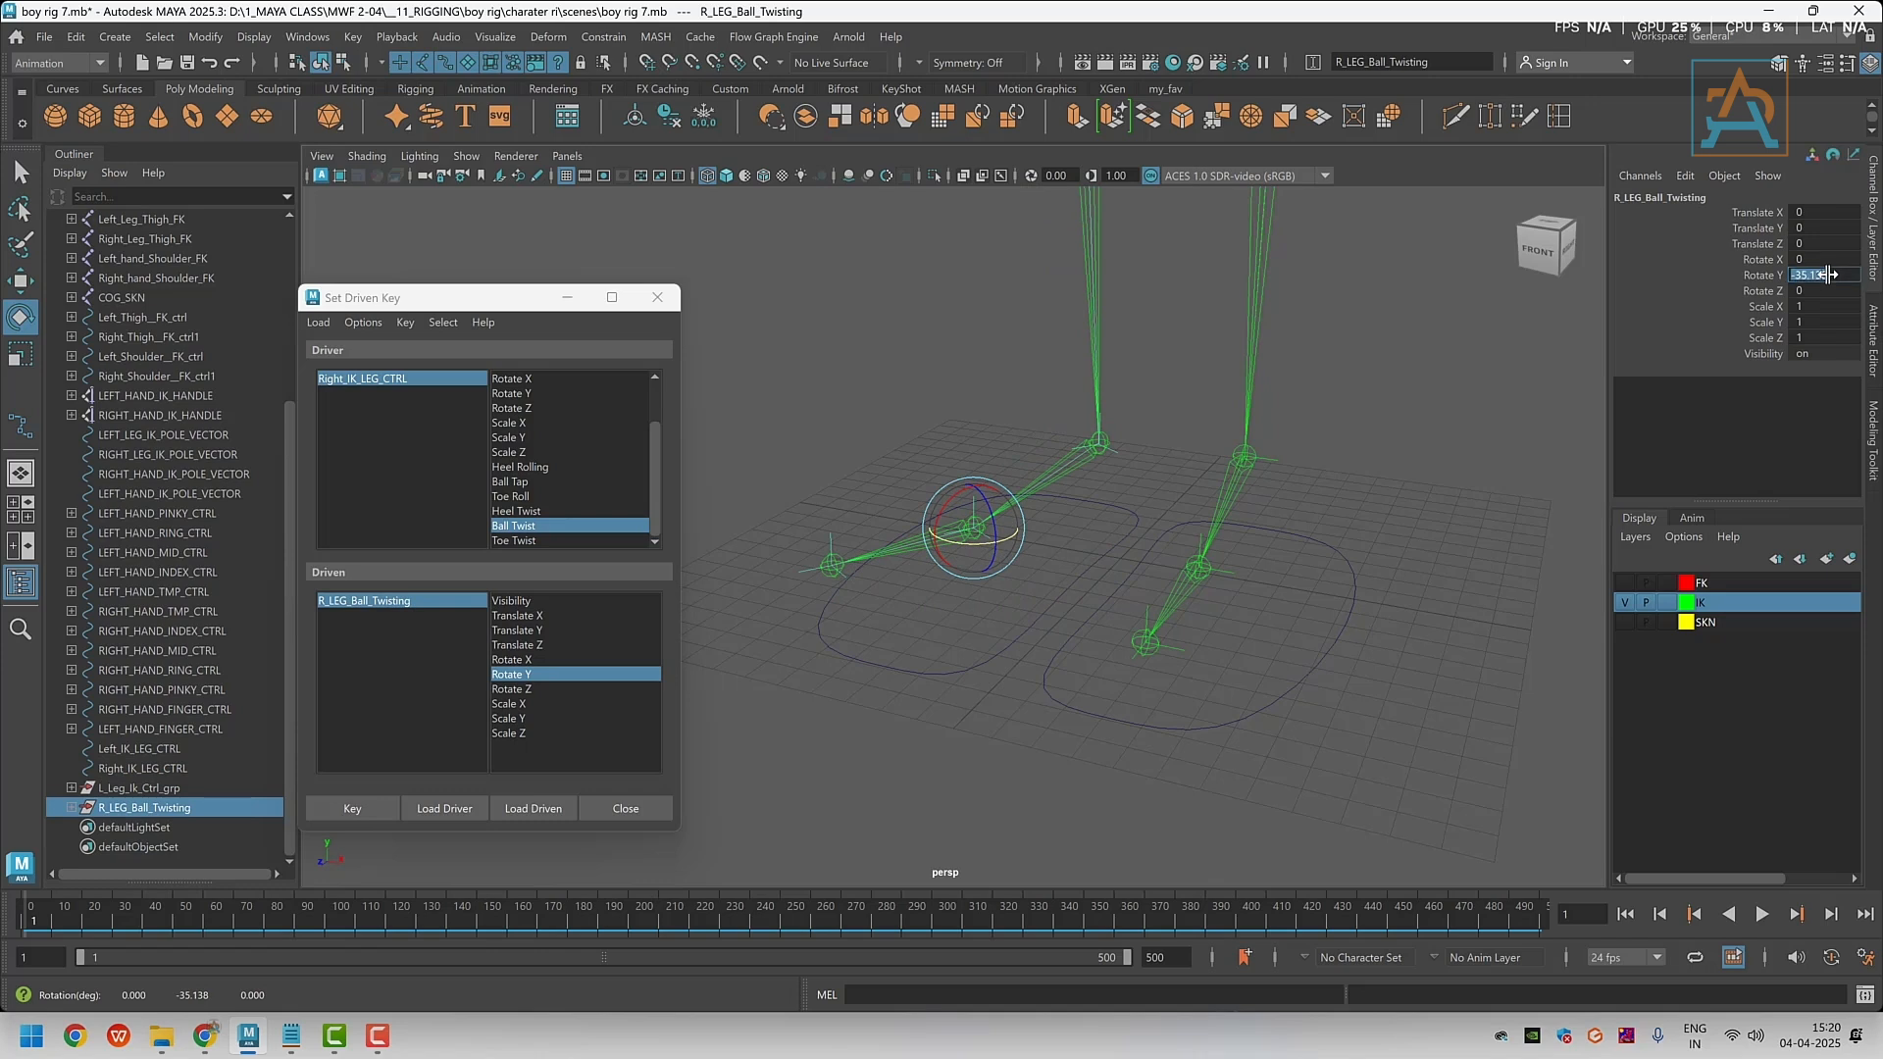
type("-20")
key("Return")
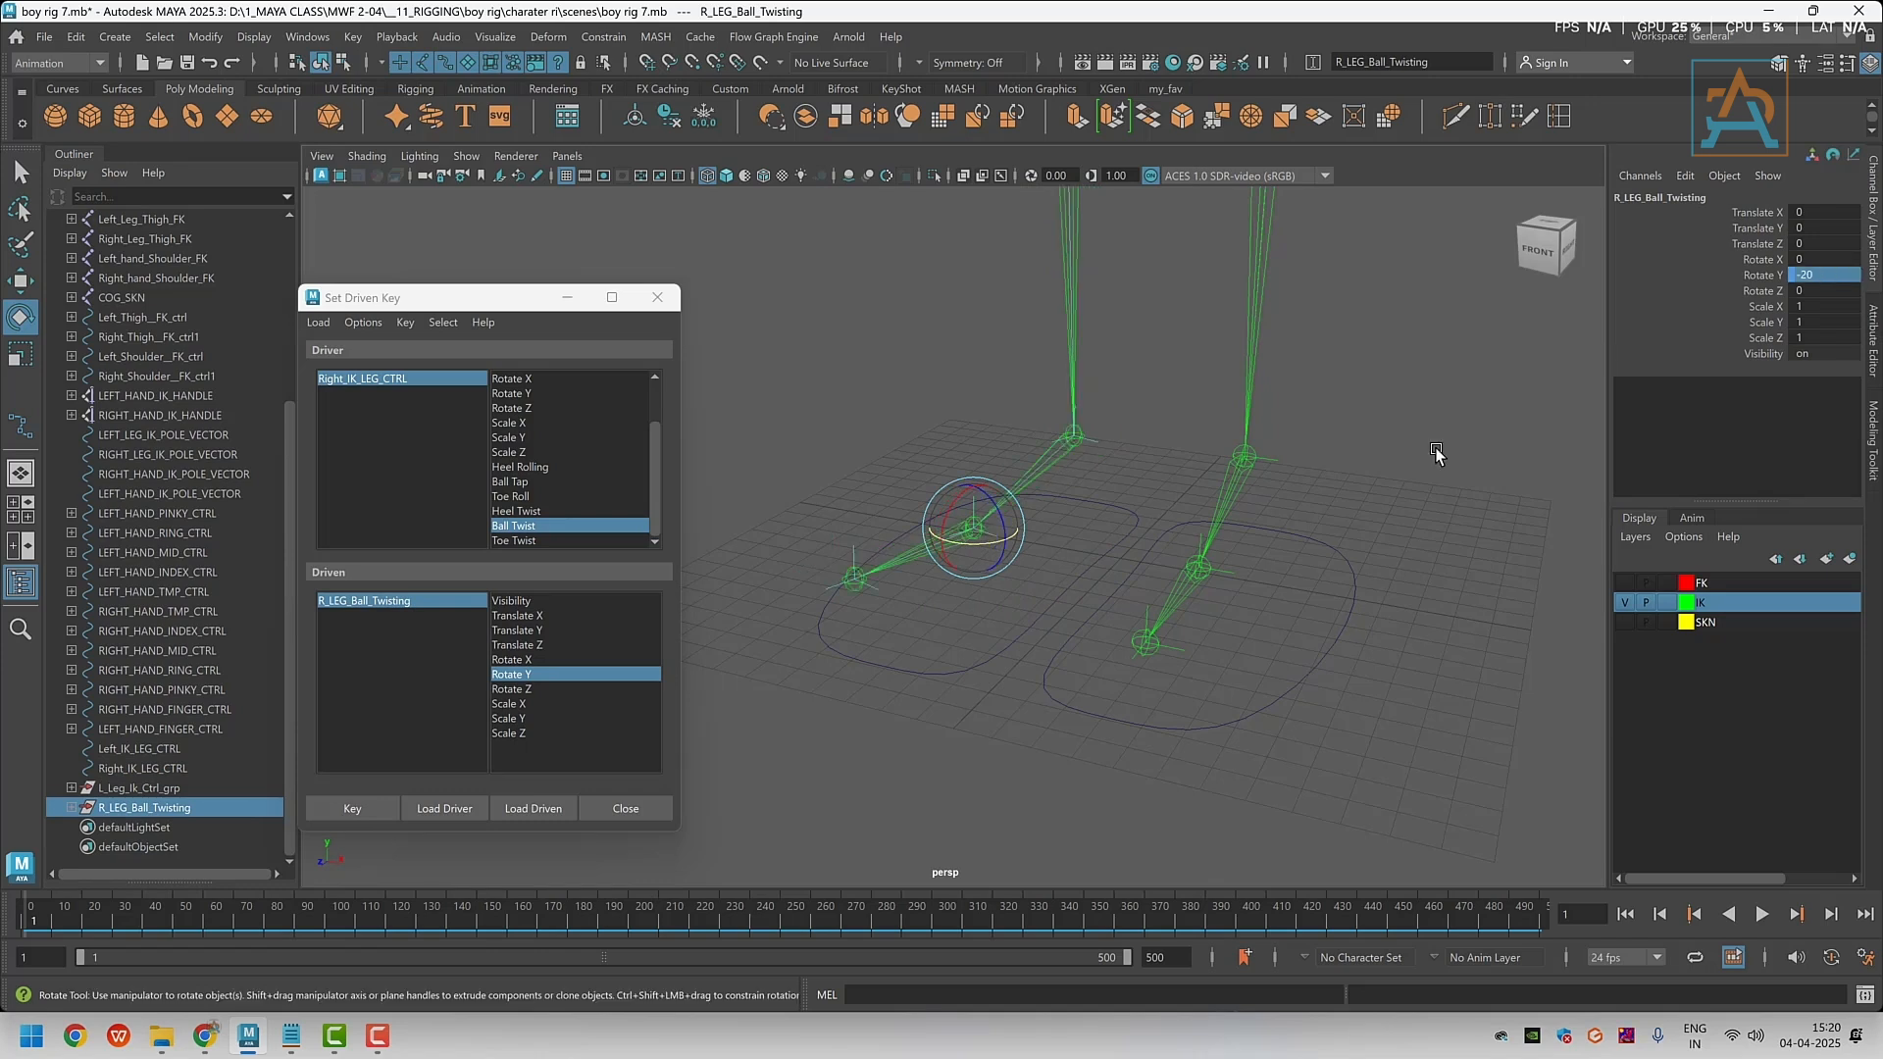
Set the Ball Twist attribute of Right_IK_LEG_CTRL to 5
left_click(395, 378)
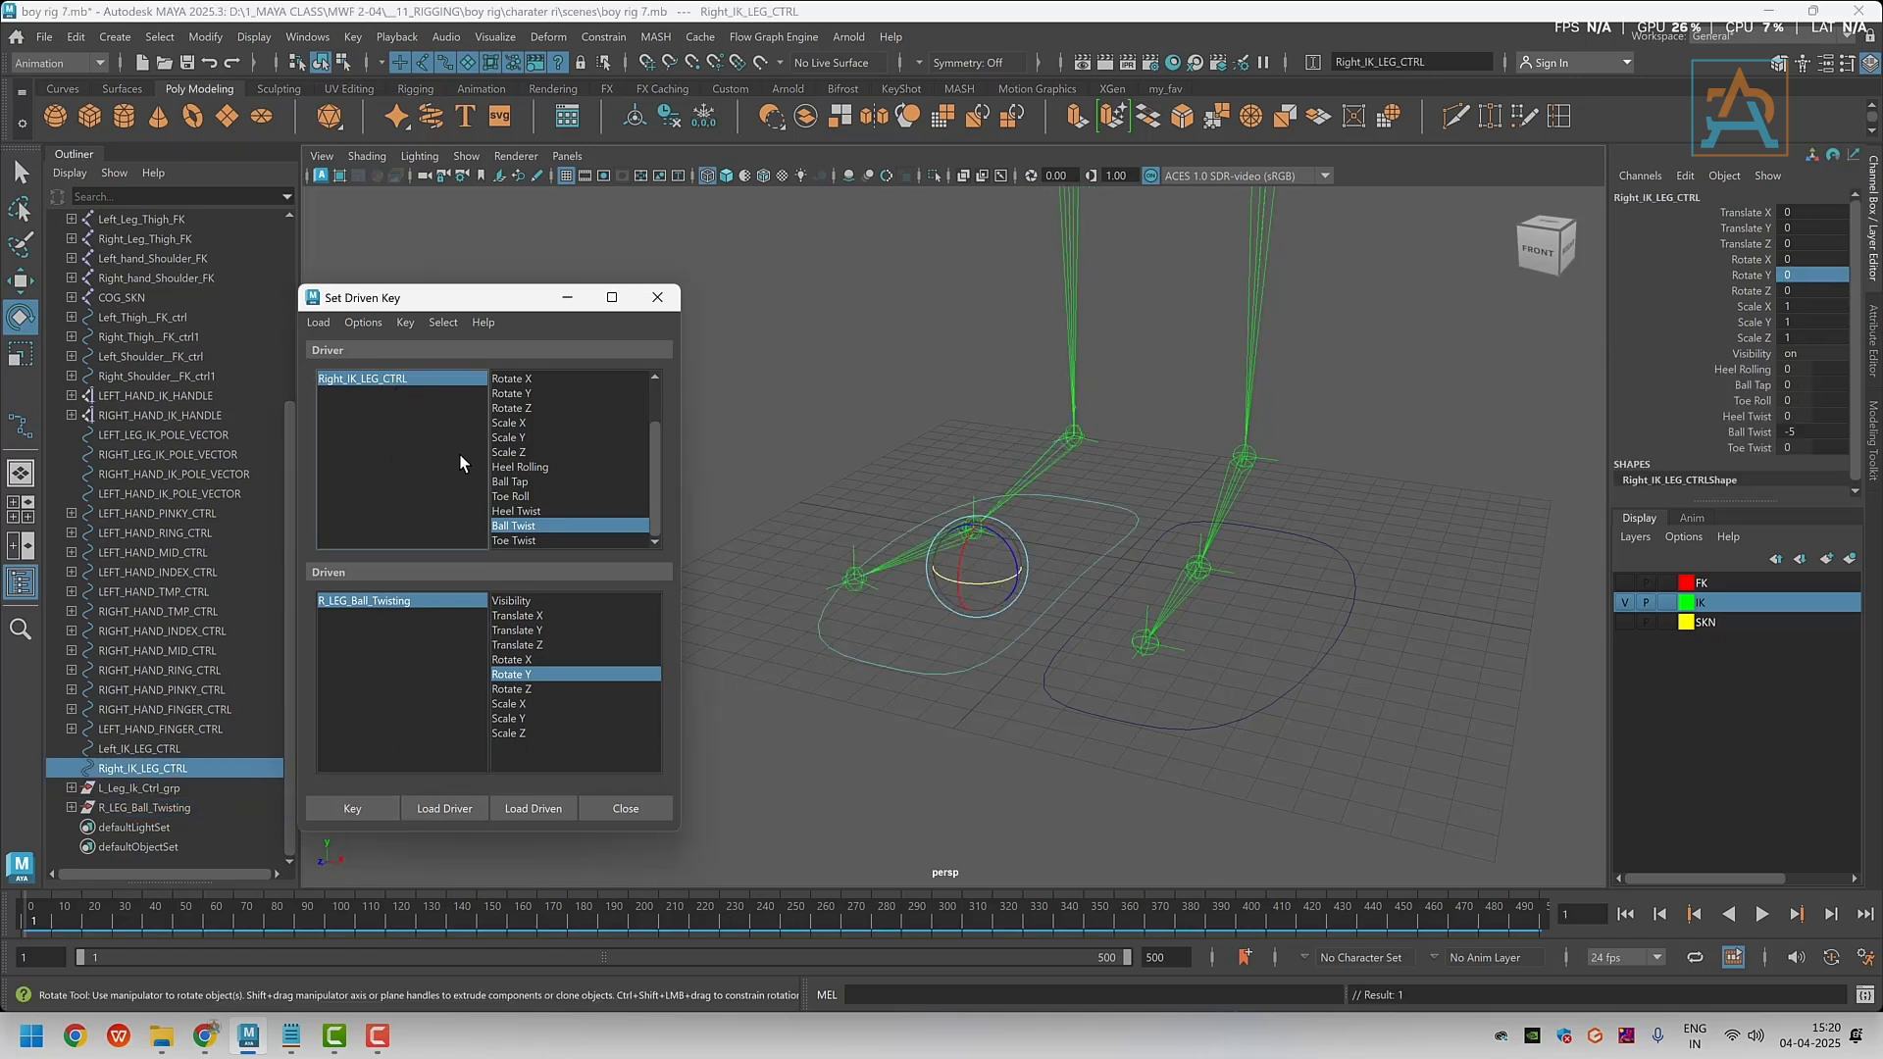
left_click(501, 530)
left_click(1798, 432)
type("5")
key("Return")
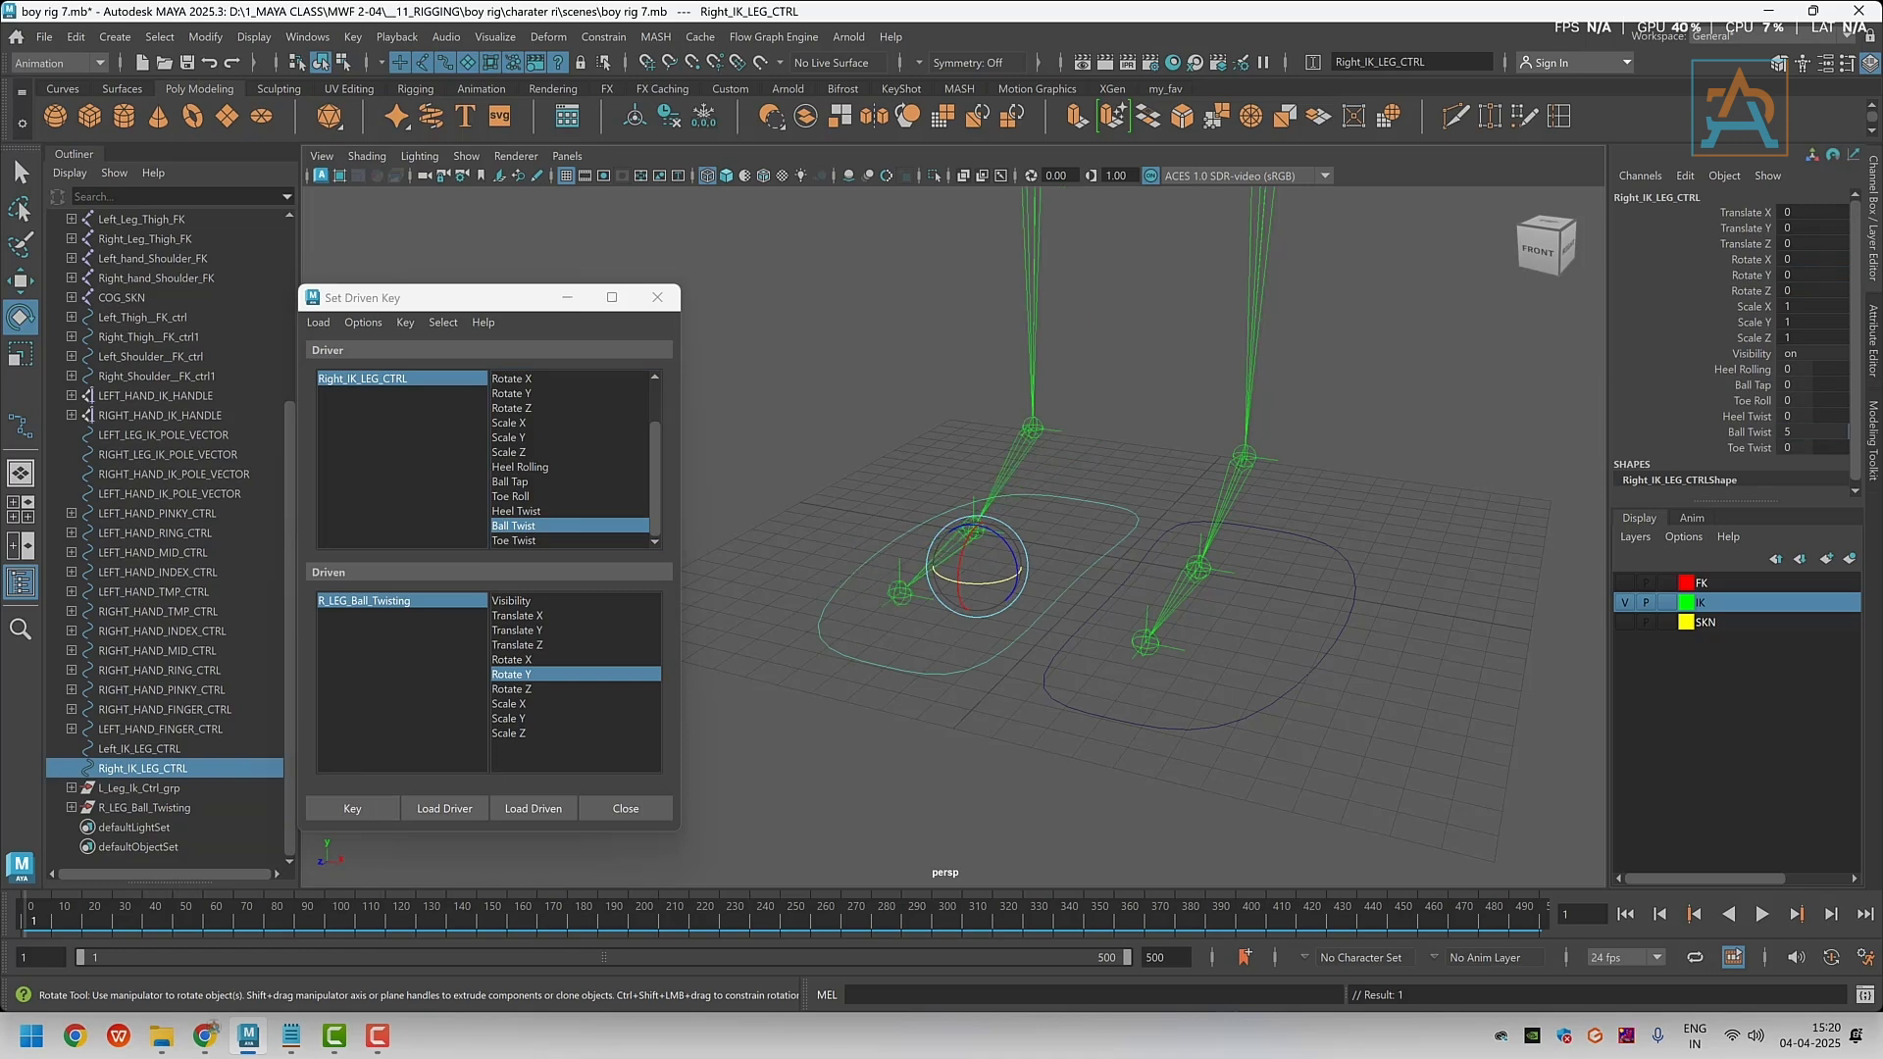
Set Rotate Y of R_LEG_Ball_Twisting to 20 and key it against Ball Twist at 5
left_click(364, 600)
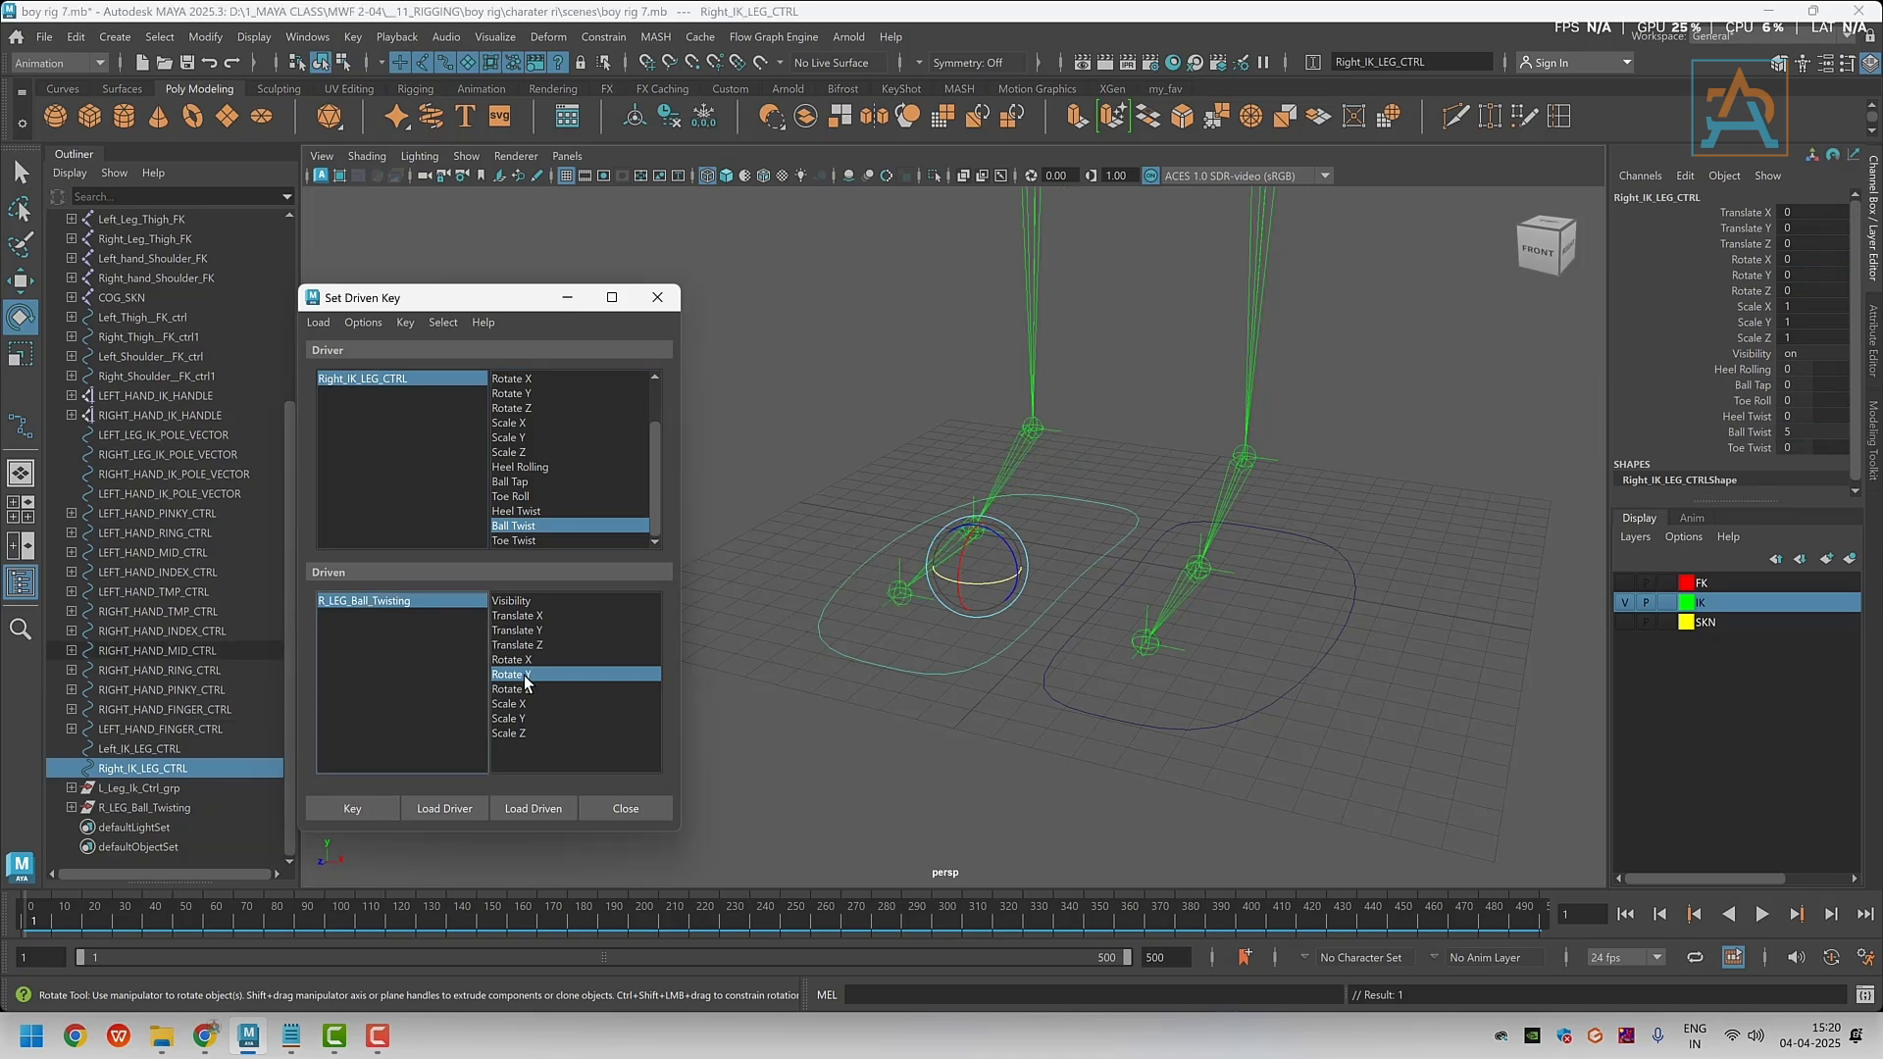
left_click(524, 675)
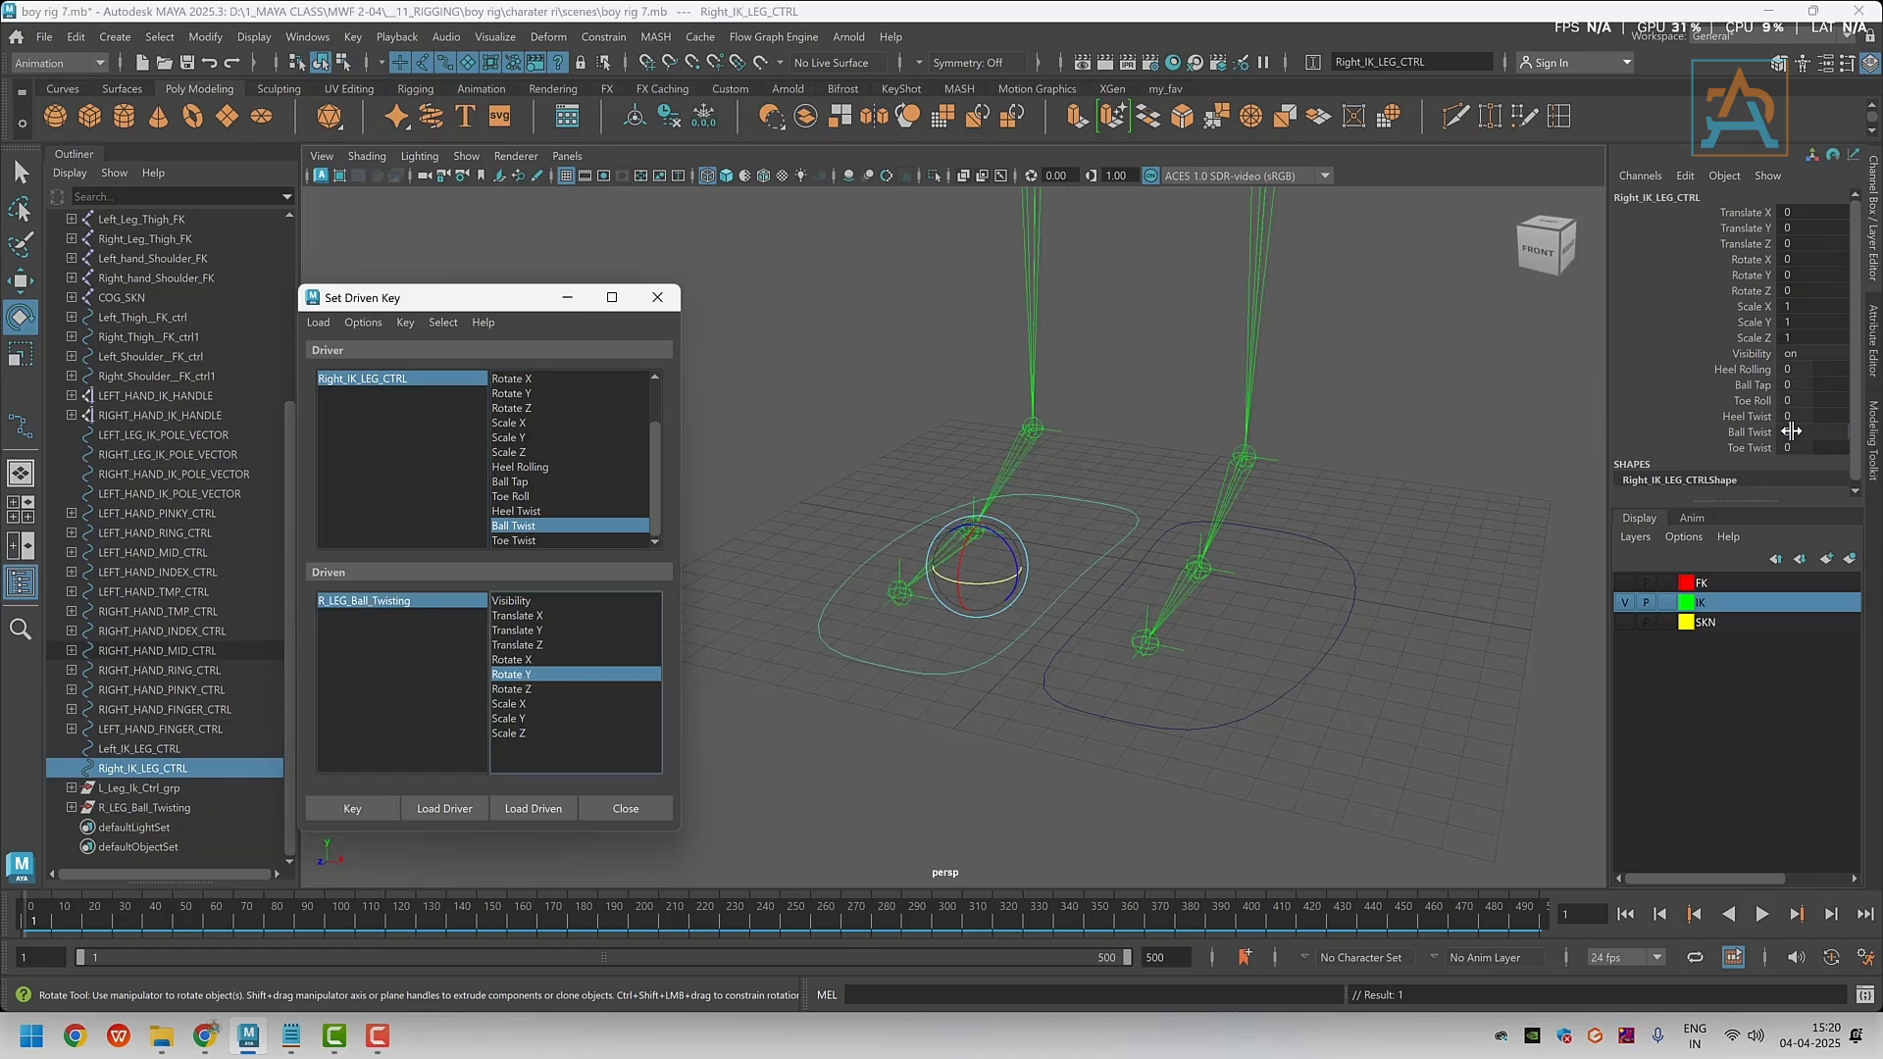
left_click(339, 378)
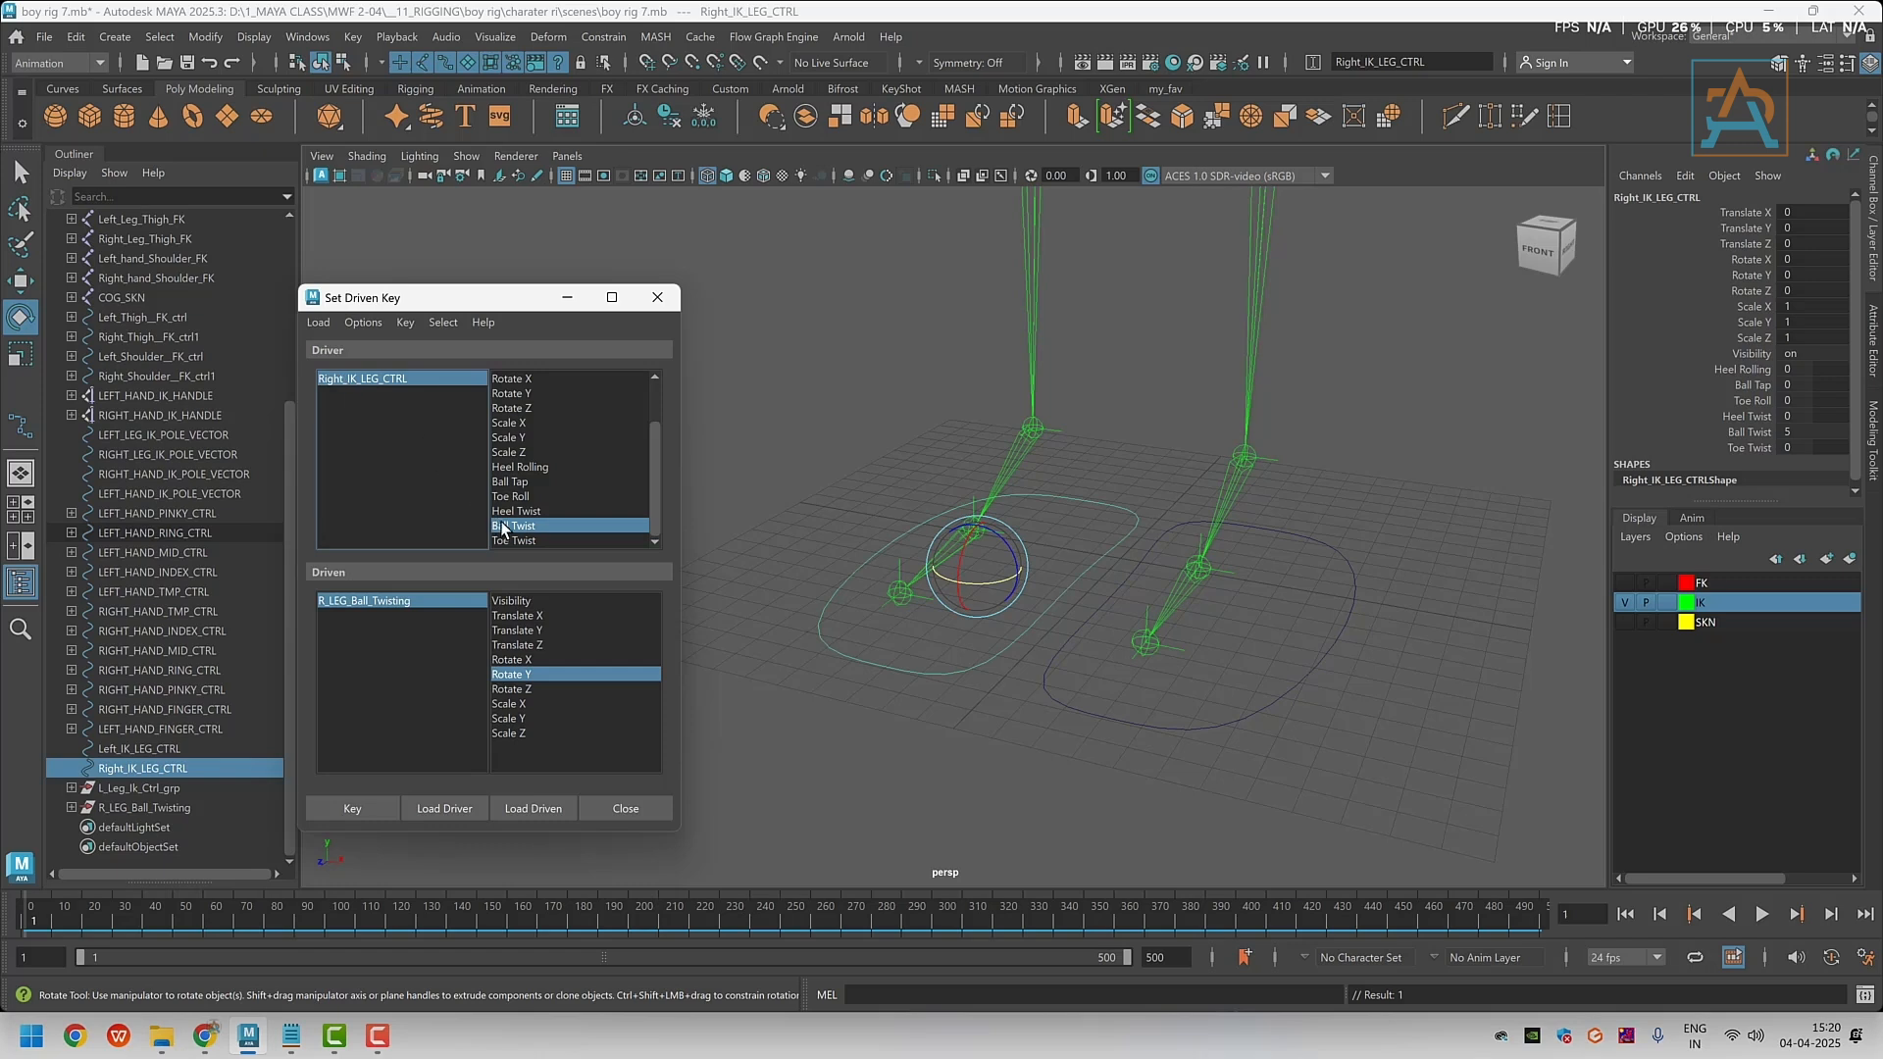
left_click(385, 600)
left_click(517, 676)
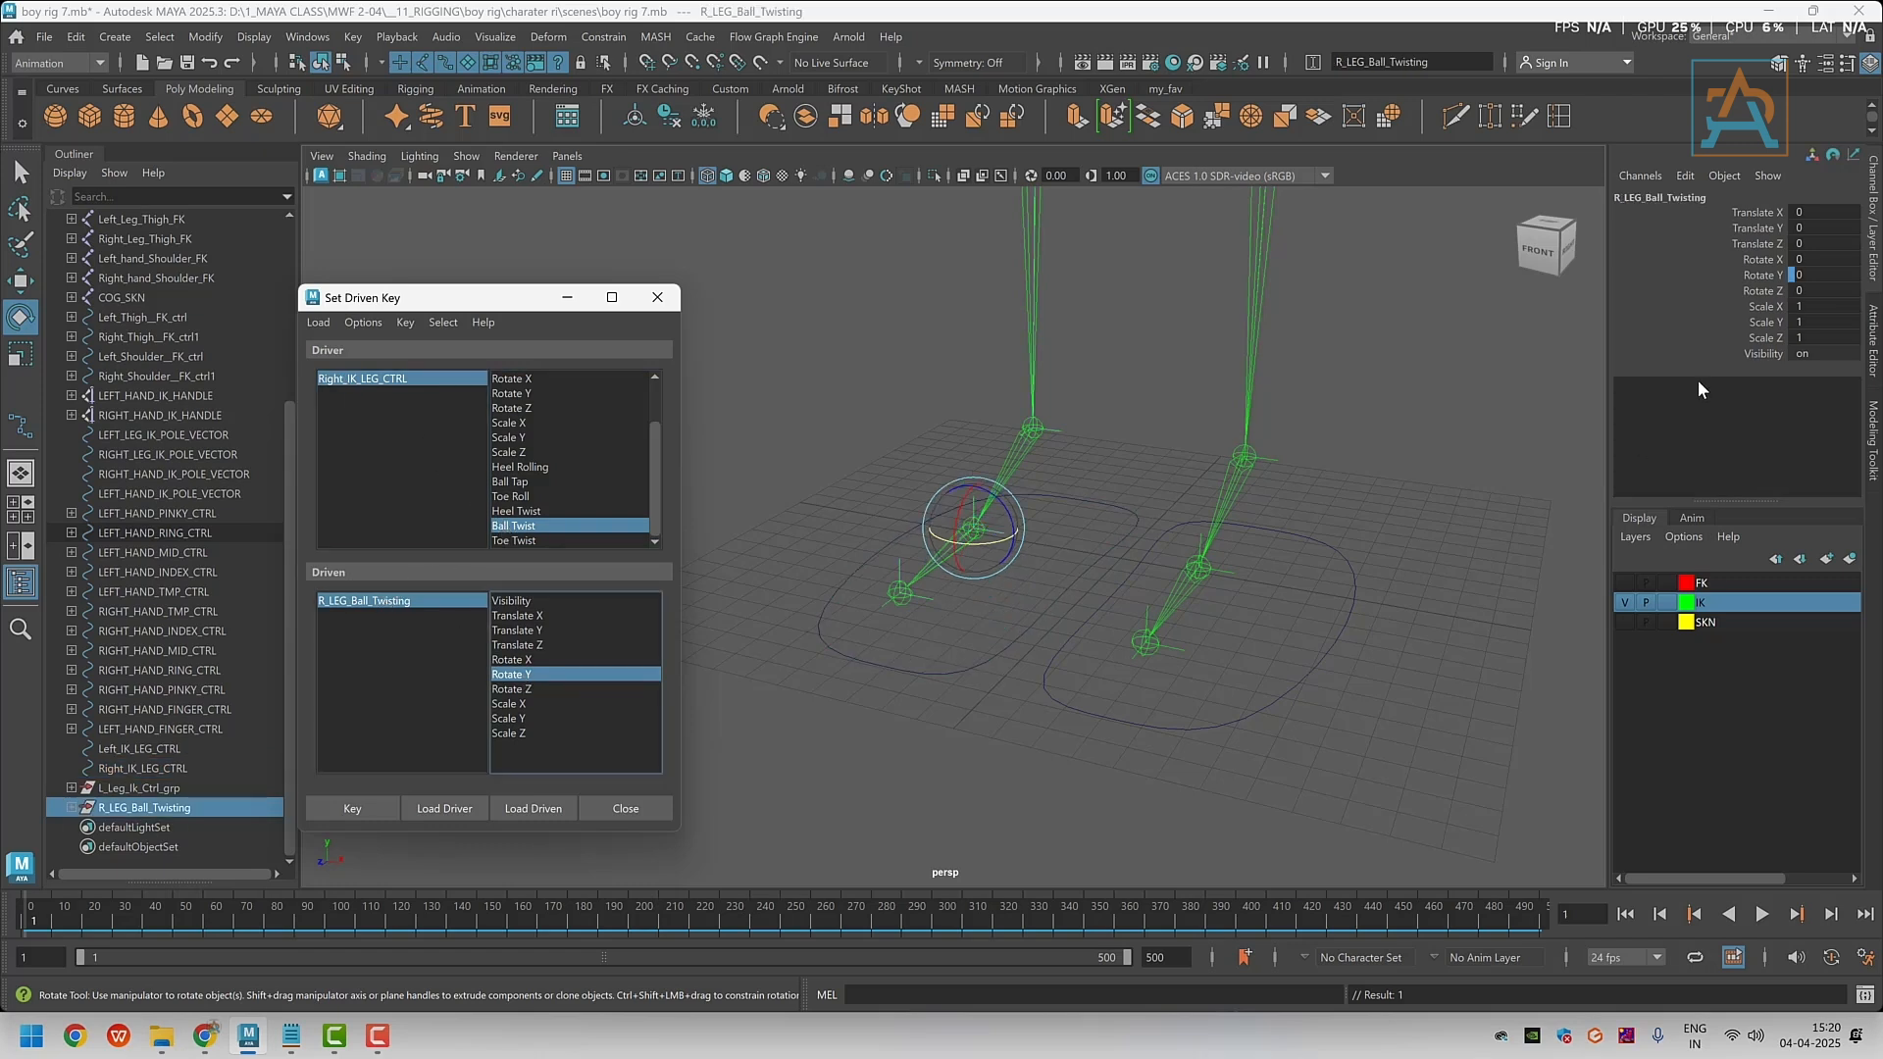
left_click(1812, 275)
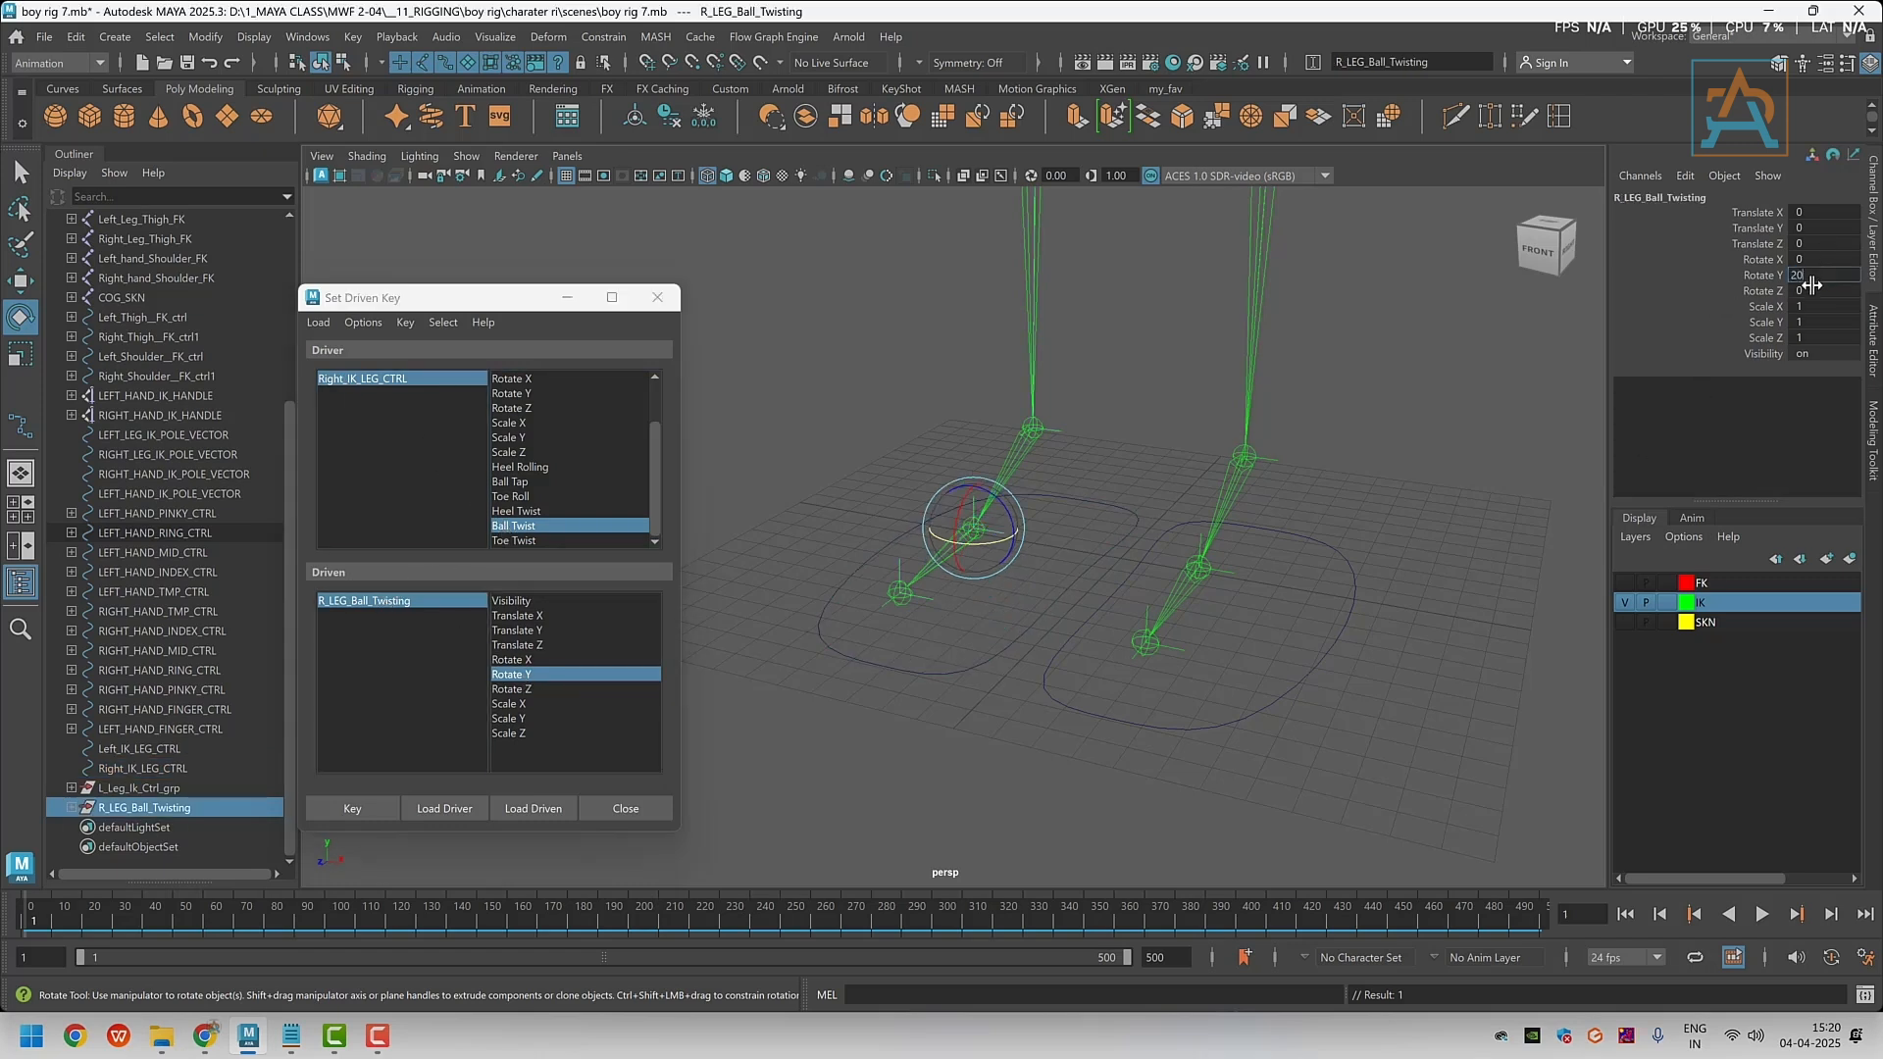
type("20")
key("Return")
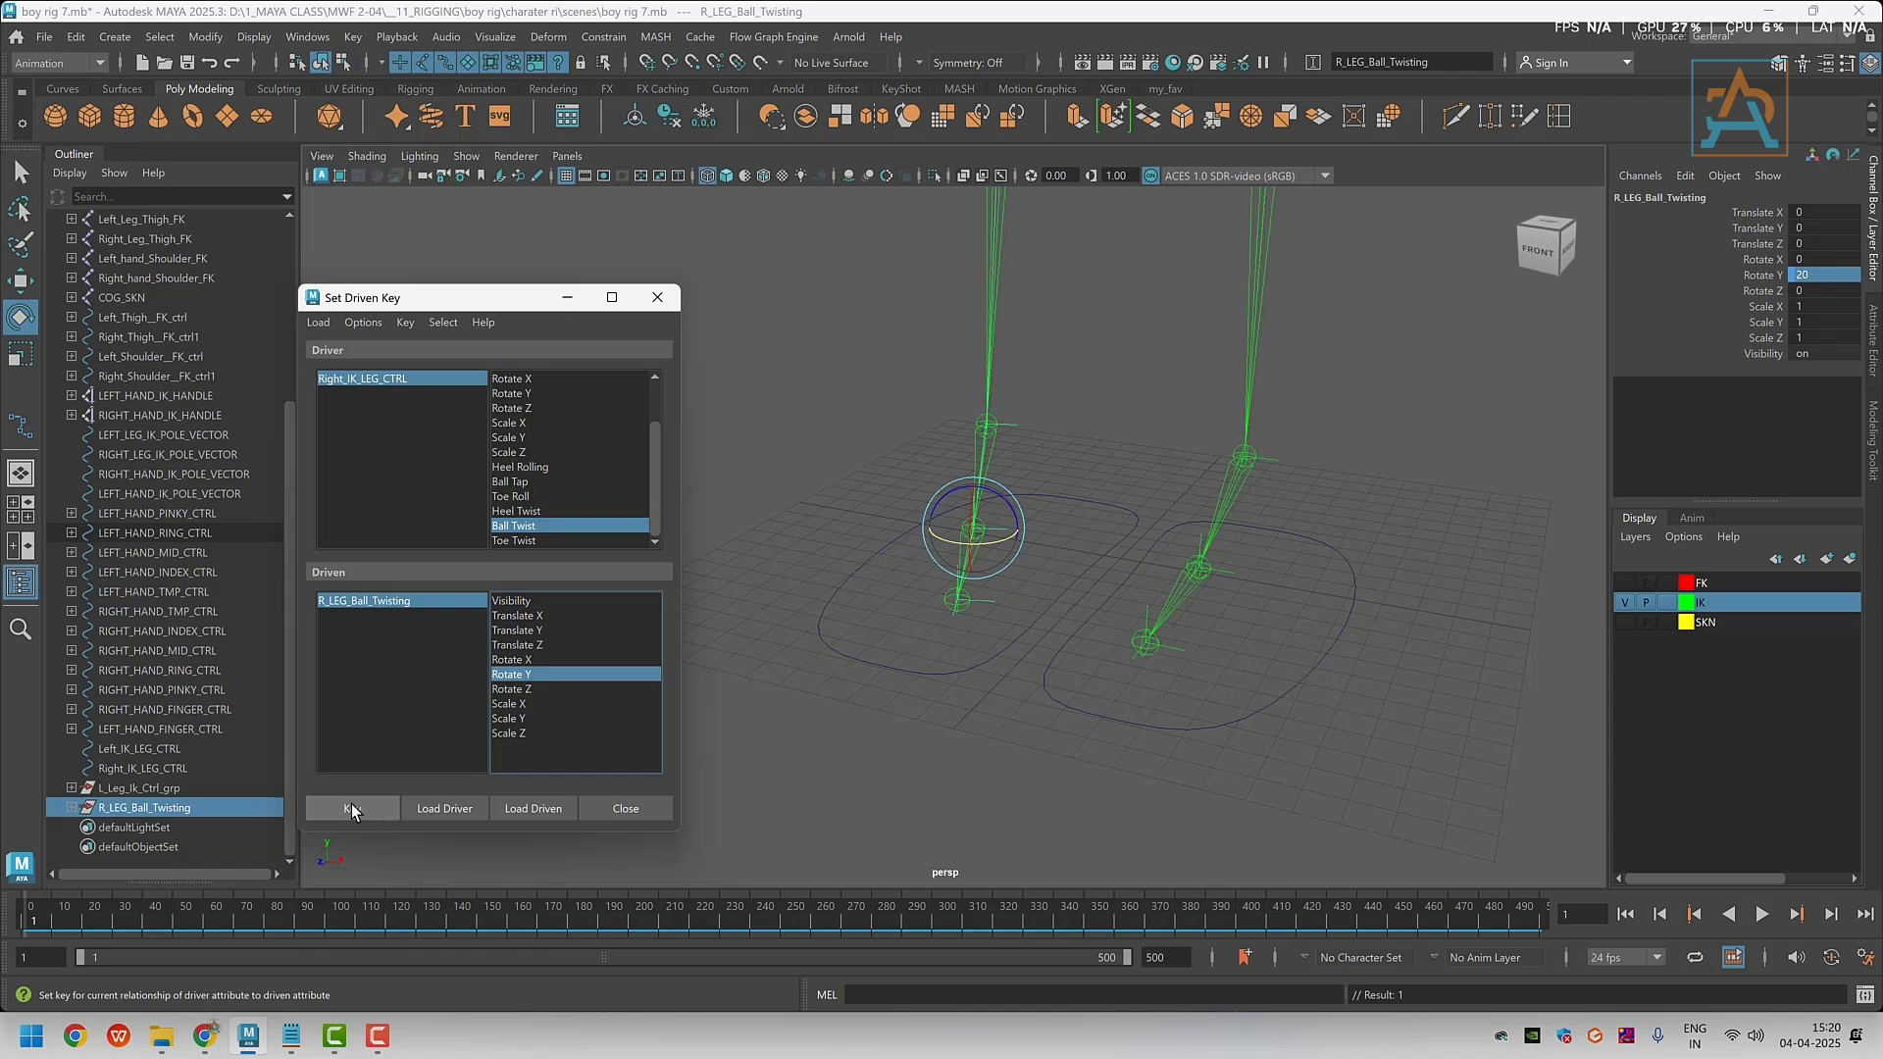
left_click(352, 808)
Reset Ball Twist on Right_IK_LEG_CTRL to 0 and minimize the Set Driven Key window
left_click(948, 674)
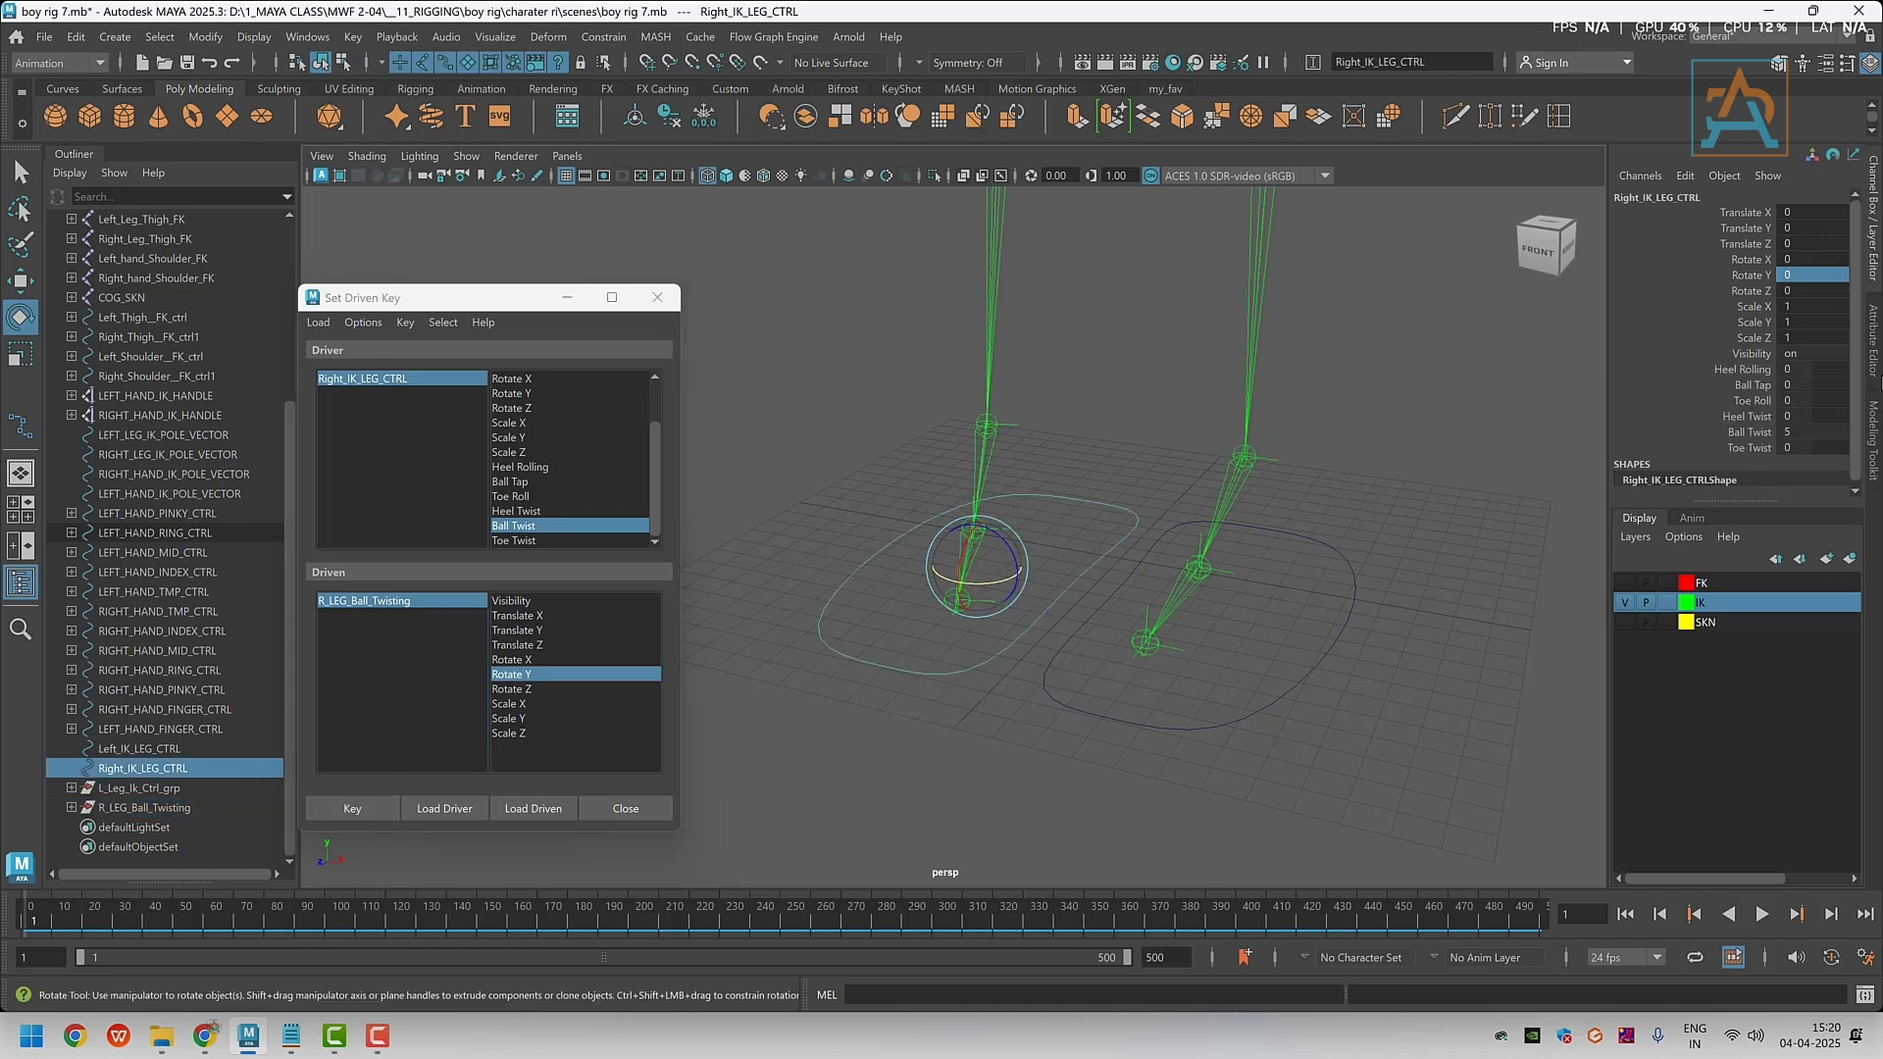
left_click(1805, 432)
type("5")
key("Return")
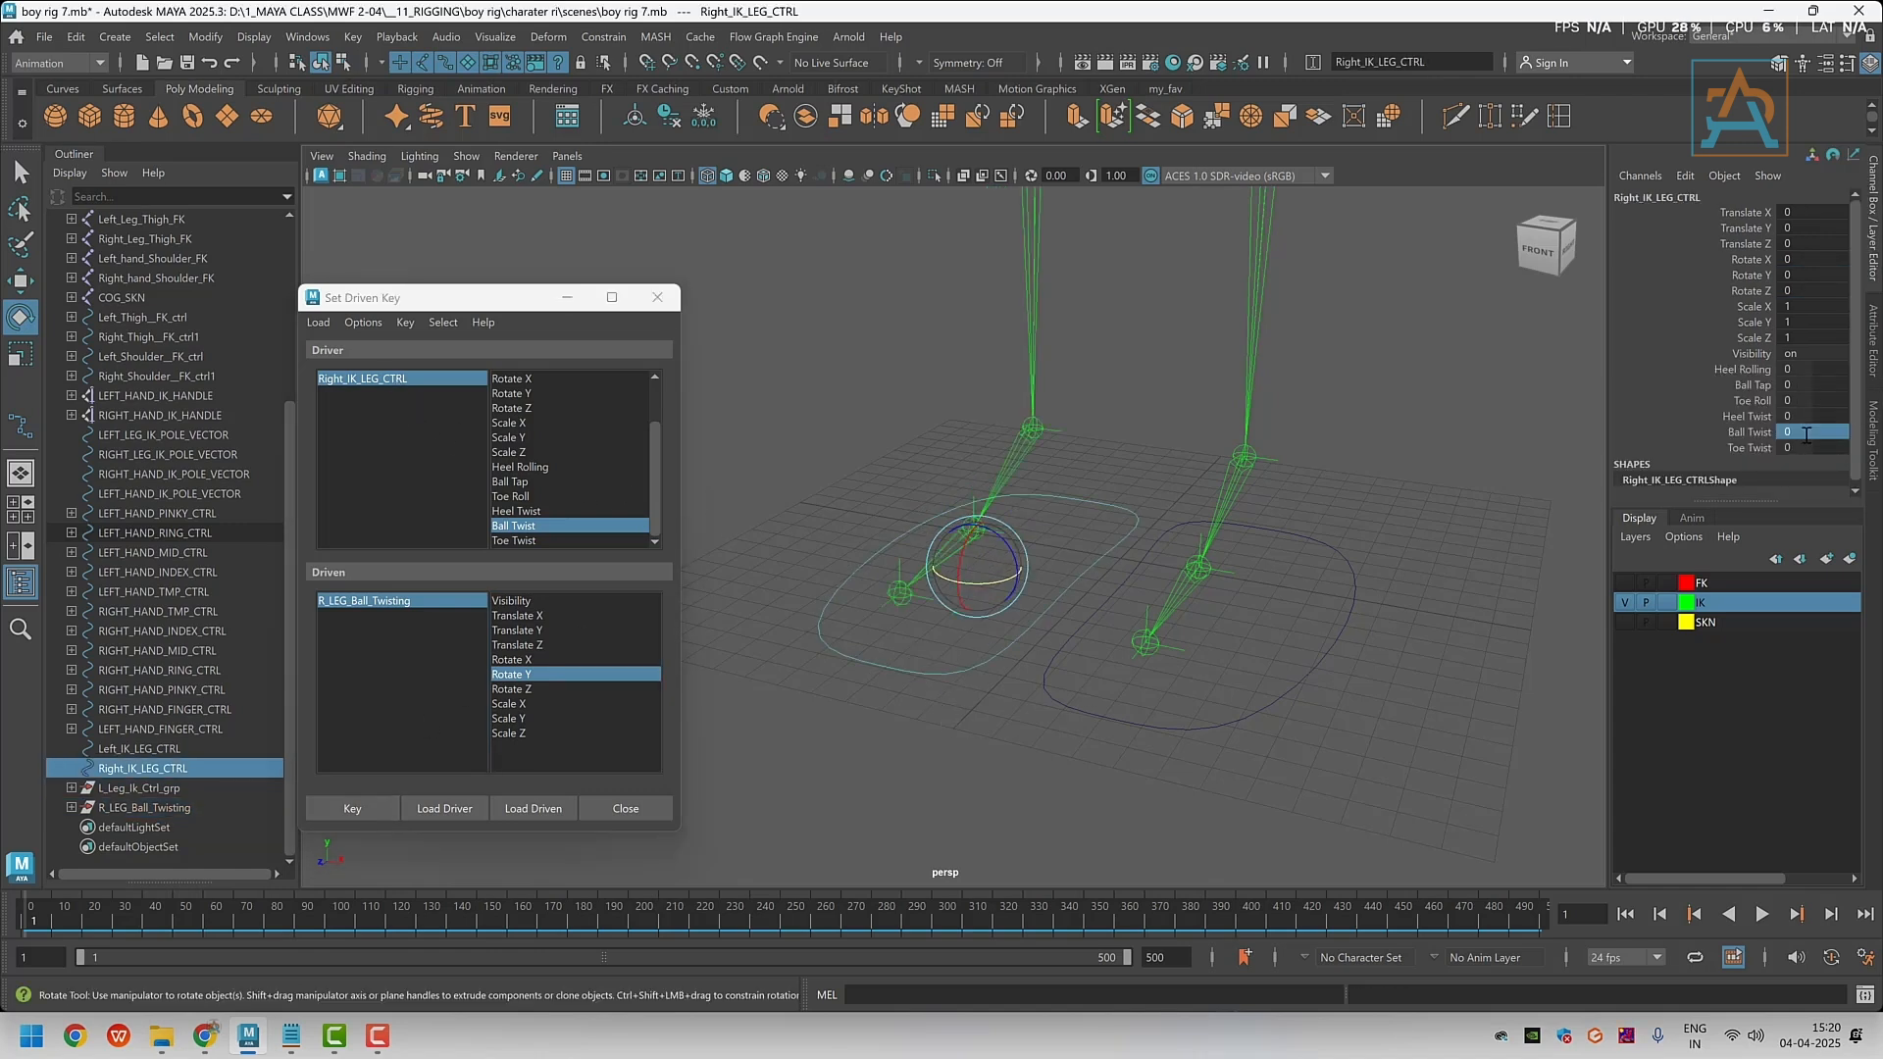
left_click(567, 298)
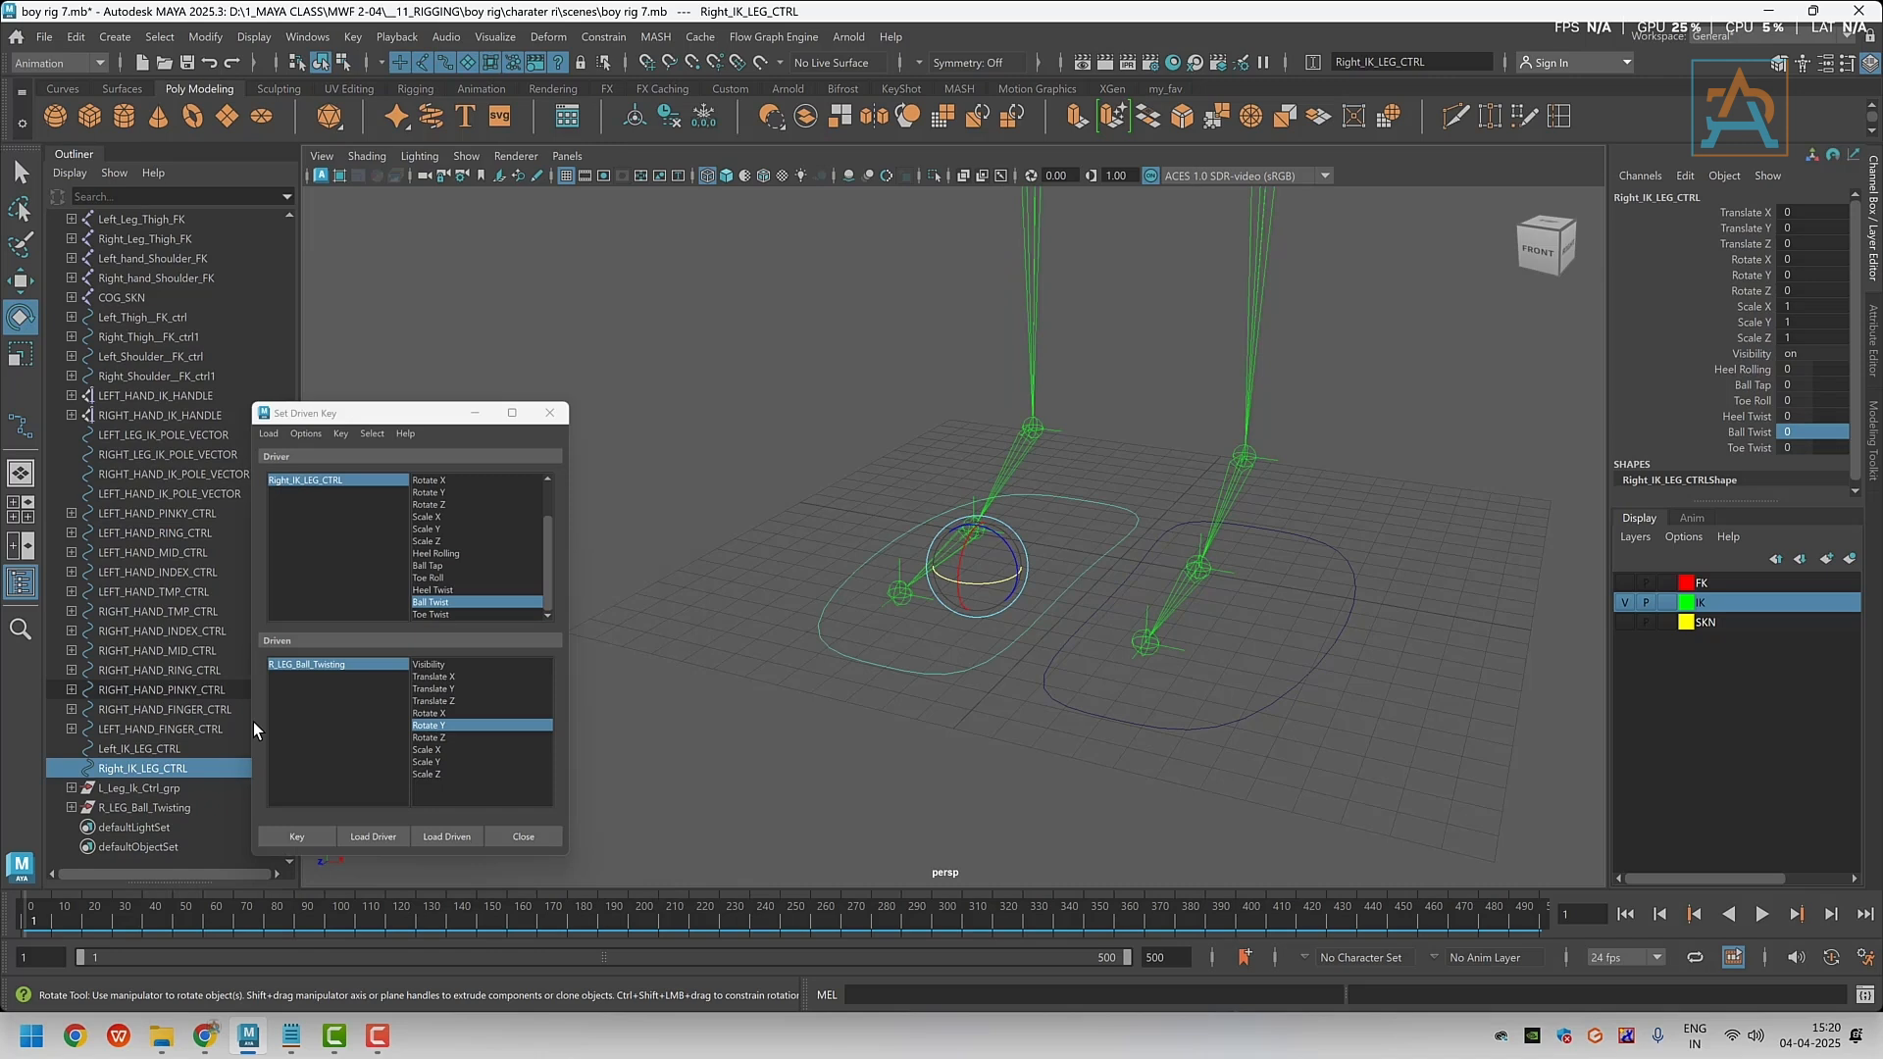
Group R_LEG_Ball_Twisting under a new parent group and name that group R_LEG_toe_Twisting
left_click(150, 806)
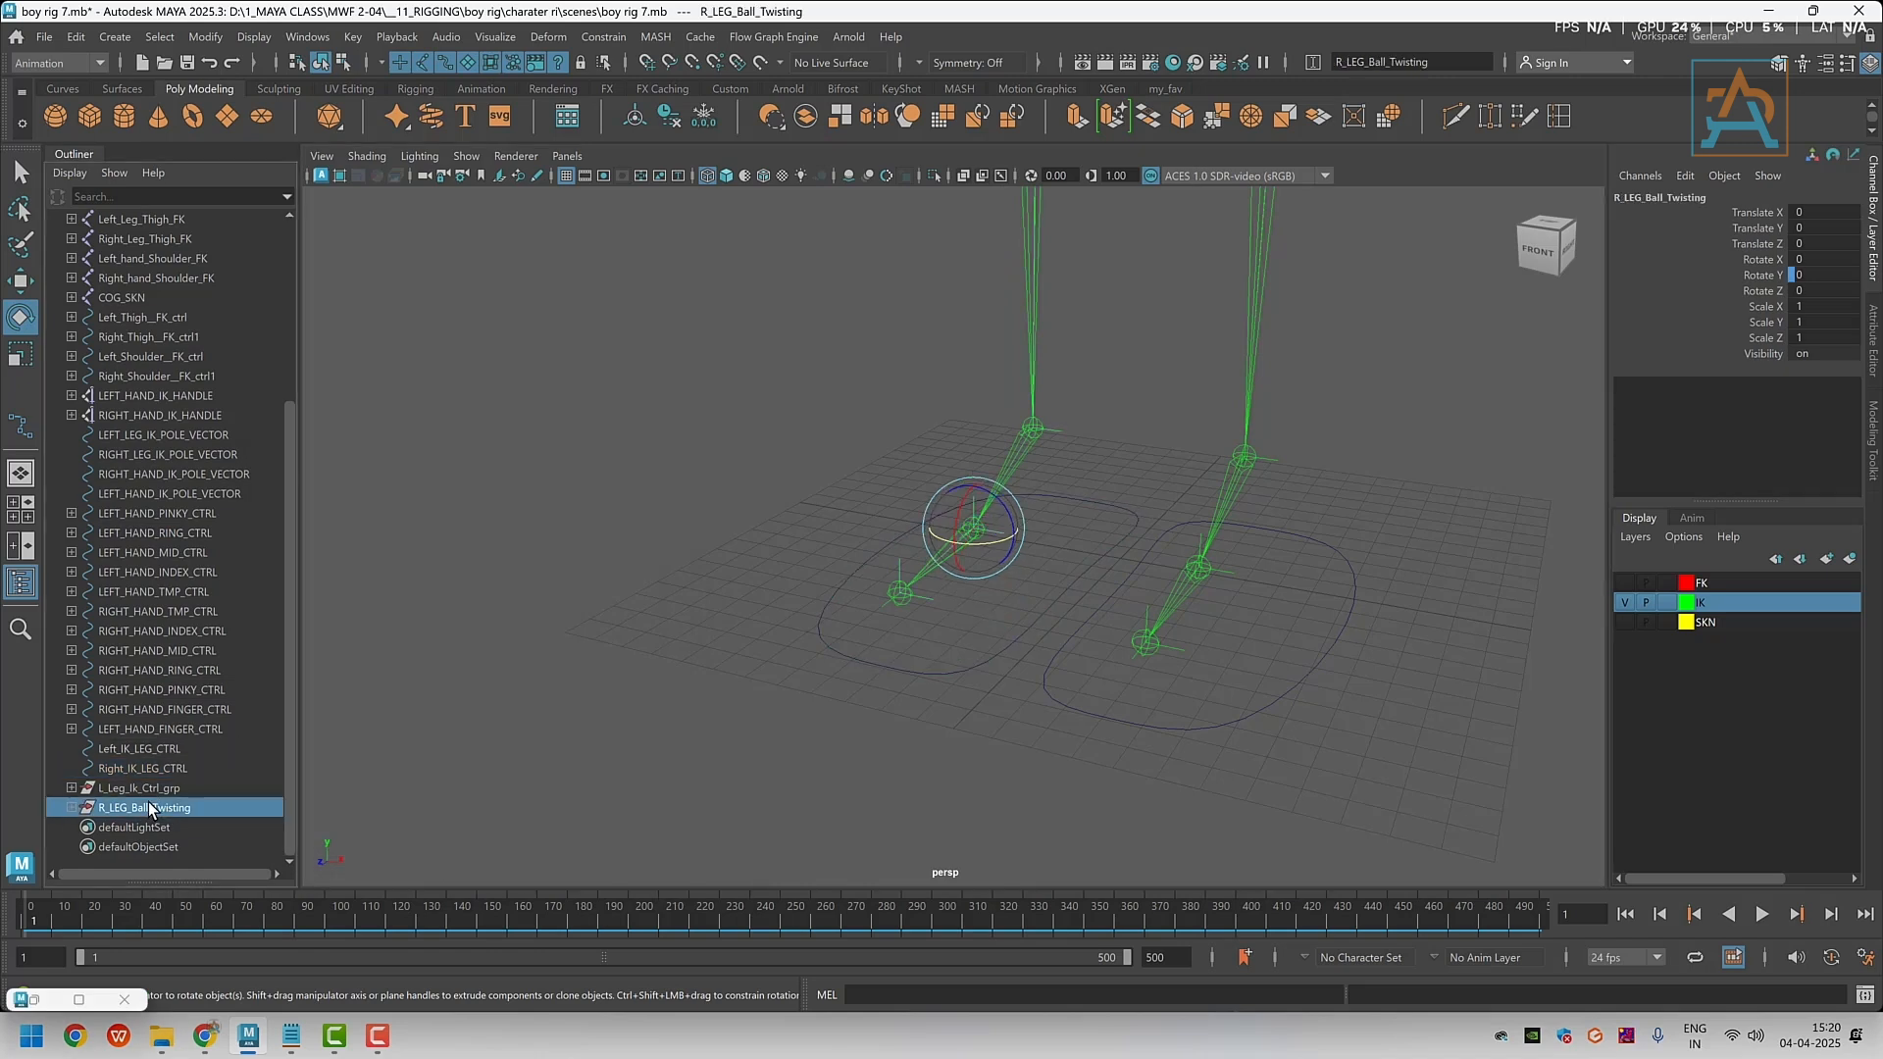
key("ctrl+g")
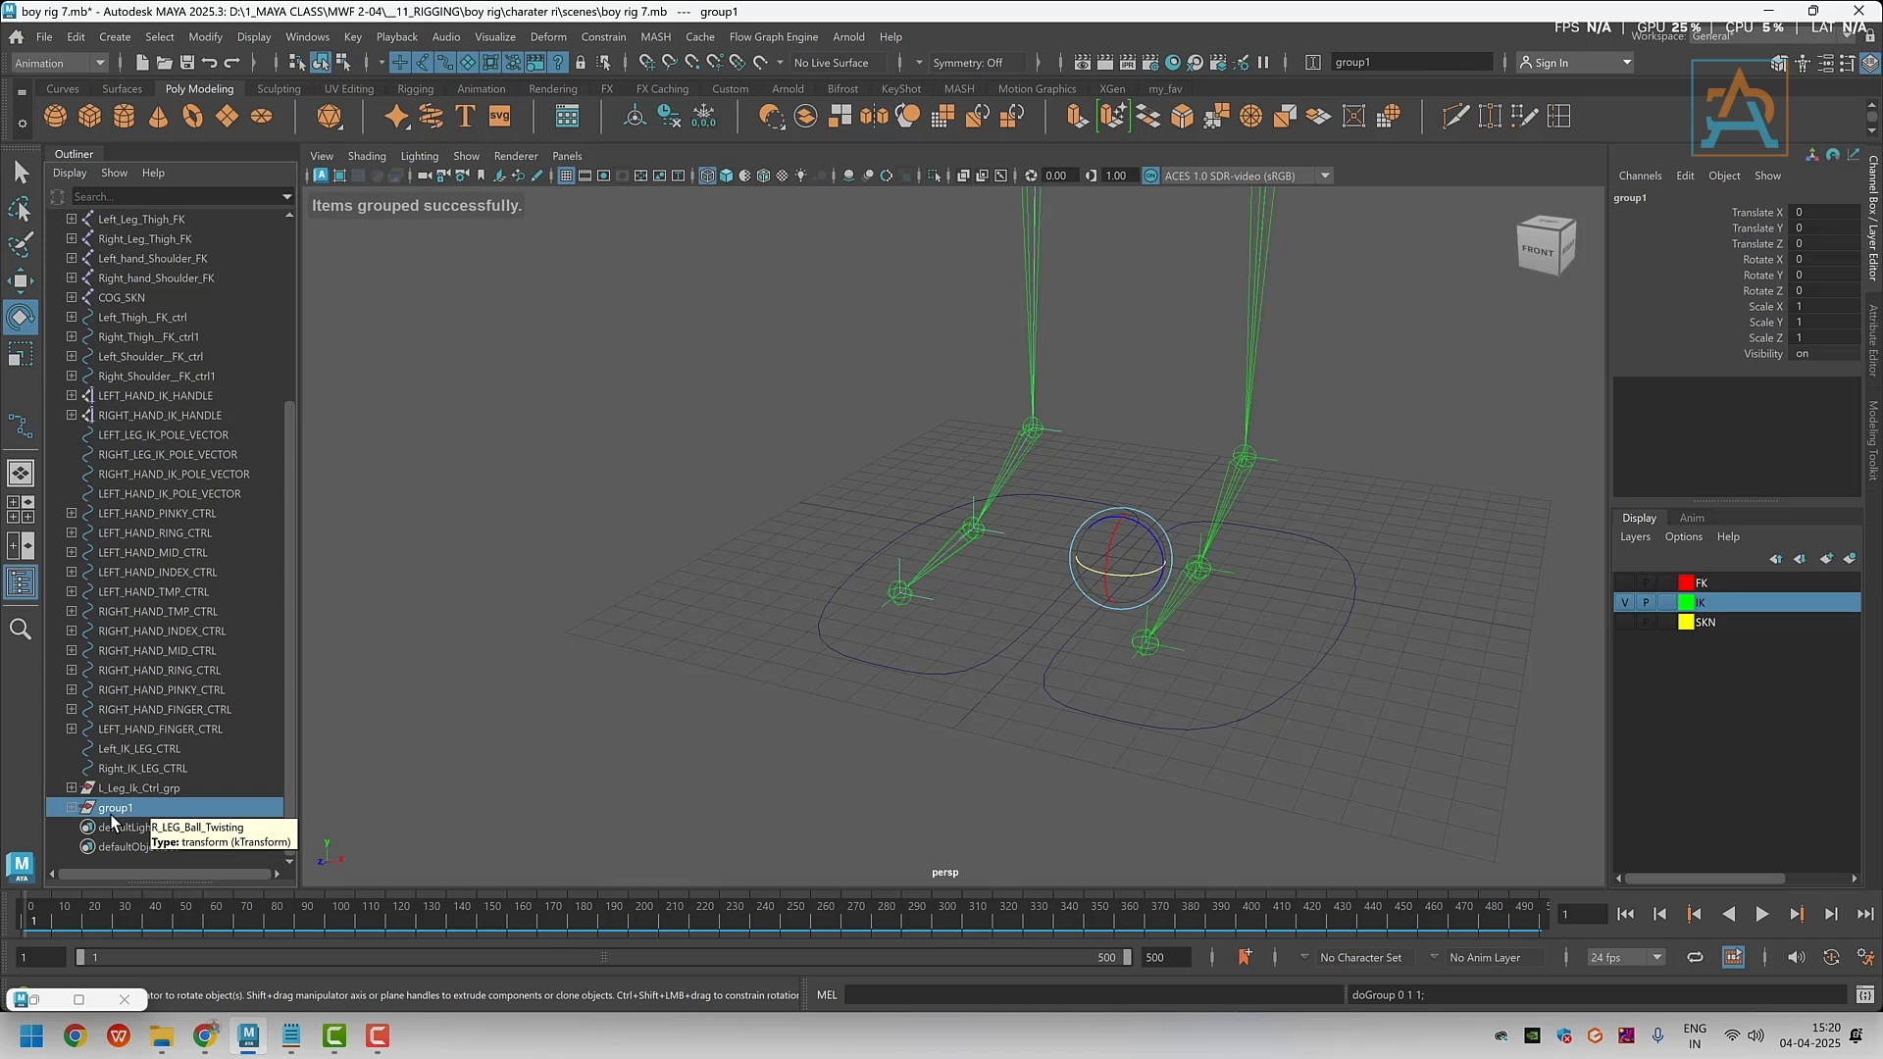
double_click(113, 810)
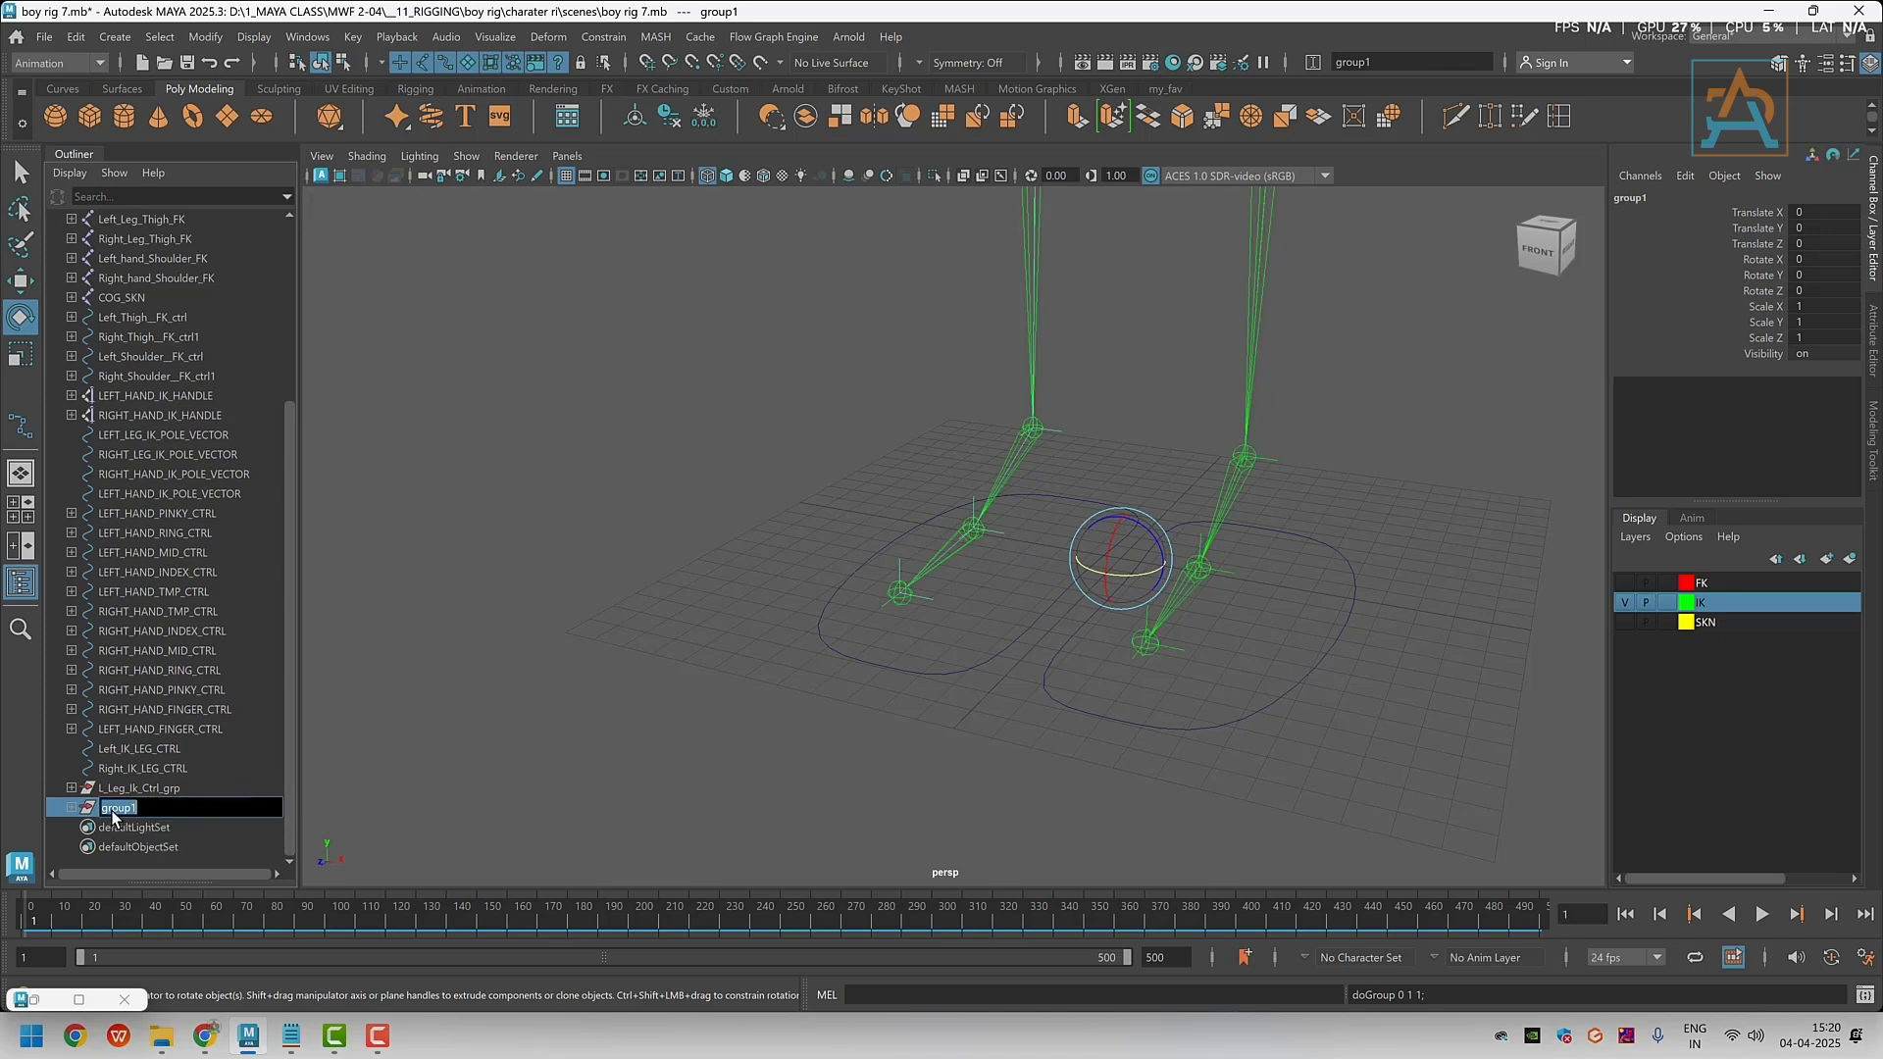
type("R_LEG_Heel_Twisting")
key("BackSpace")
key("BackSpace")
key("BackSpace")
key("BackSpace")
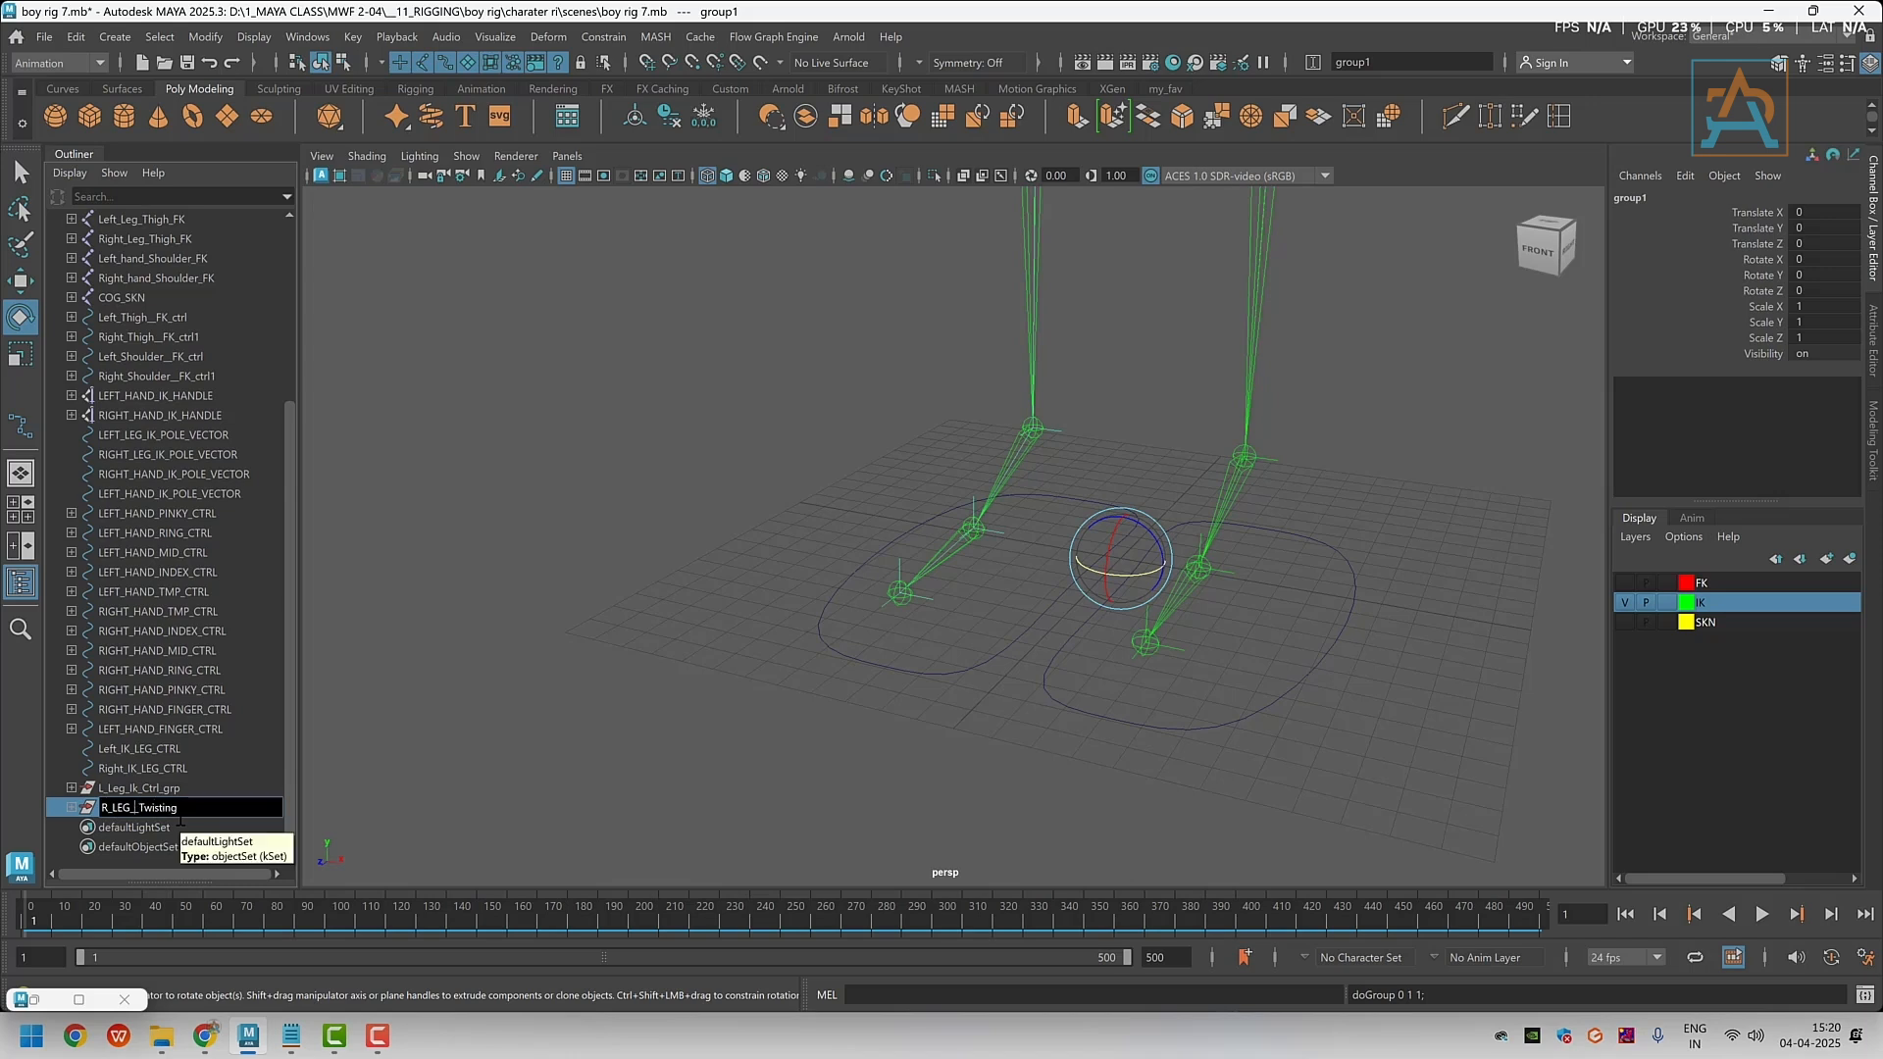
type("toe")
key("Return")
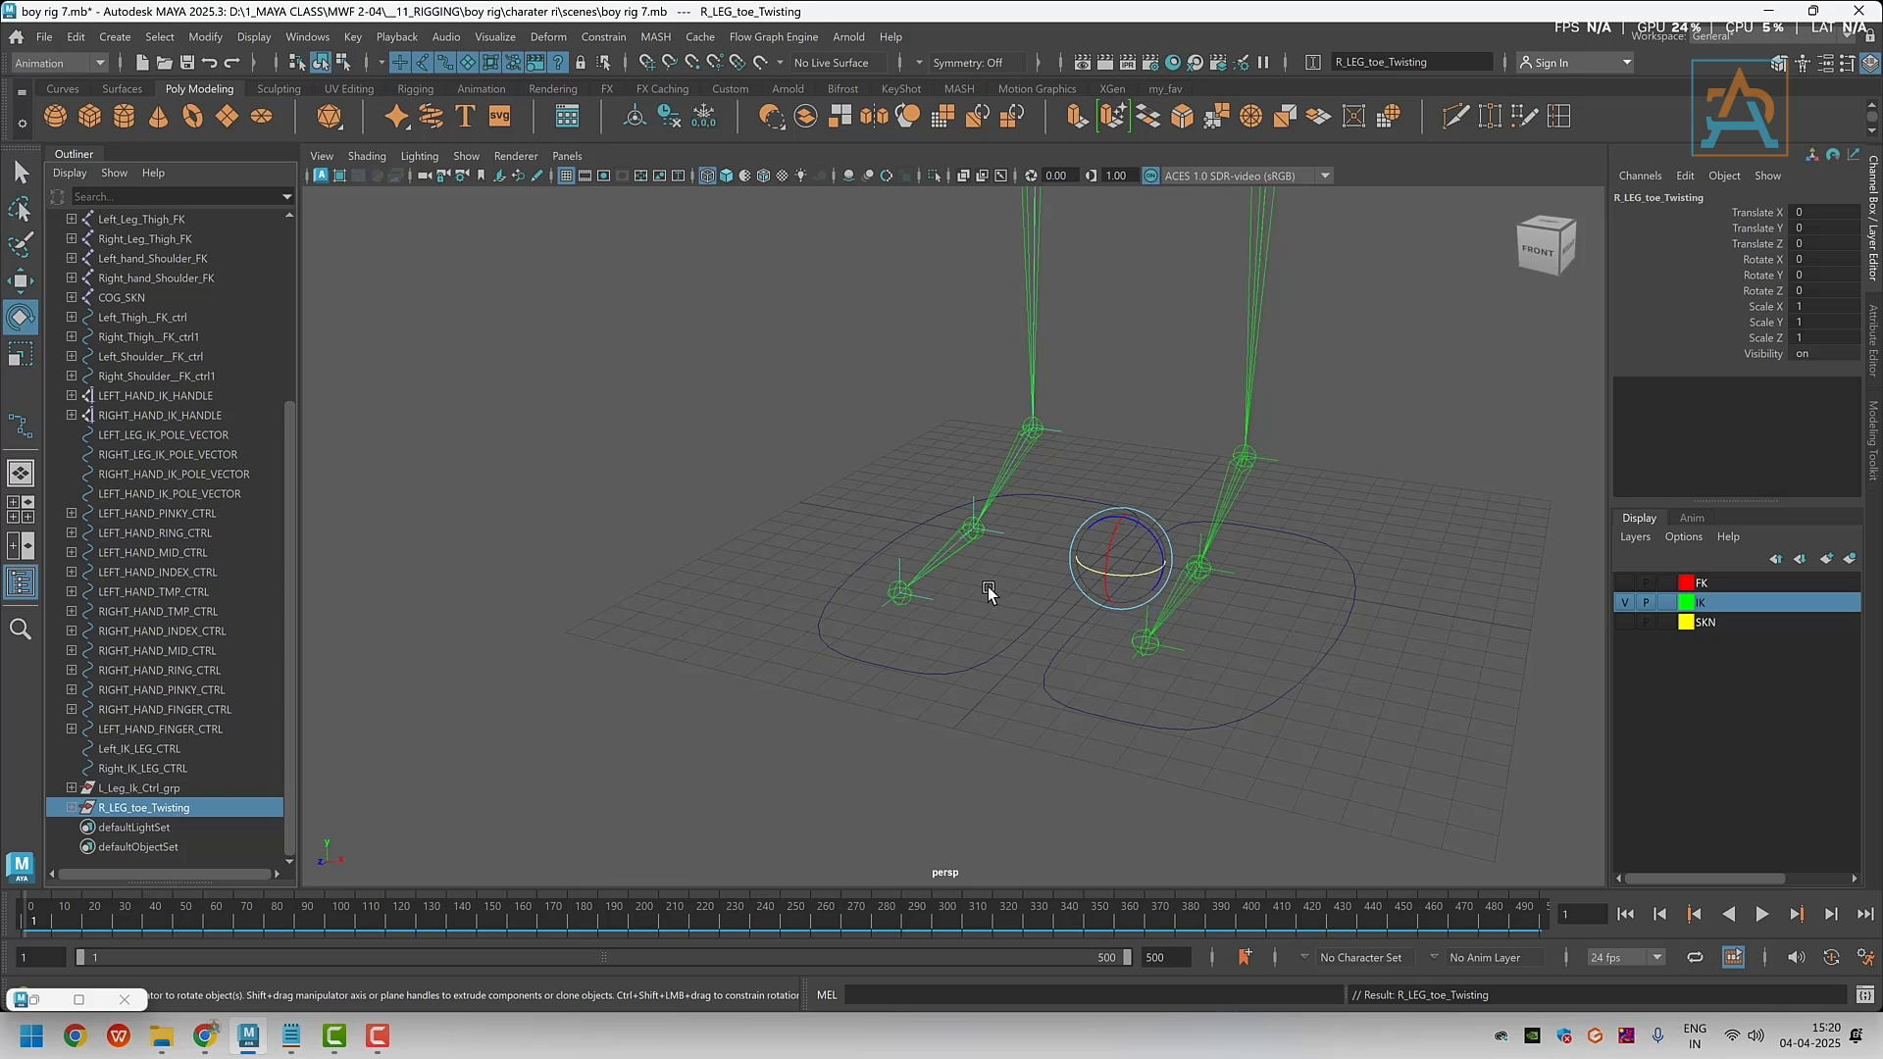
Snap R_LEG_toe_Twisting's pivot to the toe joint of the right foot
key("d")
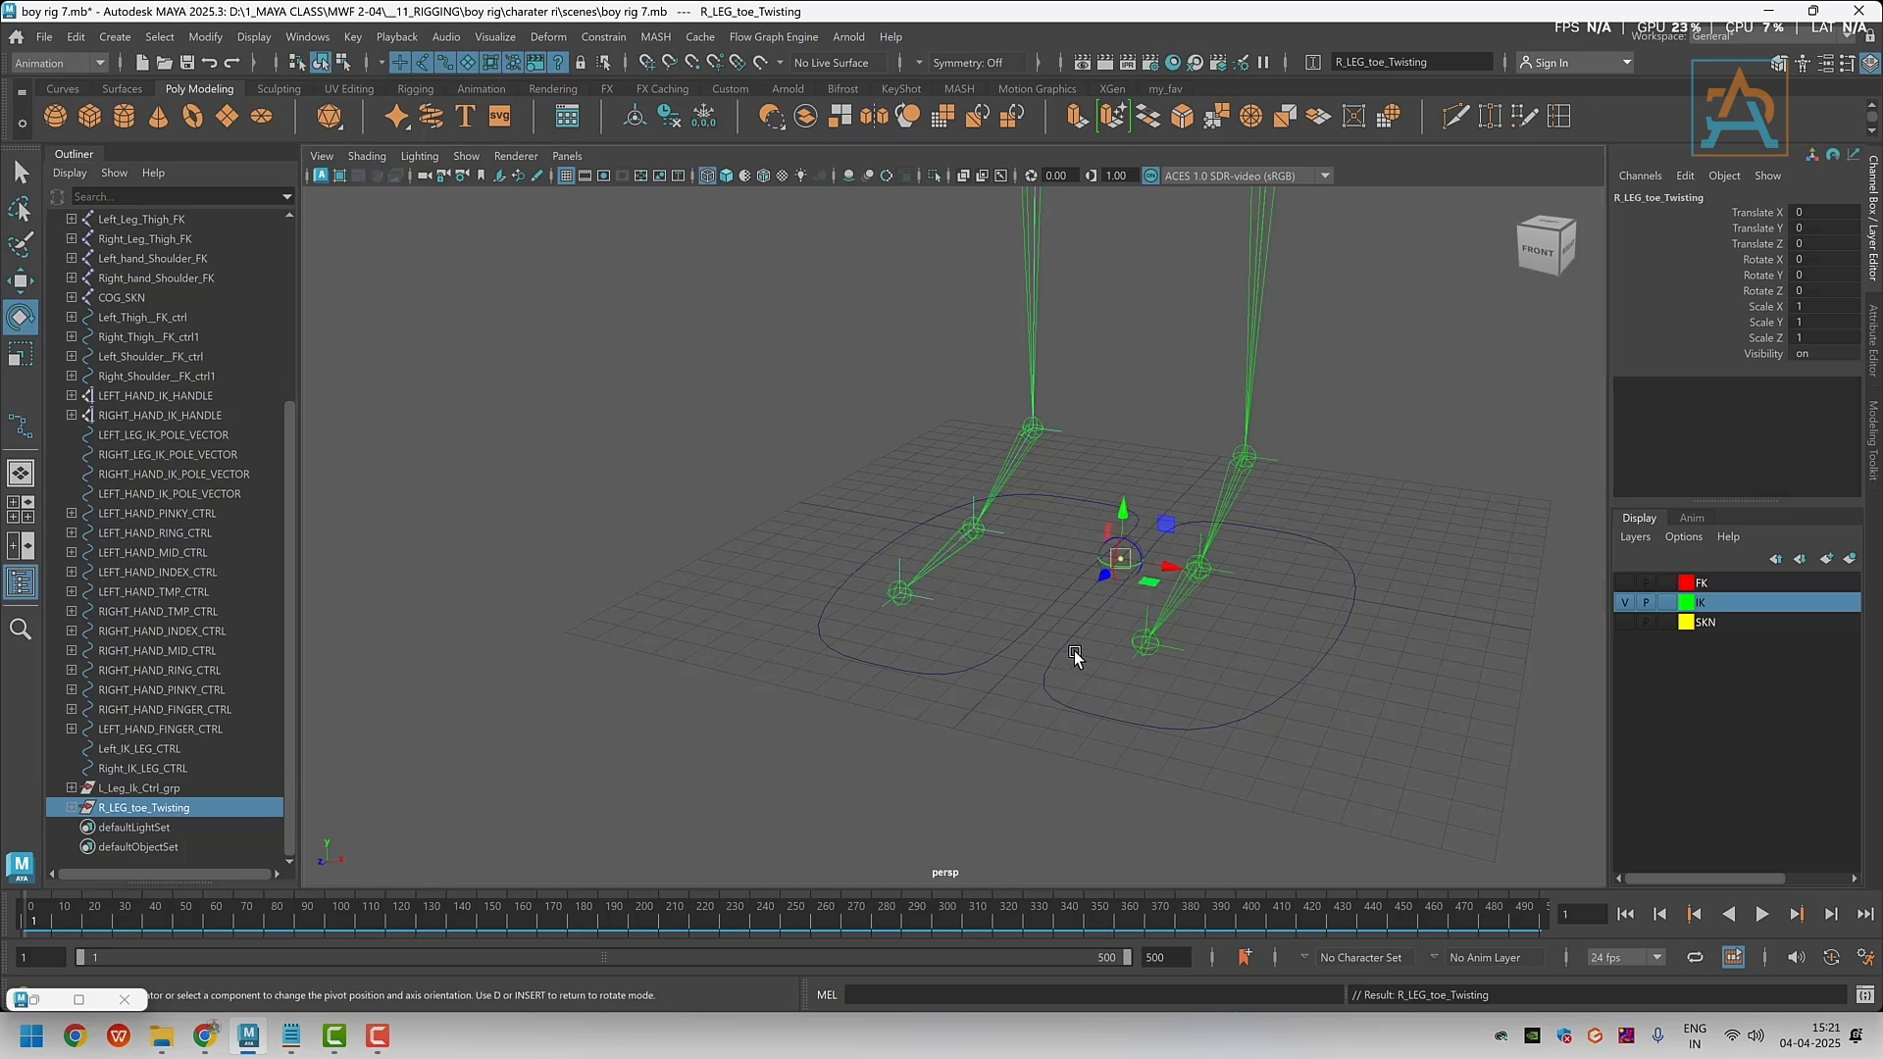
key("v")
left_click_drag(1119, 559, 906, 594)
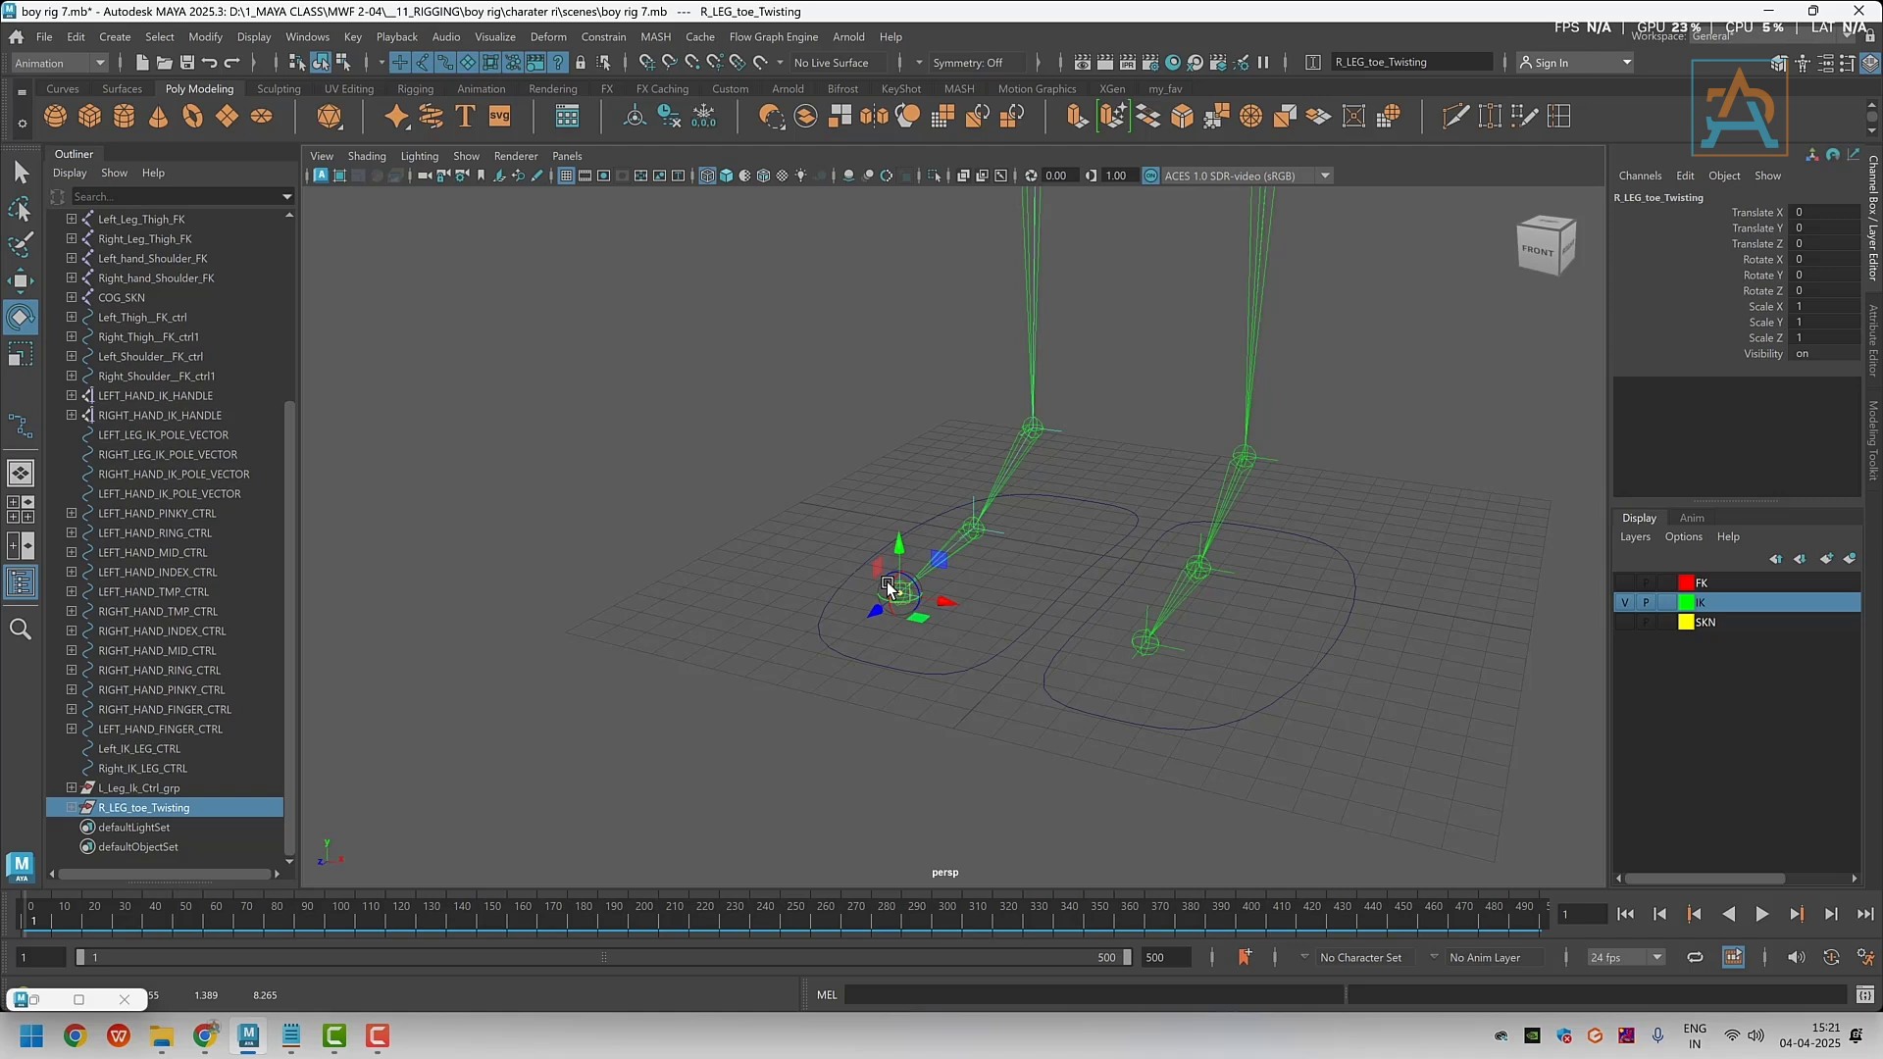
key("Insert")
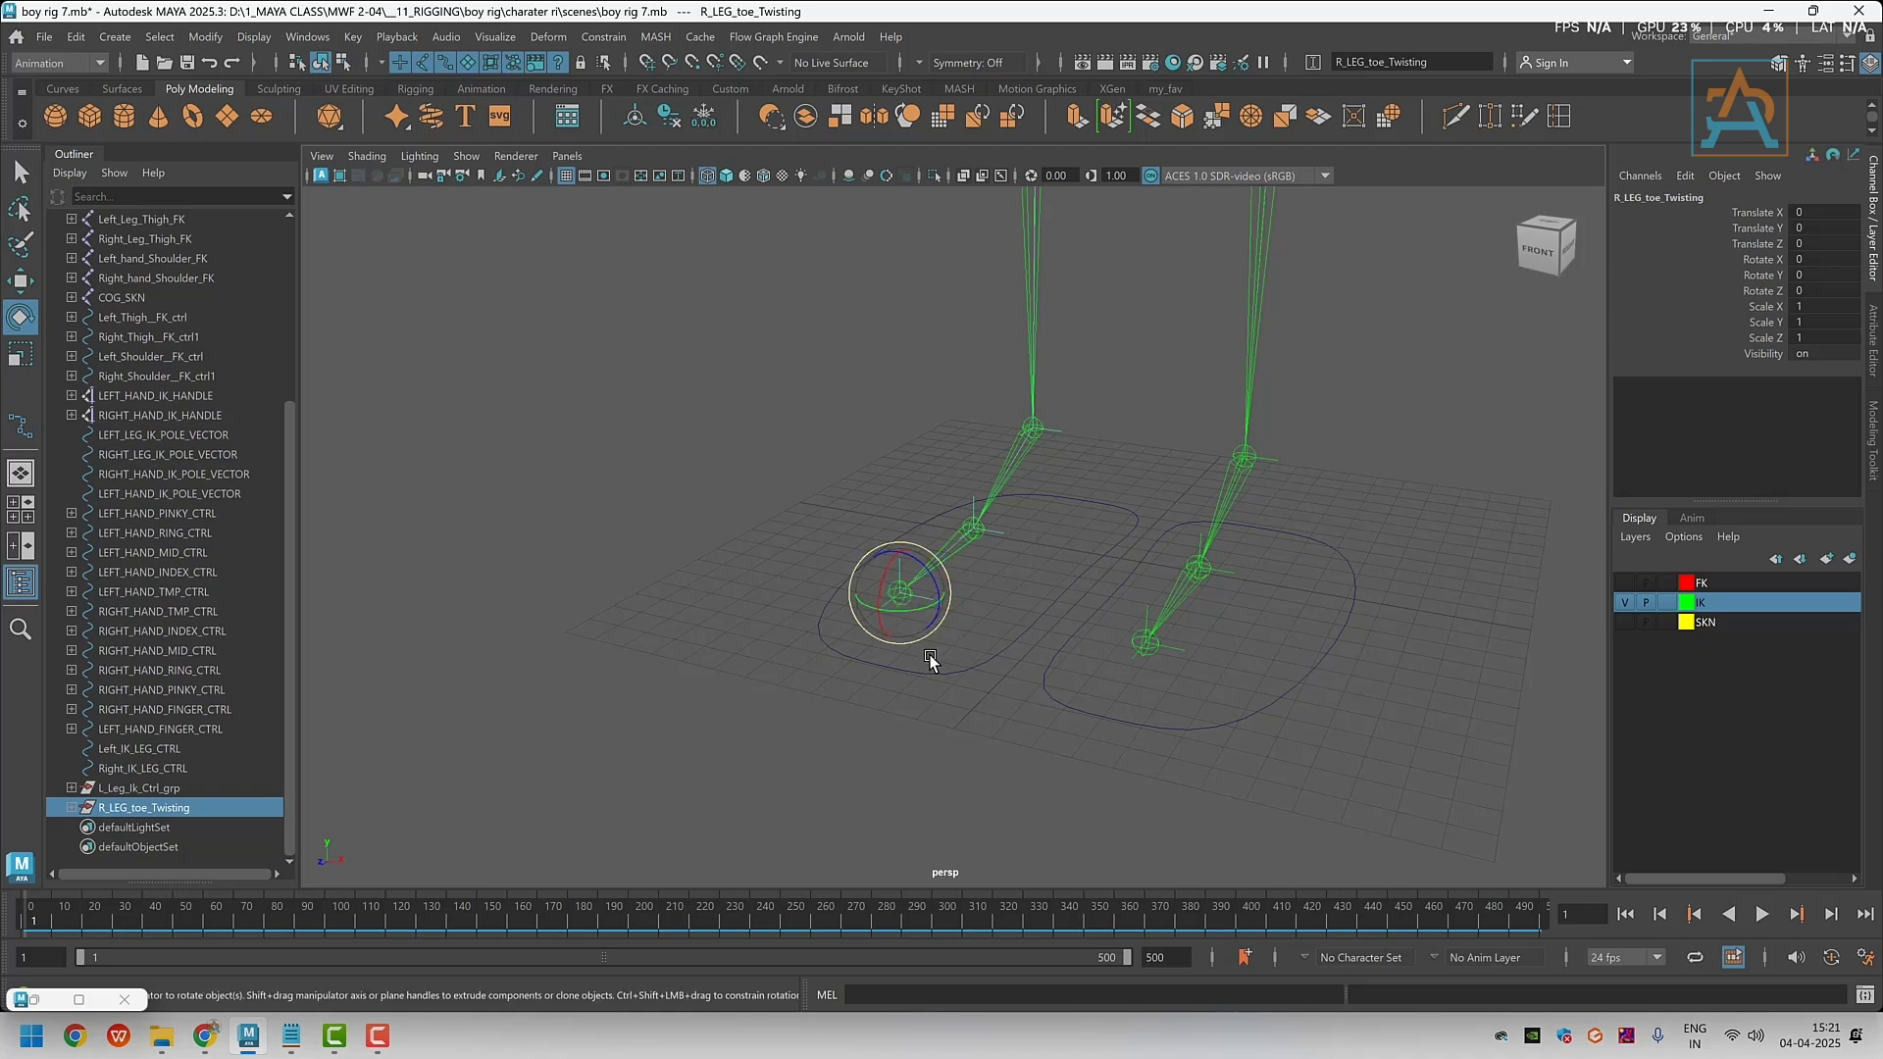
Restore the Set Driven Key window and load Right_IK_LEG_CTRL as driver and R_LEG_toe_Twisting as driven
left_click_drag(959, 714, 951, 742, "alt")
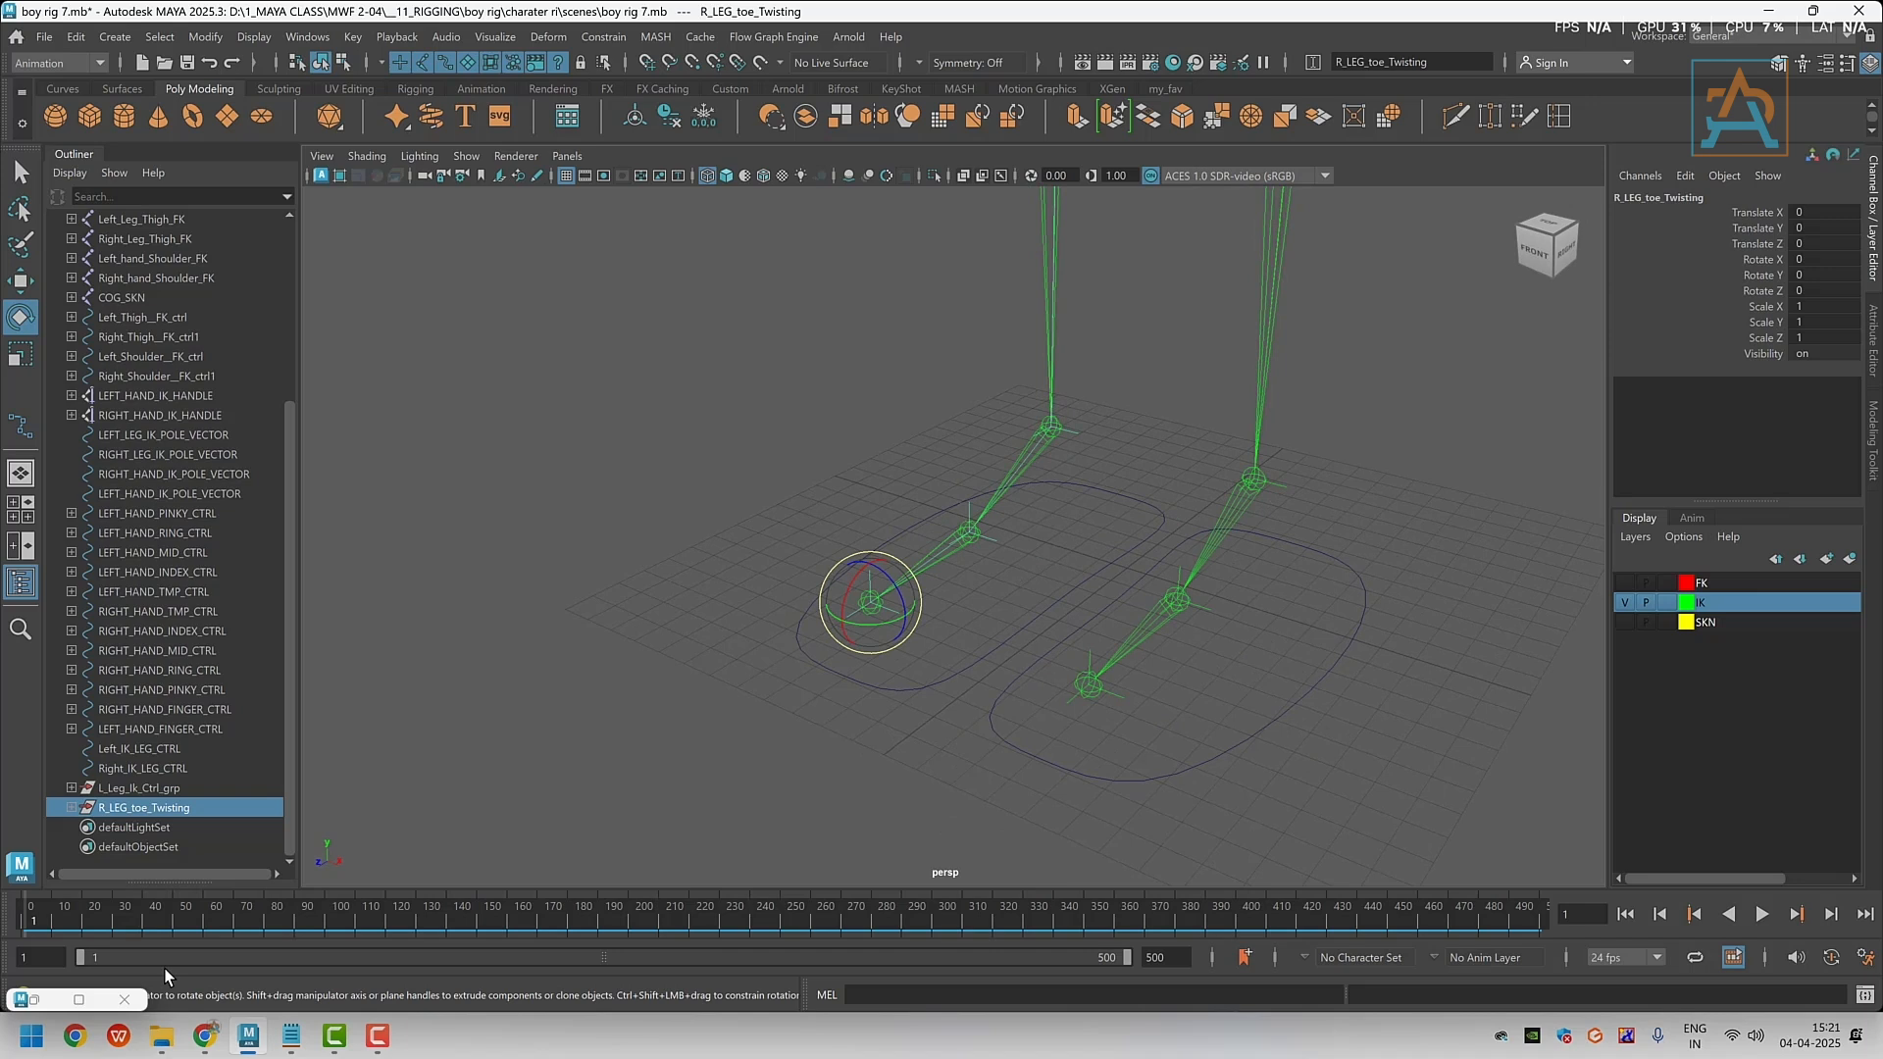
left_click(41, 999)
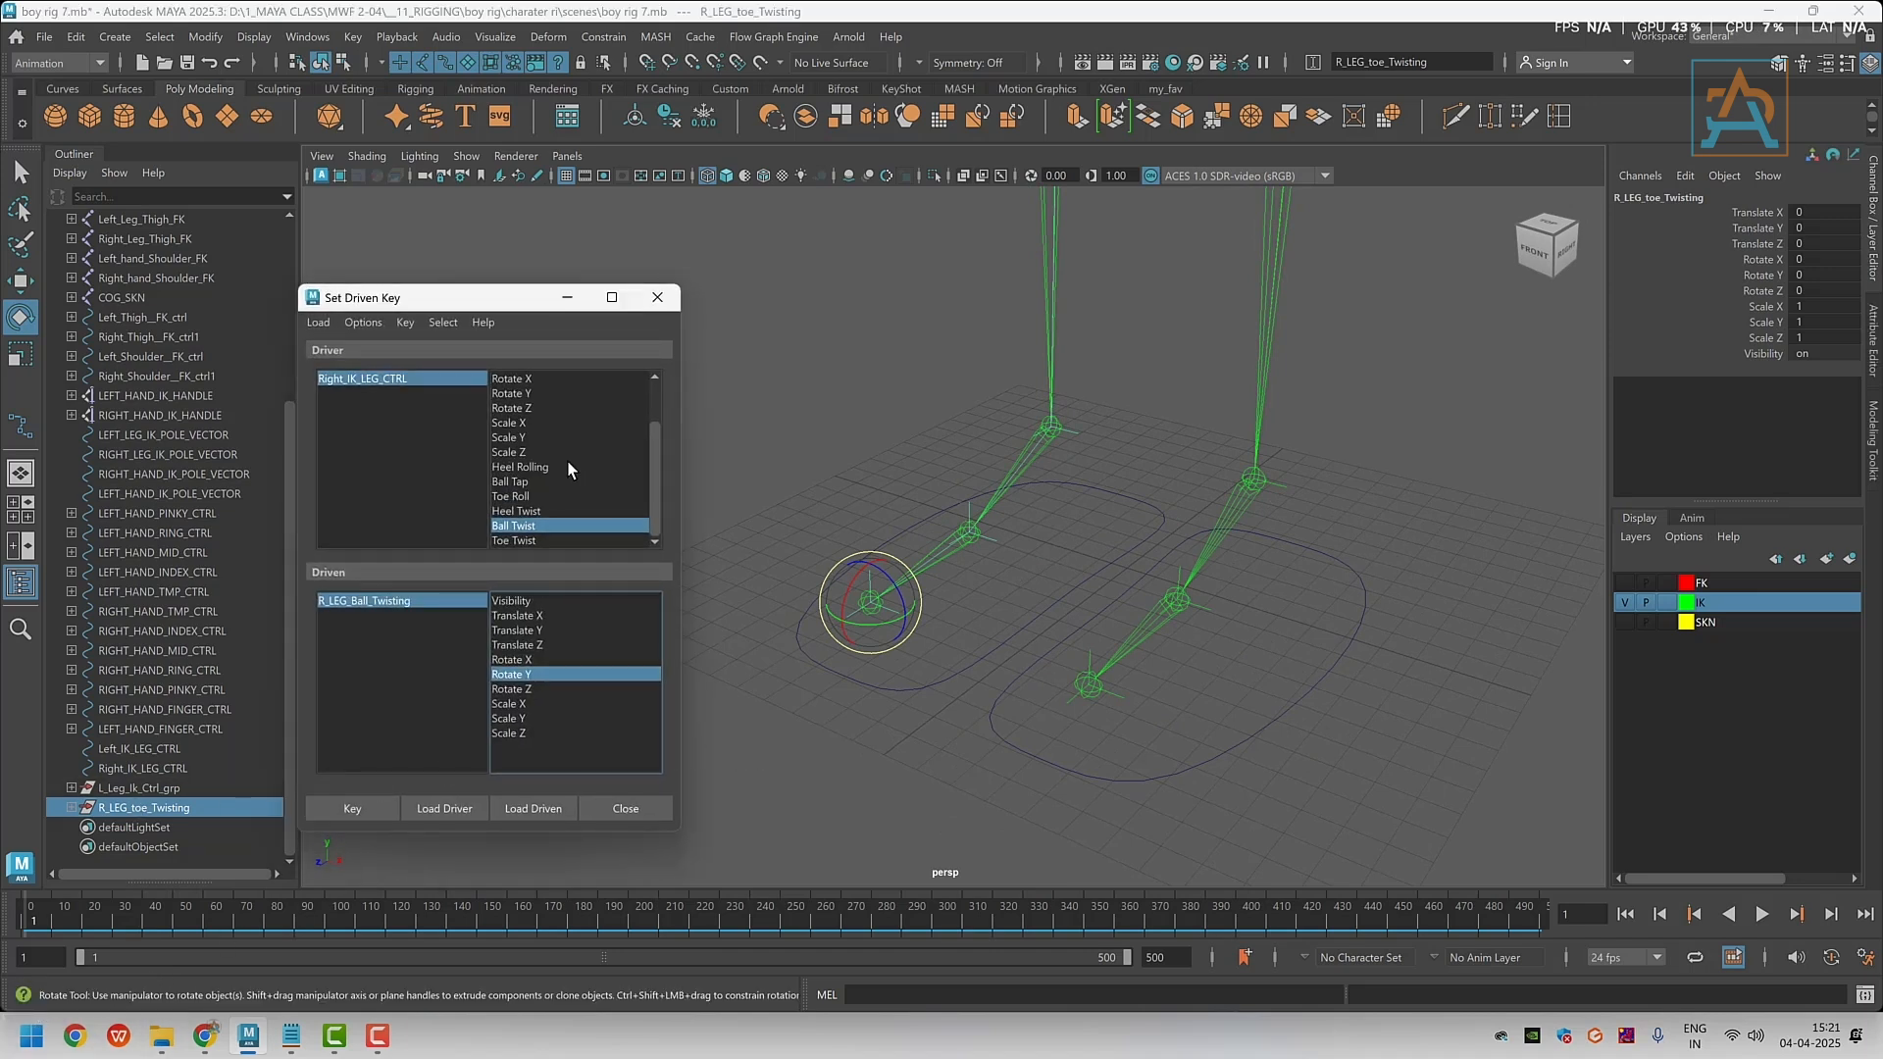
left_click(901, 688)
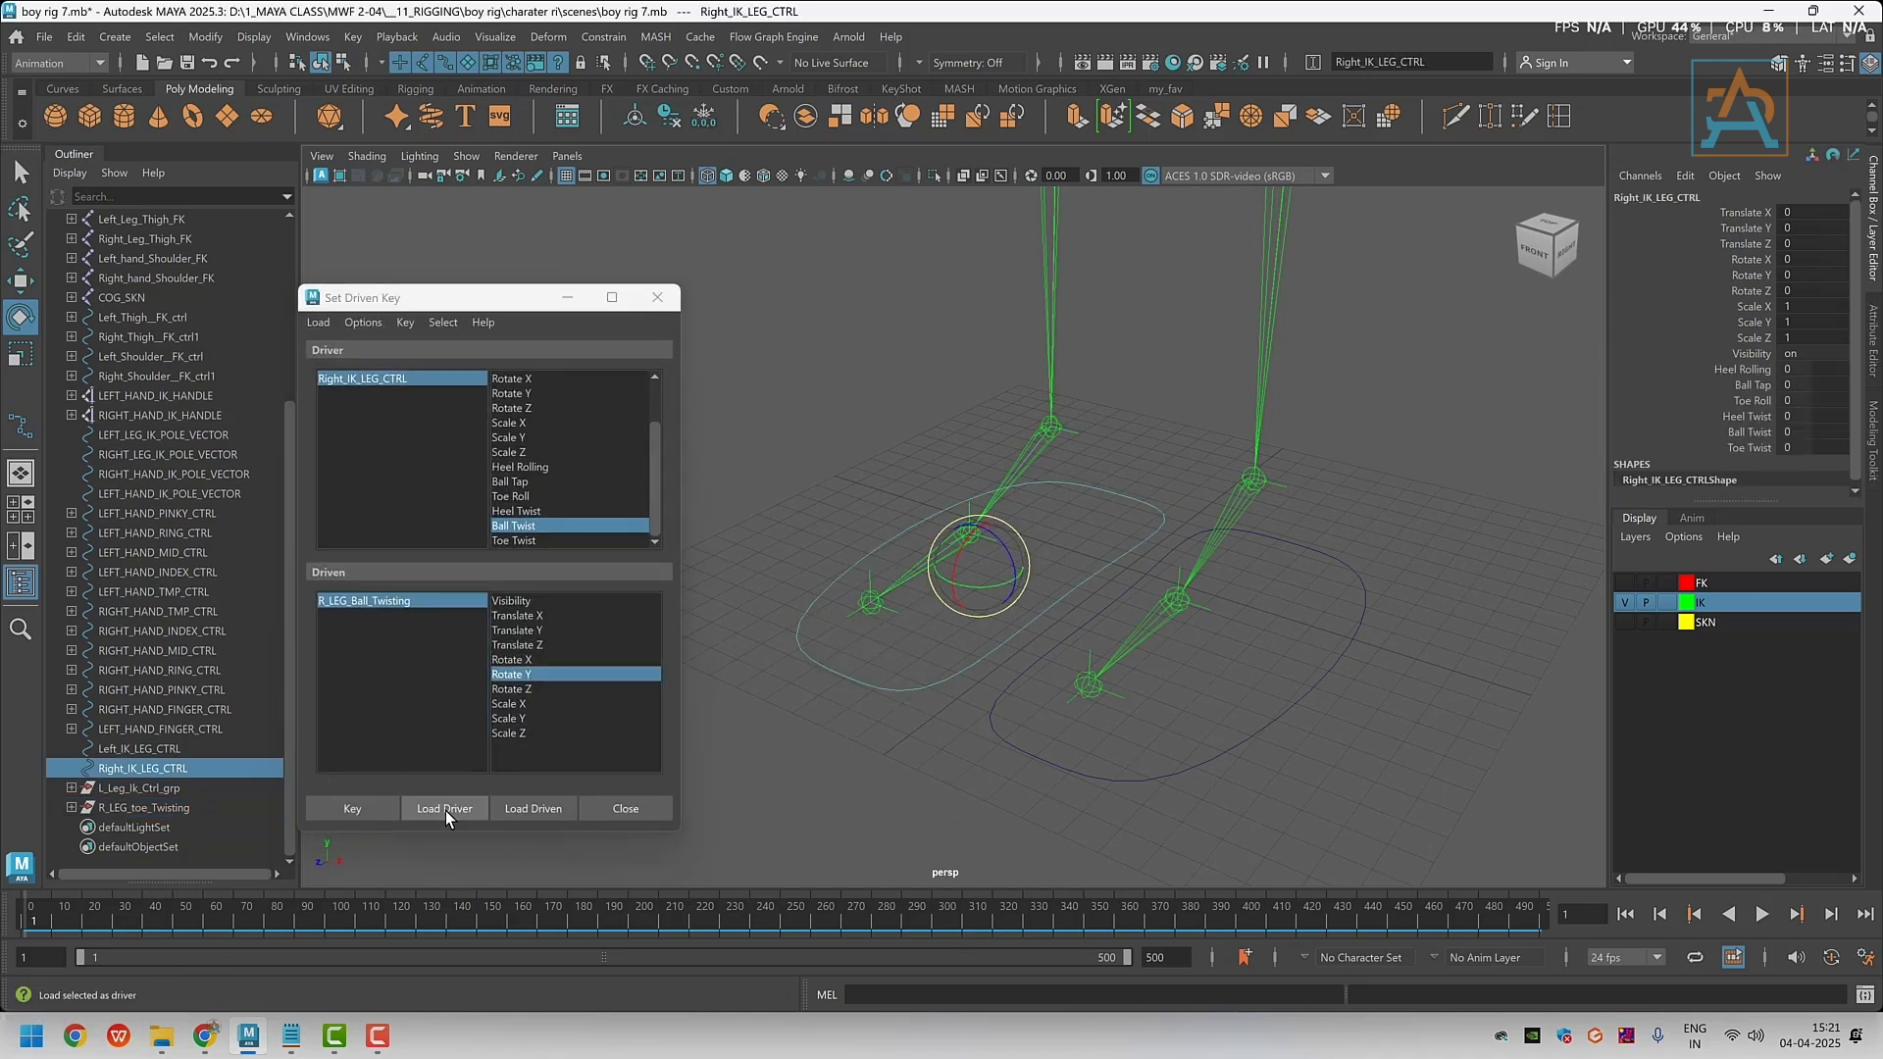
left_click(187, 807)
left_click(539, 810)
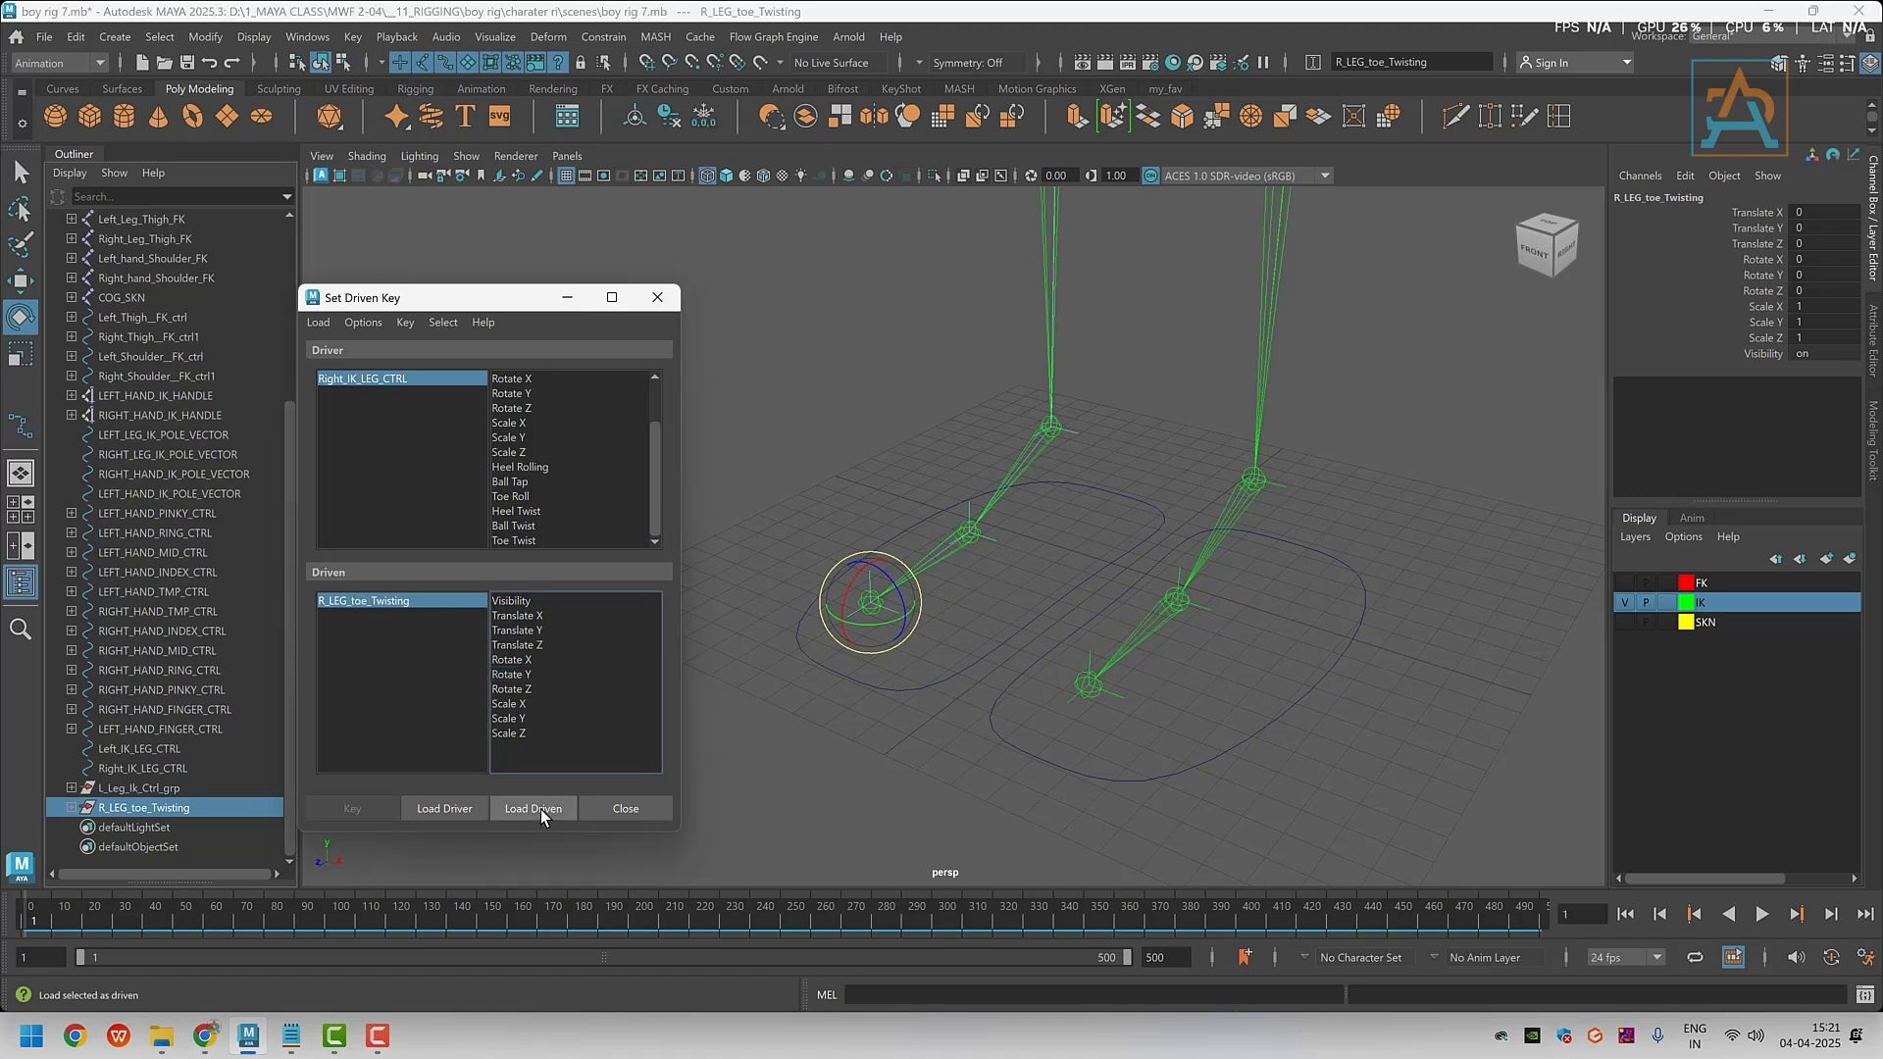
Set a driven key linking Toe Twist on Right_IK_LEG_CTRL to Rotate Y of R_LEG_toe_Twisting, with both values at 0
left_click(376, 379)
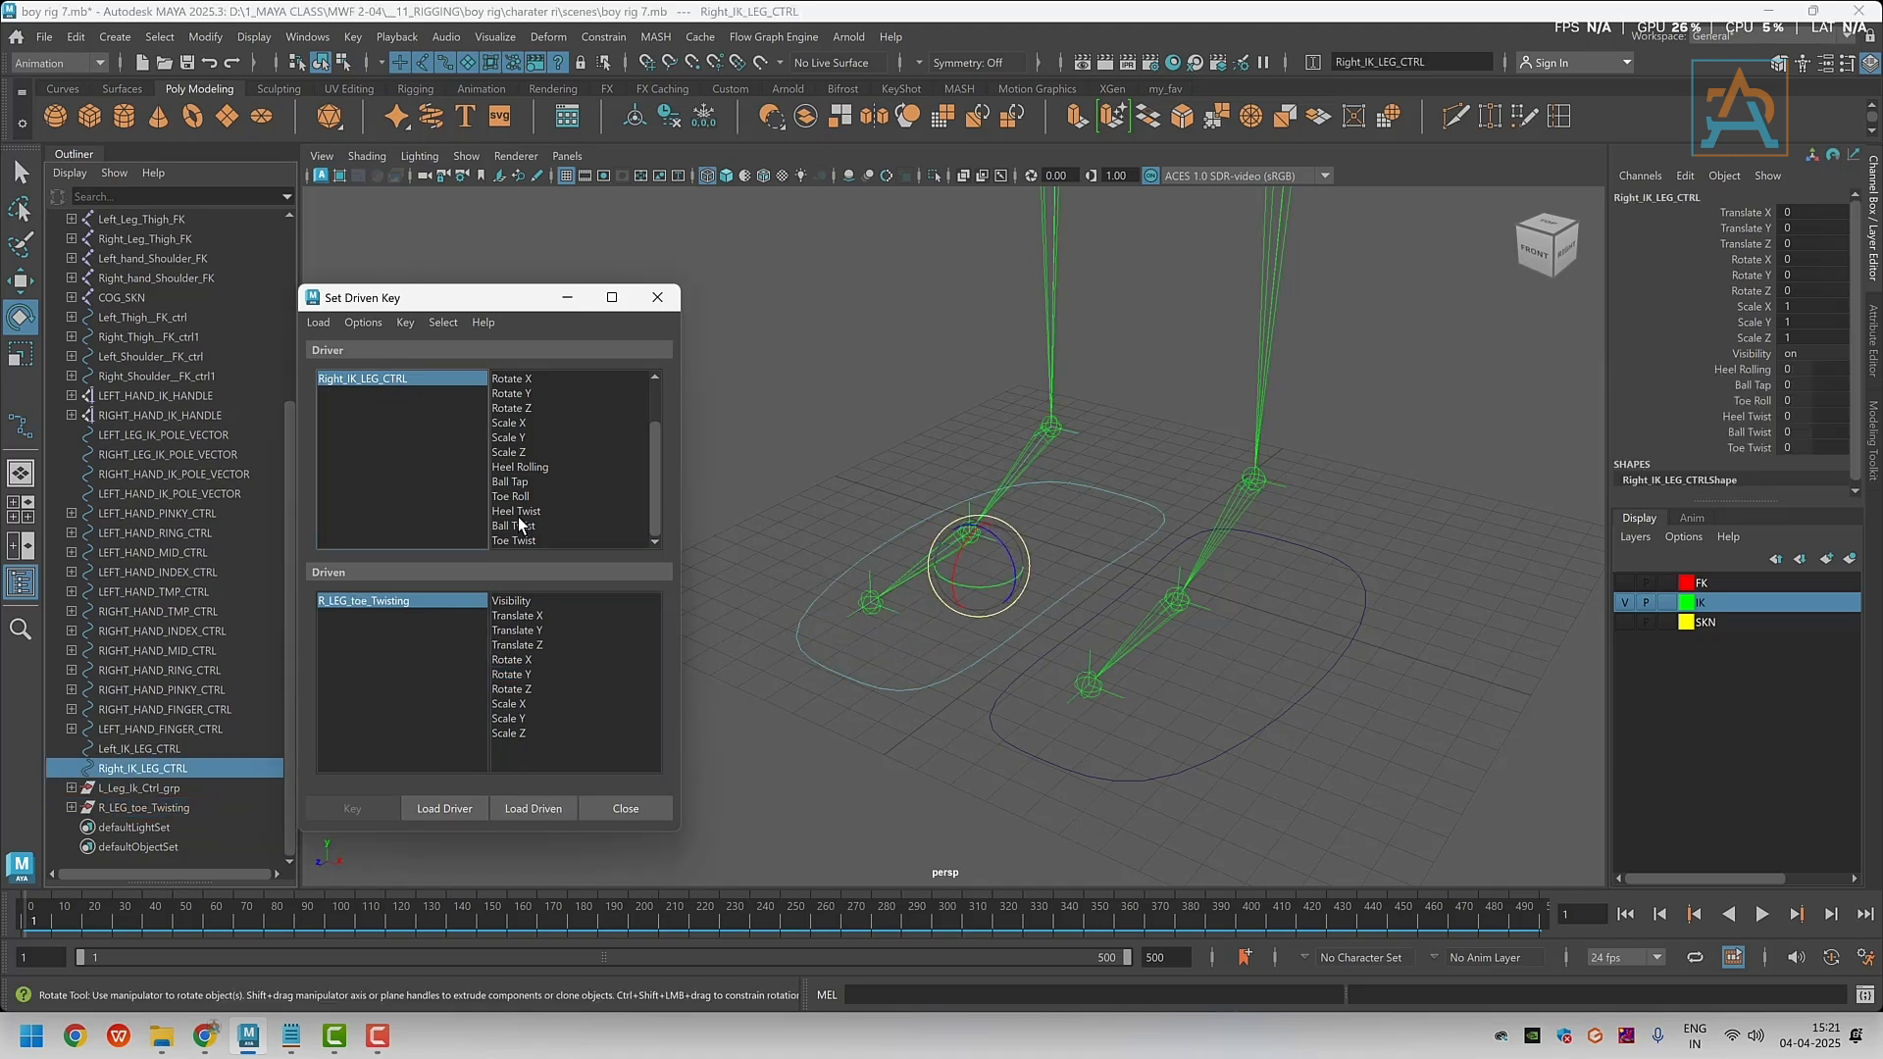
left_click(509, 539)
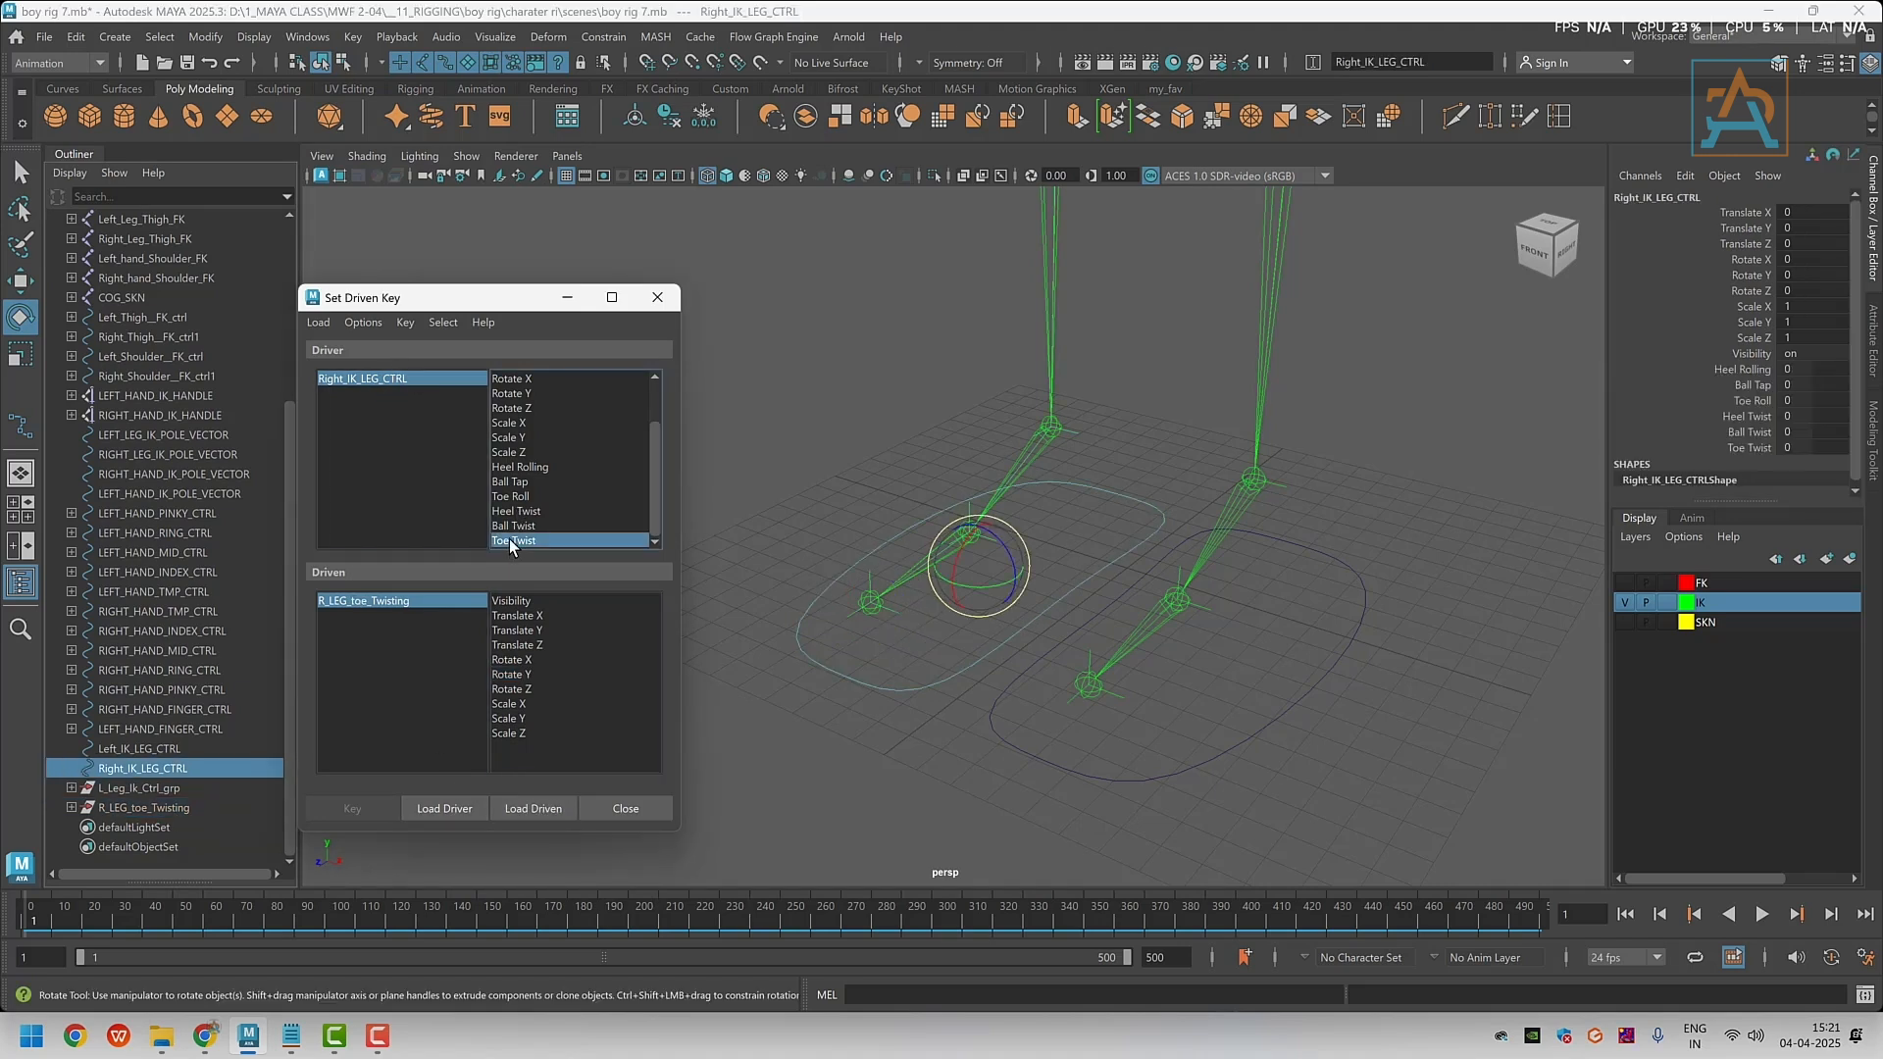
left_click(367, 601)
left_click(523, 674)
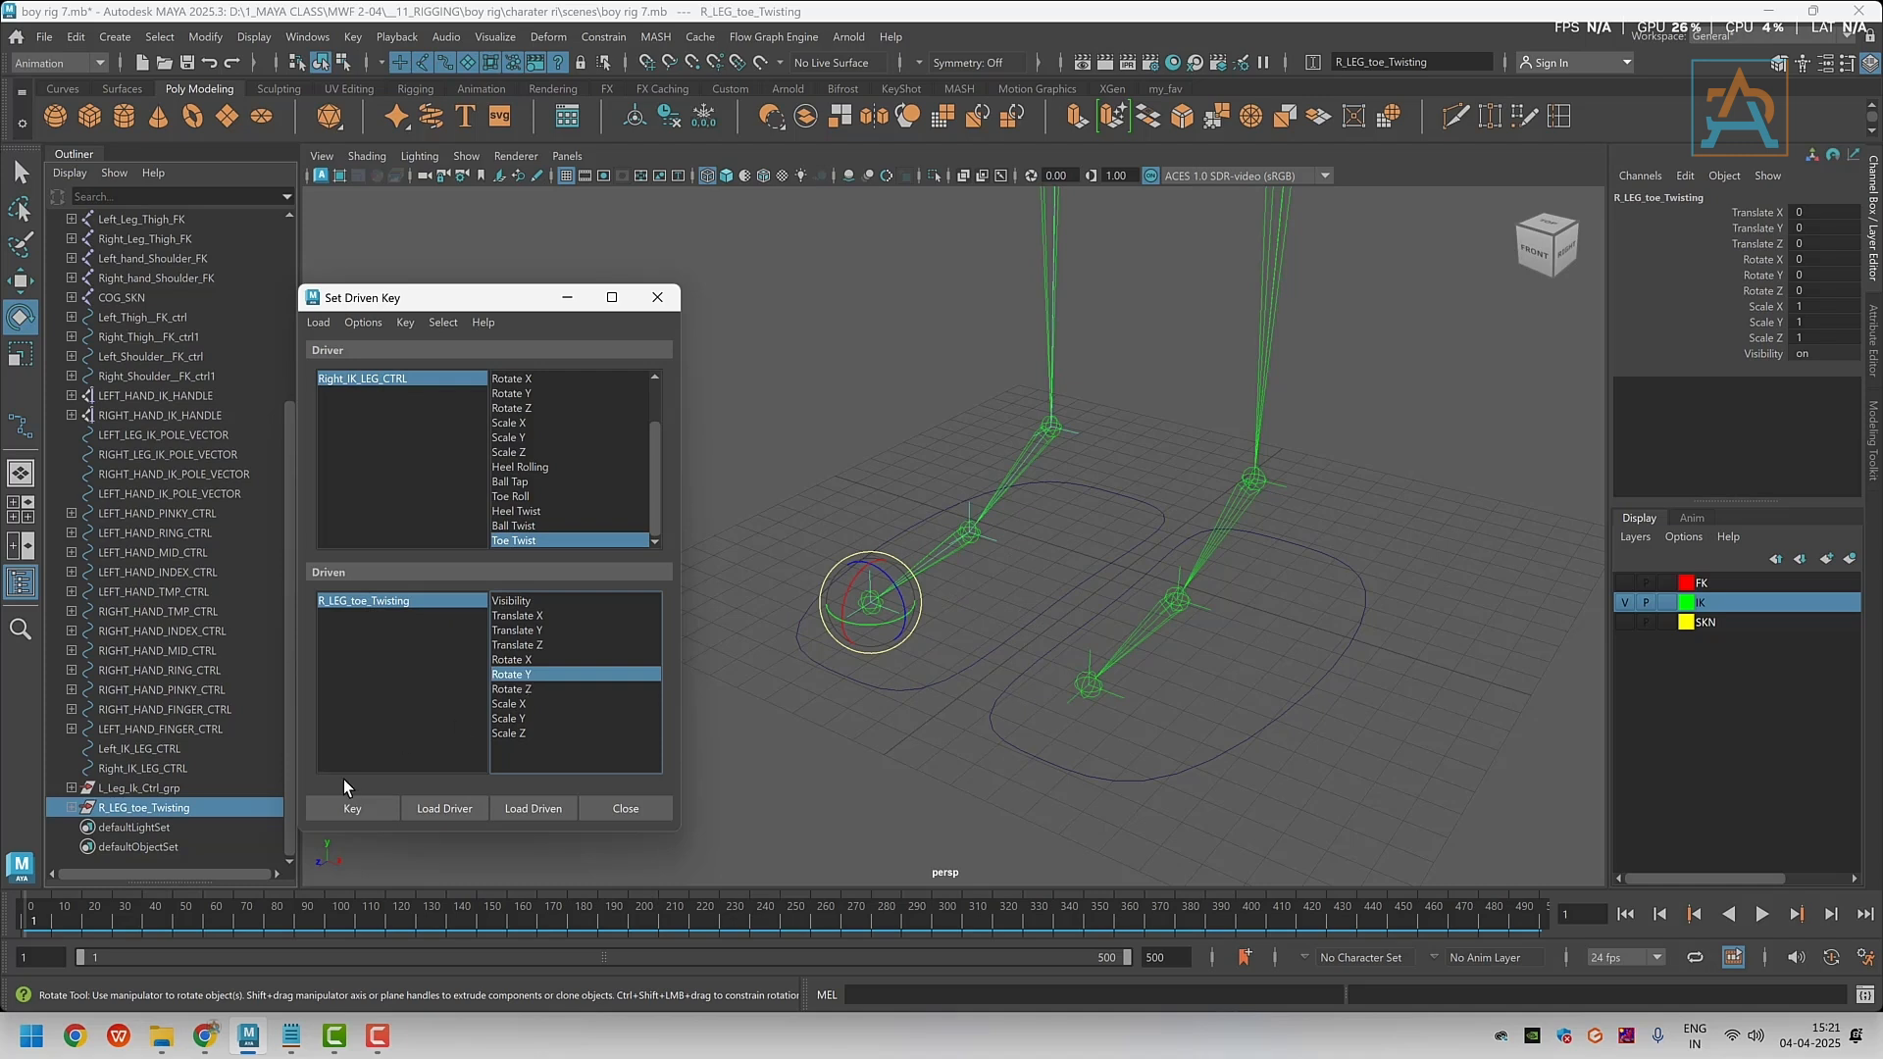
left_click(353, 804)
Set the Toe Twist attribute of Right_IK_LEG_CTRL to -5 as the driver value for the next driven key
left_click(353, 379)
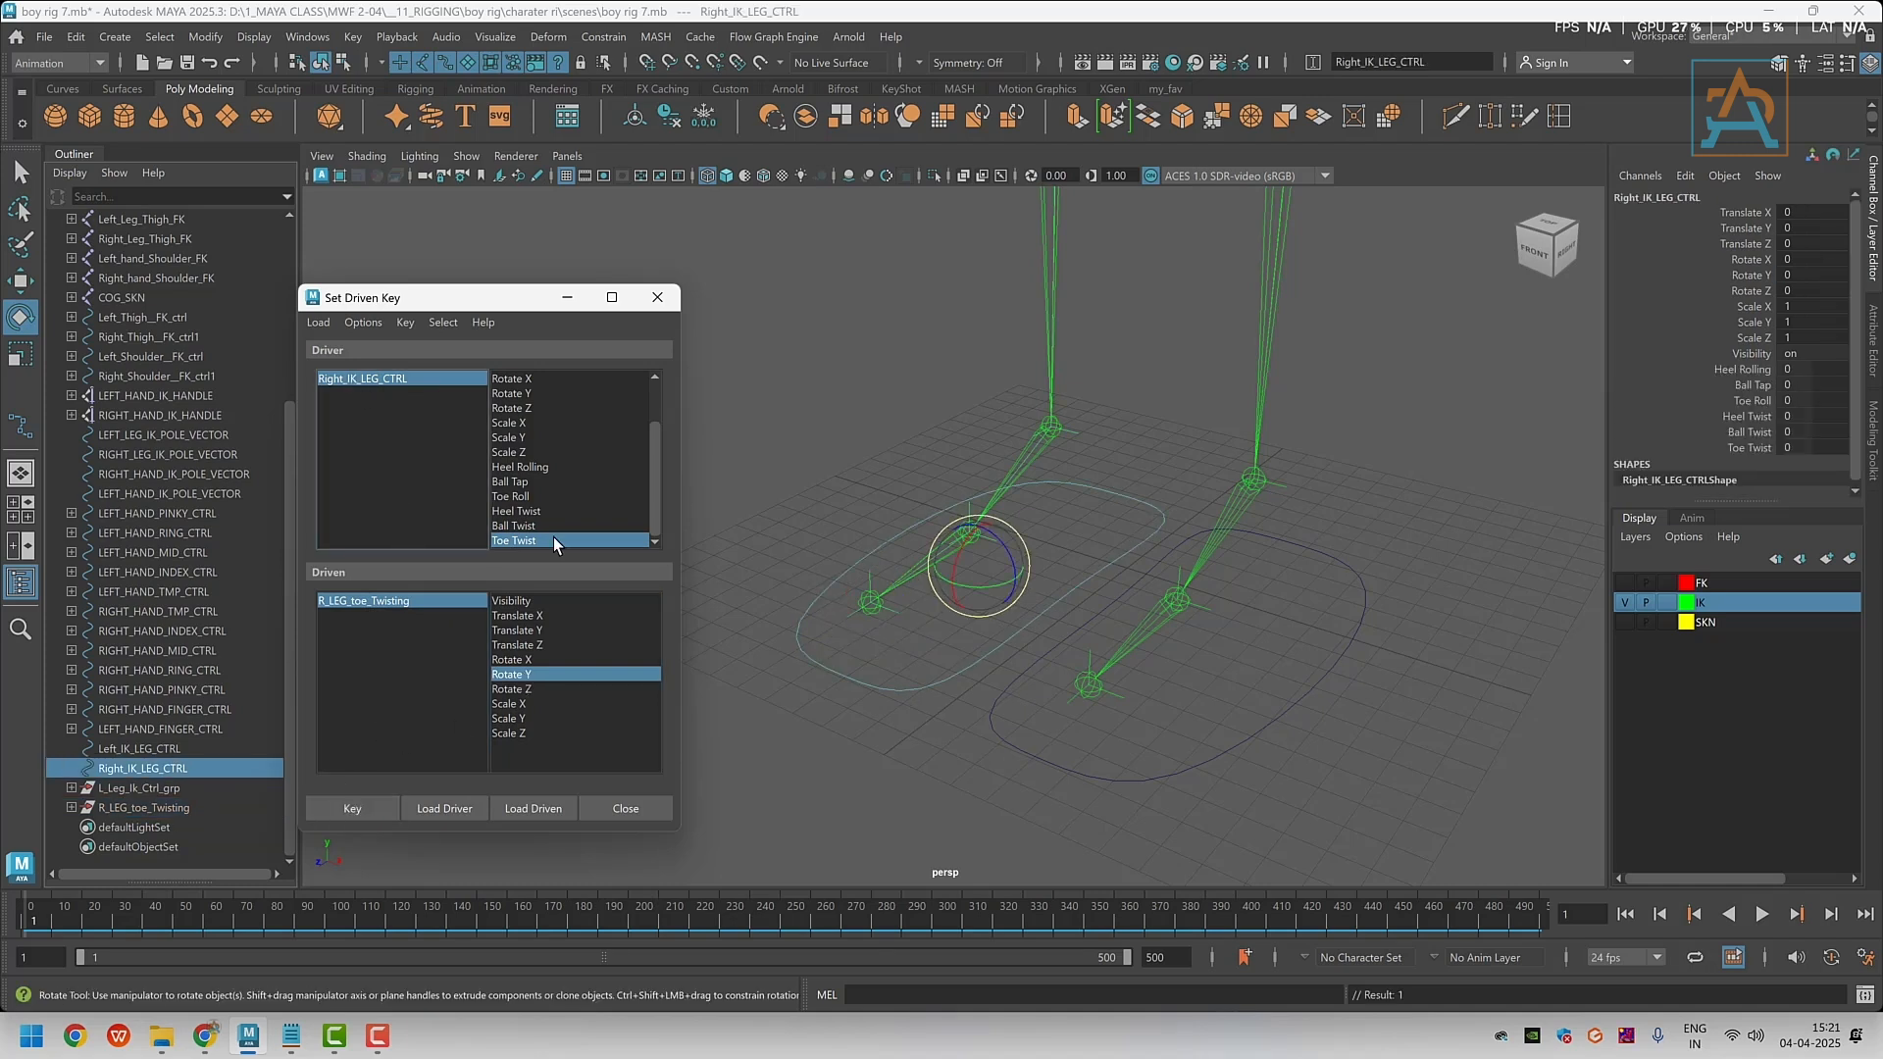
left_click(521, 544)
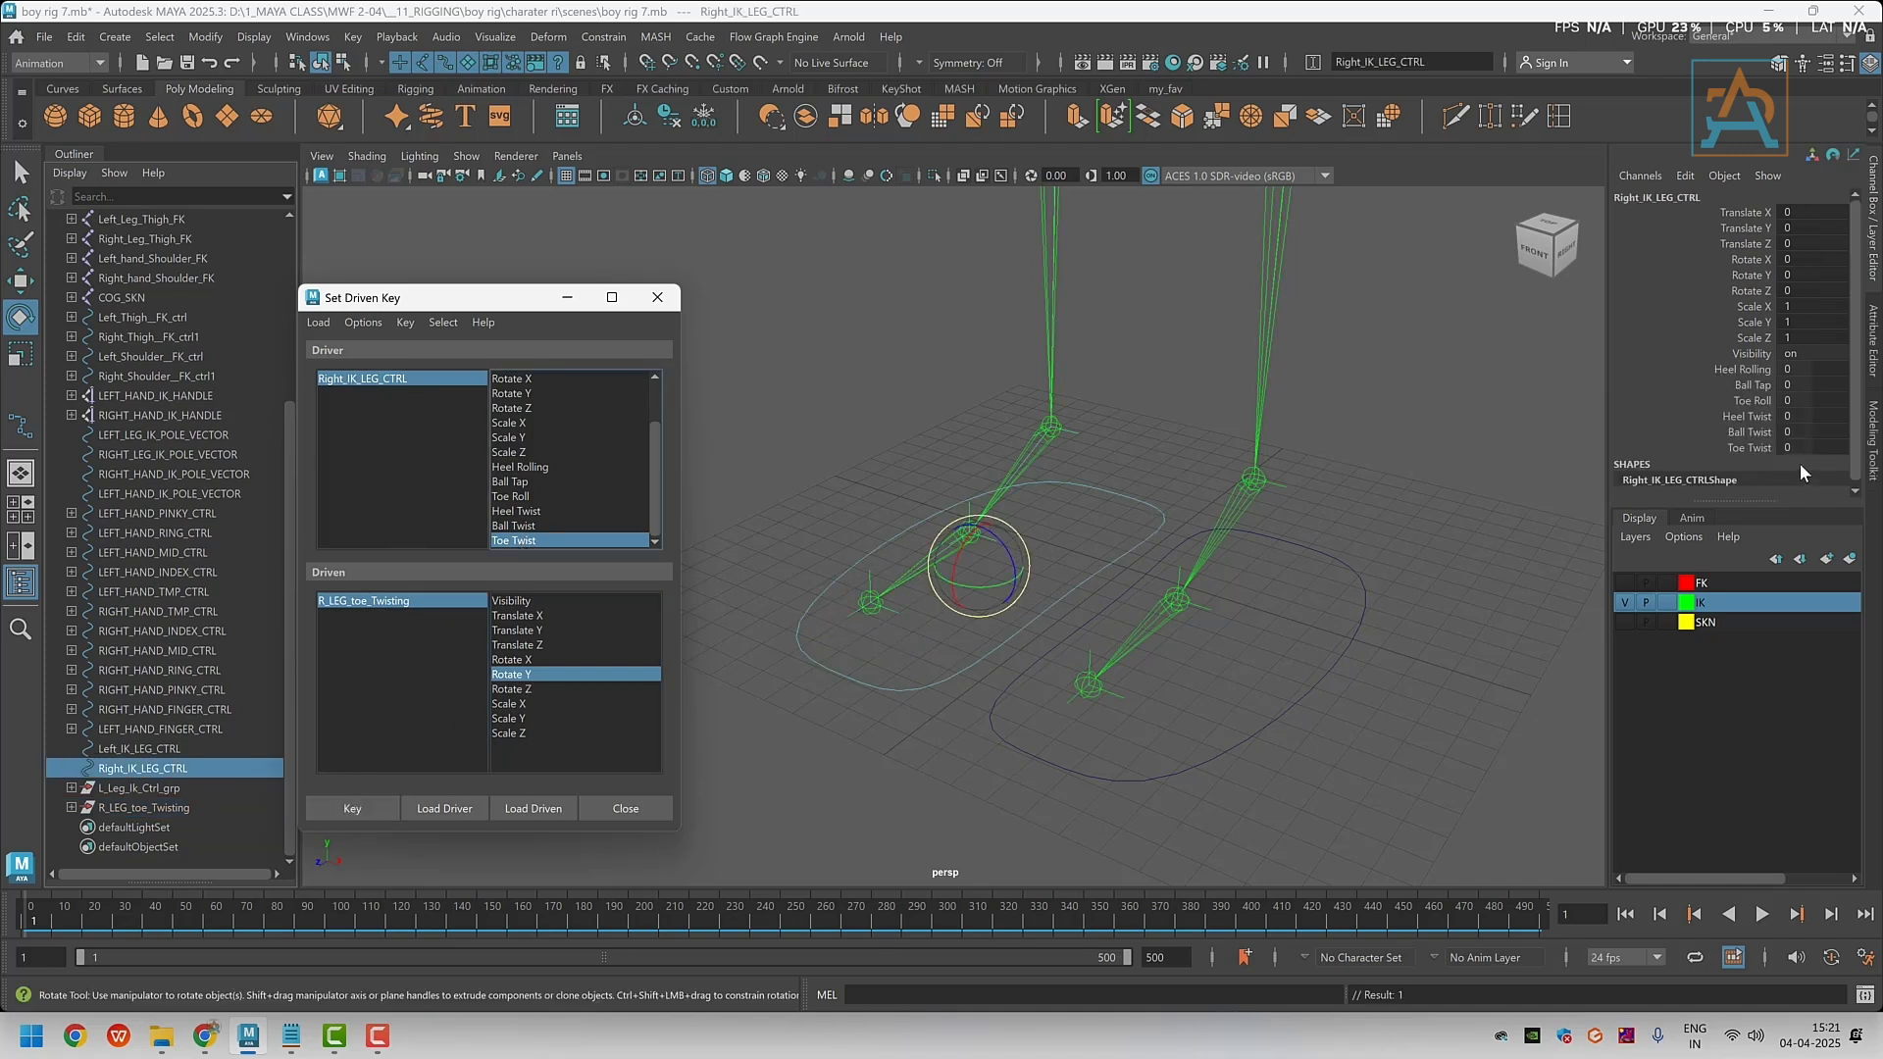
left_click(335, 380)
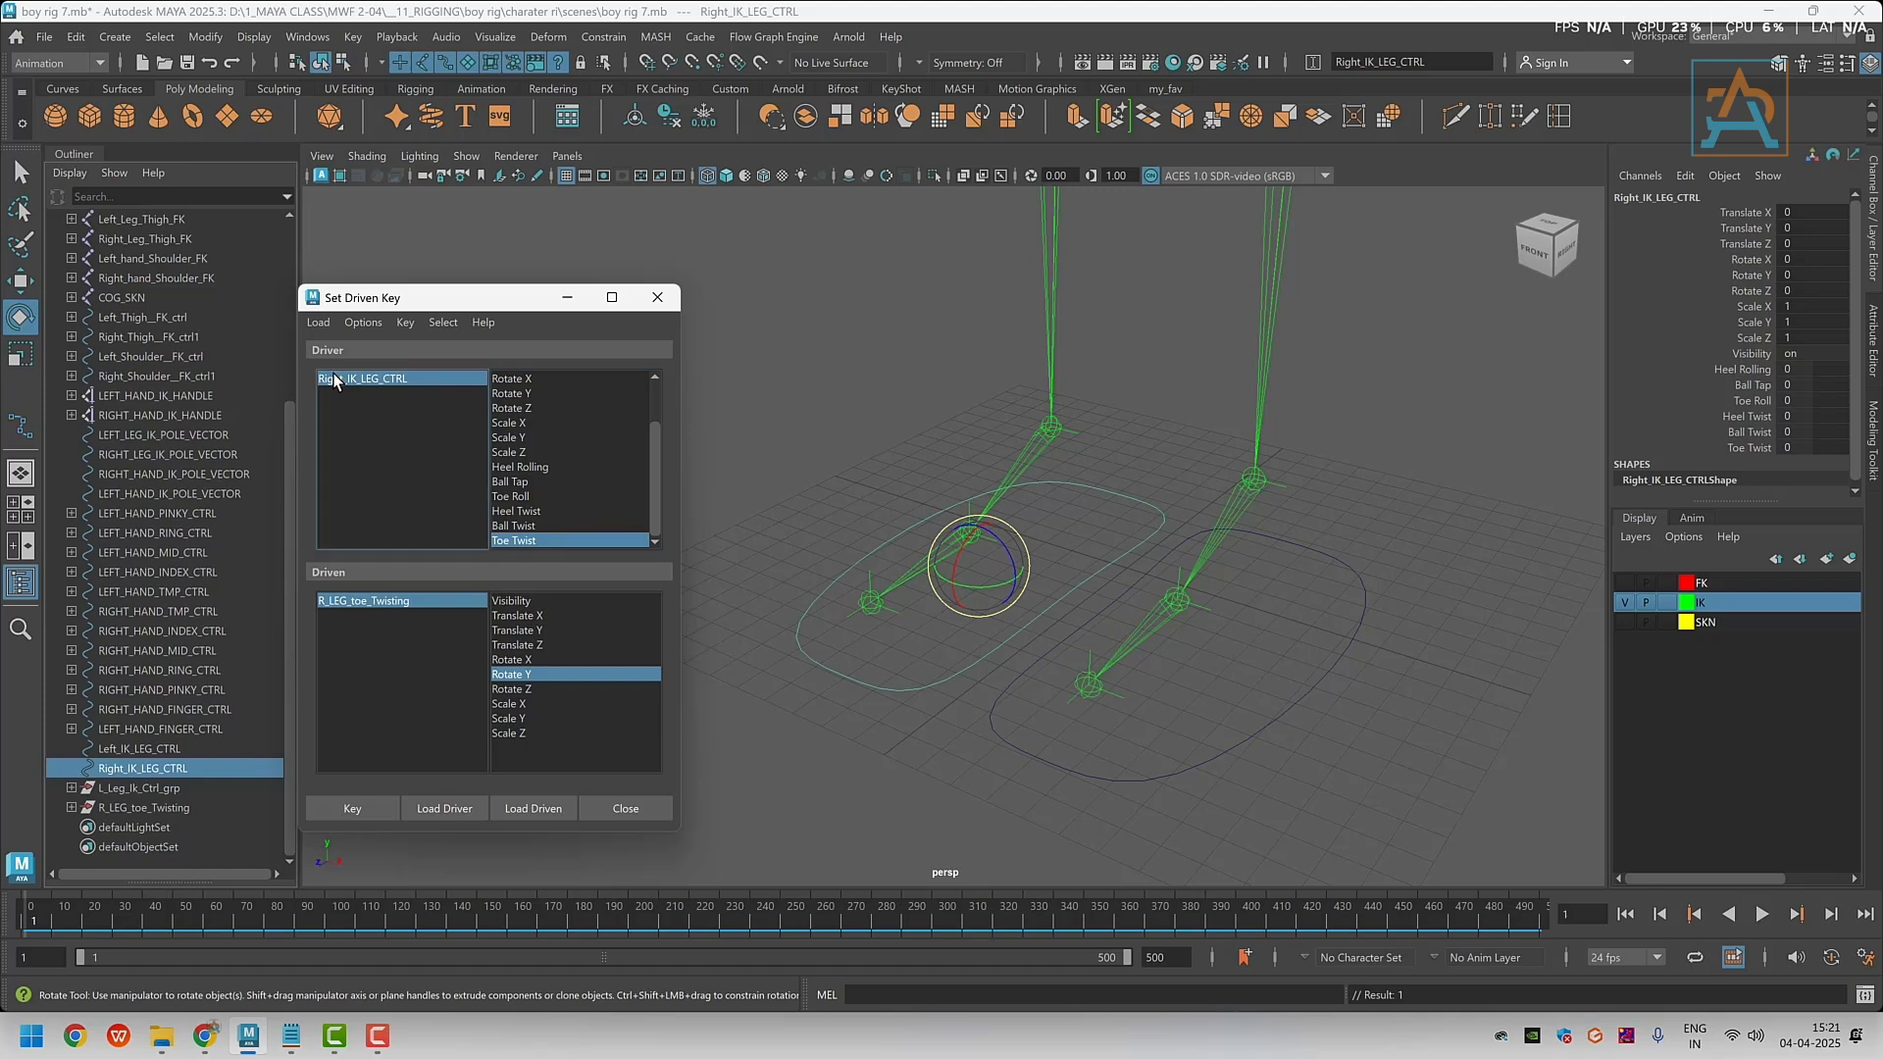
left_click(510, 538)
mouse_move(896, 618)
left_mouse_down("alt")
mouse_move(915, 644)
mouse_move(958, 635)
mouse_move(912, 639)
left_mouse_up("alt")
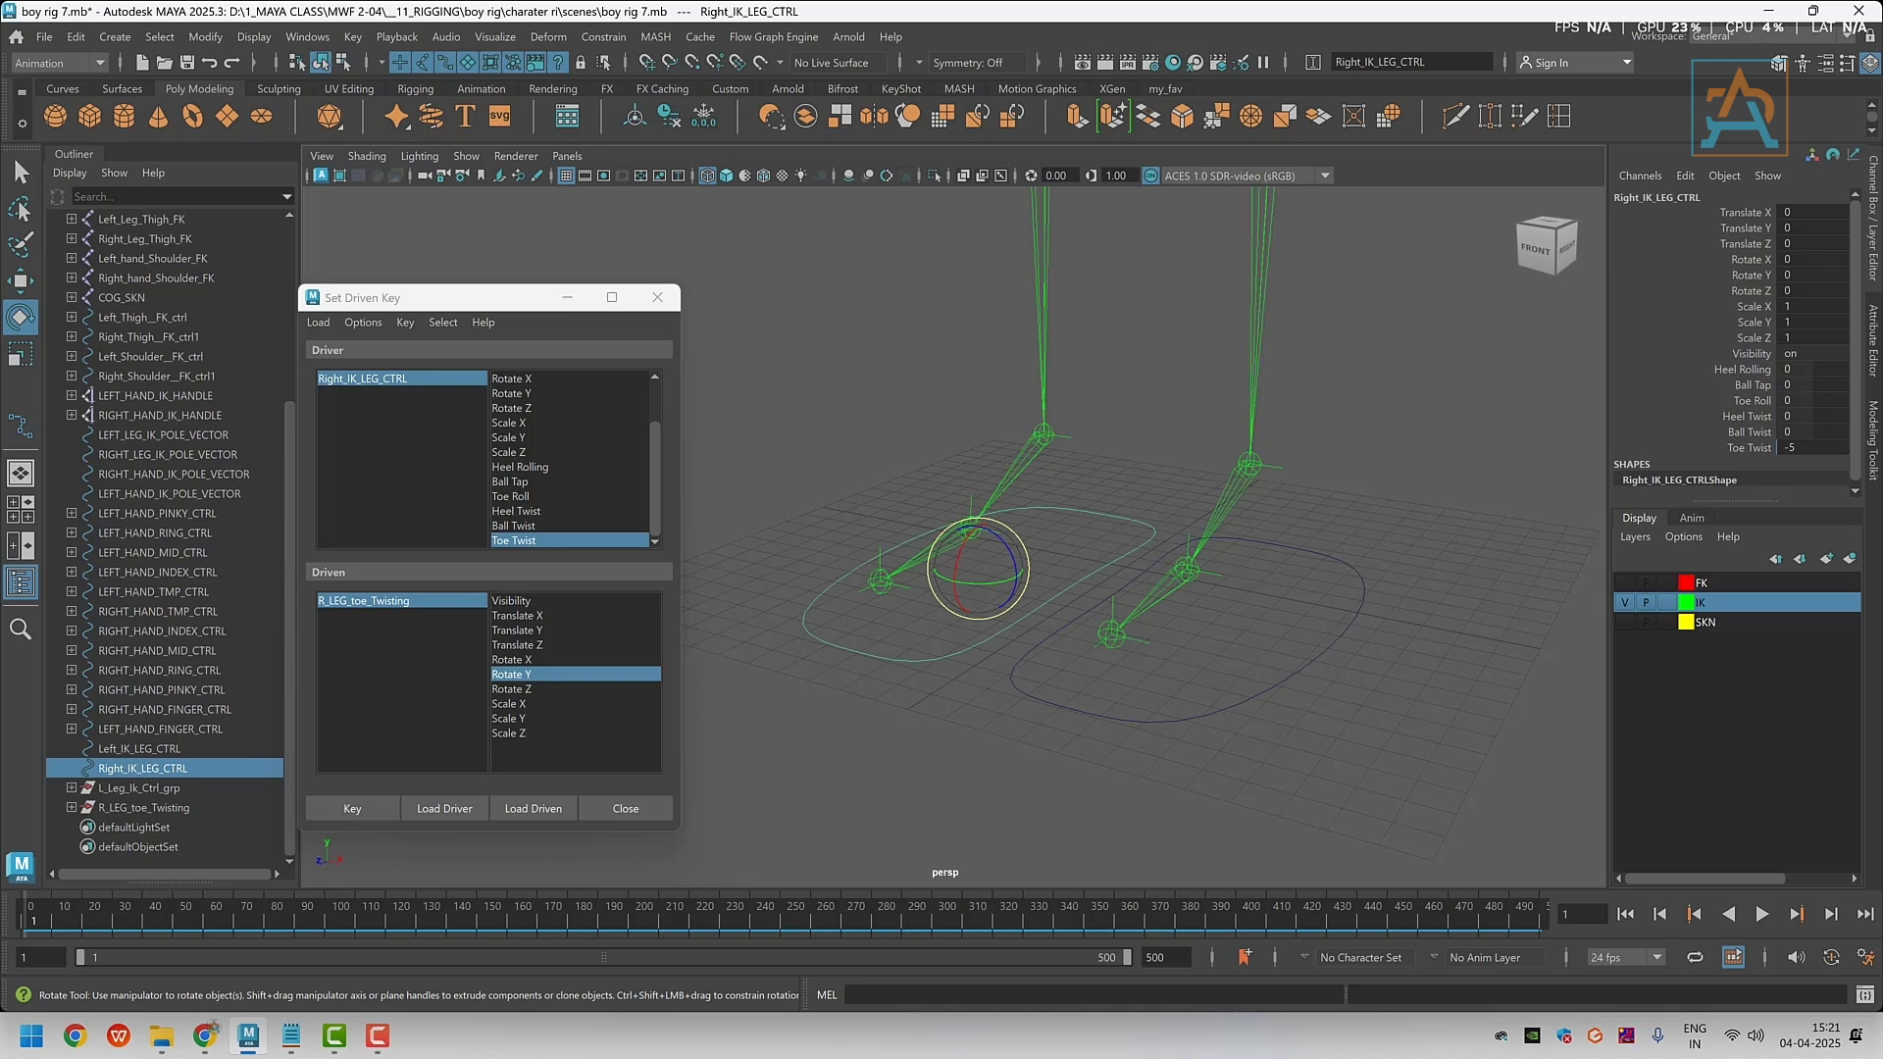
Set Rotate Y of R_LEG_toe_Twisting to -20 and key it against the Toe Twist driver
left_click(323, 602)
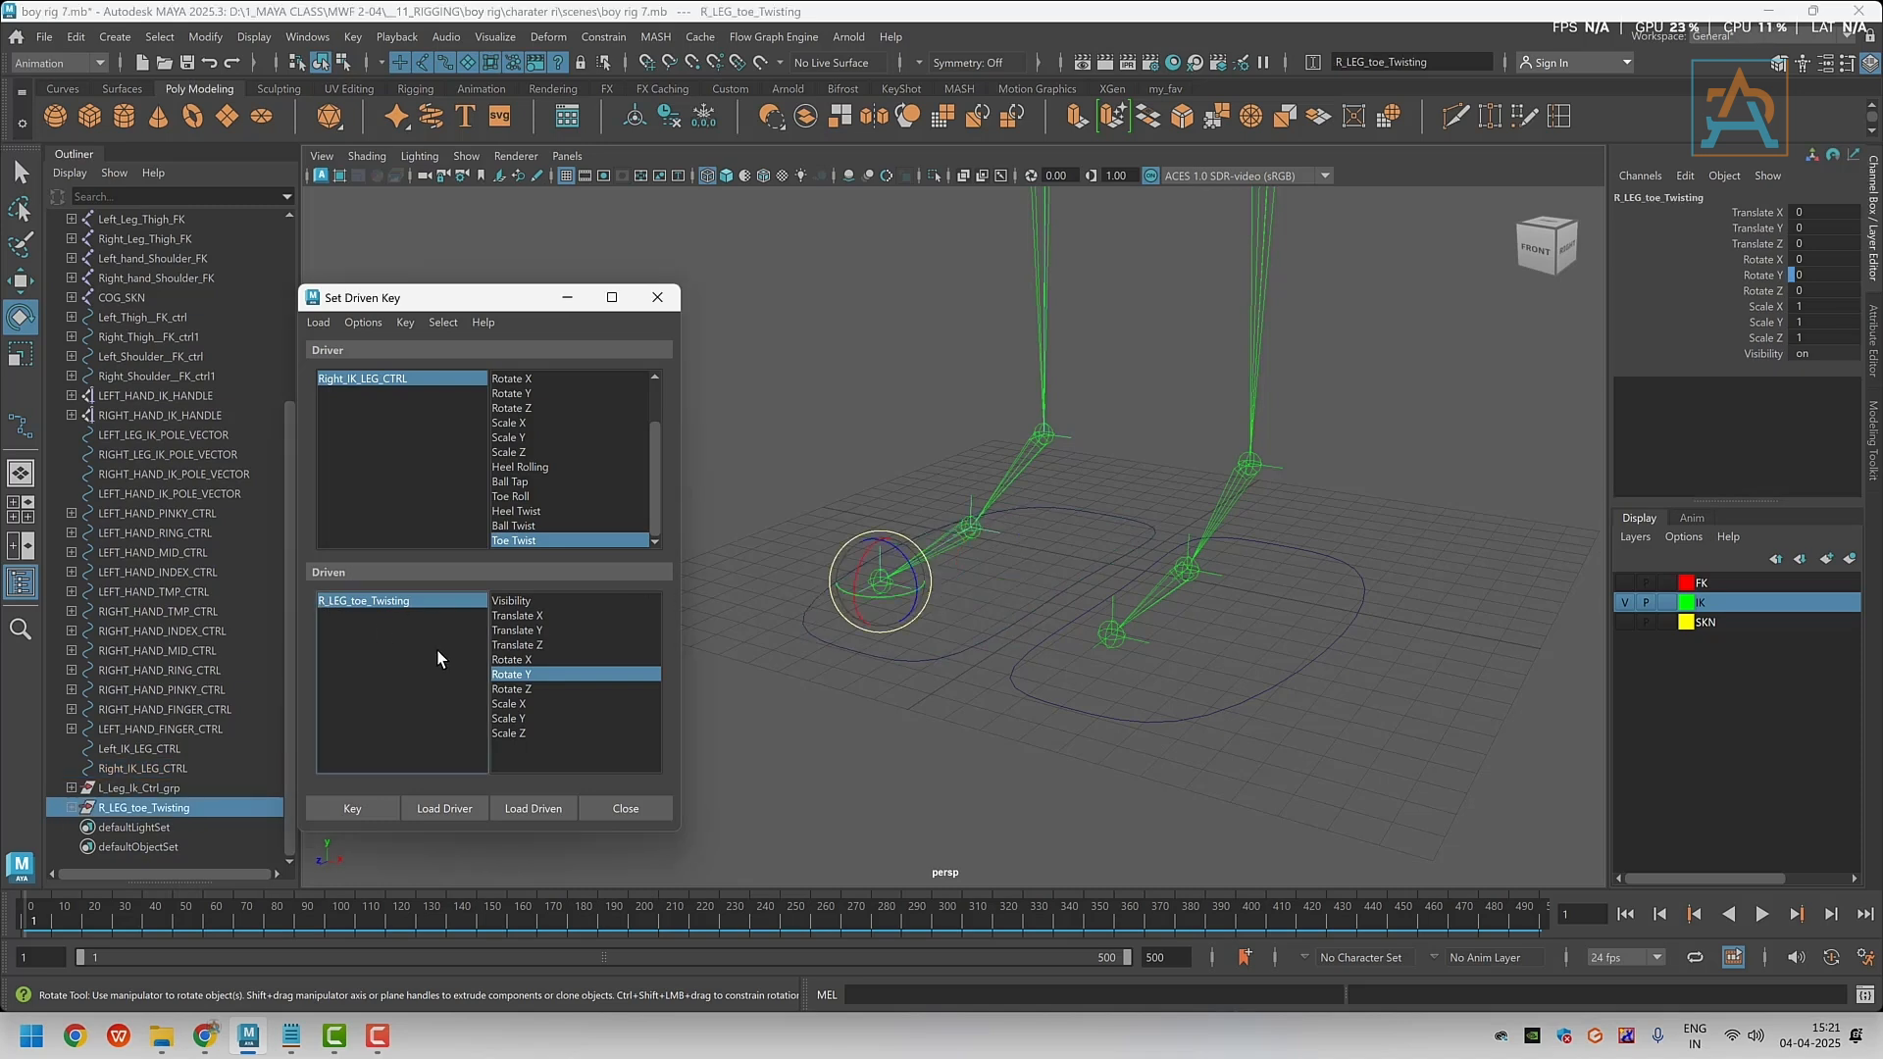
left_click(517, 674)
left_click_drag(892, 593, 869, 586)
double_click(1822, 274)
type("-2")
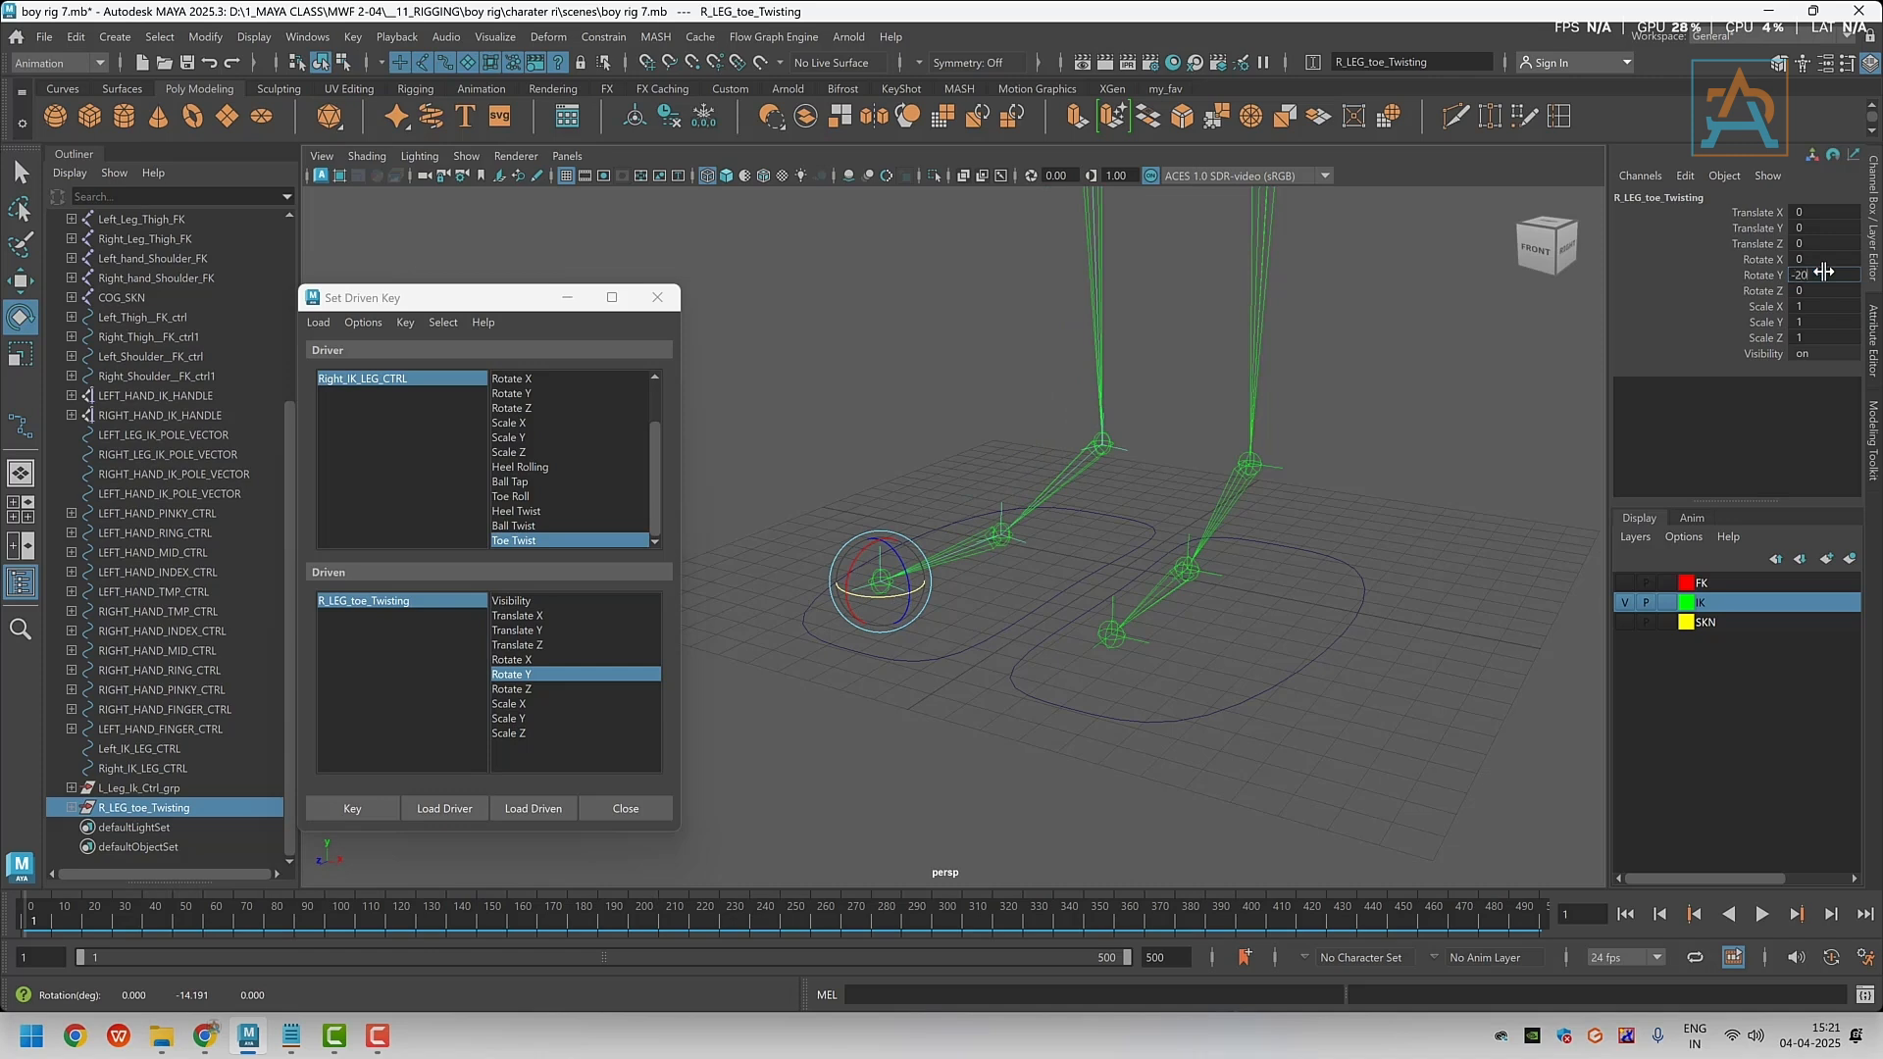
key("Return")
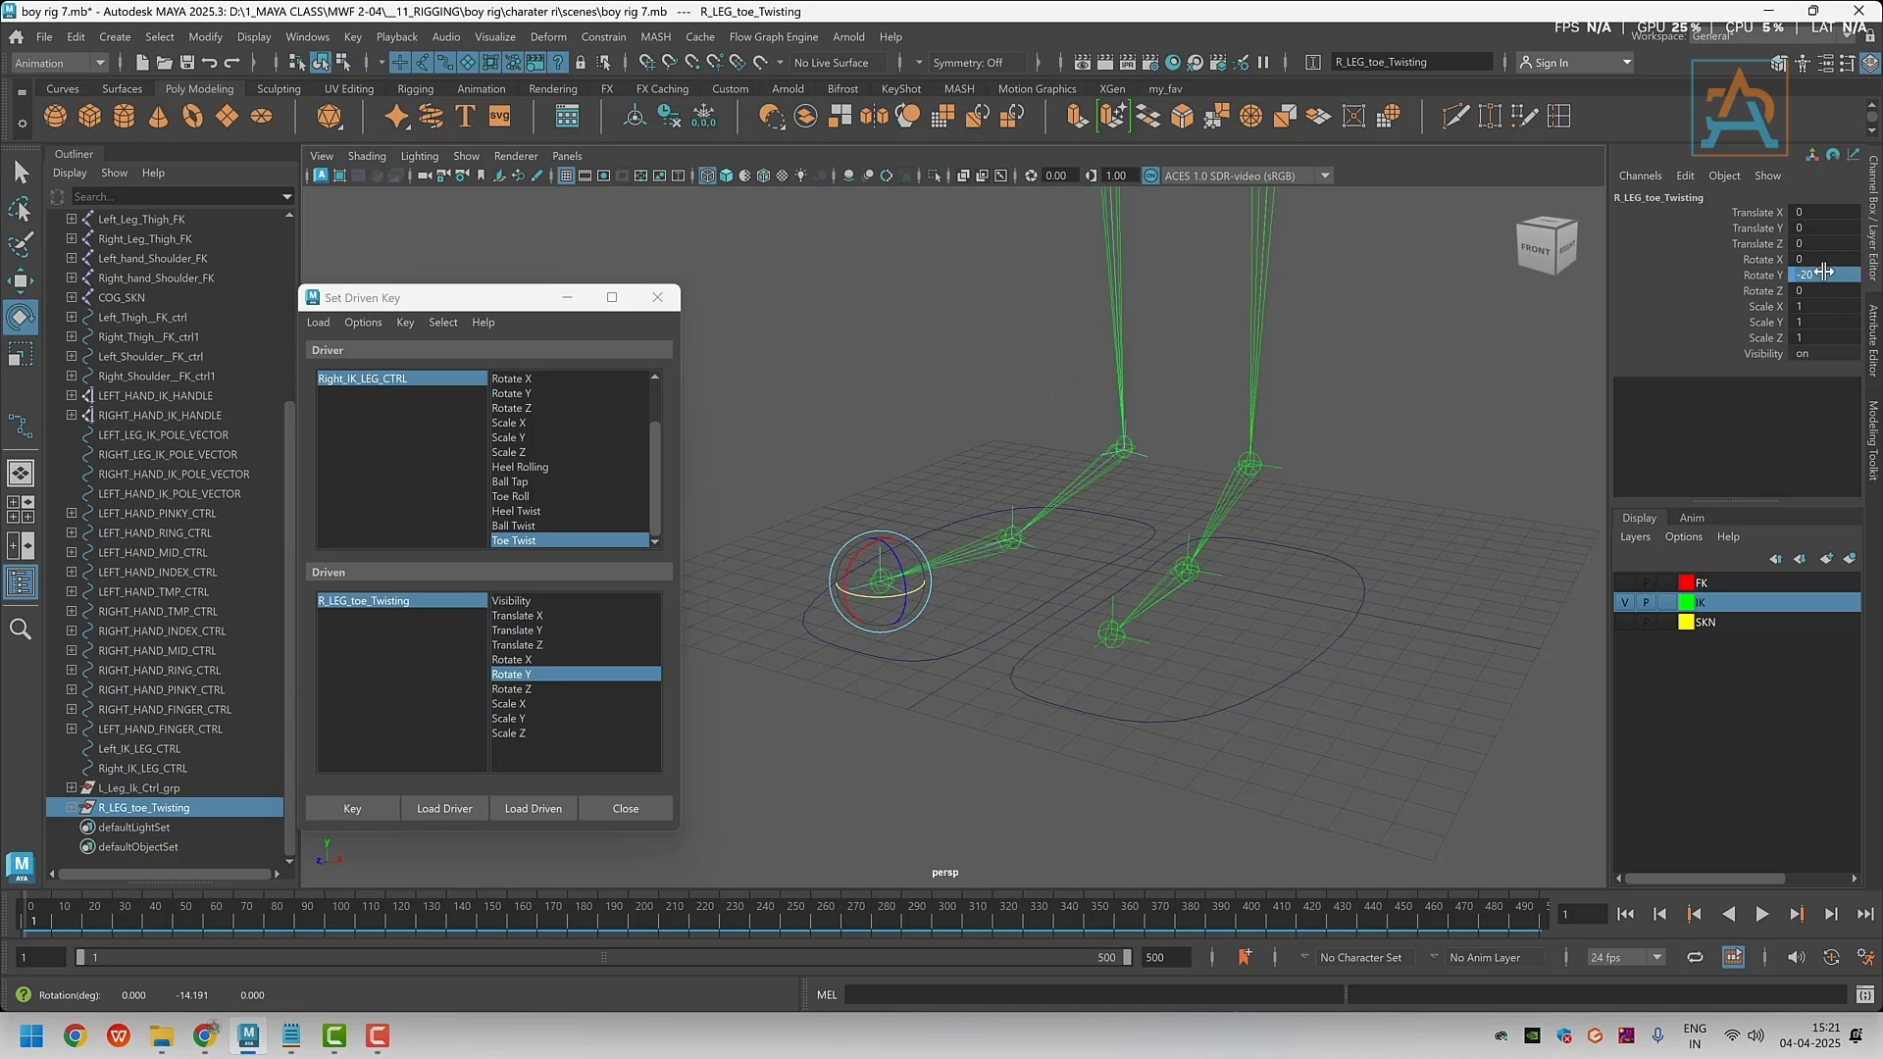
left_click(349, 804)
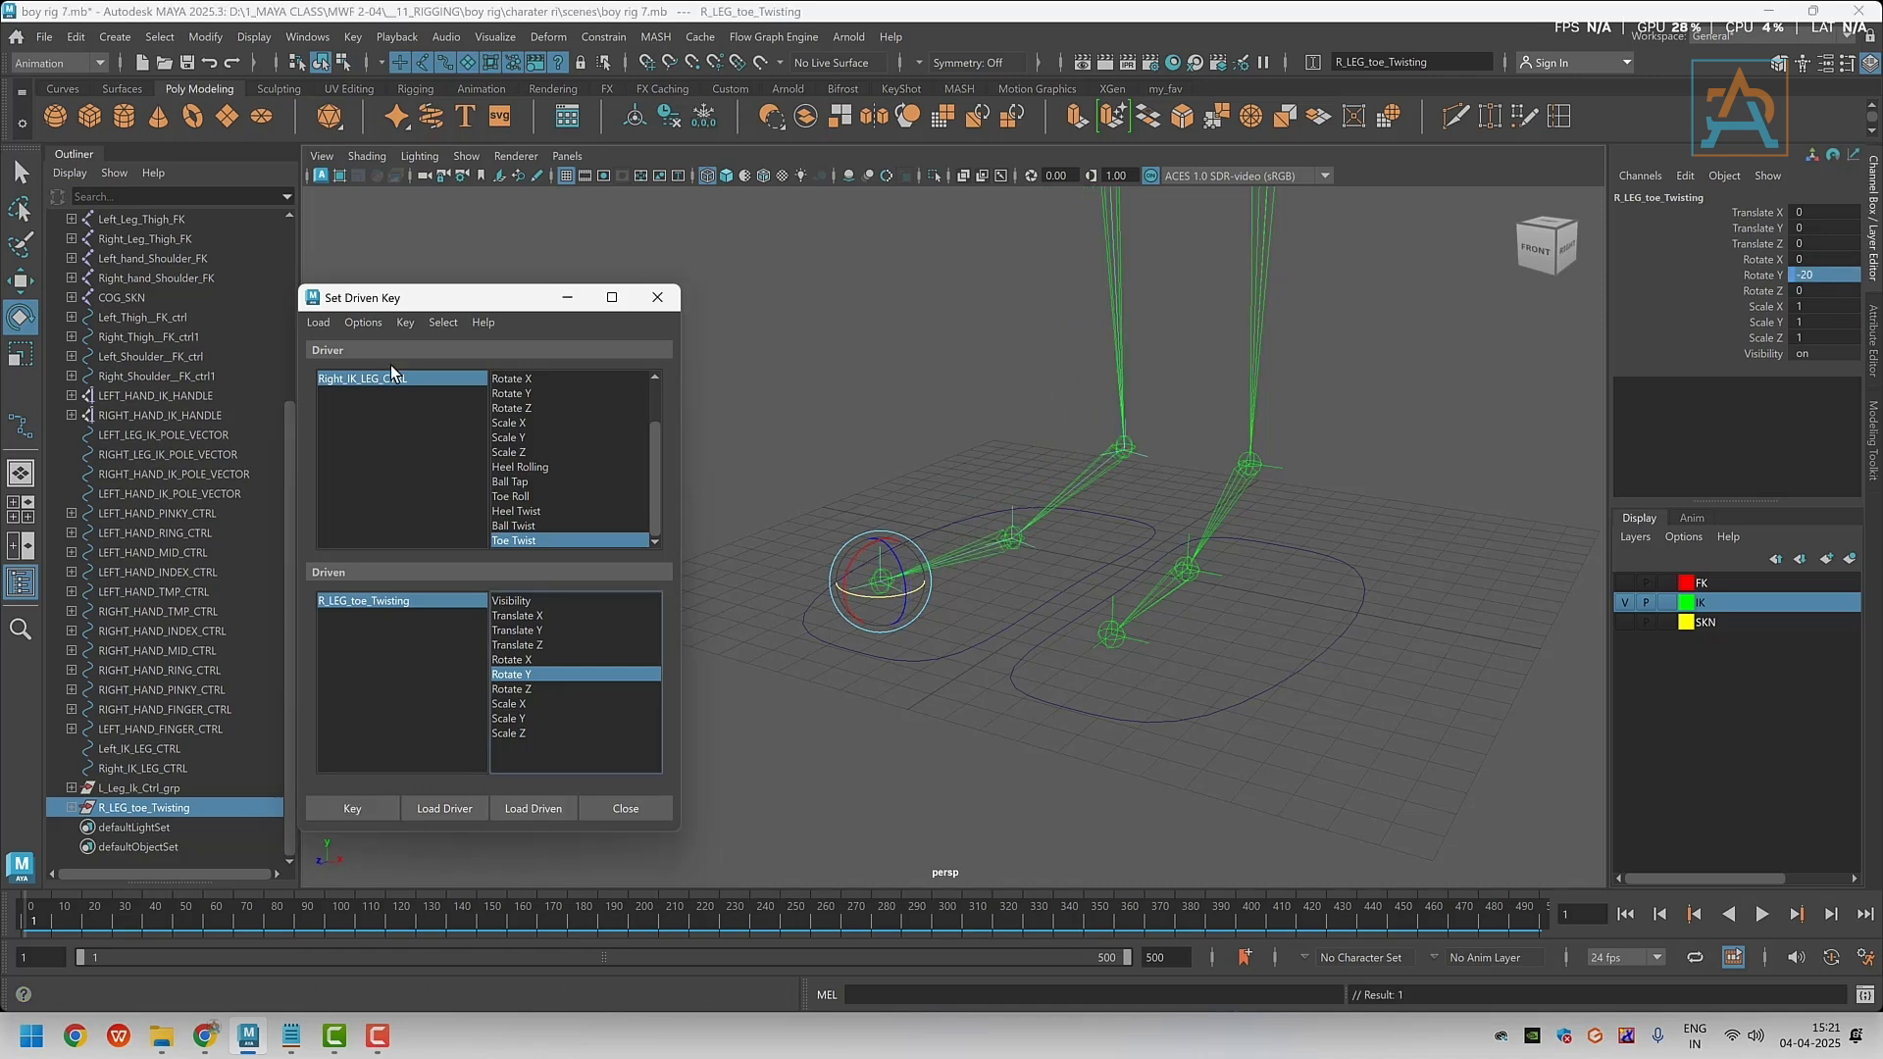
Set the Toe Twist driver attribute on Right_IK_LEG_CTRL to 5
left_click(365, 383)
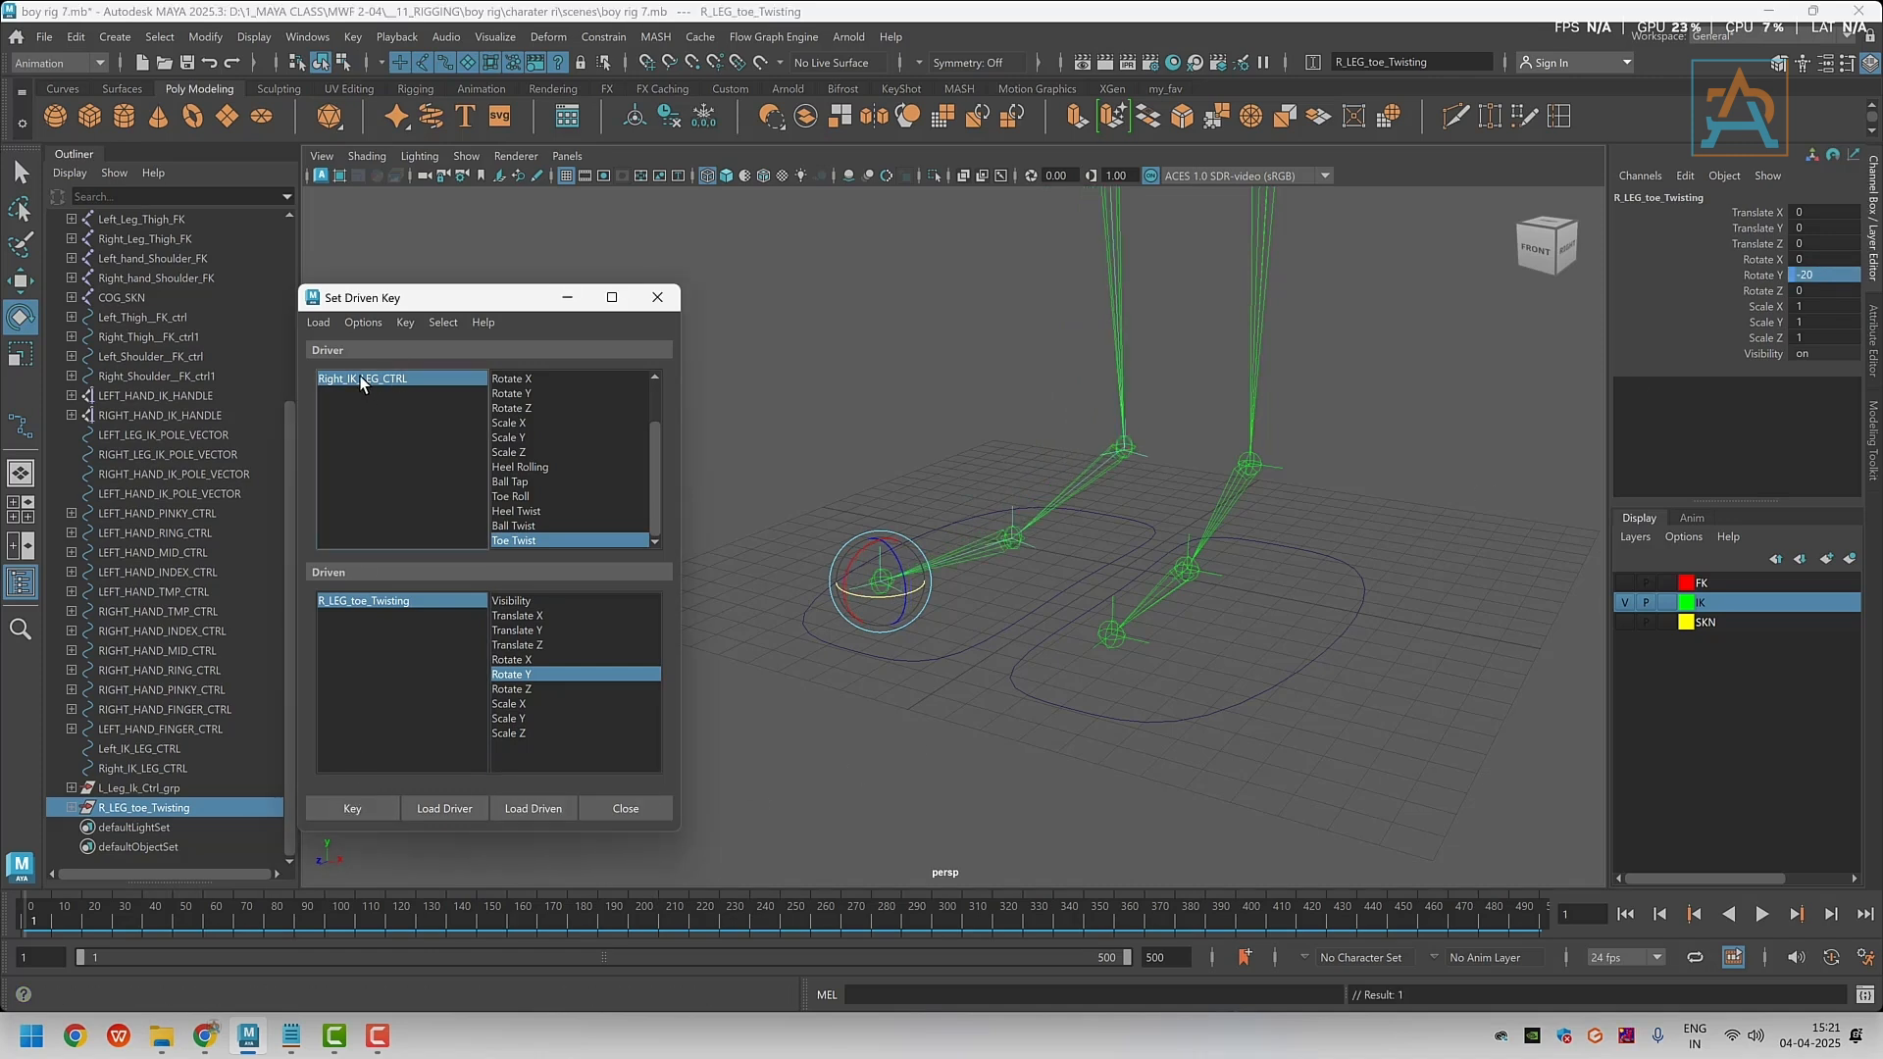
left_click(533, 545)
left_click(1793, 447)
type("5")
key("Return")
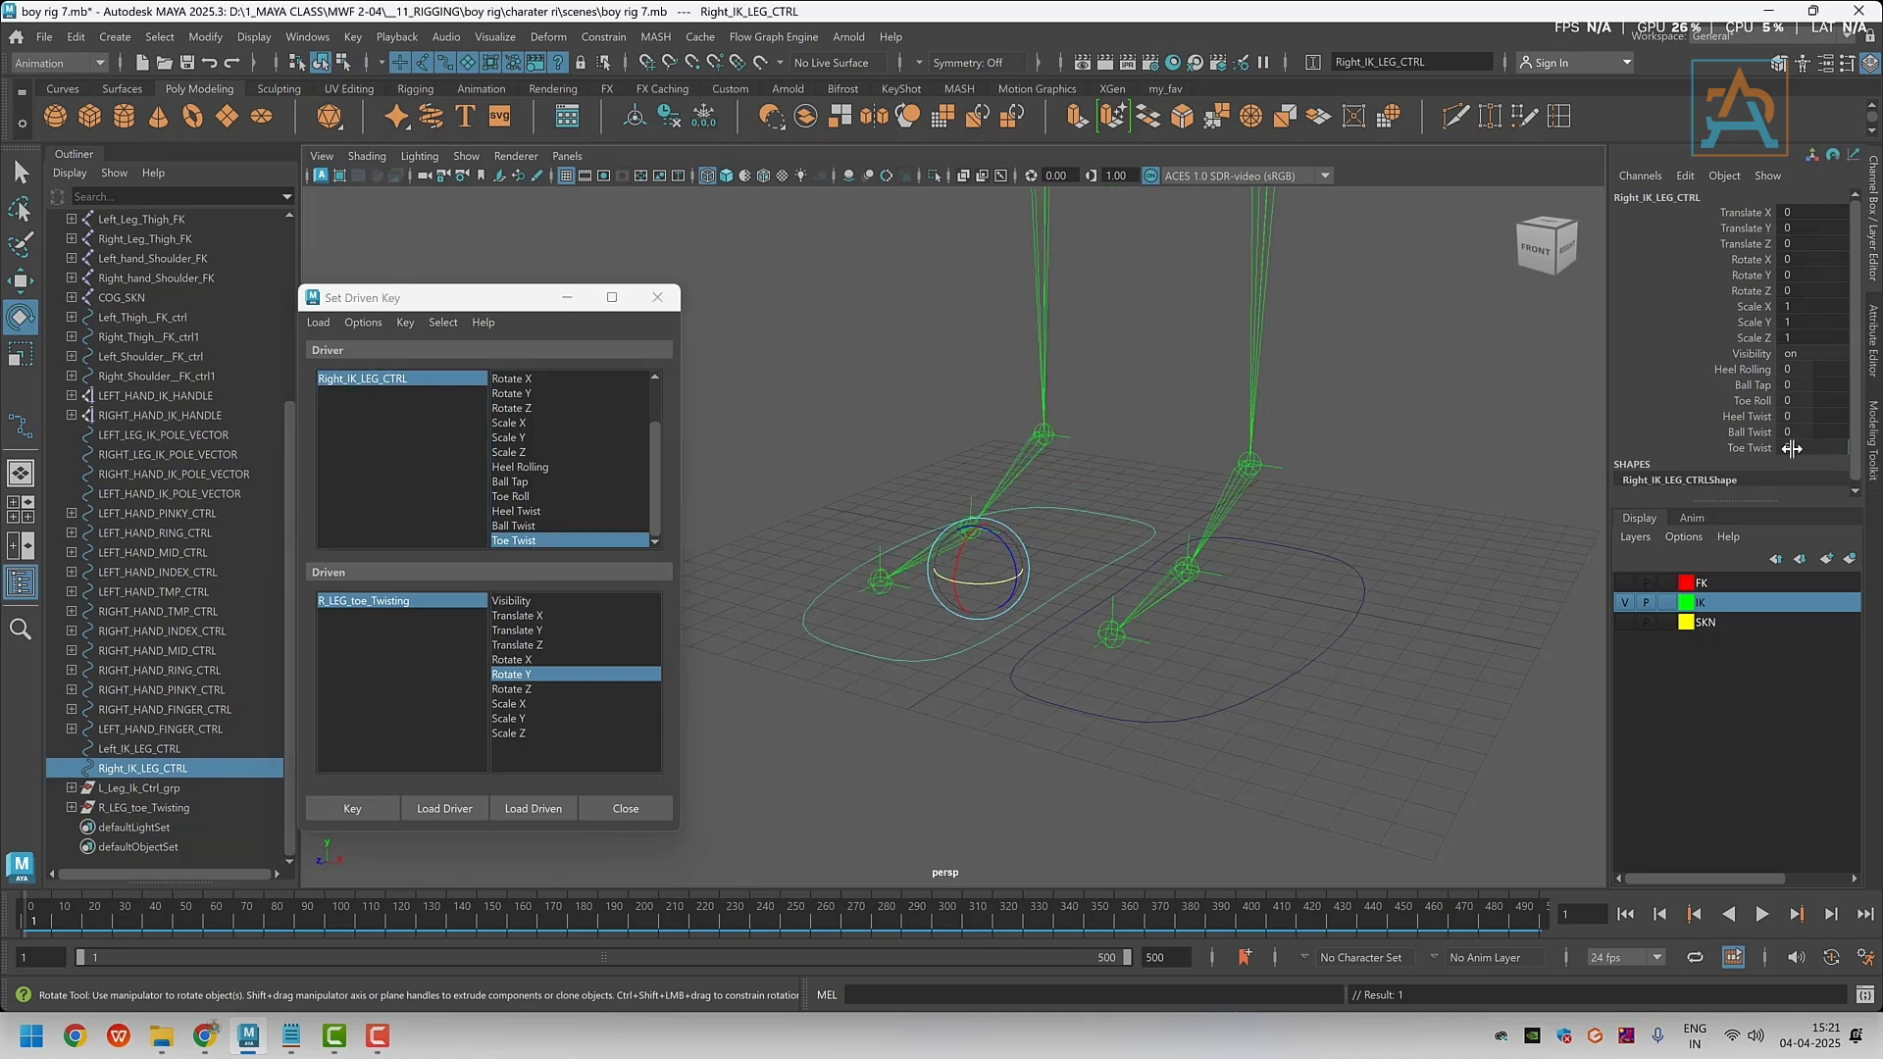
Set Rotate Y of R_LEG_toe_Twisting to 20 and key it against the Toe Twist driver
left_click(366, 612)
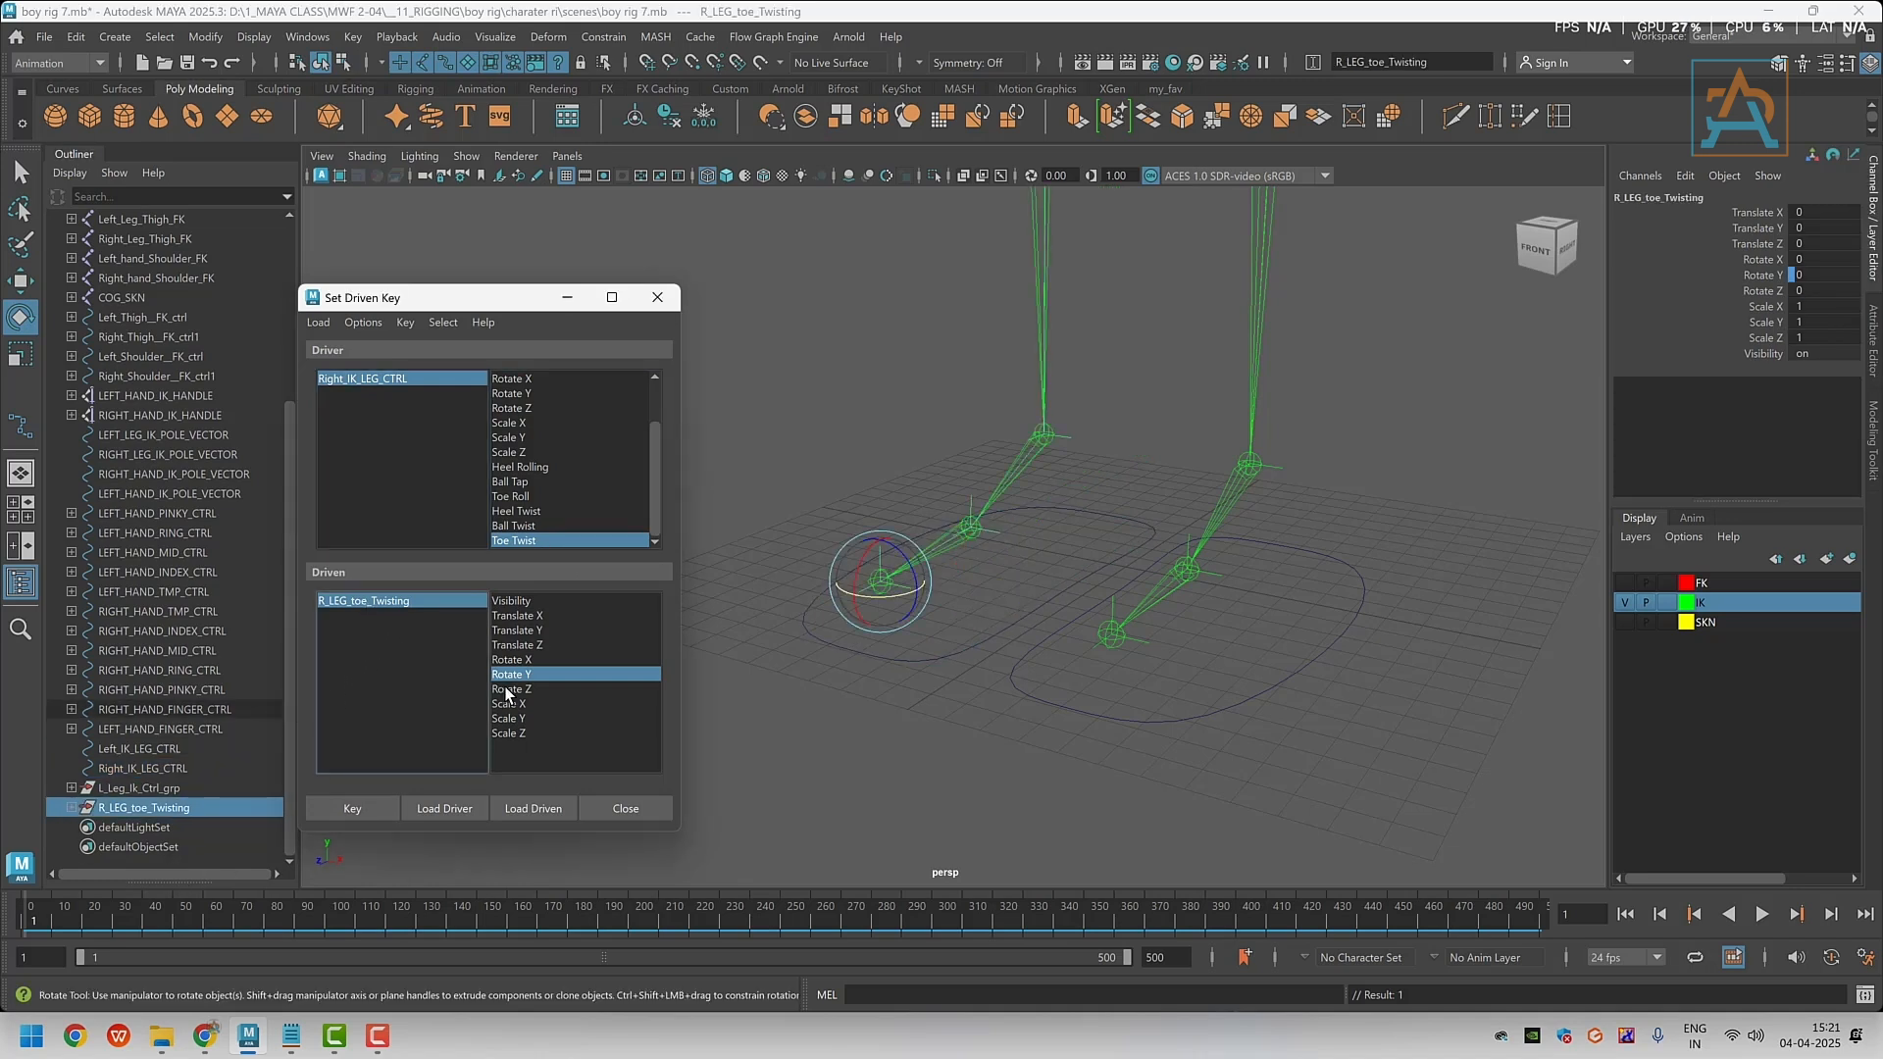
left_click(524, 675)
left_click(1800, 274)
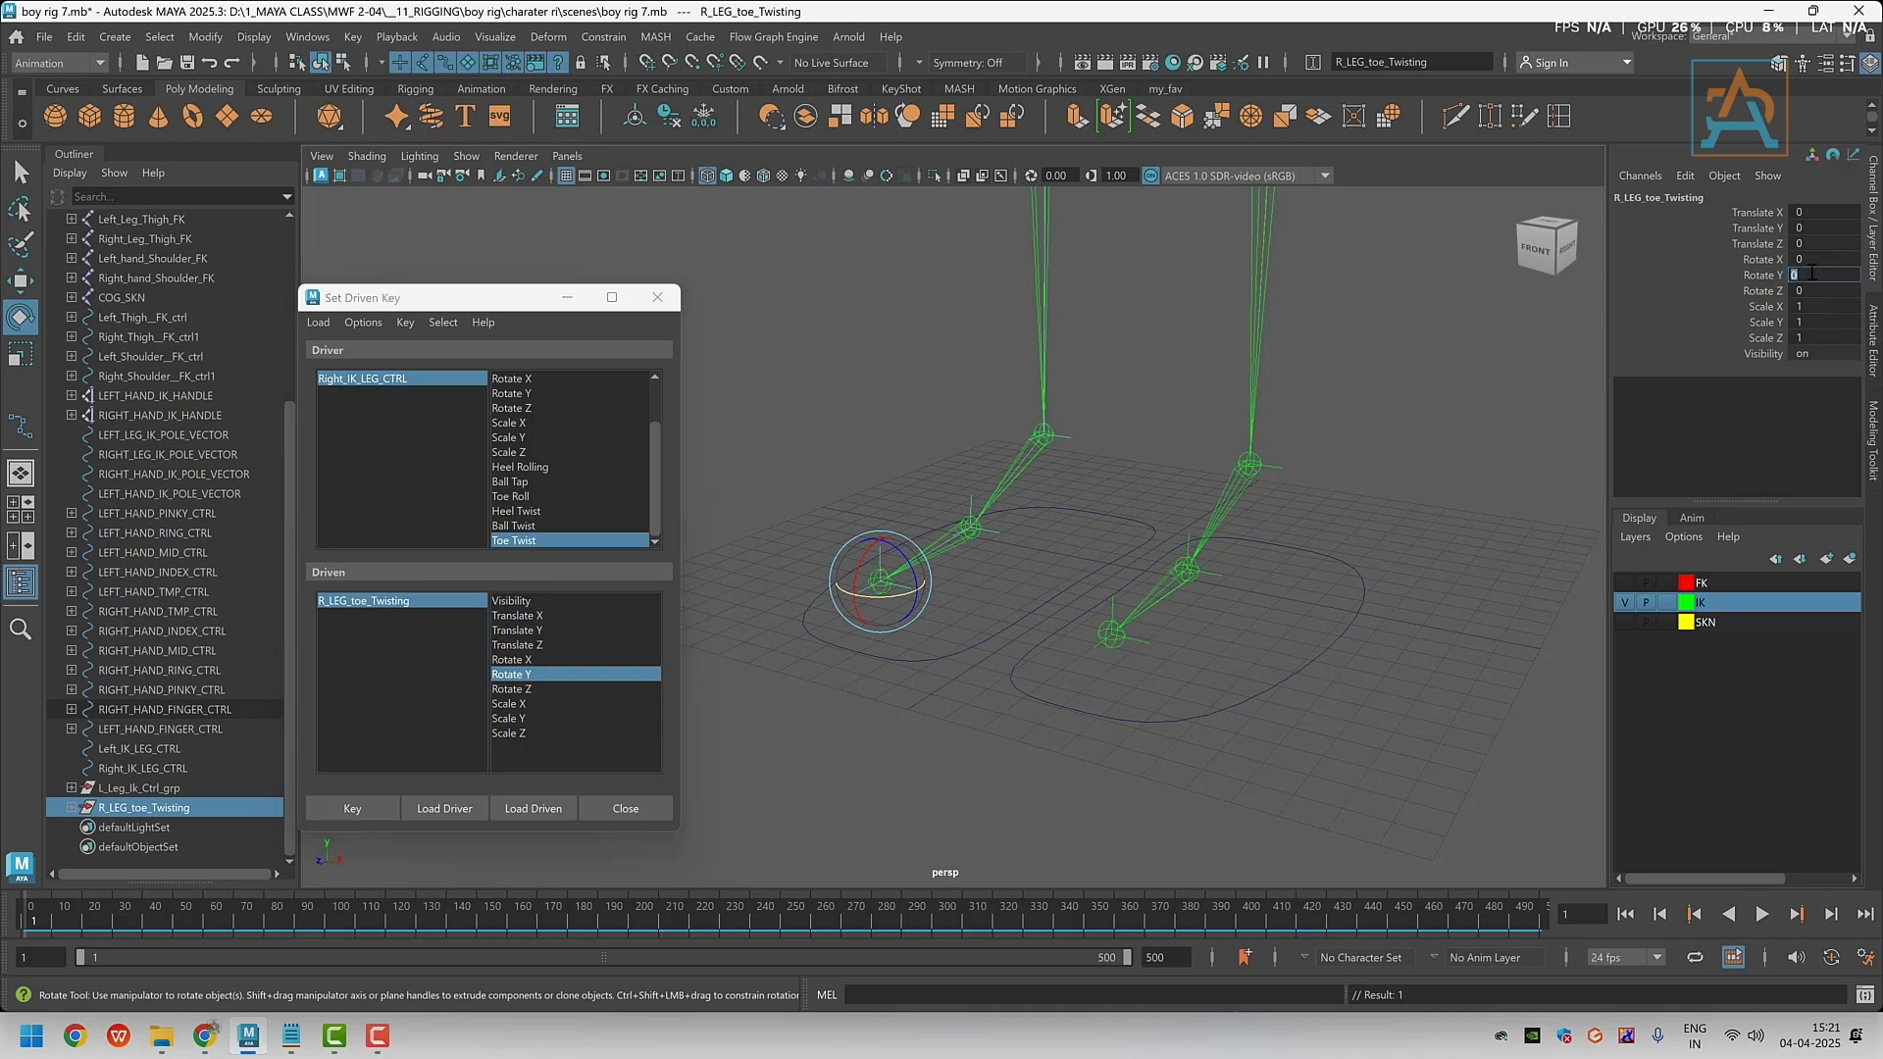
type("20")
key("Return")
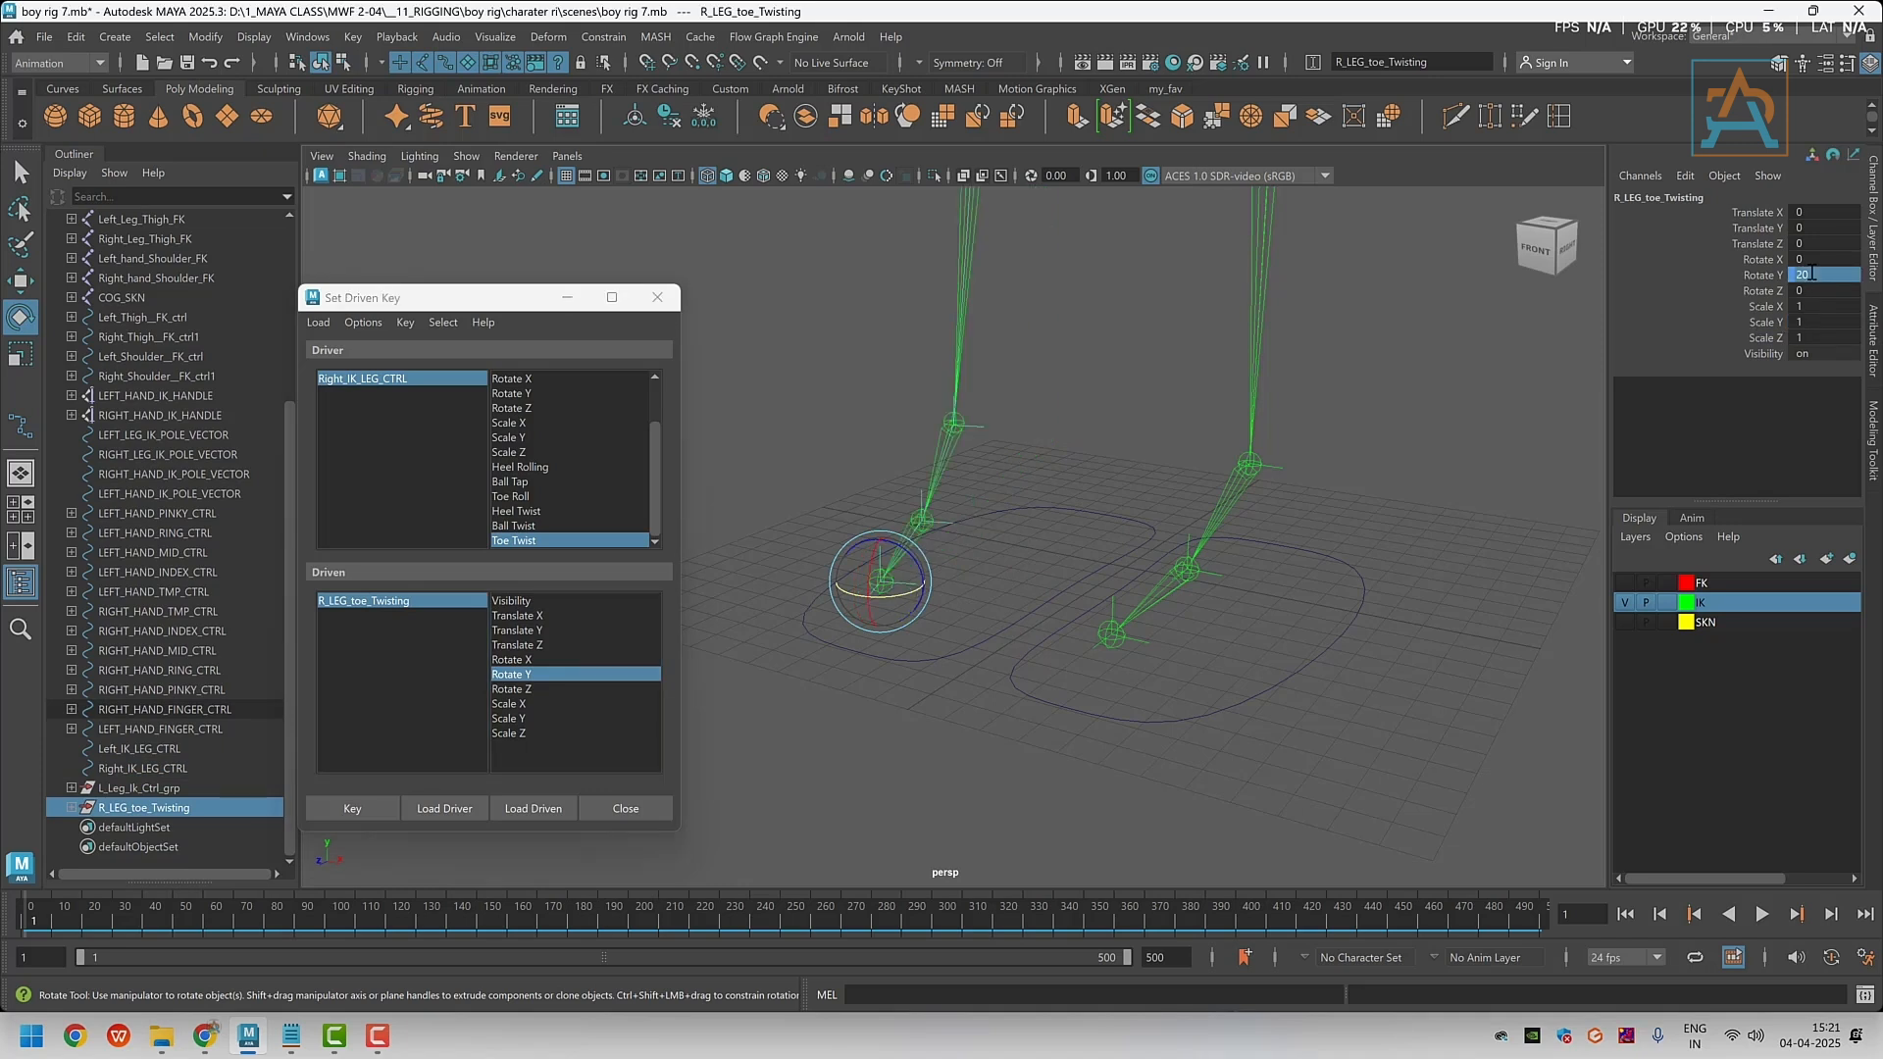
left_click(345, 808)
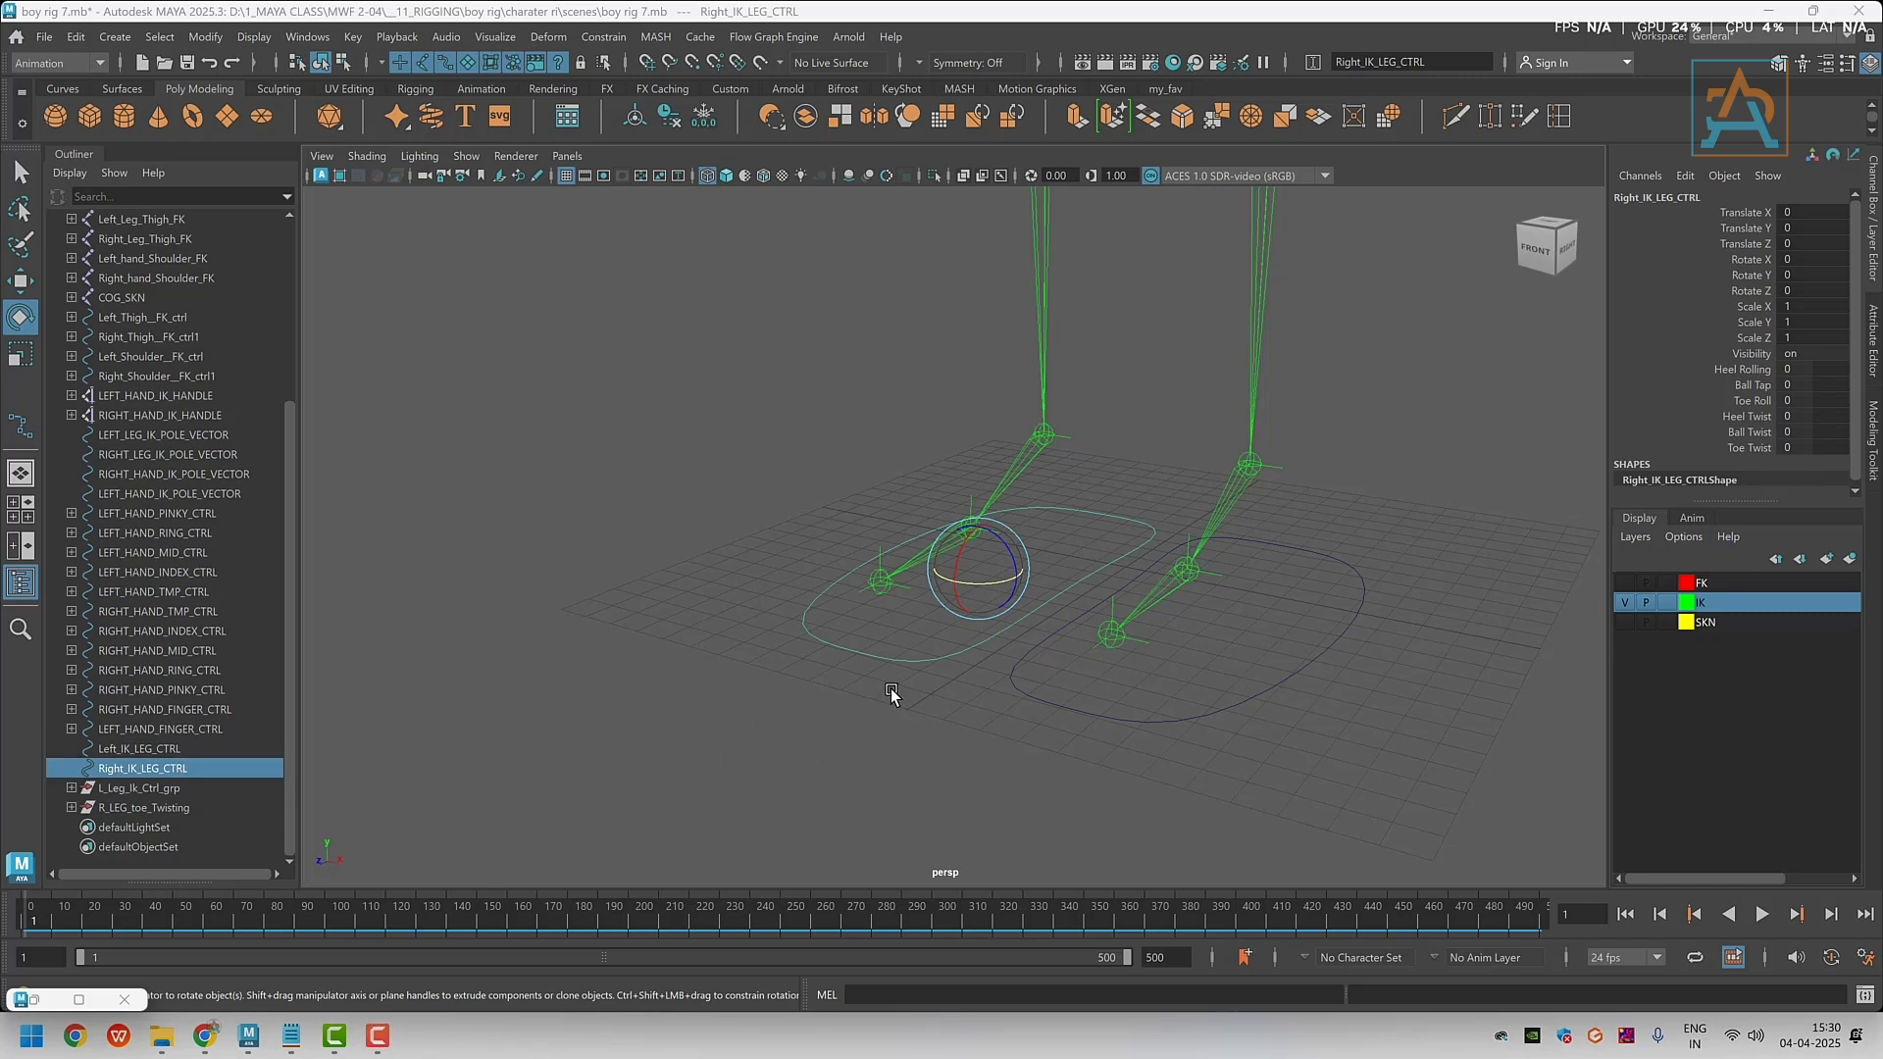
Group RIGHT_LEG_IK_HANDLE and R_ANKLE_BALL_IK_HANDLE together inside R_LEG_toe_rolling
left_click_drag(753, 651, 869, 674, "alt")
mouse_move(815, 727)
left_mouse_down("alt")
mouse_move(879, 726)
mouse_move(784, 744)
left_mouse_up("alt")
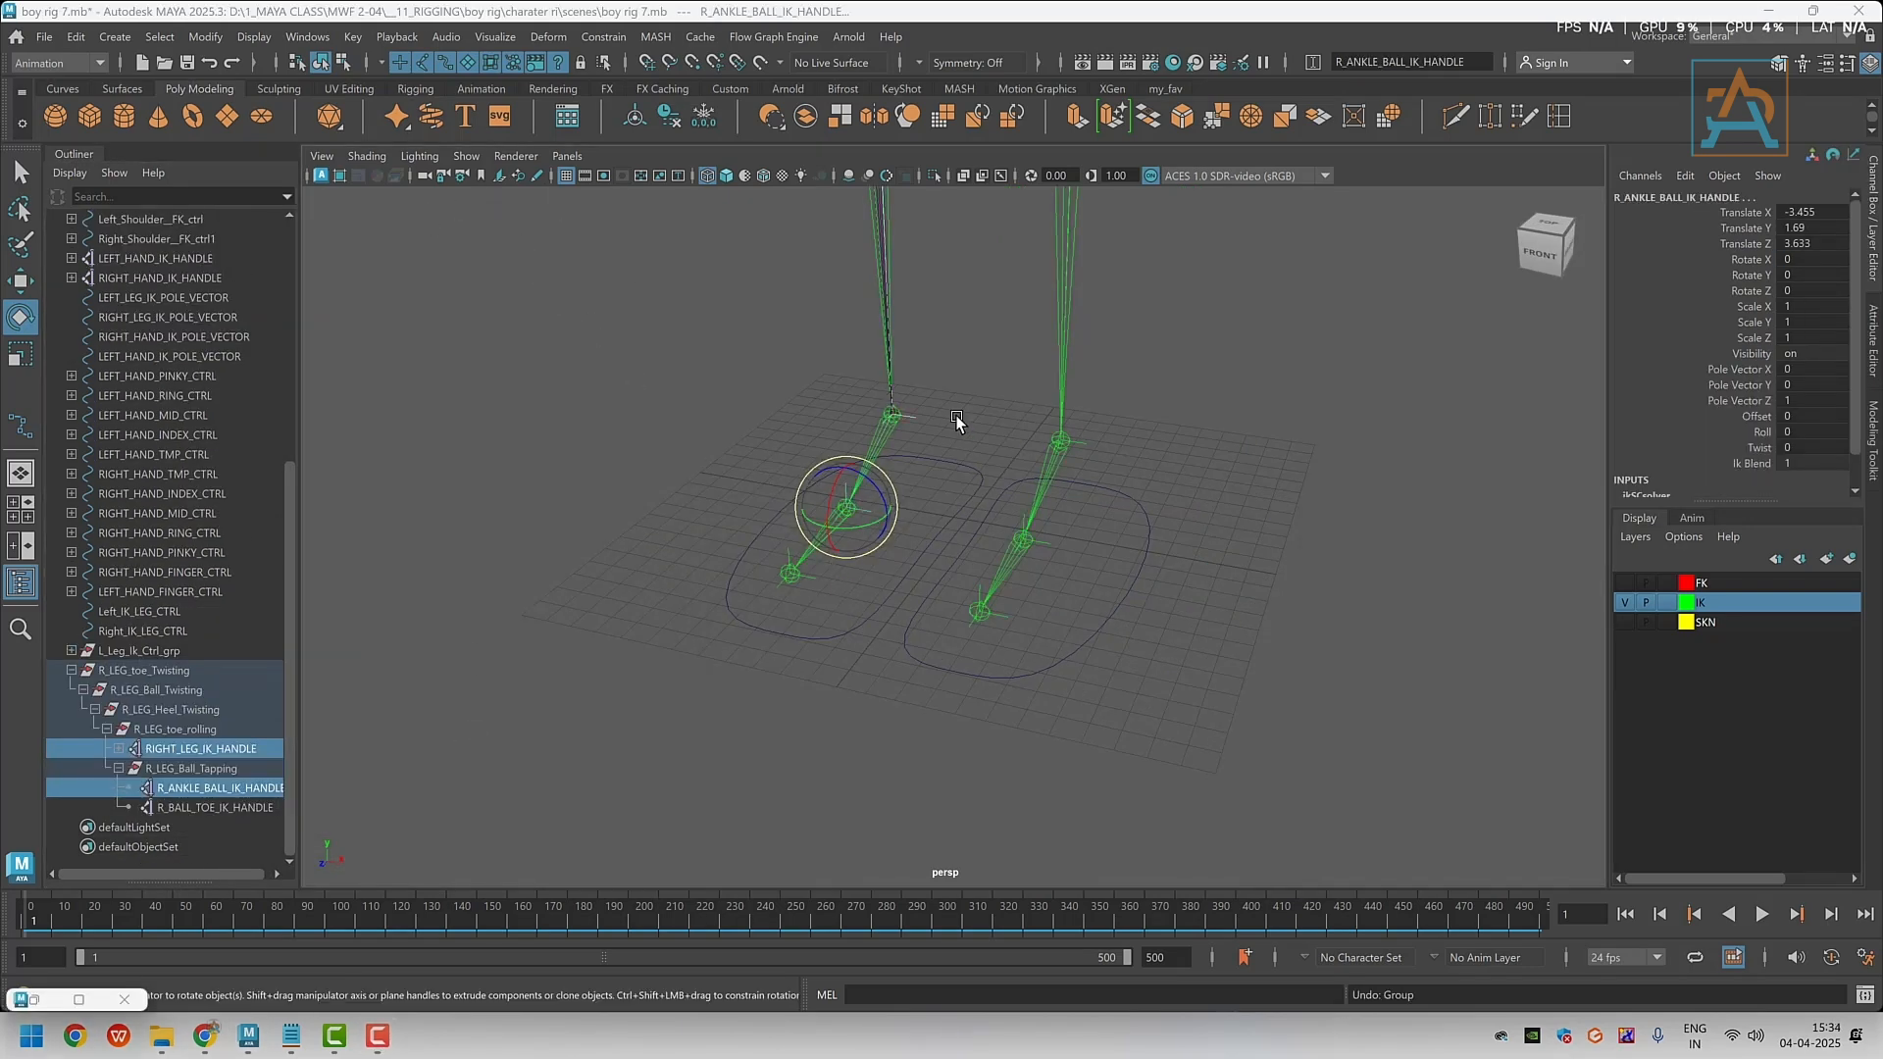
left_click_drag(838, 600, 887, 538, "alt")
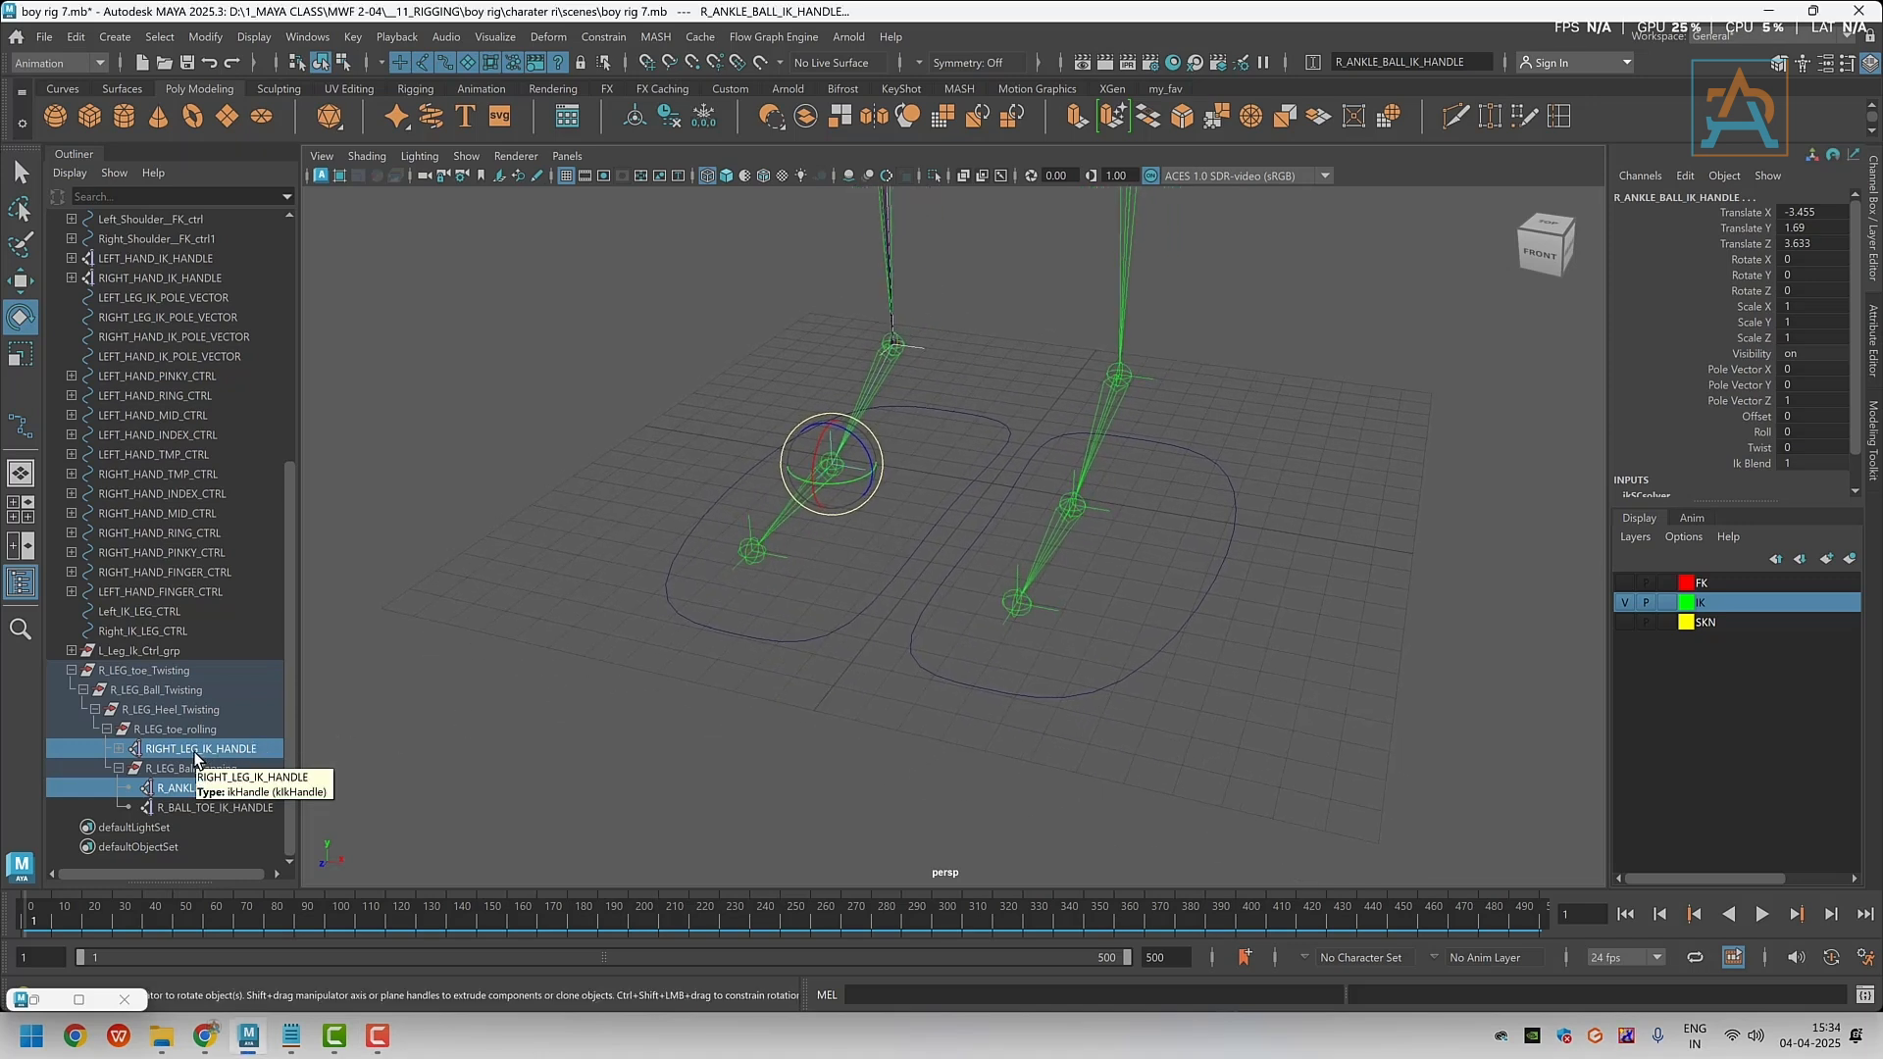
left_click(196, 752)
left_click(213, 789, "ctrl")
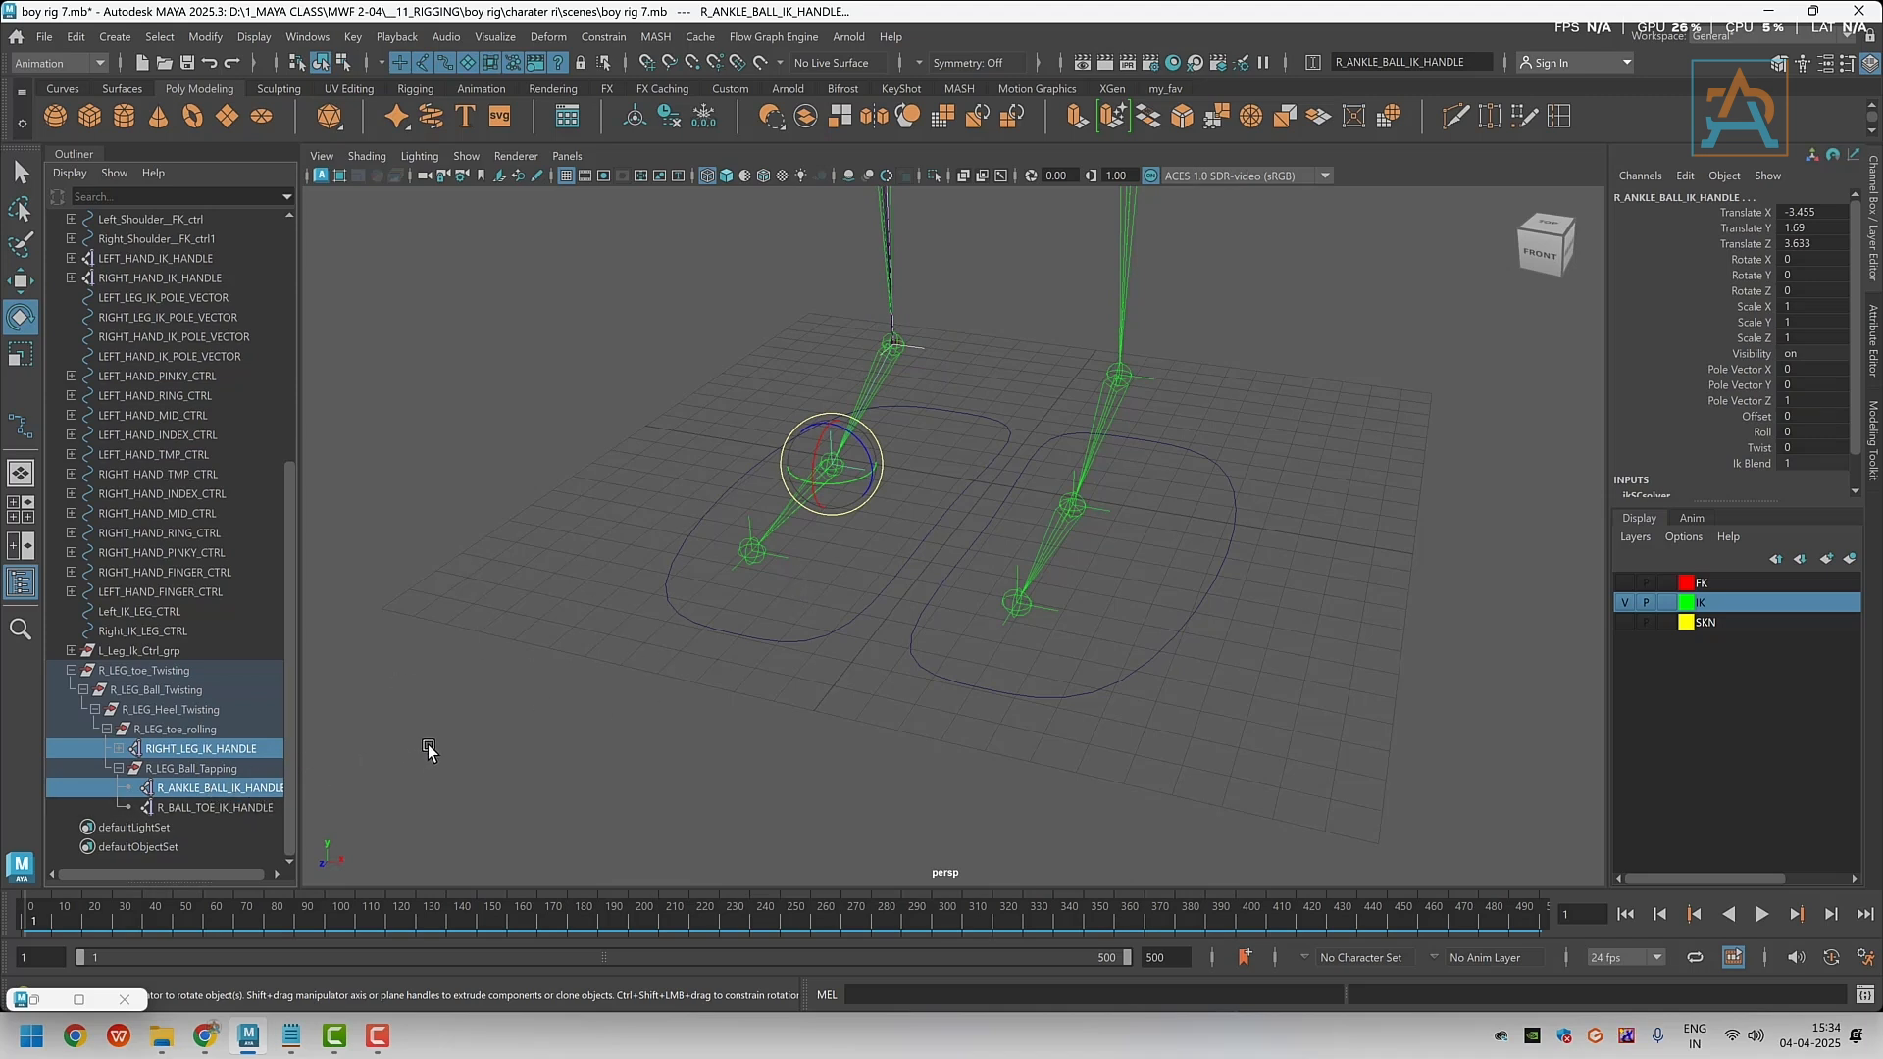
key("ctrl+g")
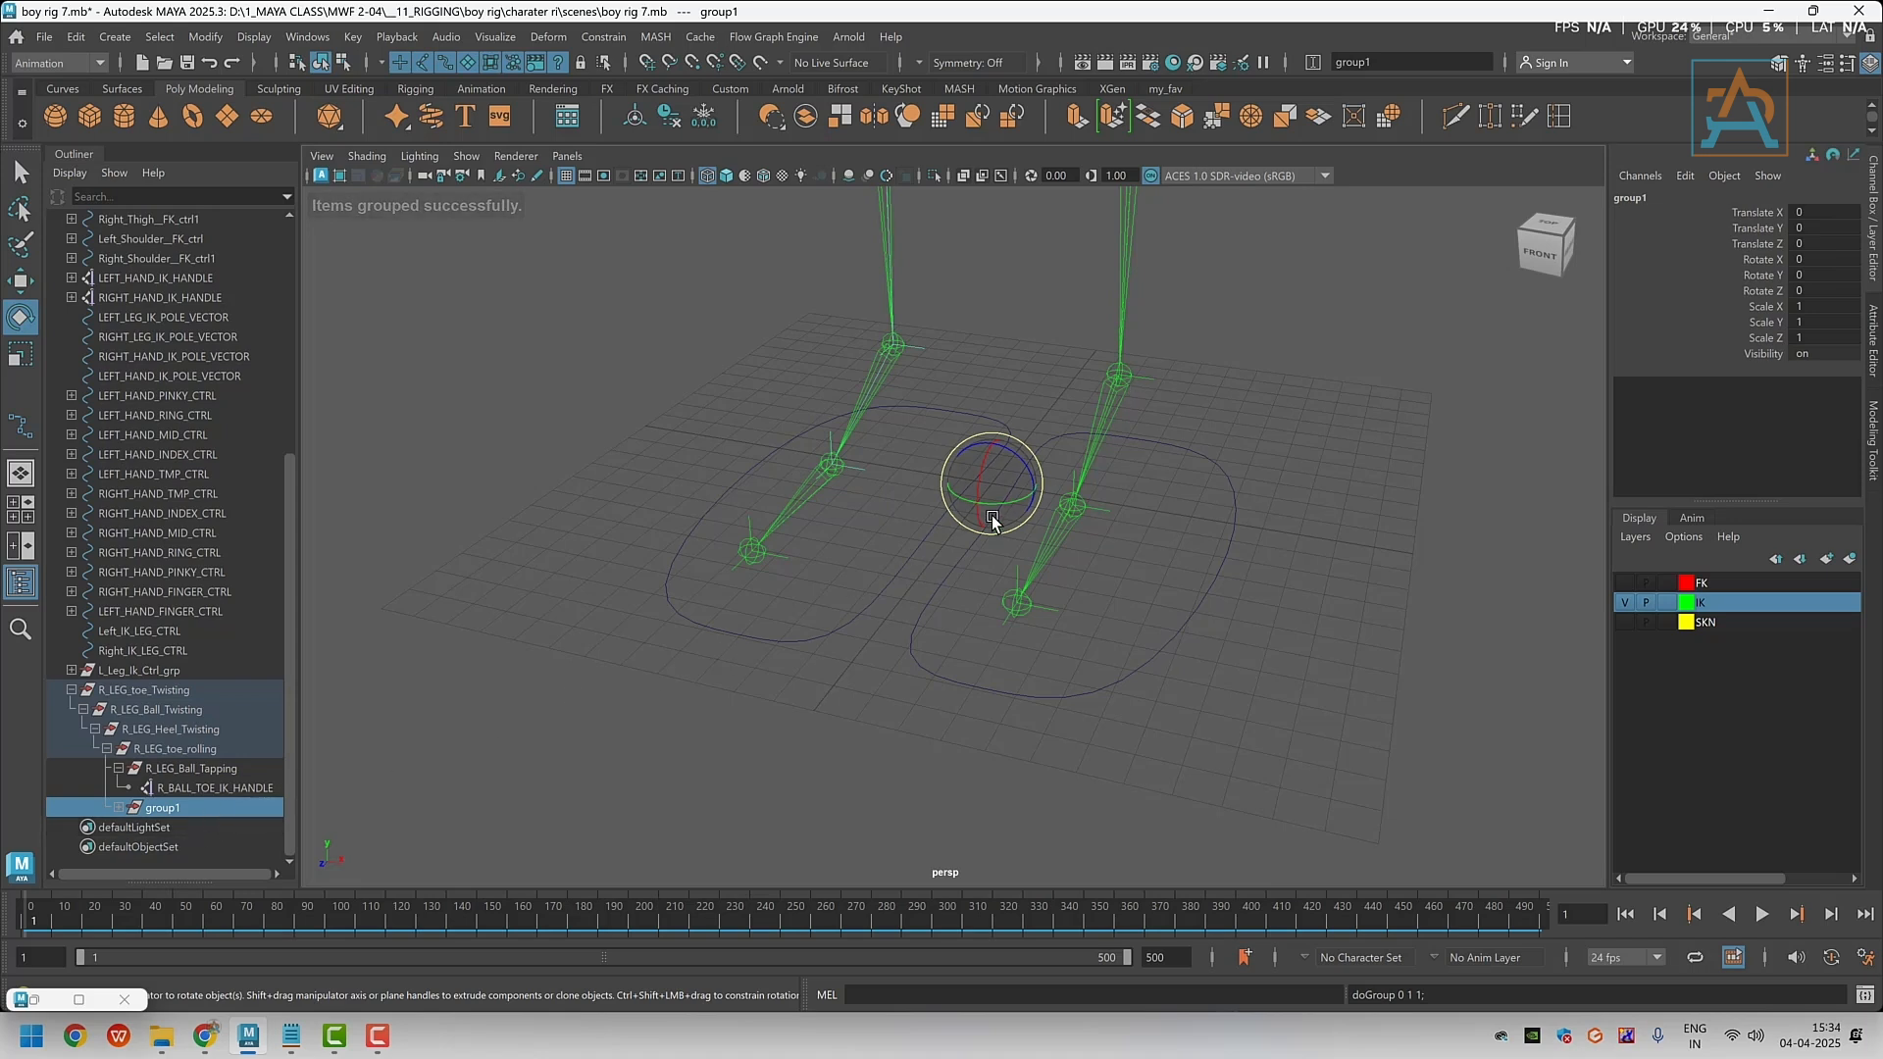
Snap the new IK handle group's pivot to the ball joint of the right foot
key("d")
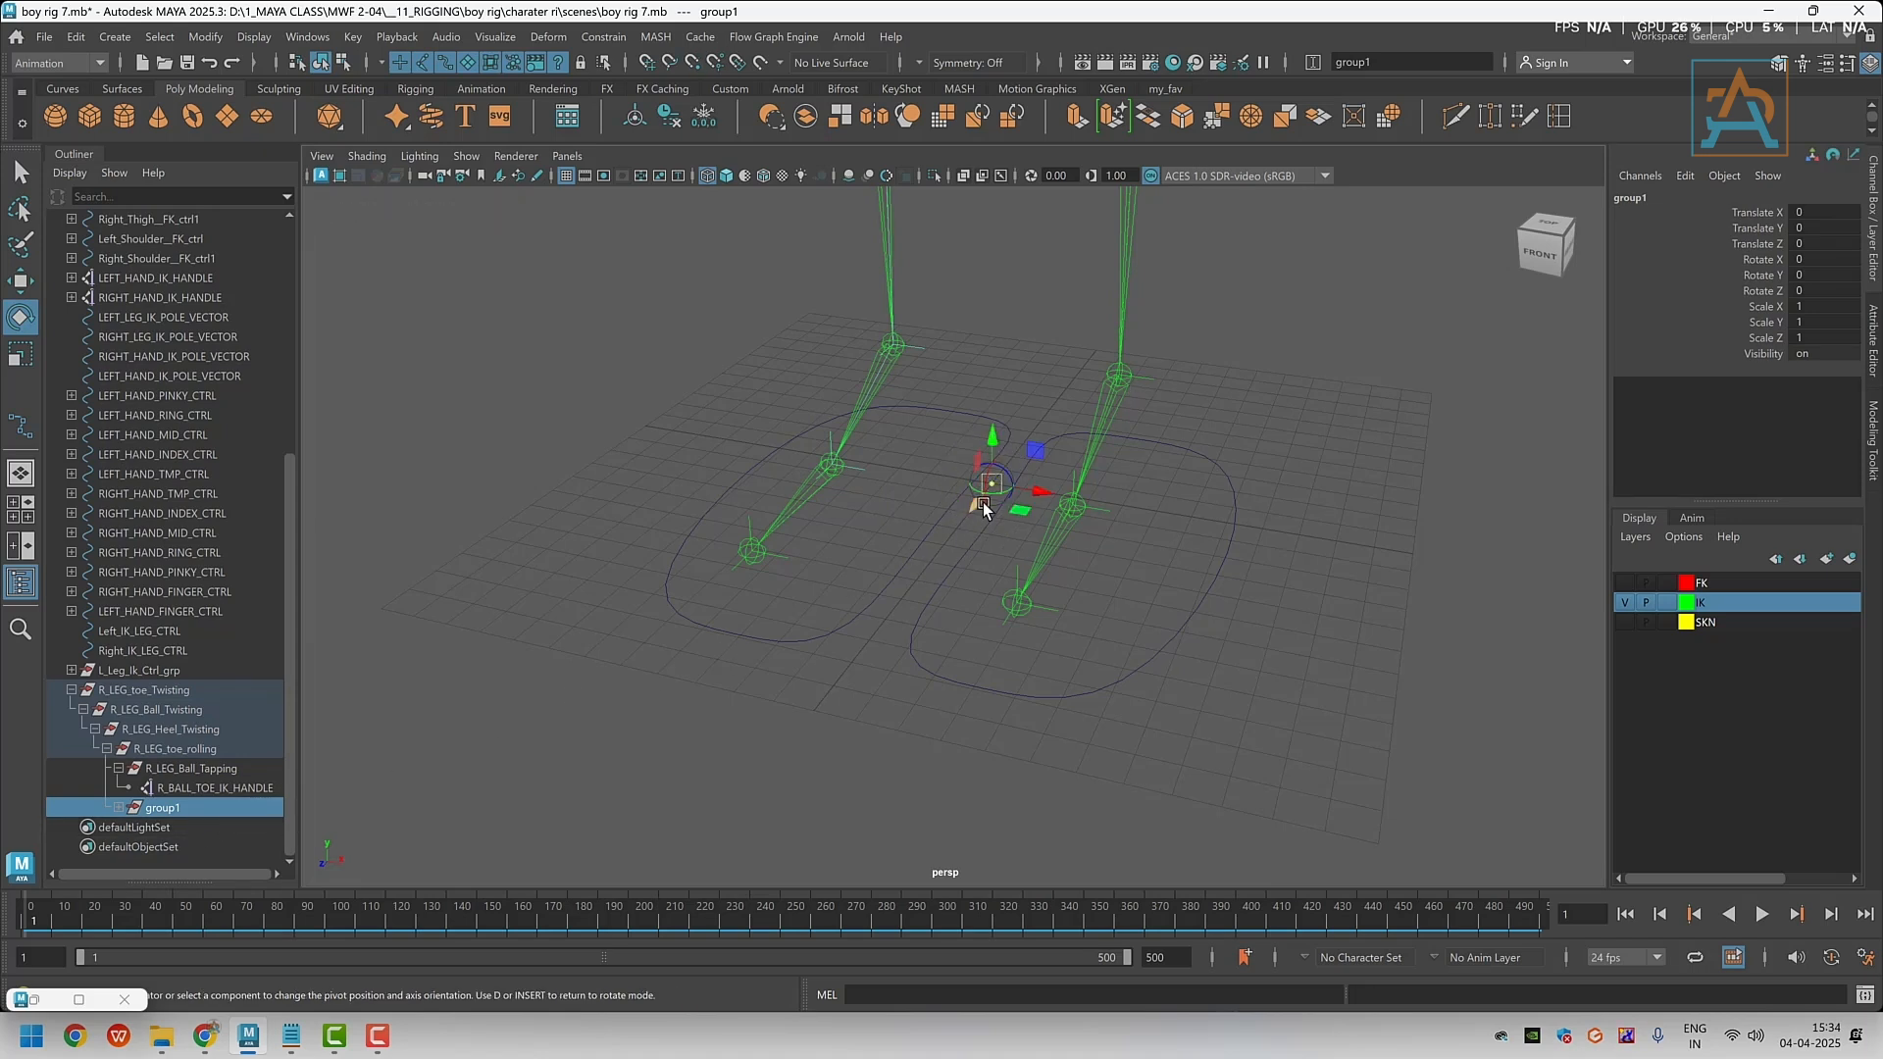
key("v")
left_click_drag(986, 495, 829, 480)
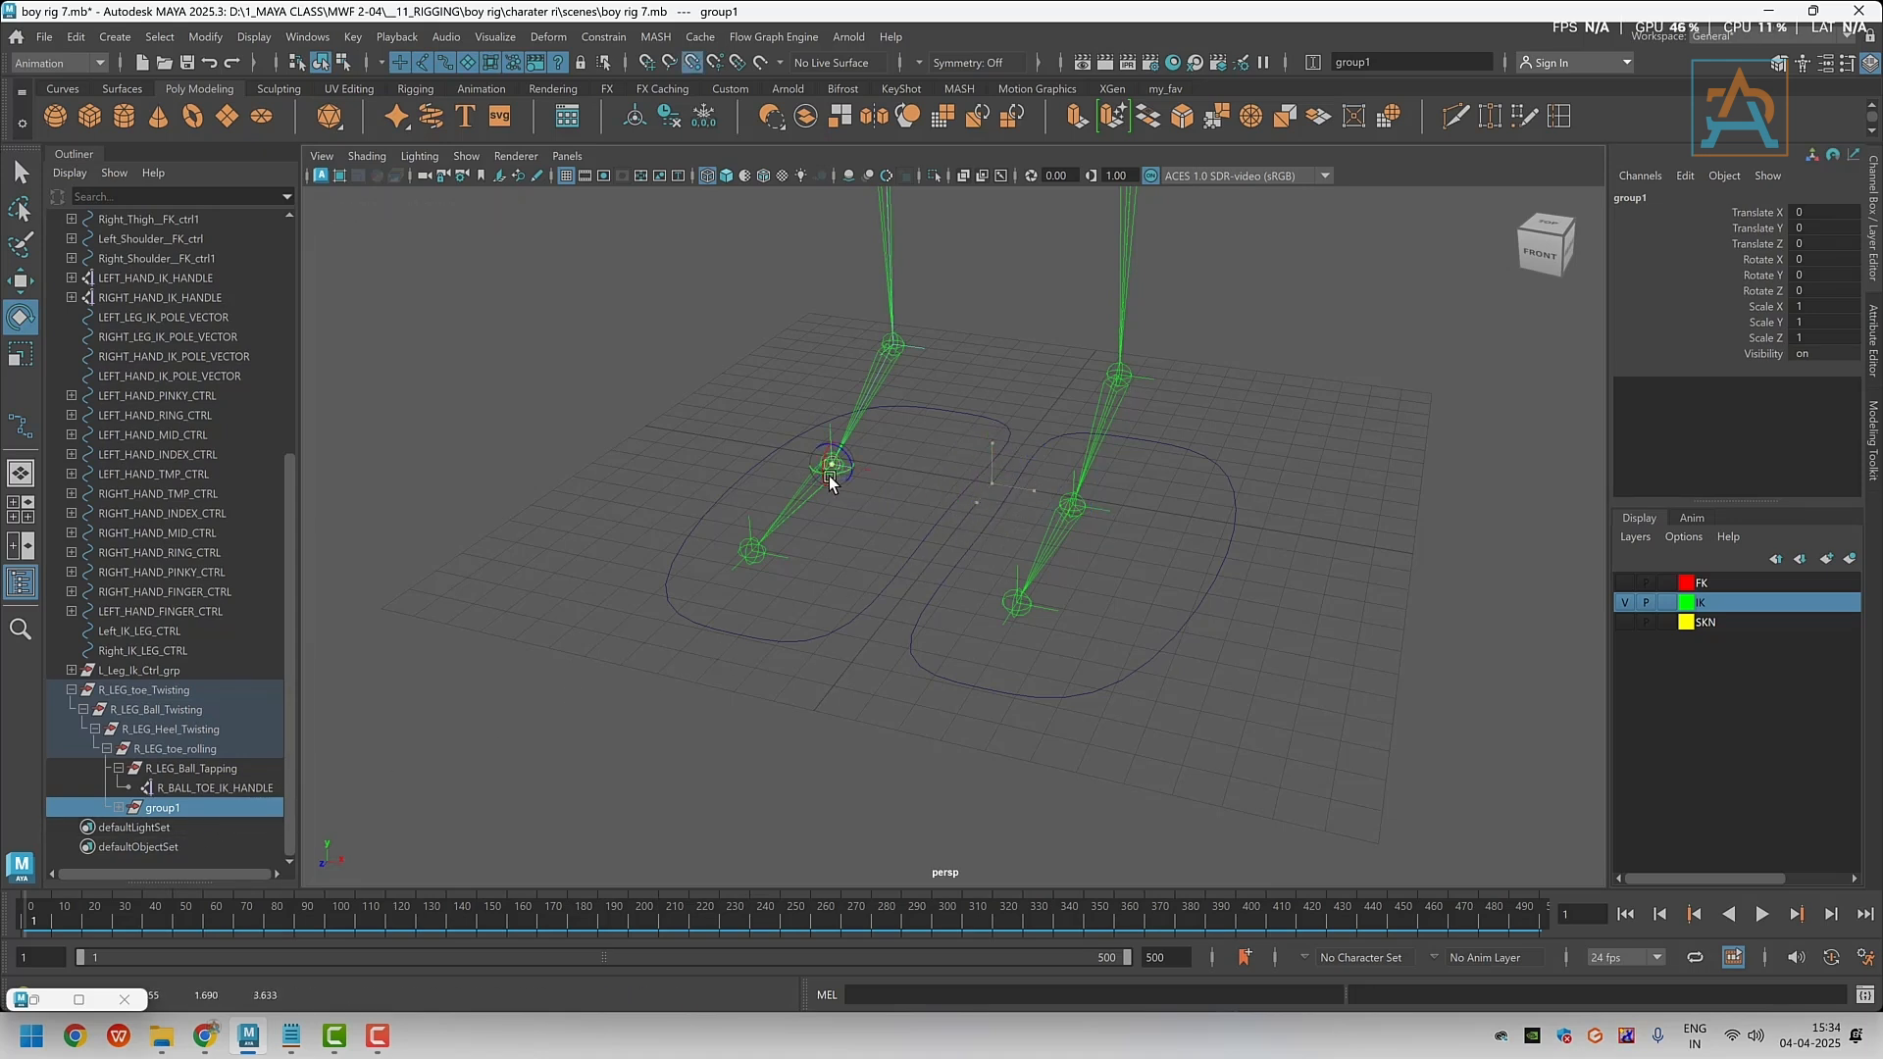
key("e")
Rename the new IK handle group as R_leg_front_Rolling
double_click(163, 808)
type("R_leg_front_Rolling")
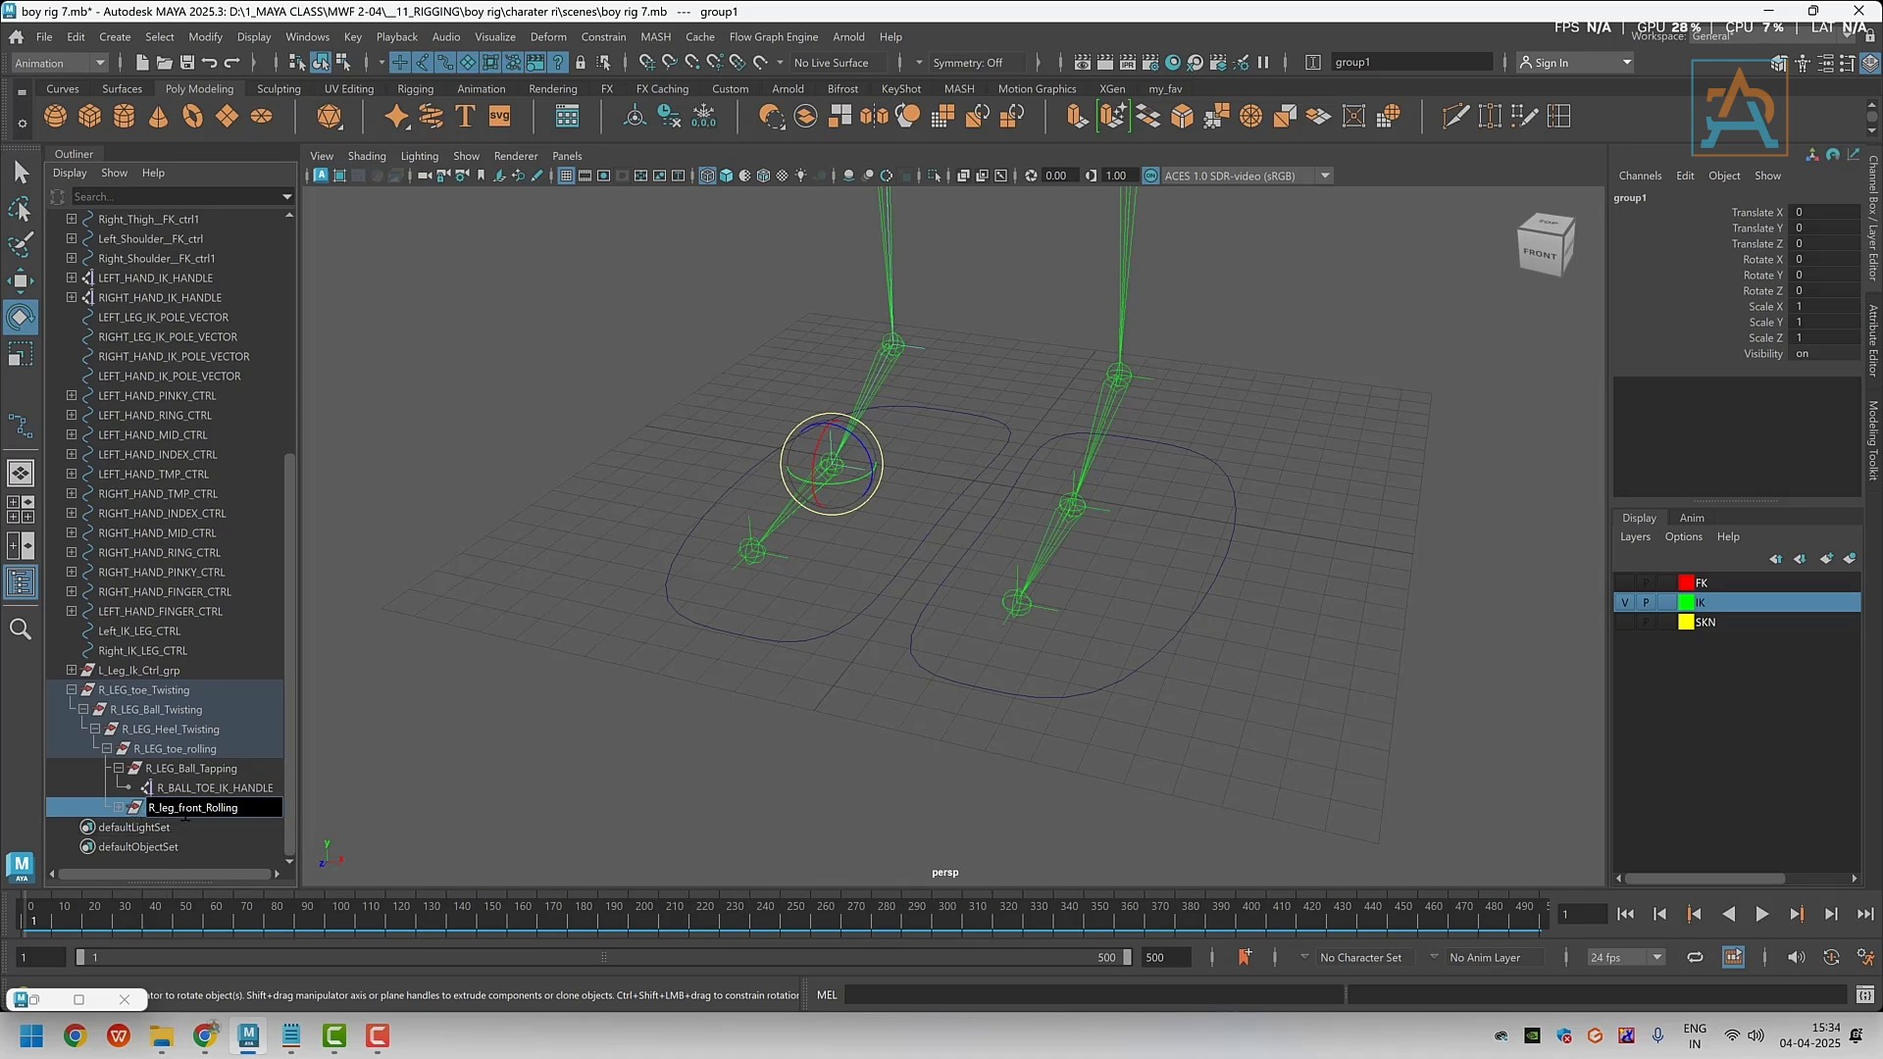
key("Return")
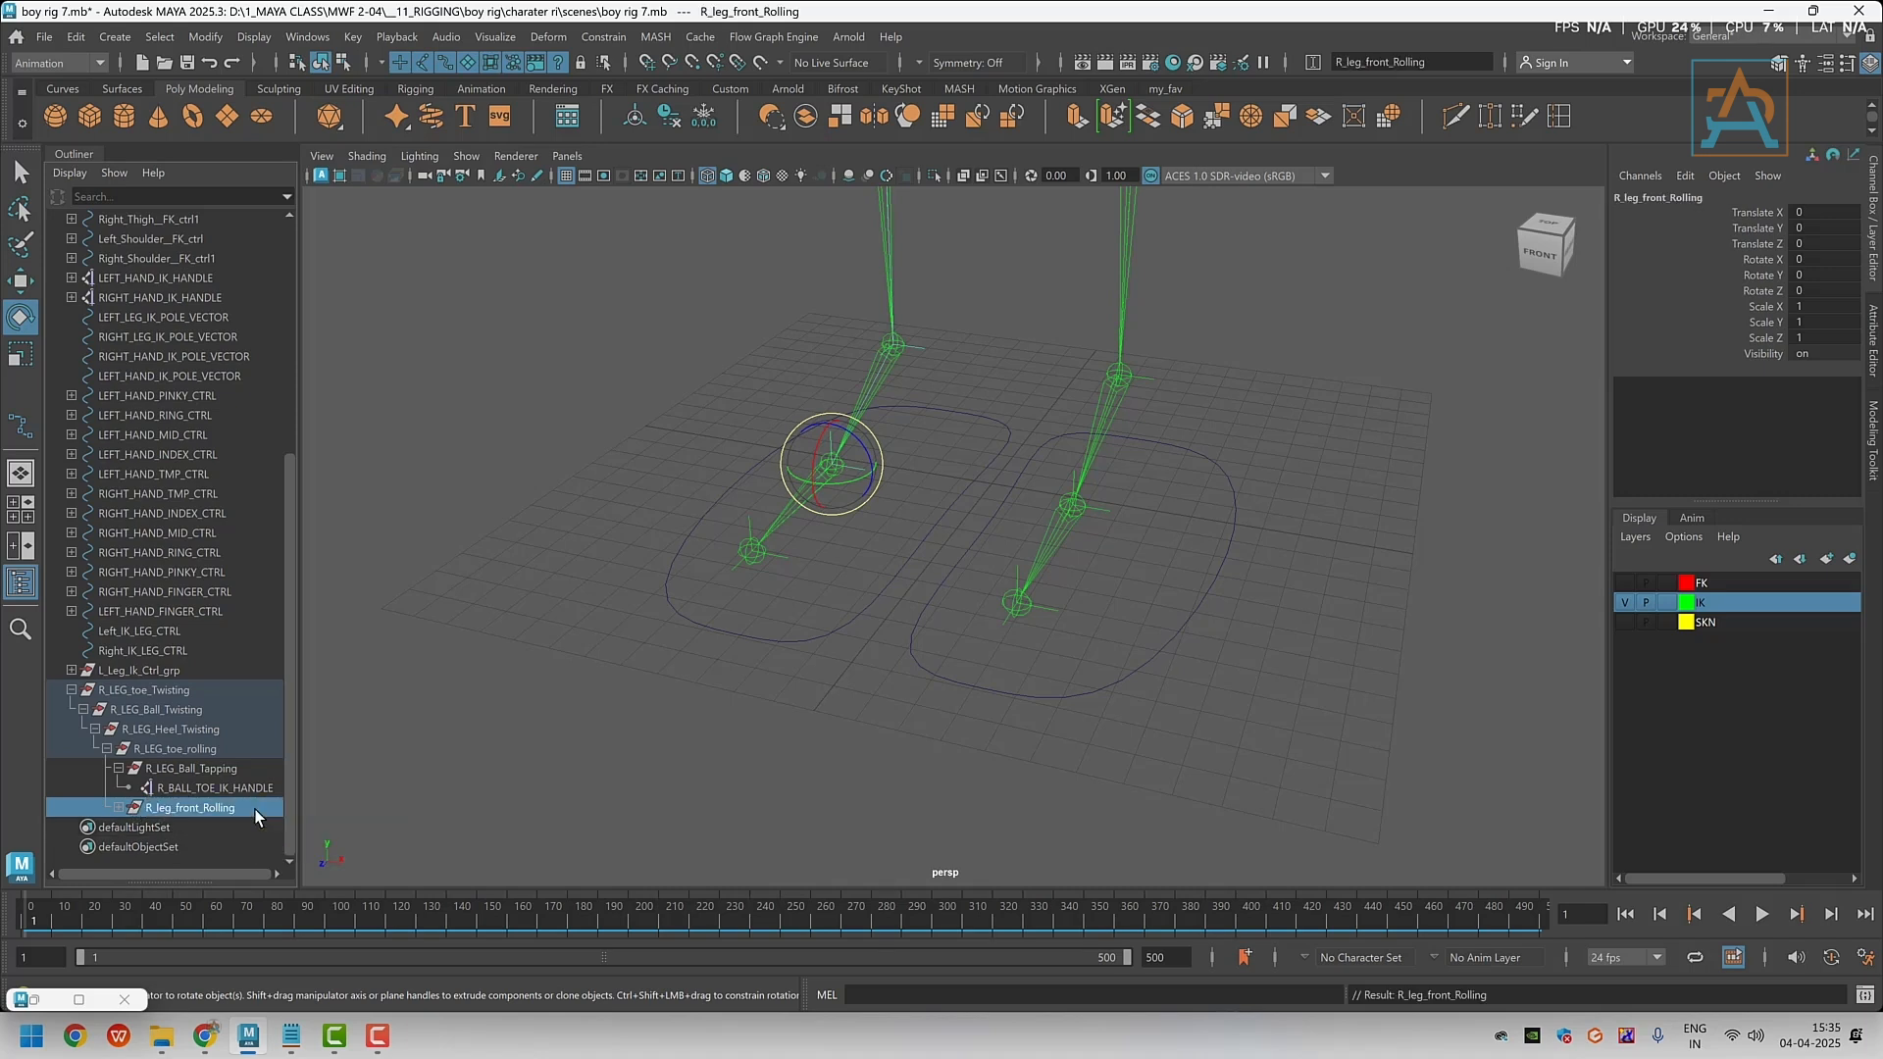
Group R_LEG_toe_Twisting under a new parent group and name that group R_leg_Back_Rolling
left_click_drag(579, 694, 573, 703, "alt")
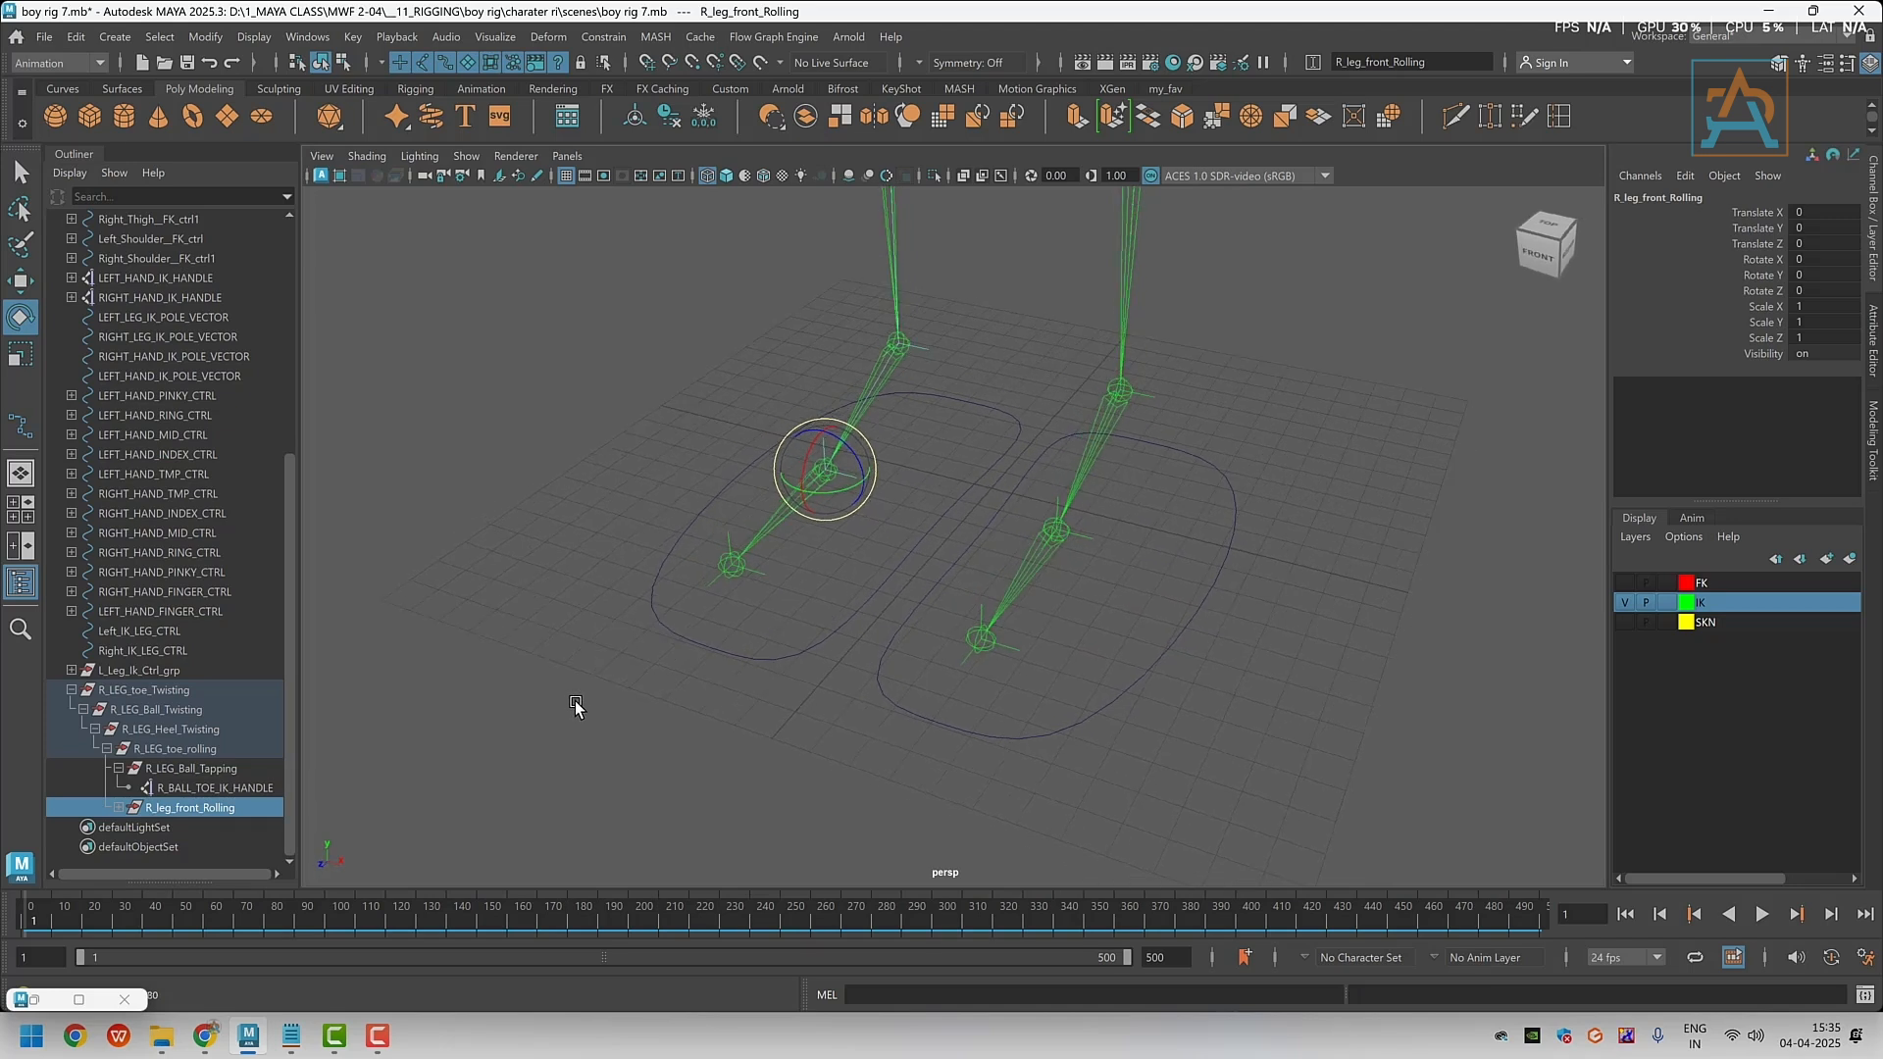
left_click(159, 692)
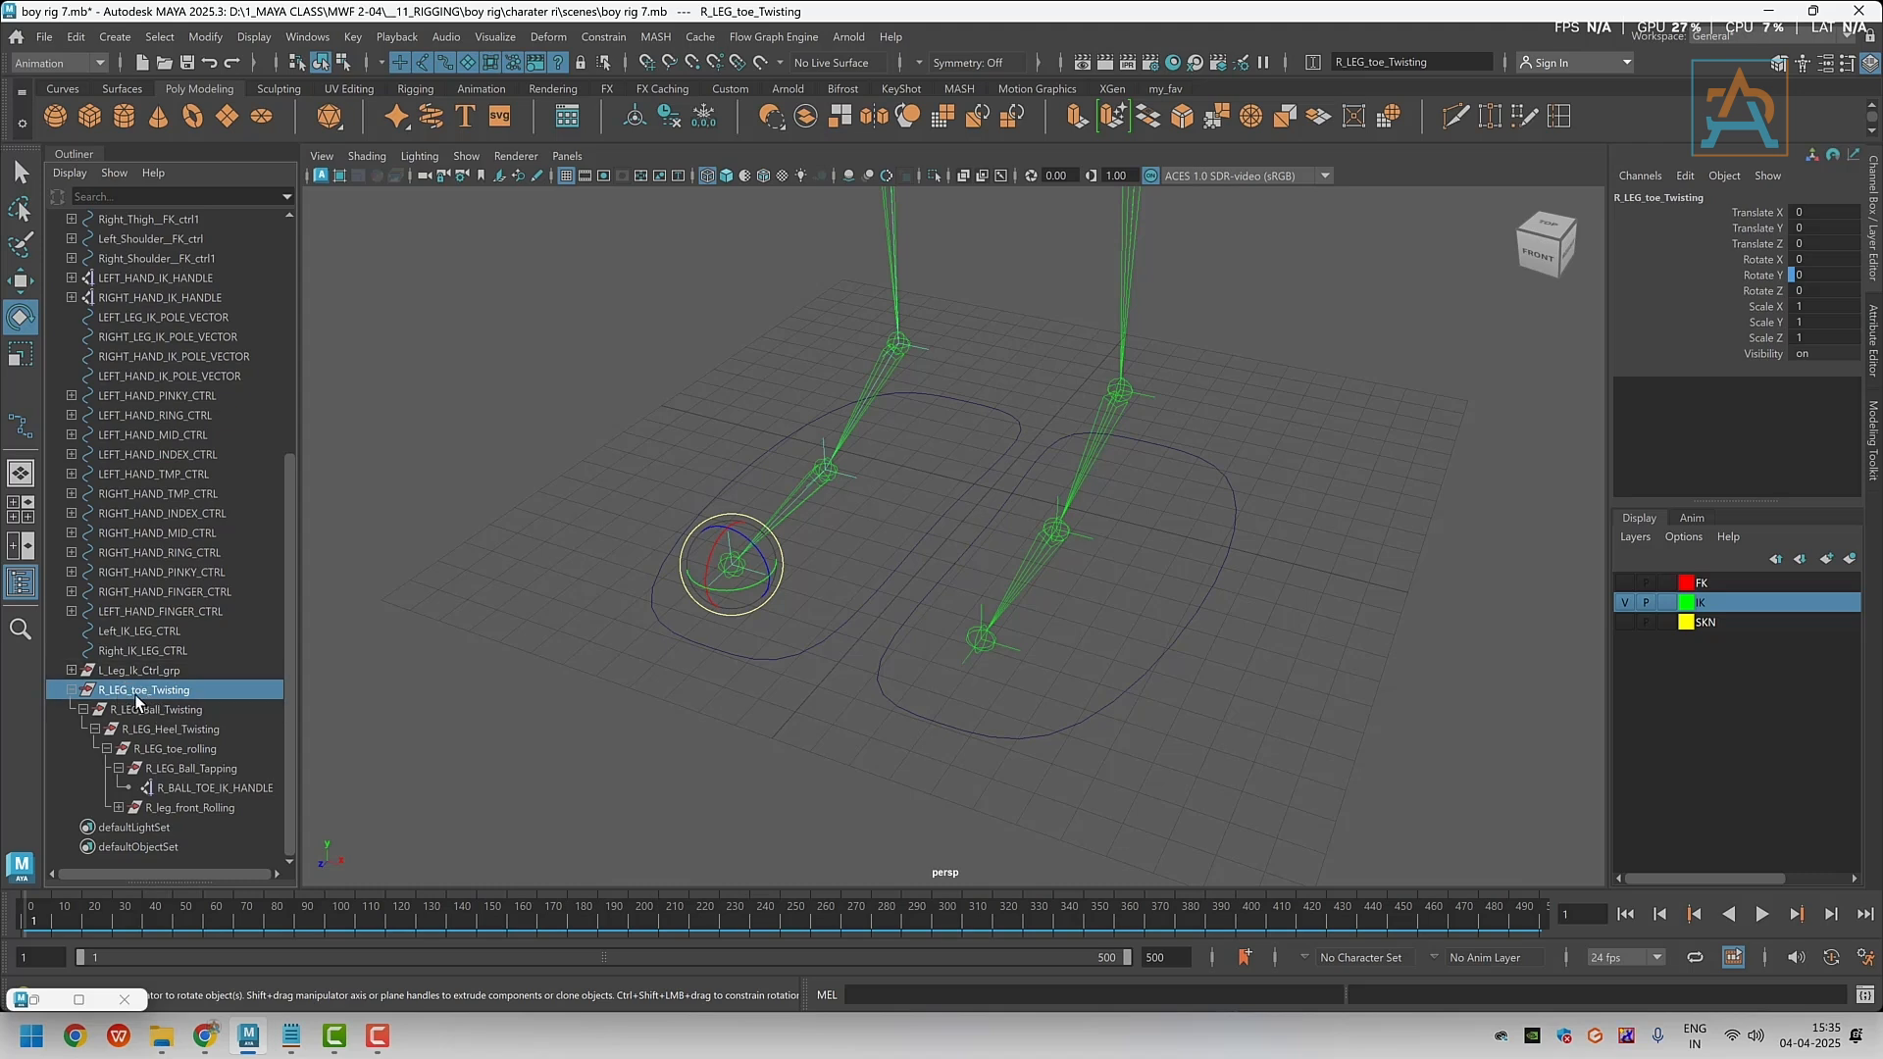
middle_click_drag(756, 580, 702, 718, "alt")
key("ctrl+g")
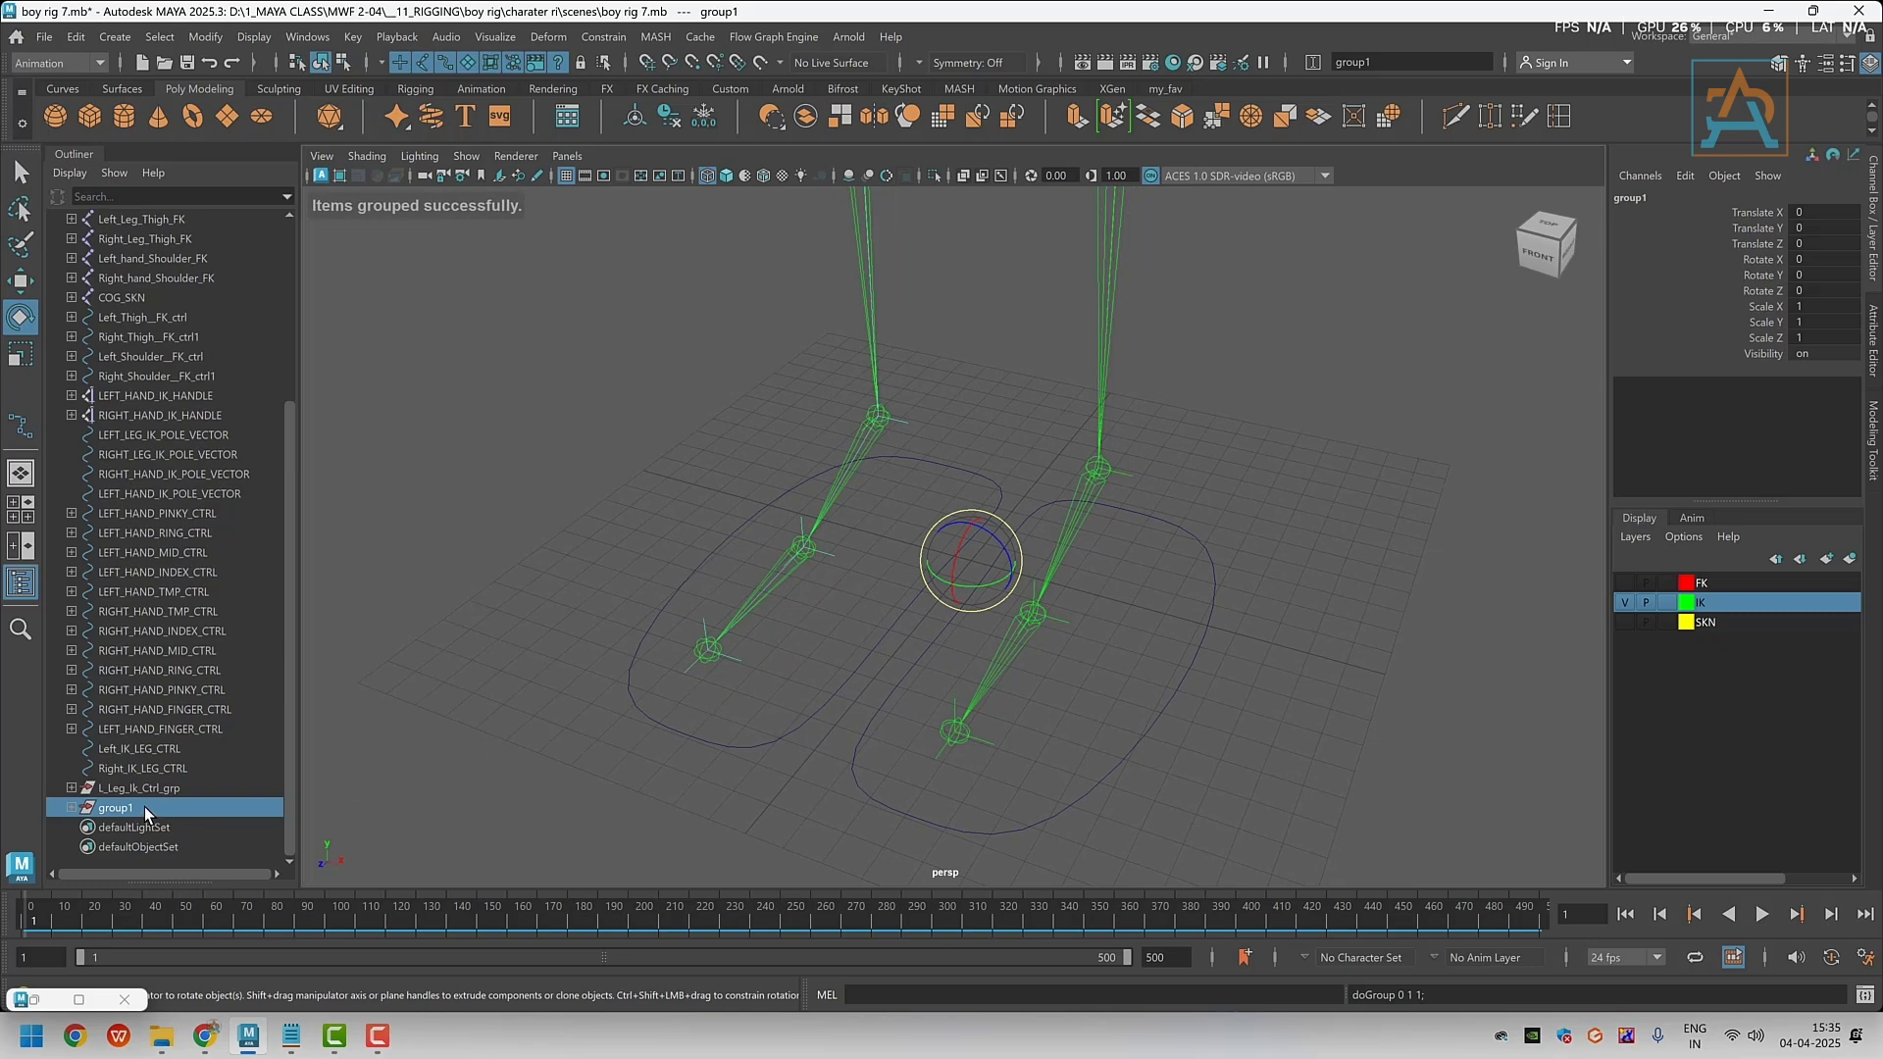
left_click_drag(769, 723, 785, 660, "alt")
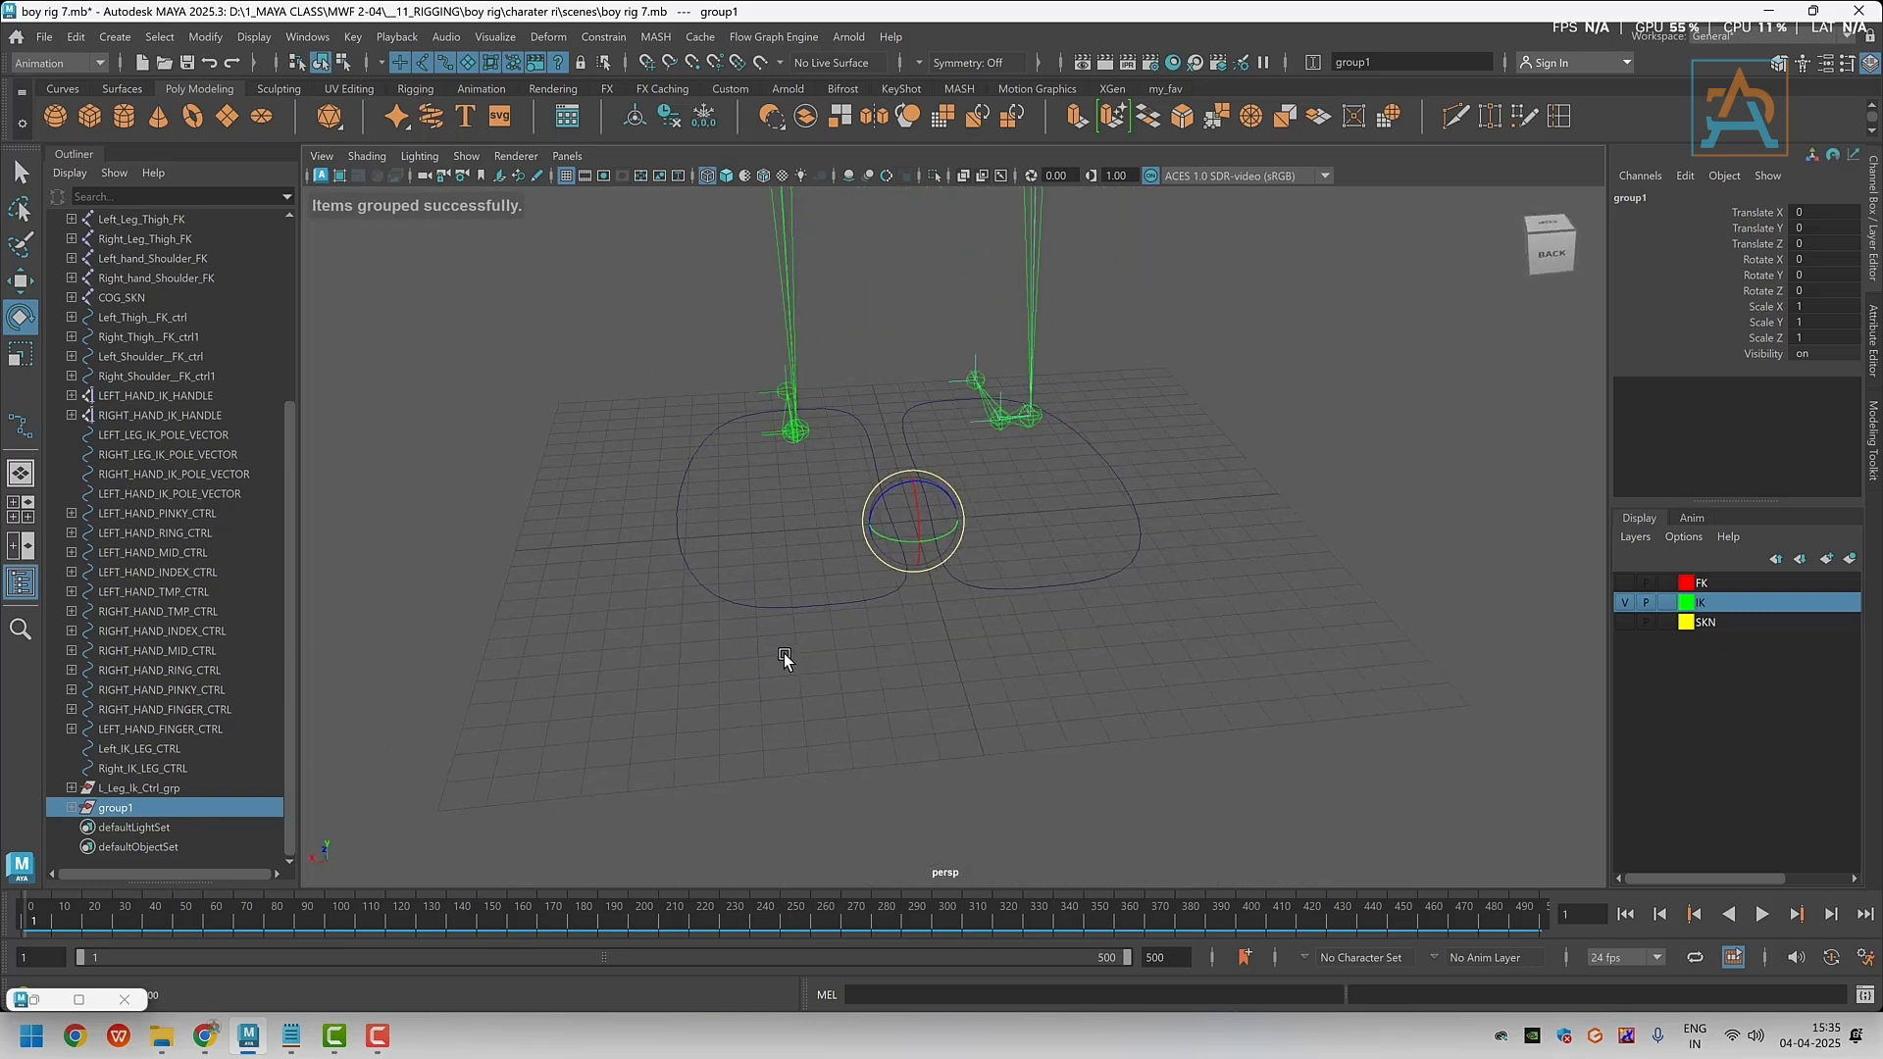
double_click(143, 814)
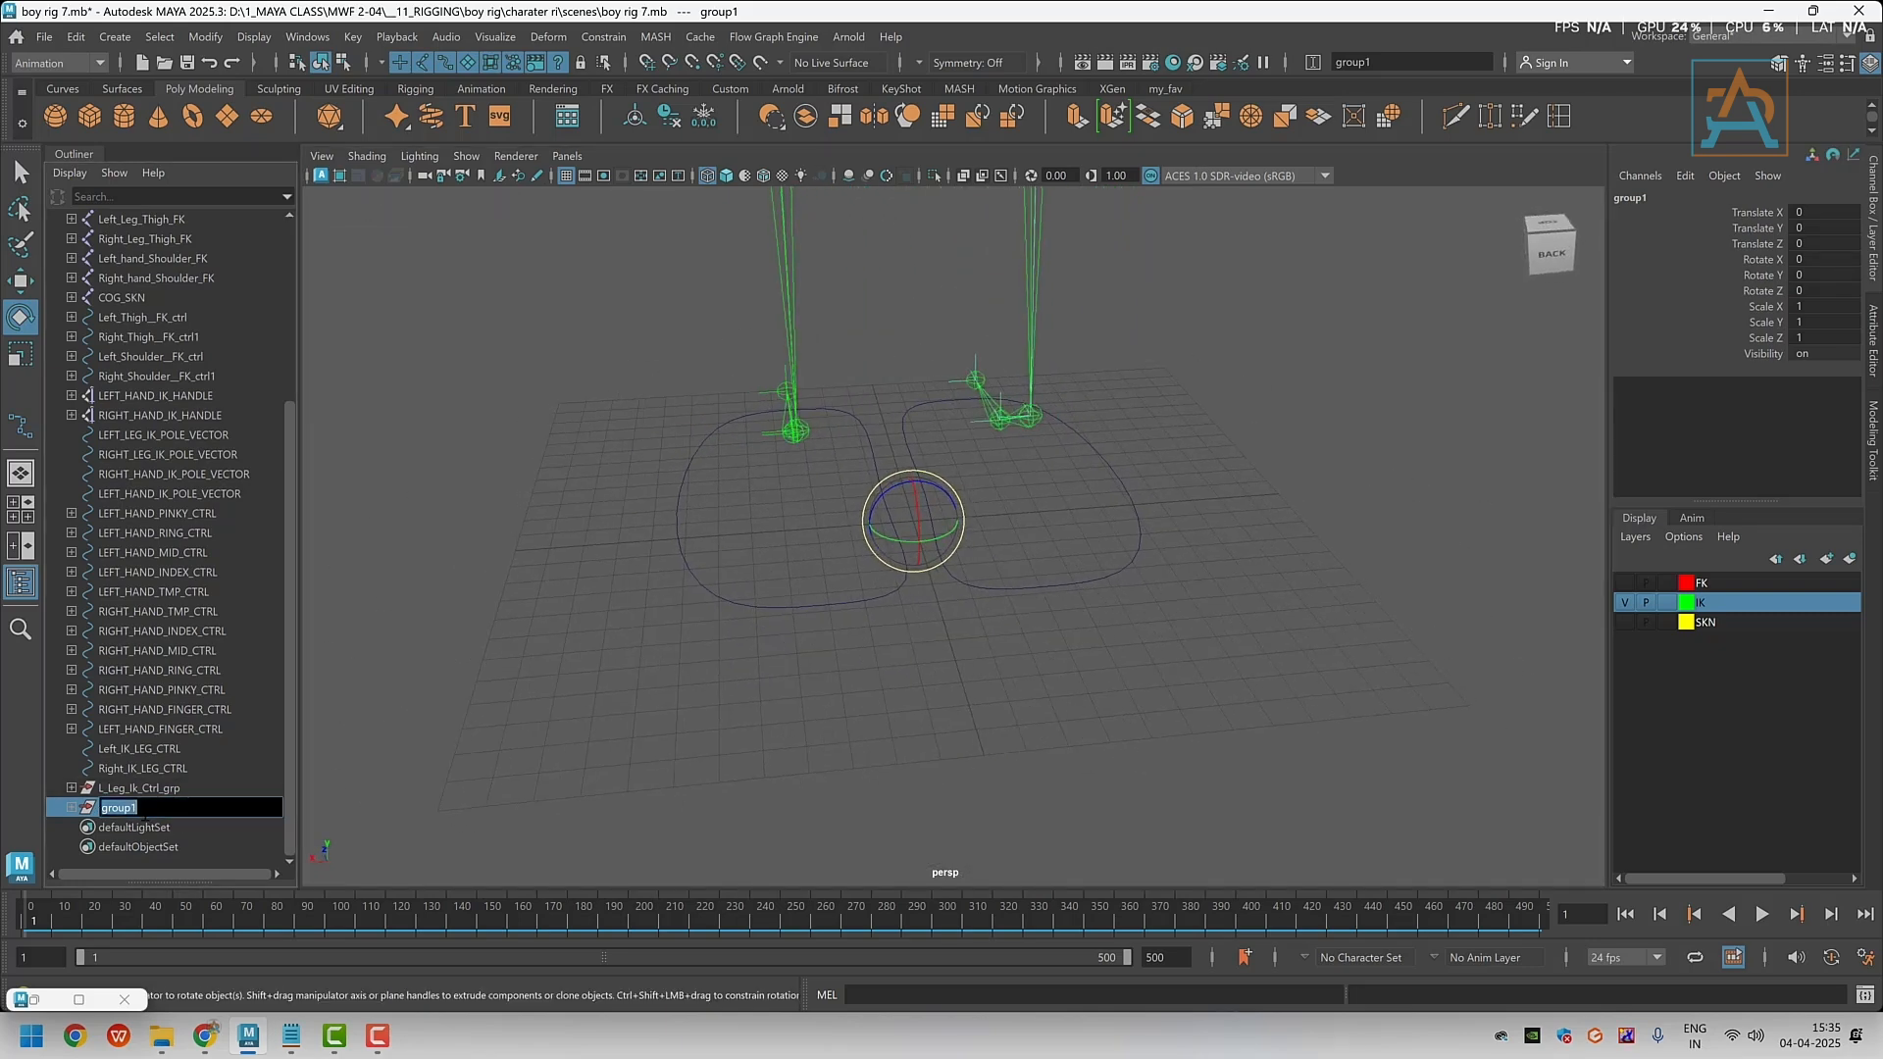
type("R_leg_front_Rolling")
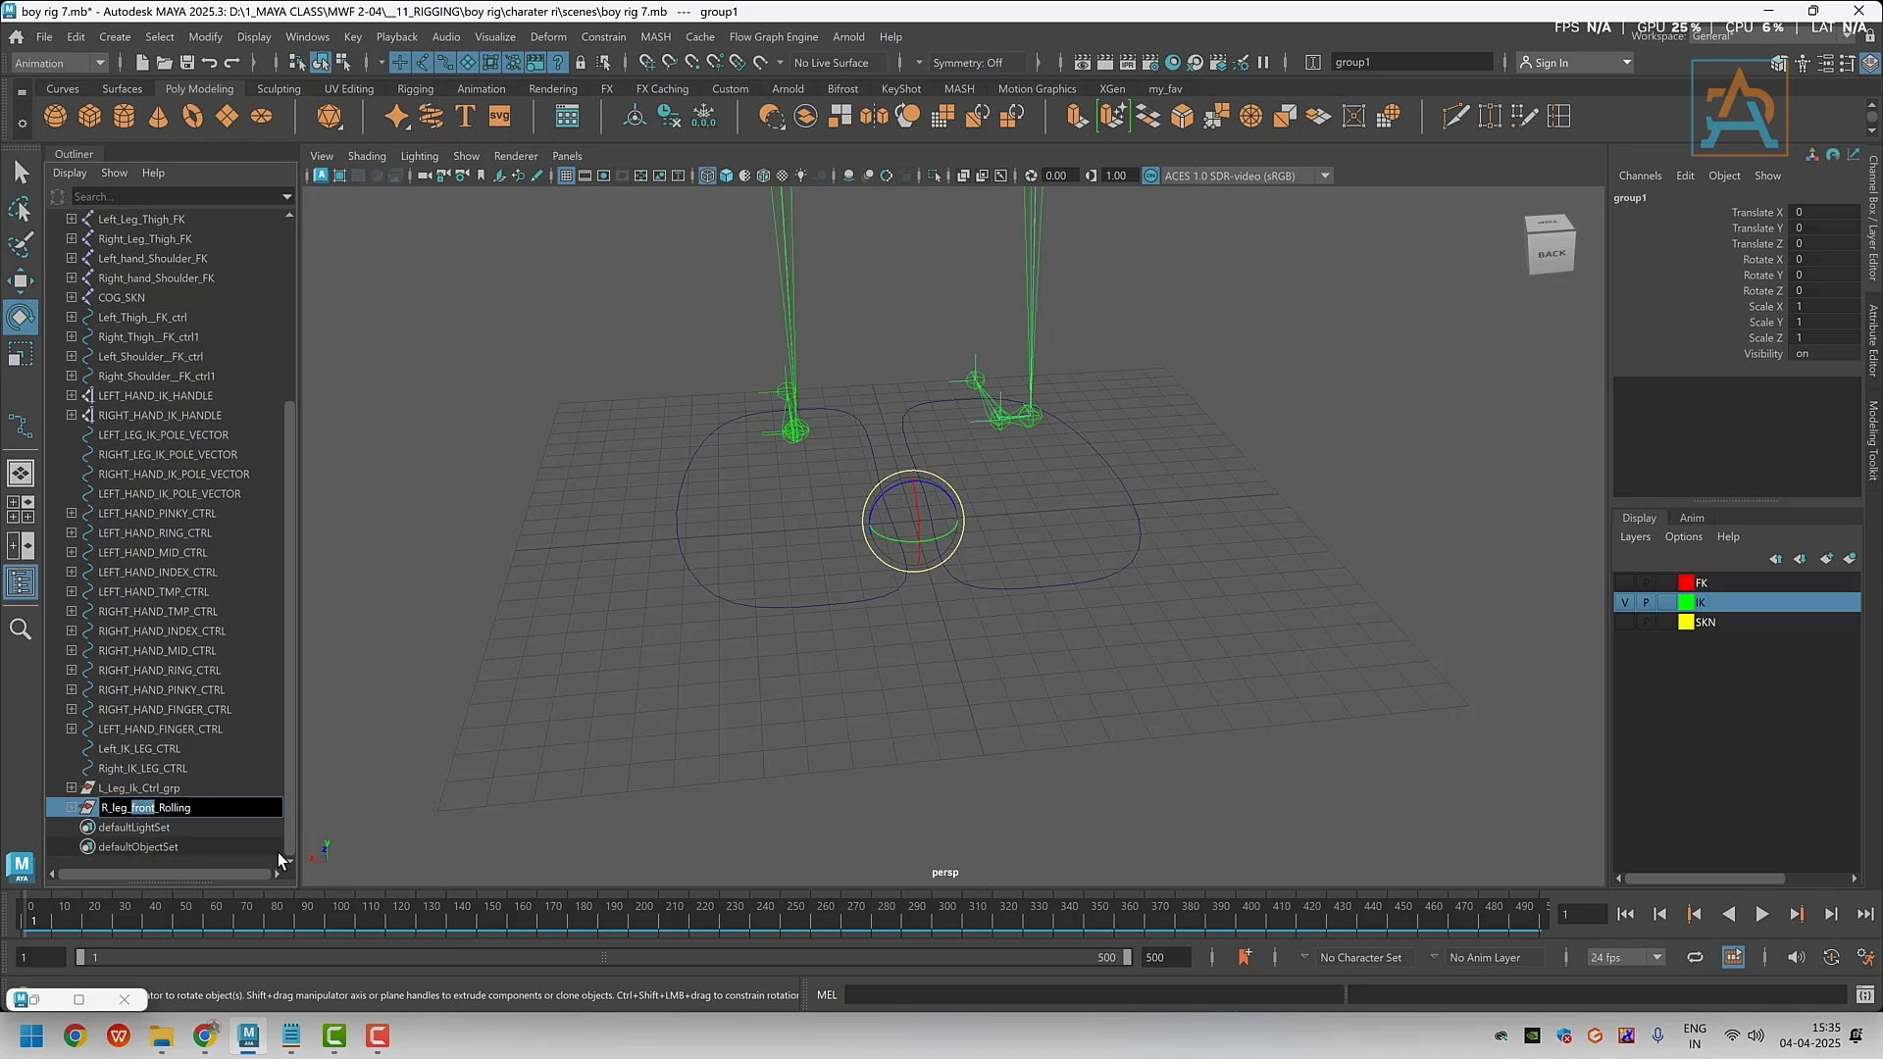
type("Back")
key("Return")
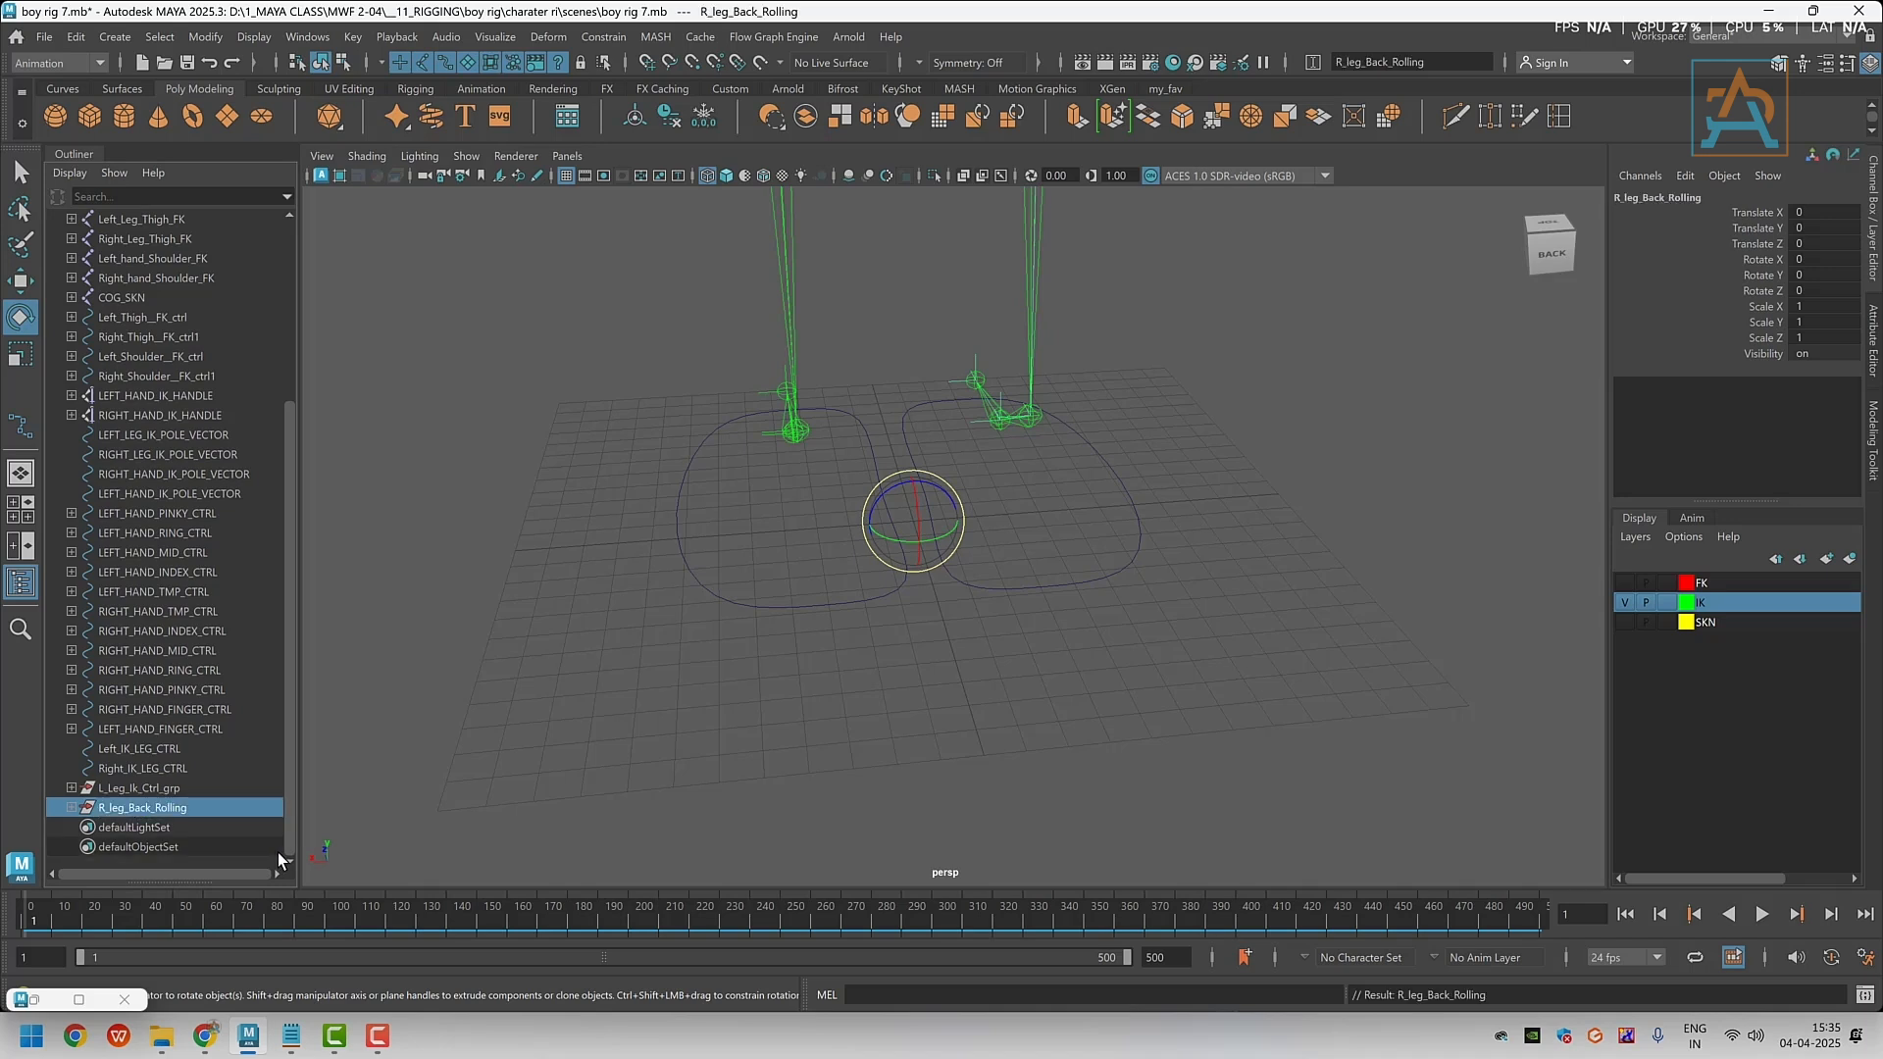
Unhide the character mesh so the right shoe can serve as a snapping reference
middle_click_drag(993, 558, 979, 614, "alt")
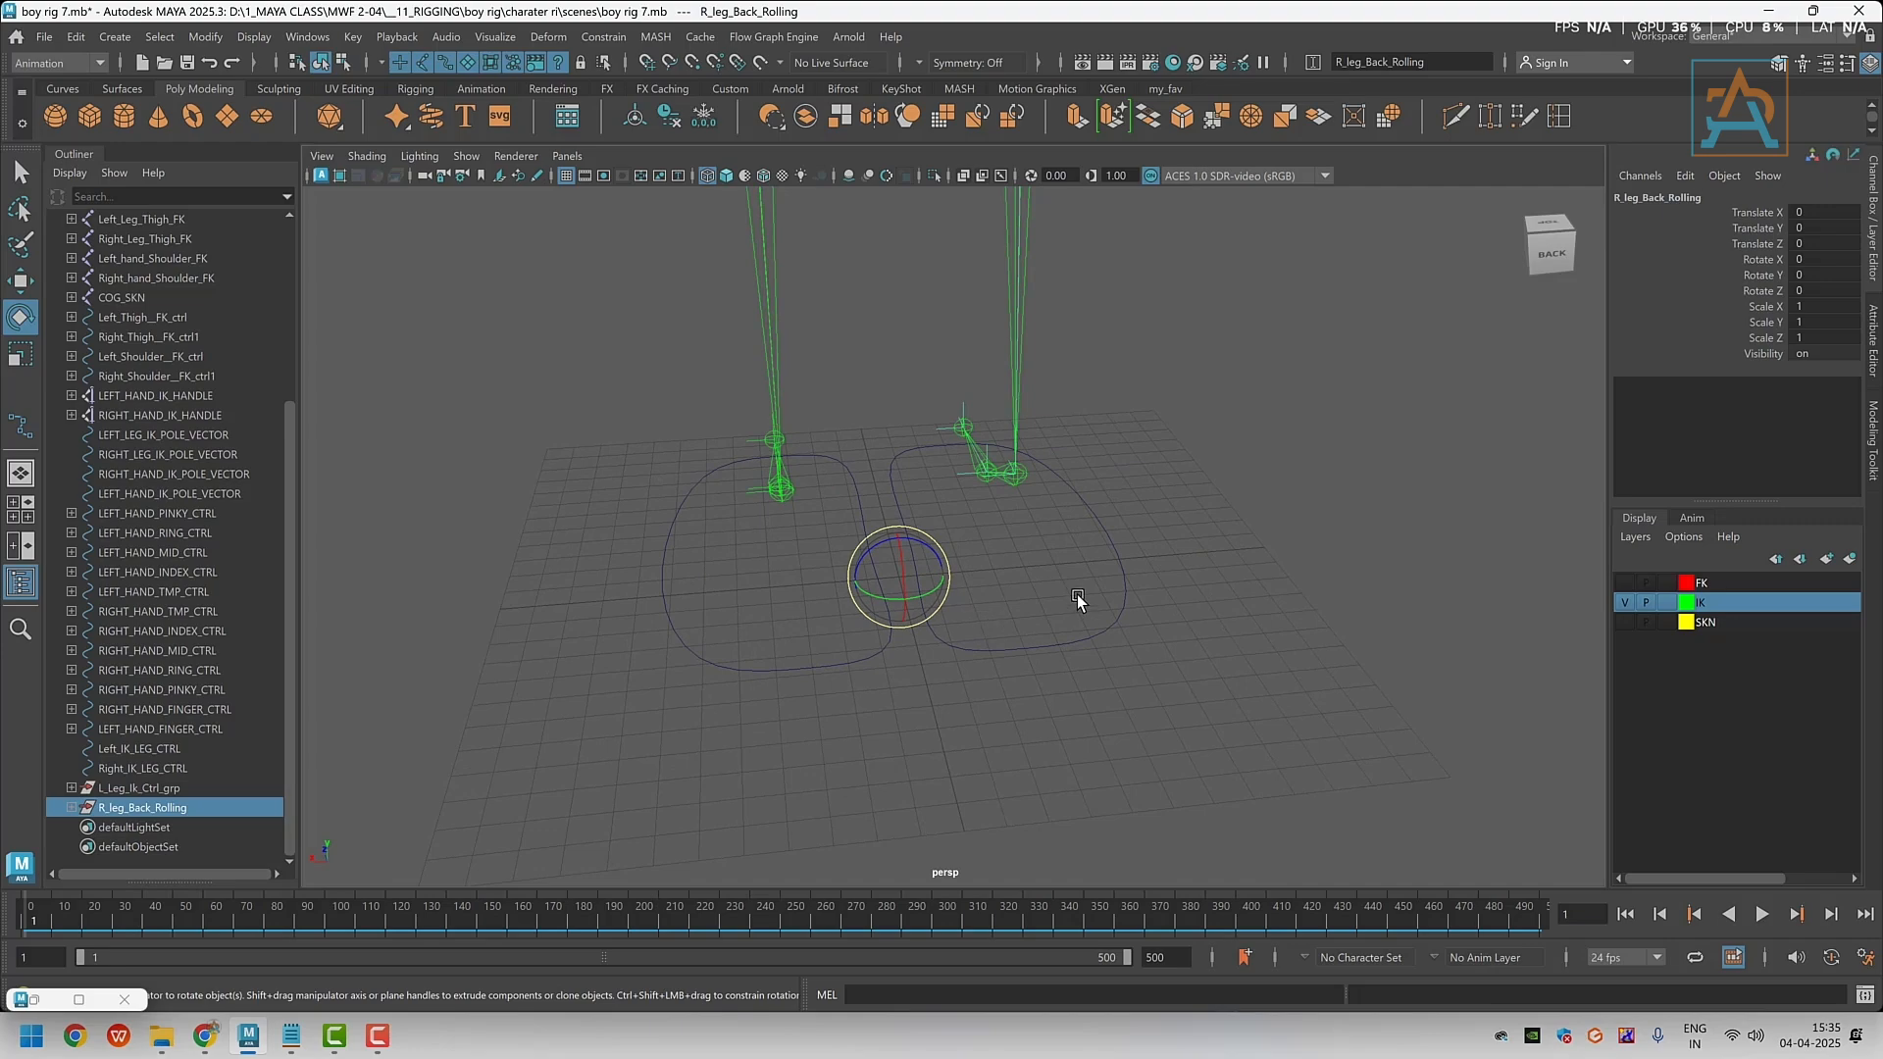
key("ctrl+shift+h")
scroll(1056, 667, "up", 6)
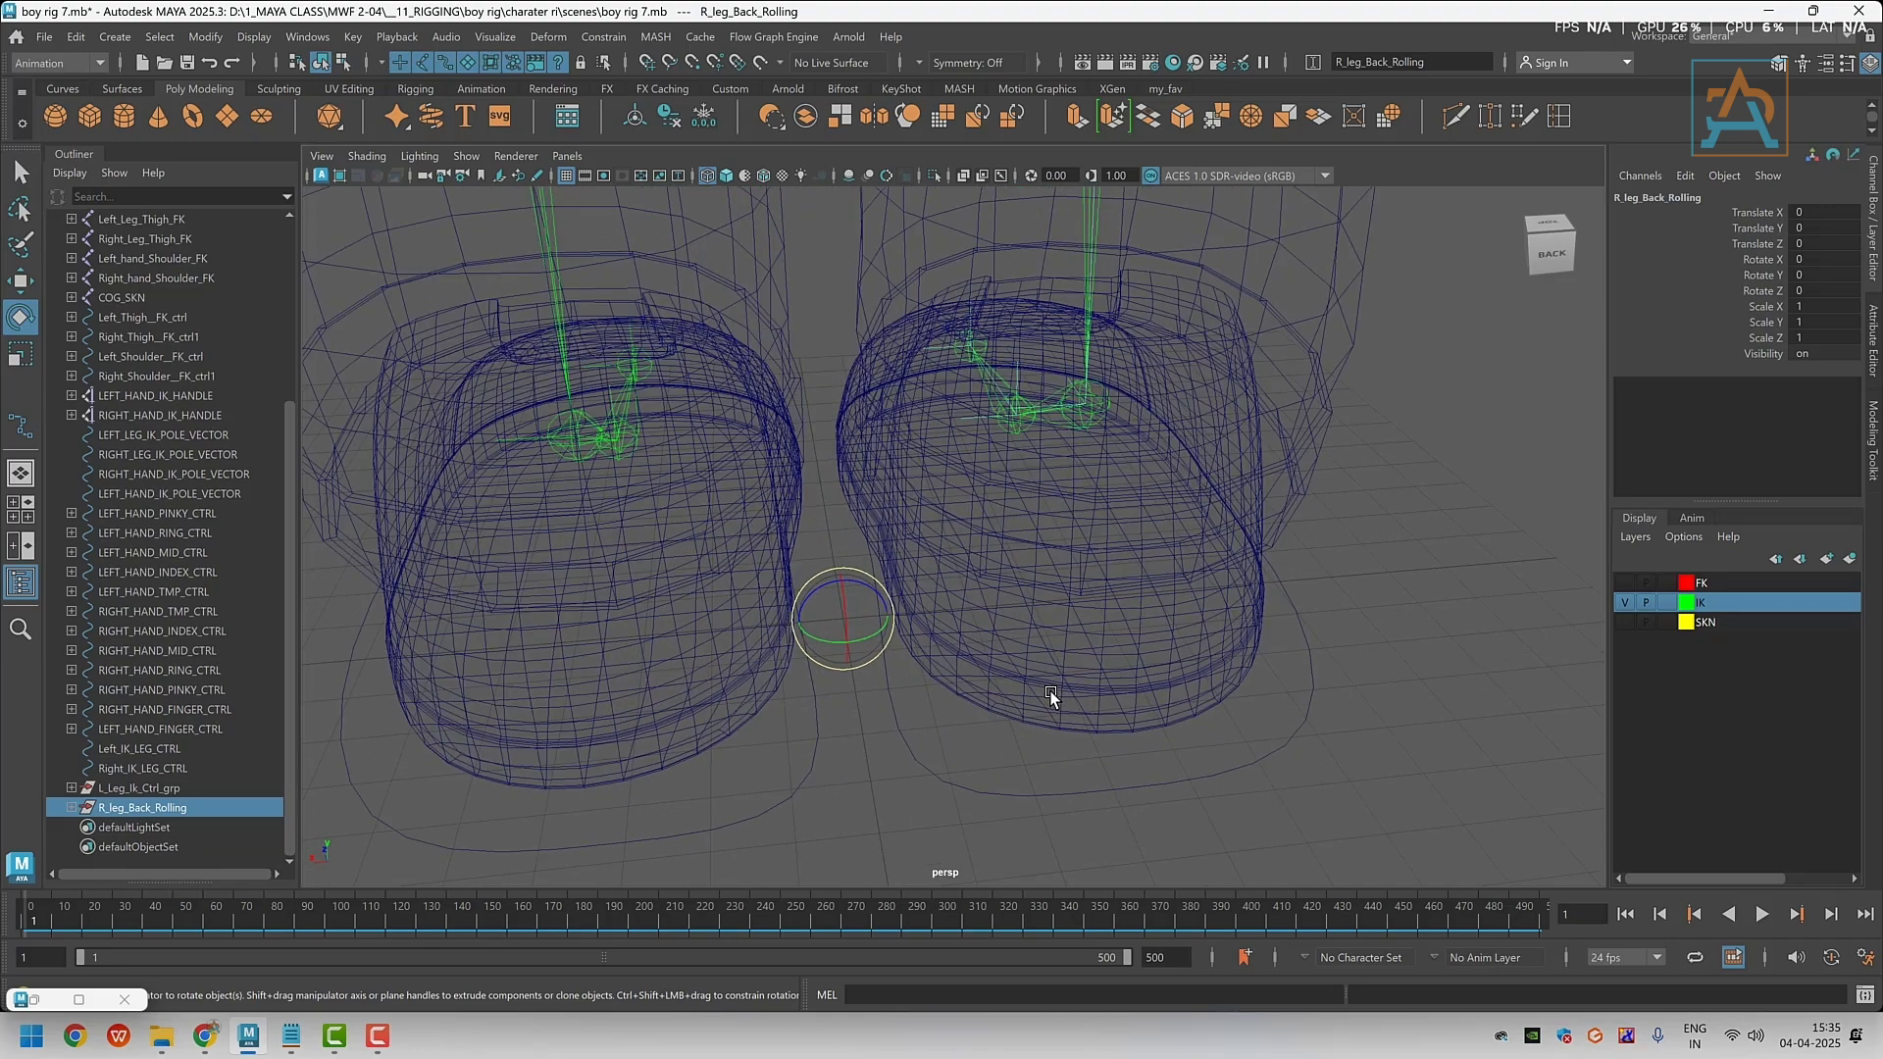
middle_click_drag(1051, 693, 1013, 614, "alt")
scroll(1013, 616, "up", 1)
Snap the pivot of R_leg_Back_Rolling to the back of the right shoe's heel
key("Insert")
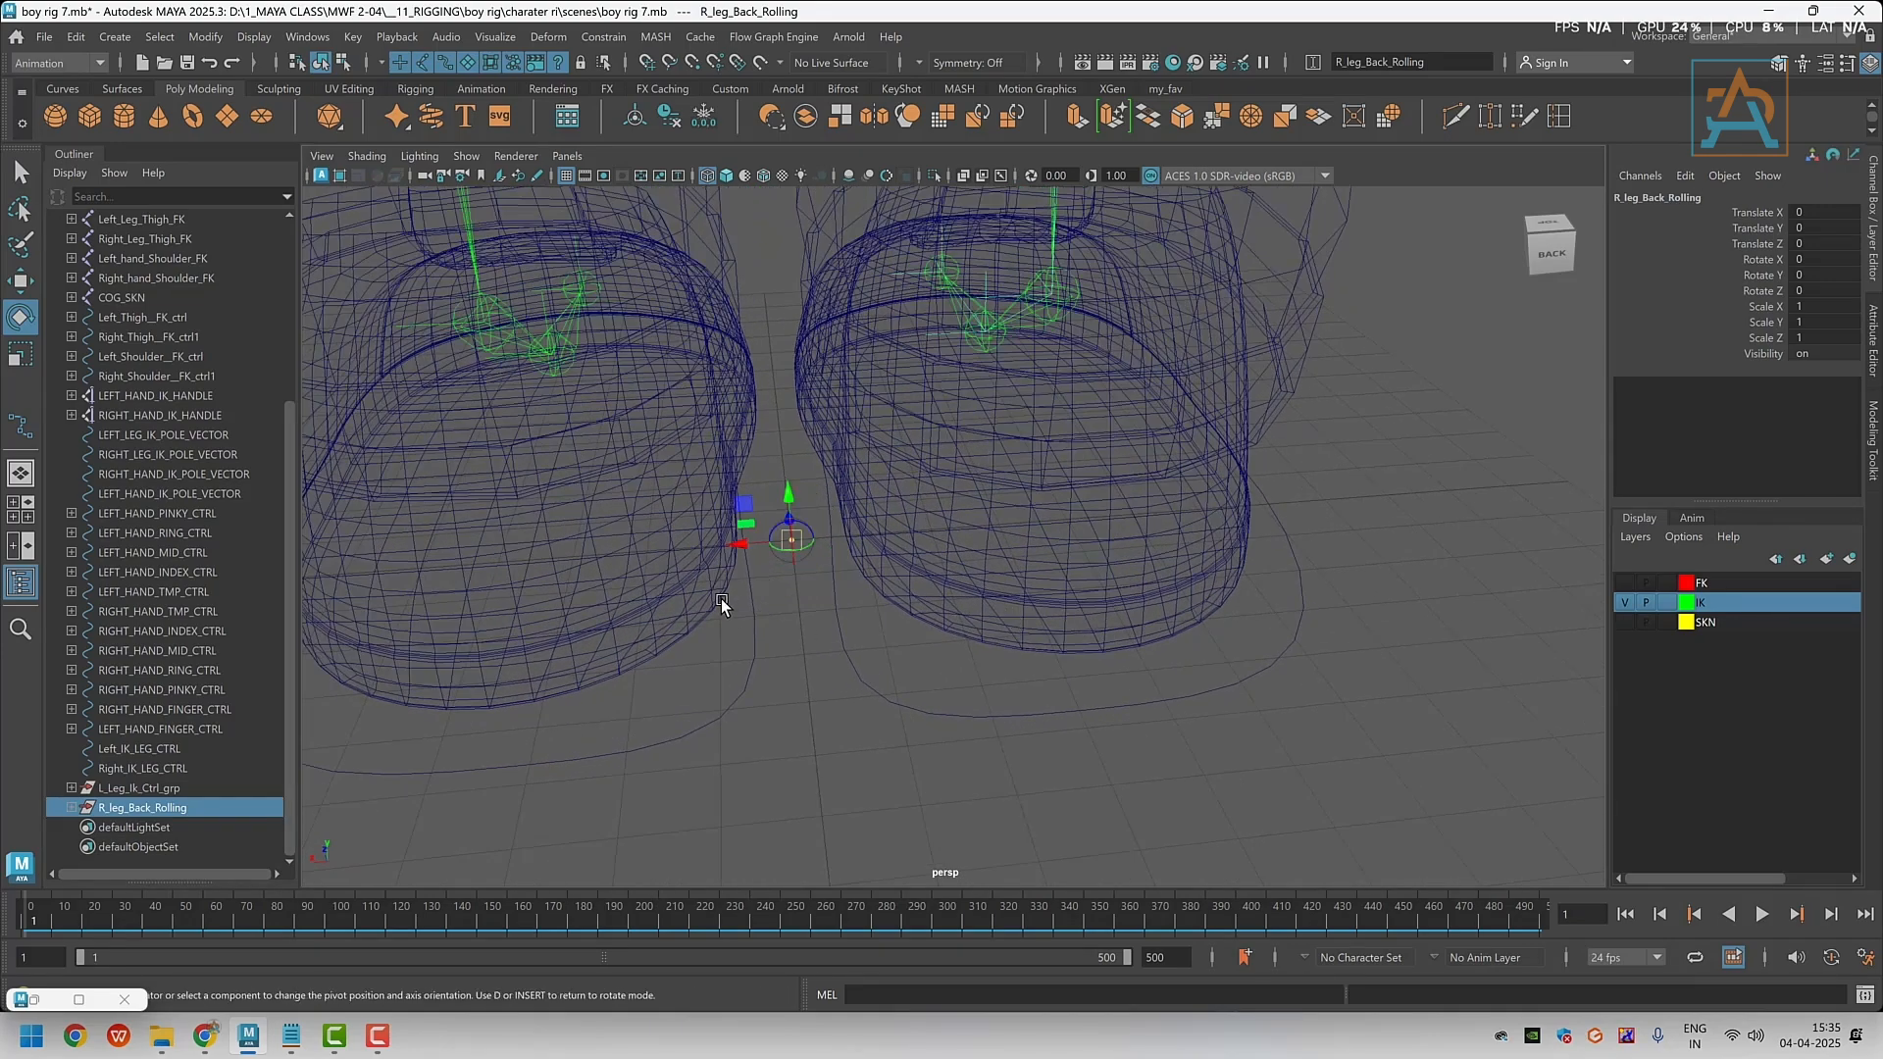
key("v")
left_click_drag(791, 539, 1107, 675)
left_click_drag(1162, 743, 1164, 735)
key("Insert")
left_click_drag(1042, 735, 999, 735, "alt")
key("Insert")
scroll(1001, 727, "down", 6)
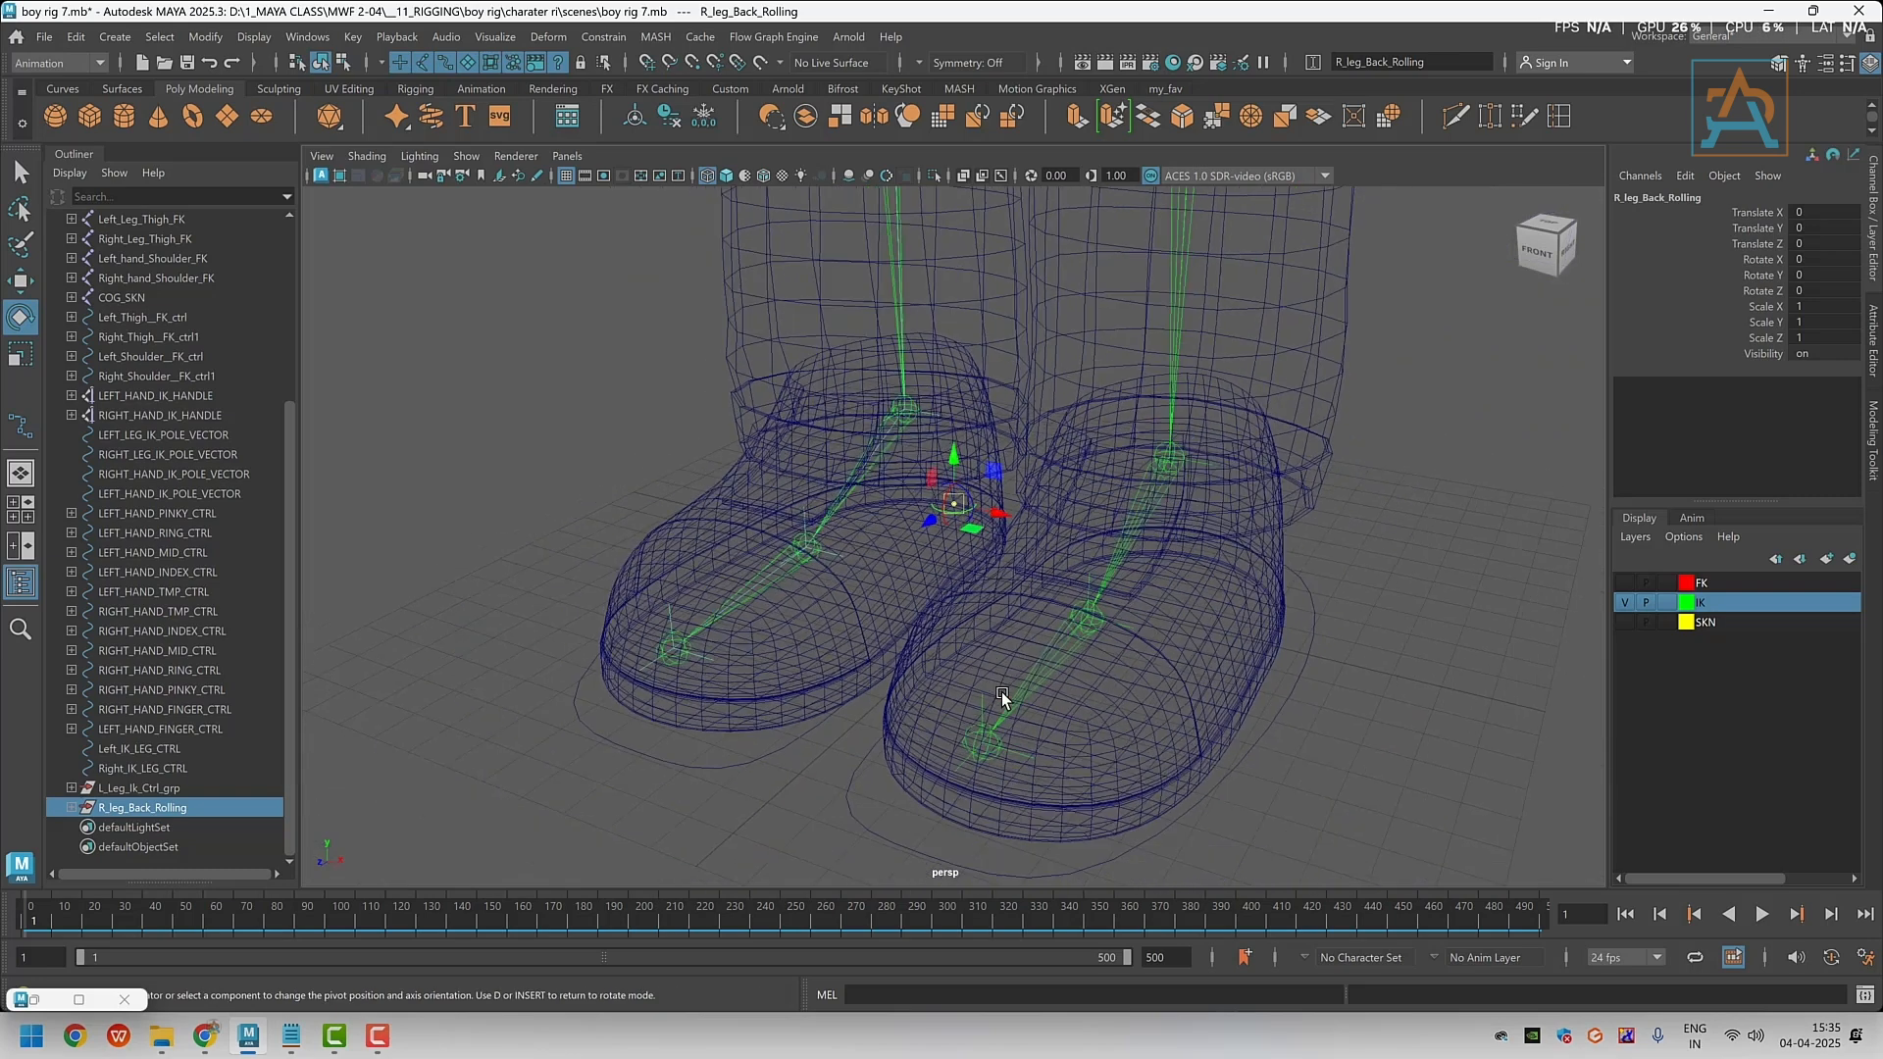
key("Insert")
Hide the character mesh again, keeping only the leg joints and controls displayed
scroll(1122, 691, "down", 1)
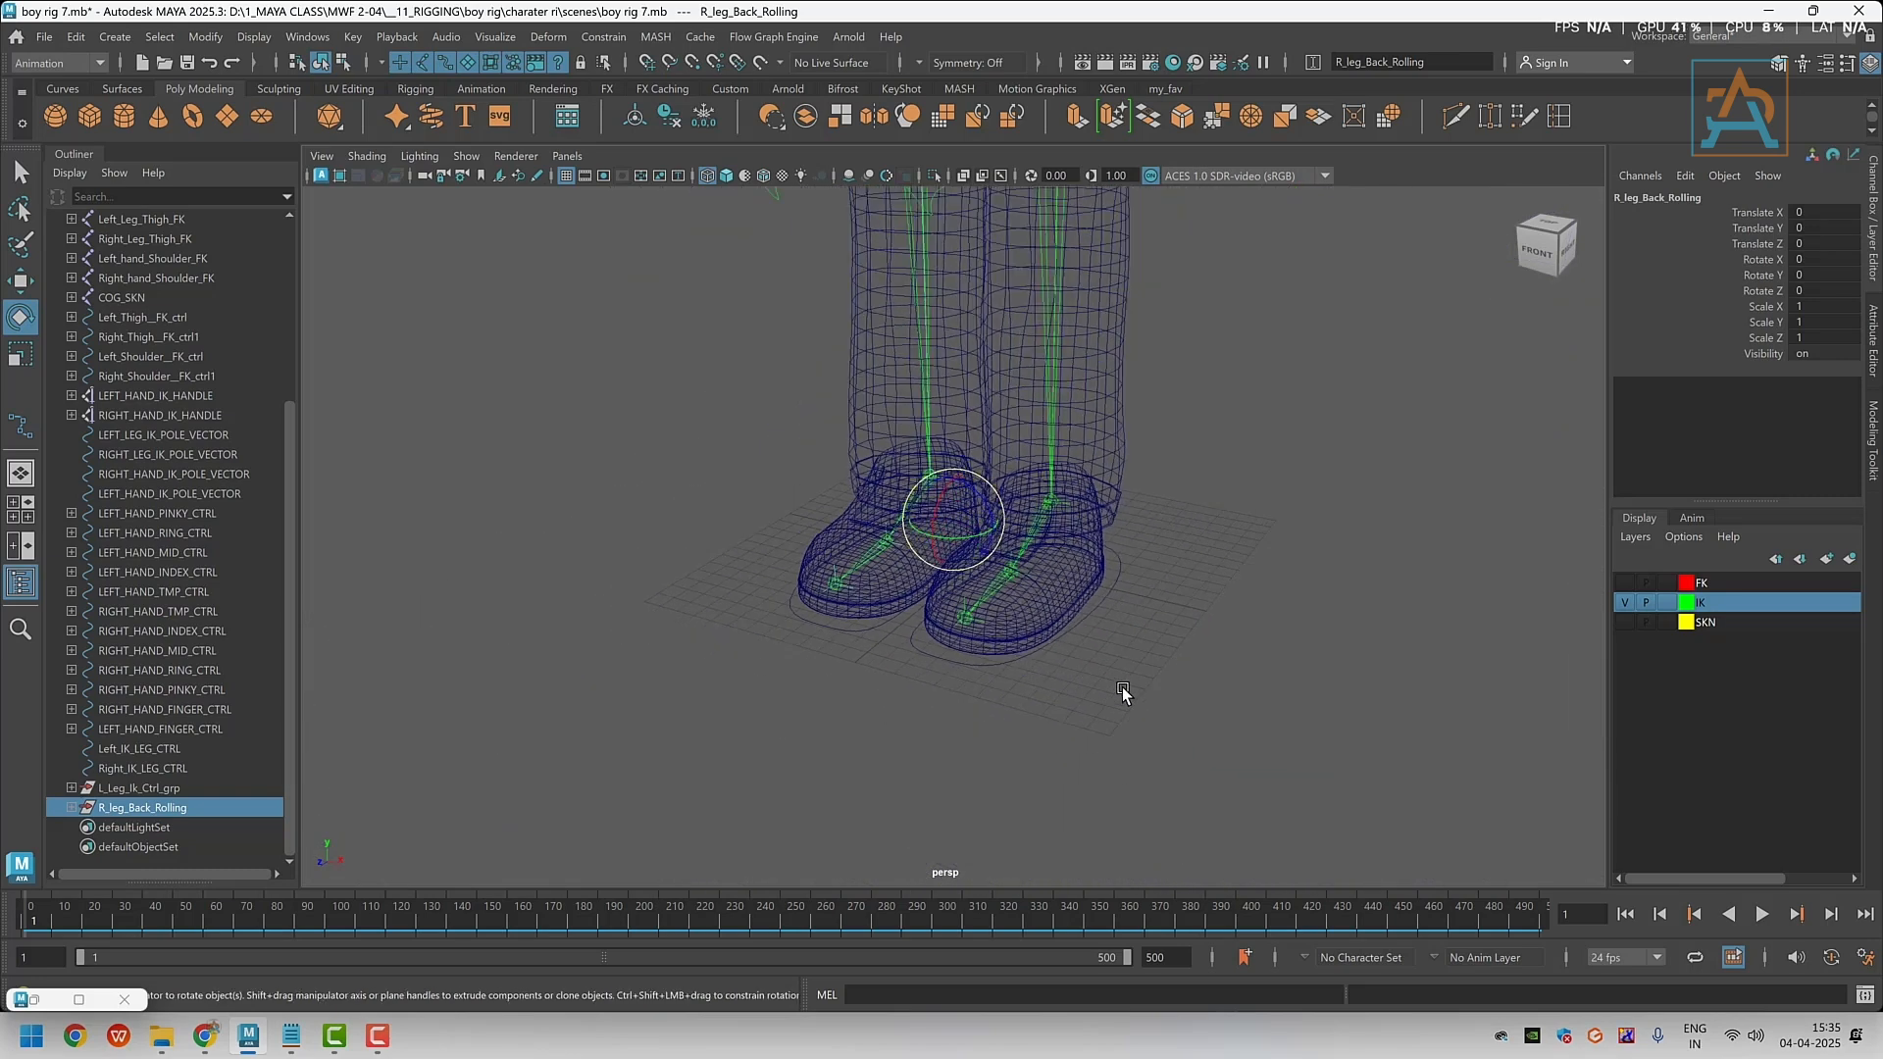
key("alt+2")
left_click_drag(965, 689, 1030, 655, "alt")
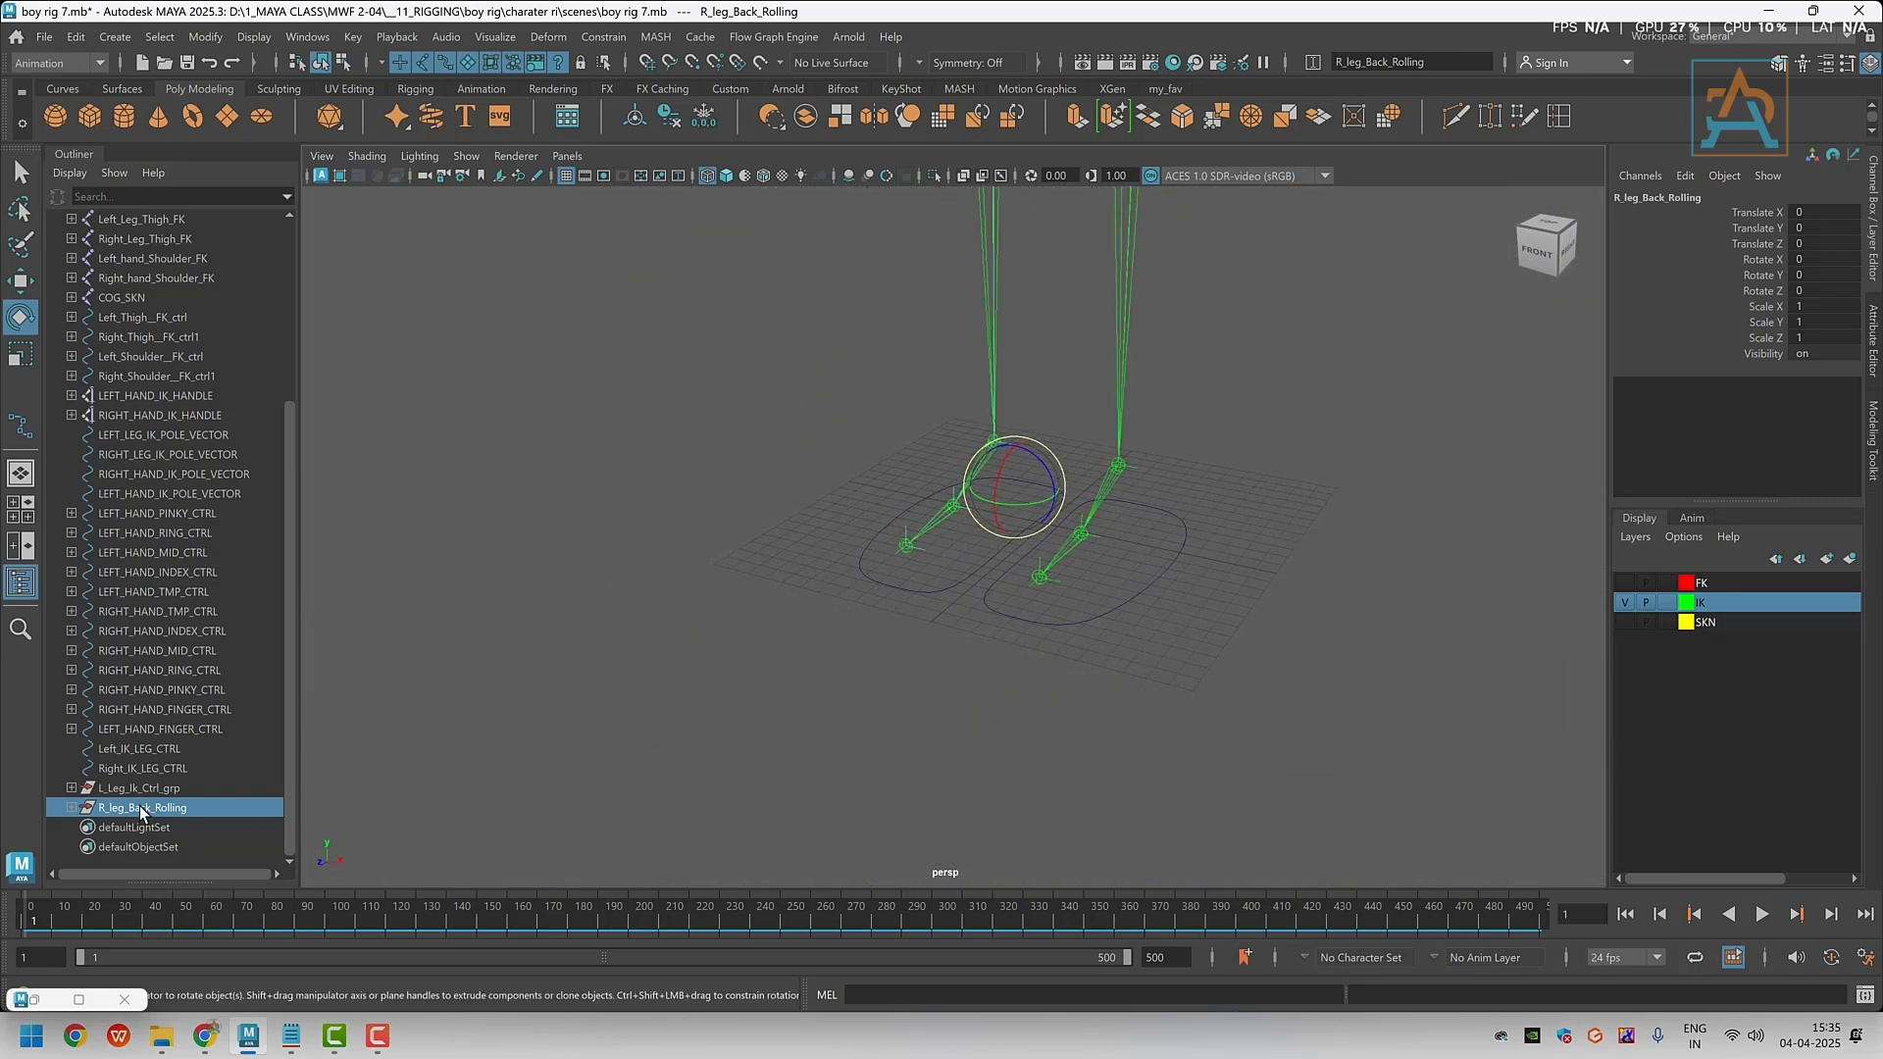
Load Right_IK_LEG_CTRL as driver and the groups R_leg_front_Rolling and R_leg_Back_Rolling as driven in the Set Driven Key window
left_click(71, 808, "shift")
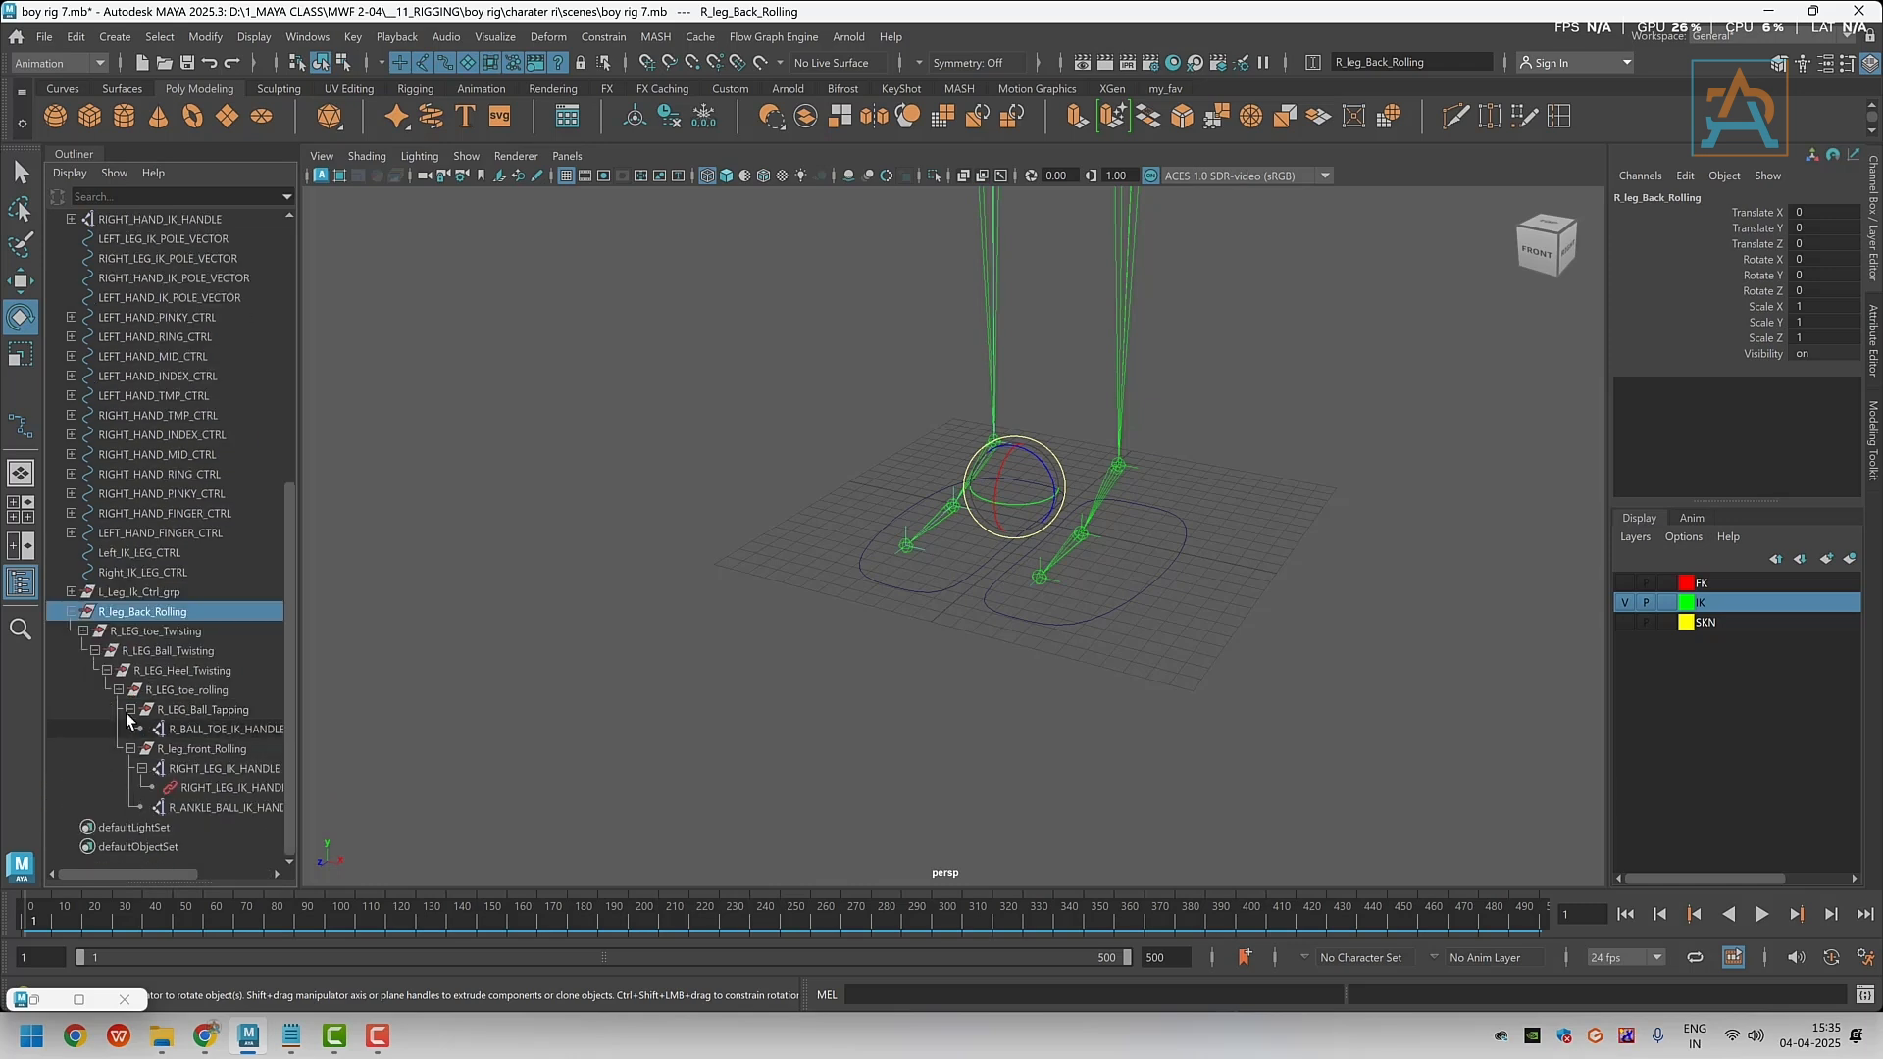
left_click(43, 996)
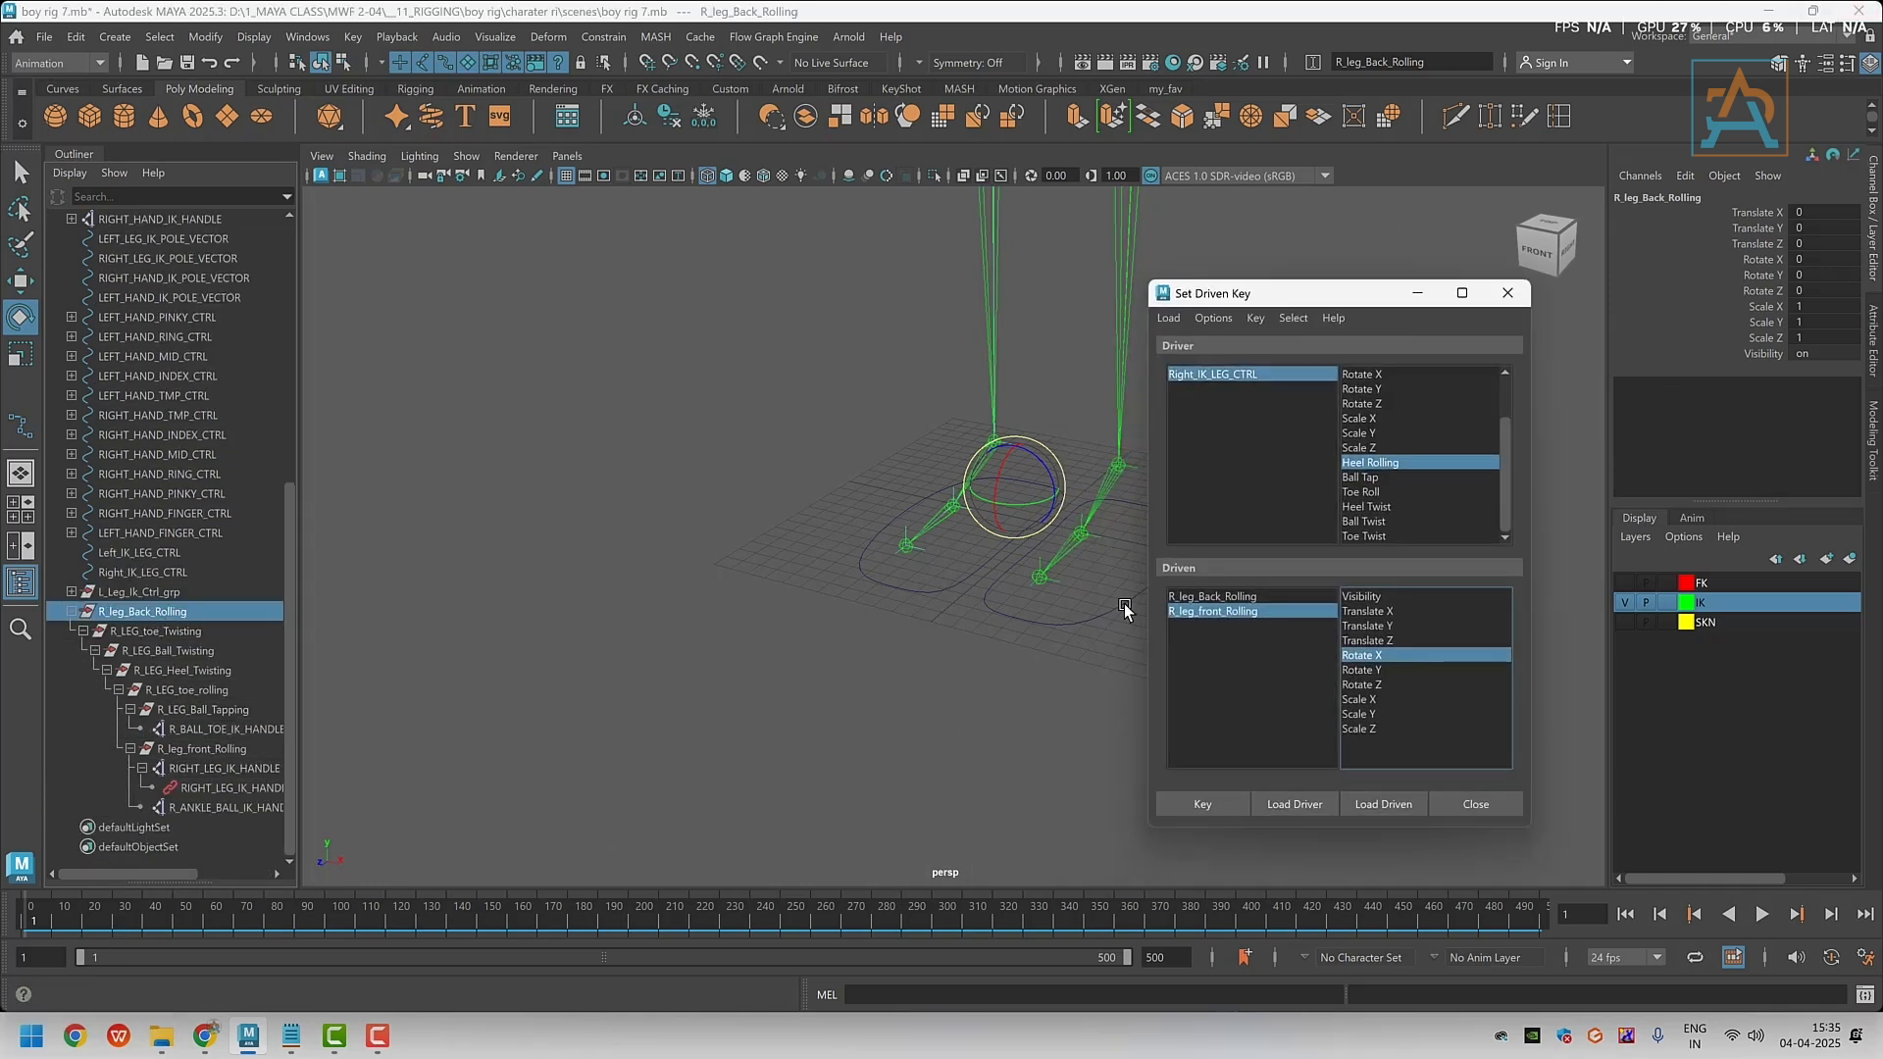
left_click(908, 585)
left_click(1317, 804)
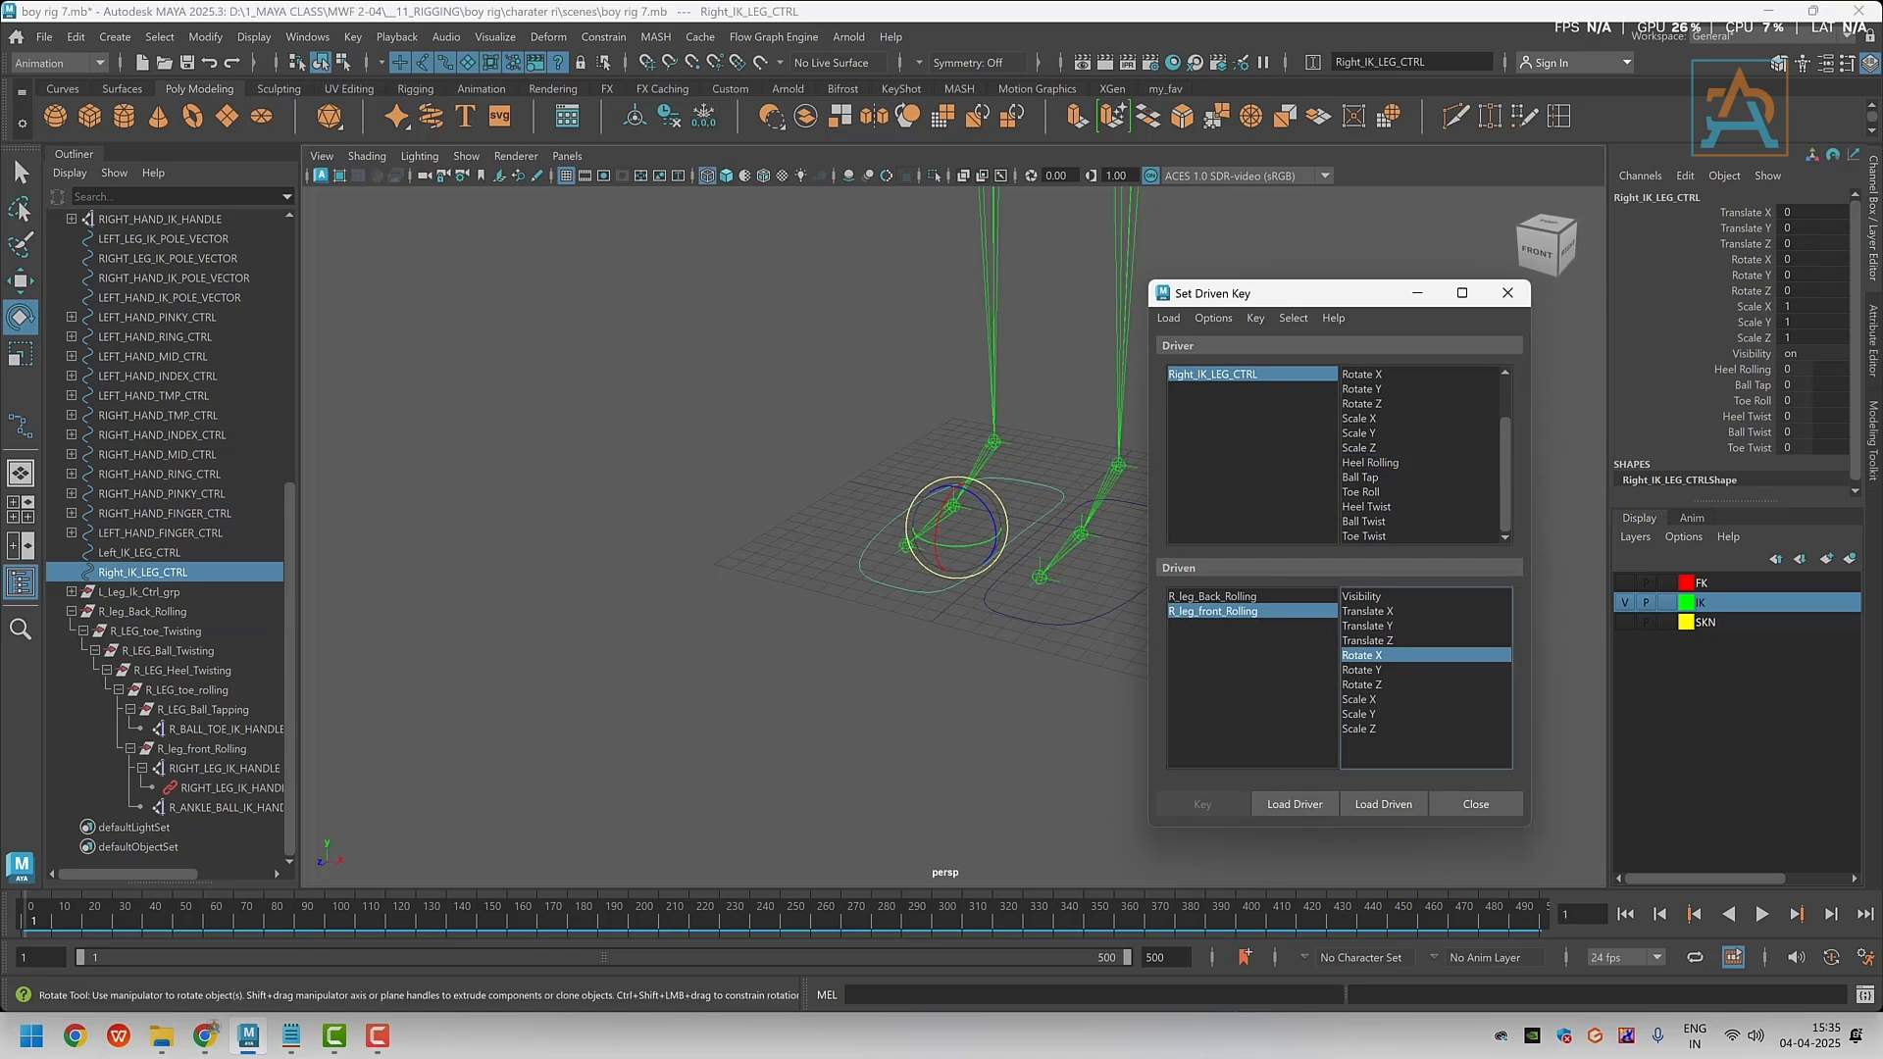
left_click(194, 749)
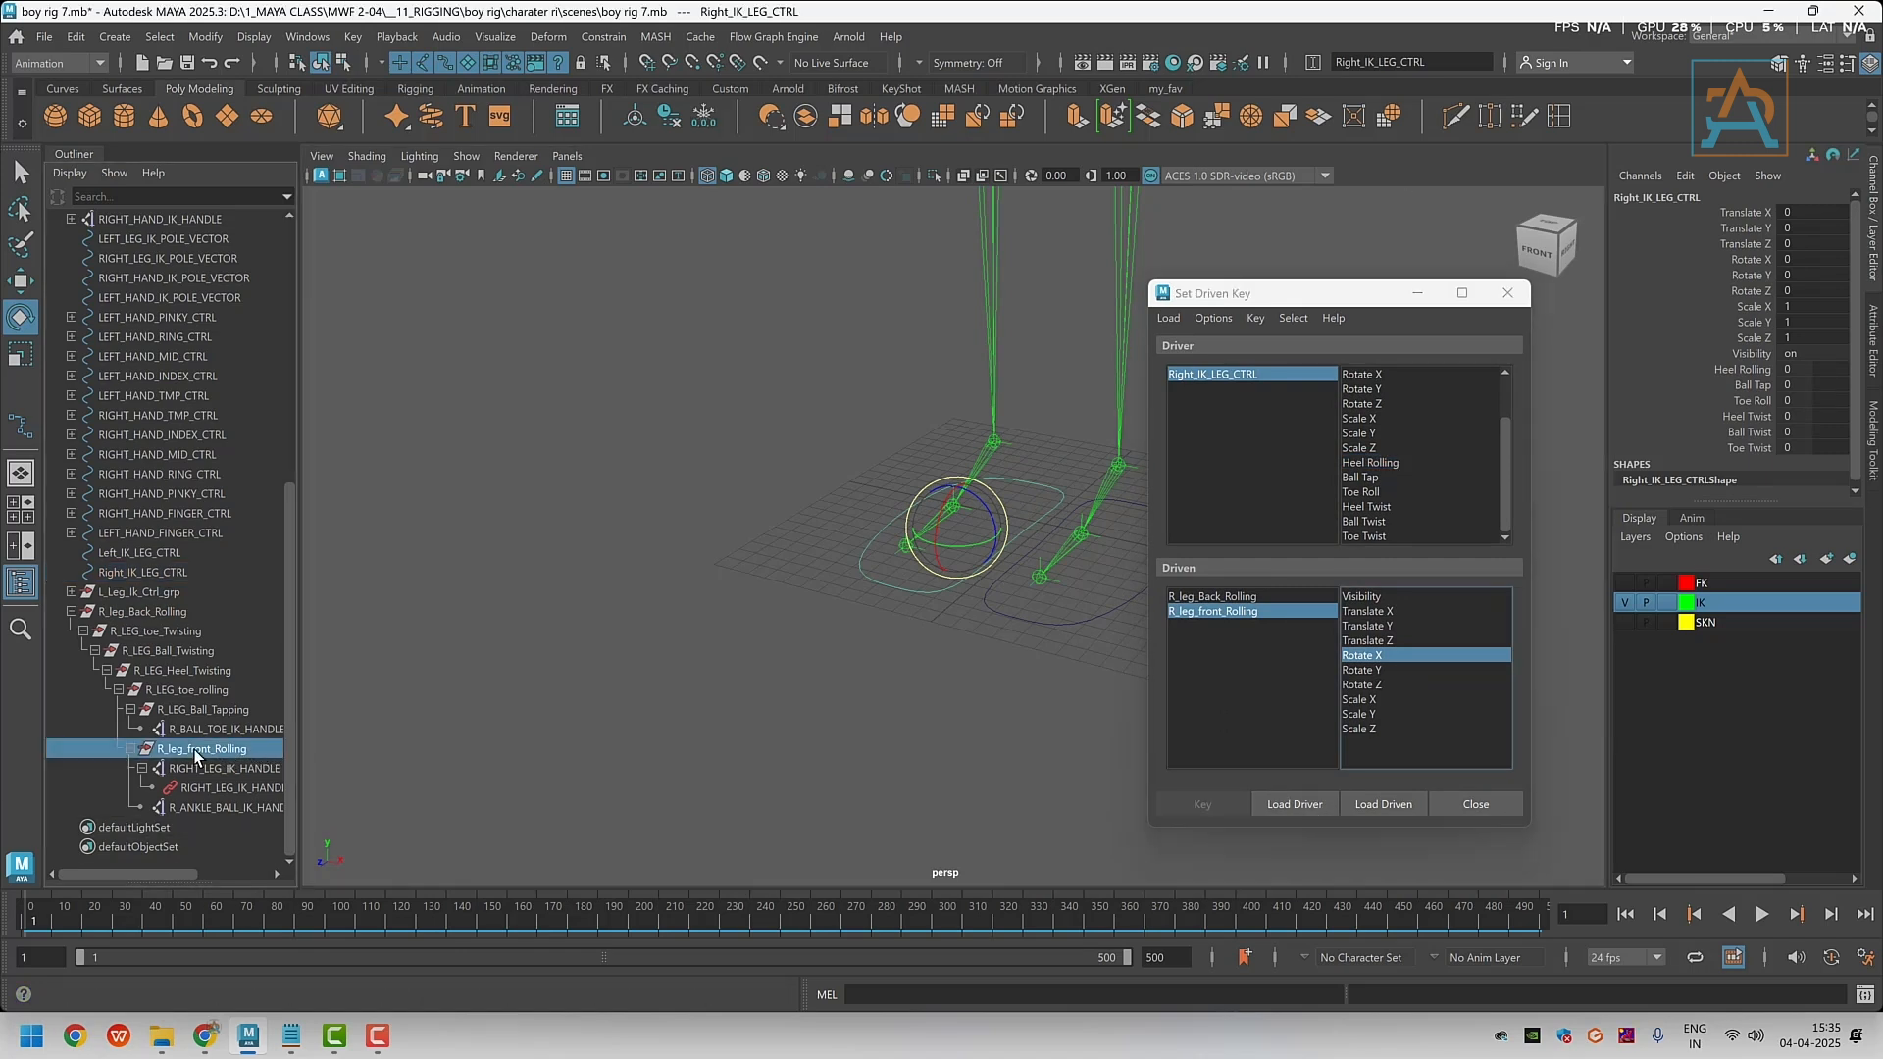
left_click(145, 612, "ctrl")
left_click(1391, 804)
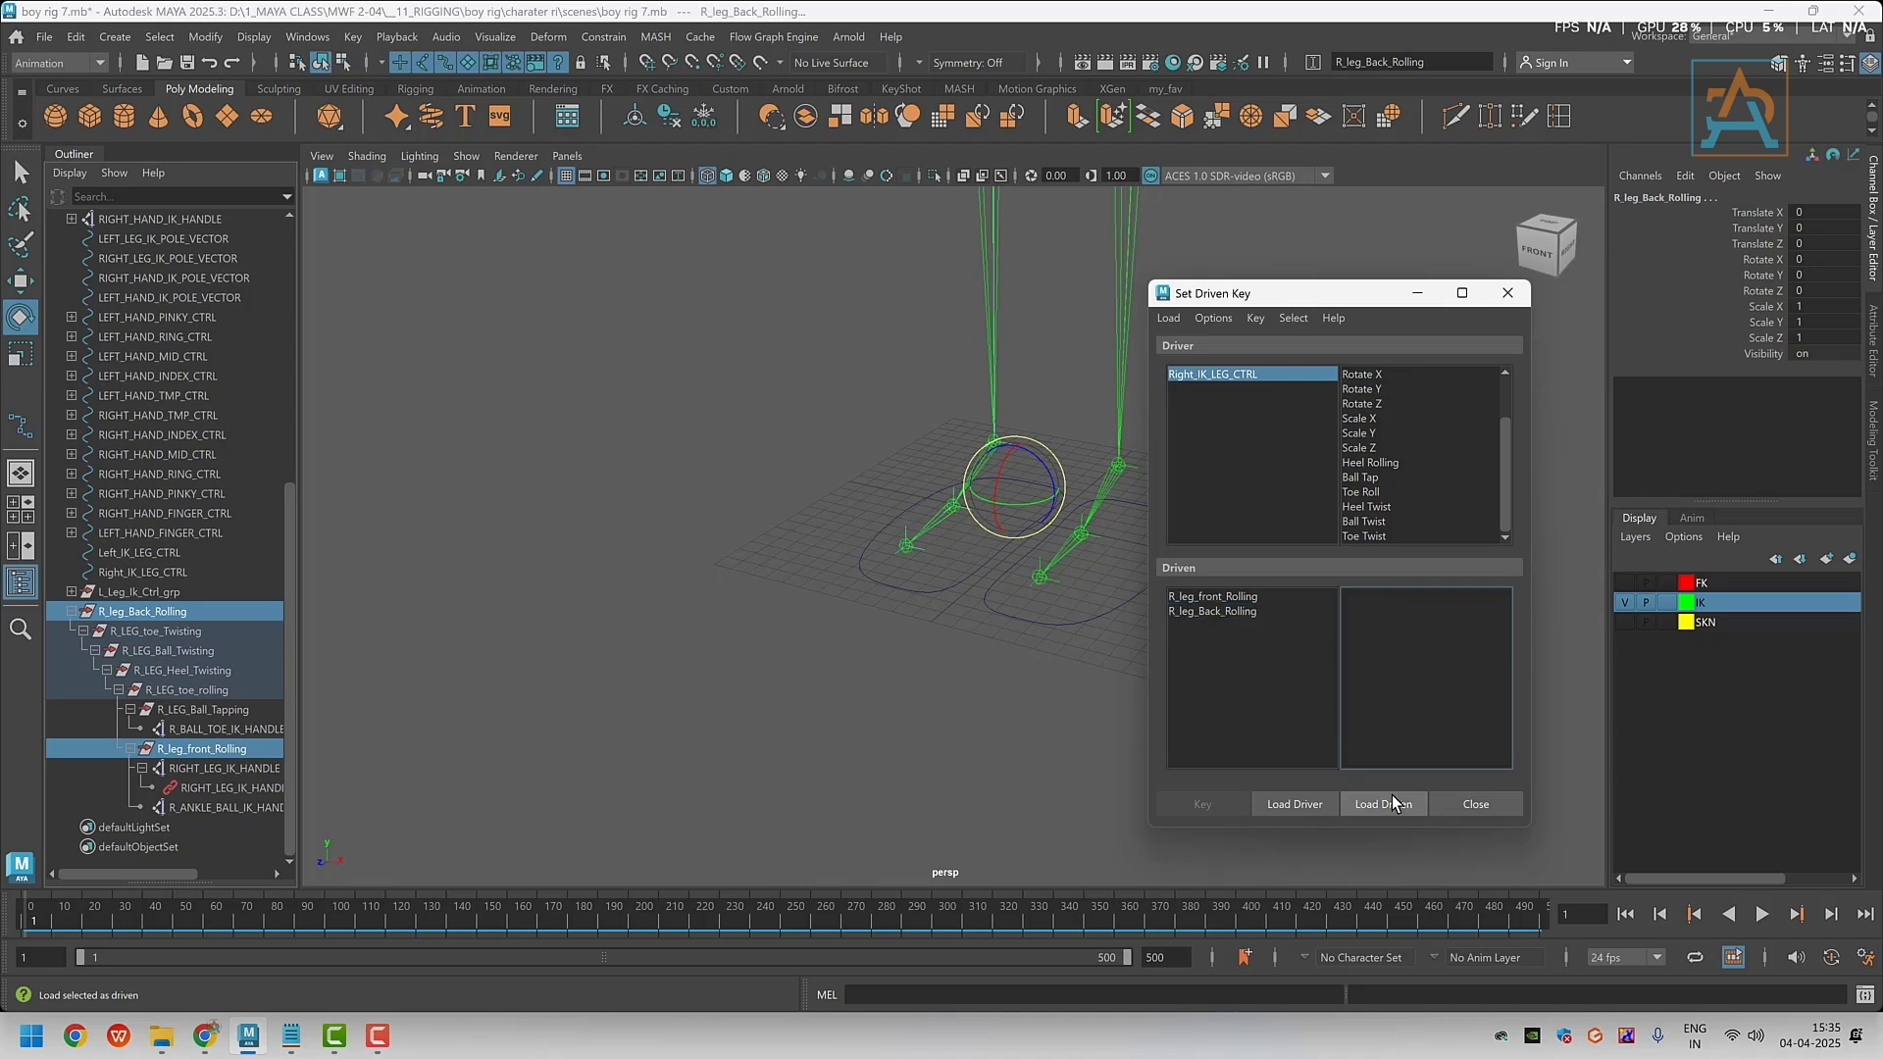
left_click_drag(1261, 300, 452, 314)
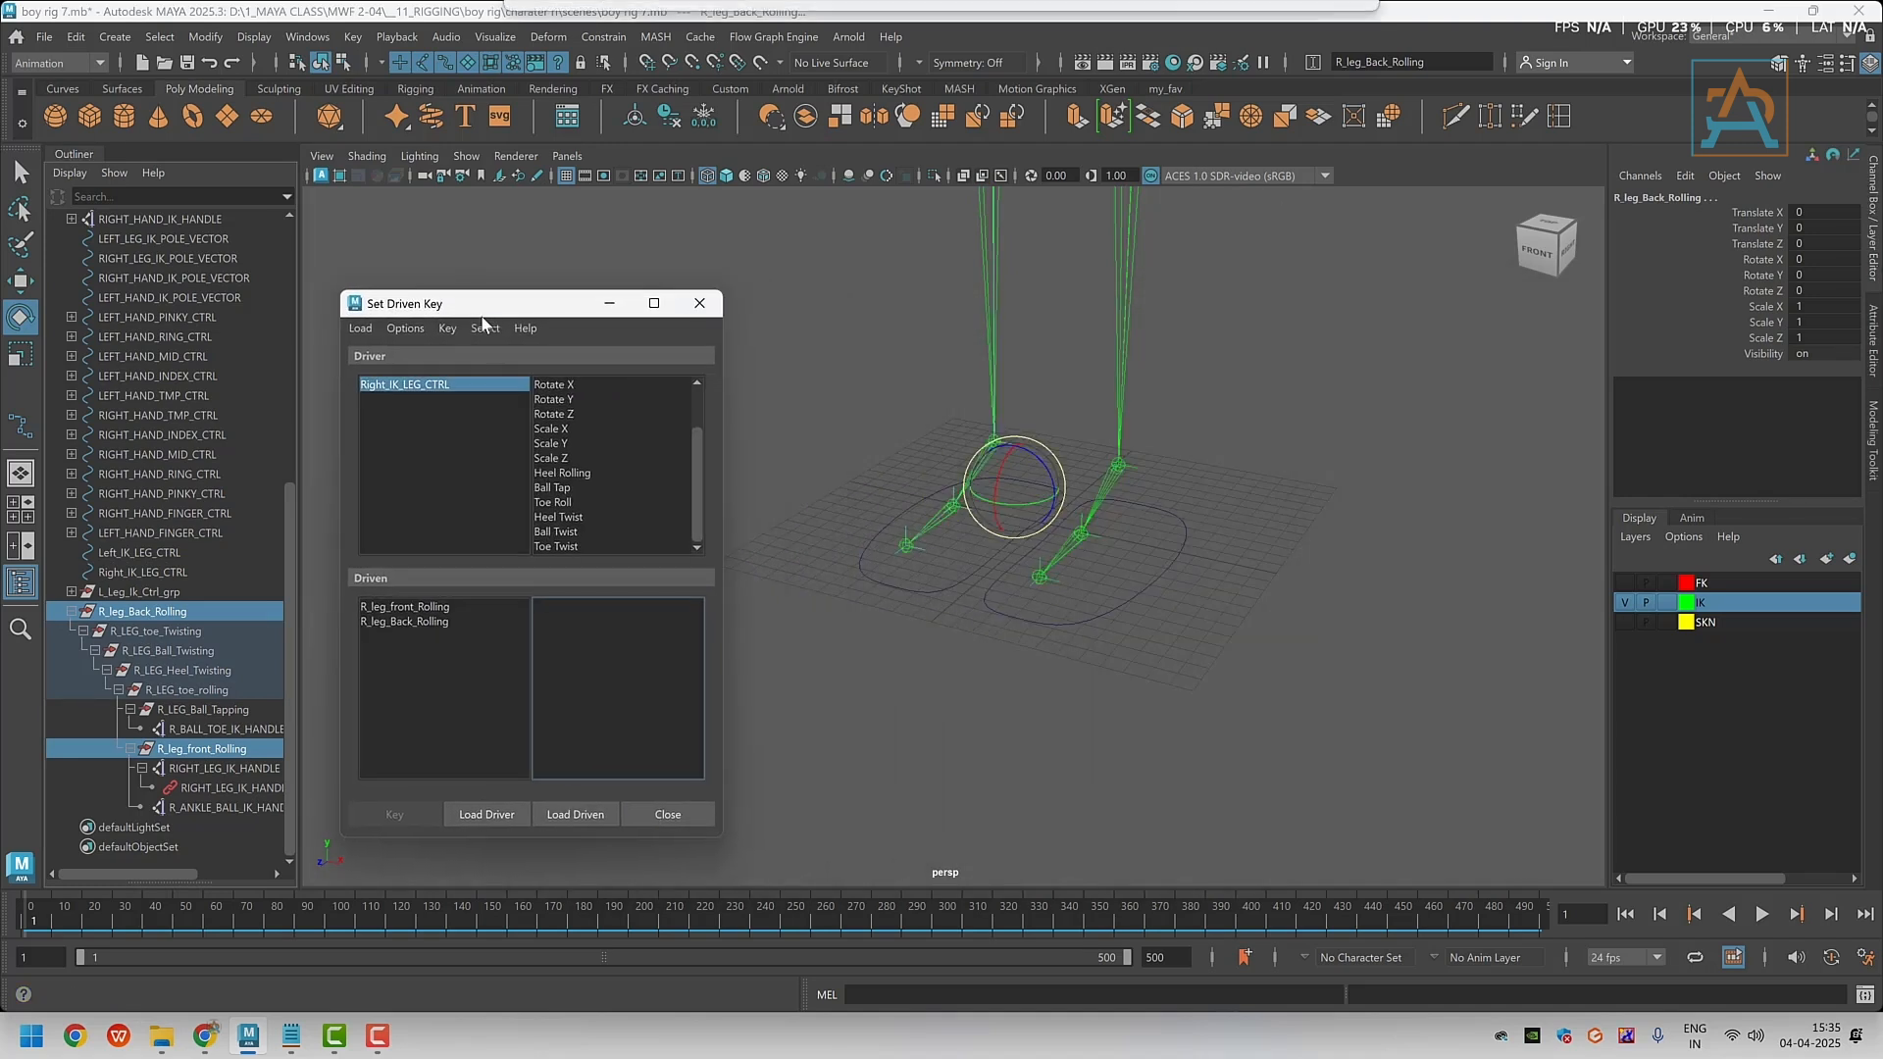
Match Heel Rolling with R_leg_front_Rolling's Rotate X, try rotating that group about 42 degrees in X, and undo the rotation
left_click(373, 385)
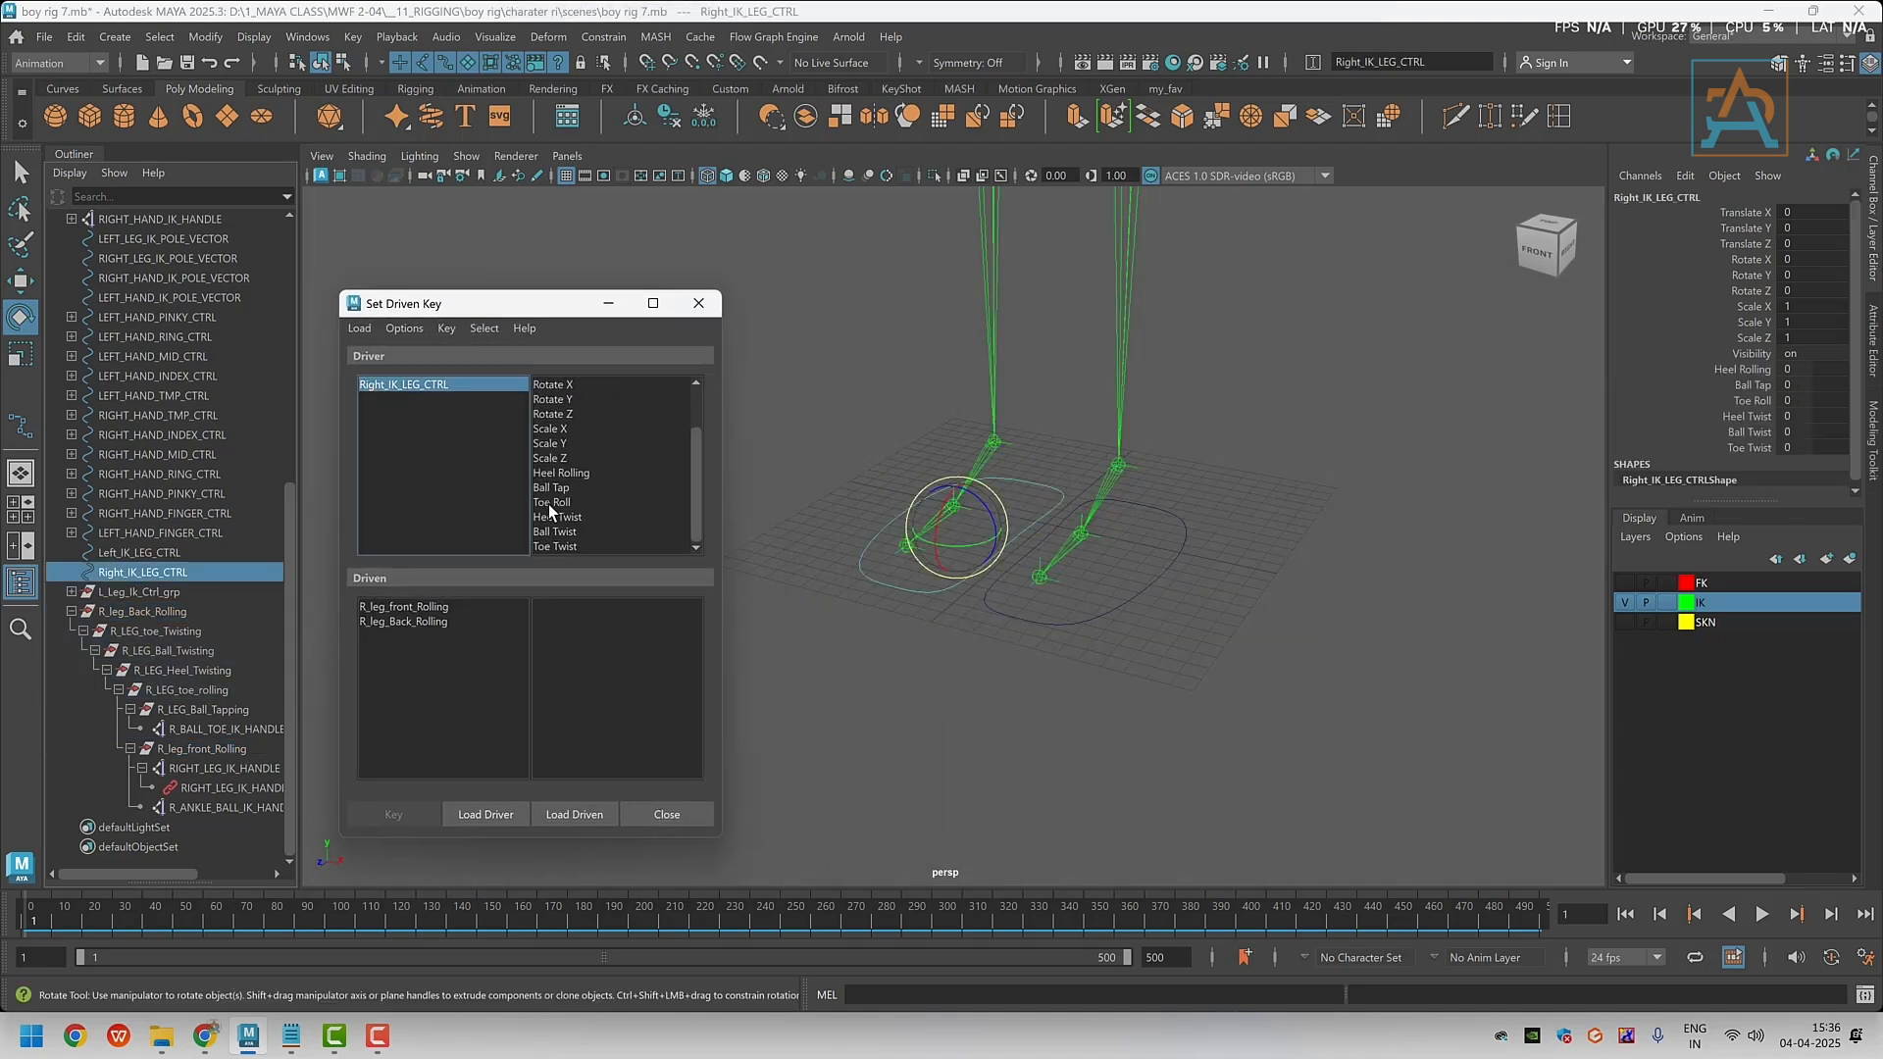
left_click(556, 476)
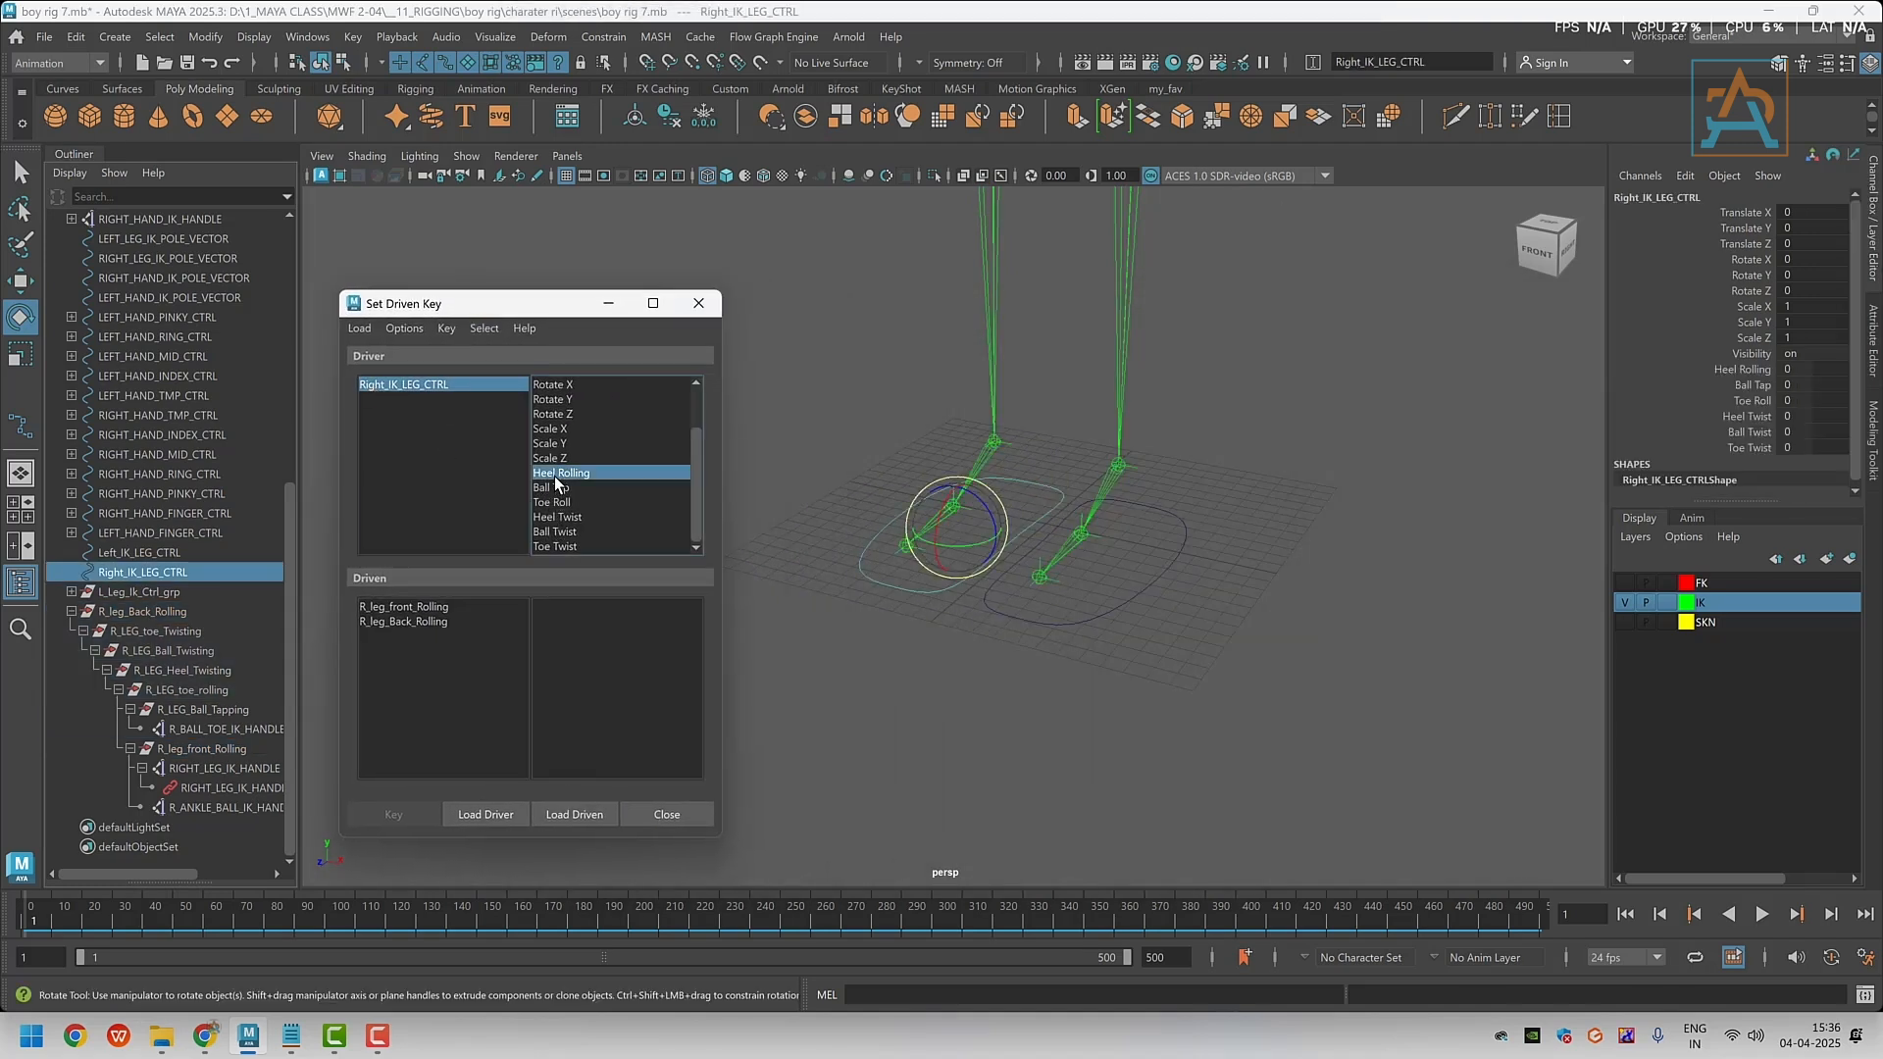
left_click(388, 608)
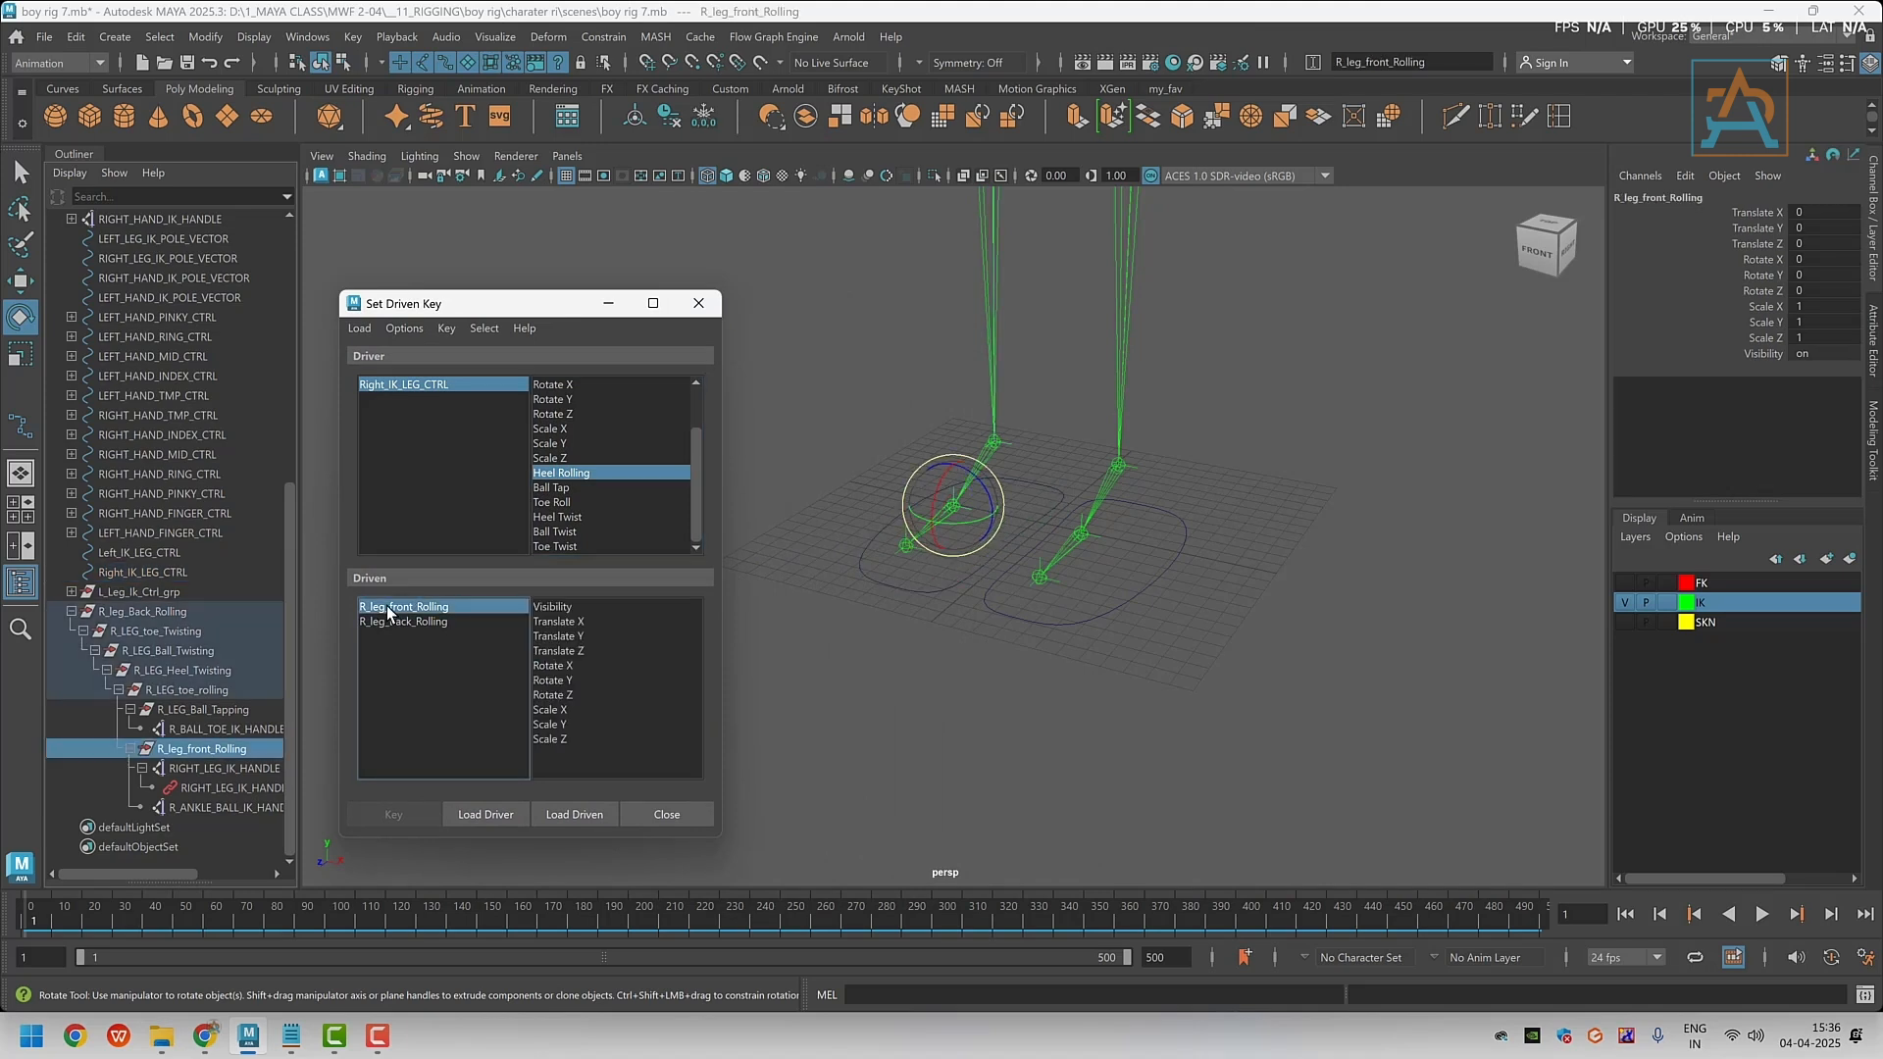
left_click(566, 667)
scroll(1010, 505, "up", 3)
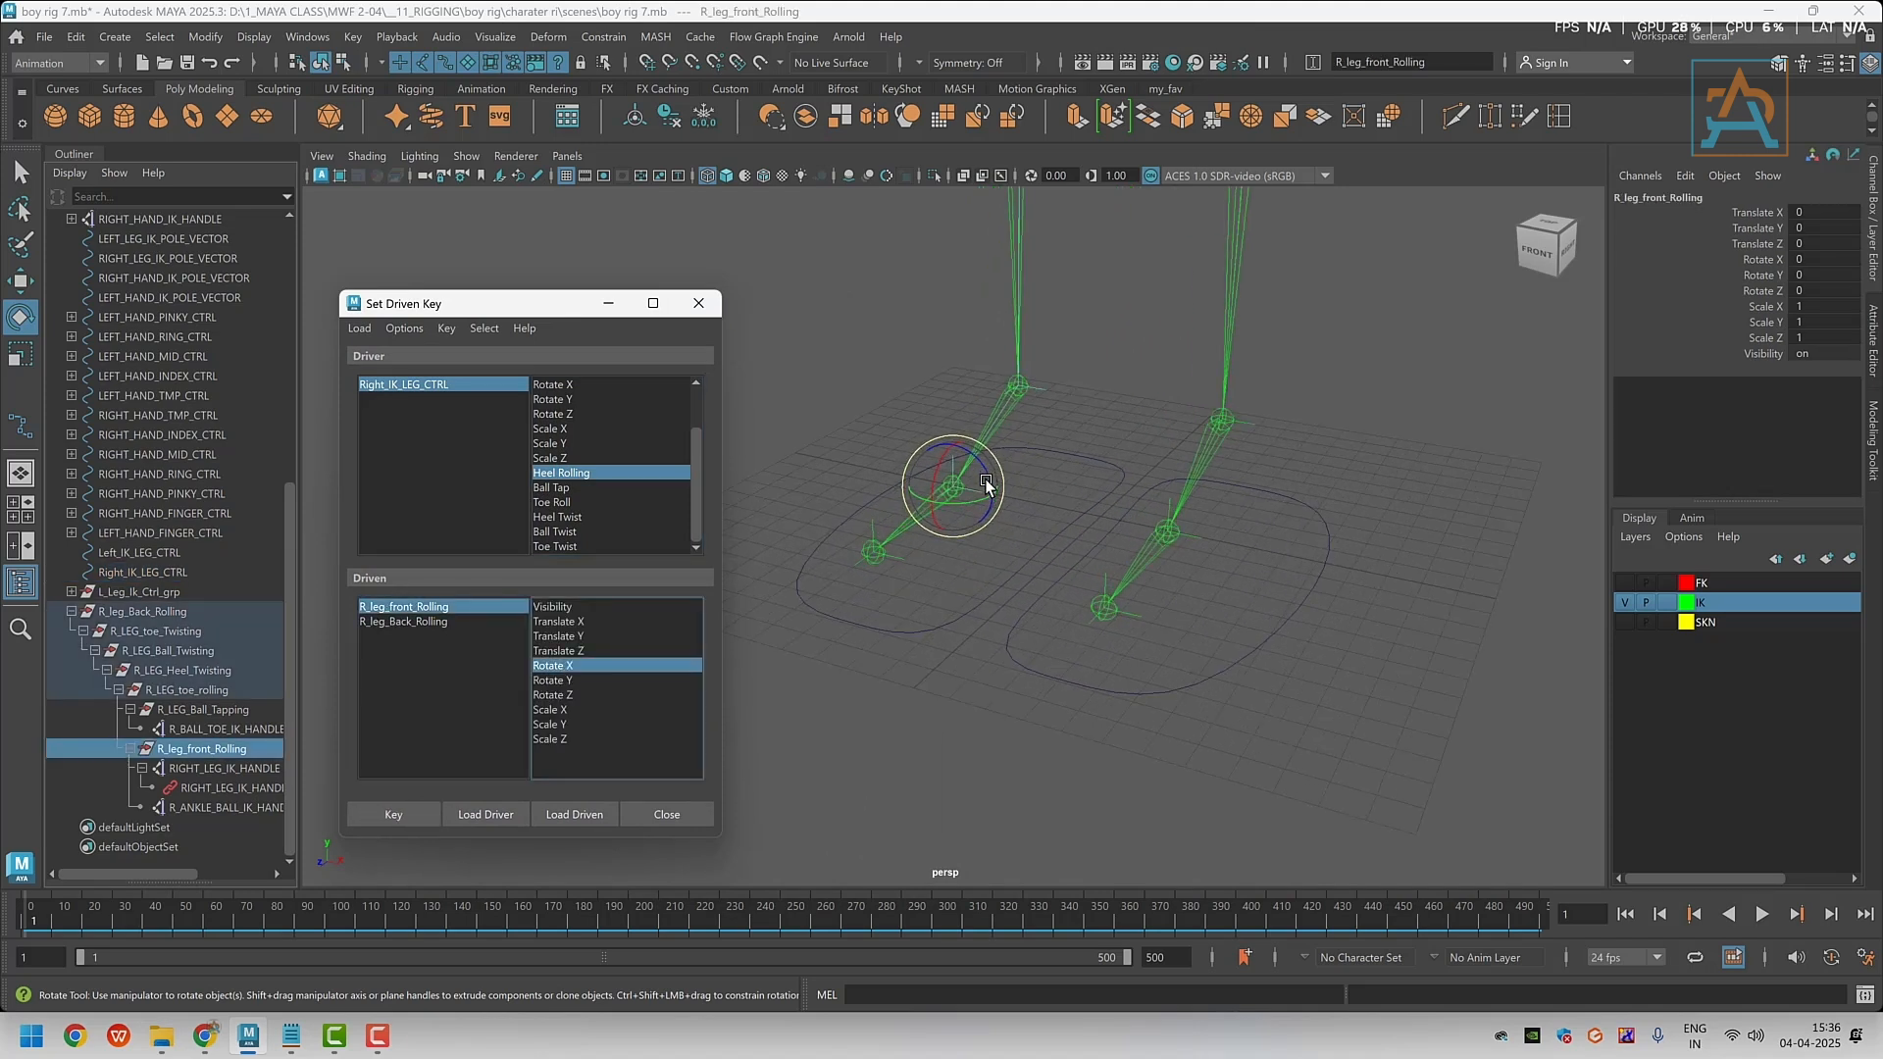
left_click_drag(1050, 565, 1025, 579)
key("ctrl+z")
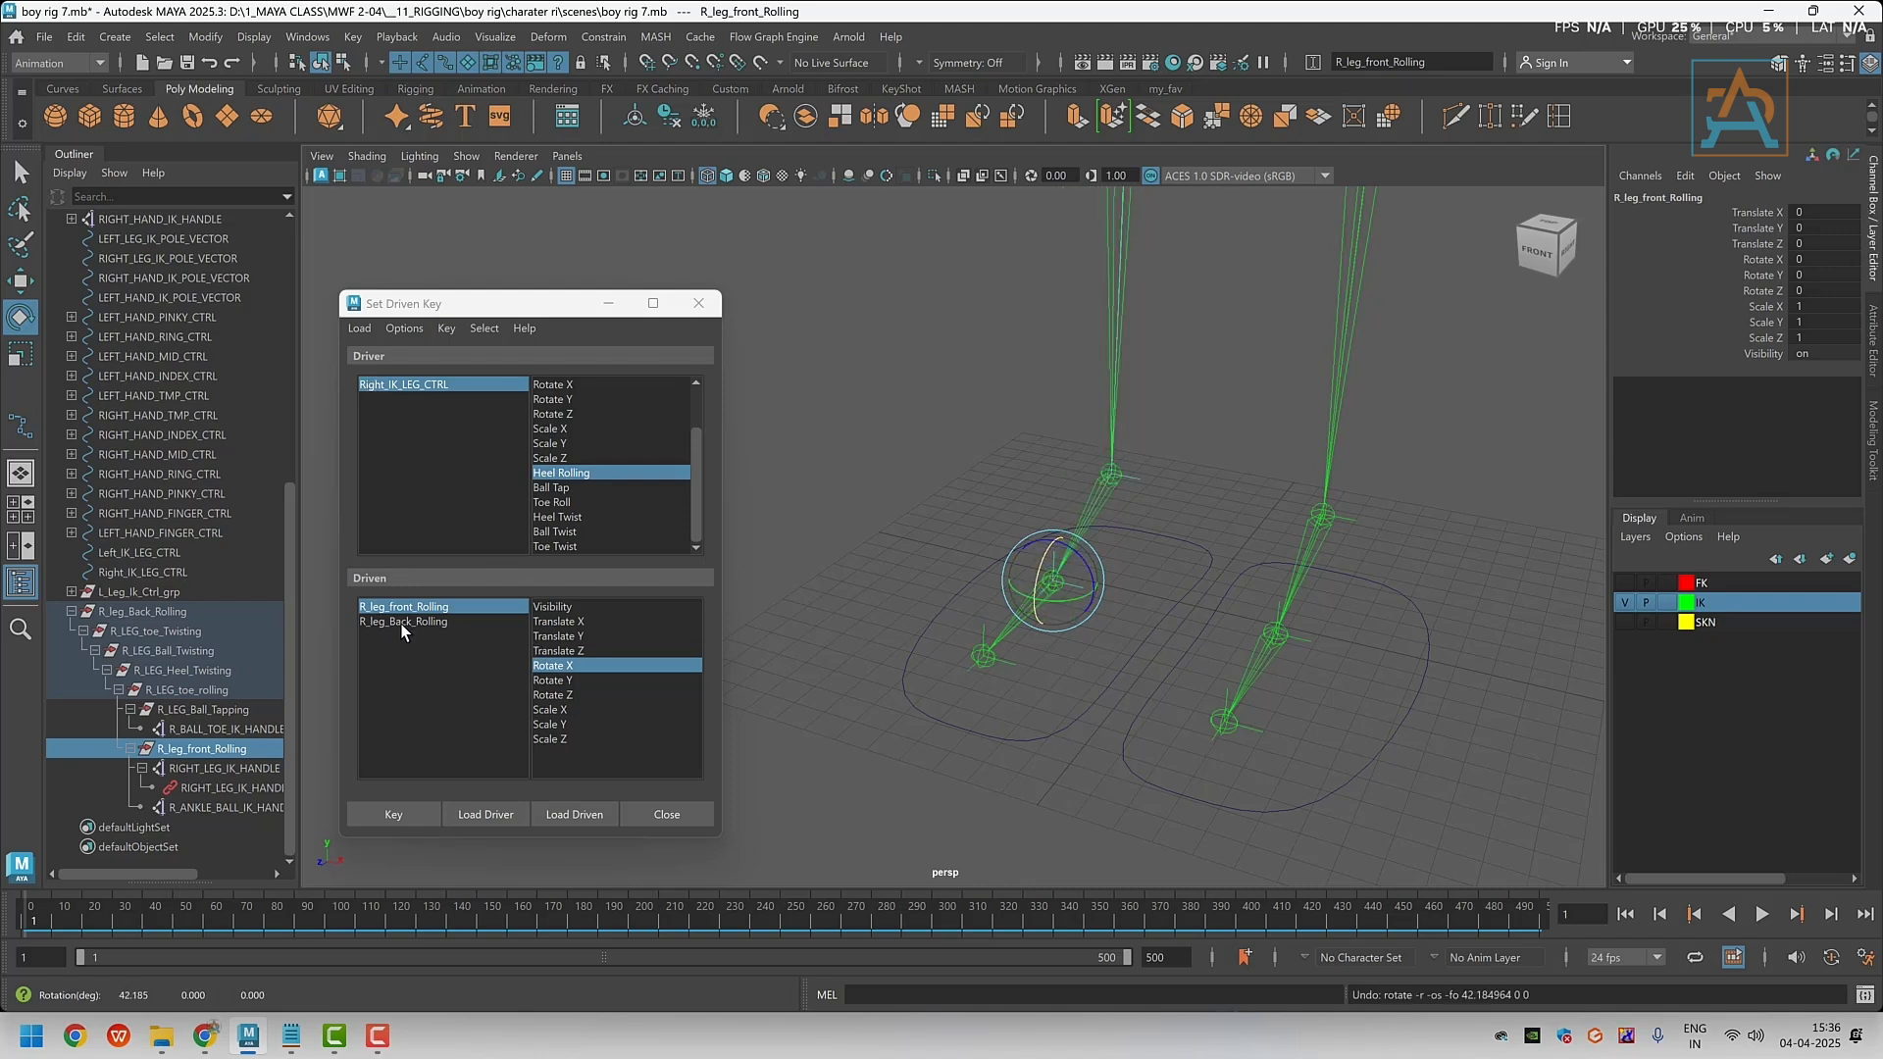
Key R_leg_Back_Rolling's Rotate X at 0 against the Heel Rolling attribute of Right_IK_LEG_CTRL at 0
left_click(402, 621)
left_click(553, 666)
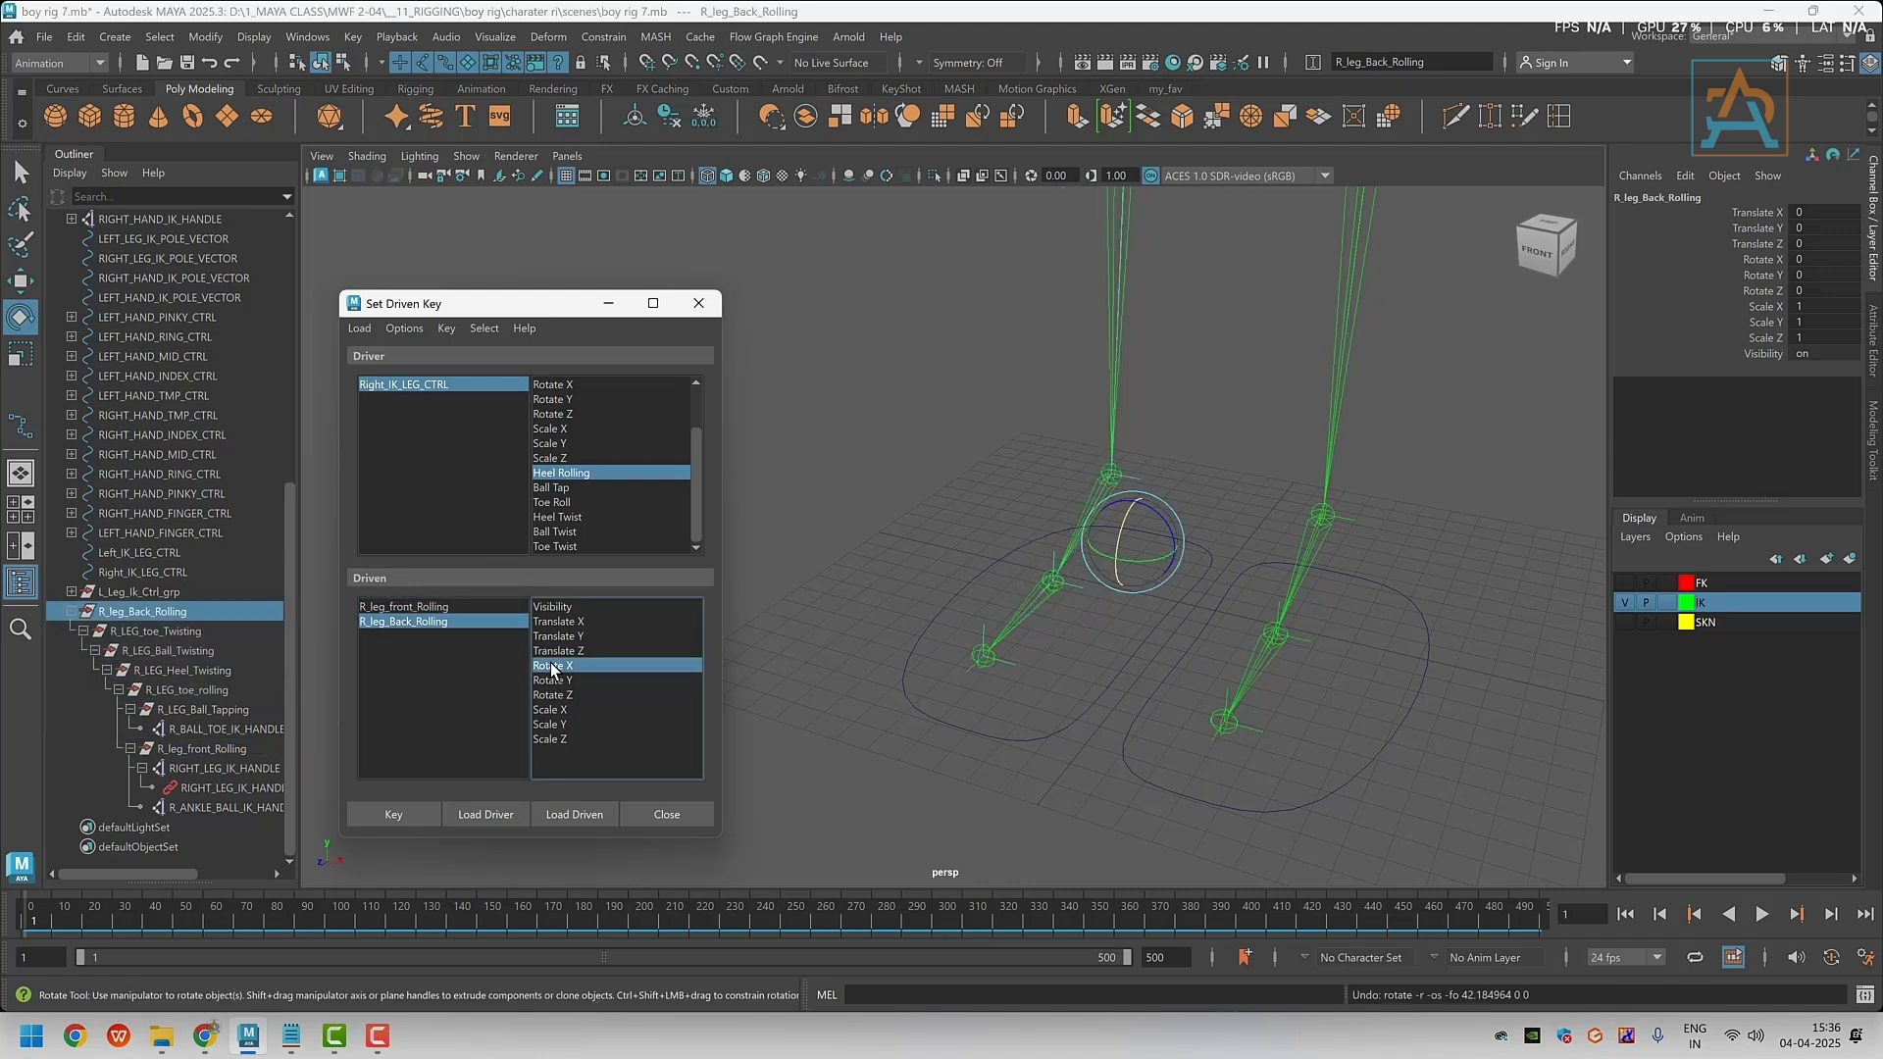
left_click(384, 384)
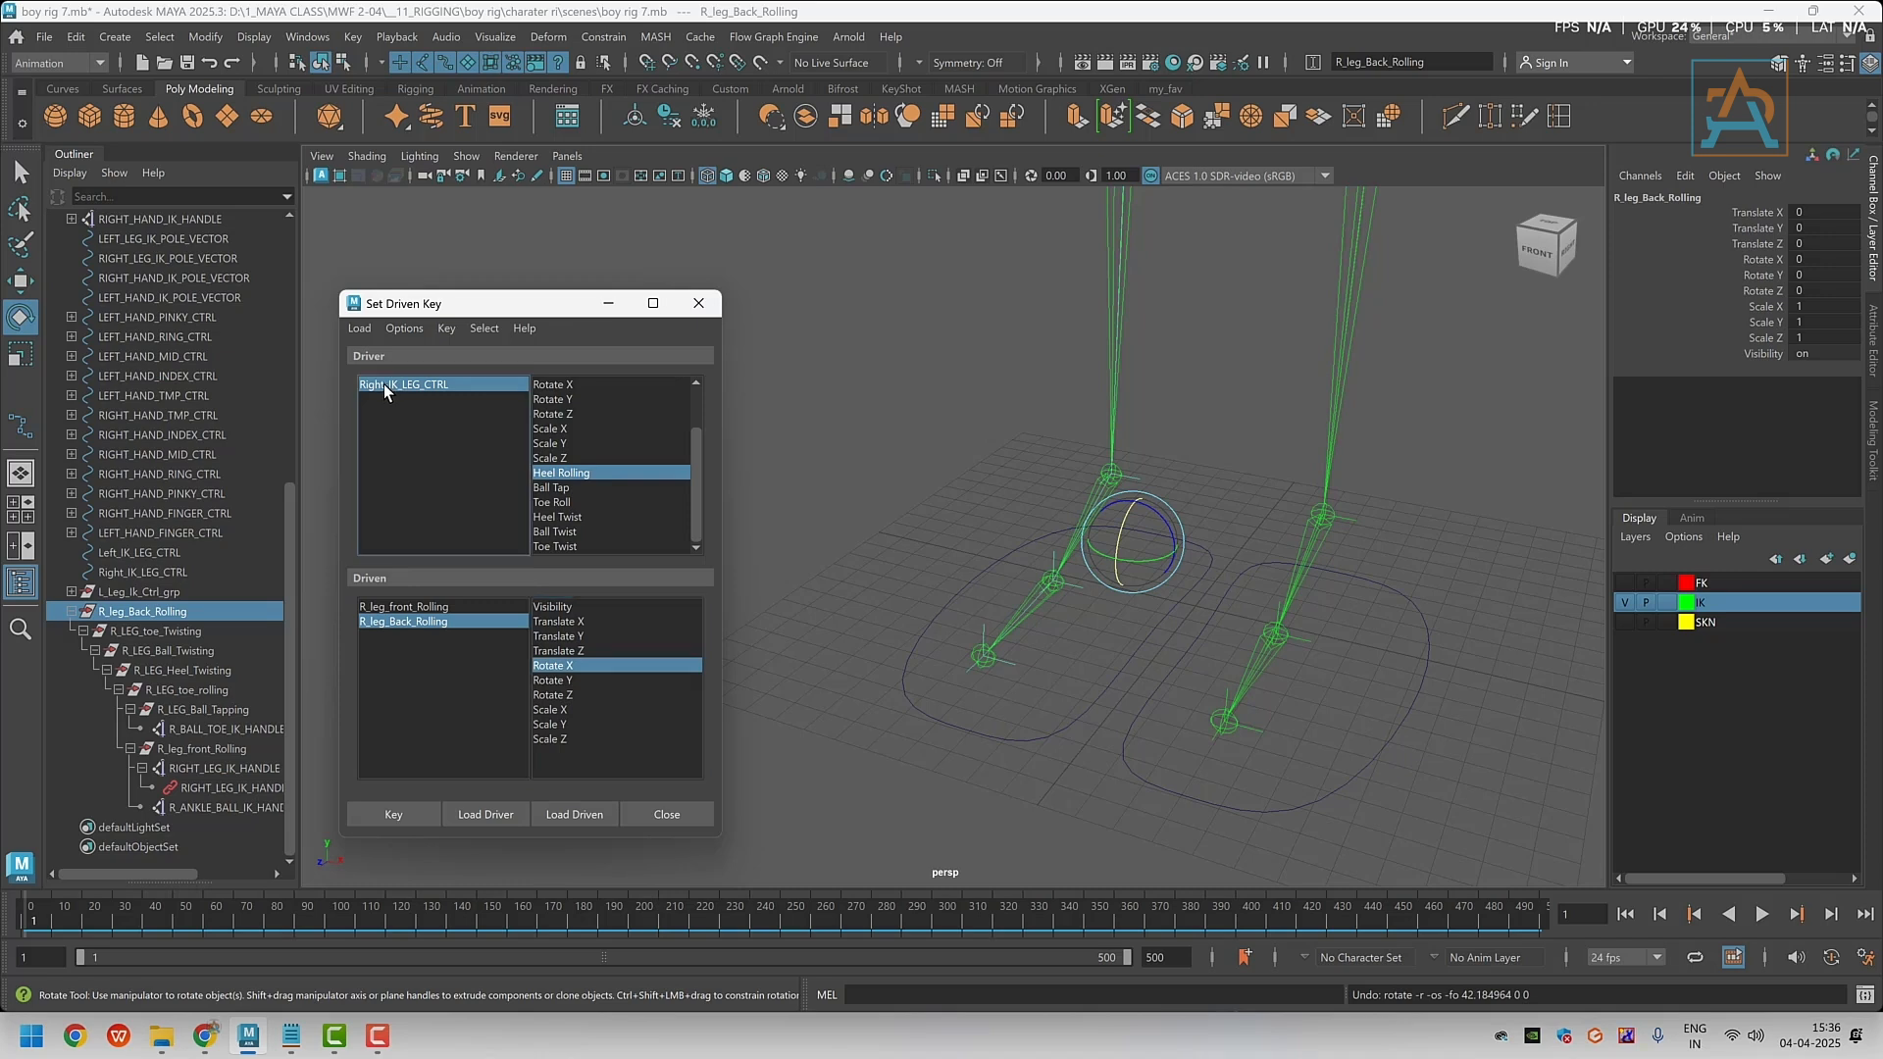
left_click(565, 472)
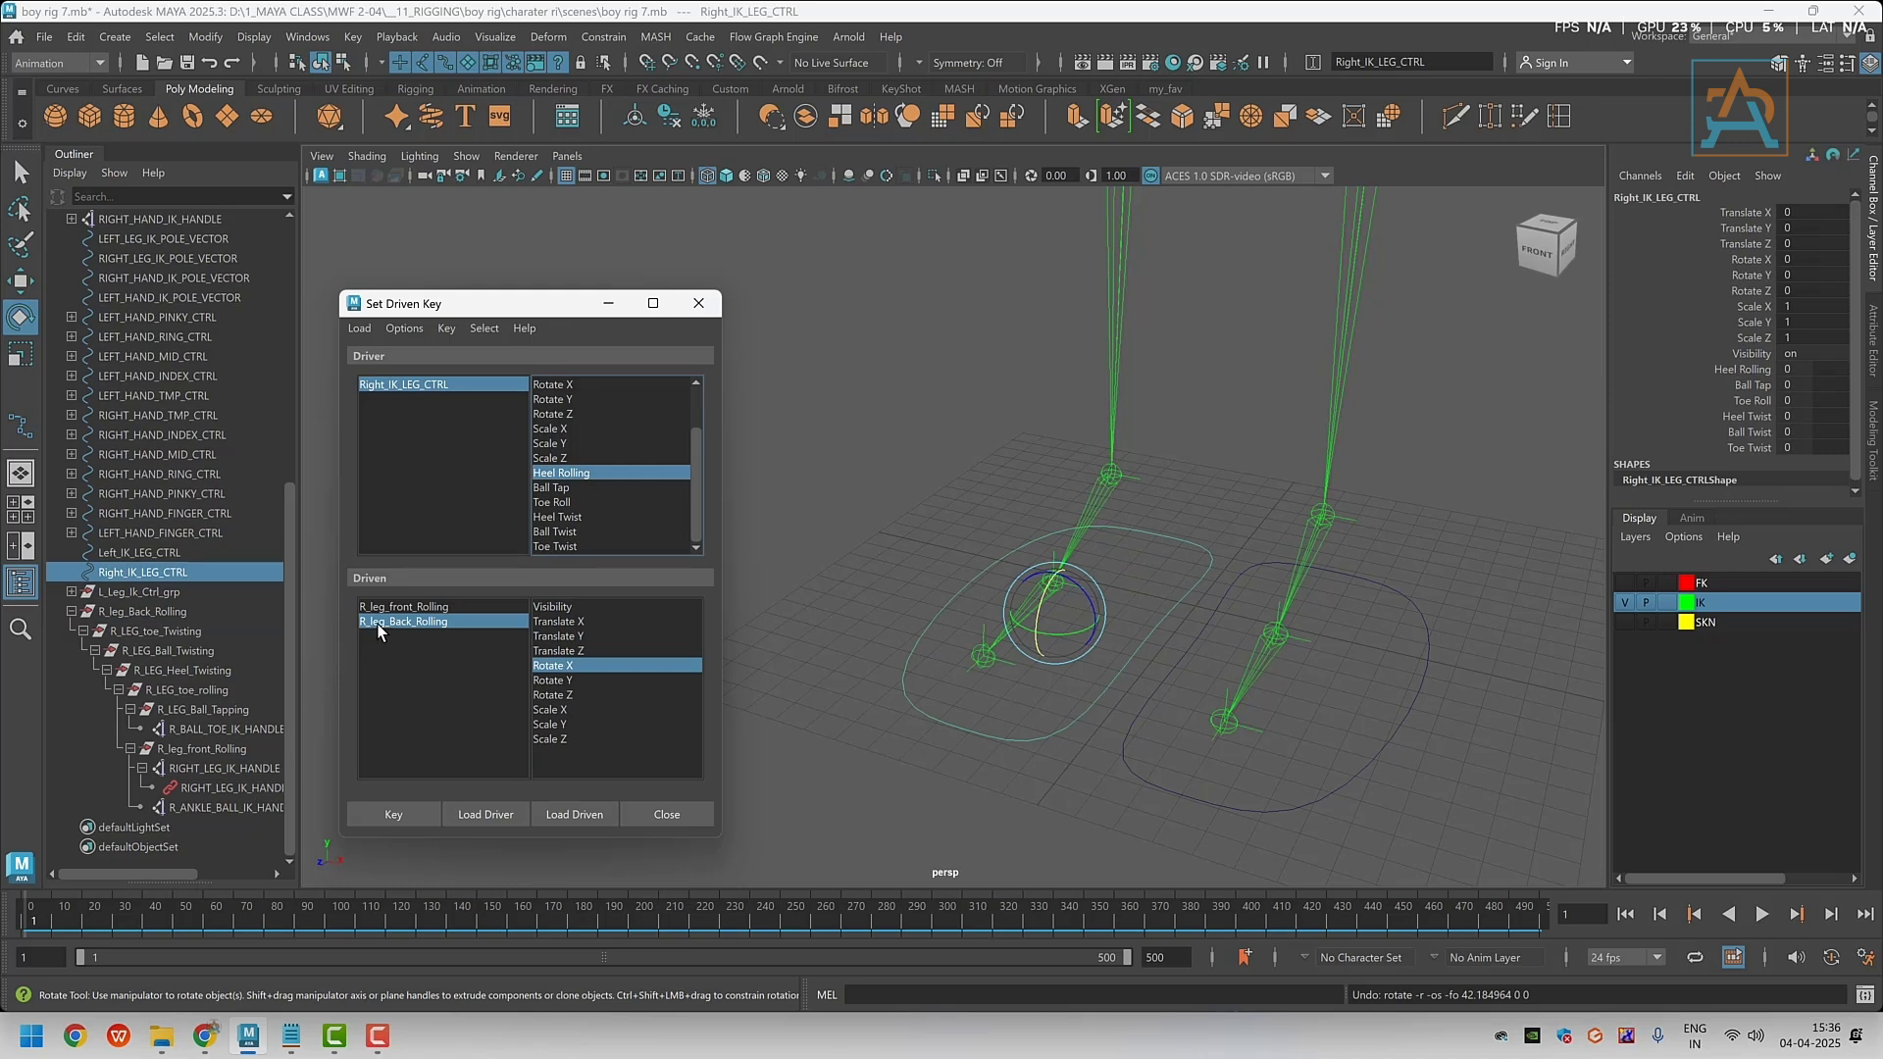
left_click(378, 622)
left_click(564, 666)
left_click(392, 814)
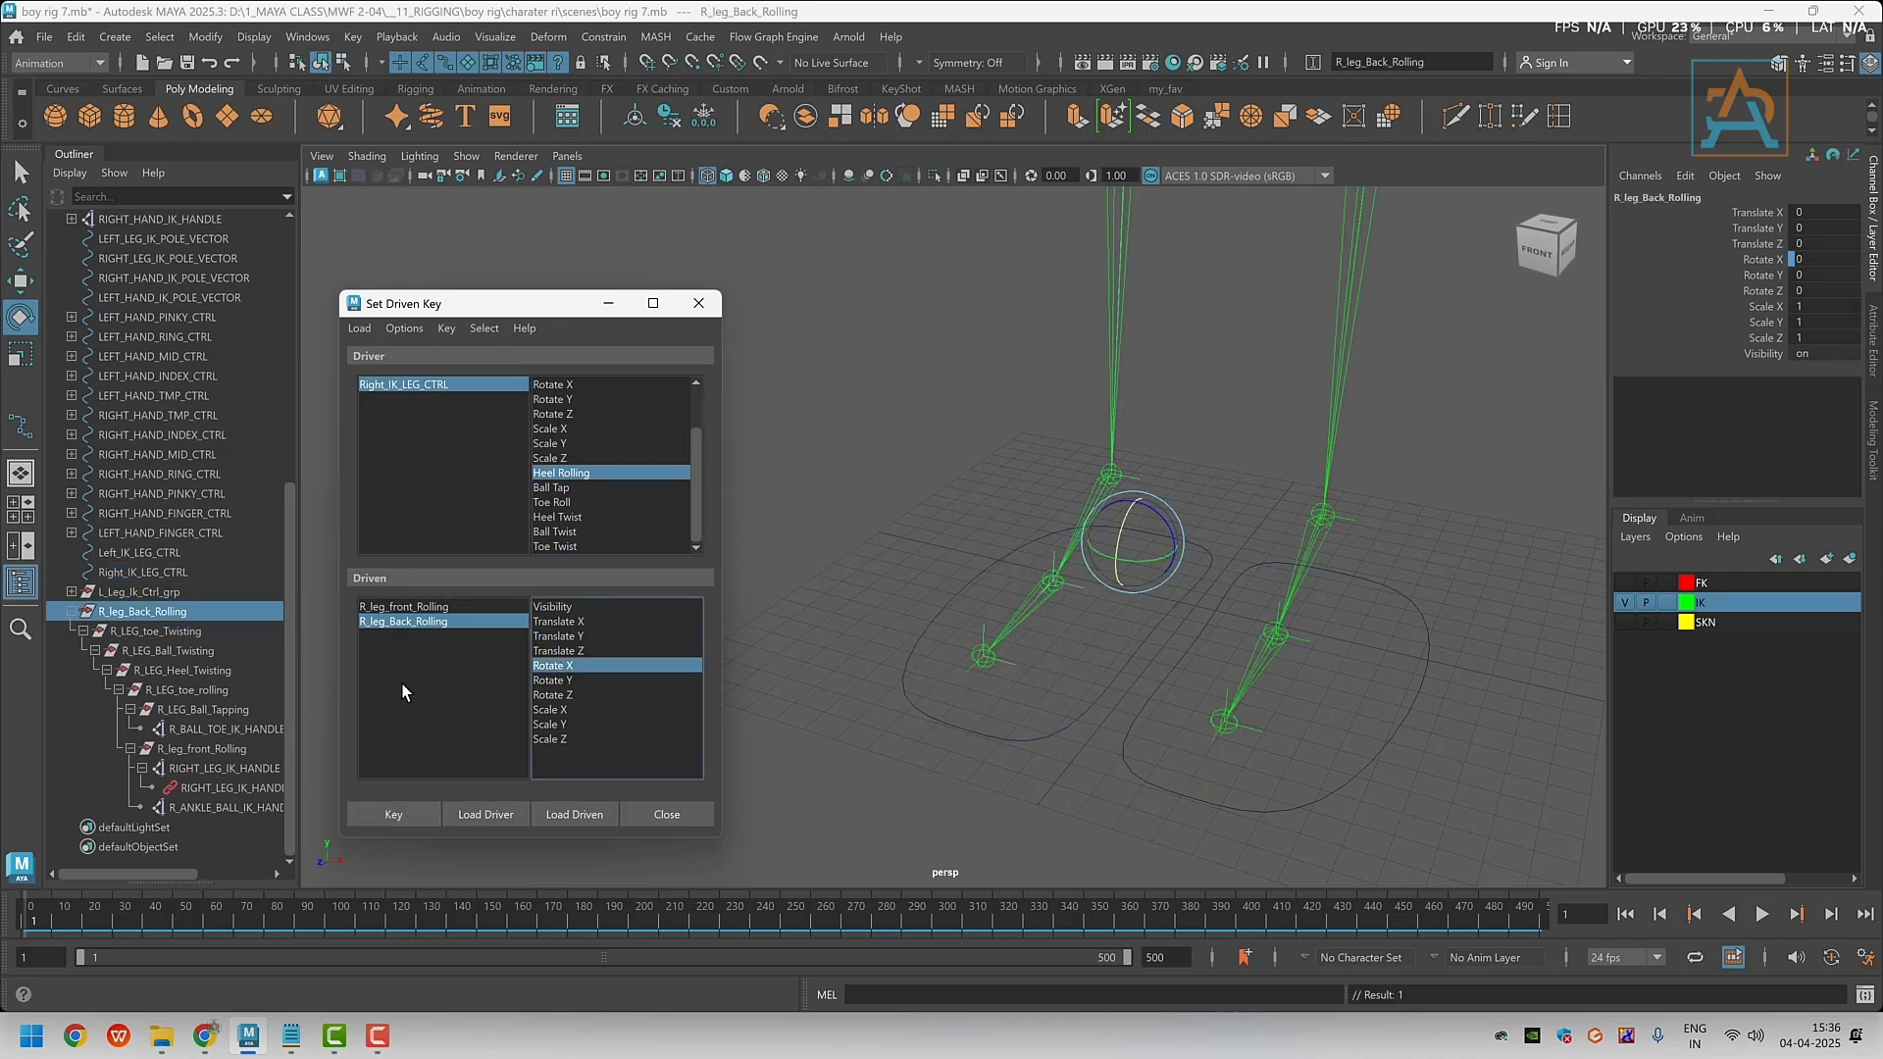
Key R_leg_front_Rolling's Rotate X at 0 against Heel Rolling at 0
left_click(404, 607)
left_click(548, 666)
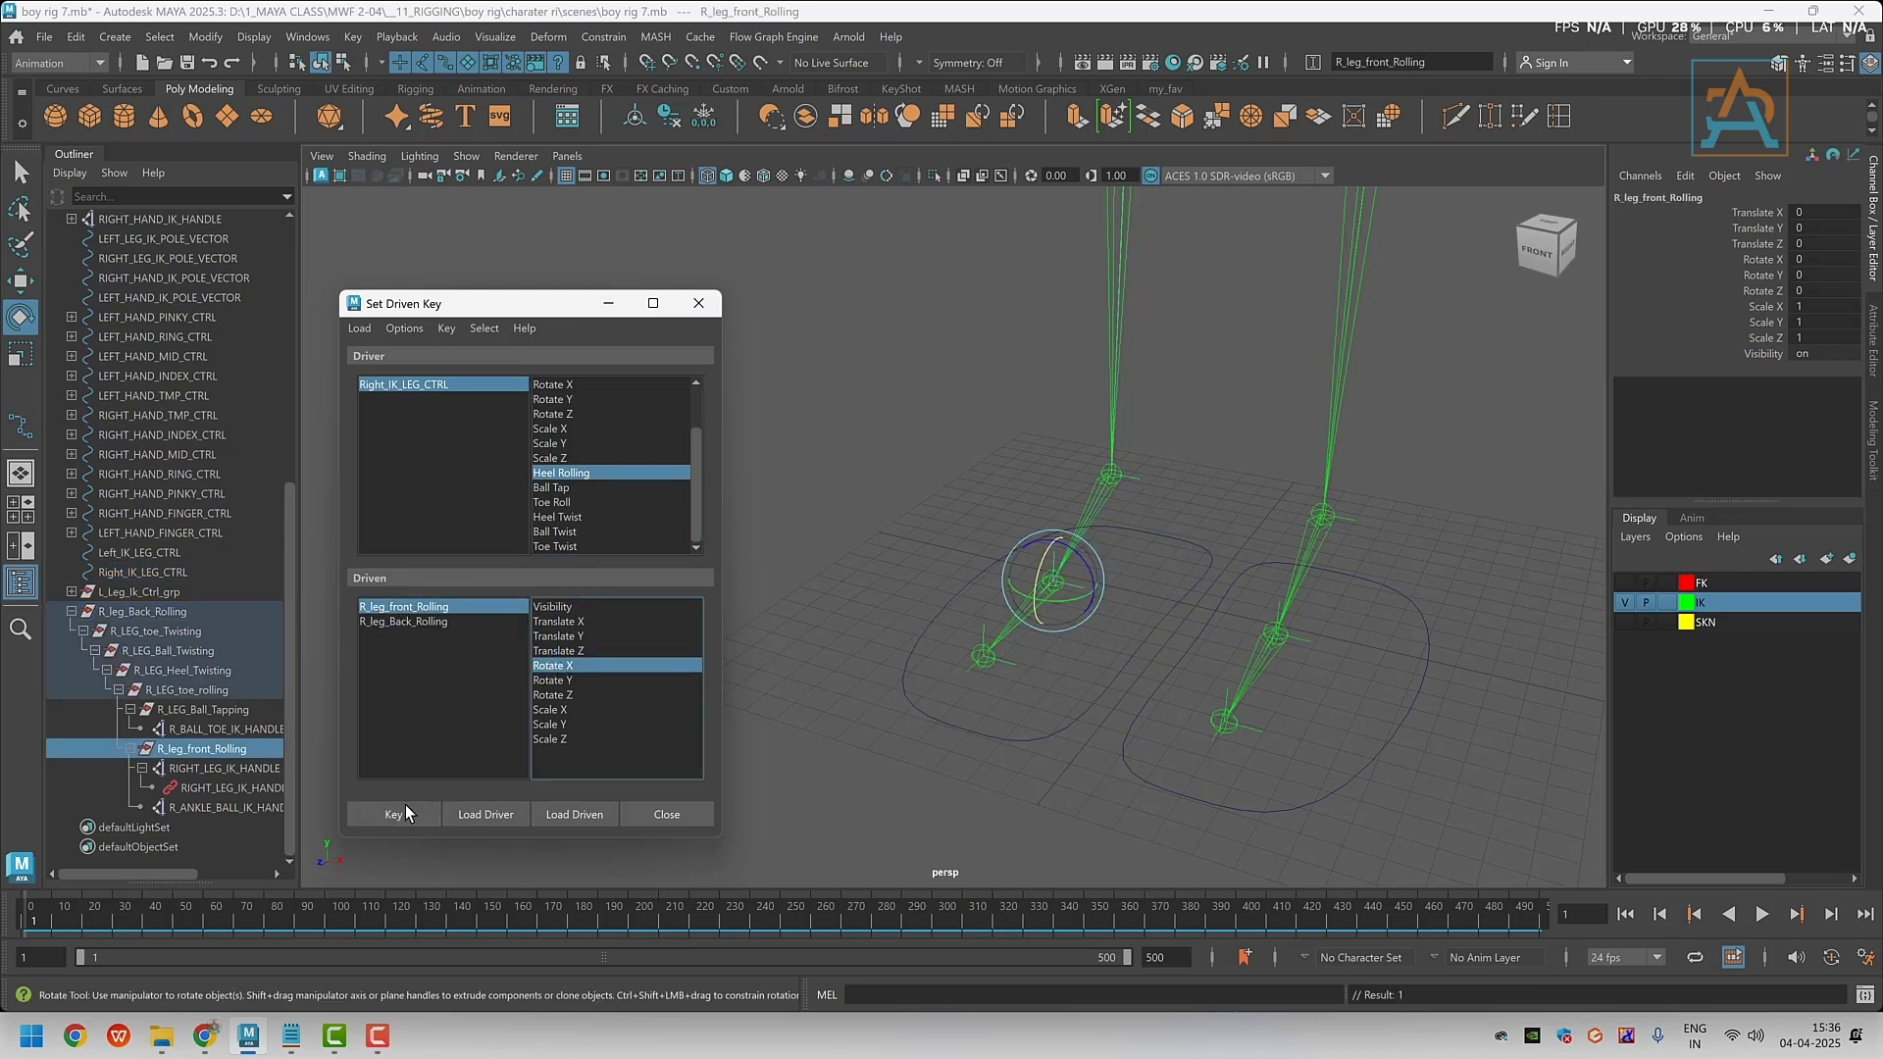
left_click(397, 815)
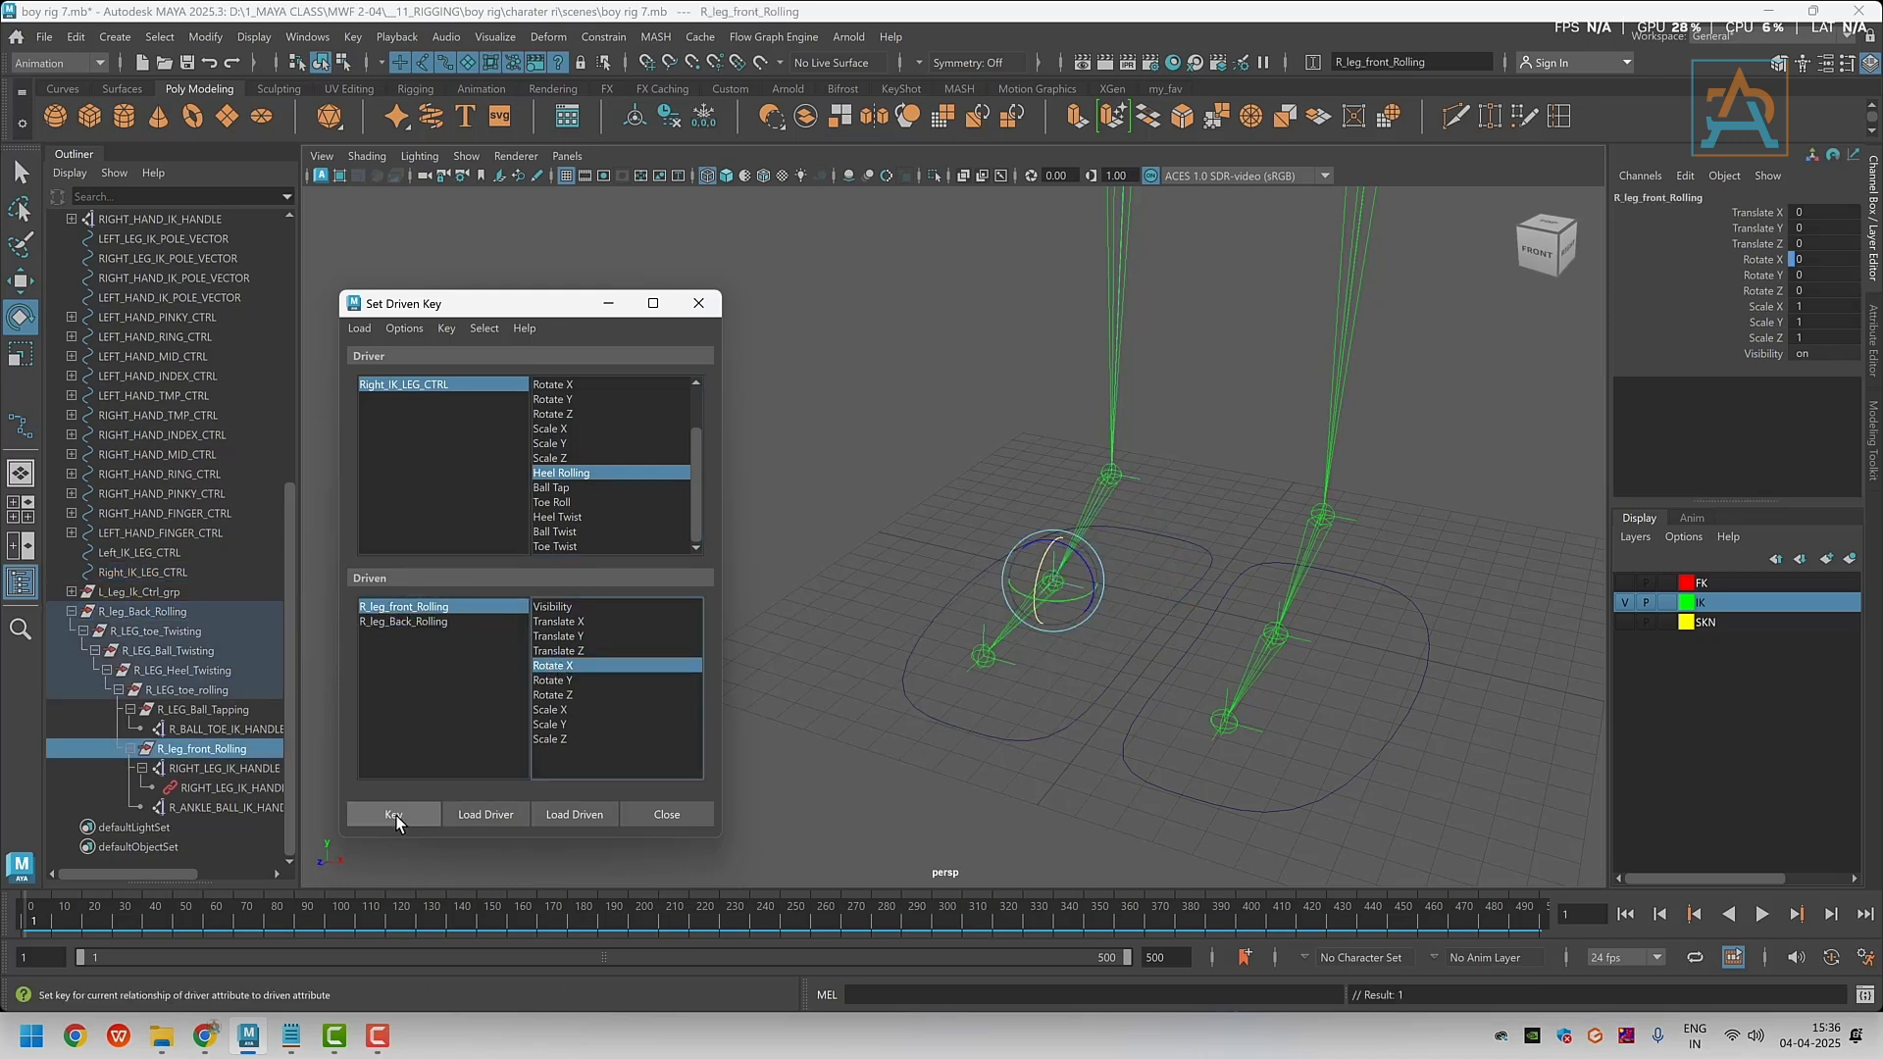
Set the Heel Rolling attribute of Right_IK_LEG_CTRL to -5
left_click(380, 387)
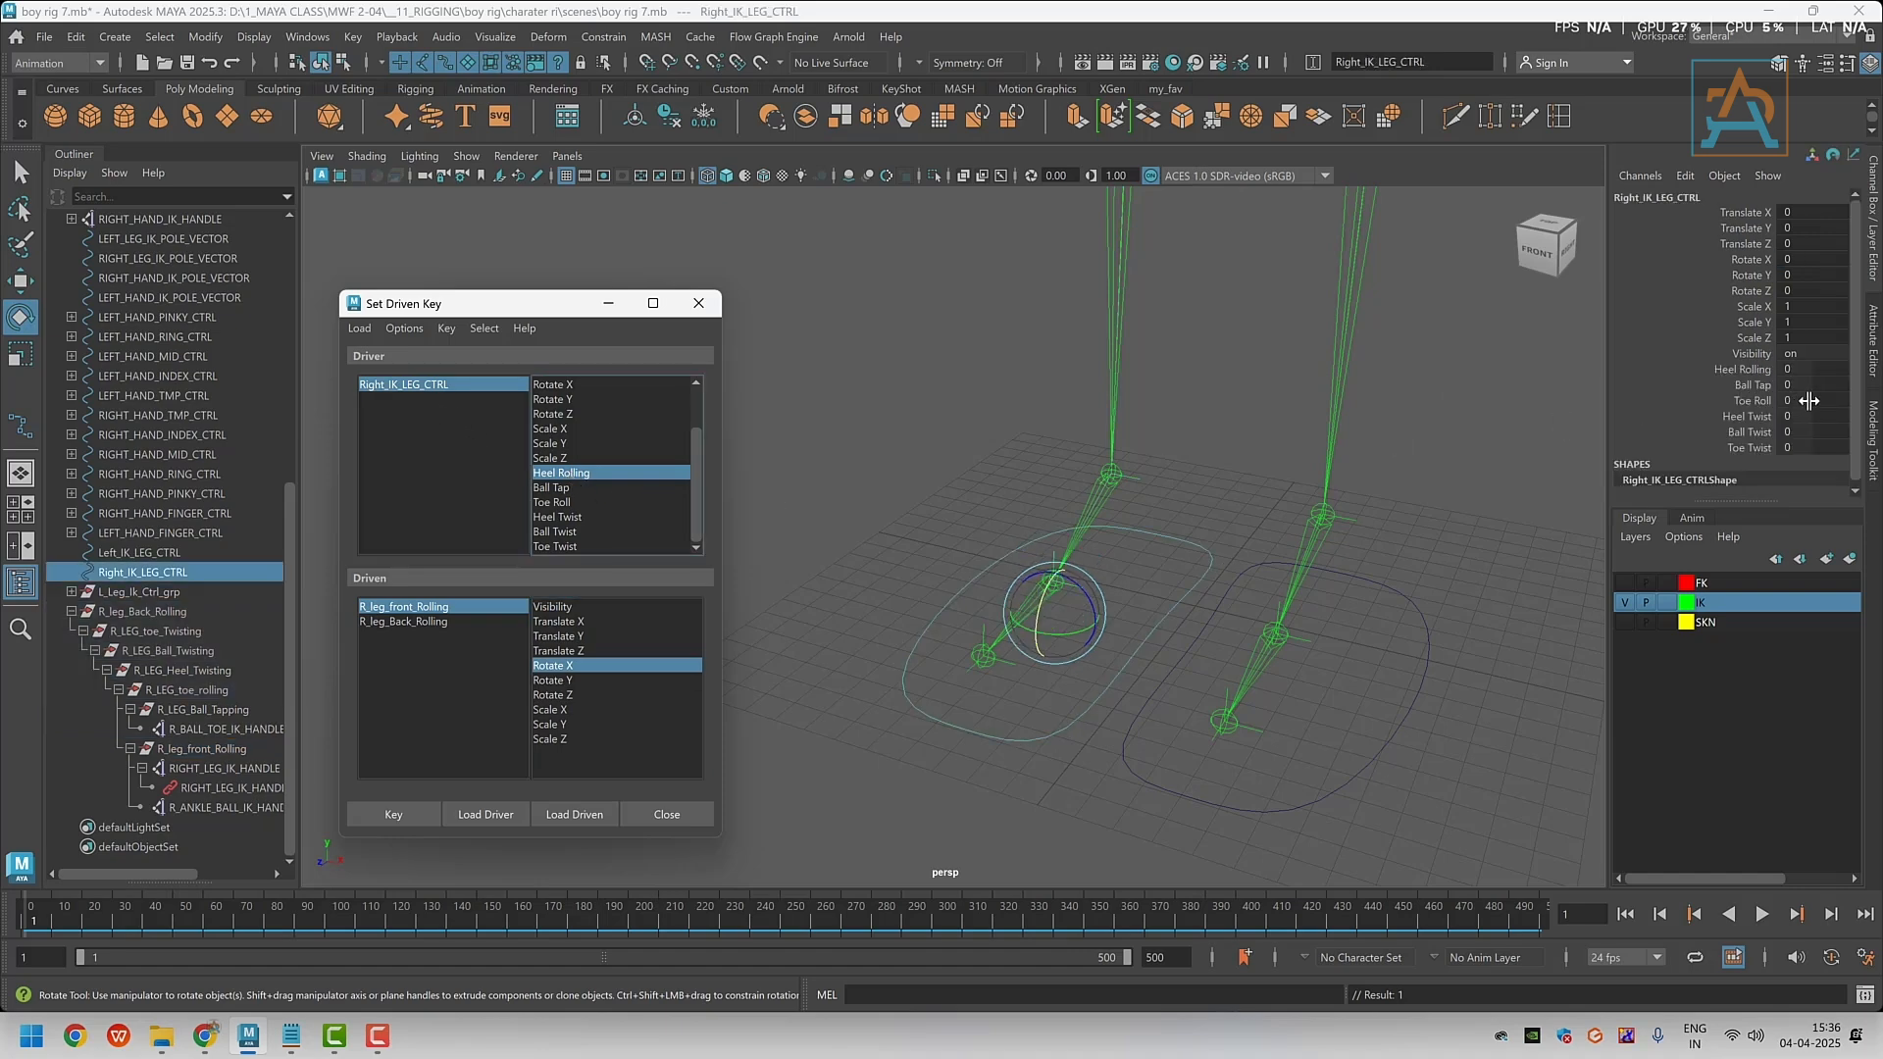
left_click(1787, 369)
type("-5")
key("Return")
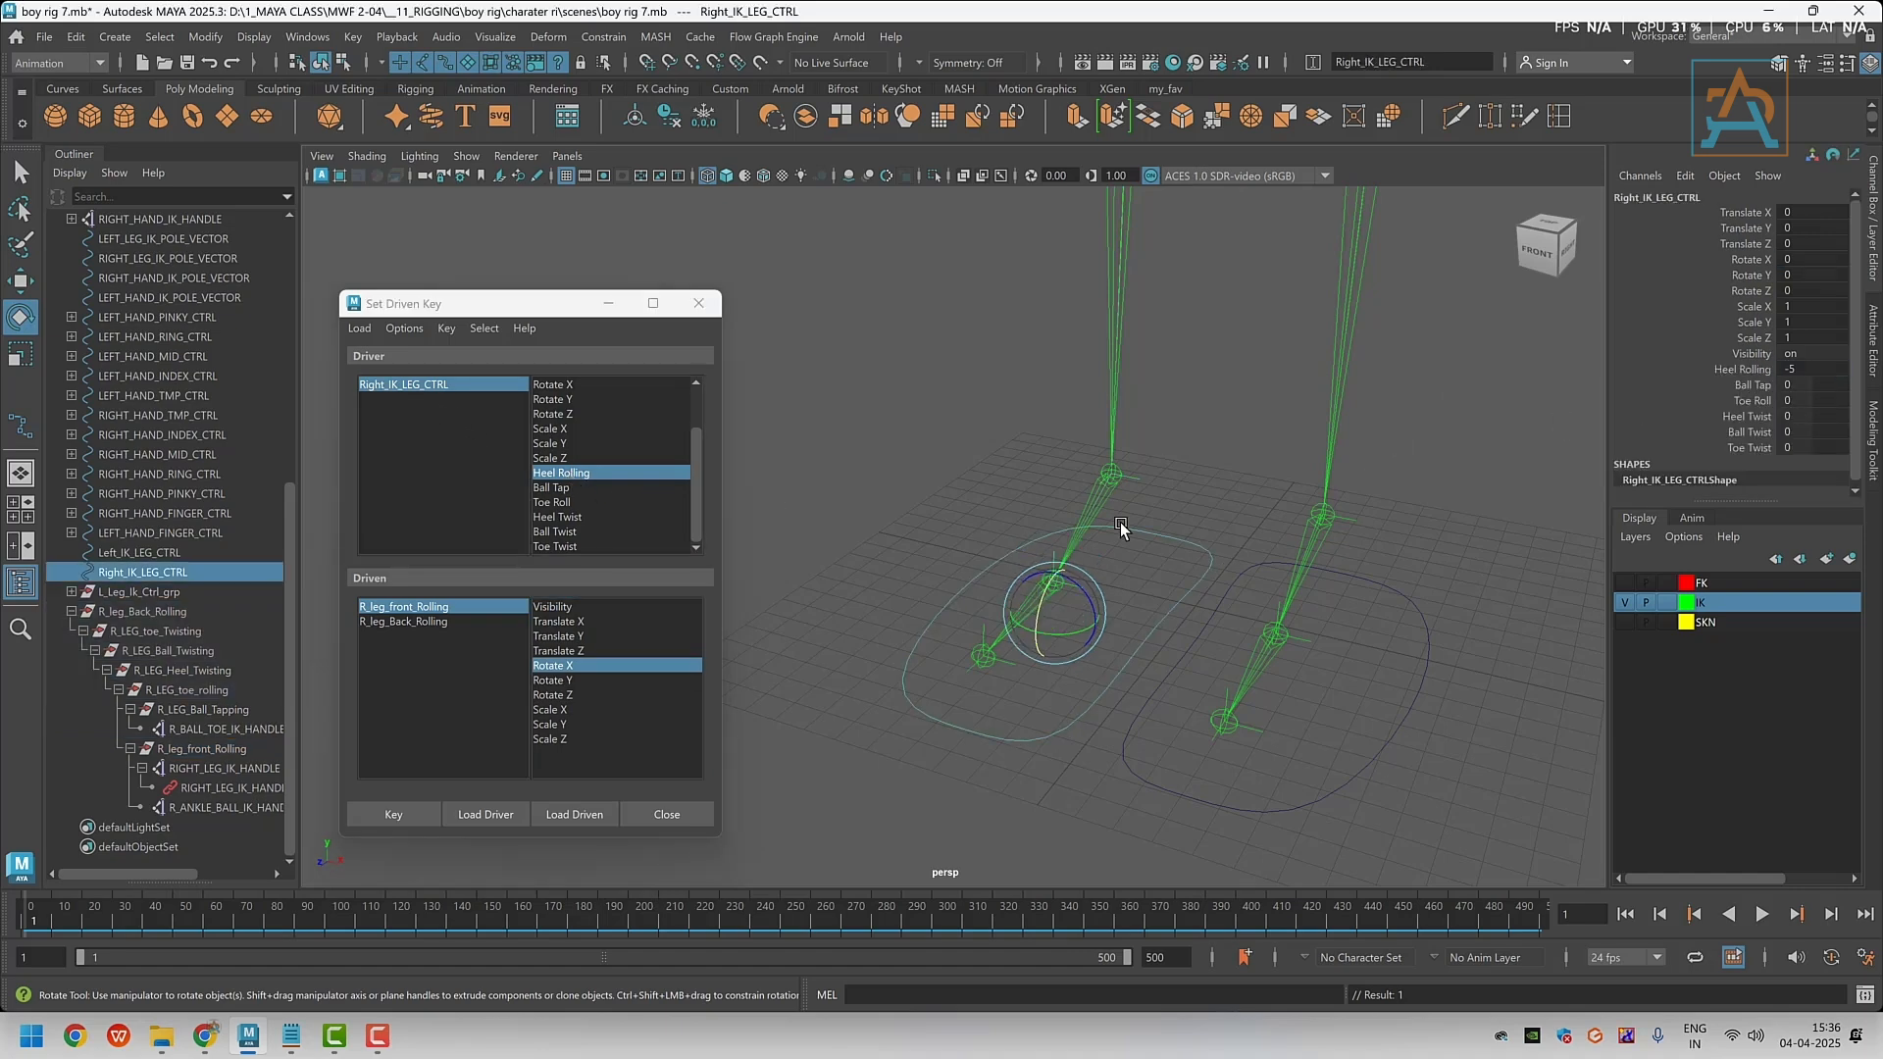
Set R_leg_front_Rolling's Rotate X to 40 and key it against Heel Rolling at -5
scroll(1124, 530, "down", 3)
left_click_drag(1168, 550, 1103, 544, "alt")
middle_click_drag(1103, 544, 1154, 606, "alt")
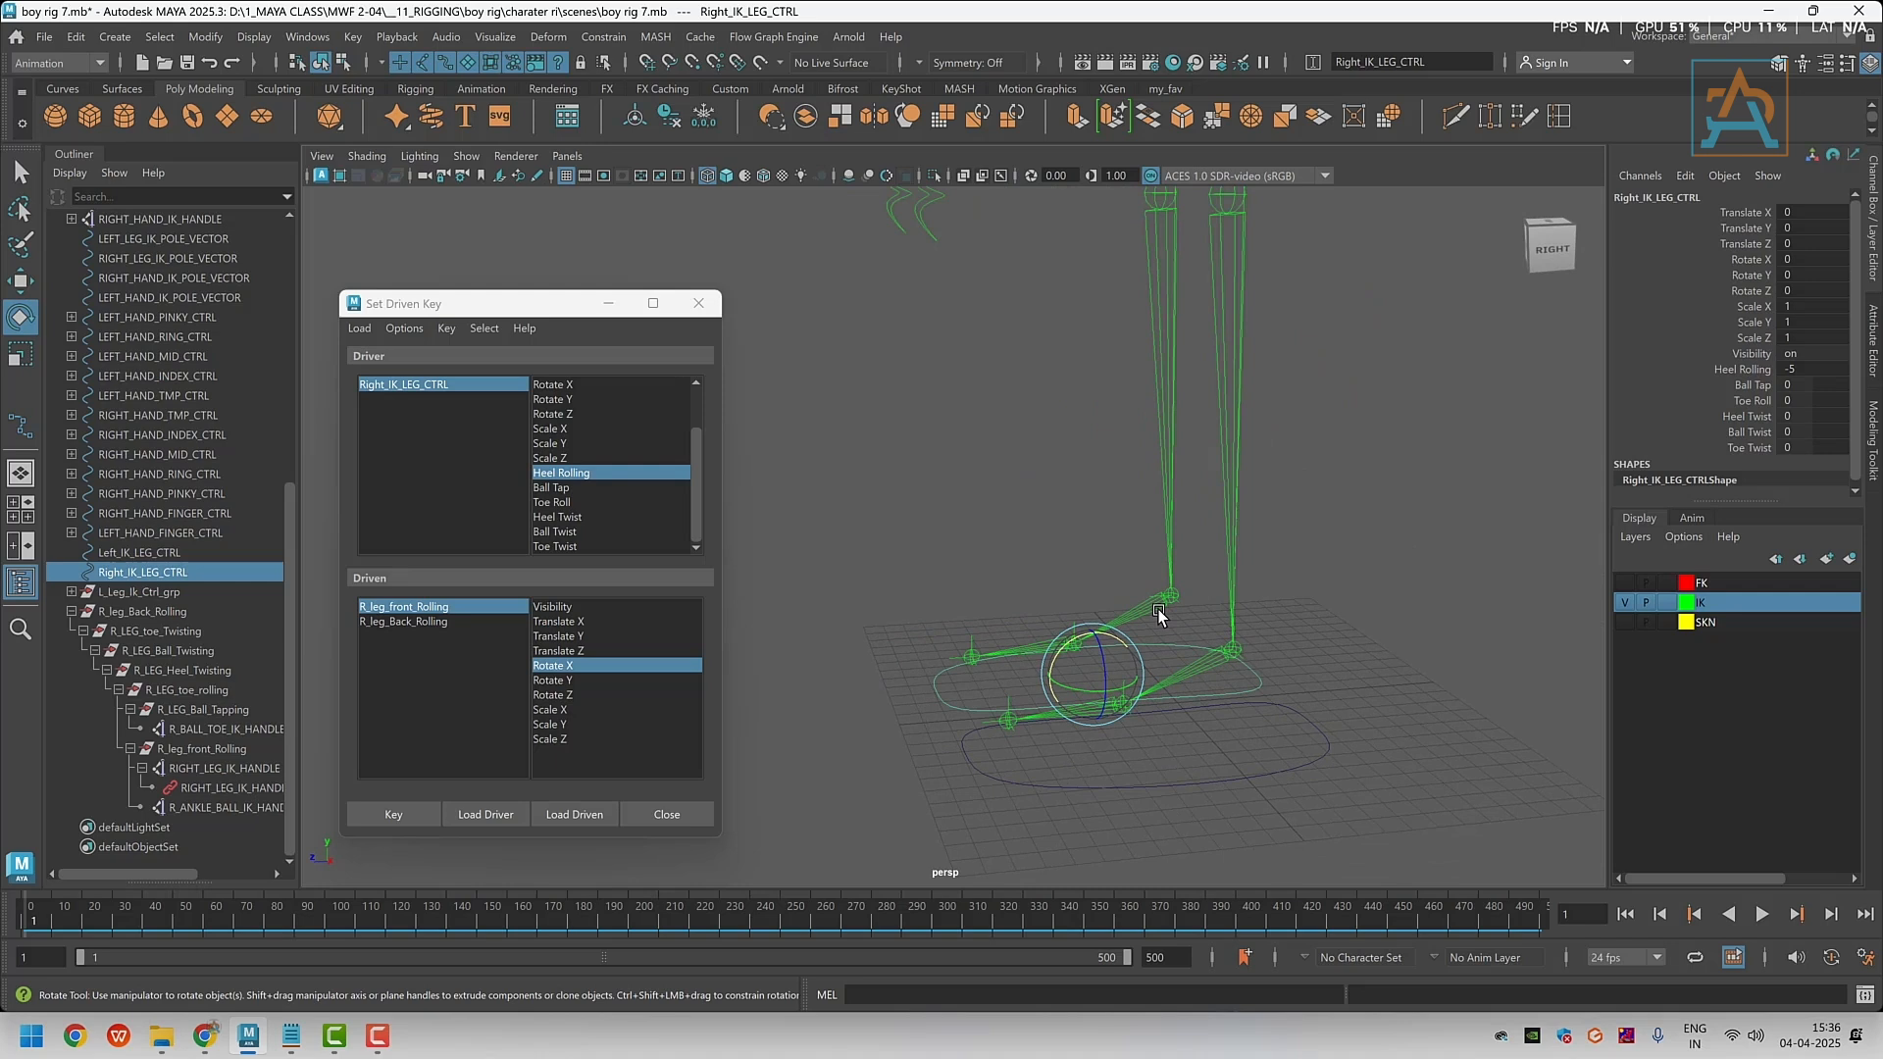
left_click(410, 609)
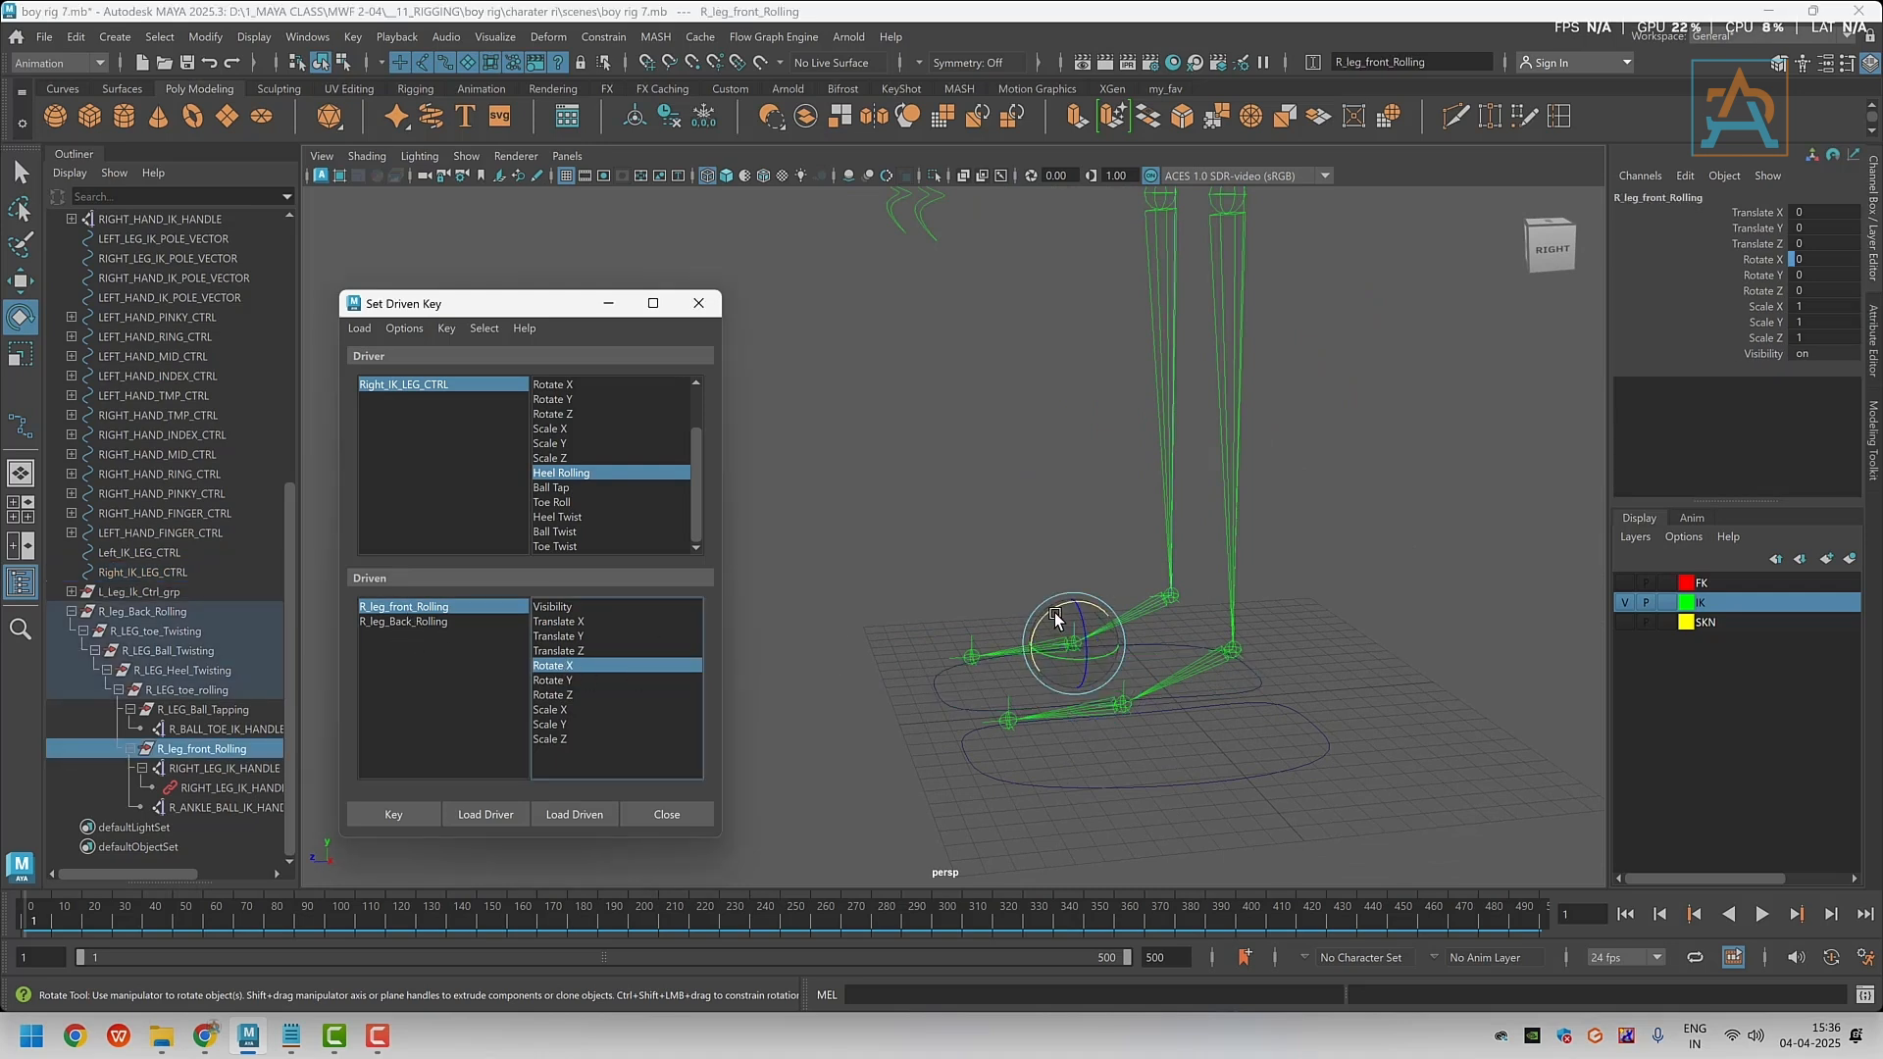
left_click_drag(1051, 610, 1017, 624)
scroll(1104, 556, "down", 3)
middle_click_drag(1105, 556, 1103, 742, "alt")
left_click_drag(1002, 781, 995, 786)
left_click(1824, 259)
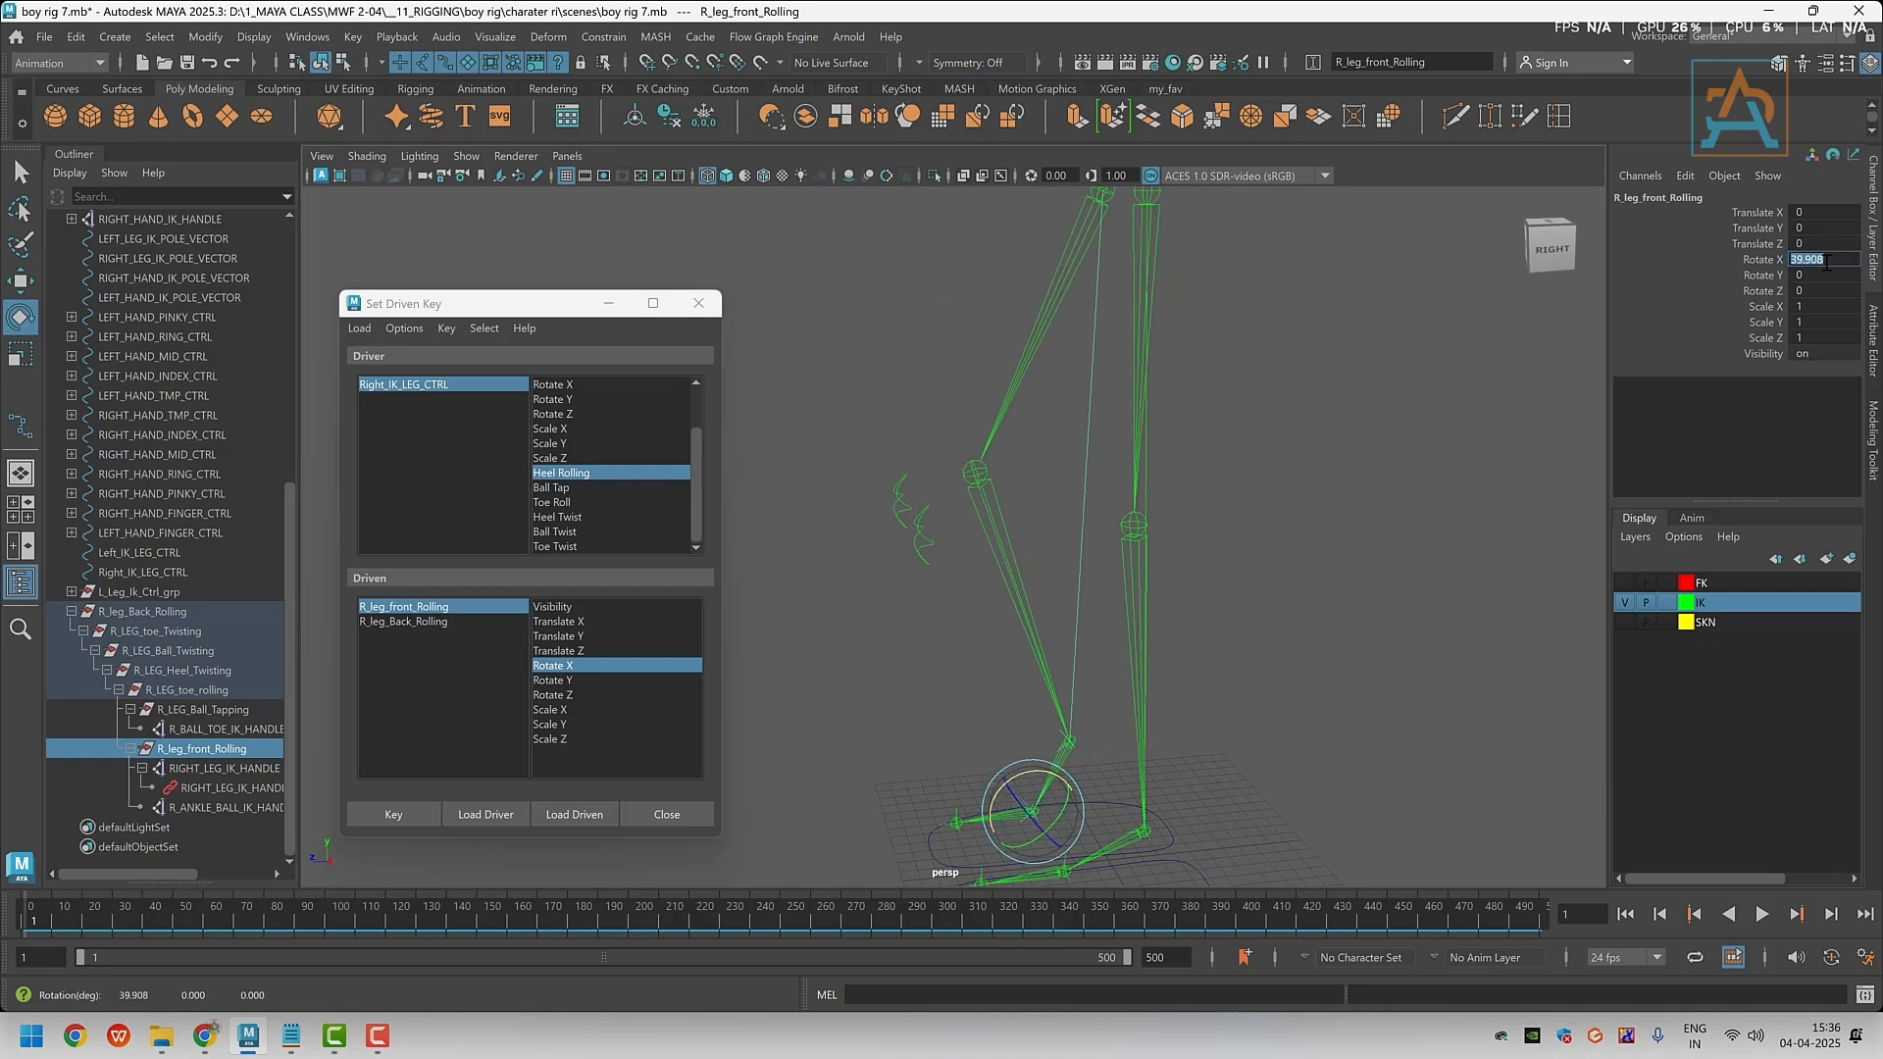
type("40")
key("Return")
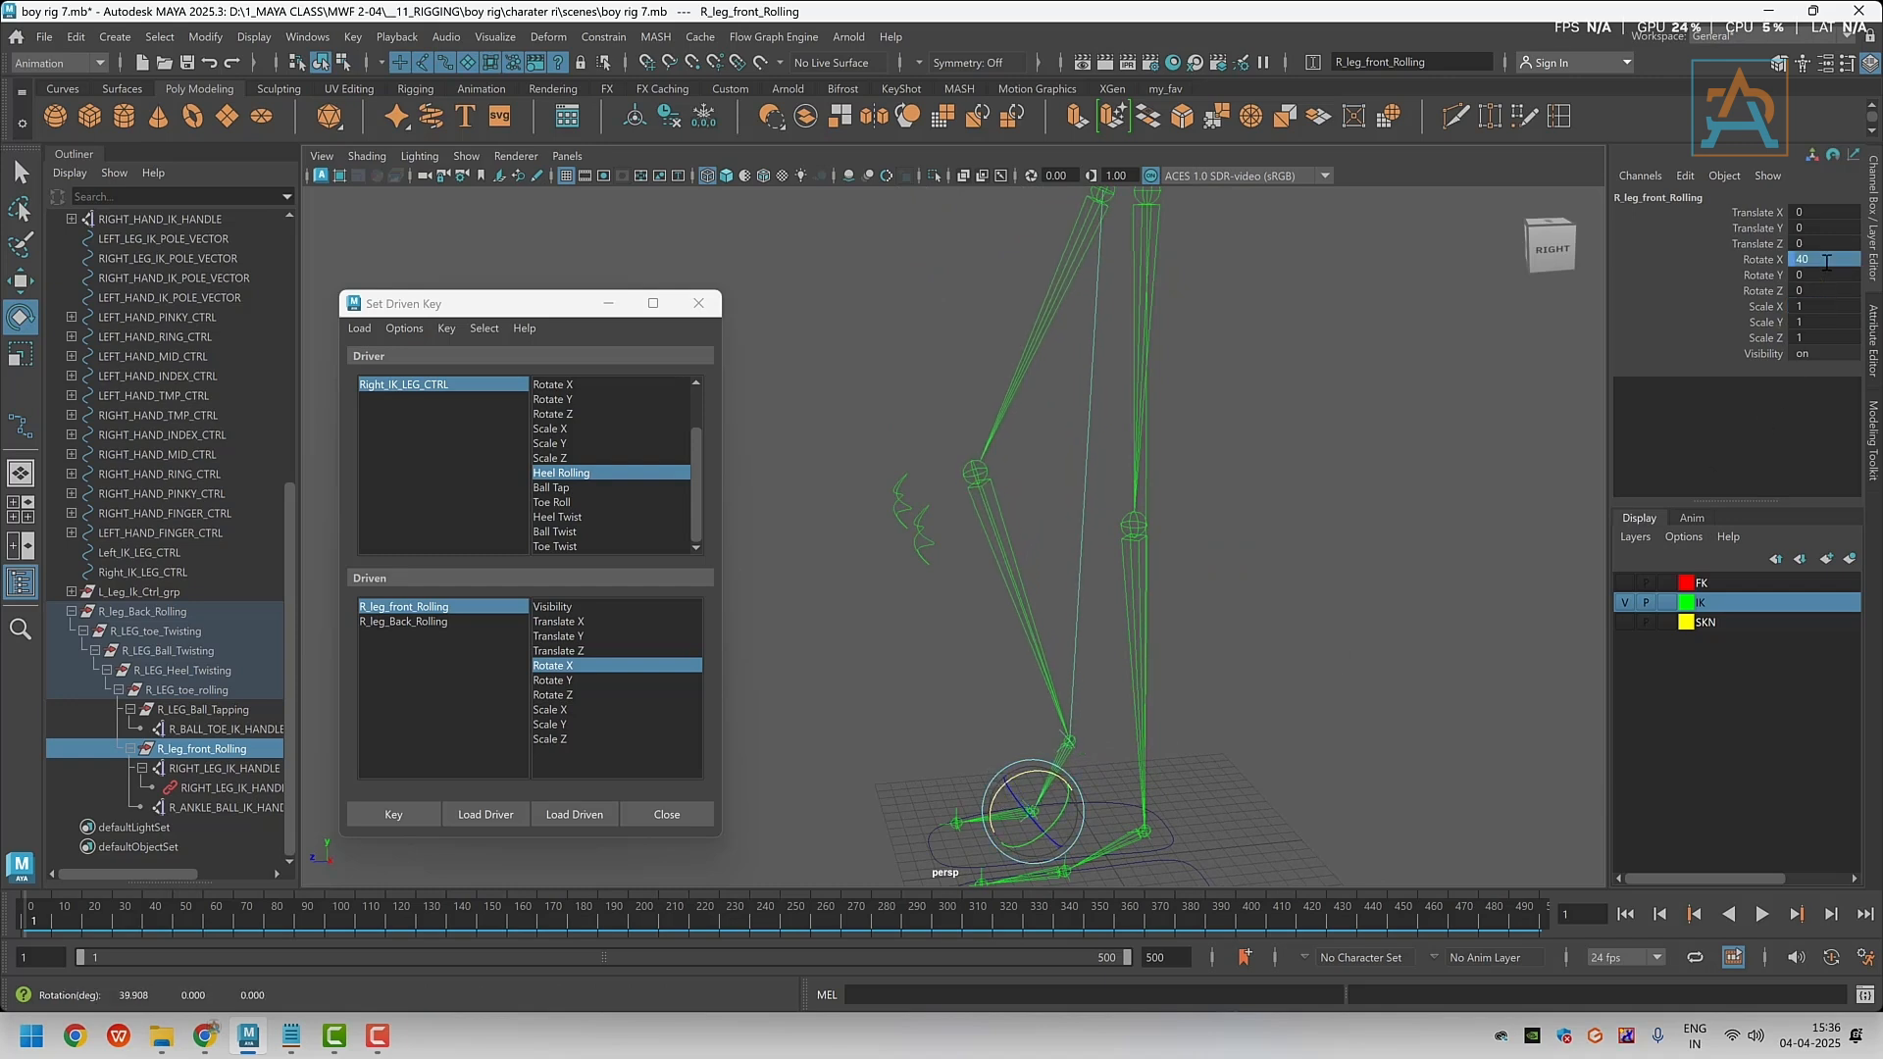
left_click(361, 812)
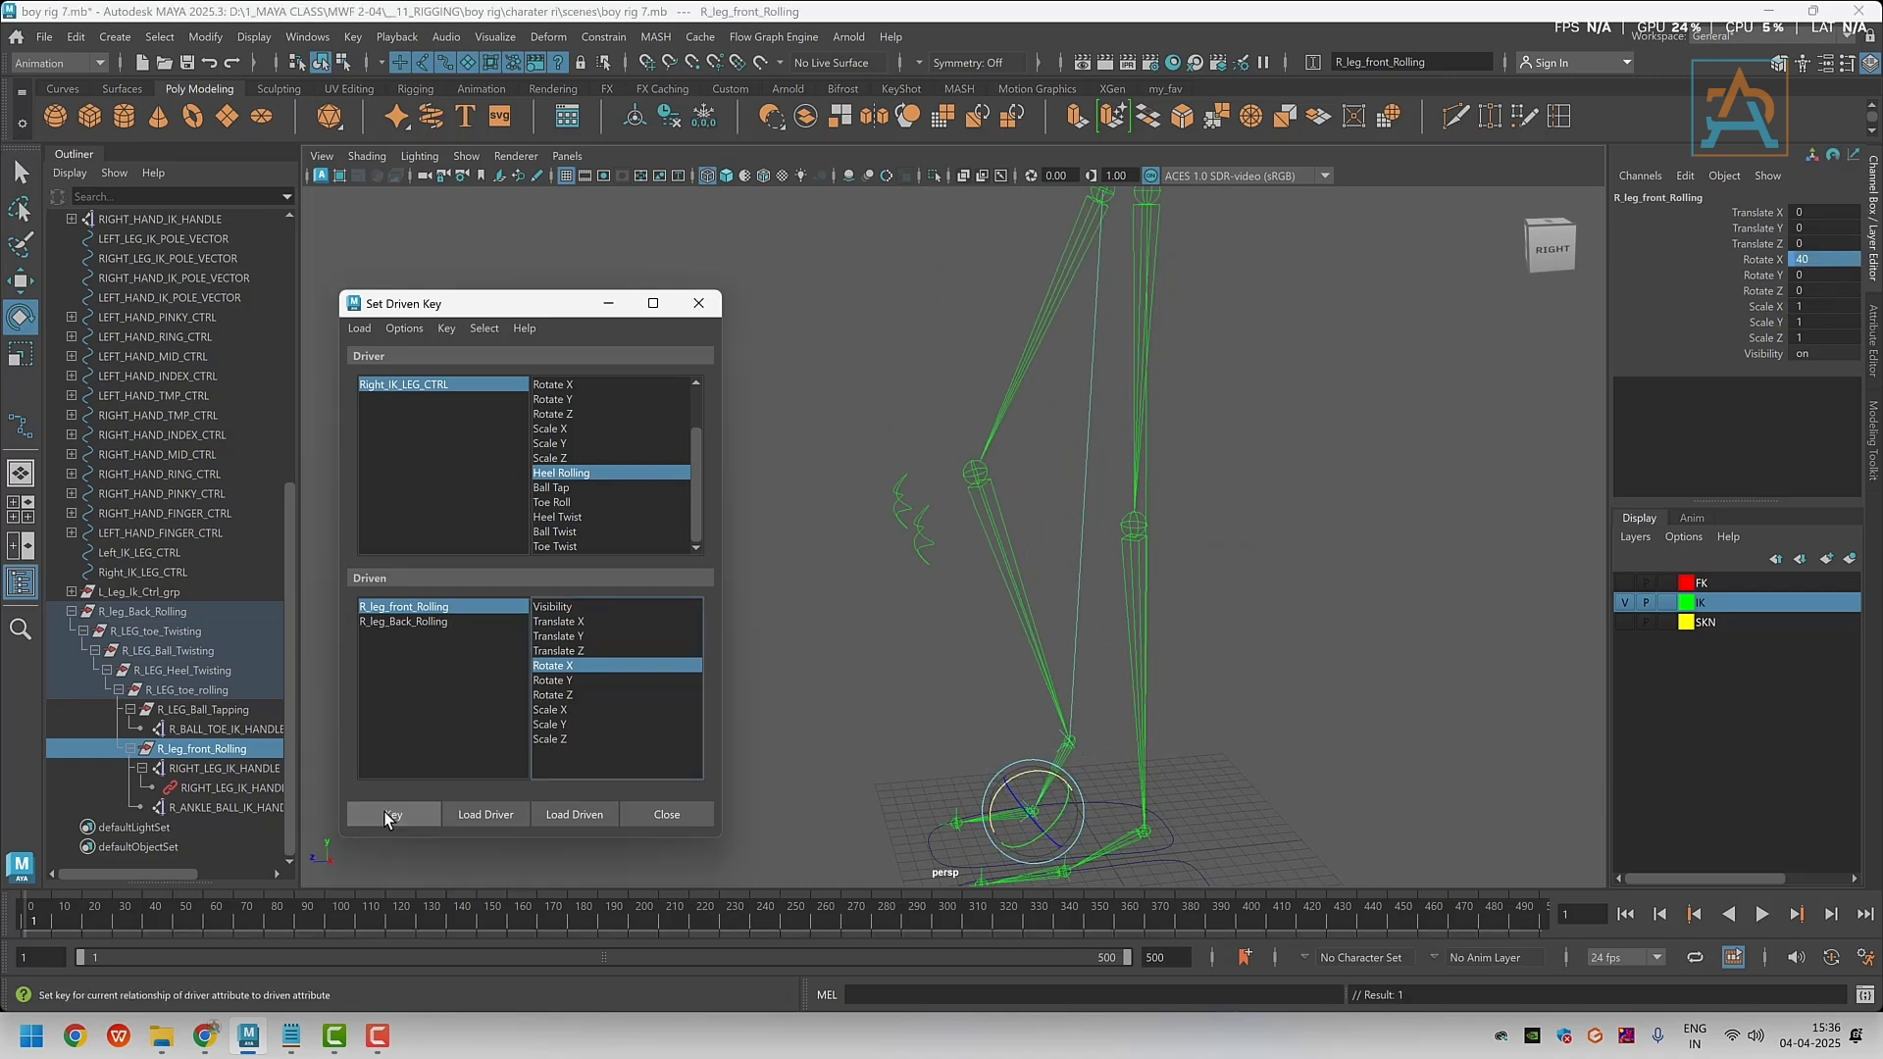
With Heel Rolling at 5, set R_leg_Back_Rolling's Rotate X to -20 and key this relationship
left_click(398, 385)
left_click(563, 473)
left_click_drag(1793, 369, 1826, 369)
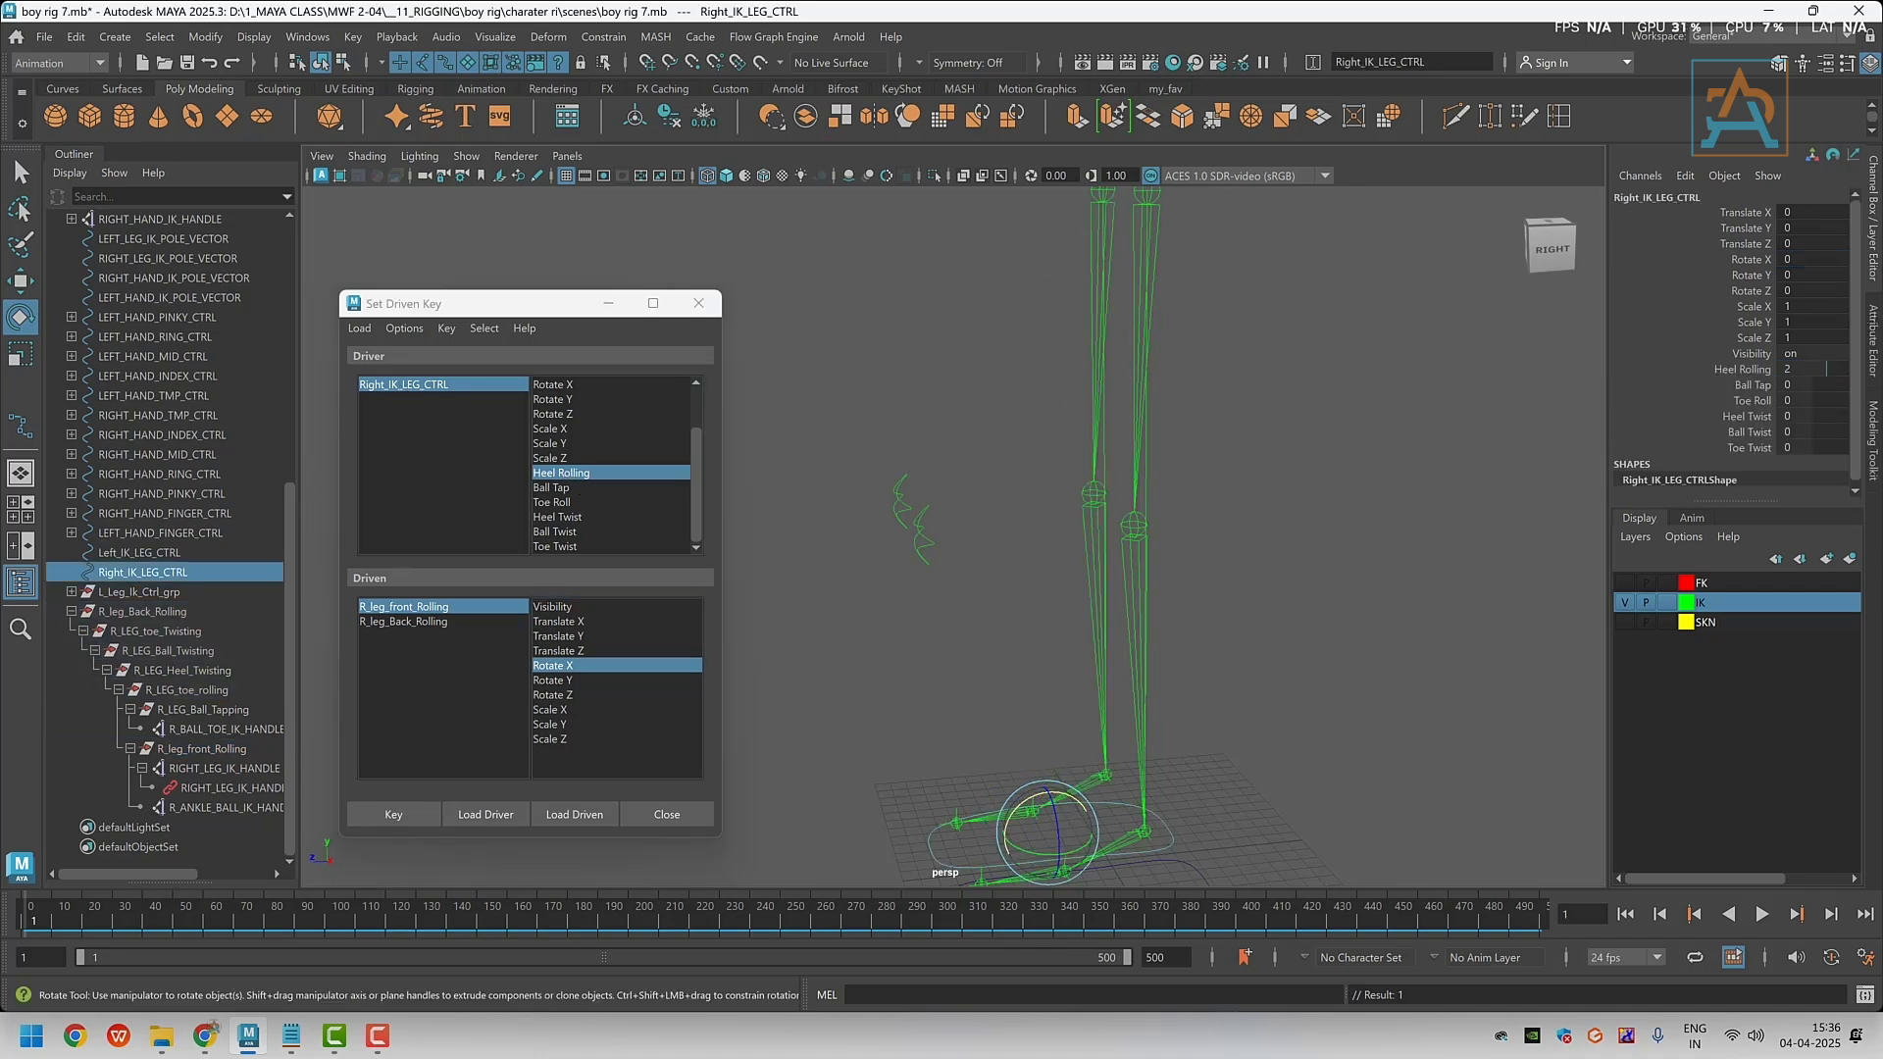
left_click(387, 622)
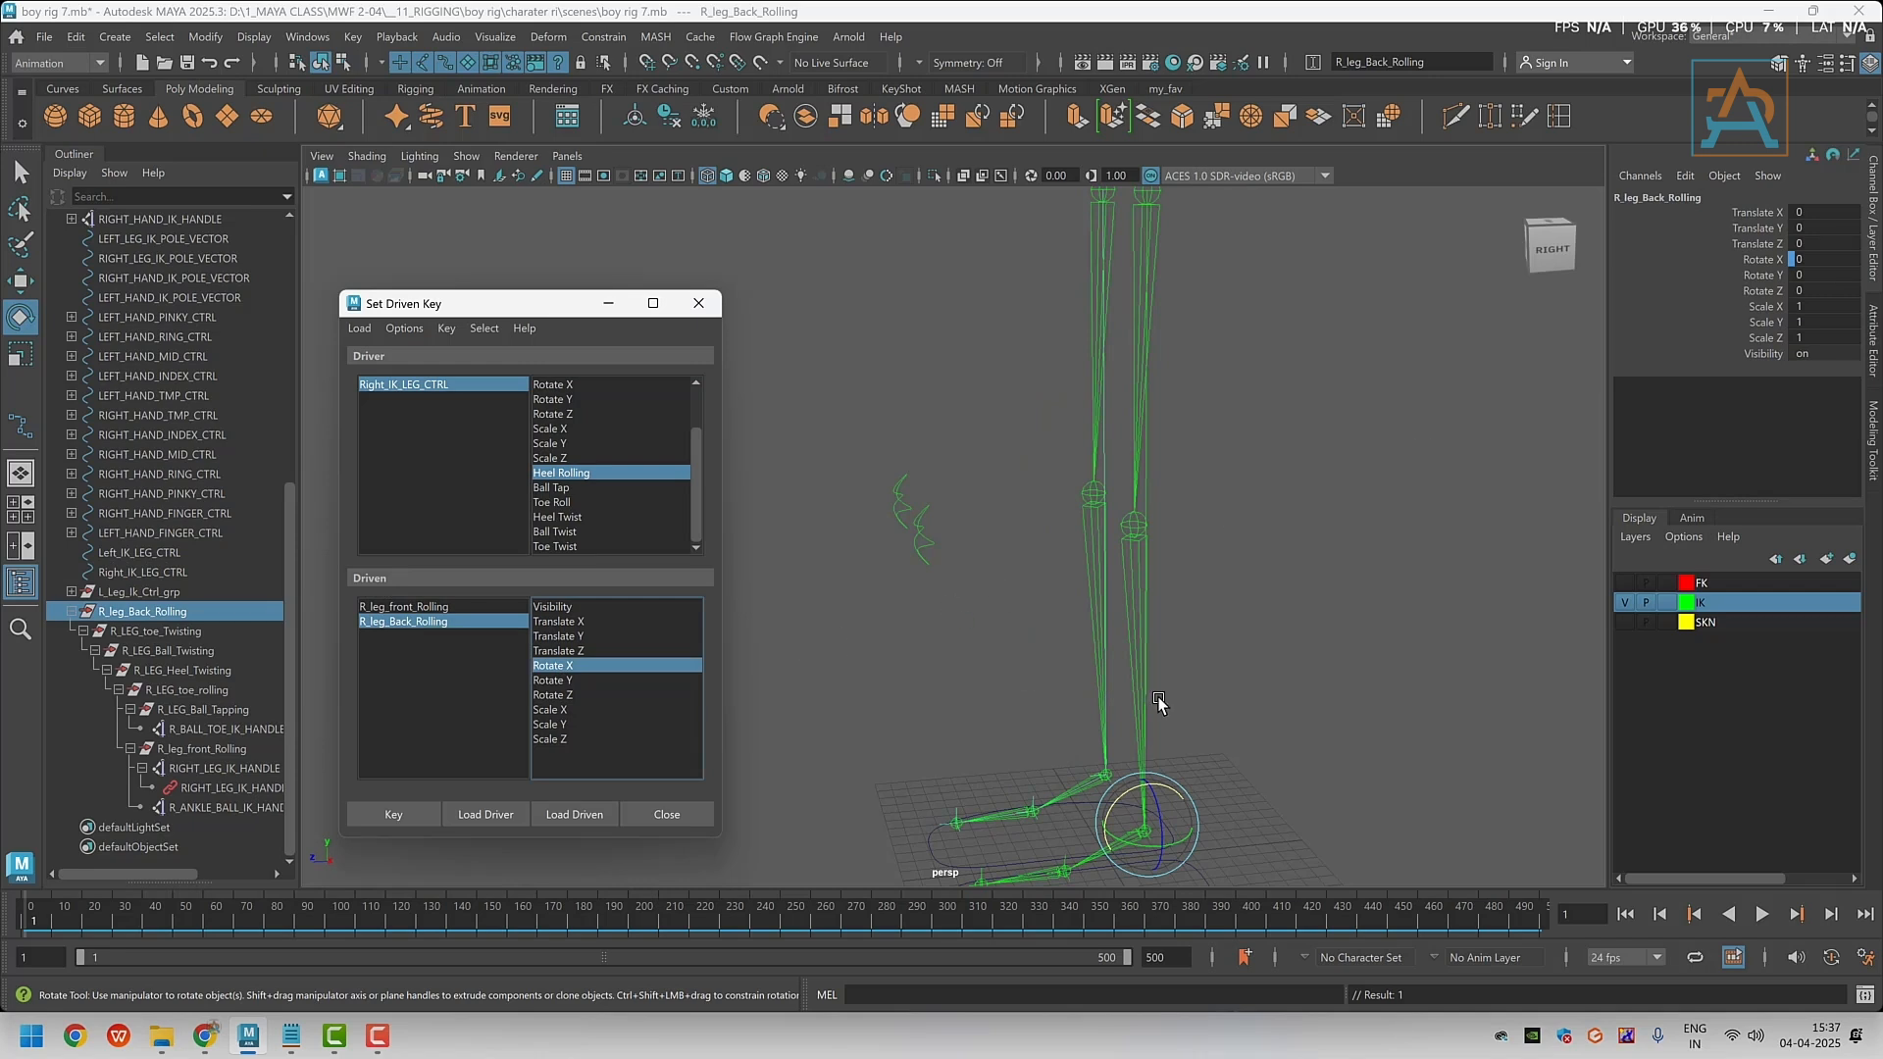
left_click_drag(1134, 792, 1153, 787)
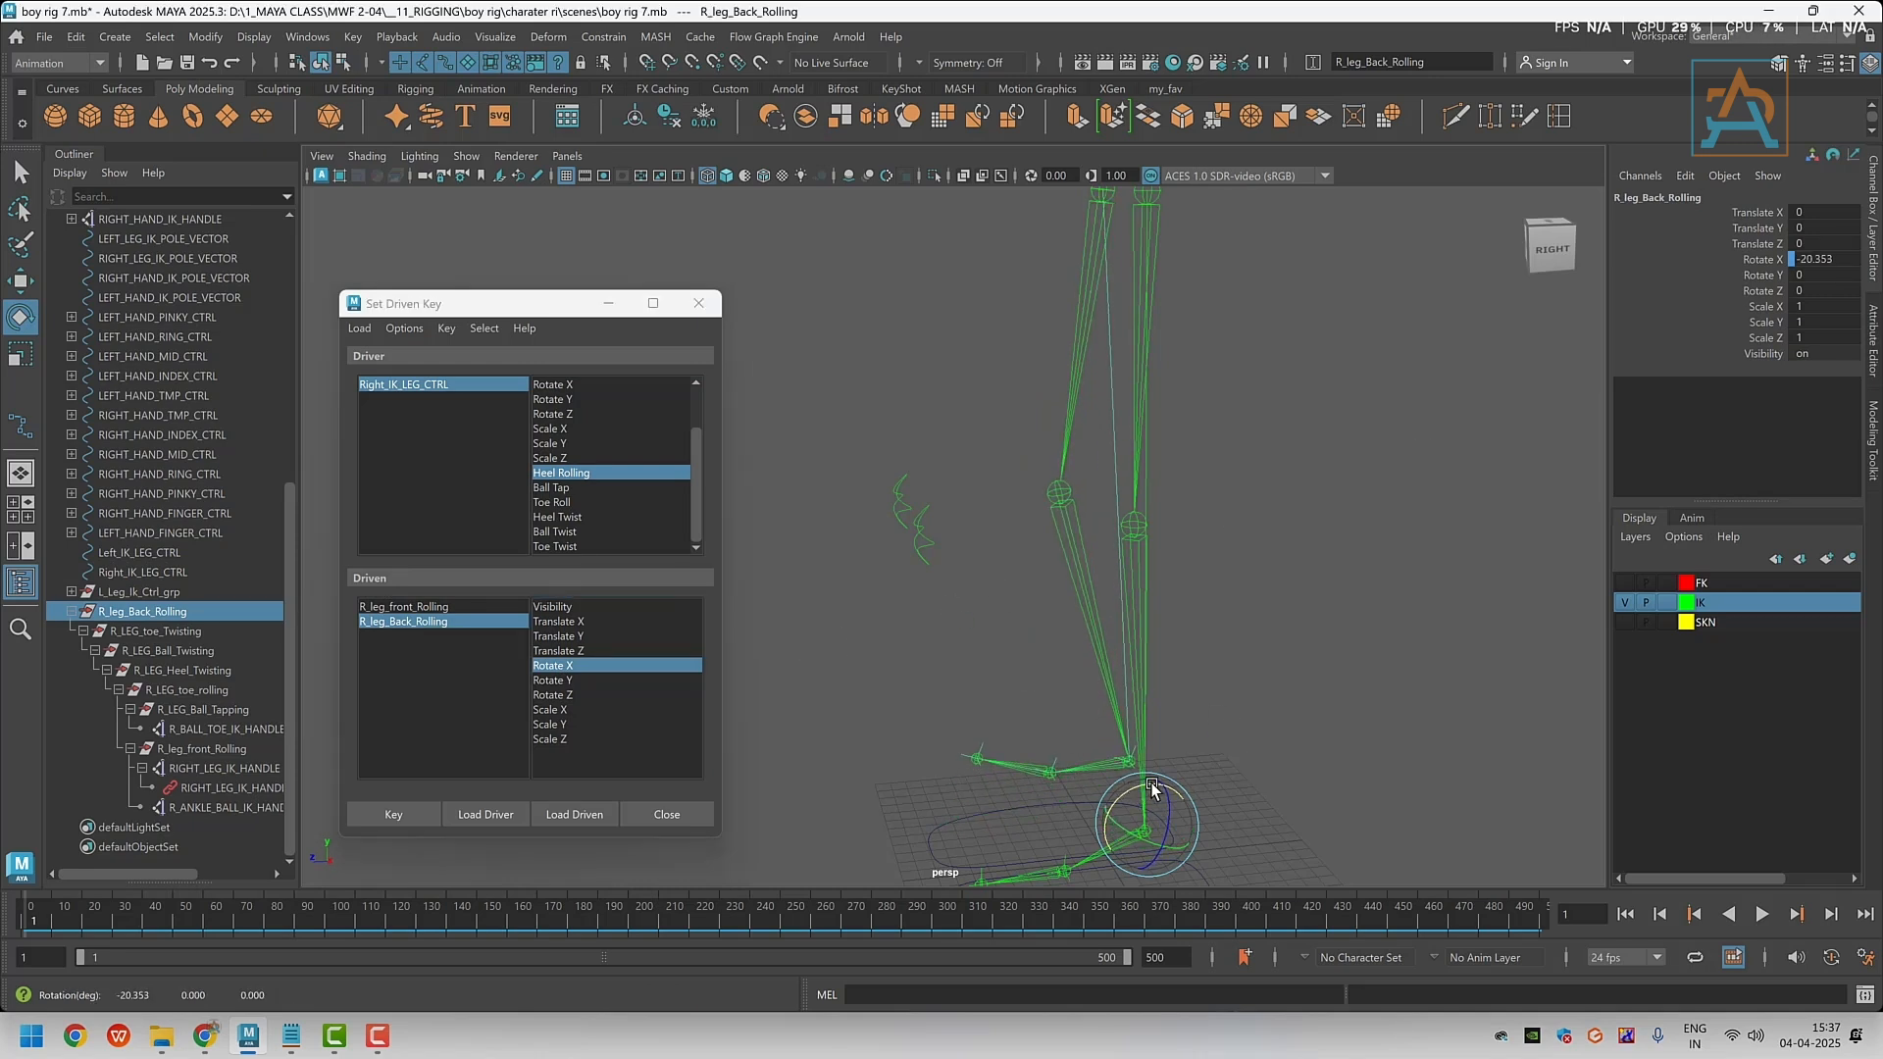
double_click(1816, 259)
type("-20")
key("Return")
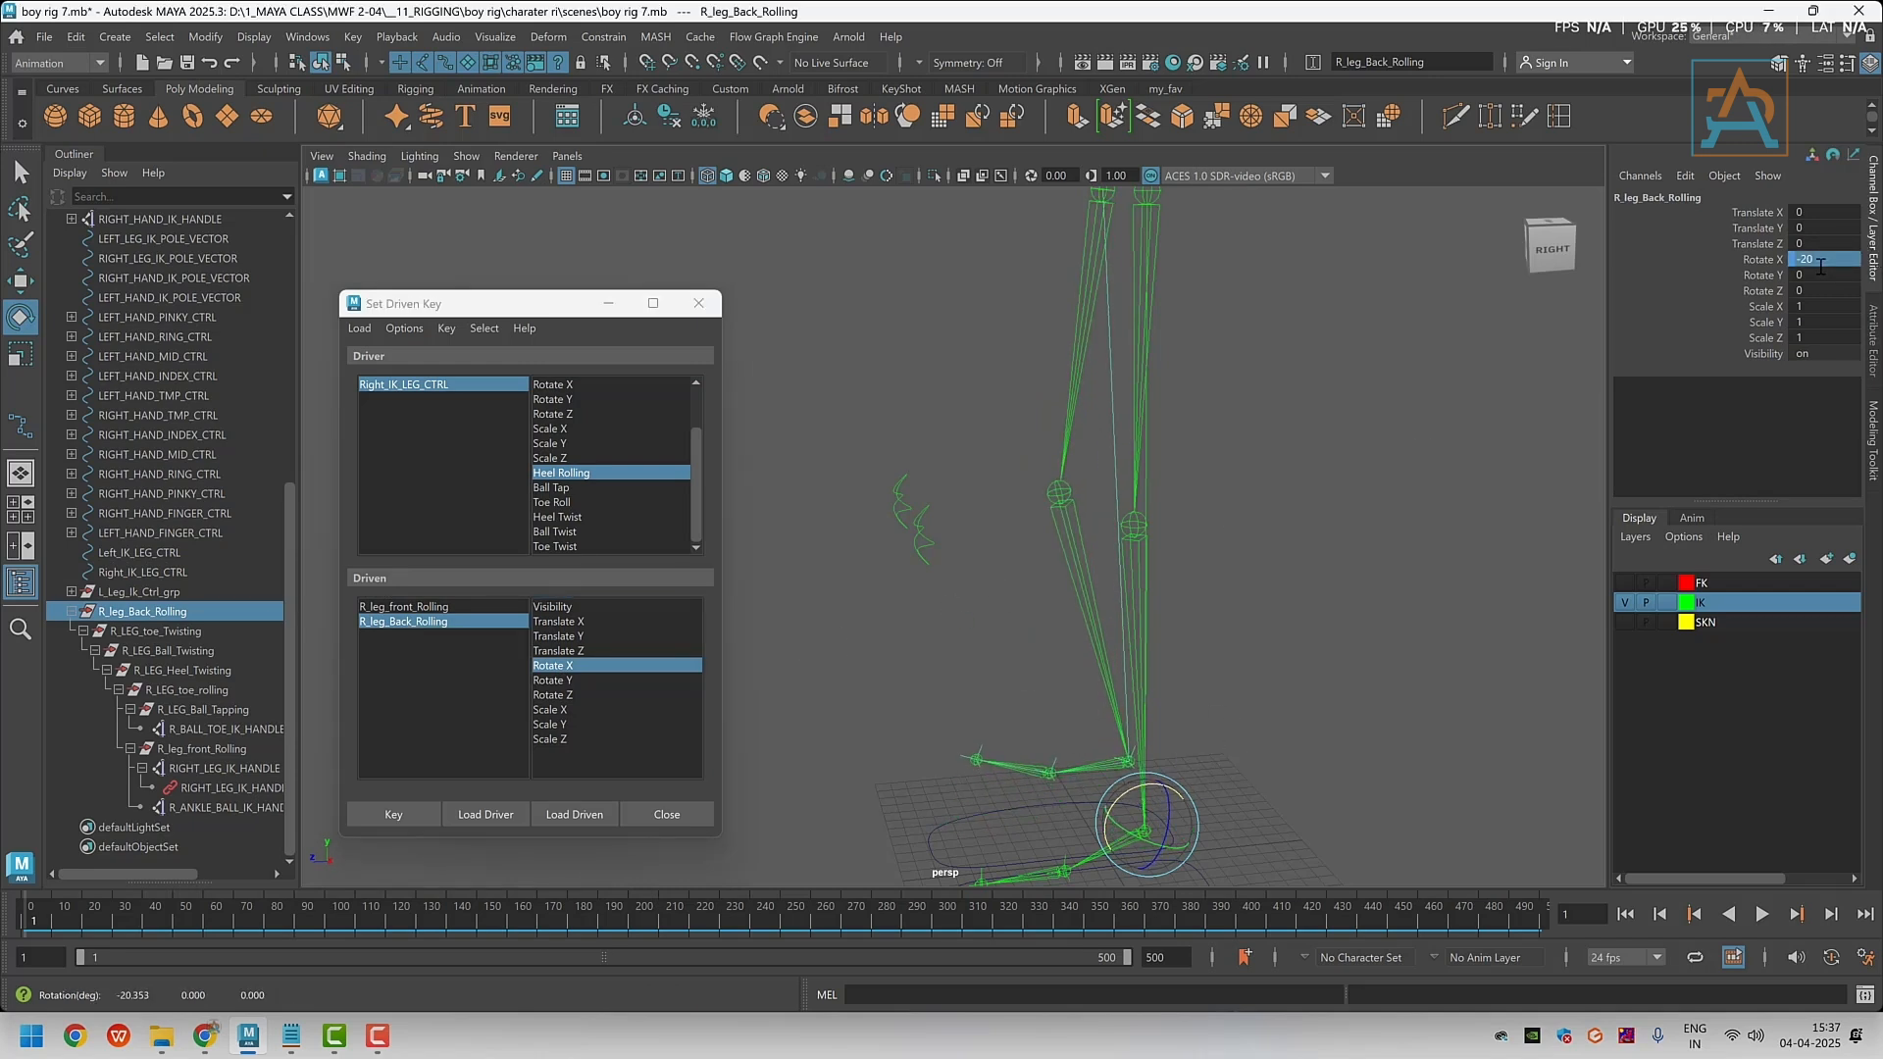
left_click(407, 817)
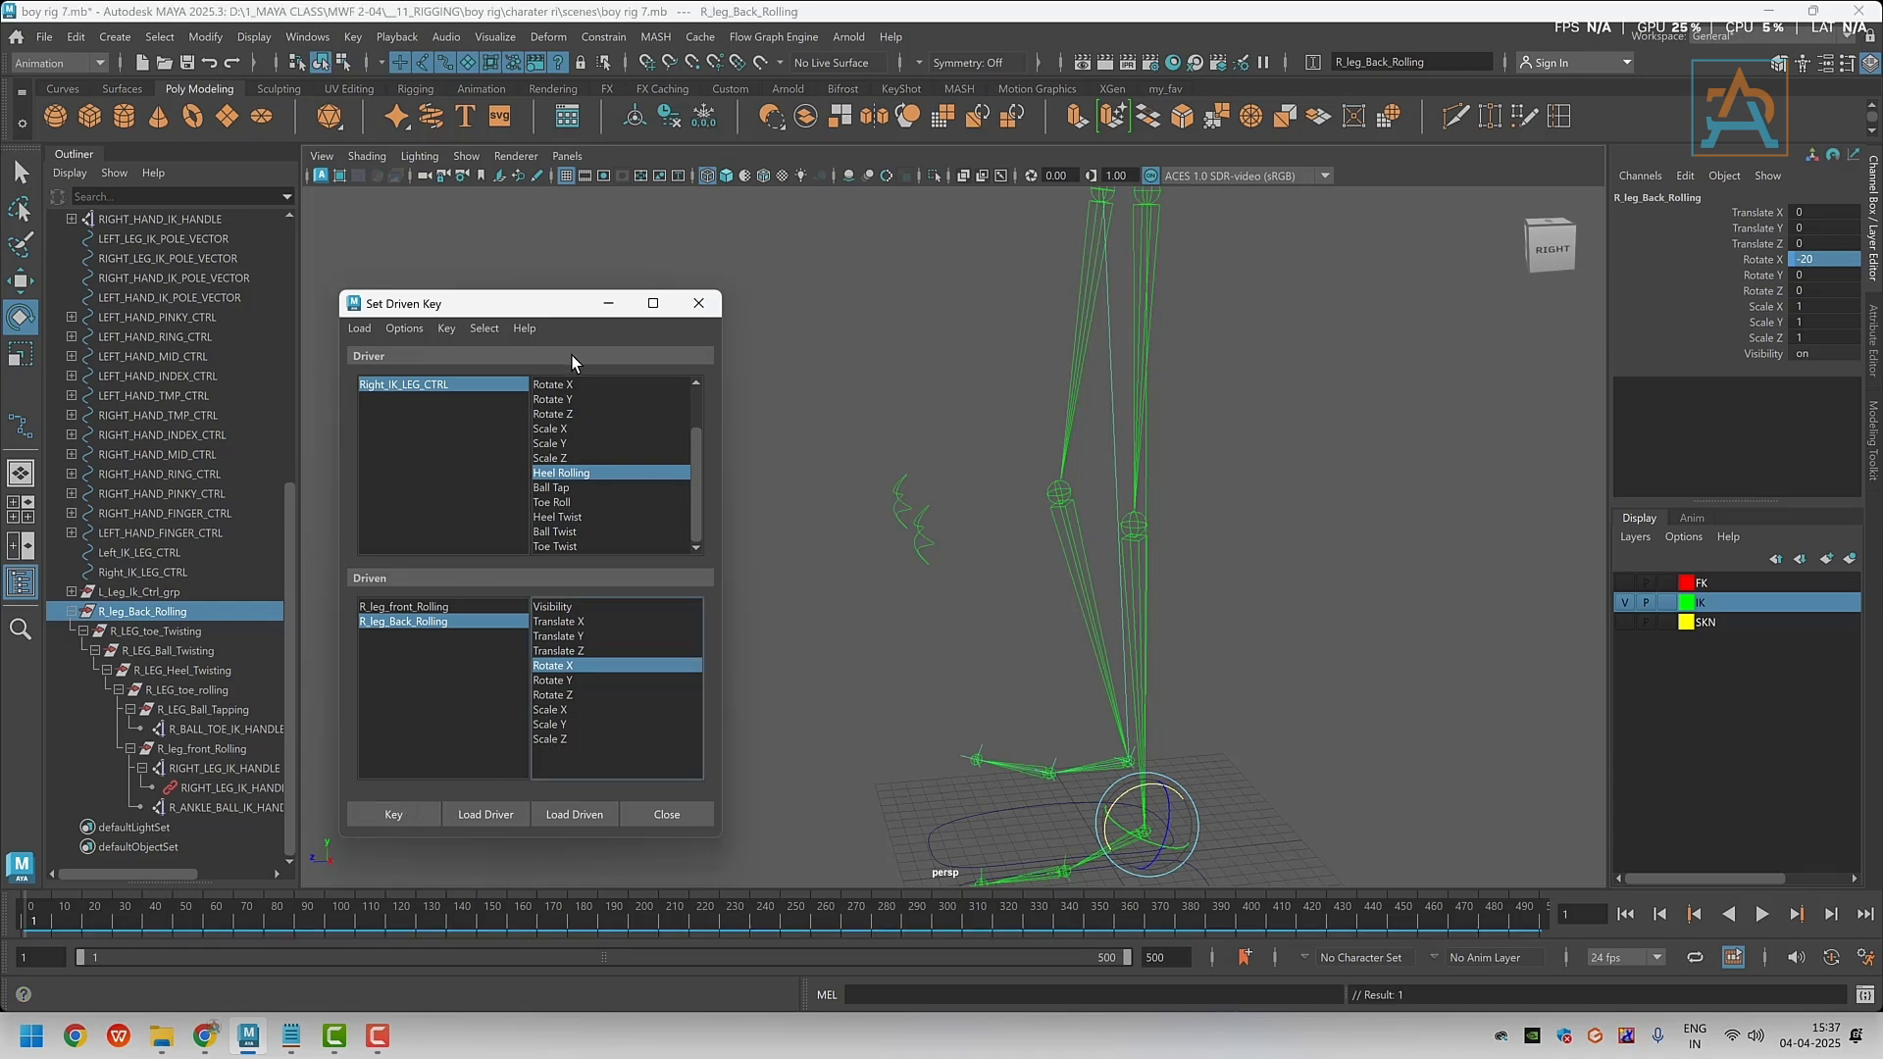
Minimize the Set Driven Key window, test the Heel Rolling attribute of Right_IK_LEG_CTRL, and return it to 0
left_click(607, 304)
left_click(942, 845)
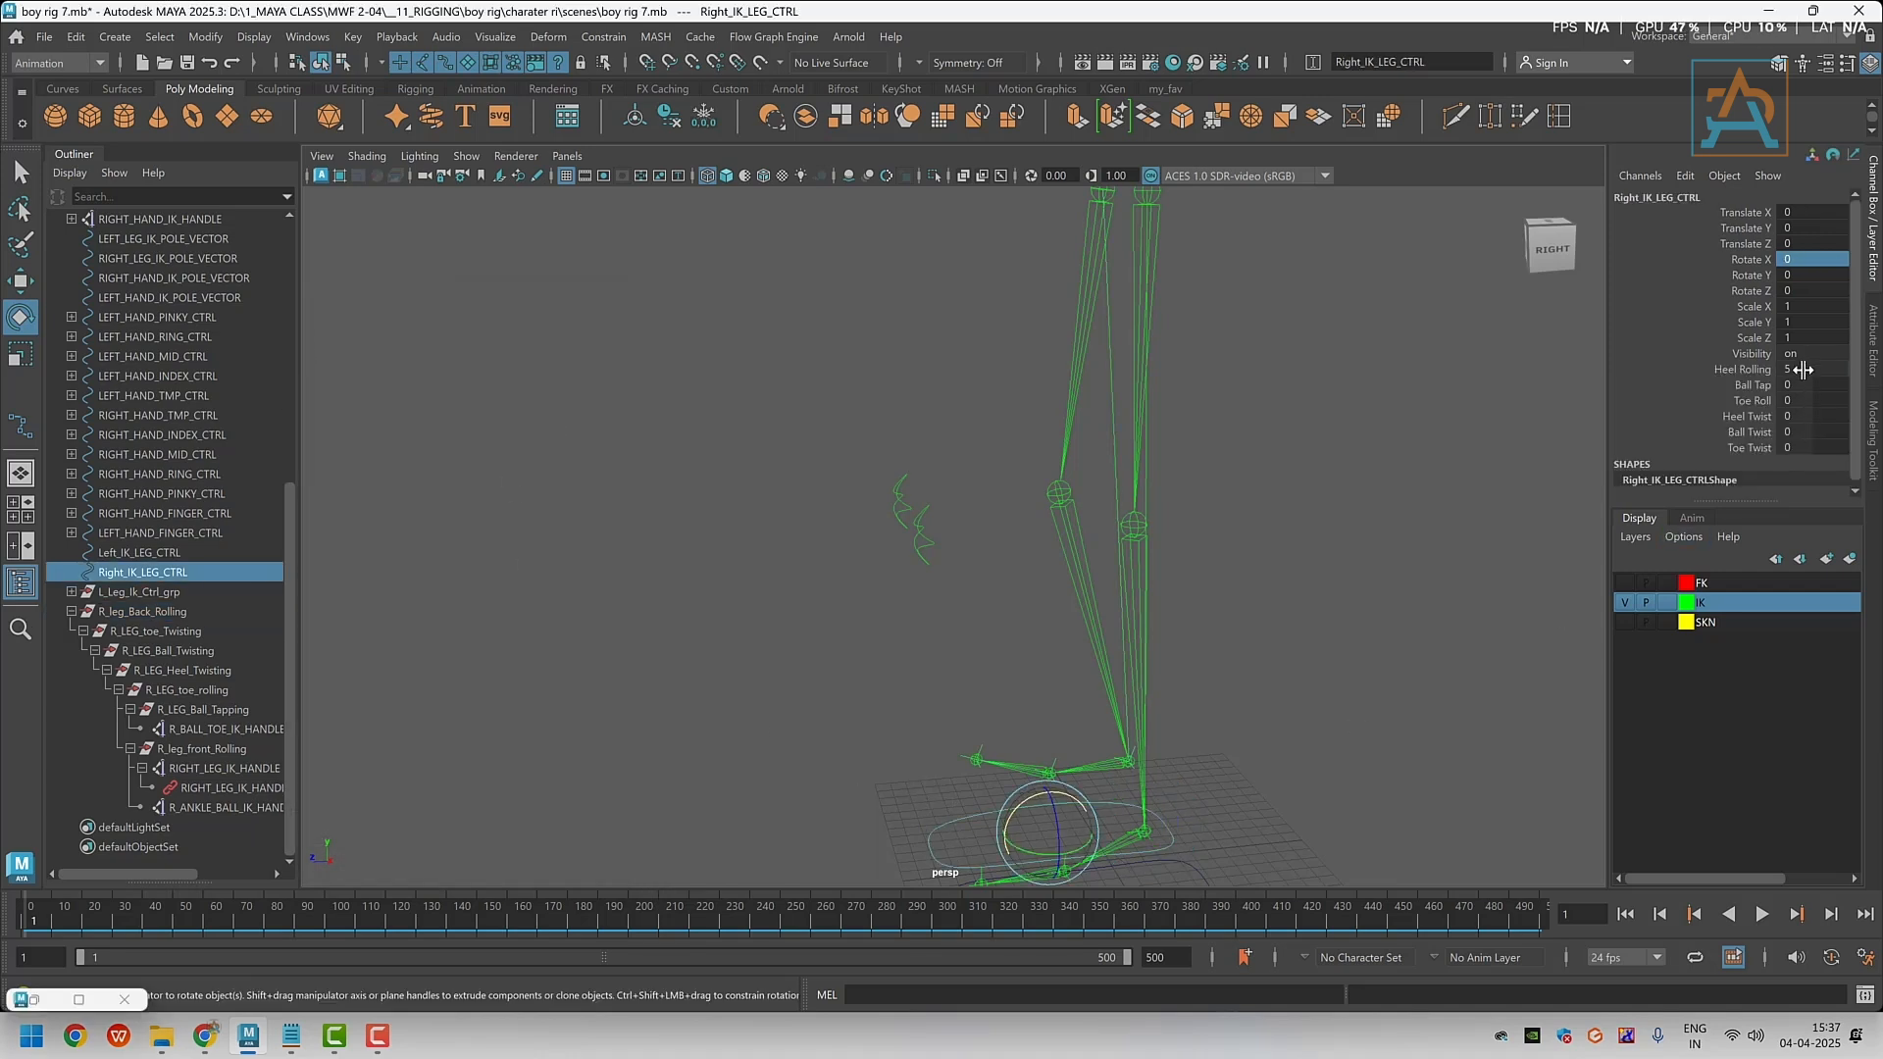
left_click_drag(1802, 370, 1795, 447)
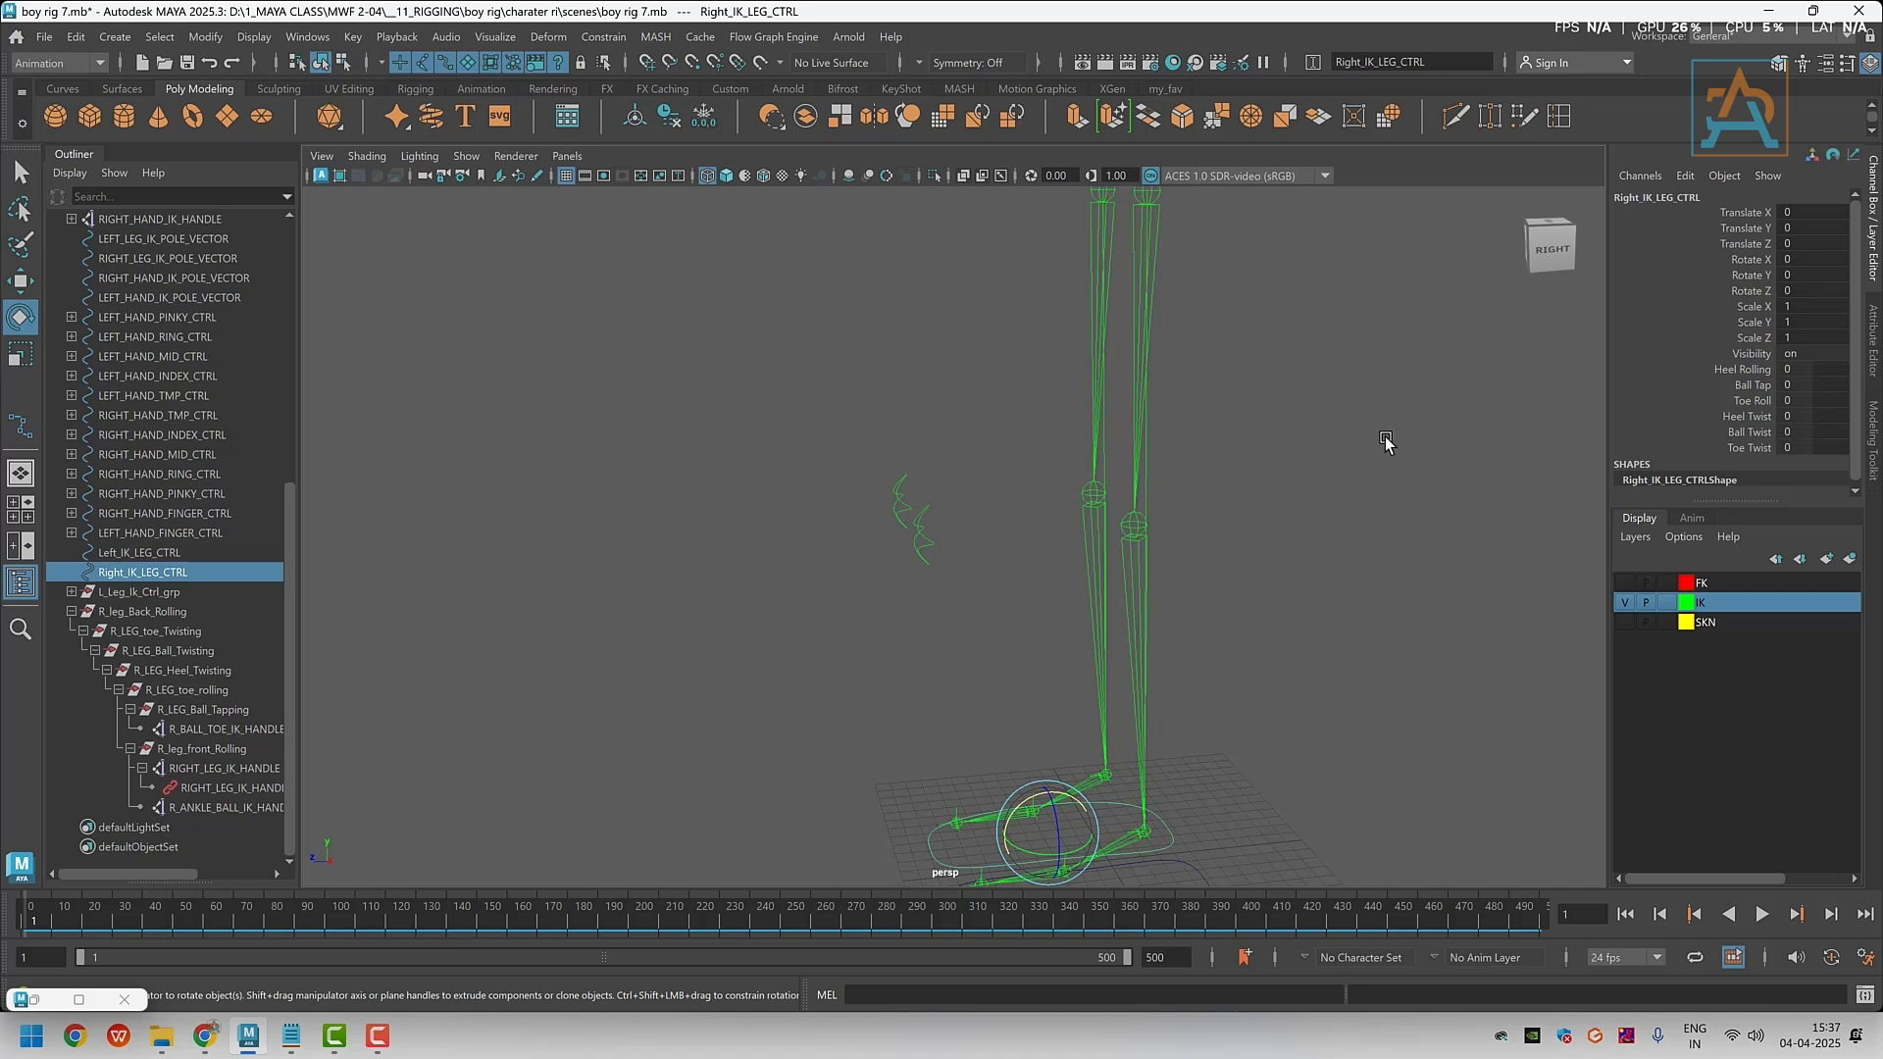
Group R_leg_Back_Rolling under a new parent group and name it R_Leg_Ik_Ctrl_grp
scroll(1073, 523, "down", 2)
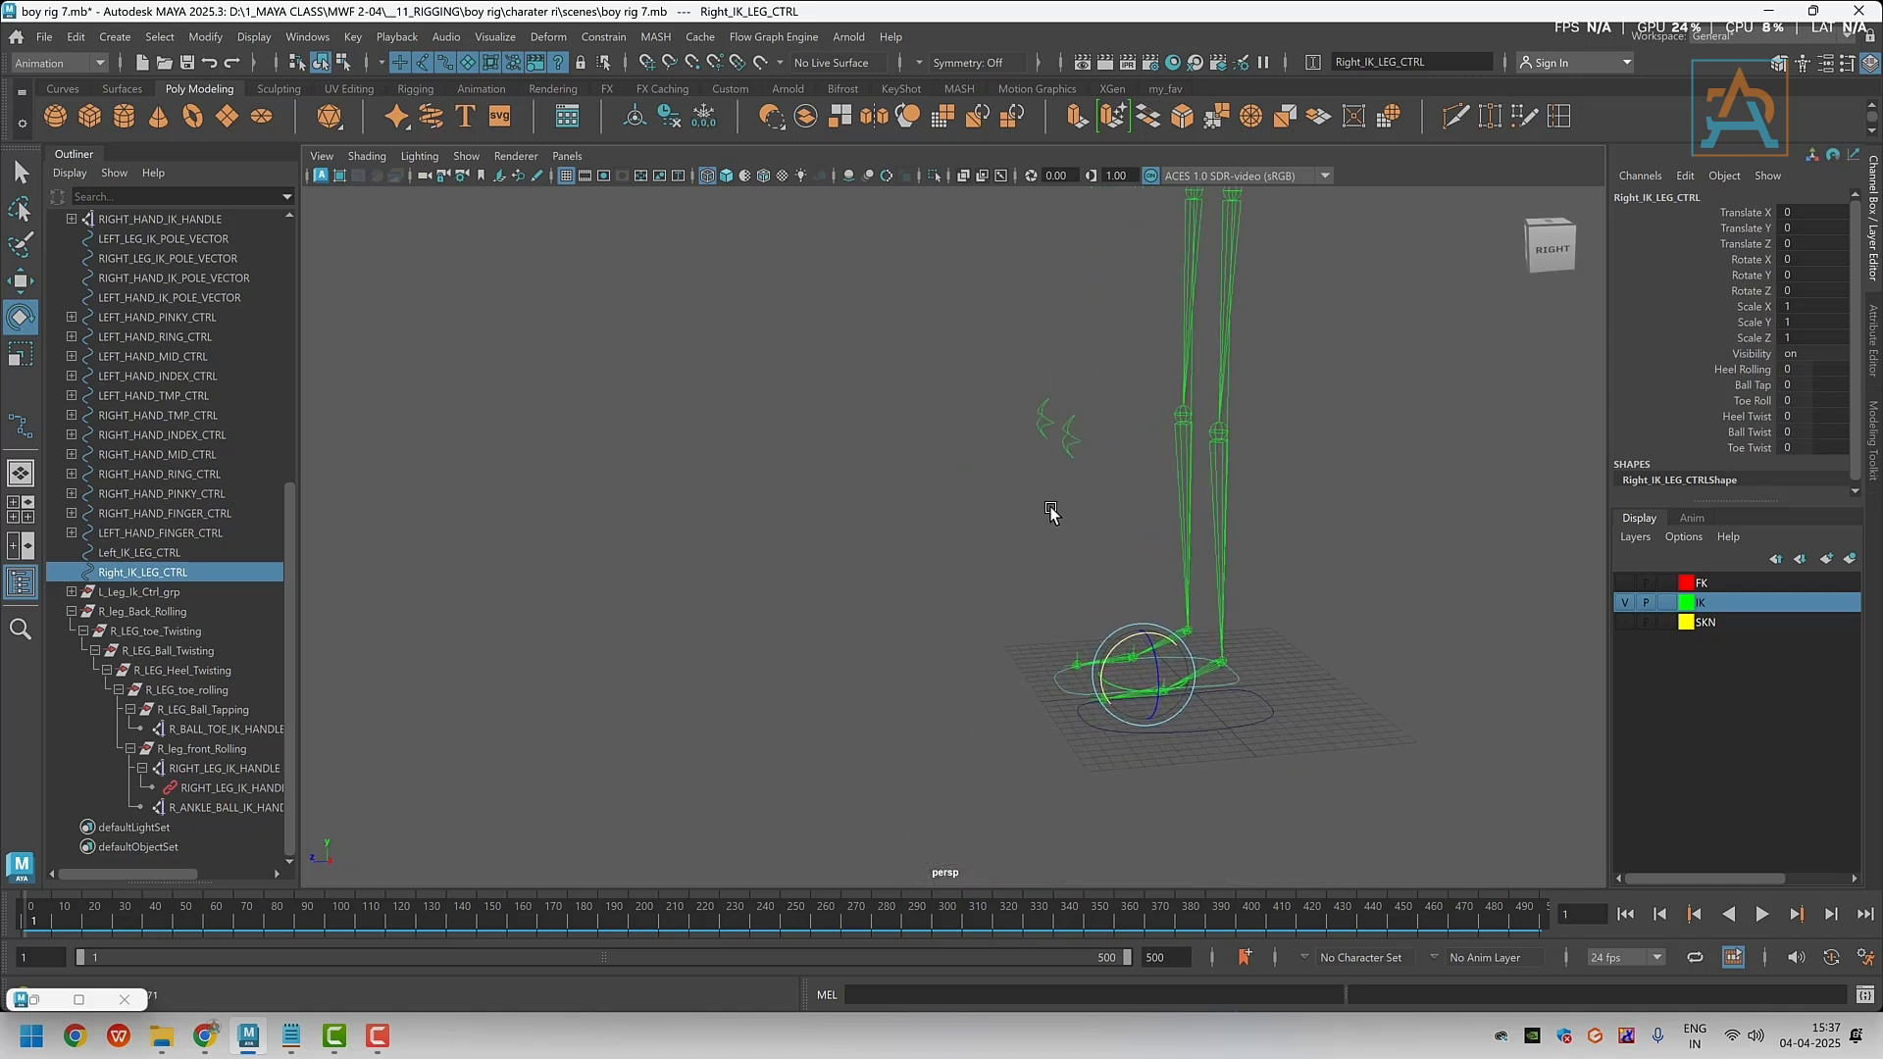
middle_click_drag(1049, 506, 1047, 508, "alt")
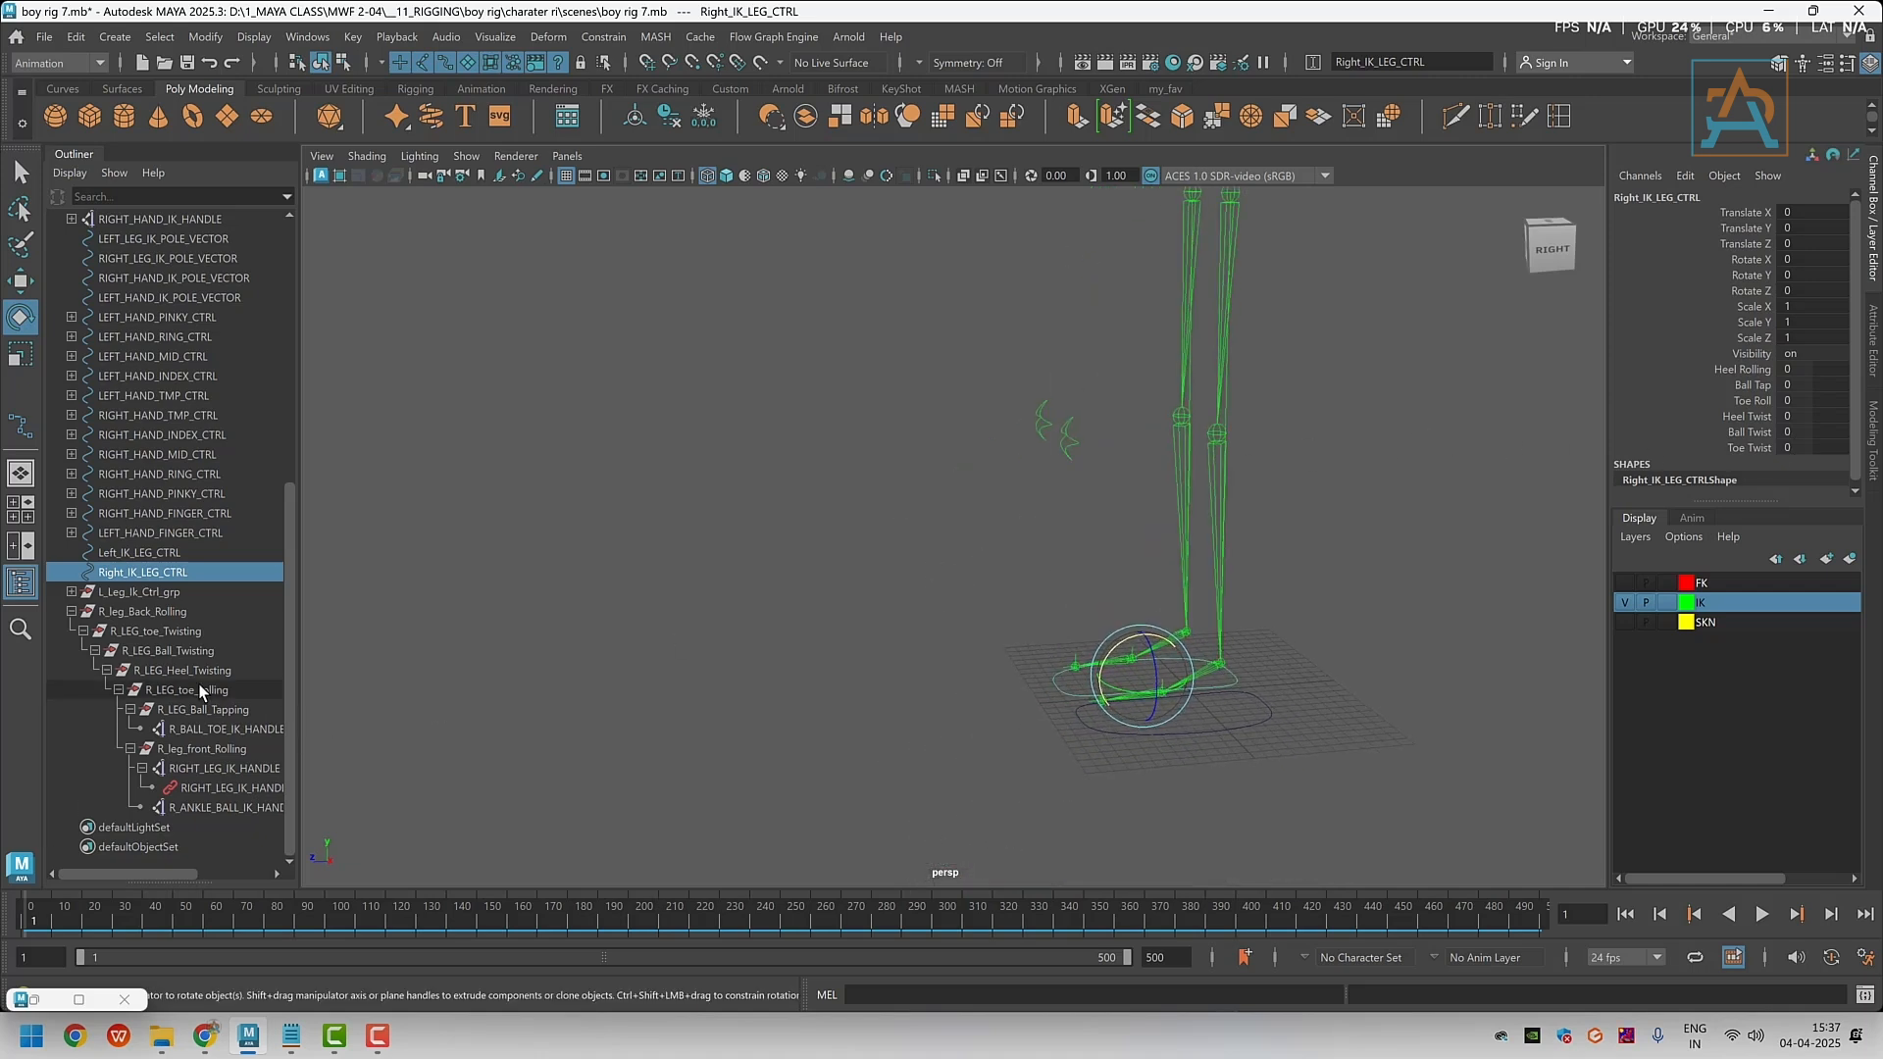
left_click(72, 610)
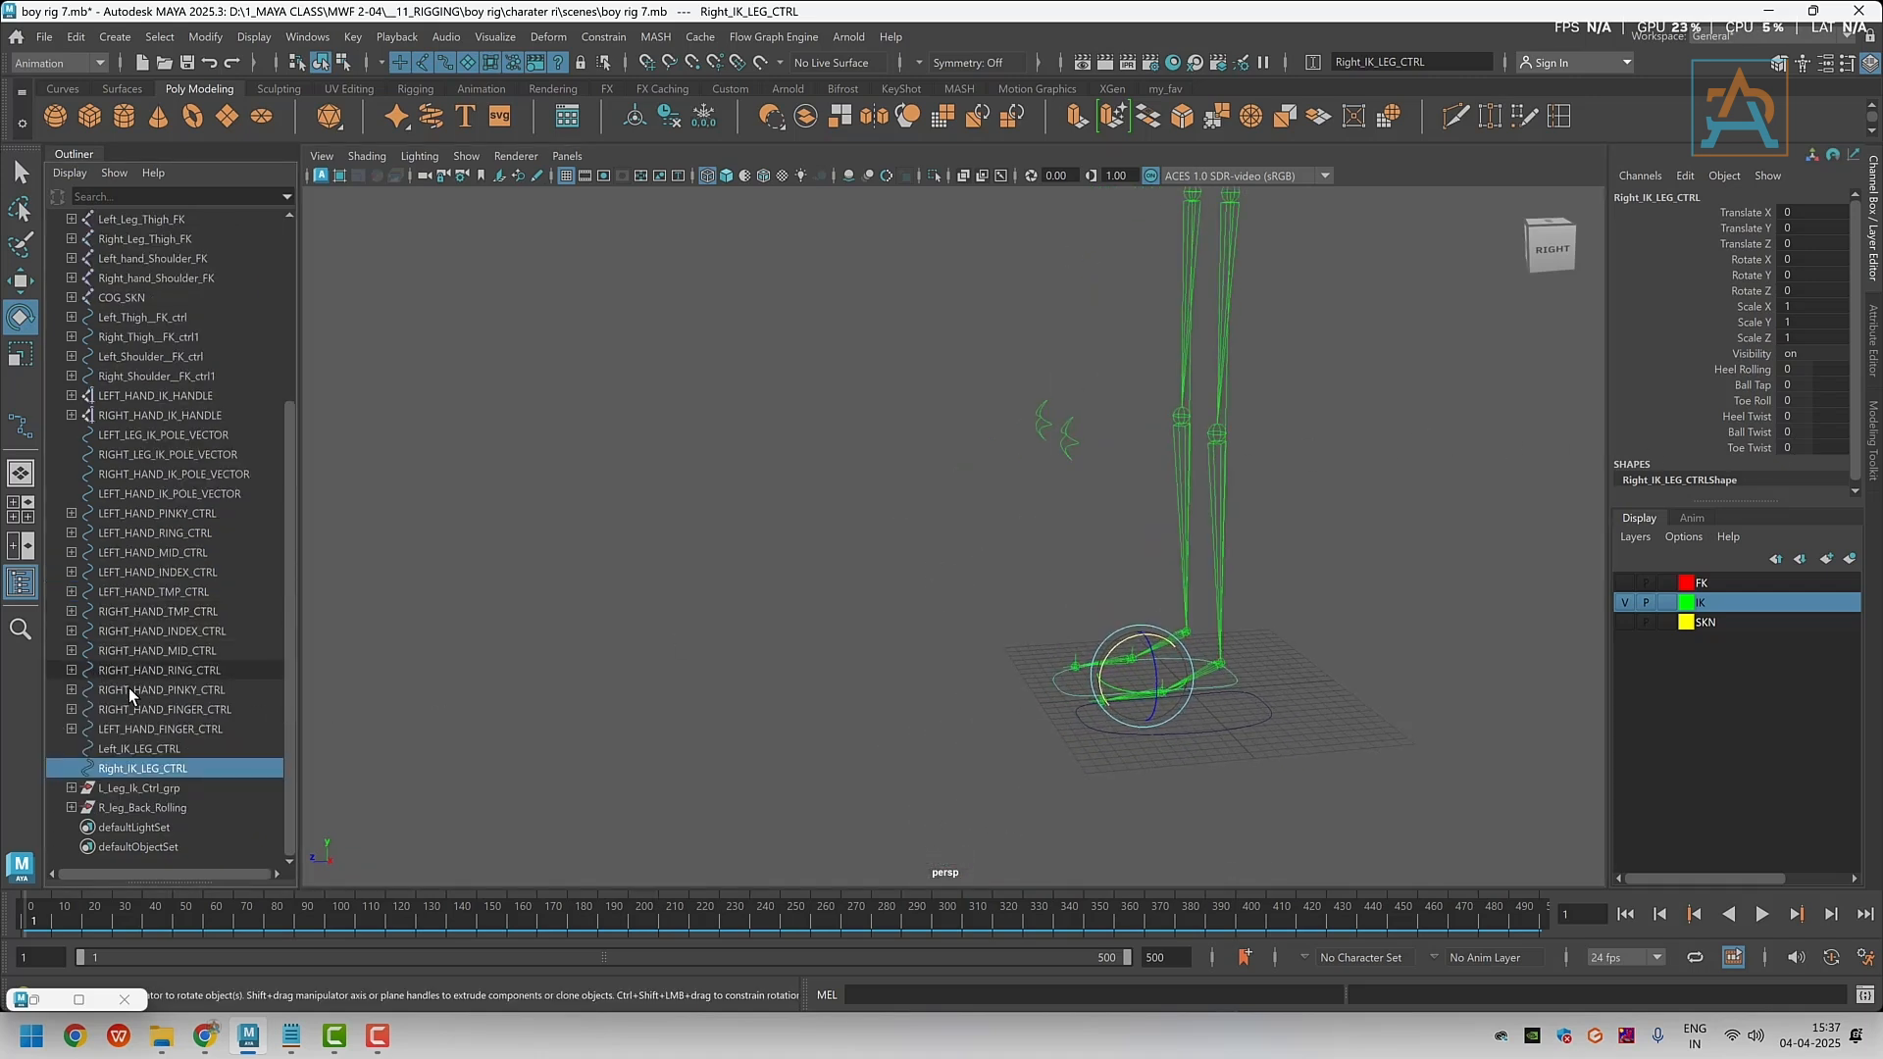
left_click(135, 809)
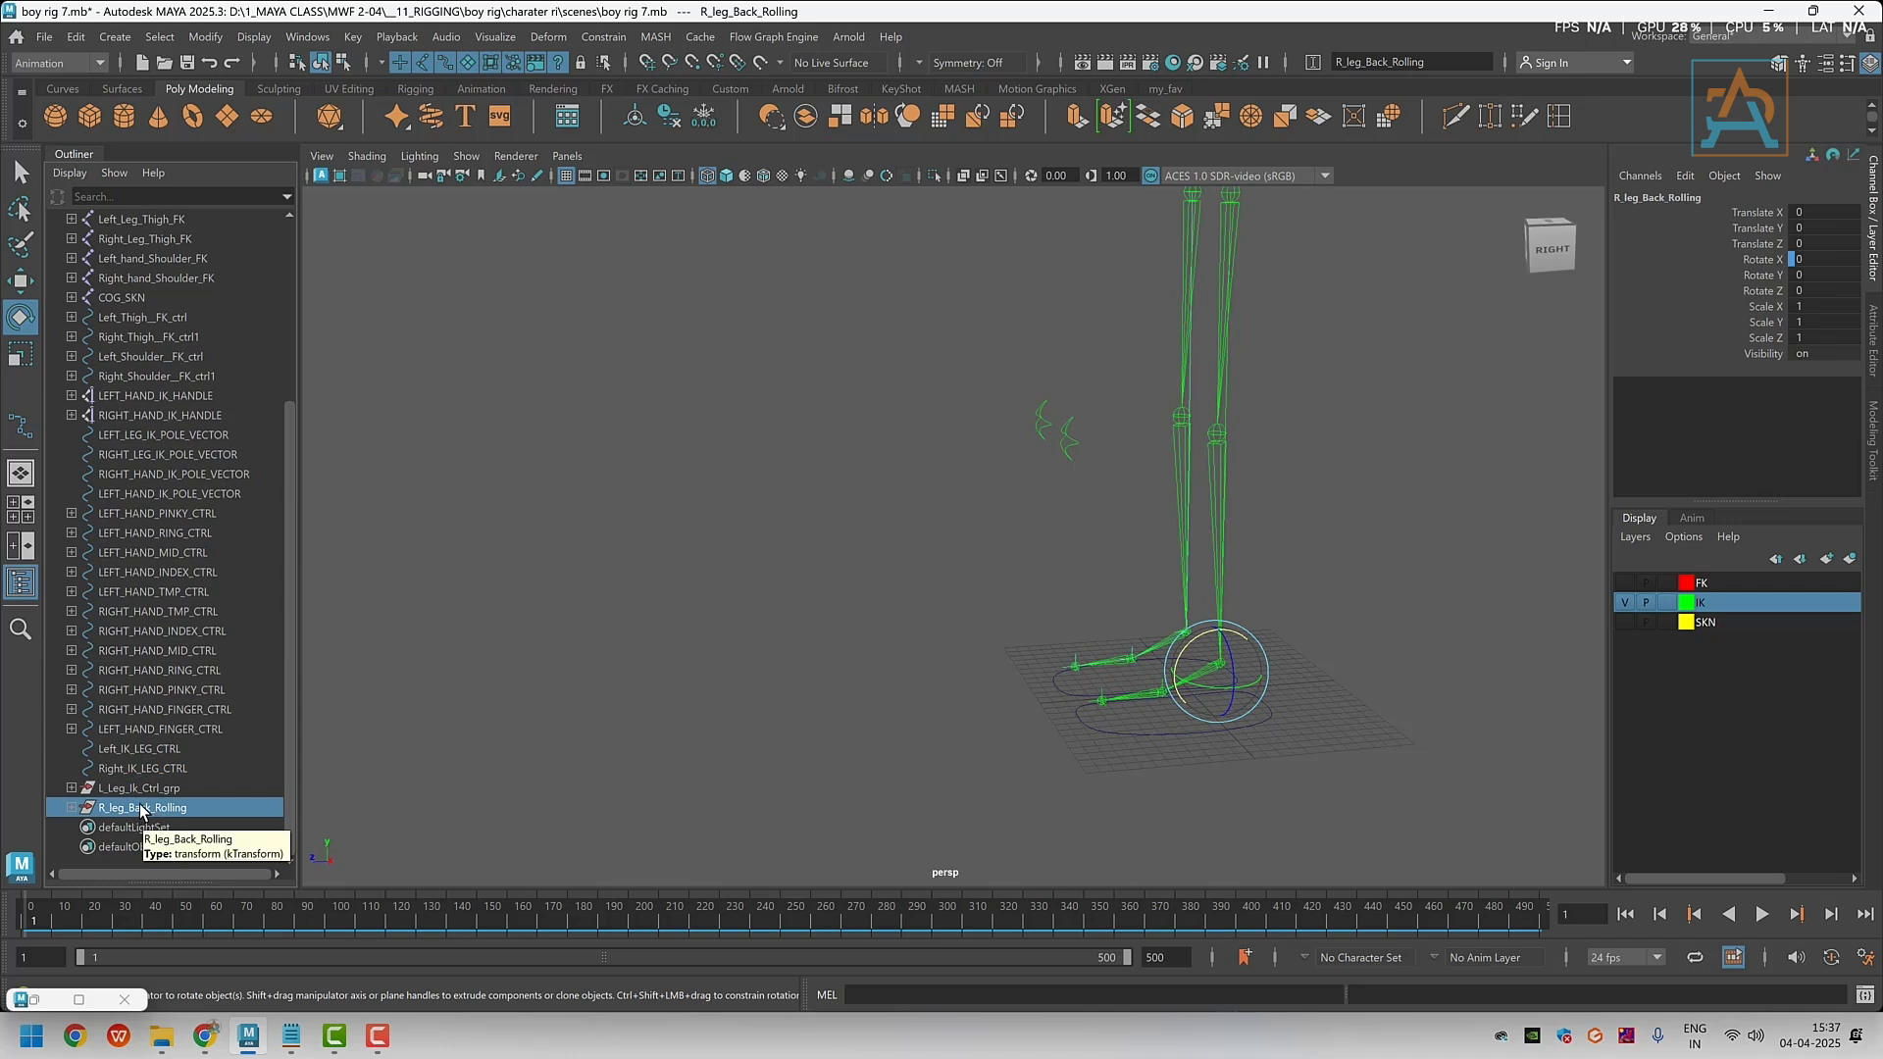
double_click(137, 789)
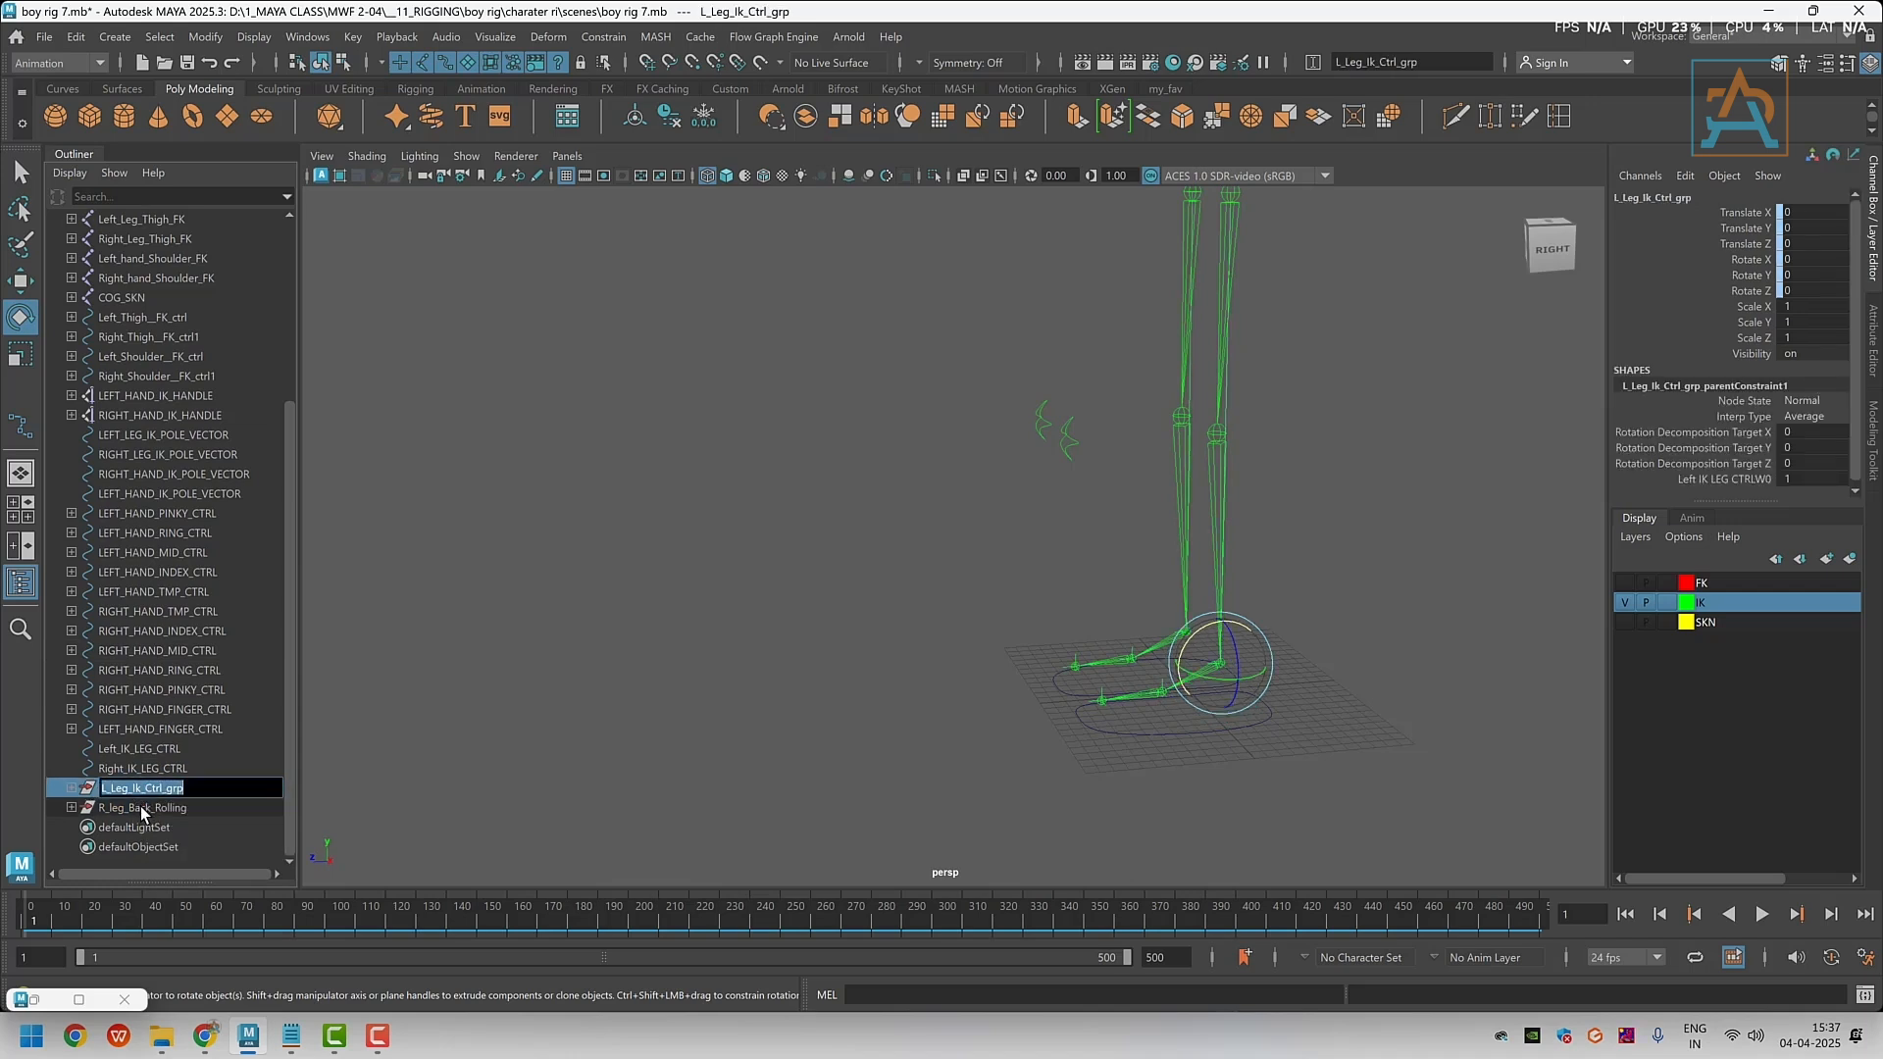
double_click(141, 807)
left_click(373, 813)
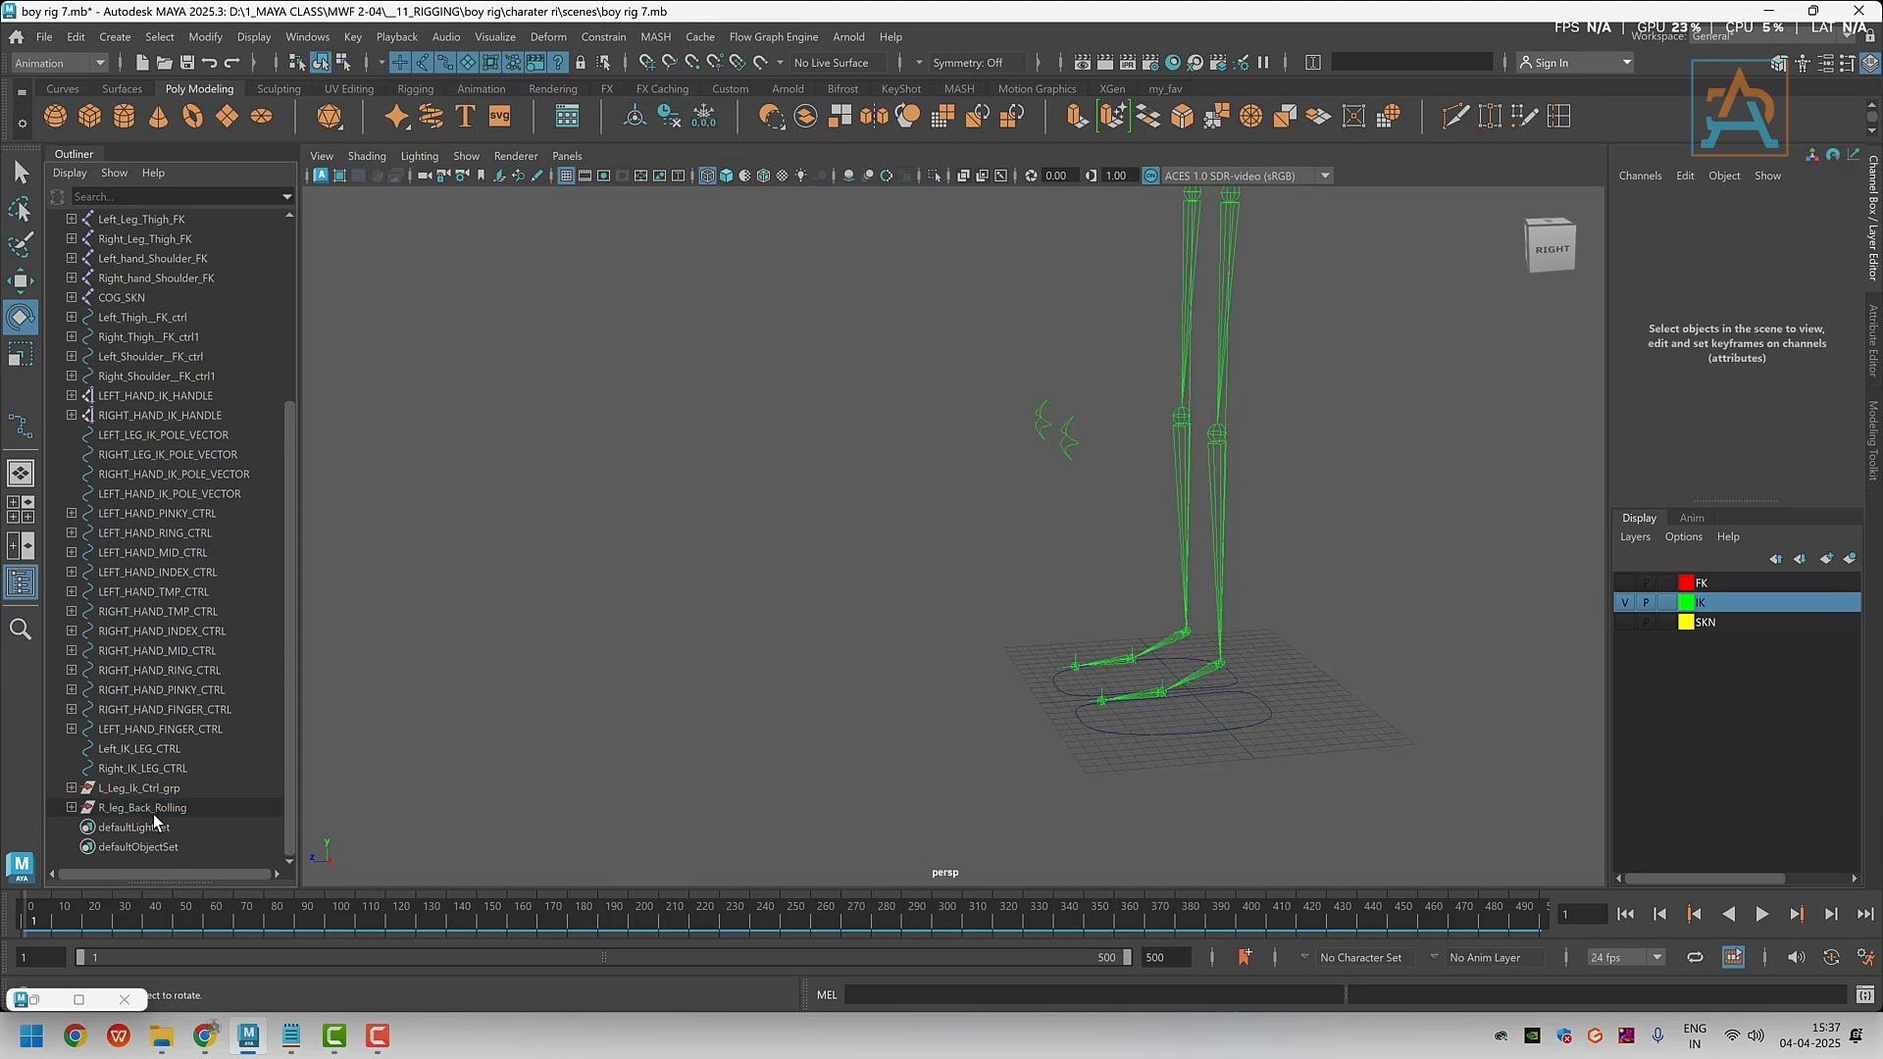
left_click(148, 810)
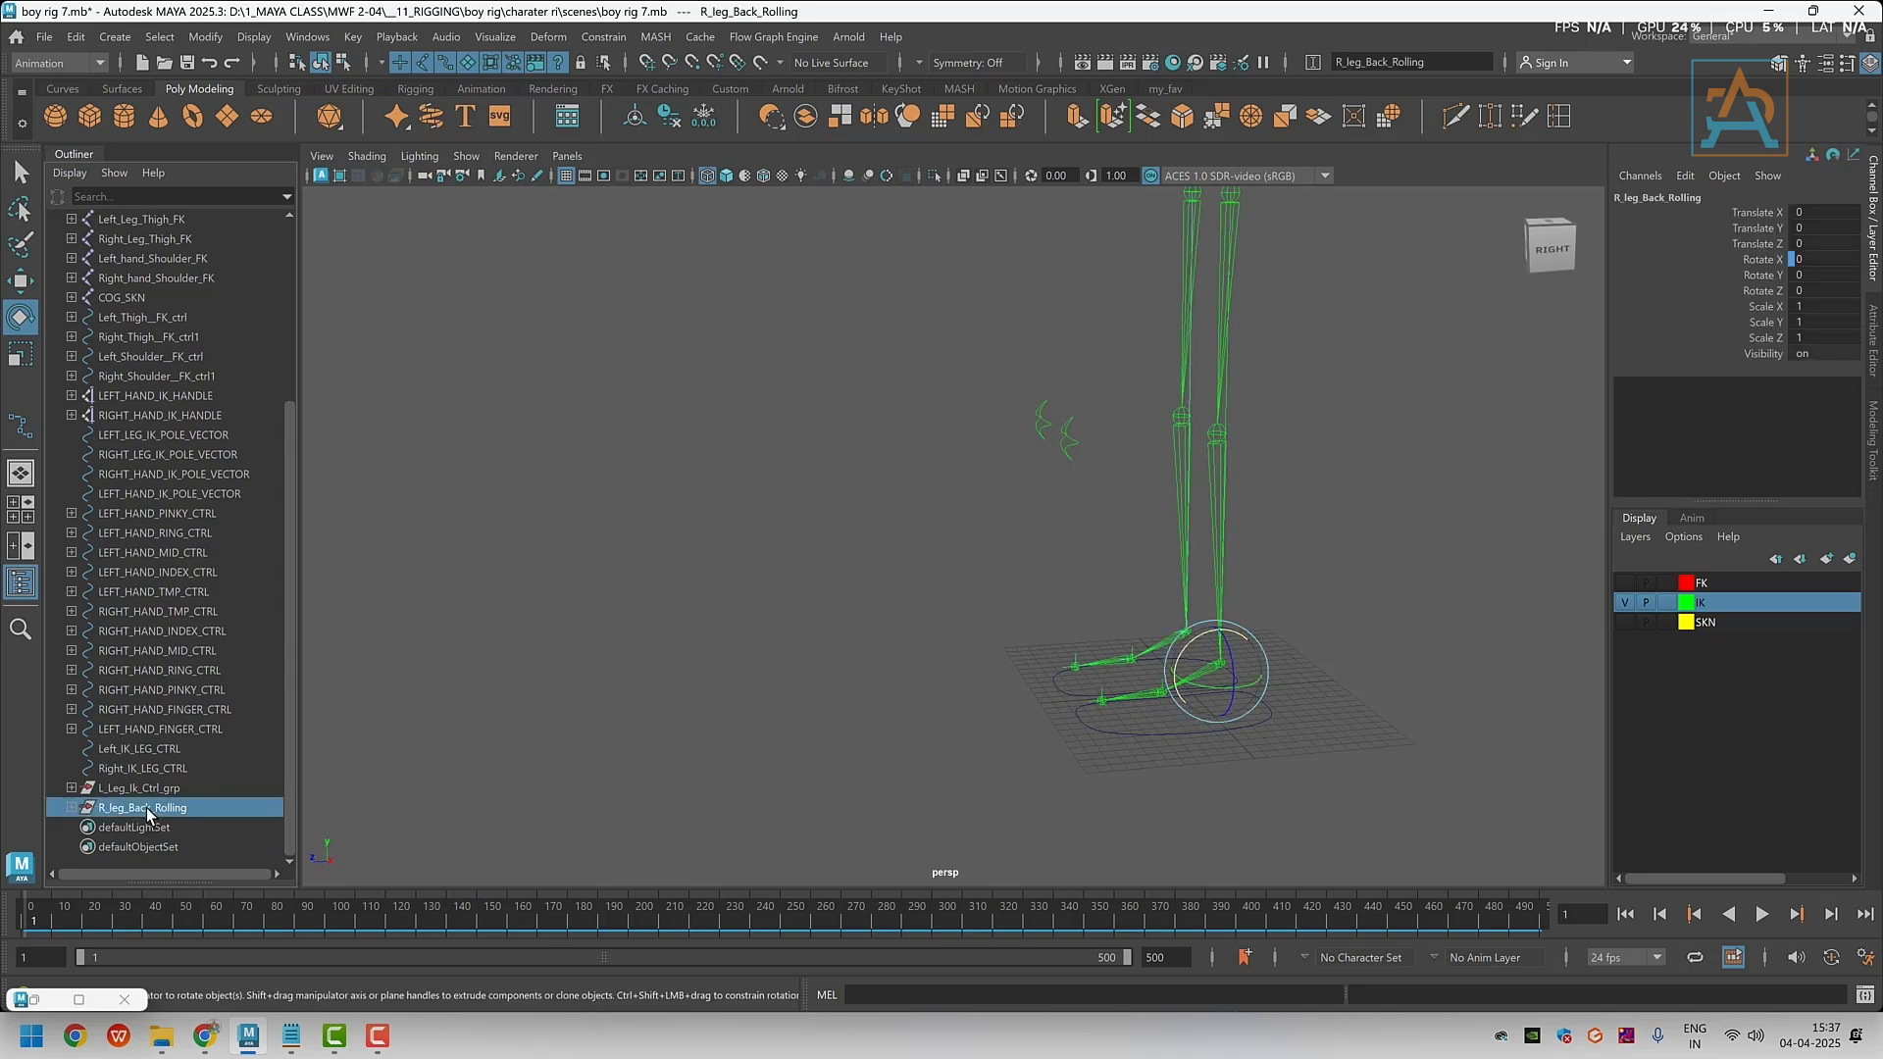
key("ctrl+g")
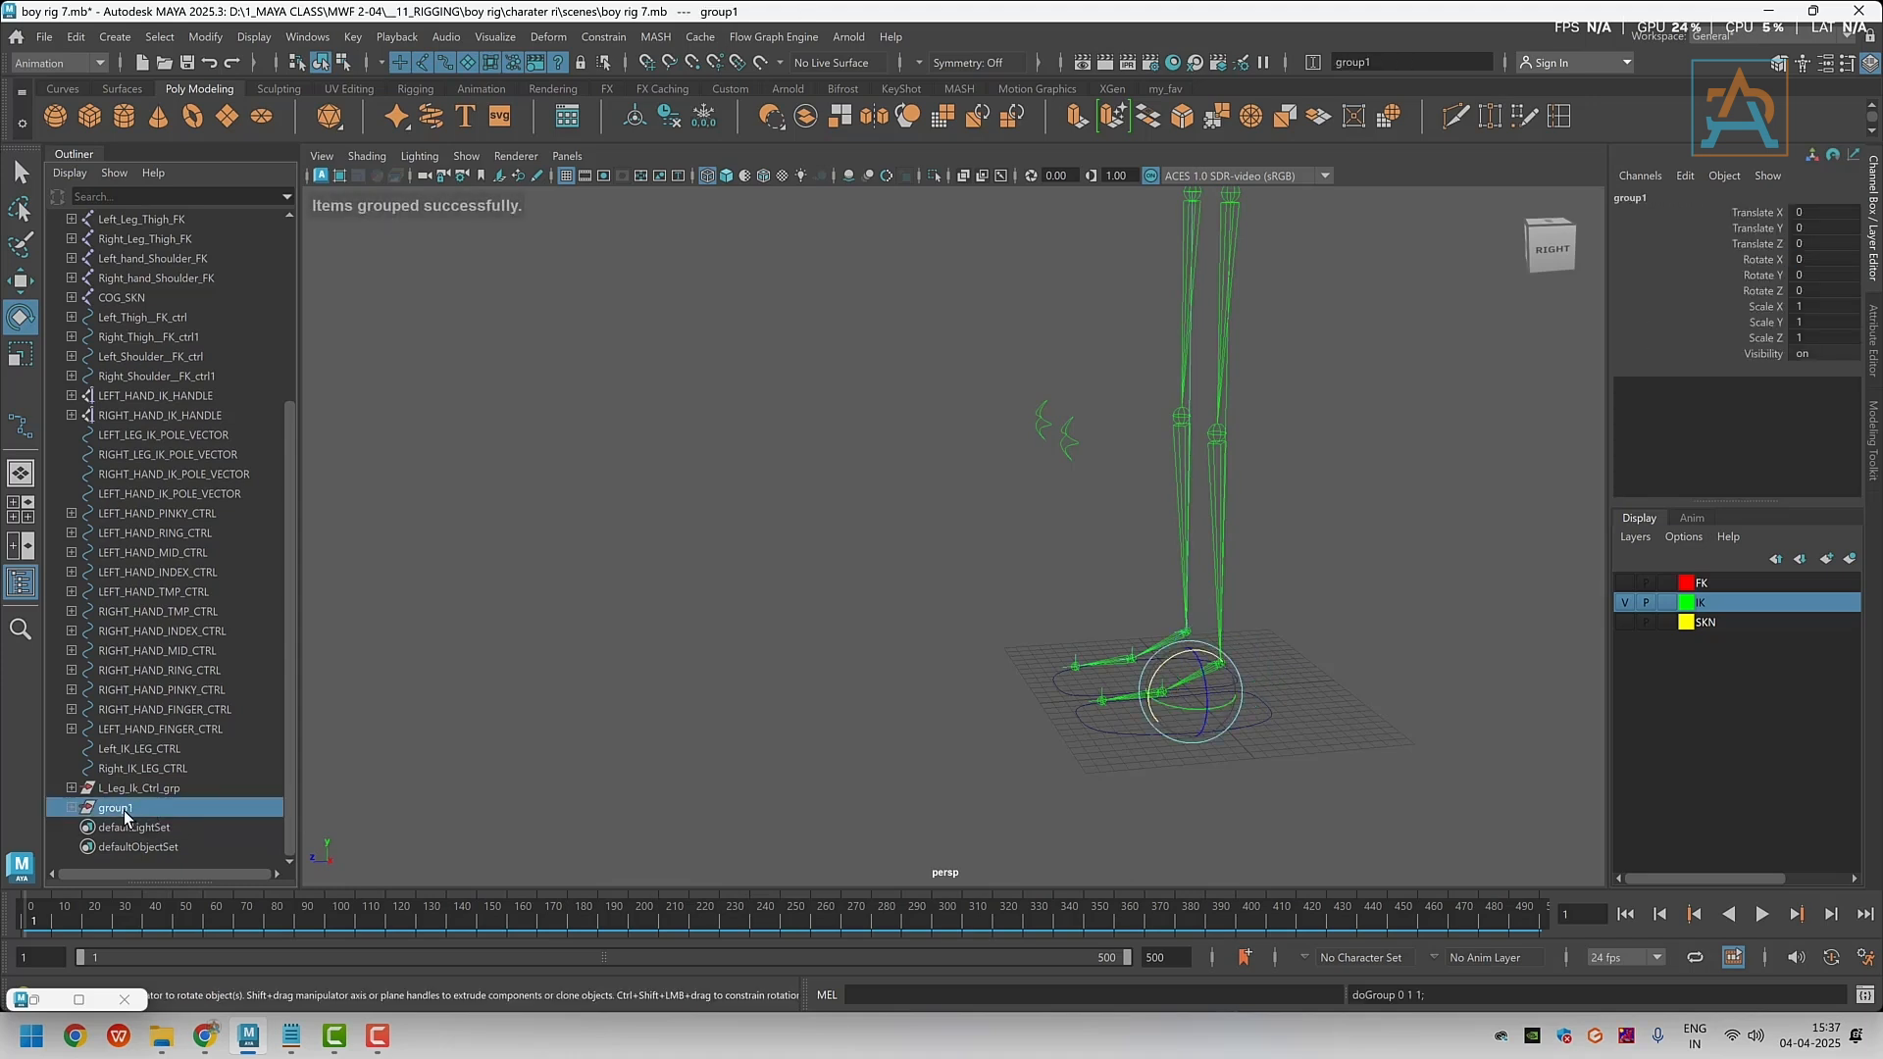
double_click(123, 810)
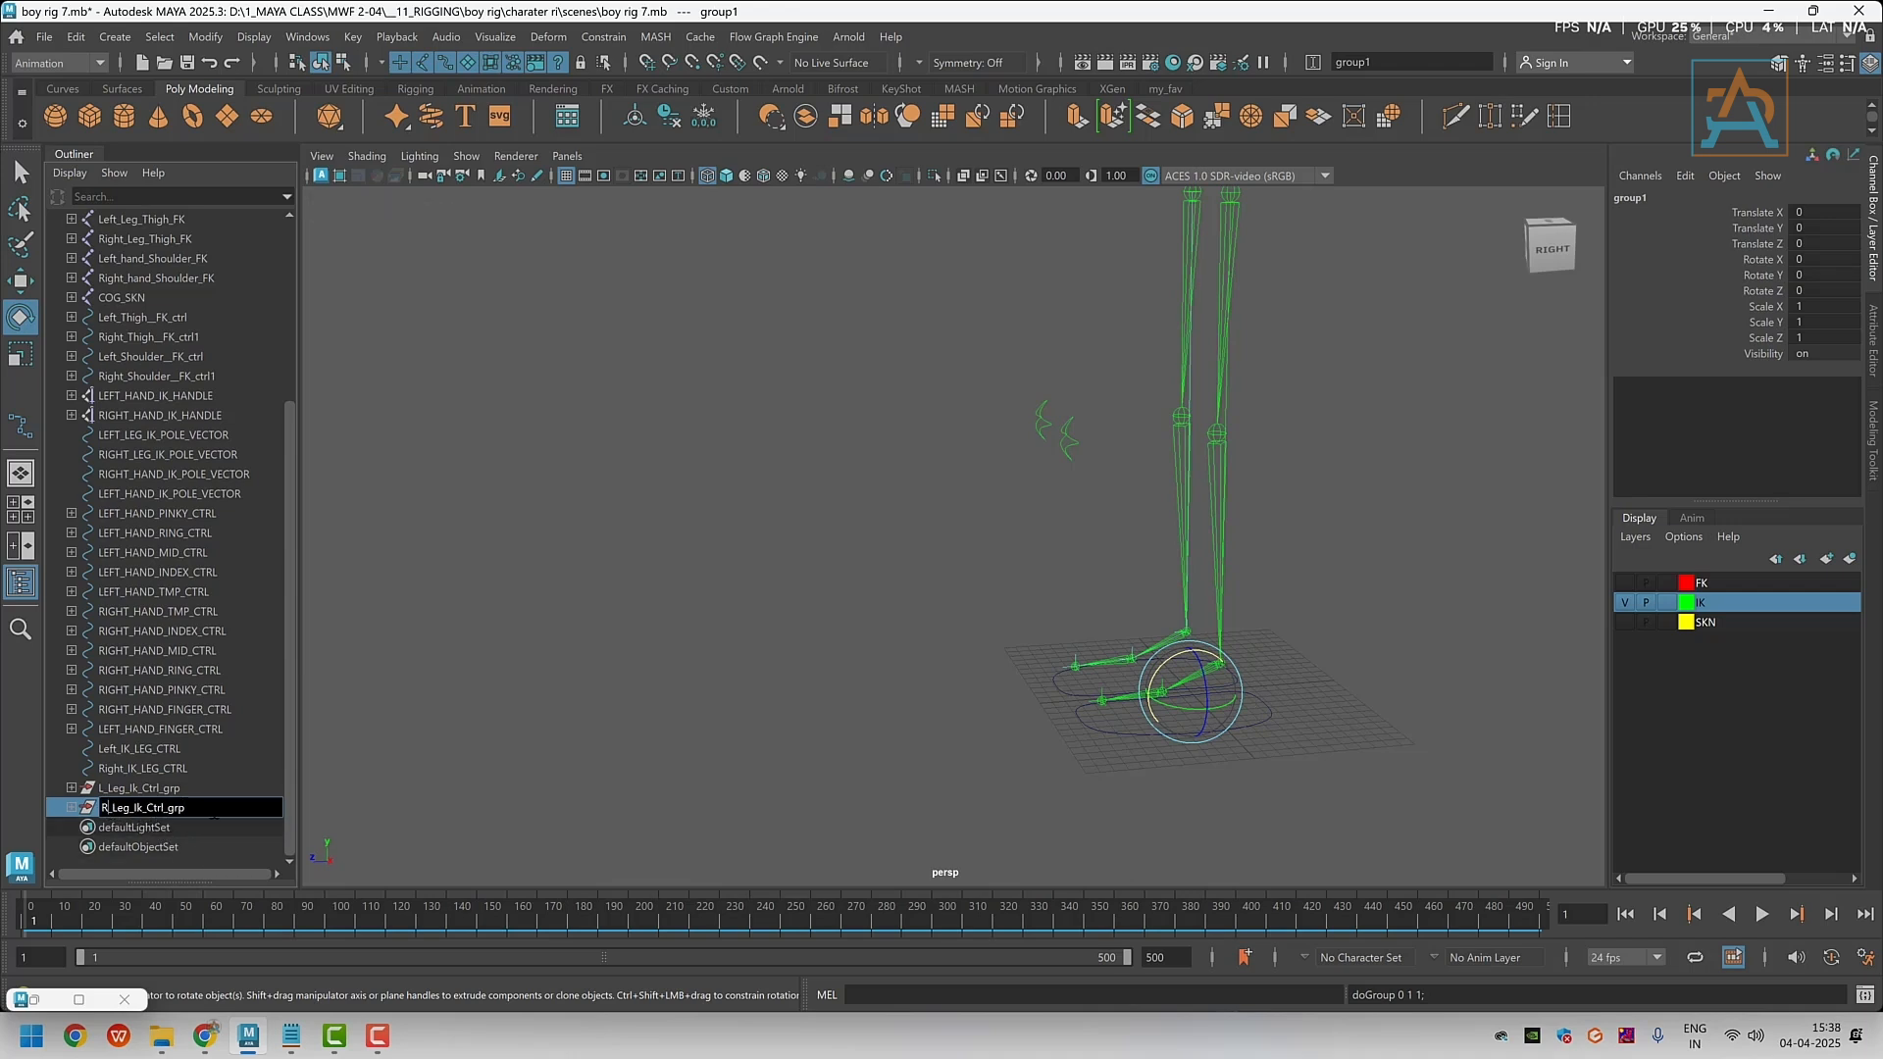
key("Return")
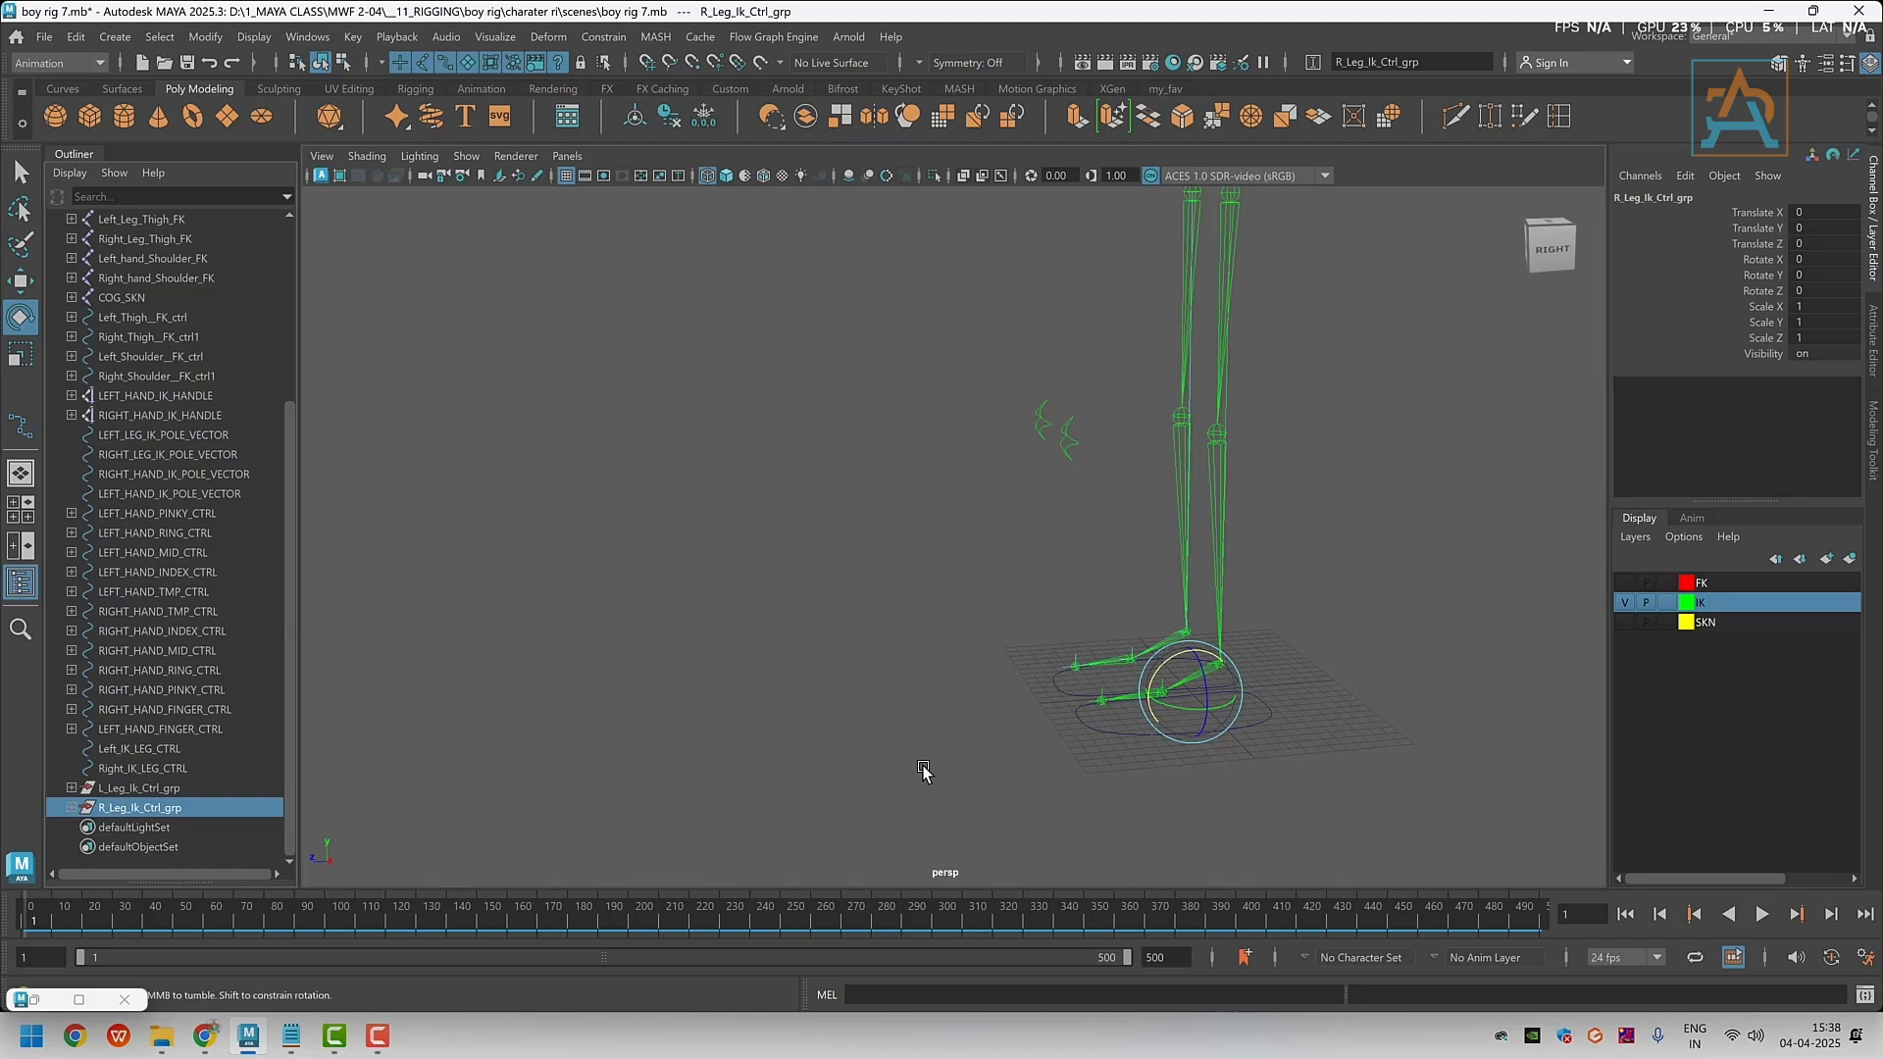
Snap the pivot of R_Leg_Ik_Ctrl_grp to the right leg's ankle joint
left_click_drag(924, 770, 1064, 775, "alt")
middle_click_drag(1226, 657, 1046, 734, "alt")
scroll(1102, 718, "up", 4)
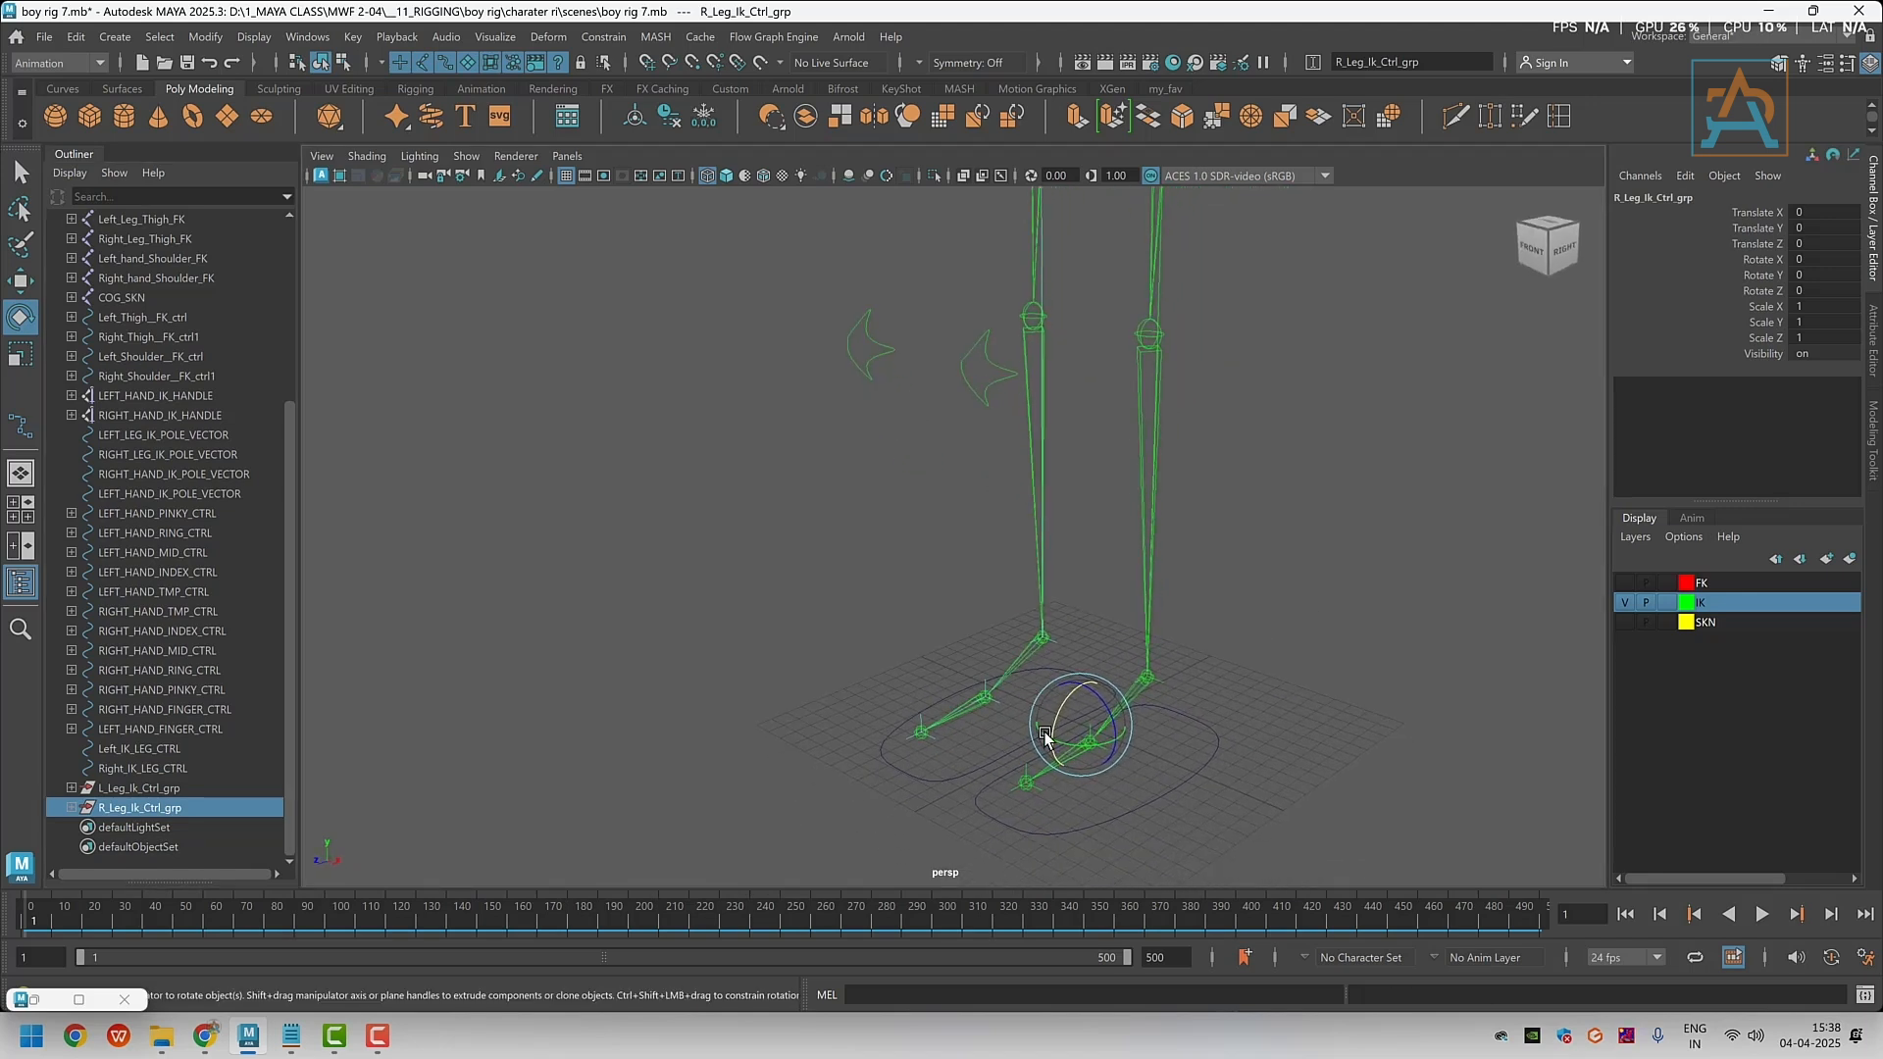
scroll(1045, 733, "up", 2)
key("d")
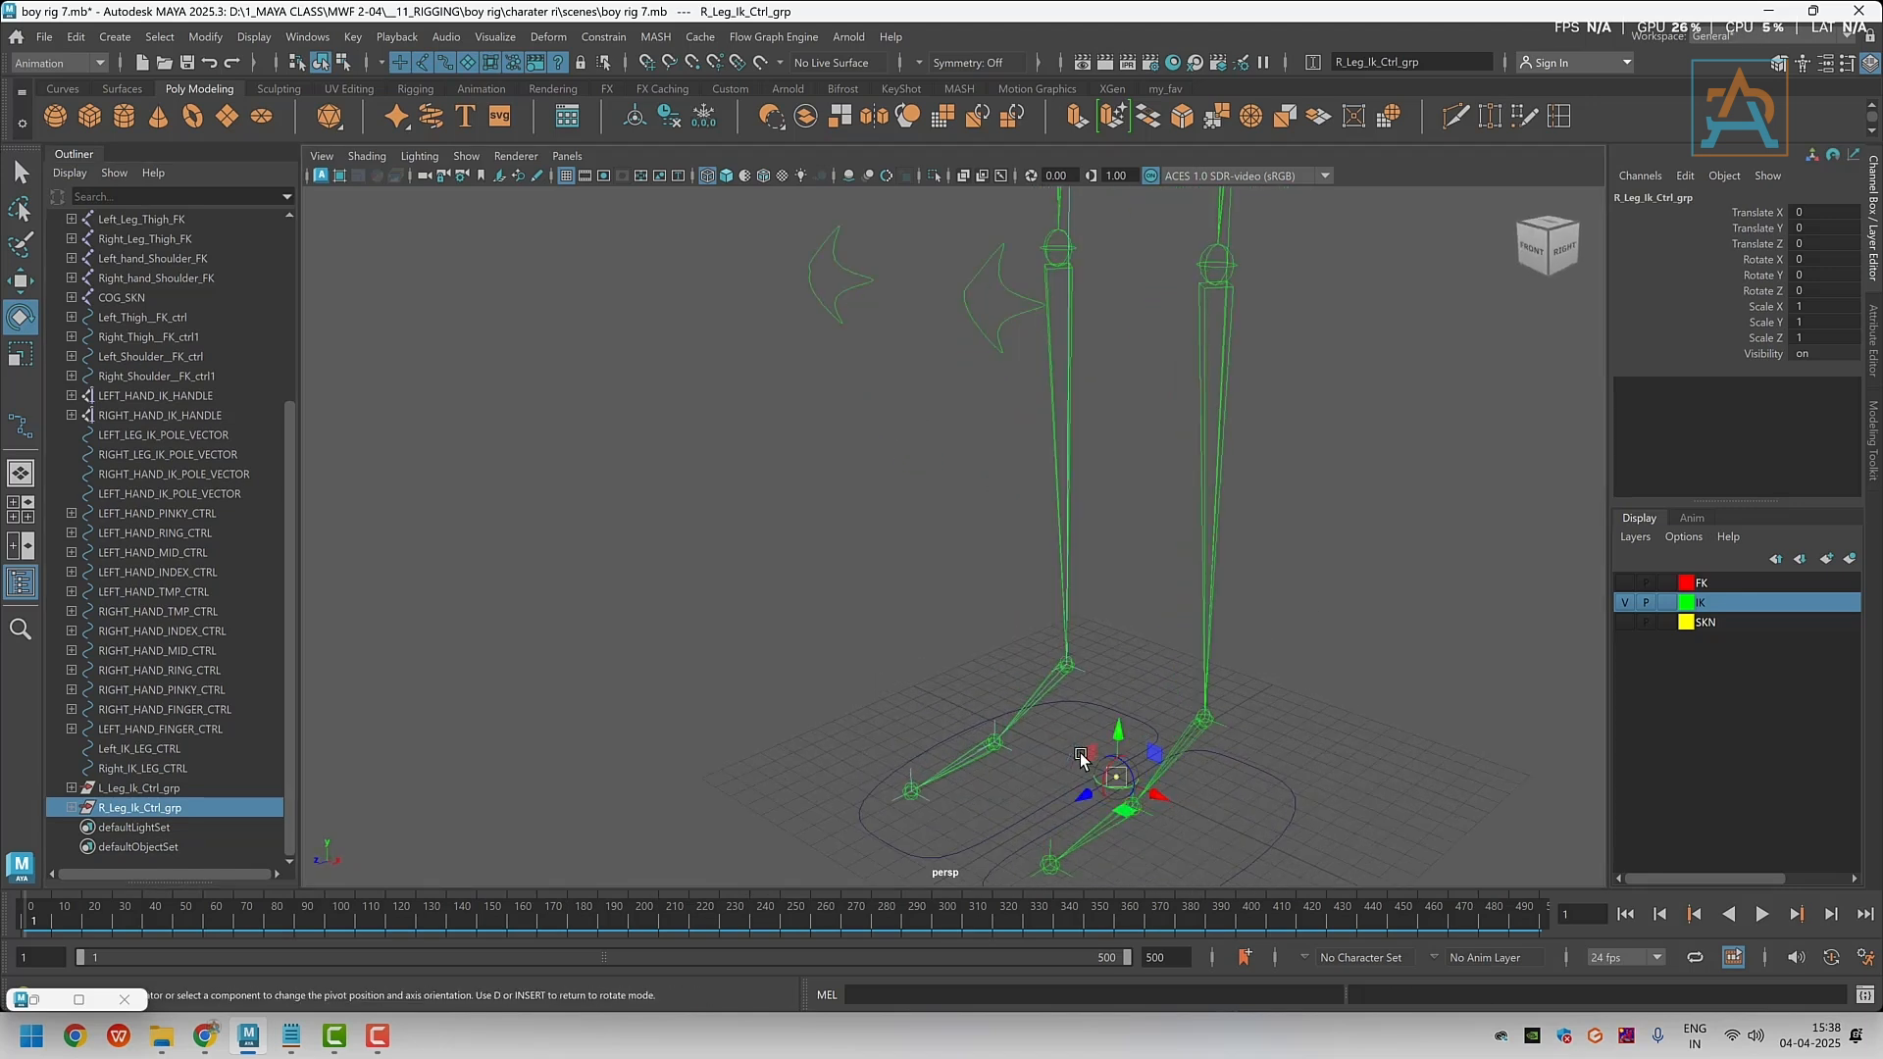
left_click_drag(1113, 781, 1065, 665)
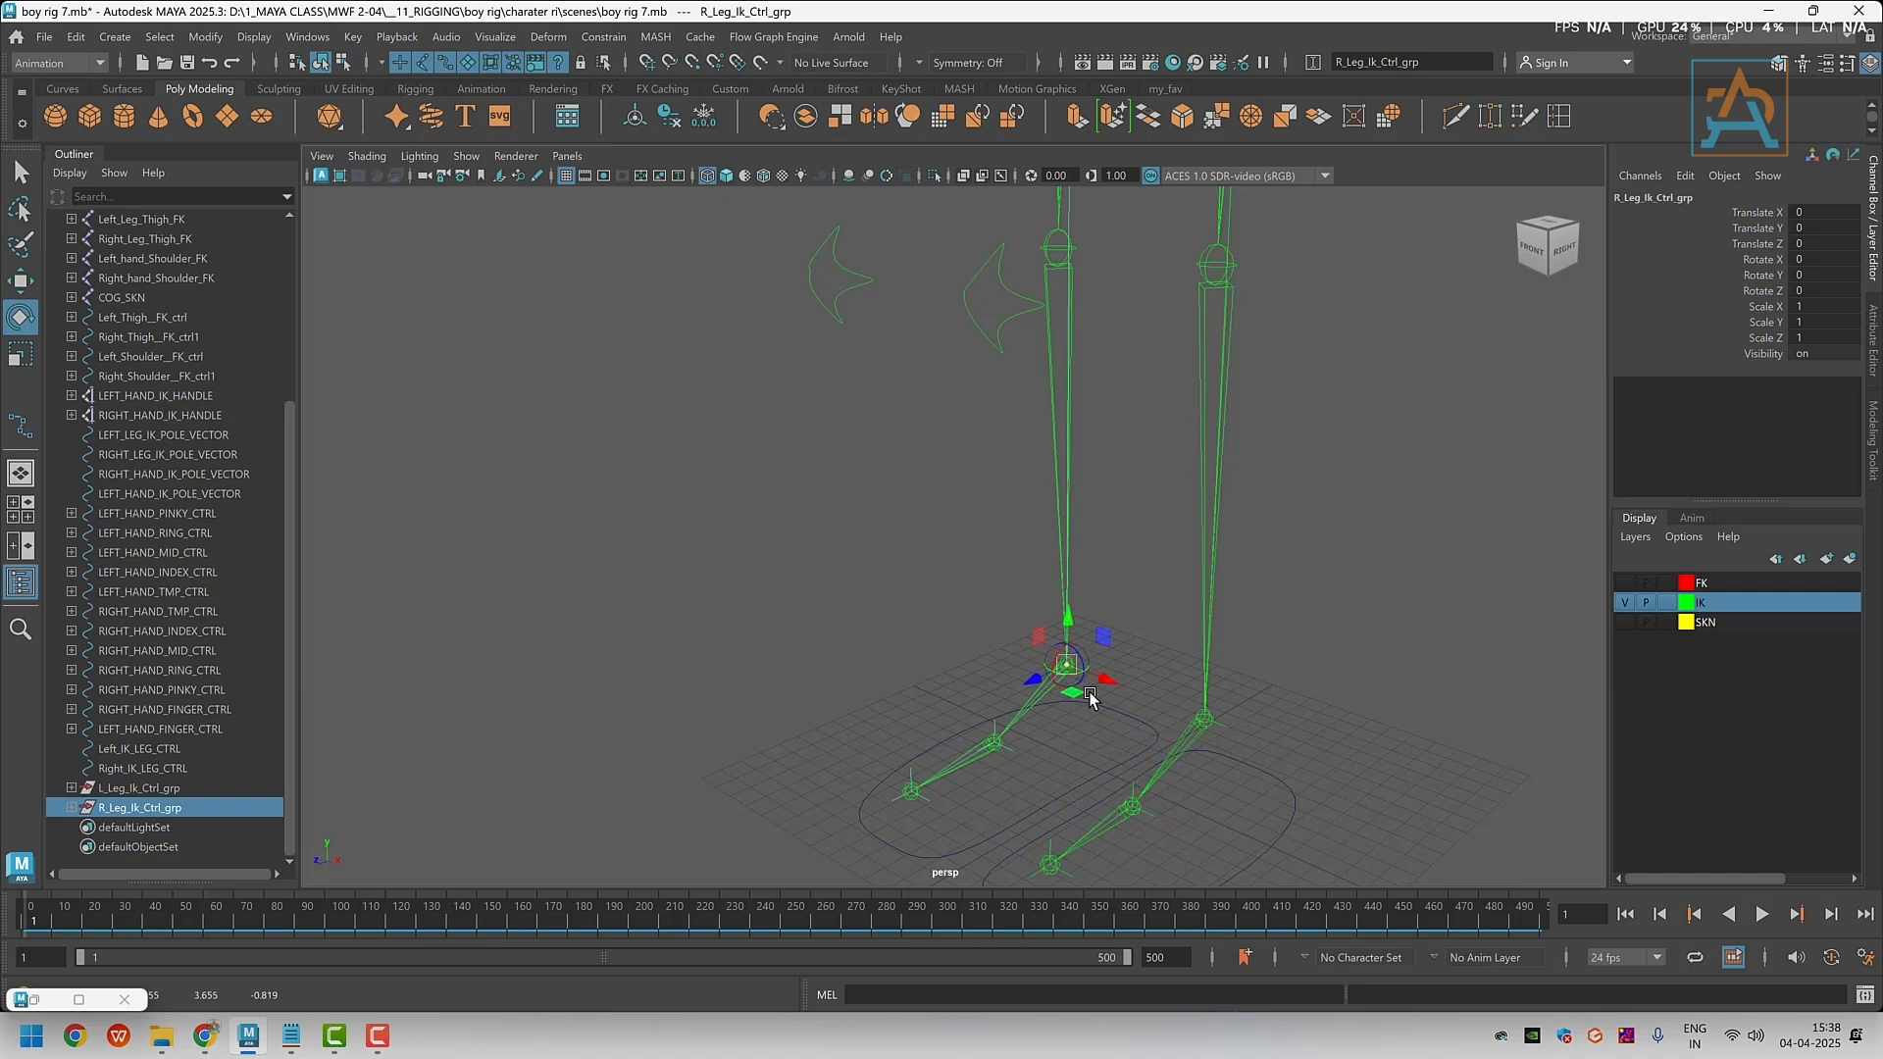
key("d")
Parent-constrain R_Leg_Ik_Ctrl_grp to Right_IK_LEG_CTRL
scroll(1087, 698, "down", 3)
left_click_drag(946, 737, 810, 642, "alt")
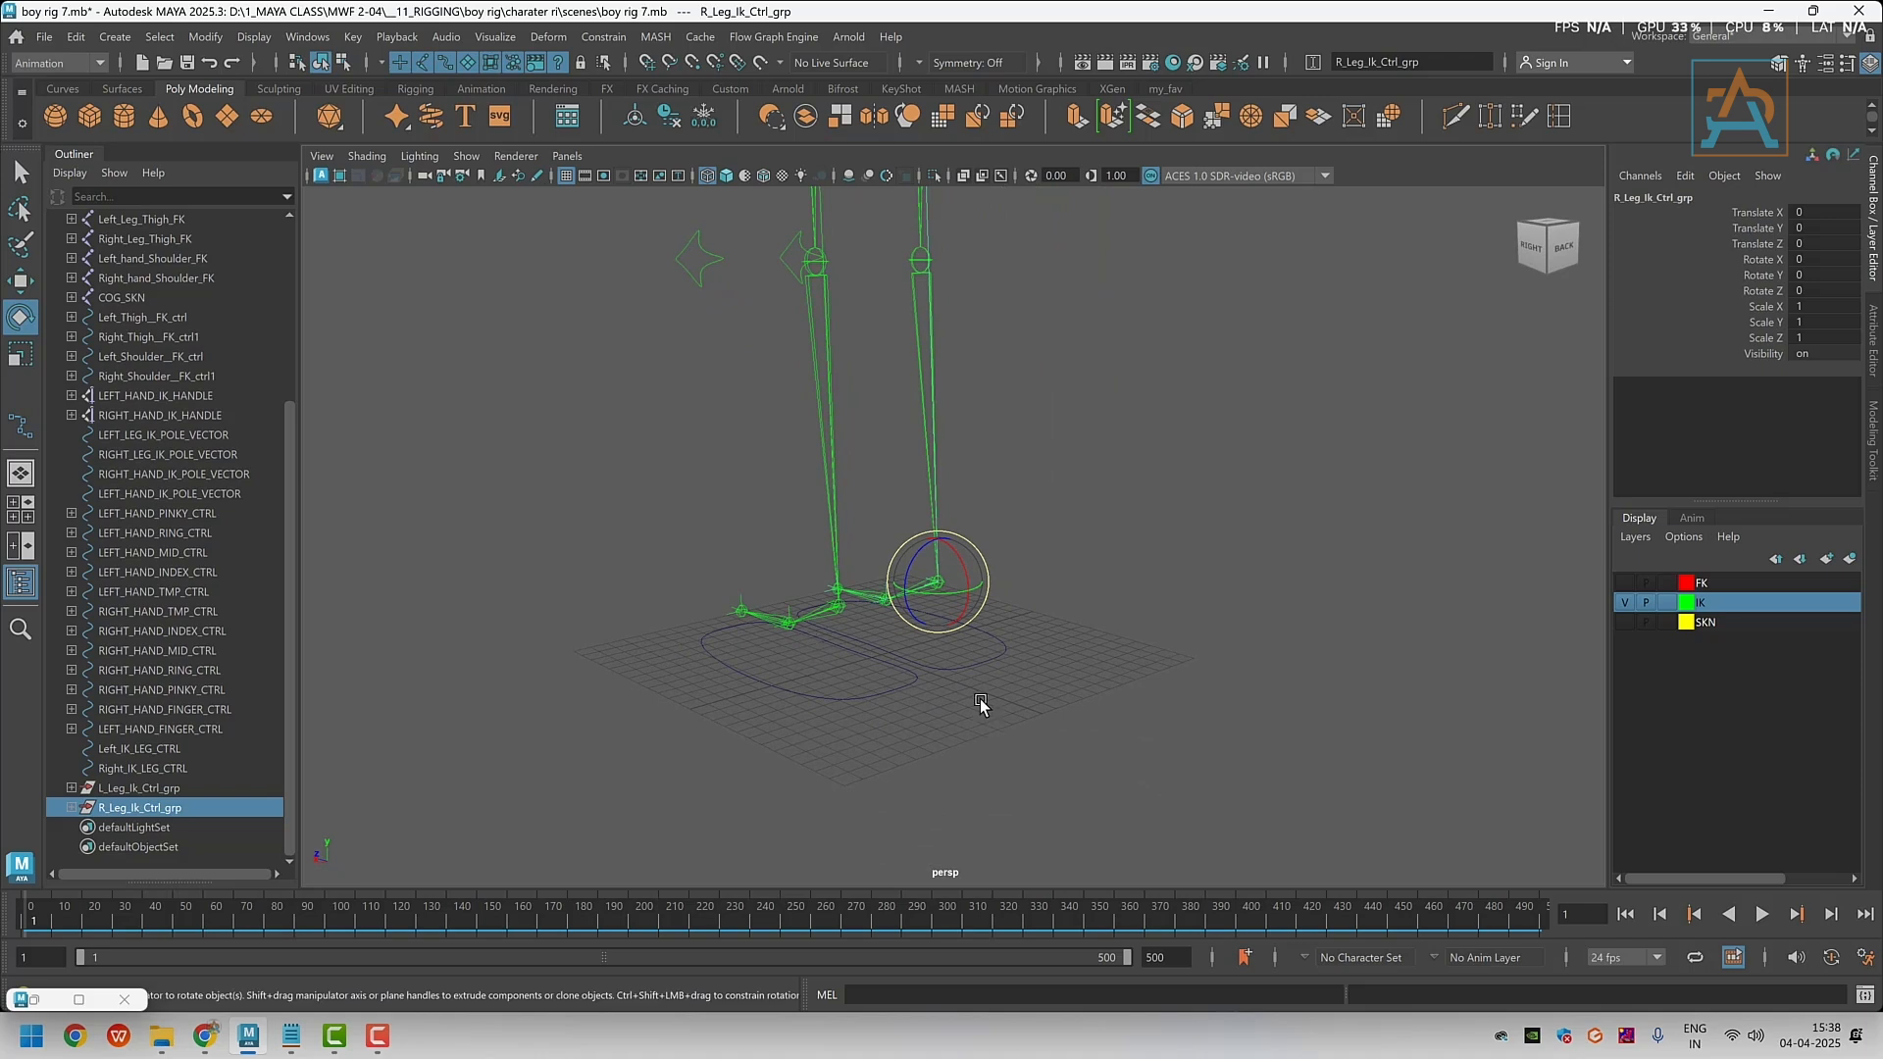
middle_click_drag(980, 702, 933, 740, "alt")
left_click(920, 726)
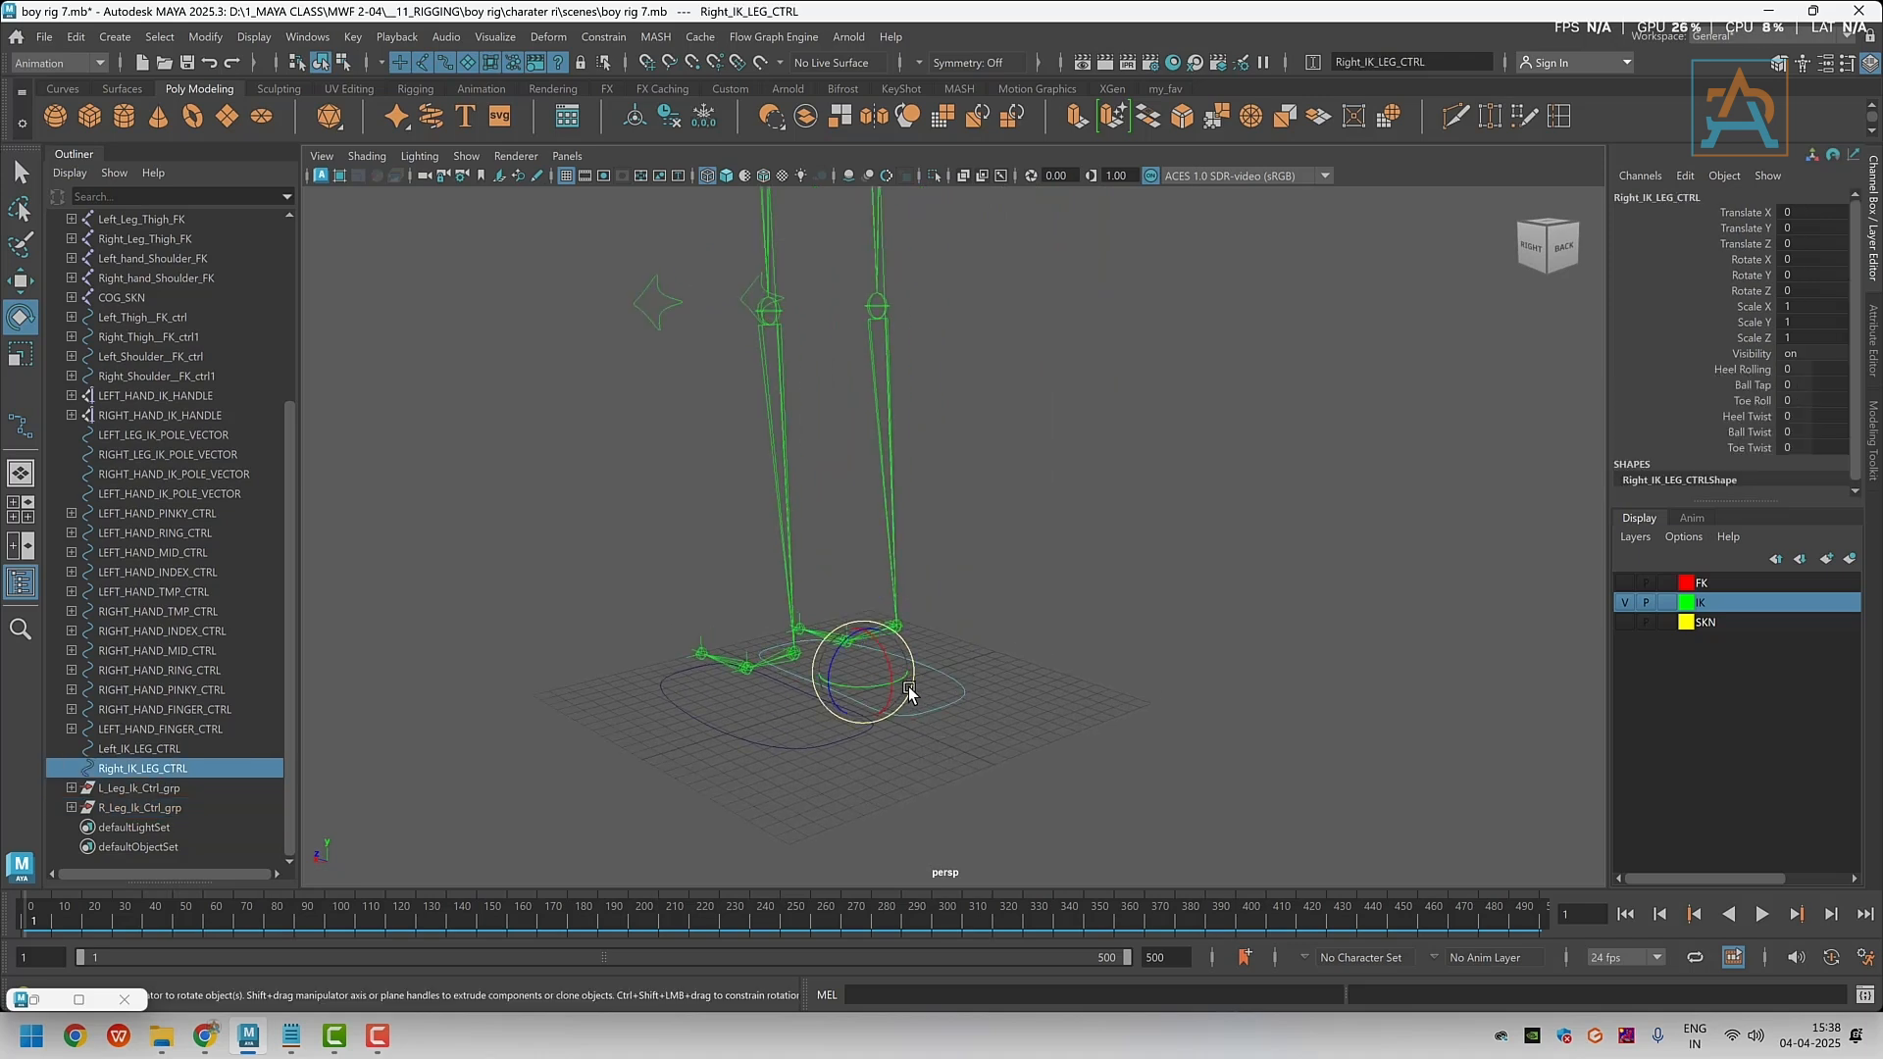
left_click(134, 807, "ctrl")
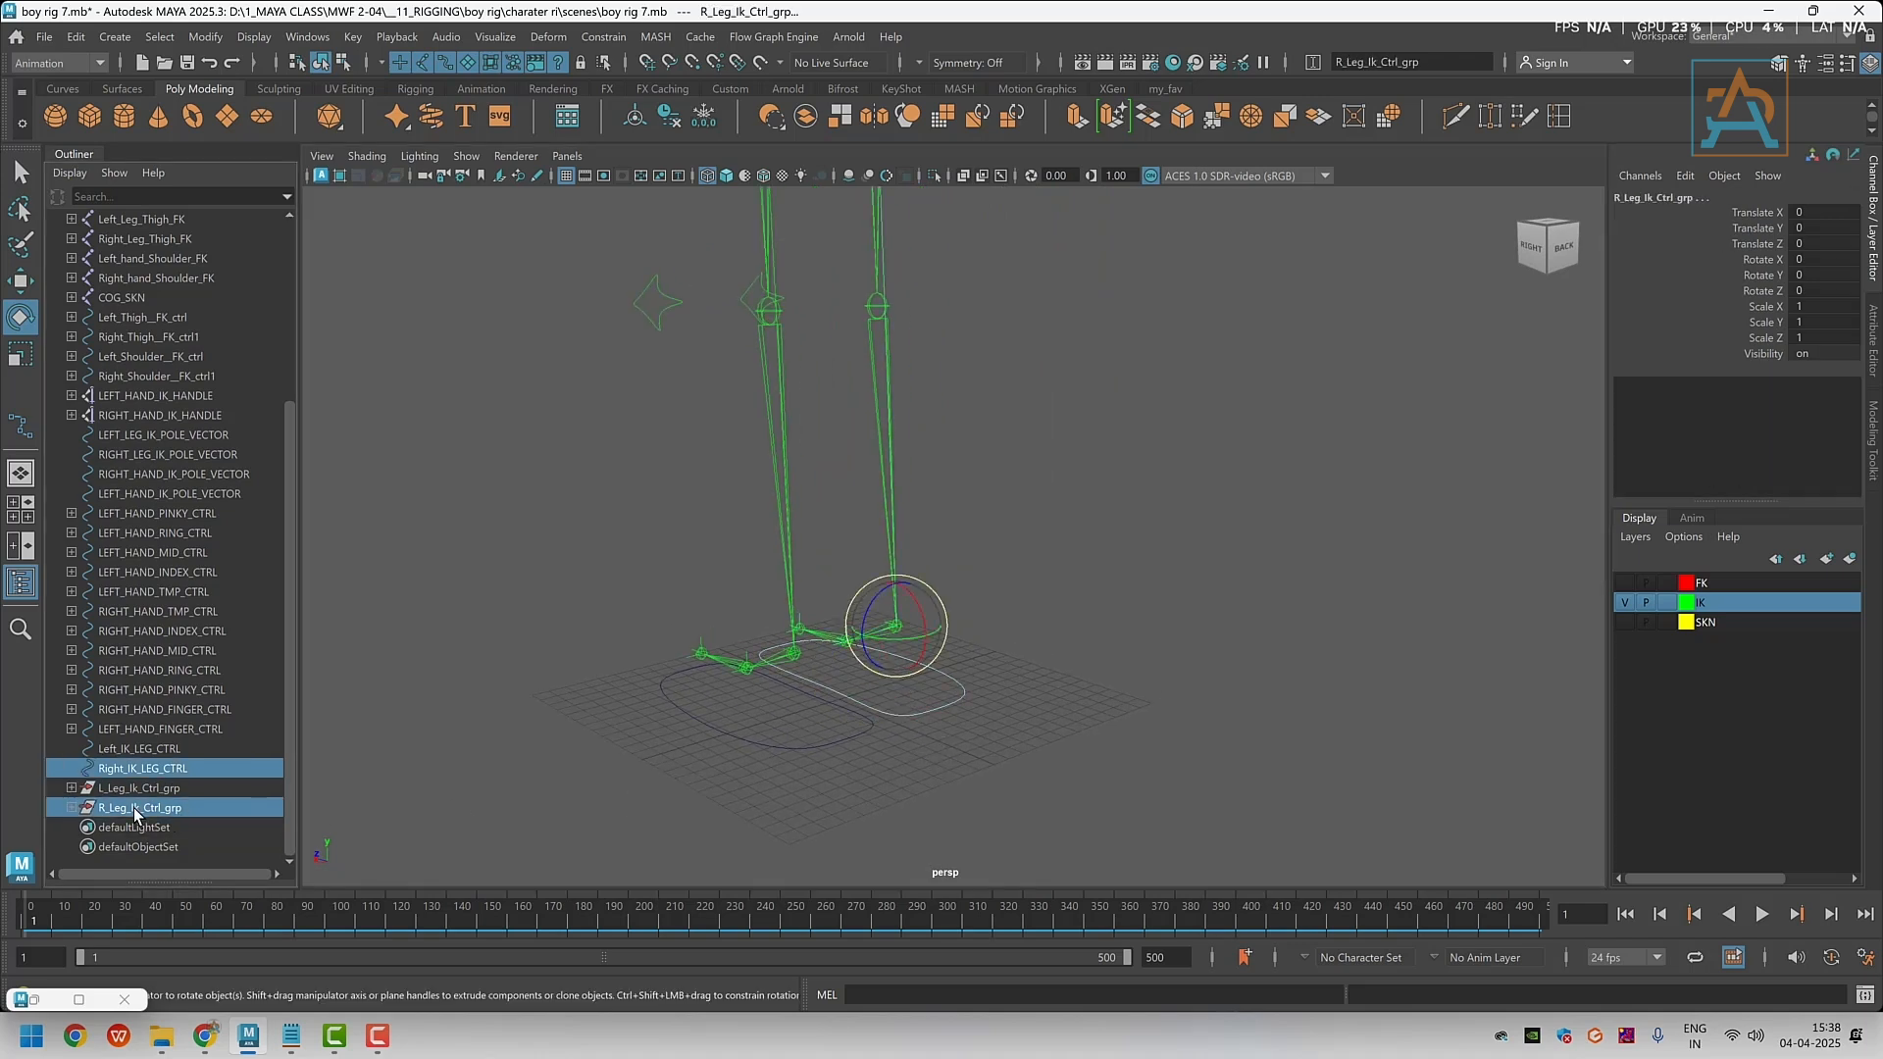
left_click(601, 39)
left_click(610, 86)
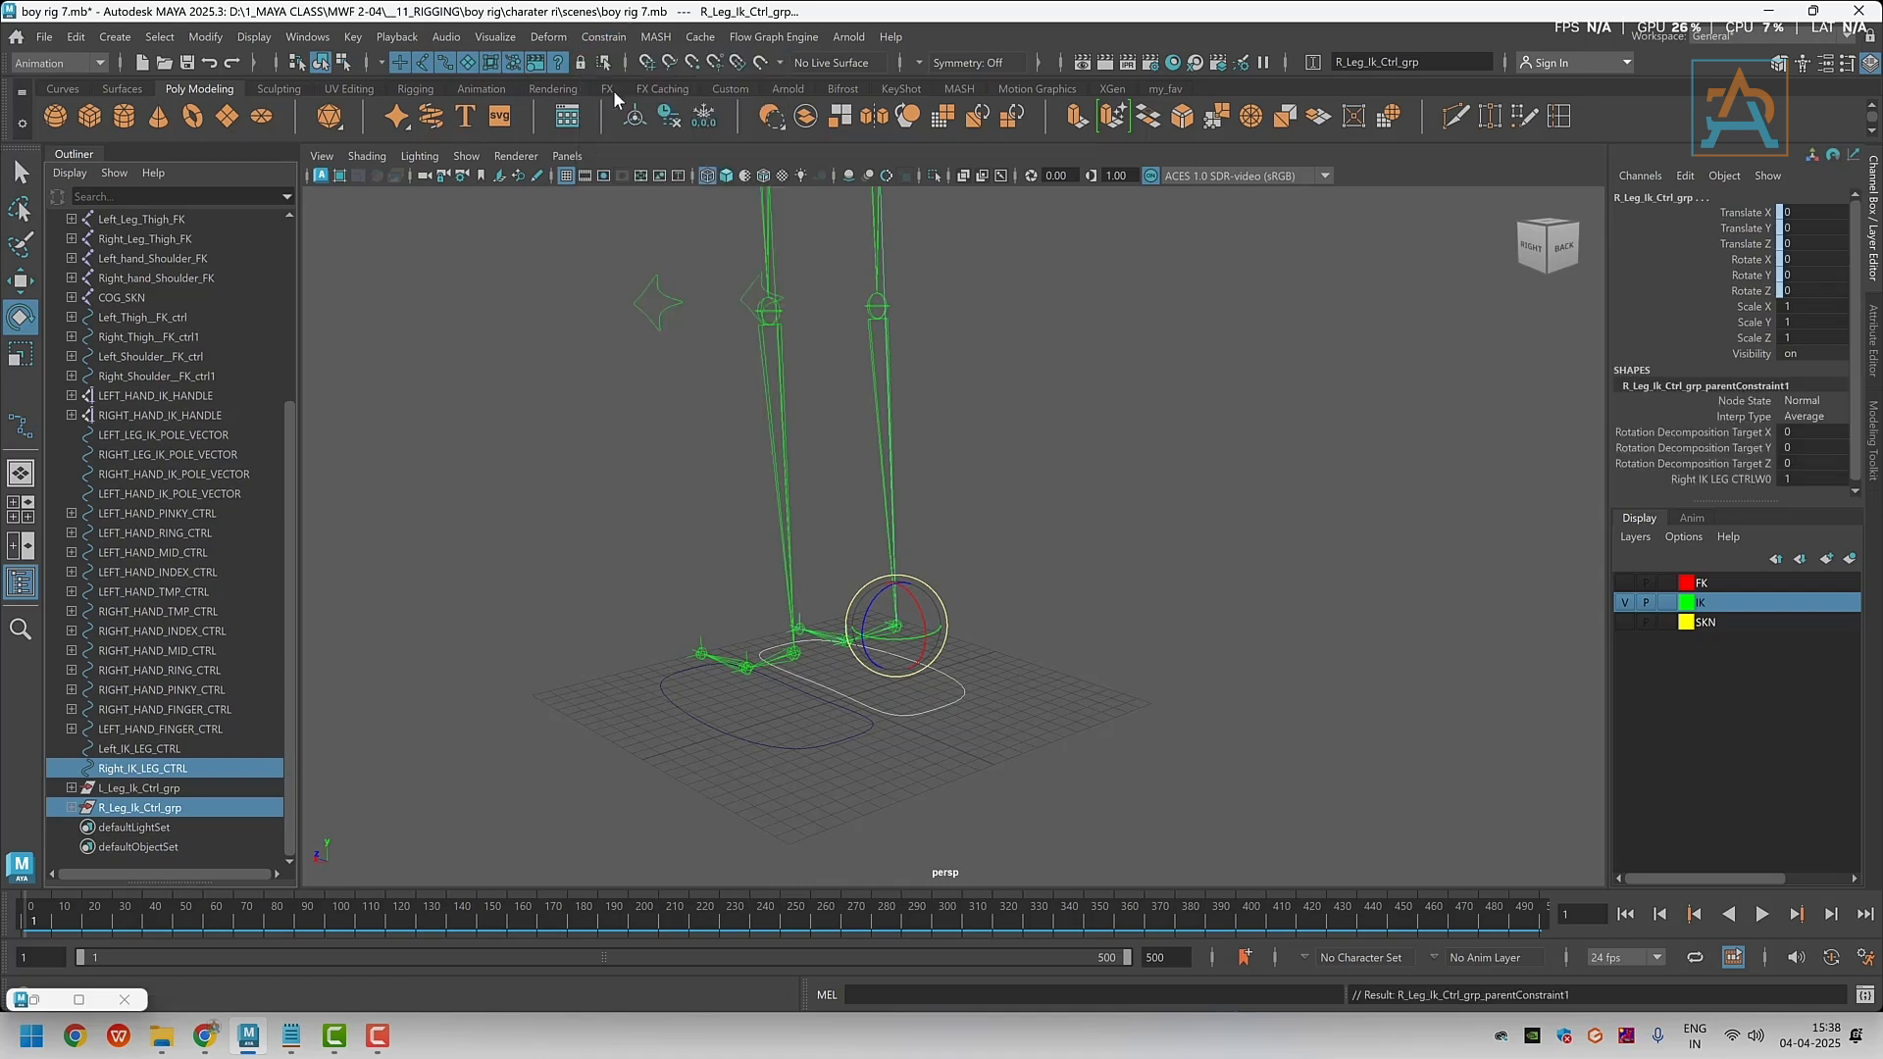
Test the constraint by moving Right_IK_LEG_CTRL slightly upward, and undo the move
left_click(1134, 576)
left_click(912, 667)
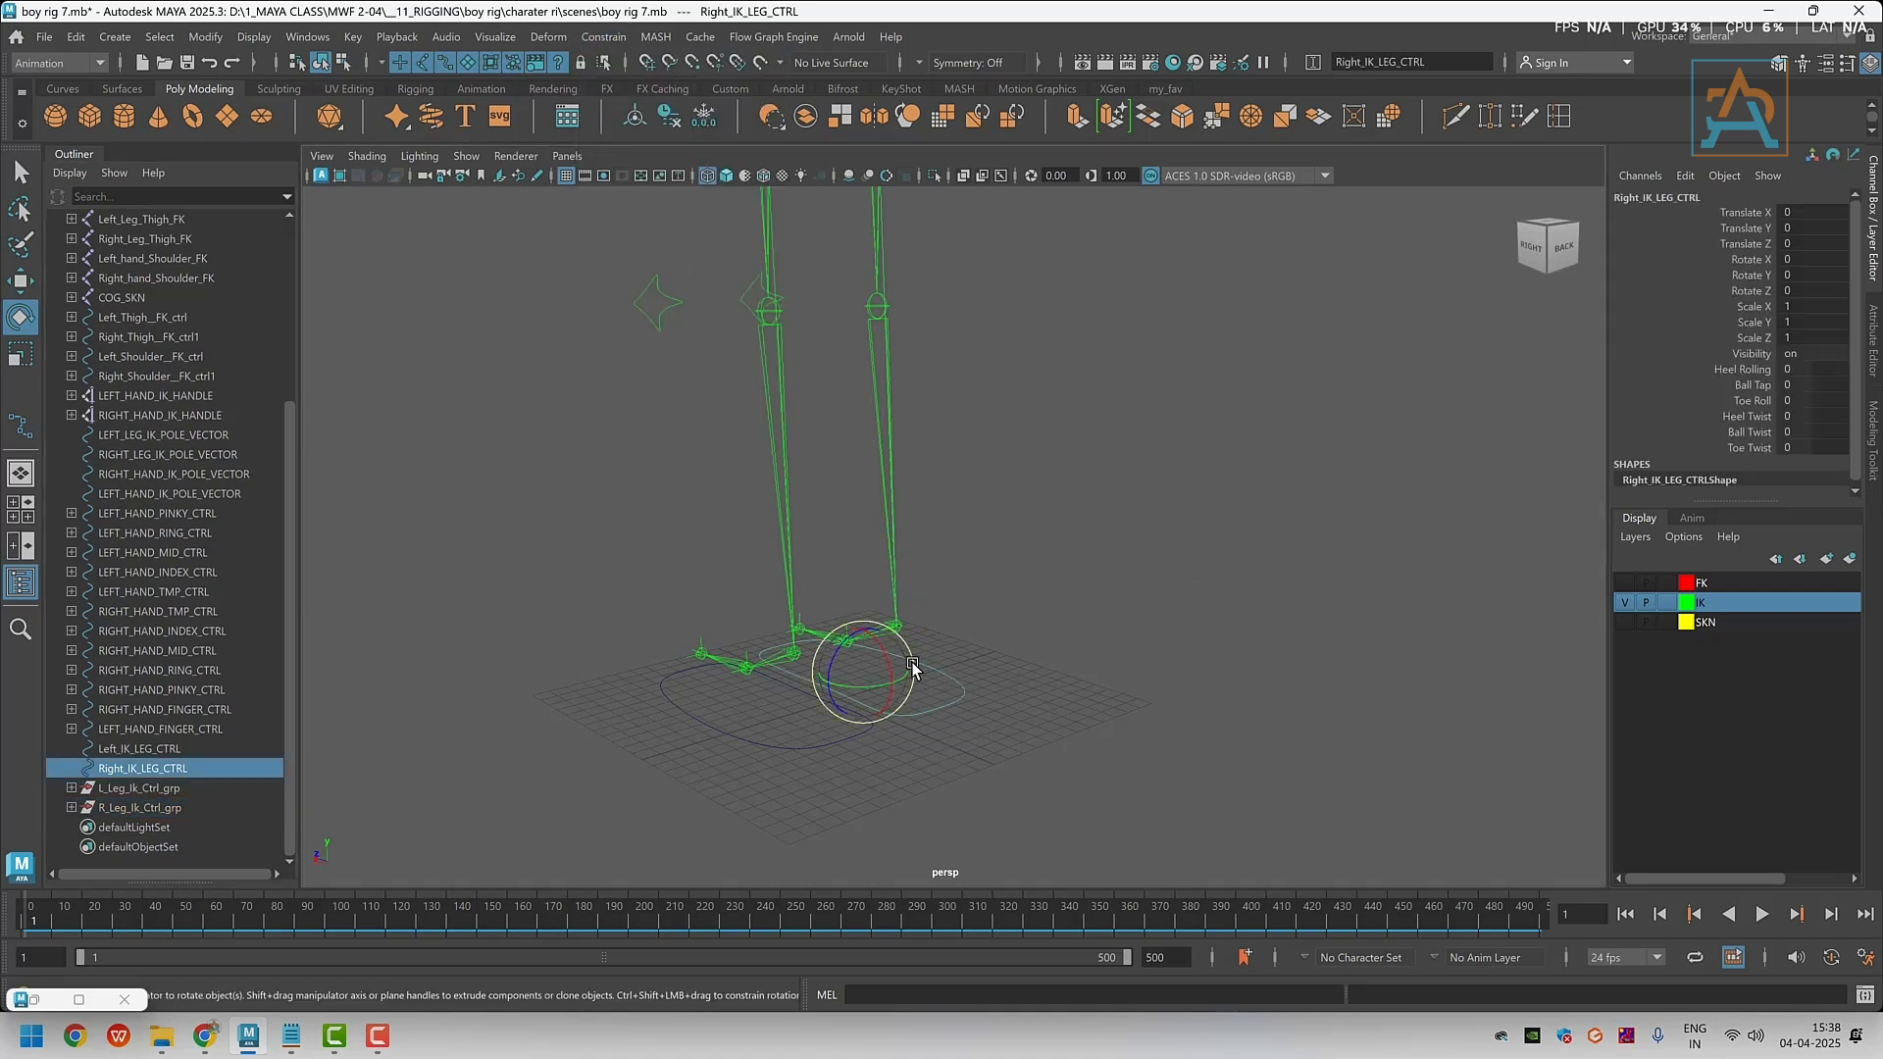
key("w")
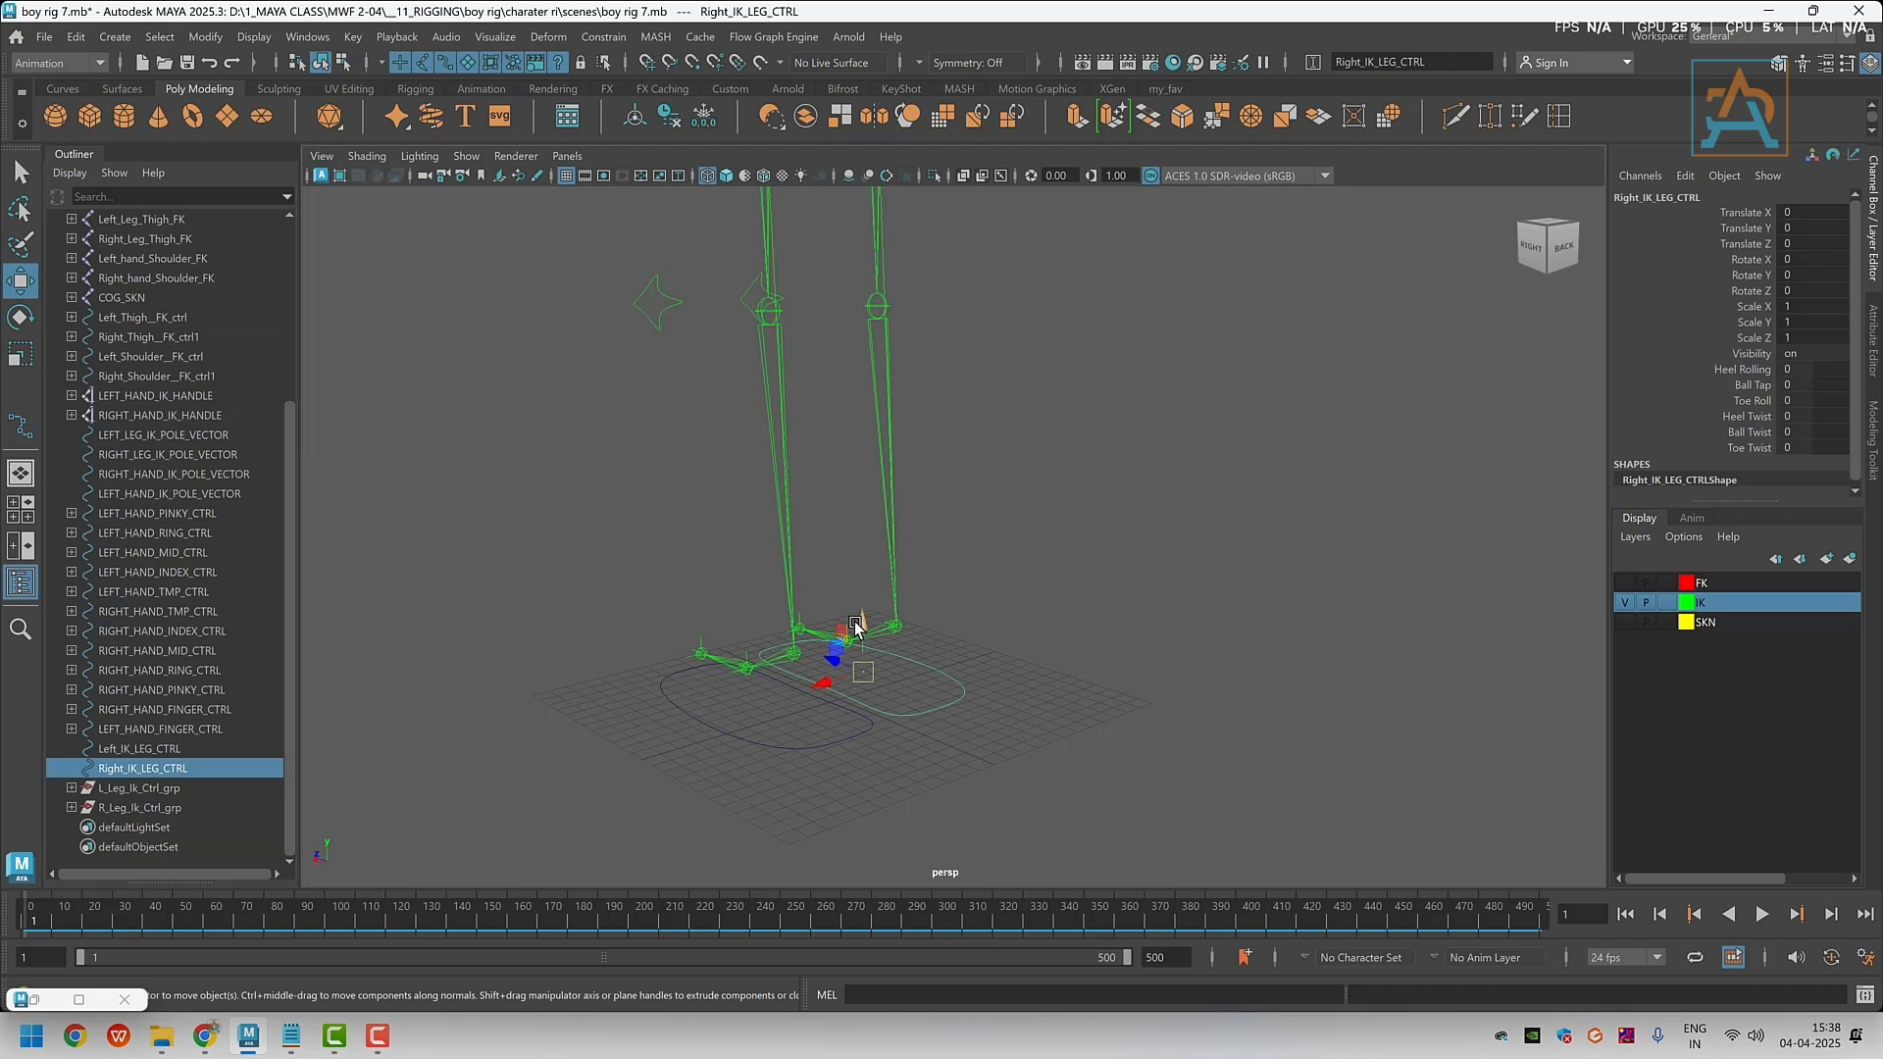
mouse_move(855, 627)
left_mouse_down()
mouse_move(858, 550)
mouse_move(857, 609)
left_mouse_up()
key("ctrl+z")
Examine the nested group hierarchy inside L_Leg_Ik_Ctrl_grp and collapse it again
scroll(897, 655, "down", 4)
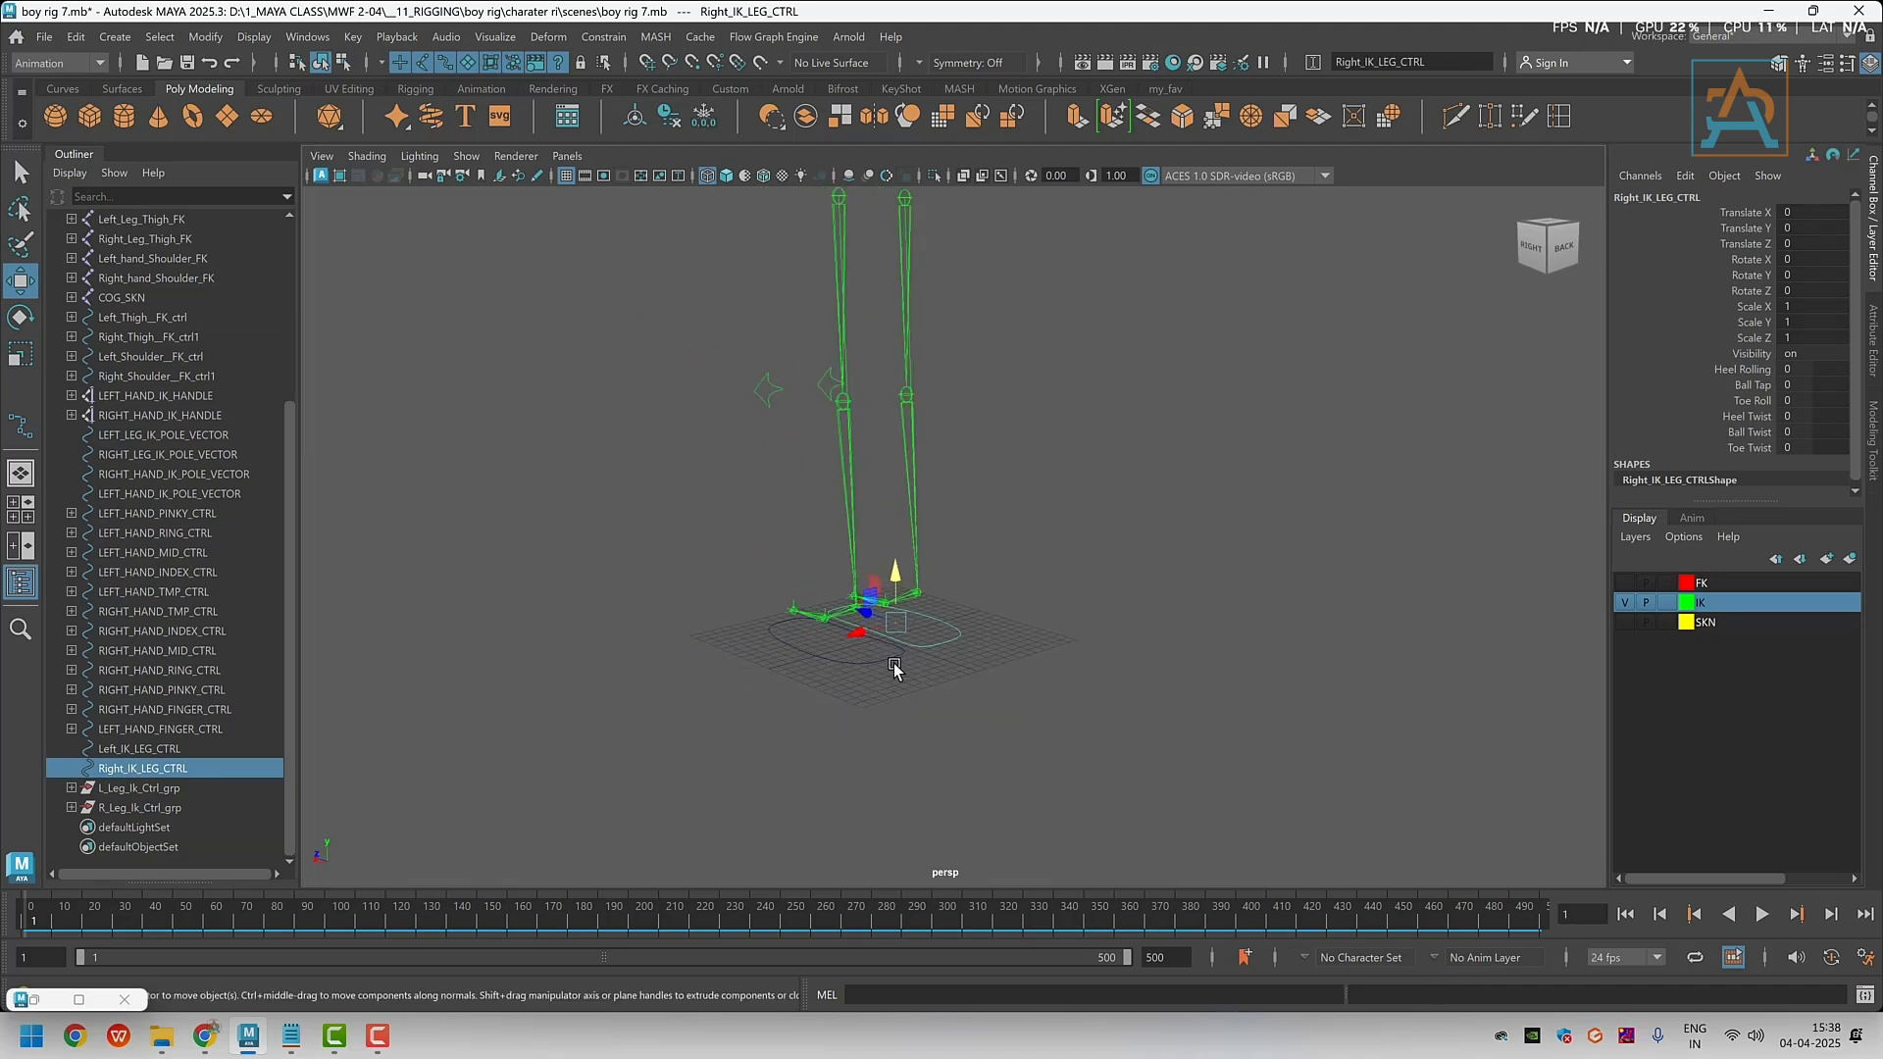
left_click_drag(785, 694, 1036, 690, "alt")
middle_click_drag(1034, 691, 912, 731, "alt")
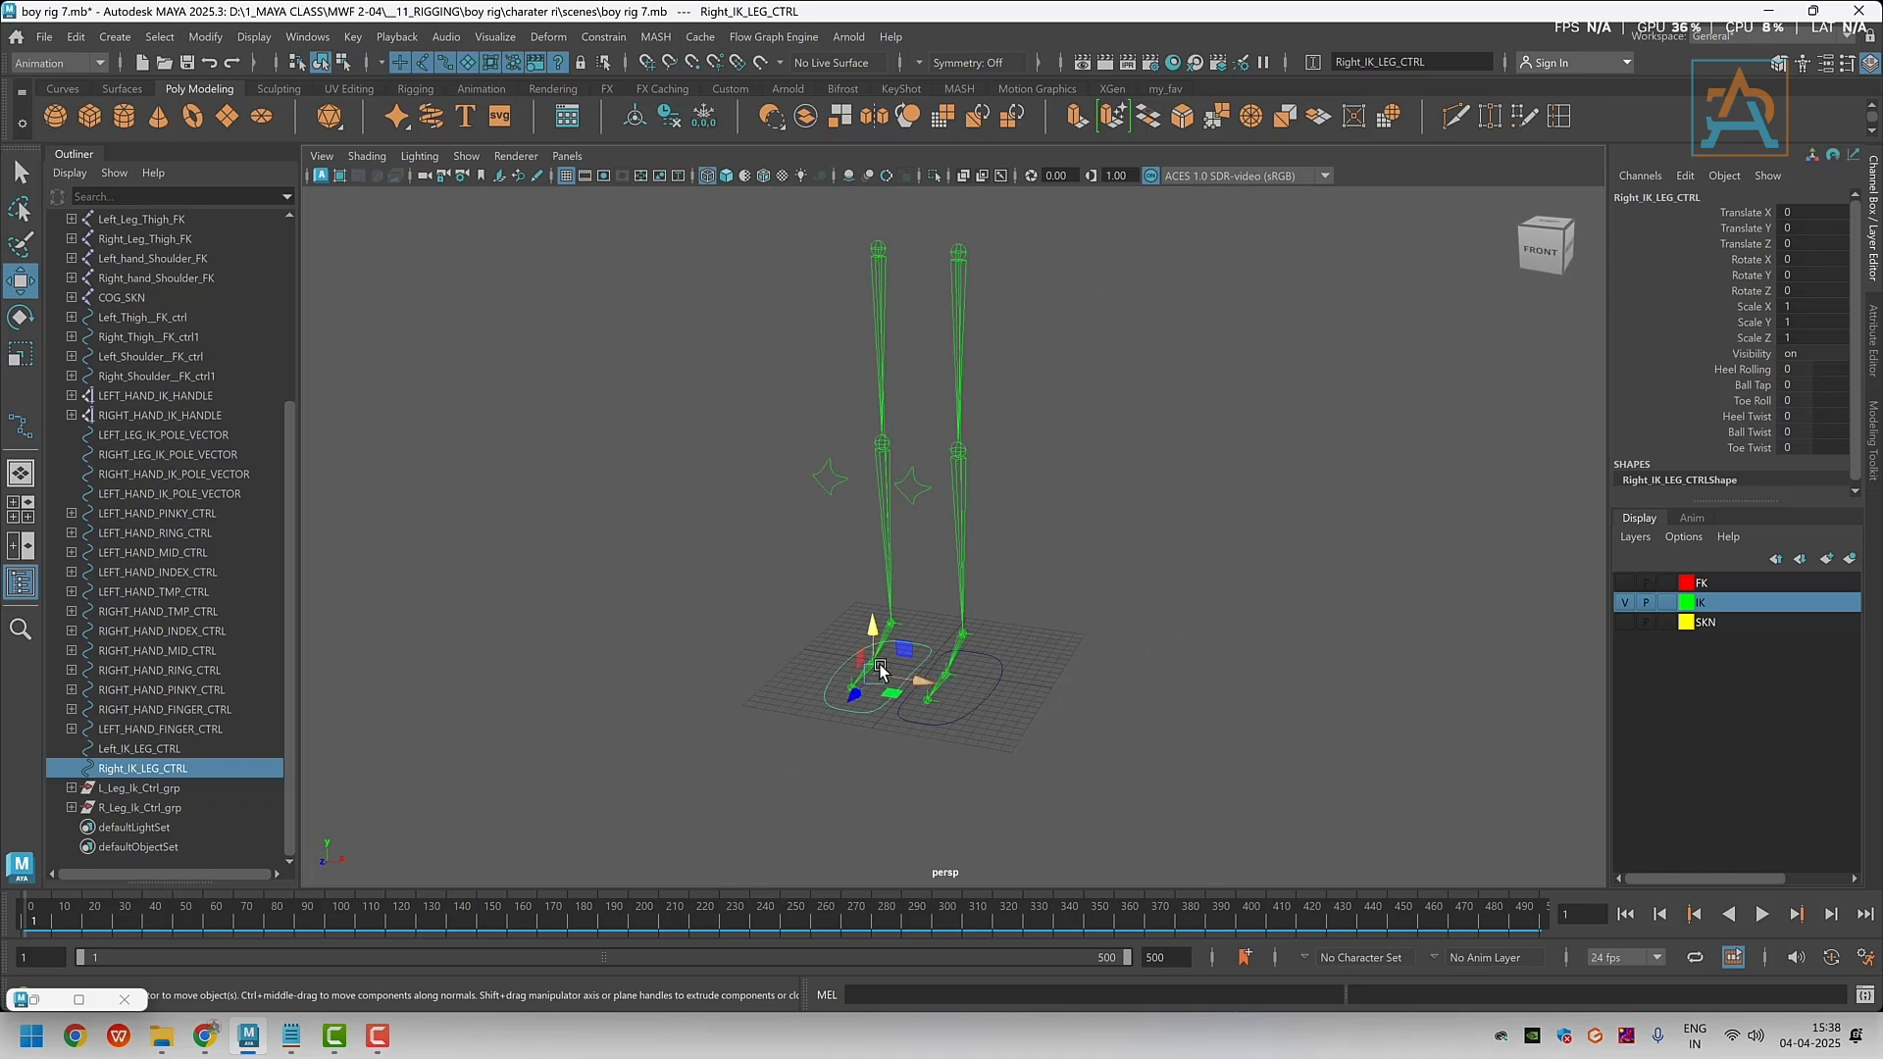
scroll(872, 699, "up", 3)
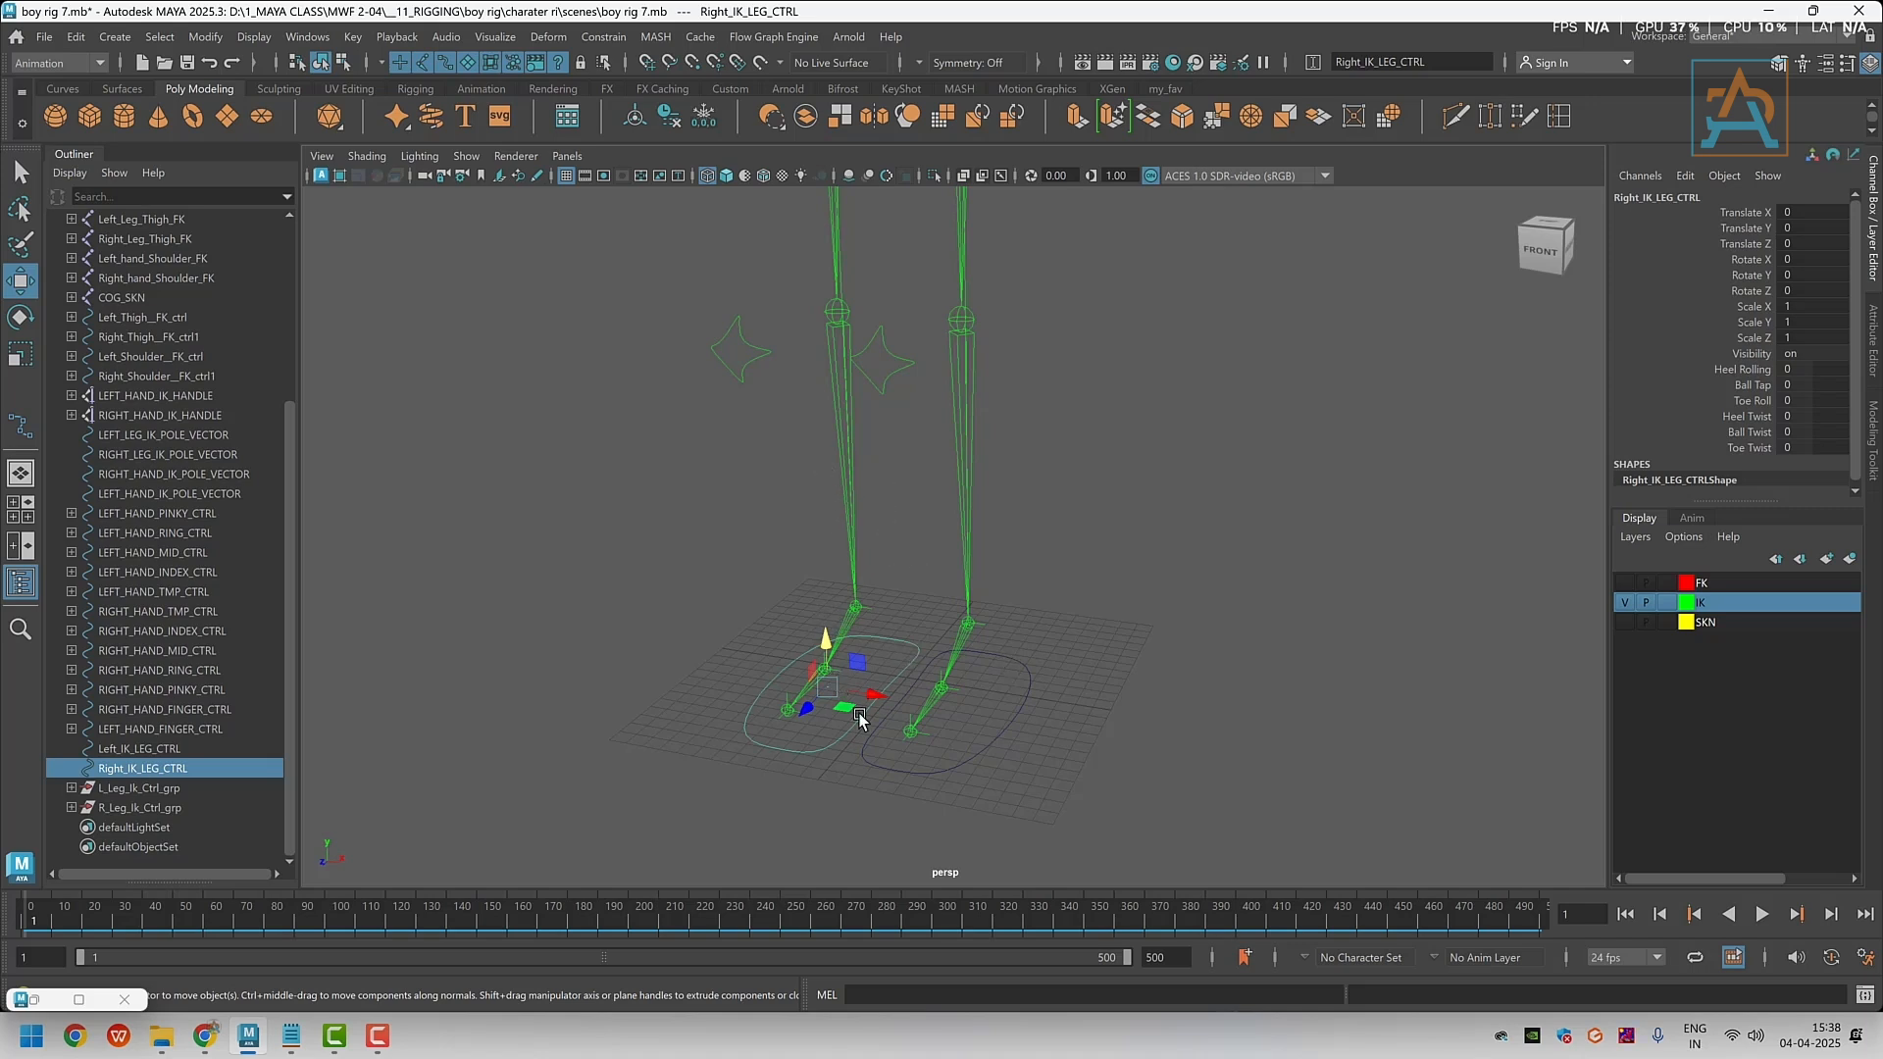
middle_click_drag(988, 679, 962, 736, "alt")
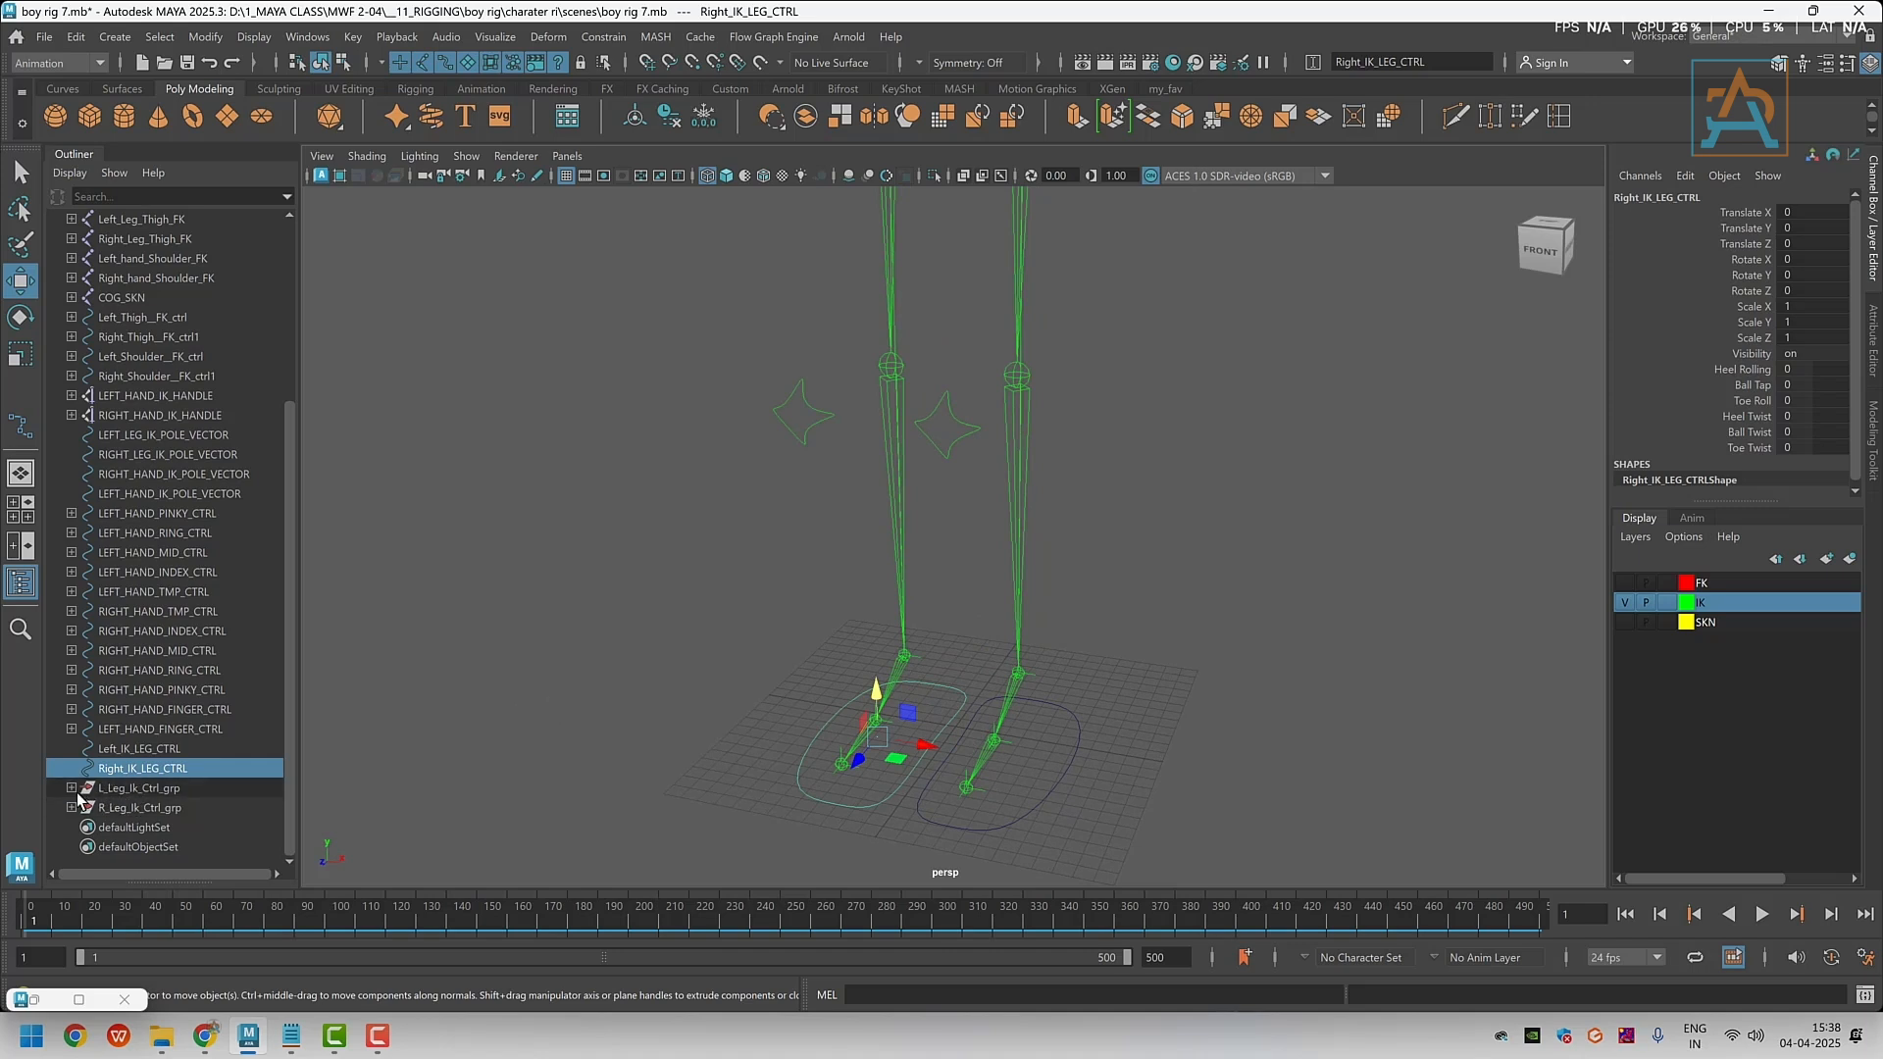
left_click(70, 788, "shift")
scroll(102, 637, "down", 4)
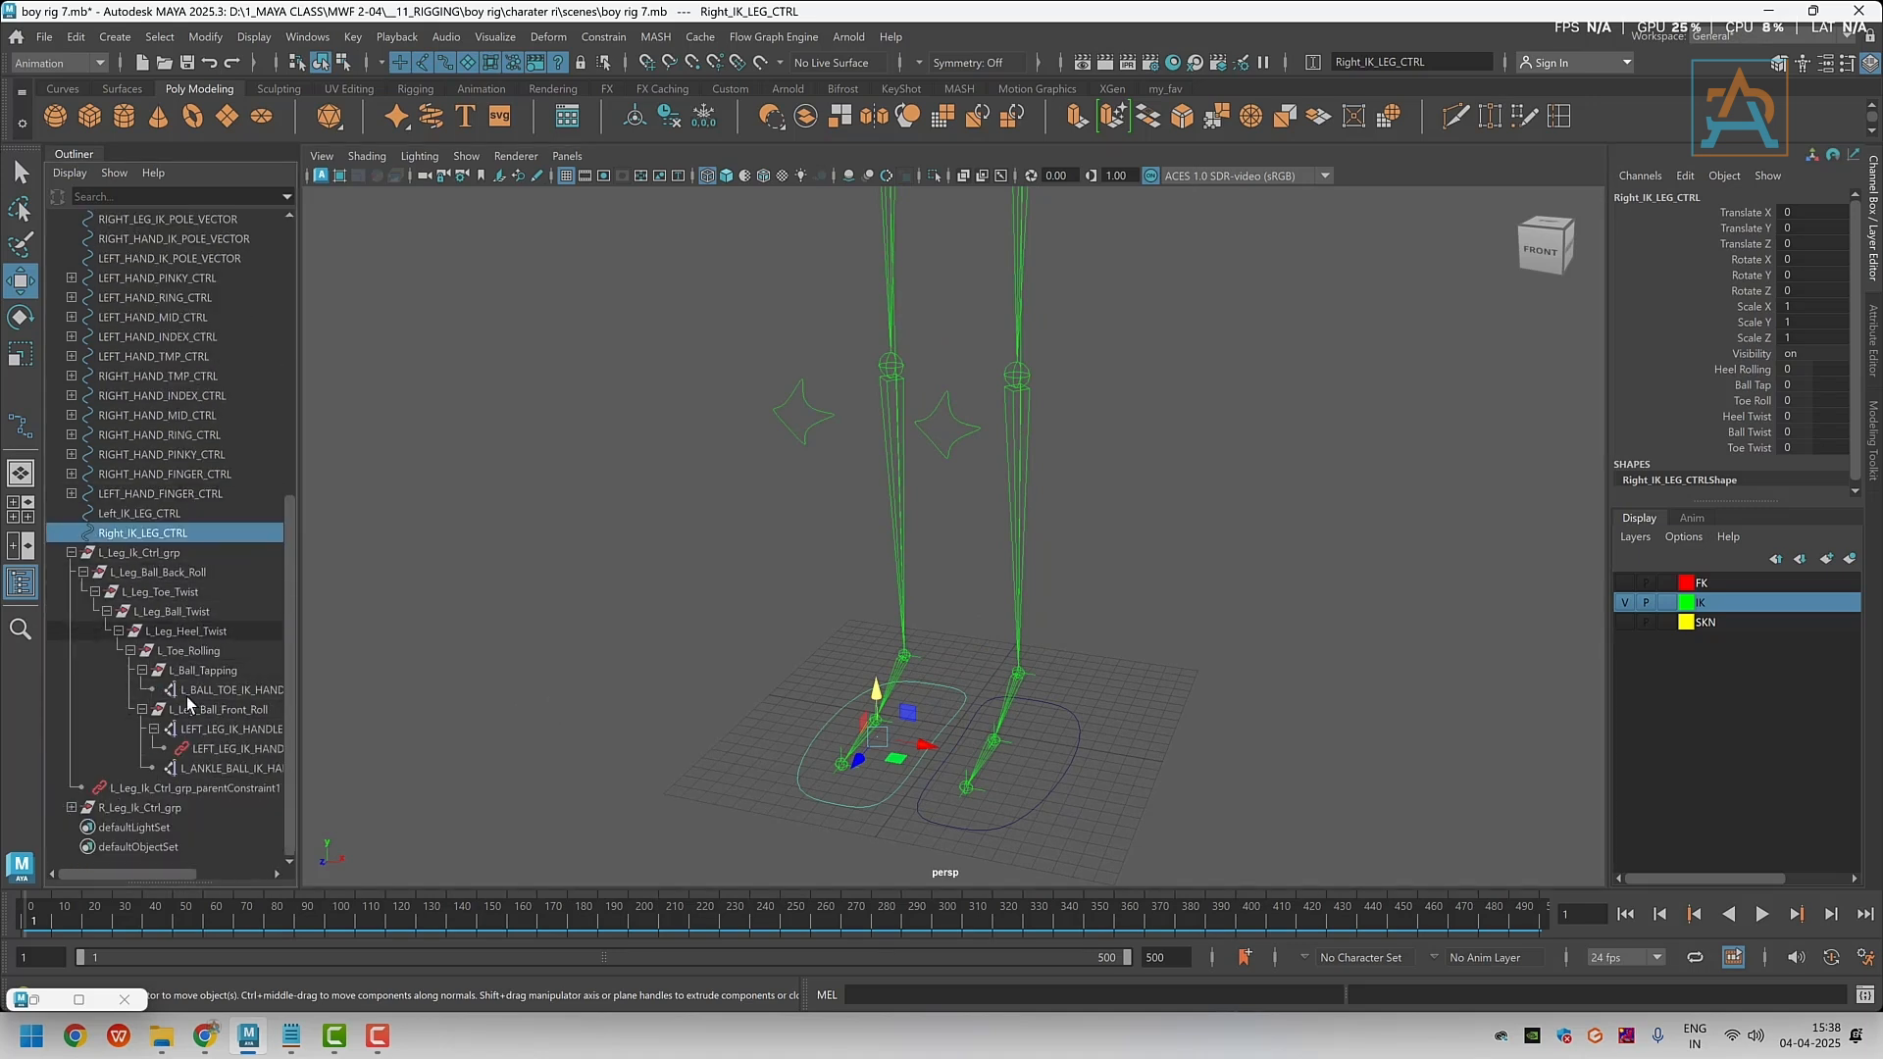
left_click(71, 552)
Test the right leg by raising Right_IK_LEG_CTRL and shifting RIGHT_LEG_IK_POLE_VECTOR sideways, and undo both moves
left_click_drag(1046, 638, 1026, 765, "alt")
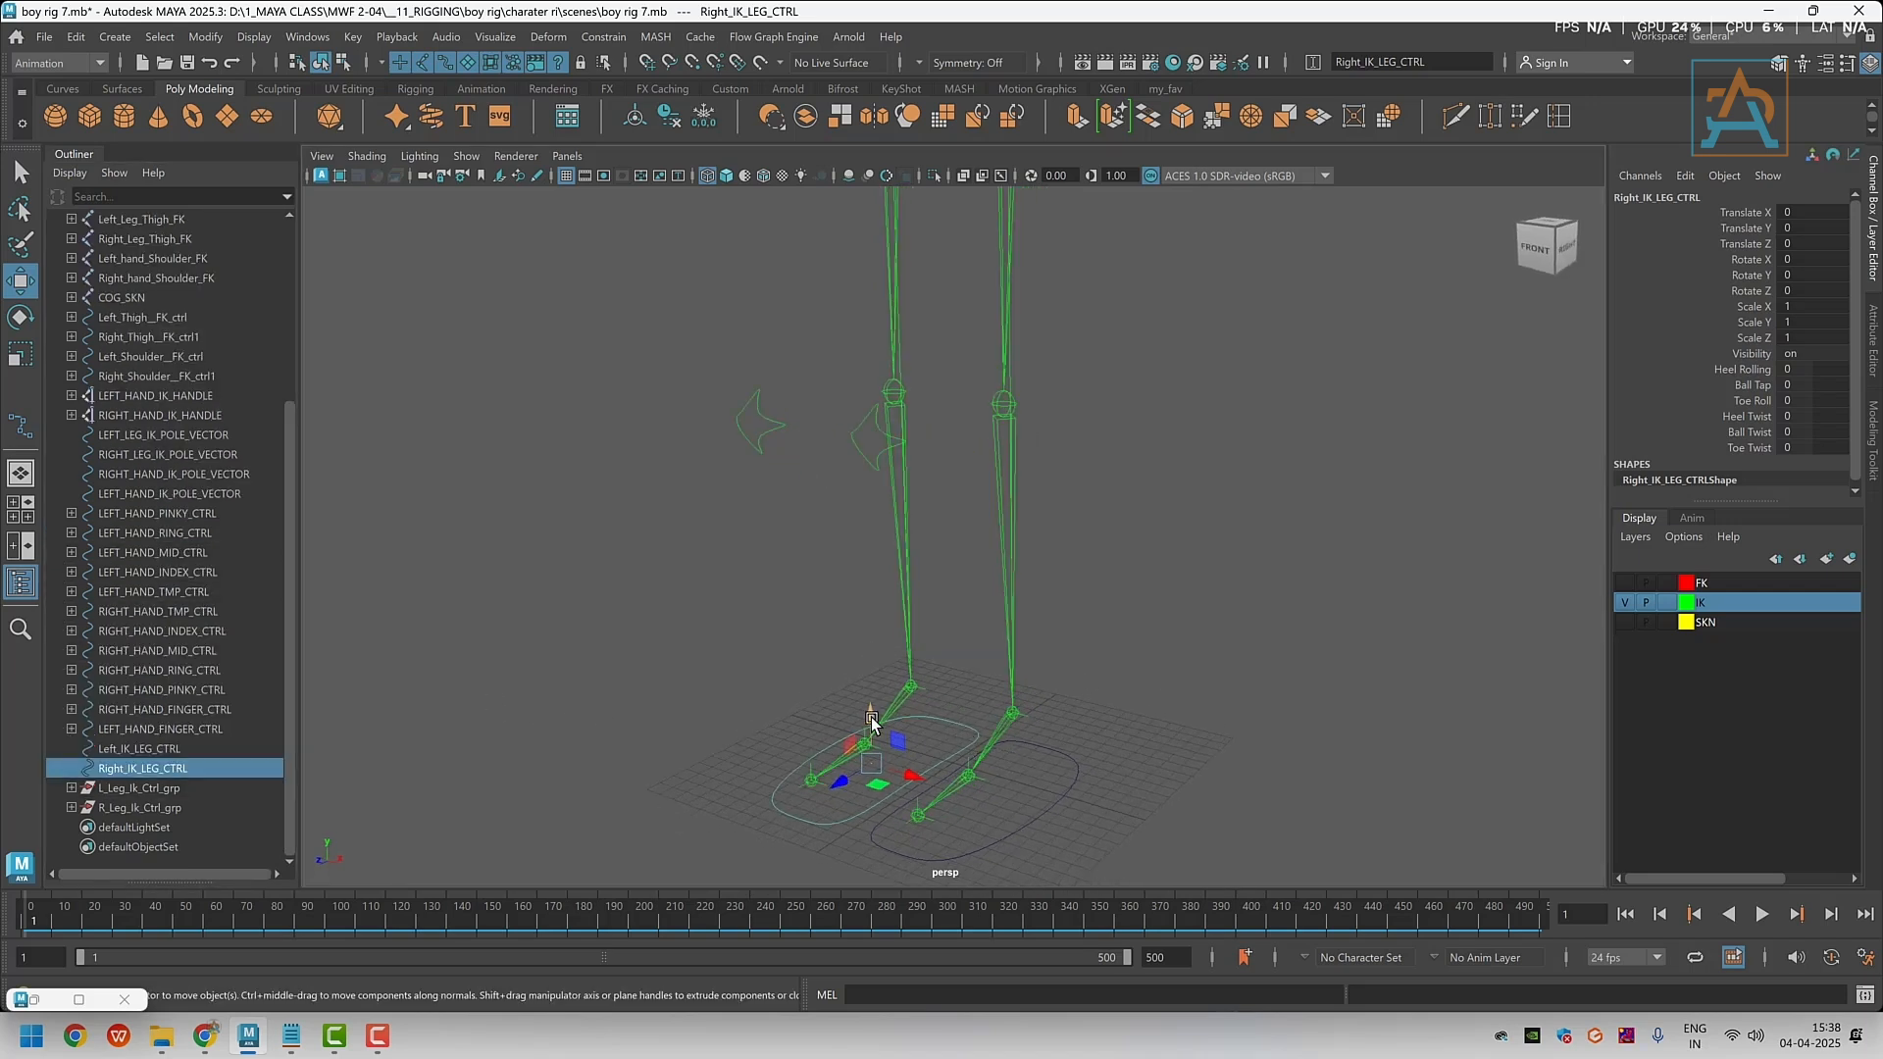
left_click_drag(871, 723, 862, 627)
left_click_drag(713, 389, 666, 402)
key("ctrl+z")
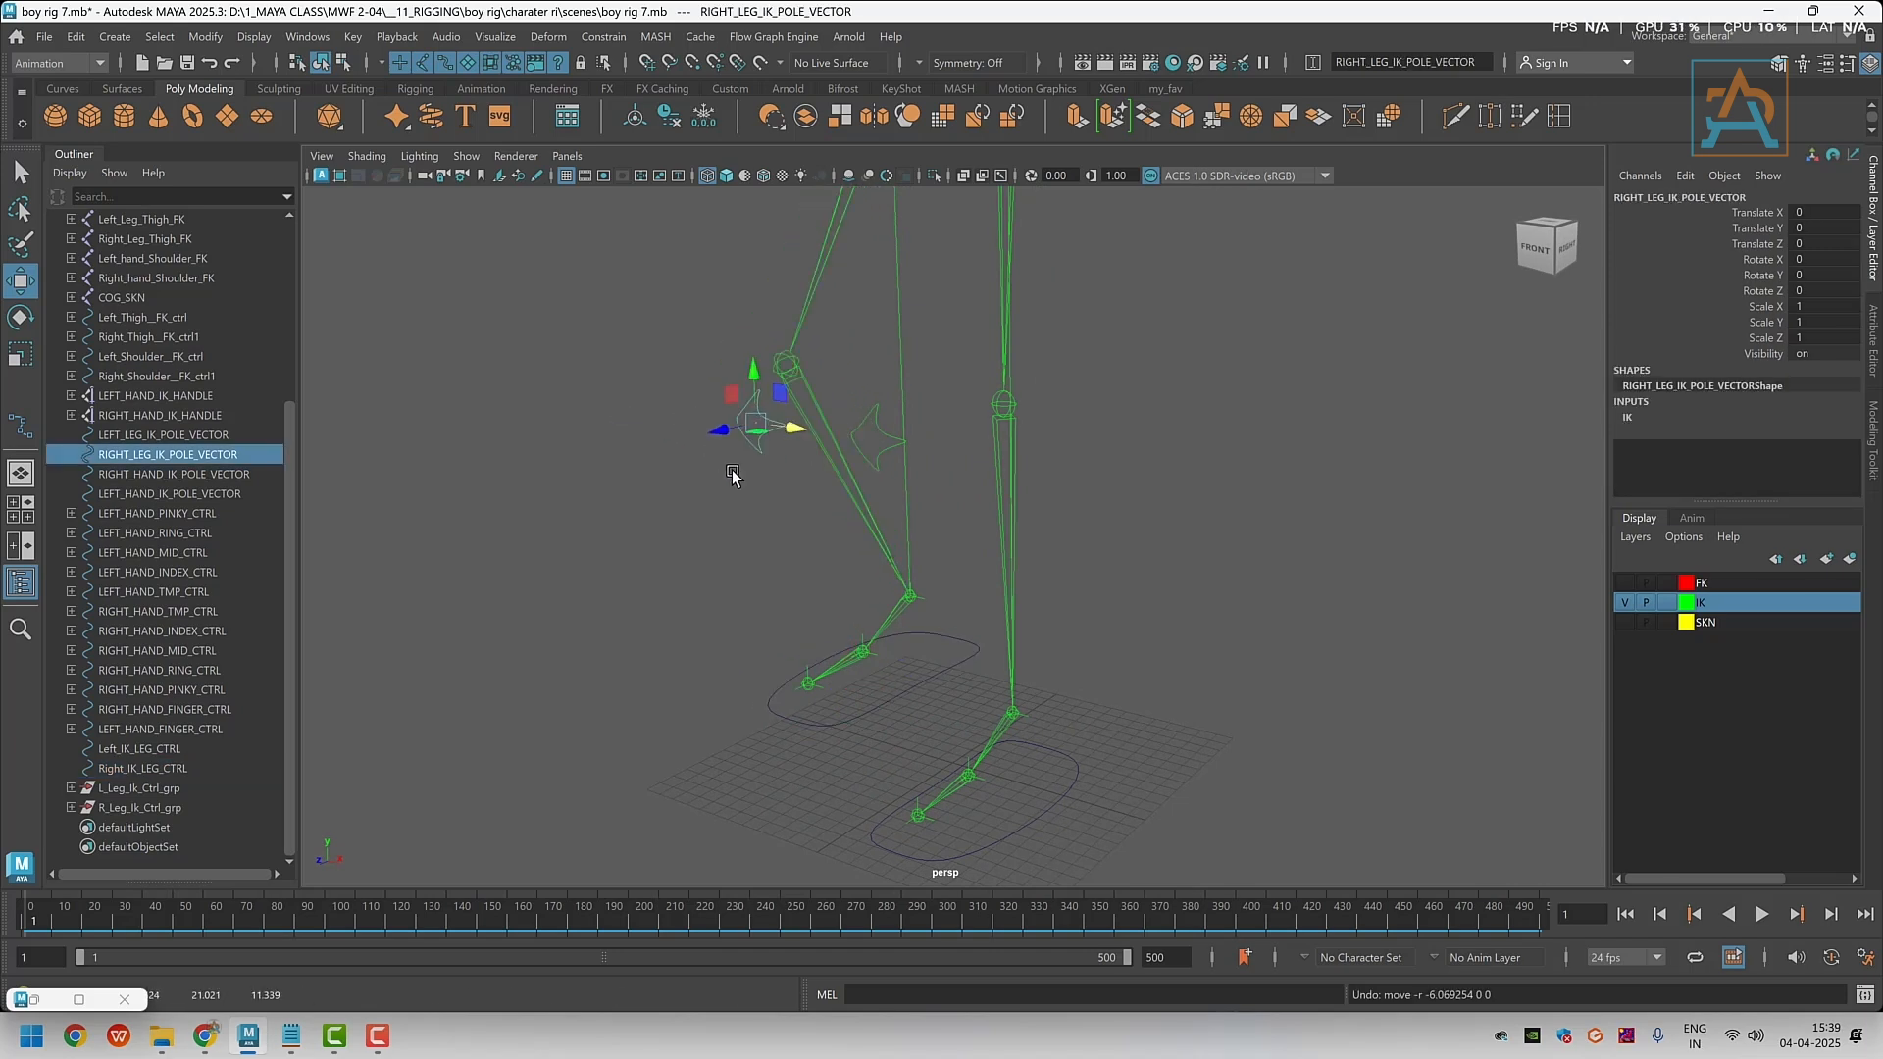
key("ctrl+z")
key("ctrl+z")
scroll(973, 683, "down", 2)
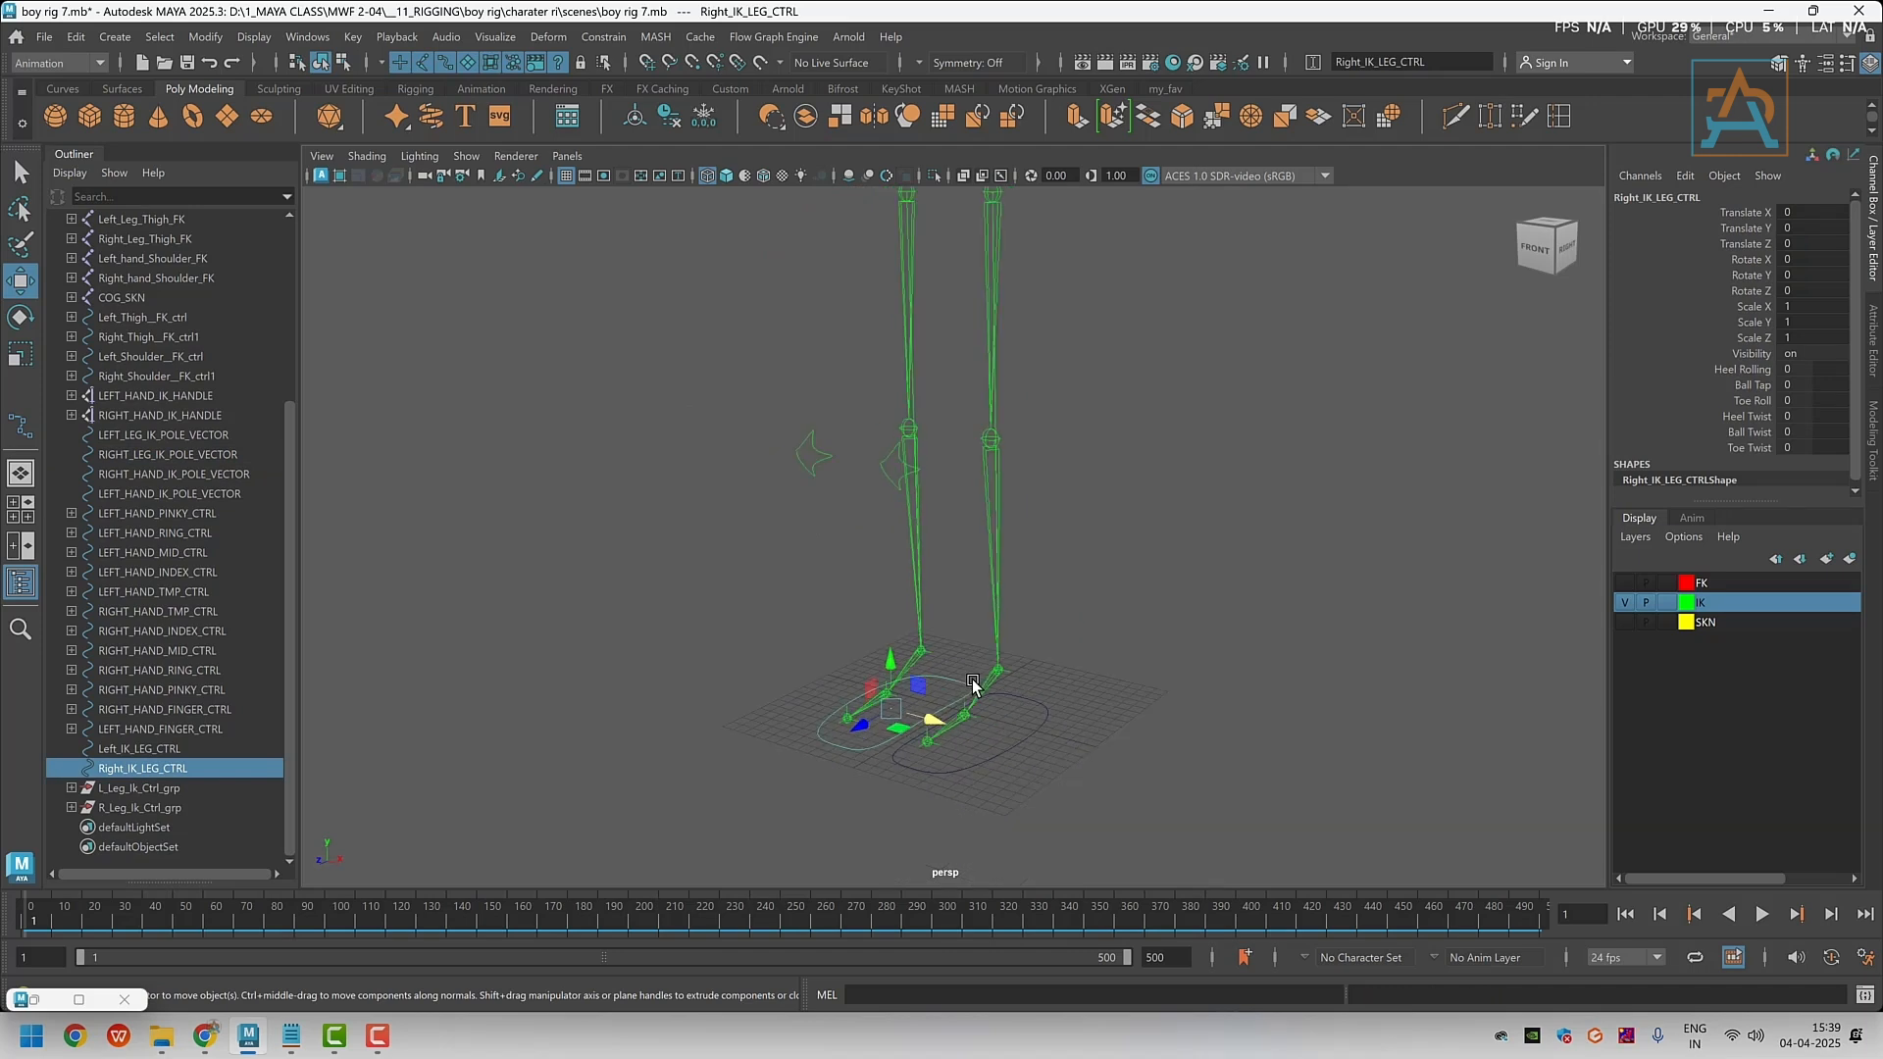